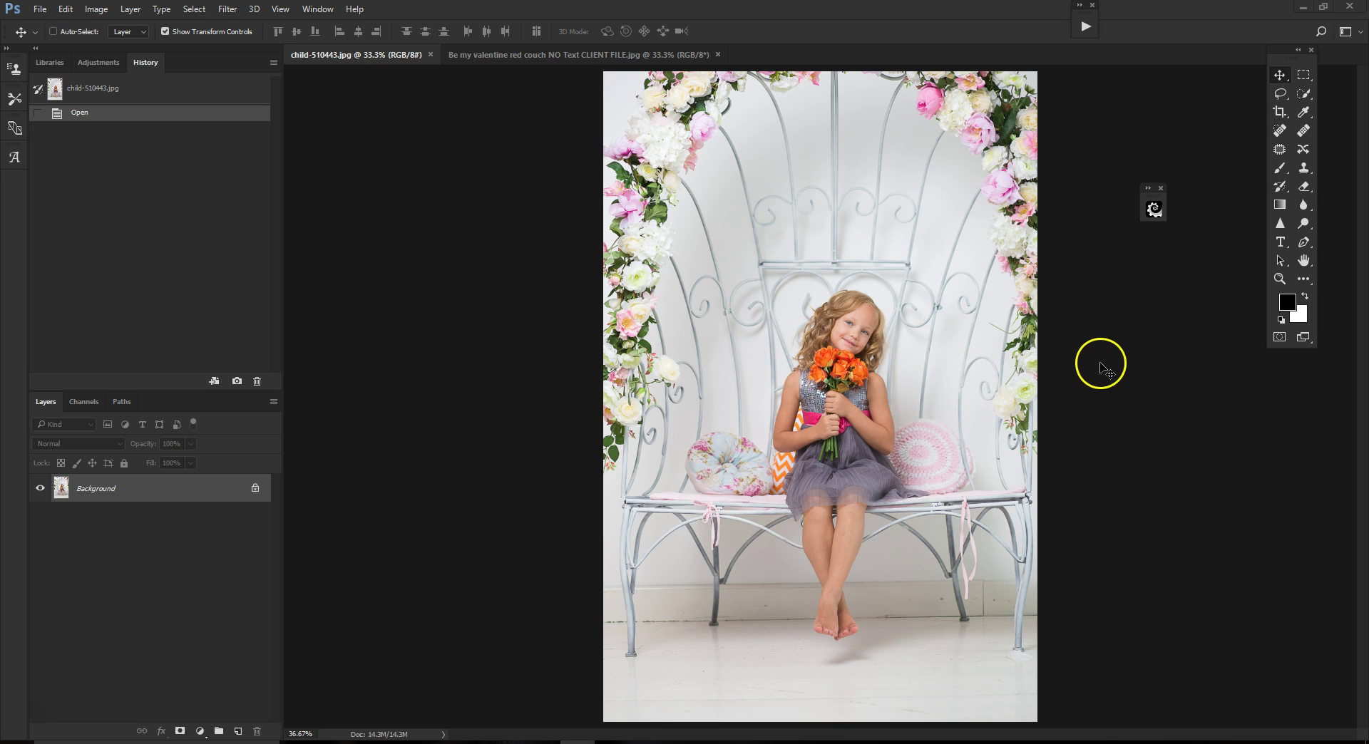
Examine the girl's photo and the red couch backdrop by viewing the two open images in turn.
scroll(1100, 360, "up", 1)
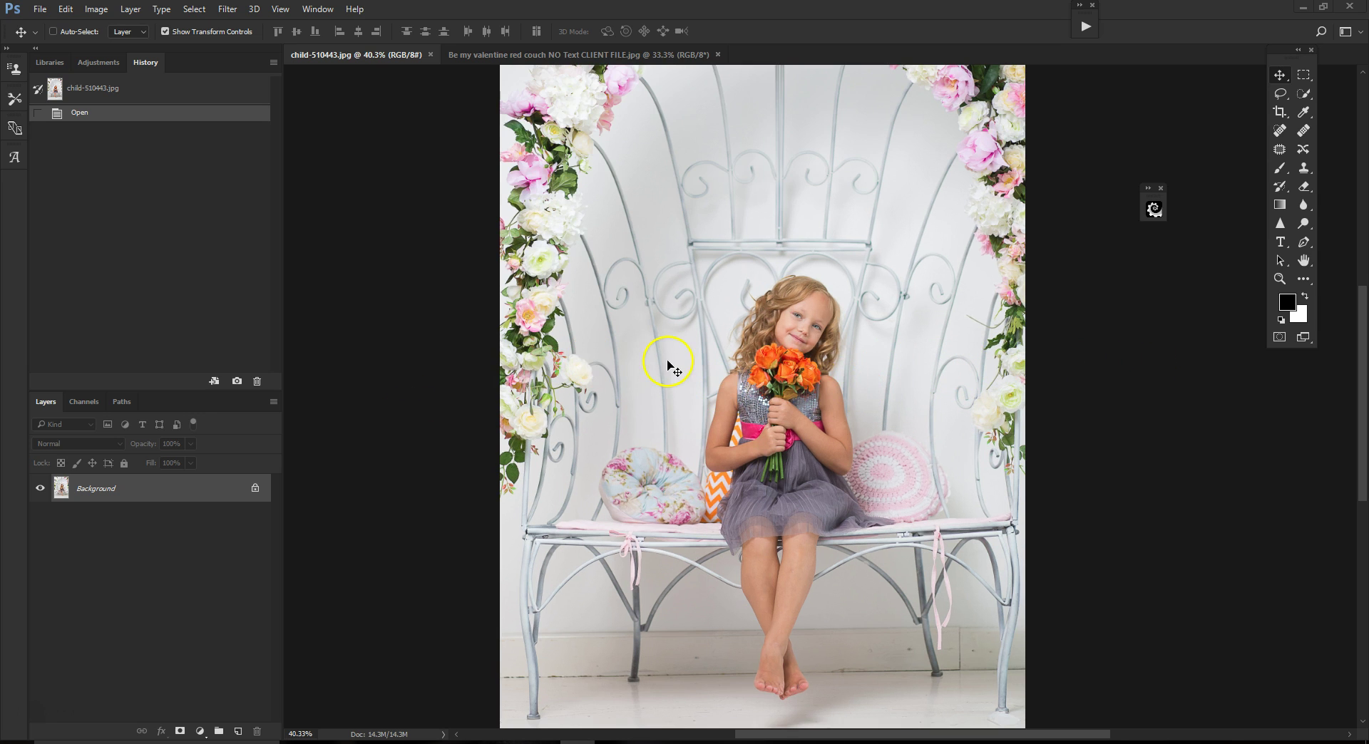
scroll(668, 366, "up", 1)
scroll(1229, 402, "down", 3)
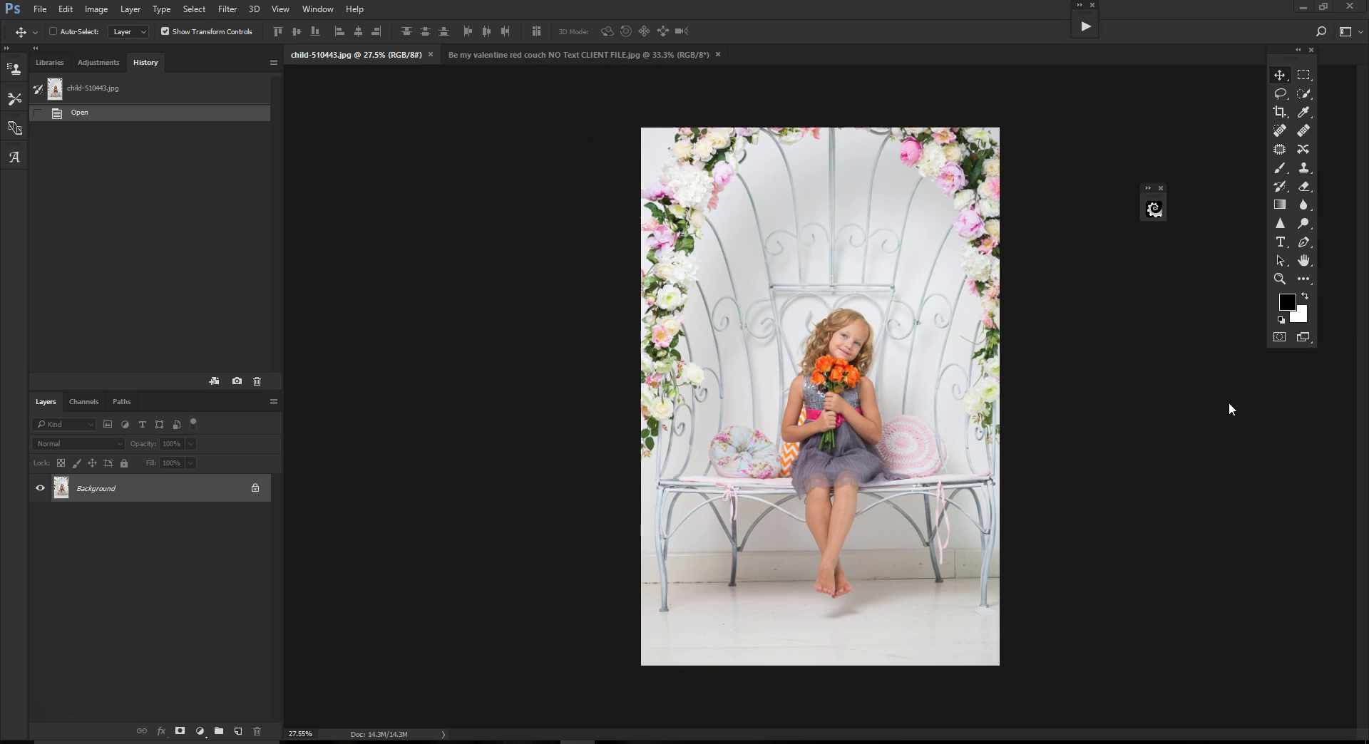
left_click(535, 54)
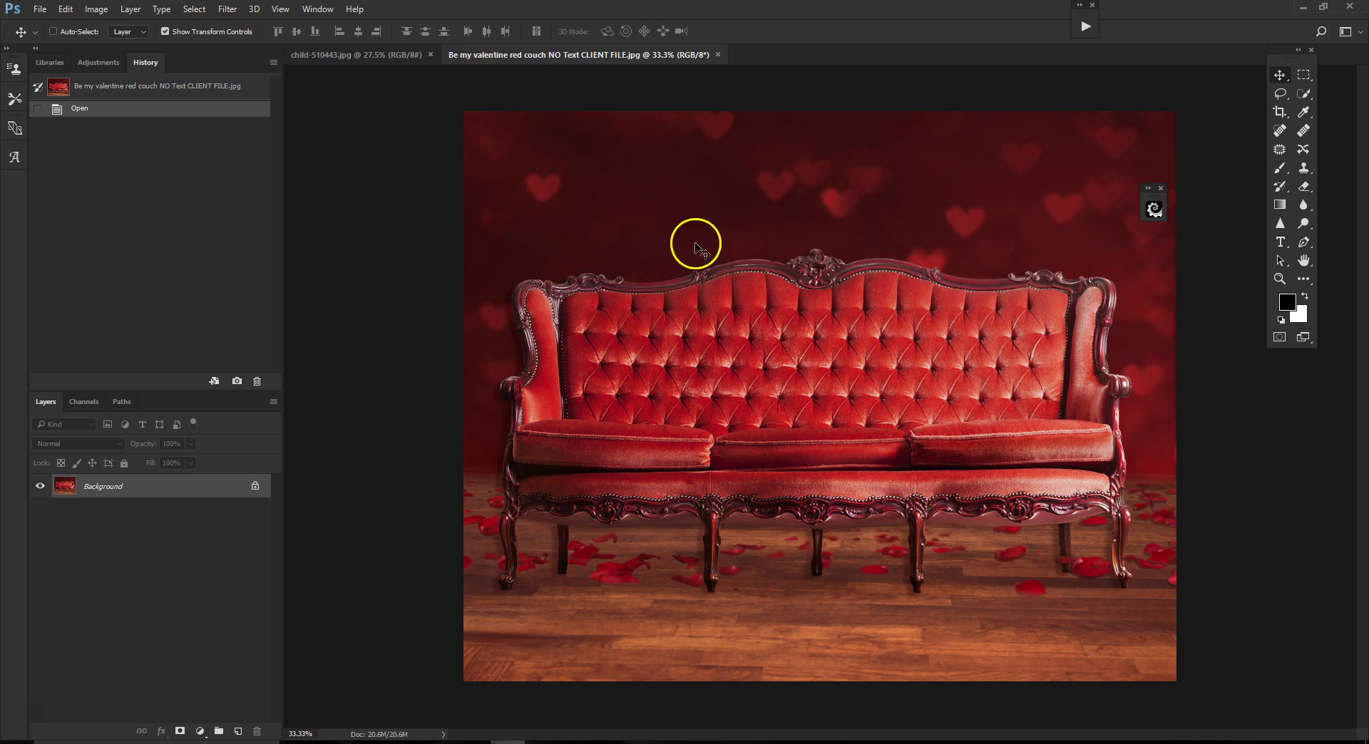
left_click(377, 56)
scroll(899, 362, "up", 1)
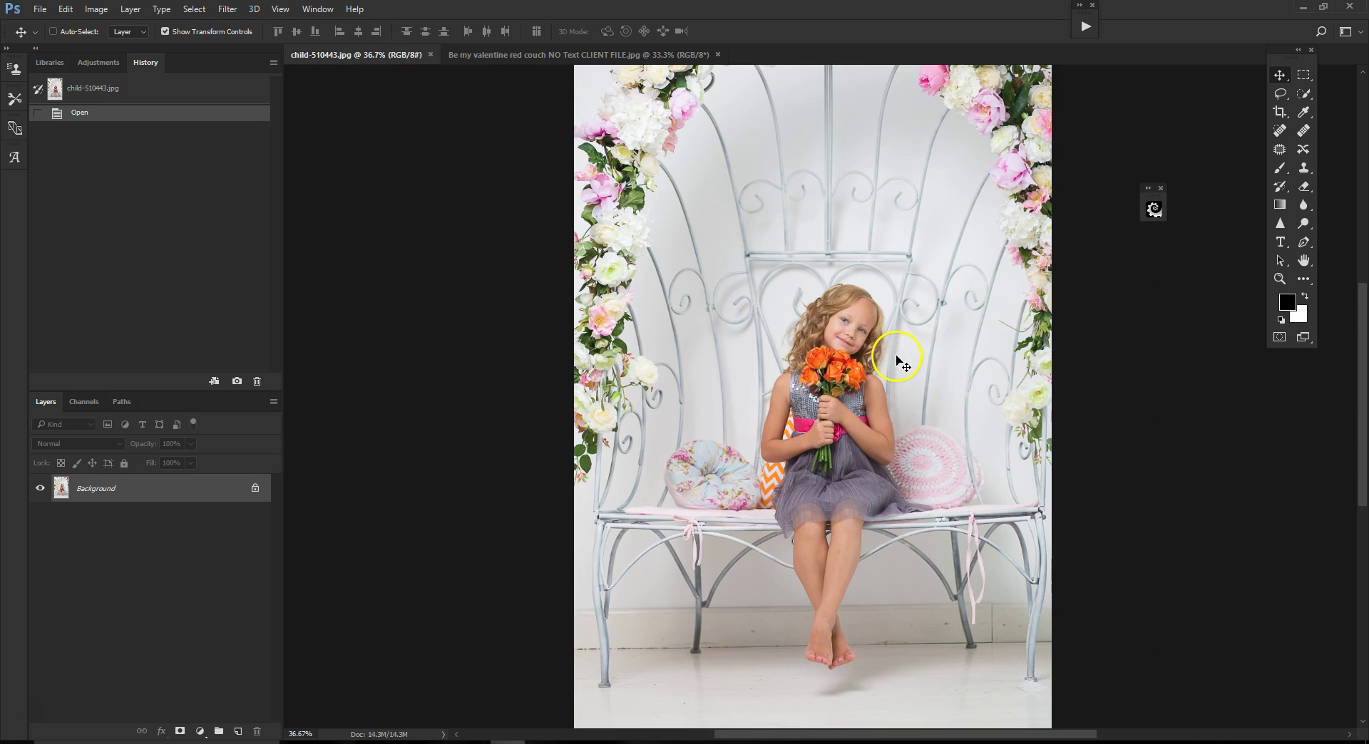
scroll(900, 362, "up", 1)
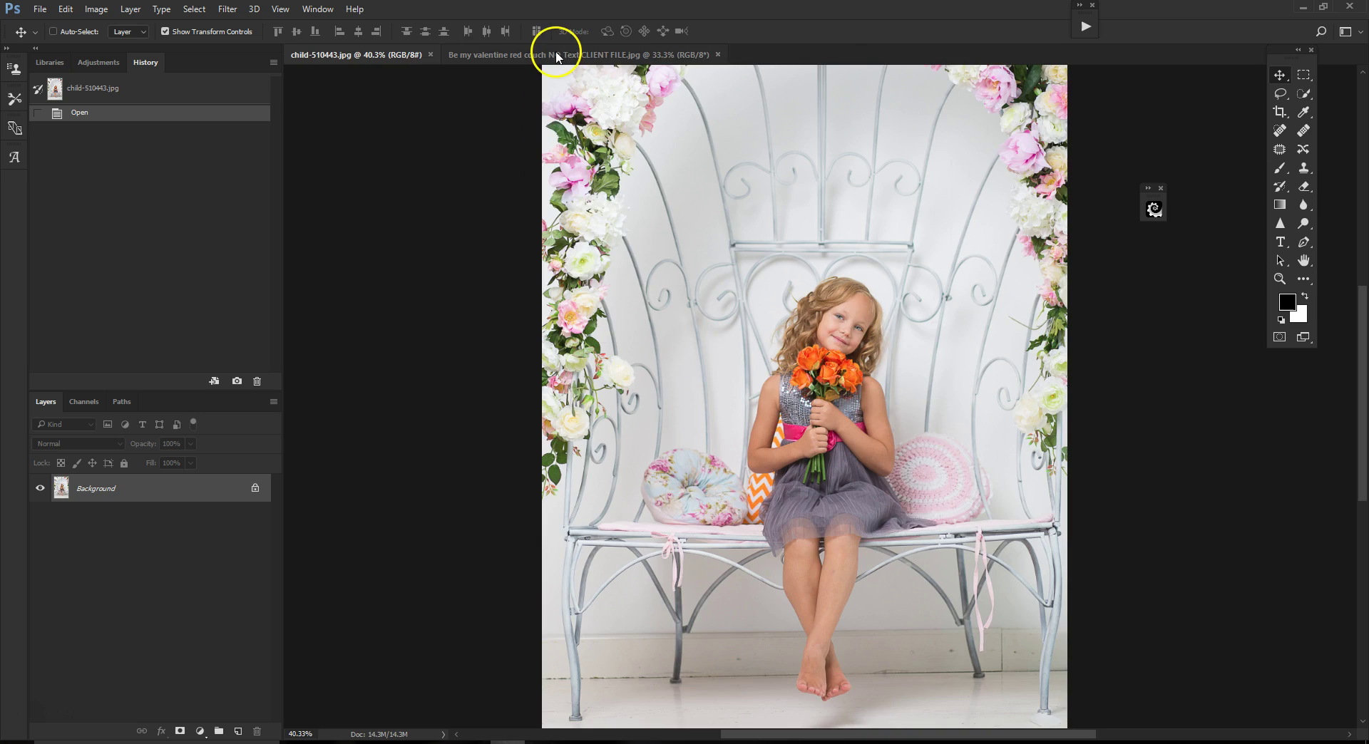
left_click(557, 57)
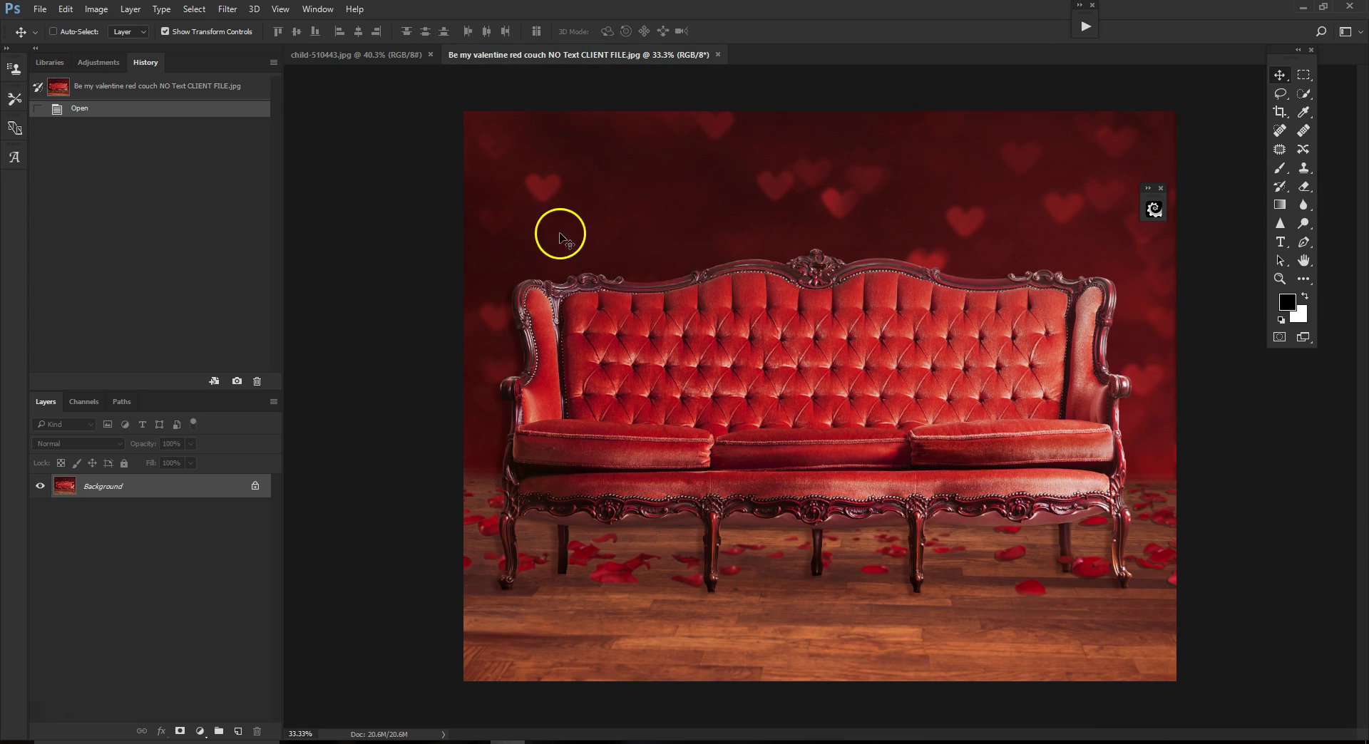
left_click(392, 57)
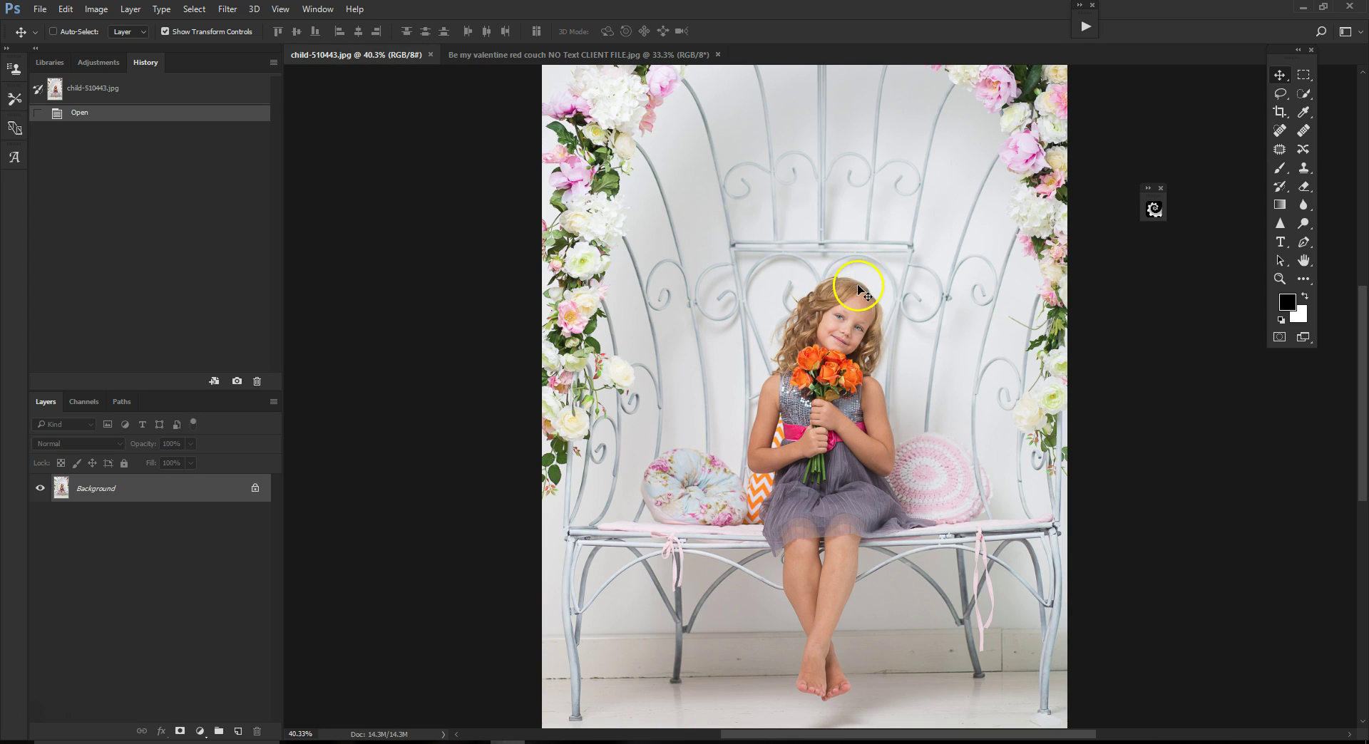
Select the girl's face and hair down to the bouquet in the child photo with the Quick Selection tool.
left_click(1304, 94)
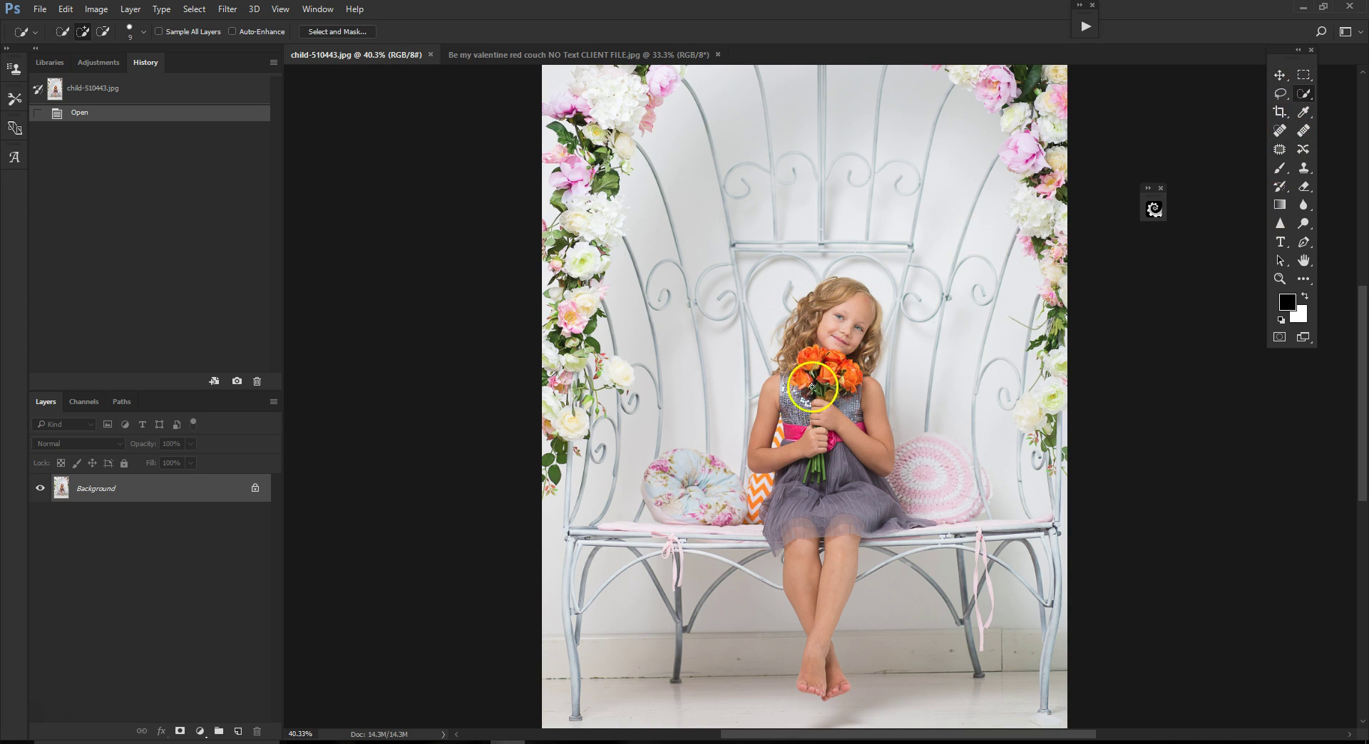
scroll(811, 394, "up", 2)
scroll(927, 402, "up", 2)
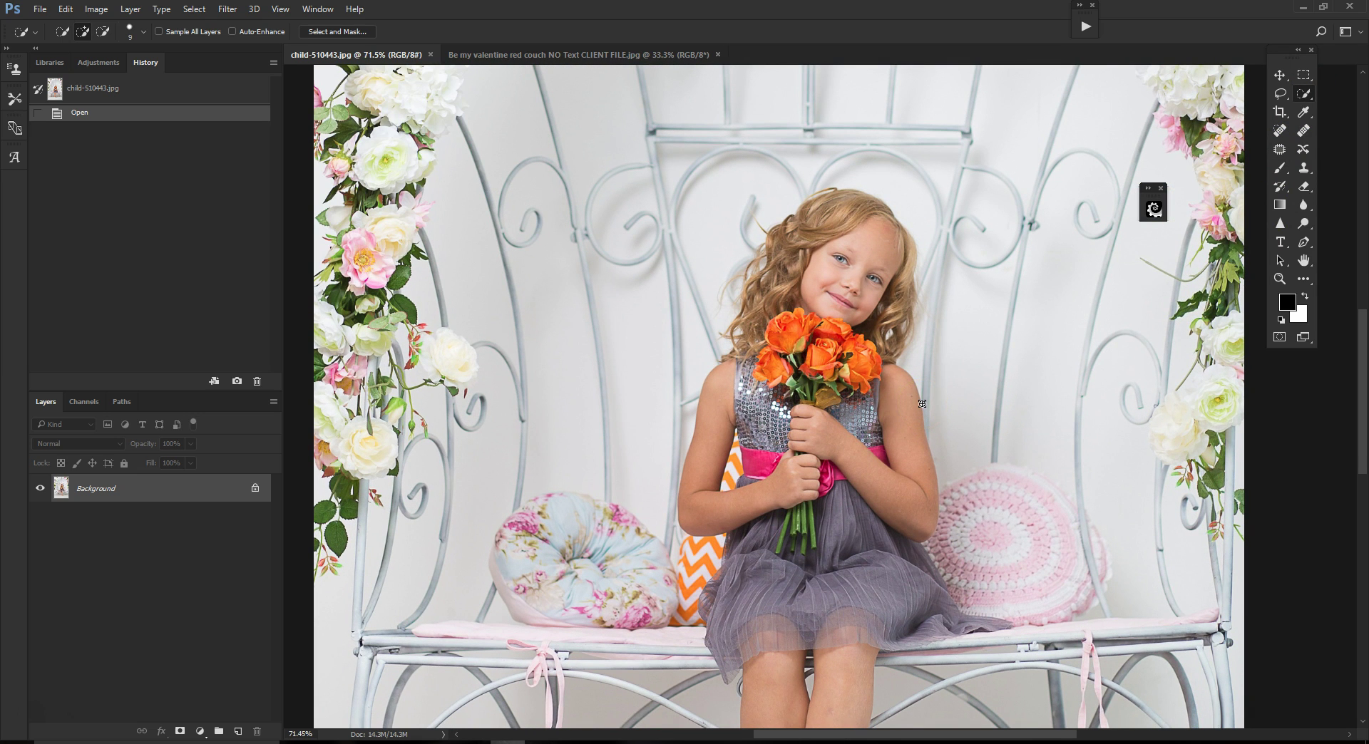
scroll(922, 404, "down", 3)
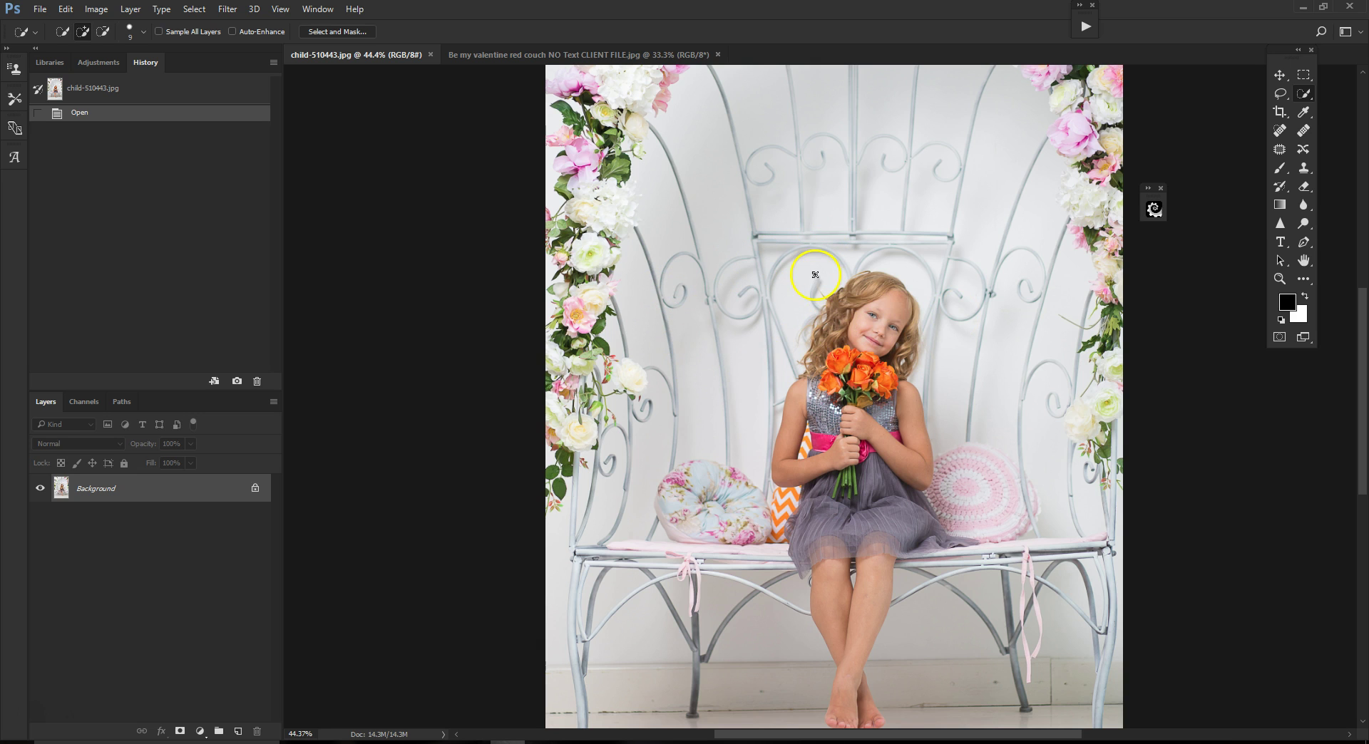
scroll(811, 293, "up", 4)
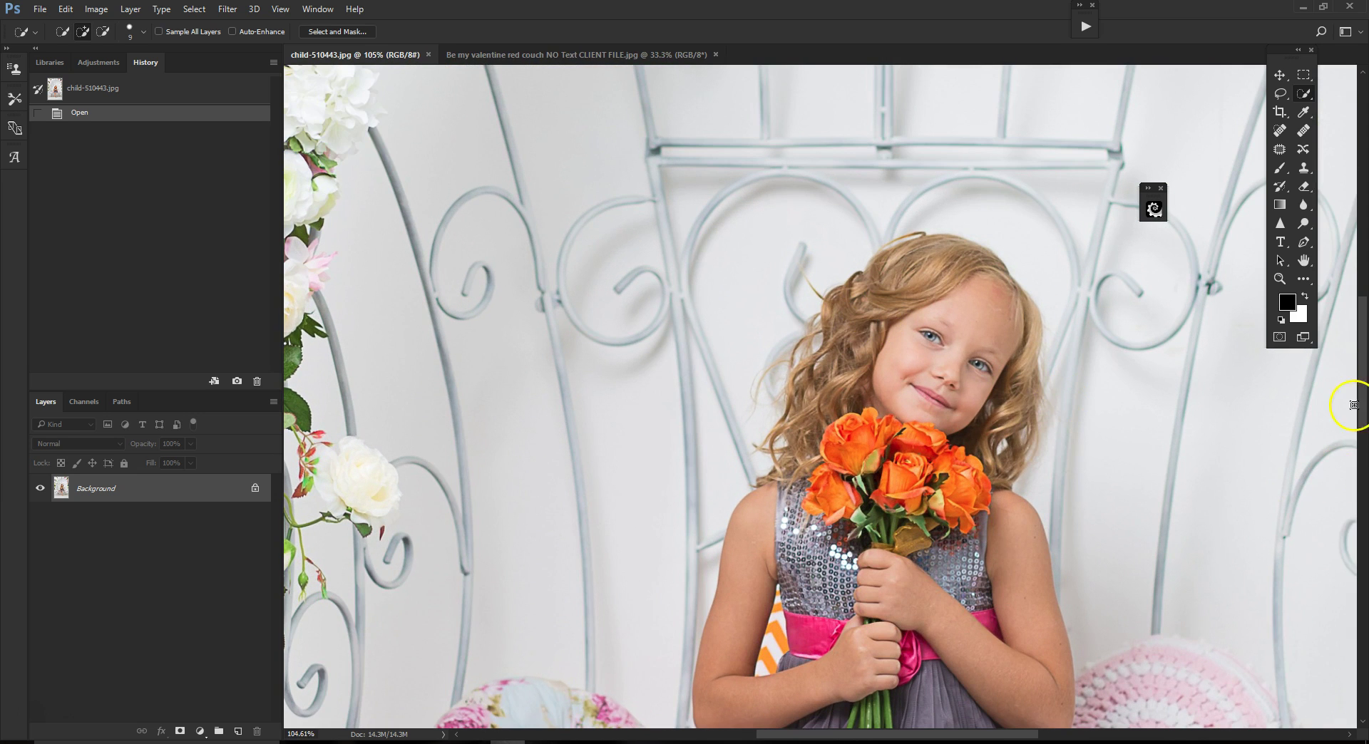
mouse_move(1358, 339)
left_mouse_down()
mouse_move(1360, 381)
mouse_move(1360, 358)
left_mouse_up()
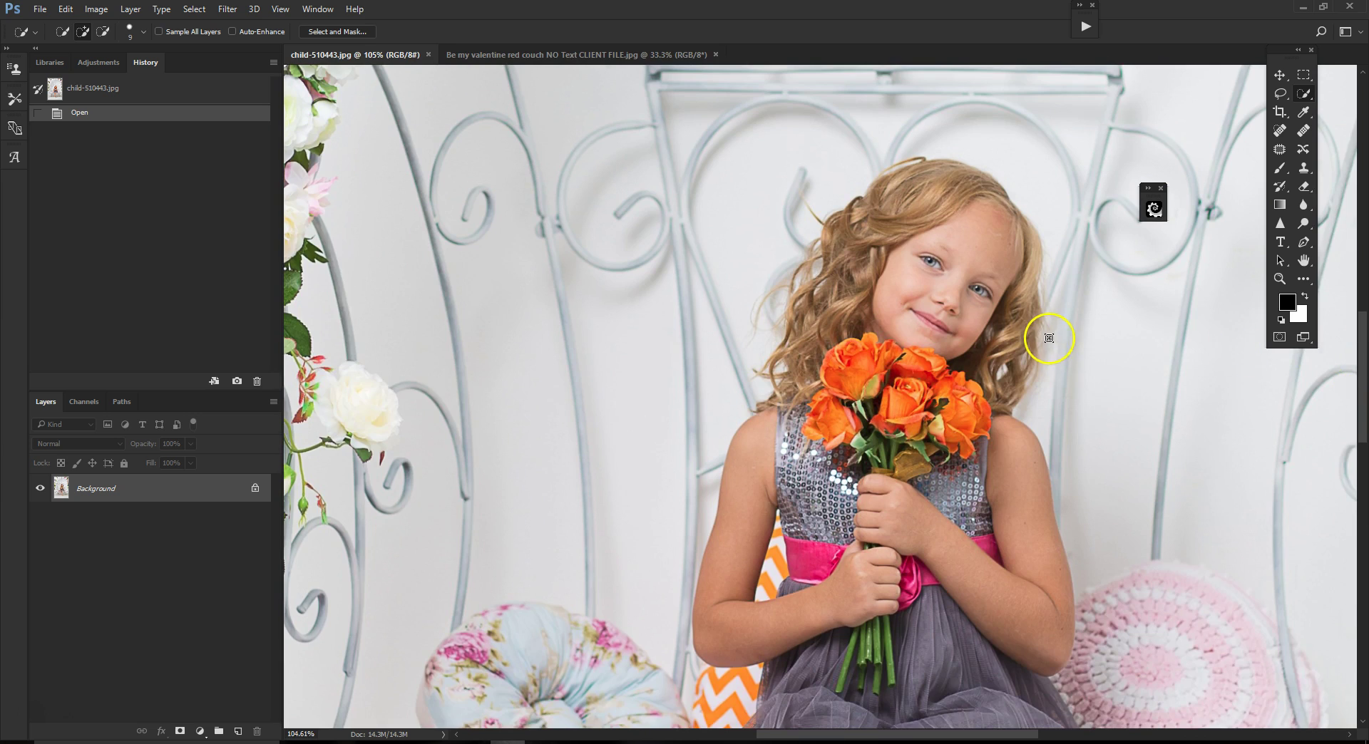
scroll(1049, 337, "up", 1)
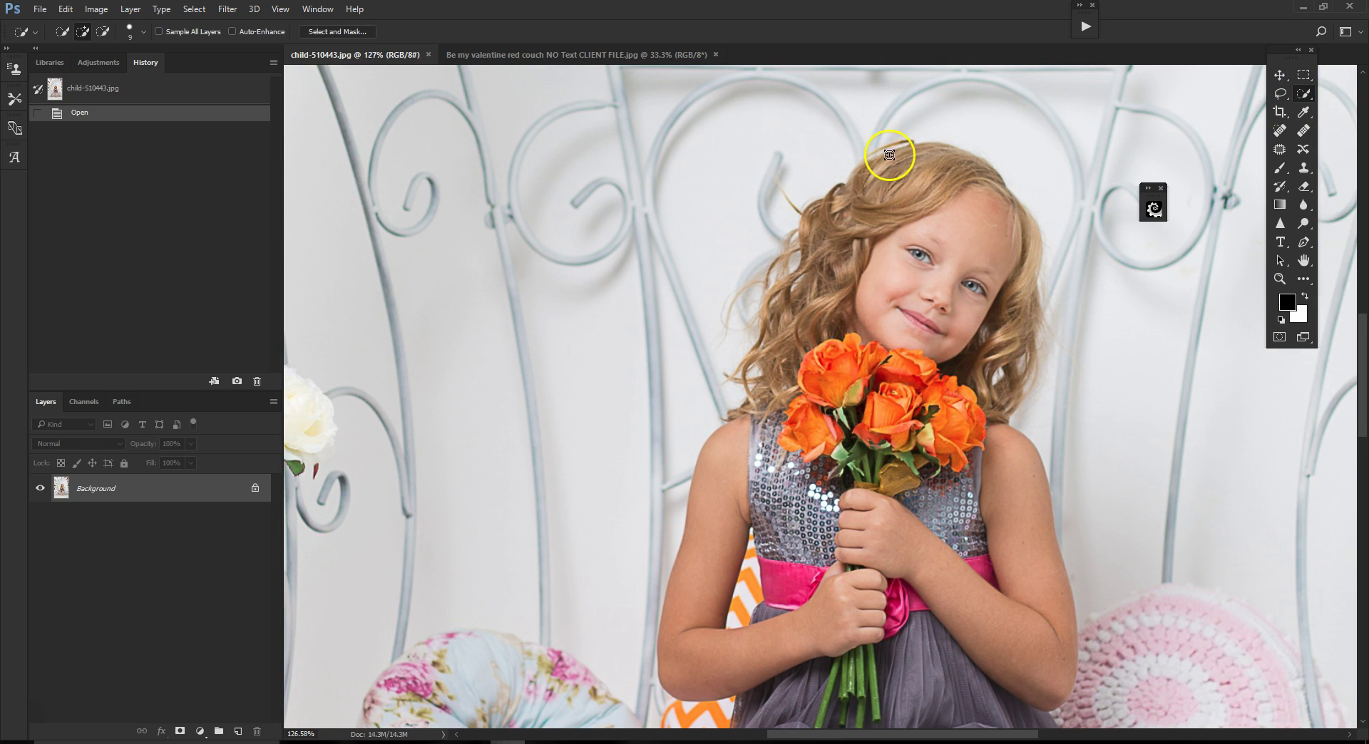
scroll(889, 154, "up", 2)
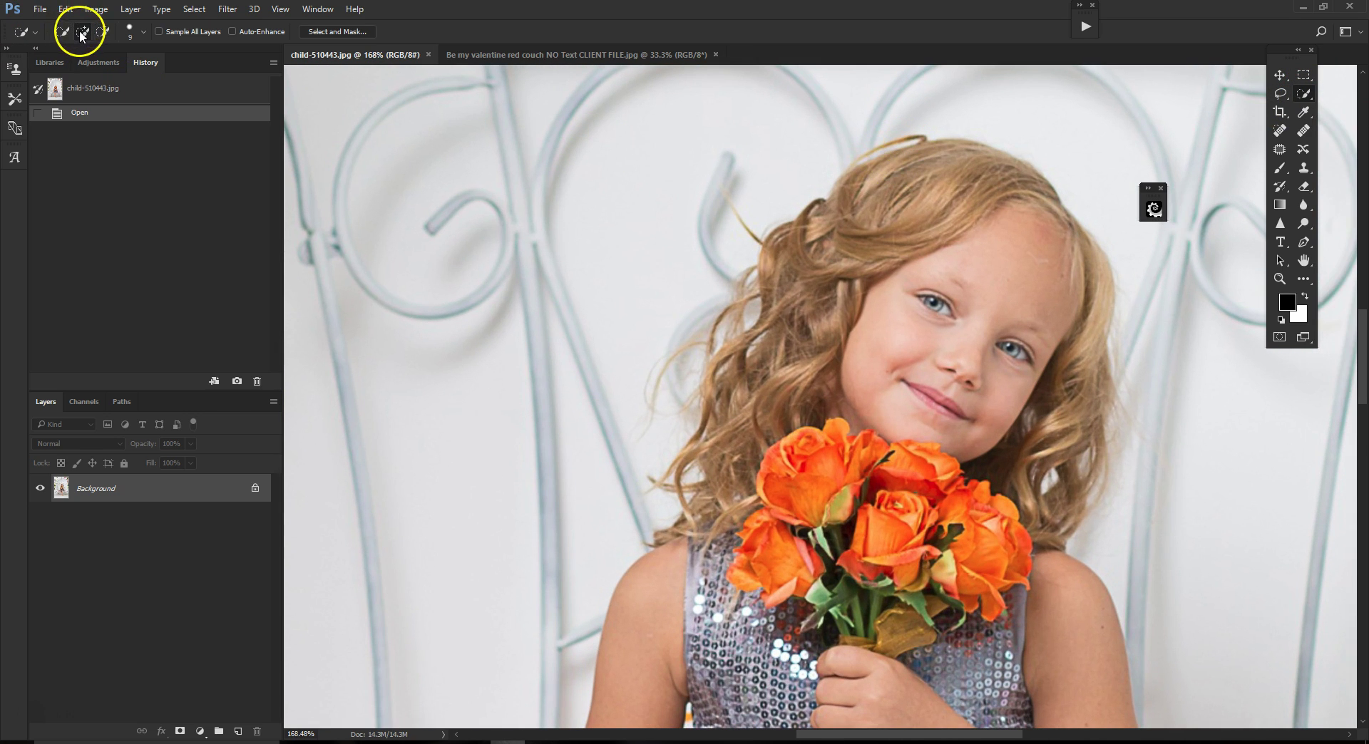
left_click(105, 32)
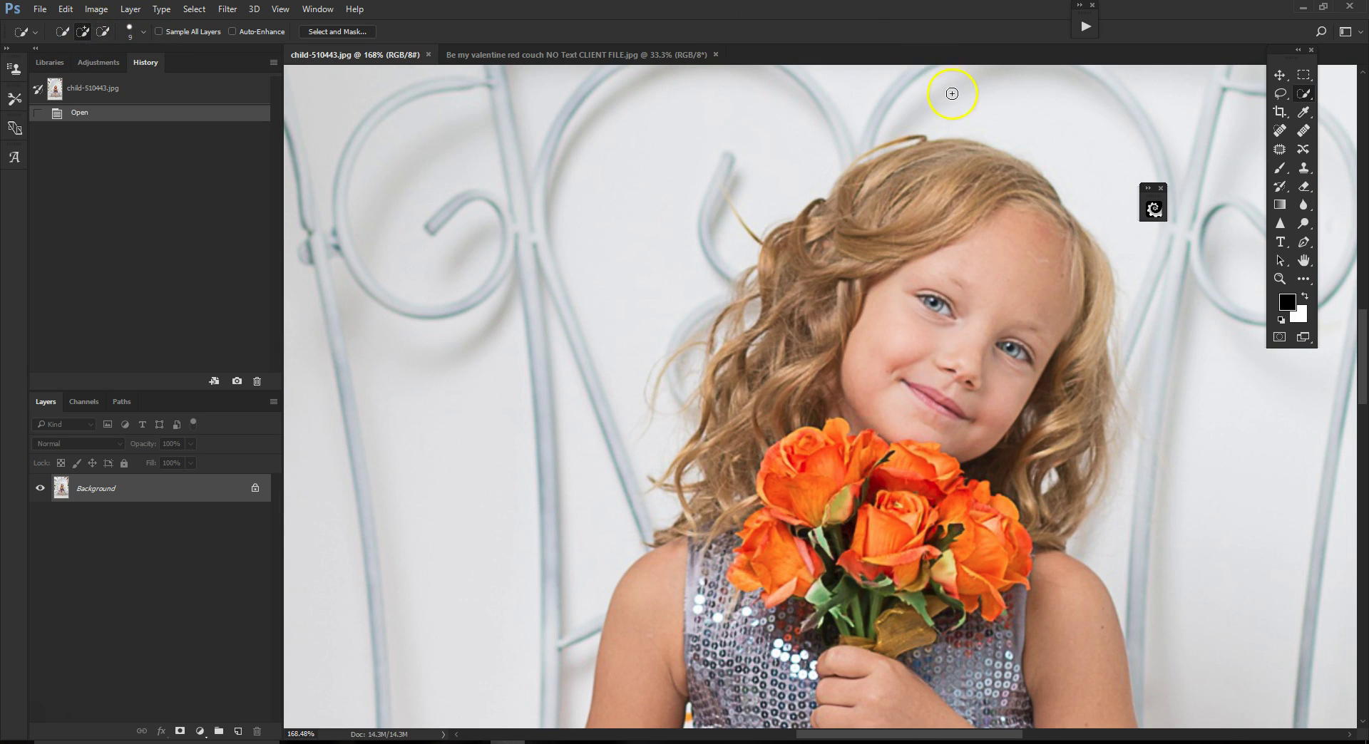
mouse_move(949, 141)
left_mouse_down()
mouse_move(794, 246)
mouse_move(761, 311)
mouse_move(731, 335)
mouse_move(733, 296)
mouse_move(719, 352)
mouse_move(668, 411)
mouse_move(661, 397)
mouse_move(819, 390)
mouse_move(871, 272)
mouse_move(912, 223)
mouse_move(974, 196)
mouse_move(994, 146)
mouse_move(1105, 293)
mouse_move(1095, 380)
mouse_move(1112, 442)
left_mouse_up()
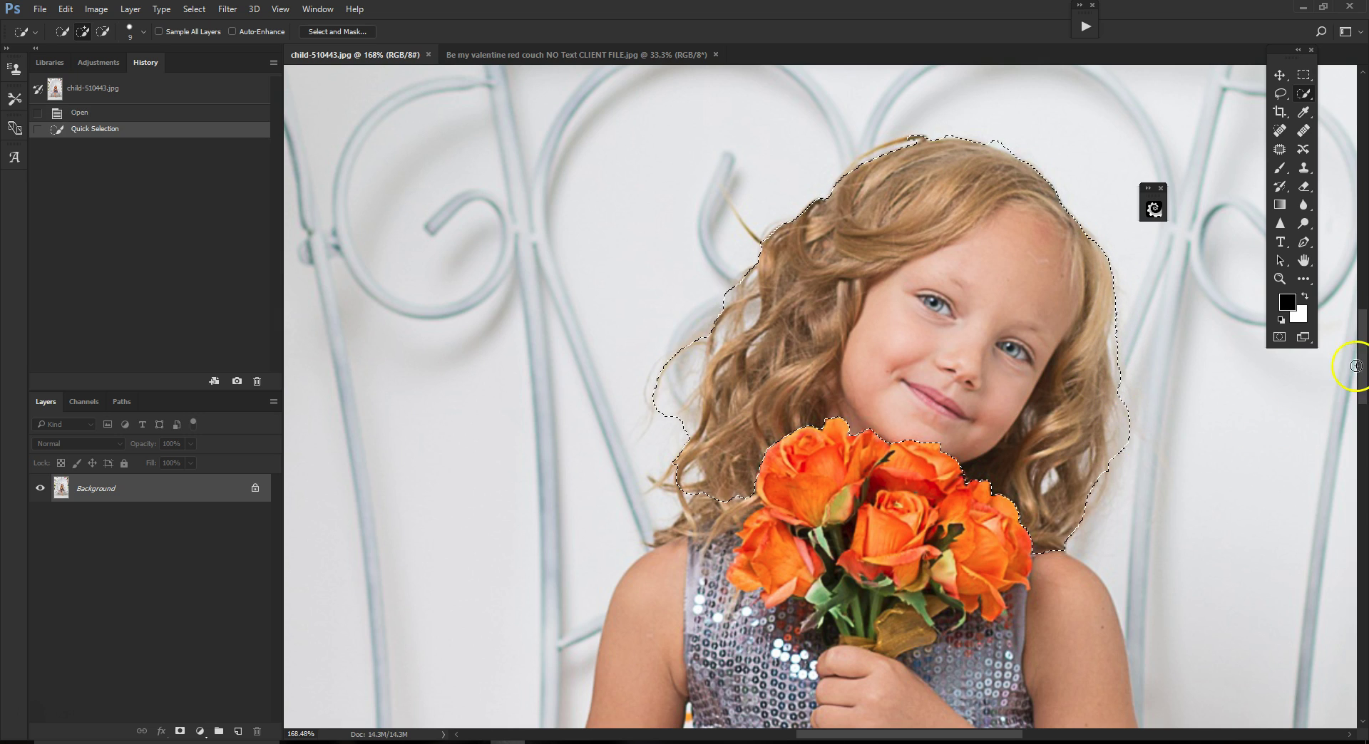
Extend the quick selection over the bouquet, both arms and the dress down to its hem.
scroll(1357, 343, "down", 3)
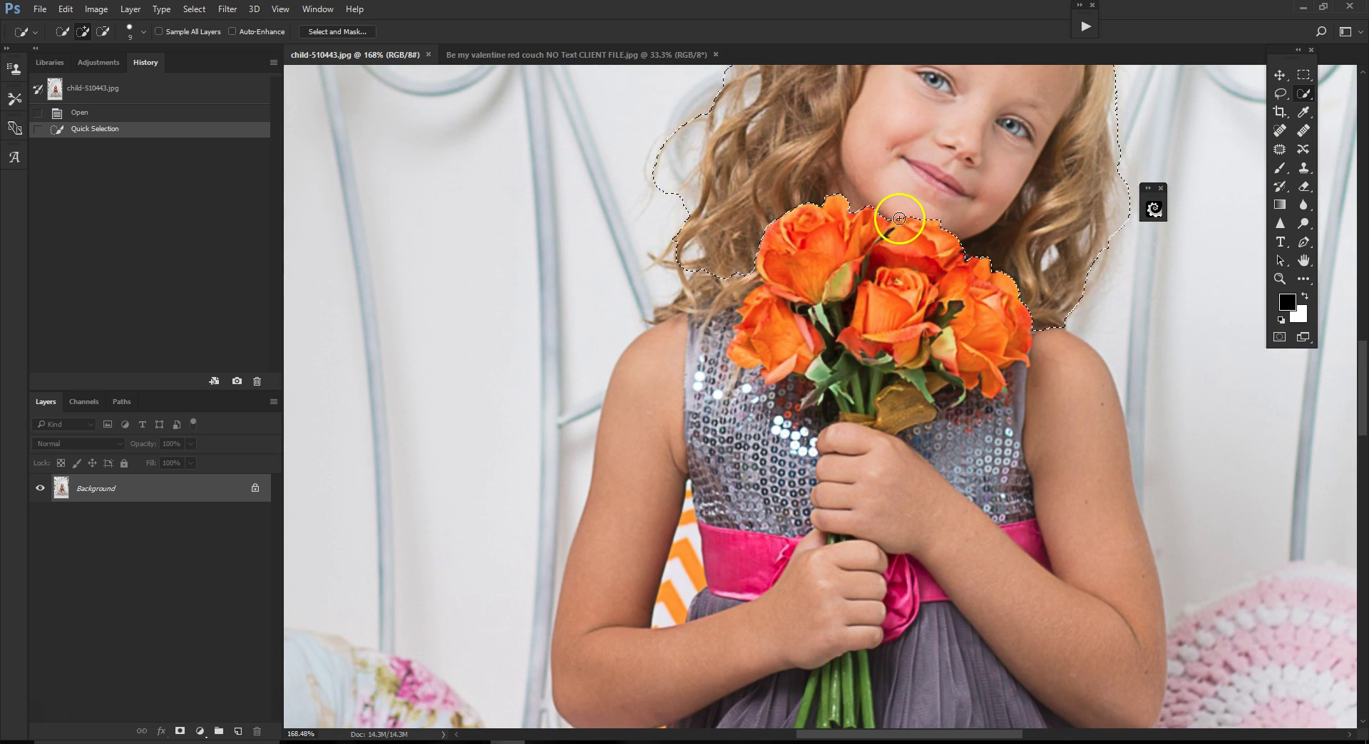
mouse_move(893, 215)
left_mouse_down()
mouse_move(866, 283)
mouse_move(924, 299)
mouse_move(888, 367)
mouse_move(829, 332)
mouse_move(802, 335)
mouse_move(784, 347)
mouse_move(833, 362)
mouse_move(788, 406)
mouse_move(742, 425)
mouse_move(681, 411)
mouse_move(638, 499)
left_mouse_up()
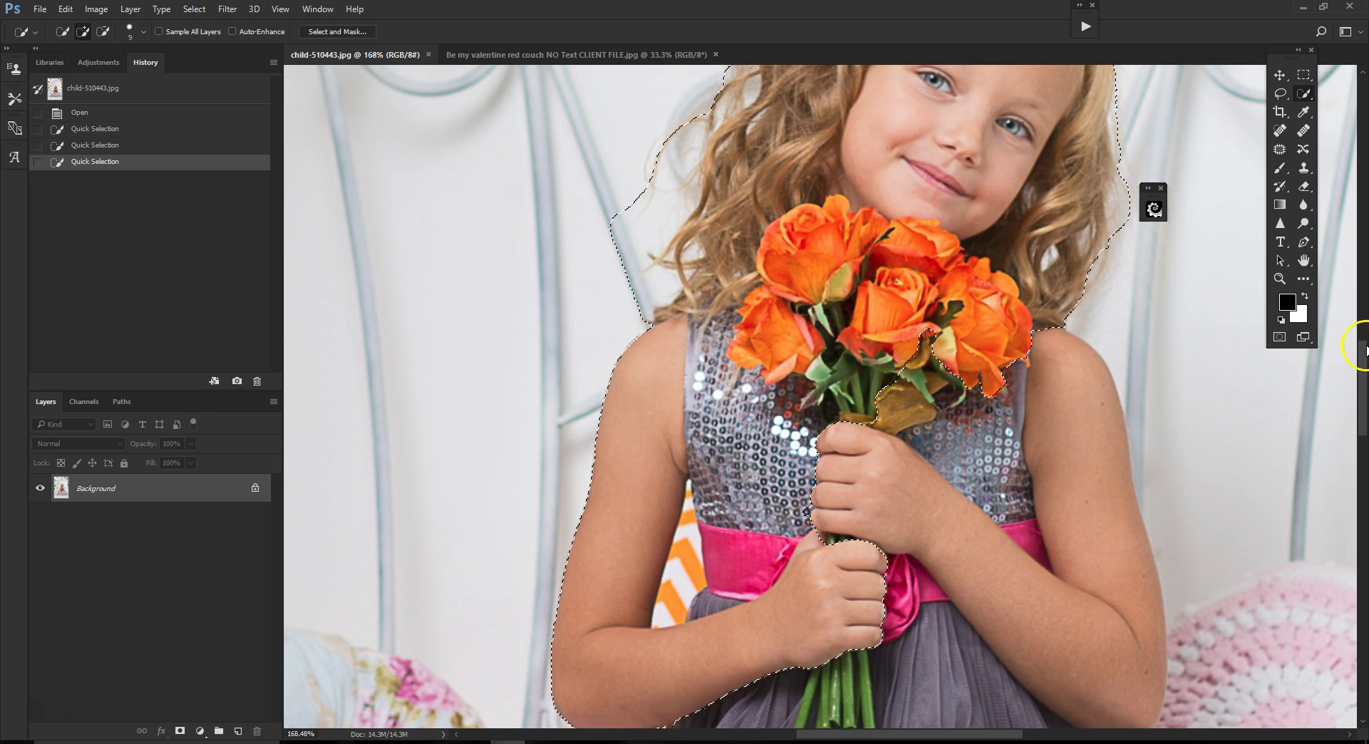
mouse_move(1017, 370)
left_mouse_down()
mouse_move(984, 345)
mouse_move(1067, 388)
mouse_move(1048, 489)
left_mouse_up()
left_click_drag(1362, 391, 1364, 439)
mouse_move(867, 285)
left_mouse_down()
mouse_move(913, 248)
mouse_move(928, 360)
mouse_move(828, 410)
mouse_move(755, 402)
mouse_move(665, 461)
mouse_move(616, 549)
mouse_move(650, 637)
mouse_move(796, 568)
mouse_move(874, 551)
mouse_move(1057, 541)
mouse_move(1240, 580)
left_mouse_up()
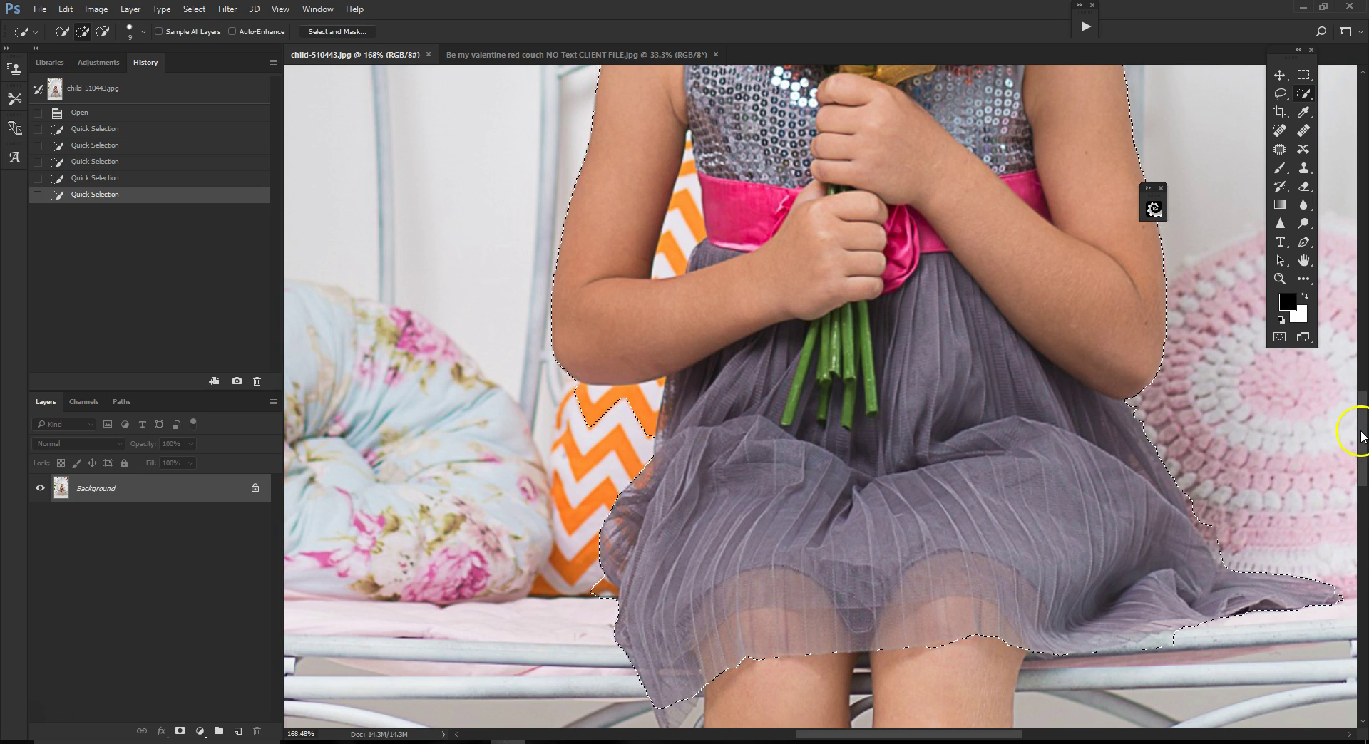
Add the girl's legs and both feet to the selection, down to the toes.
scroll(1358, 457, "down", 3)
scroll(1358, 456, "down", 5)
mouse_move(855, 208)
left_mouse_down()
mouse_move(922, 223)
mouse_move(915, 317)
mouse_move(865, 402)
mouse_move(825, 360)
mouse_move(811, 309)
mouse_move(812, 385)
left_mouse_up()
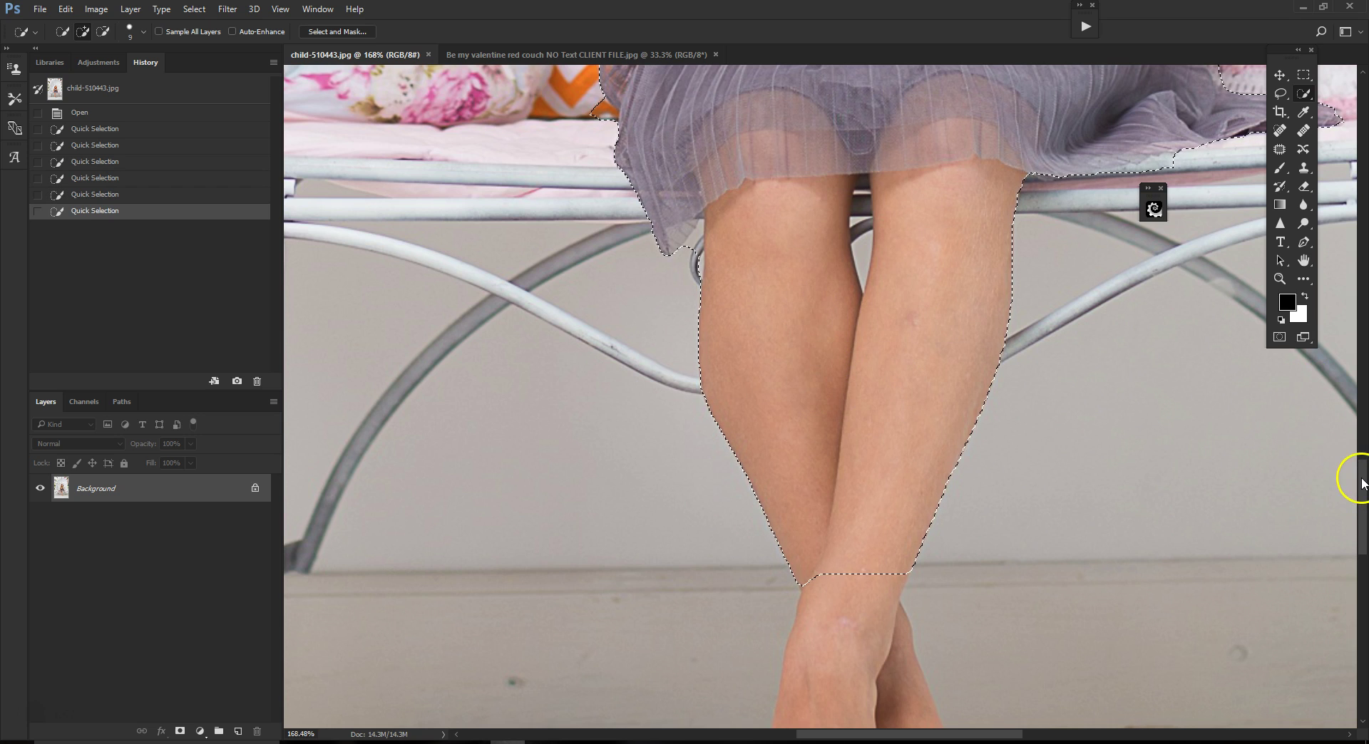
scroll(1358, 499, "down", 3)
scroll(1358, 514, "down", 1)
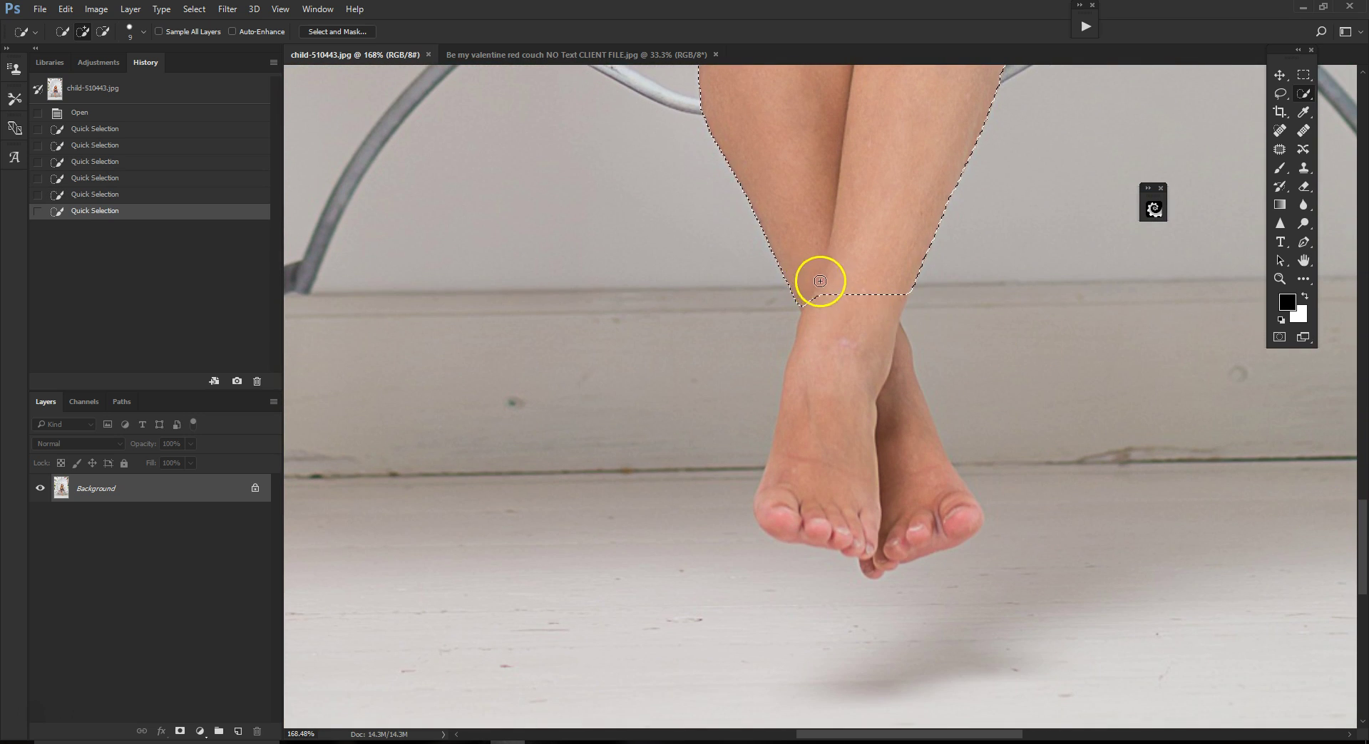
mouse_move(823, 341)
left_mouse_down()
mouse_move(817, 398)
mouse_move(791, 342)
left_mouse_up()
mouse_move(898, 374)
left_mouse_down()
mouse_move(890, 358)
mouse_move(923, 464)
left_mouse_up()
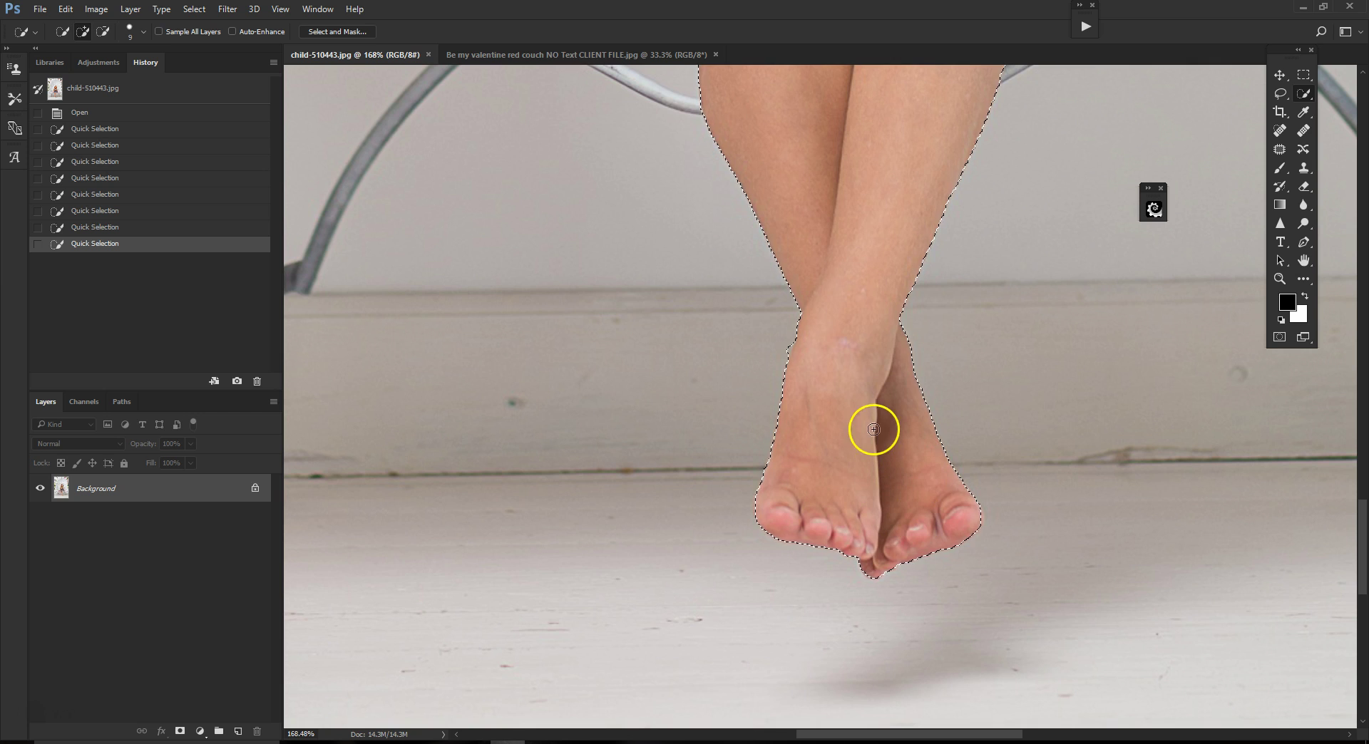
Check the selection outline around the arms, dress and whole figure for leftover background areas.
left_click_drag(1360, 553, 1363, 443)
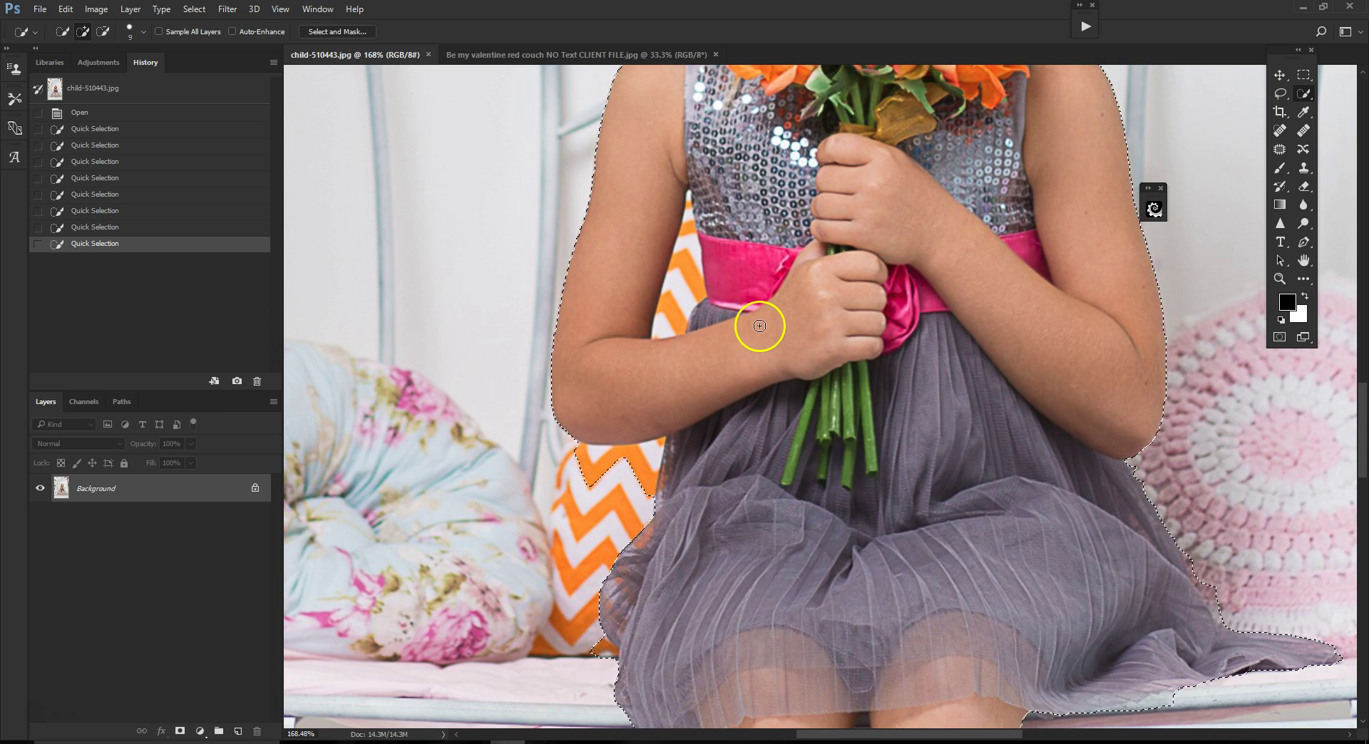
scroll(759, 326, "down", 1)
scroll(760, 326, "down", 1)
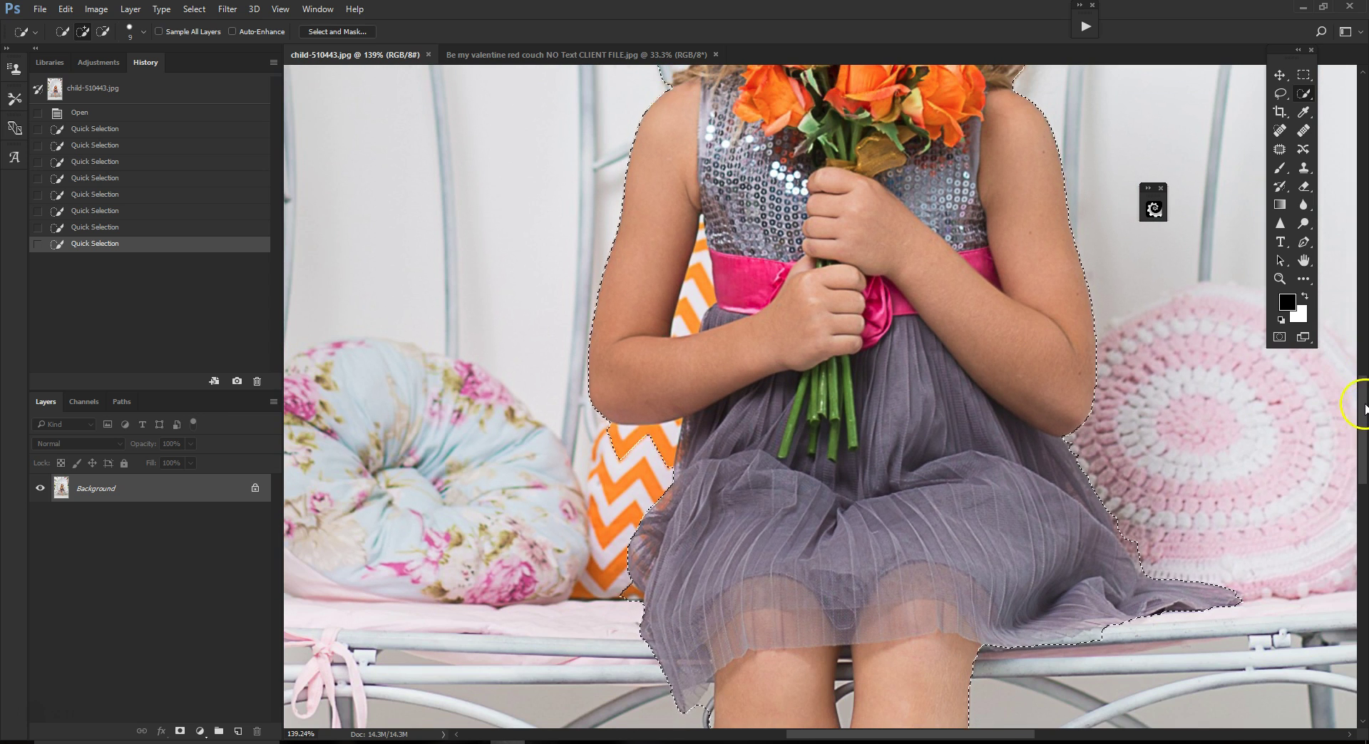
scroll(1354, 390, "up", 2)
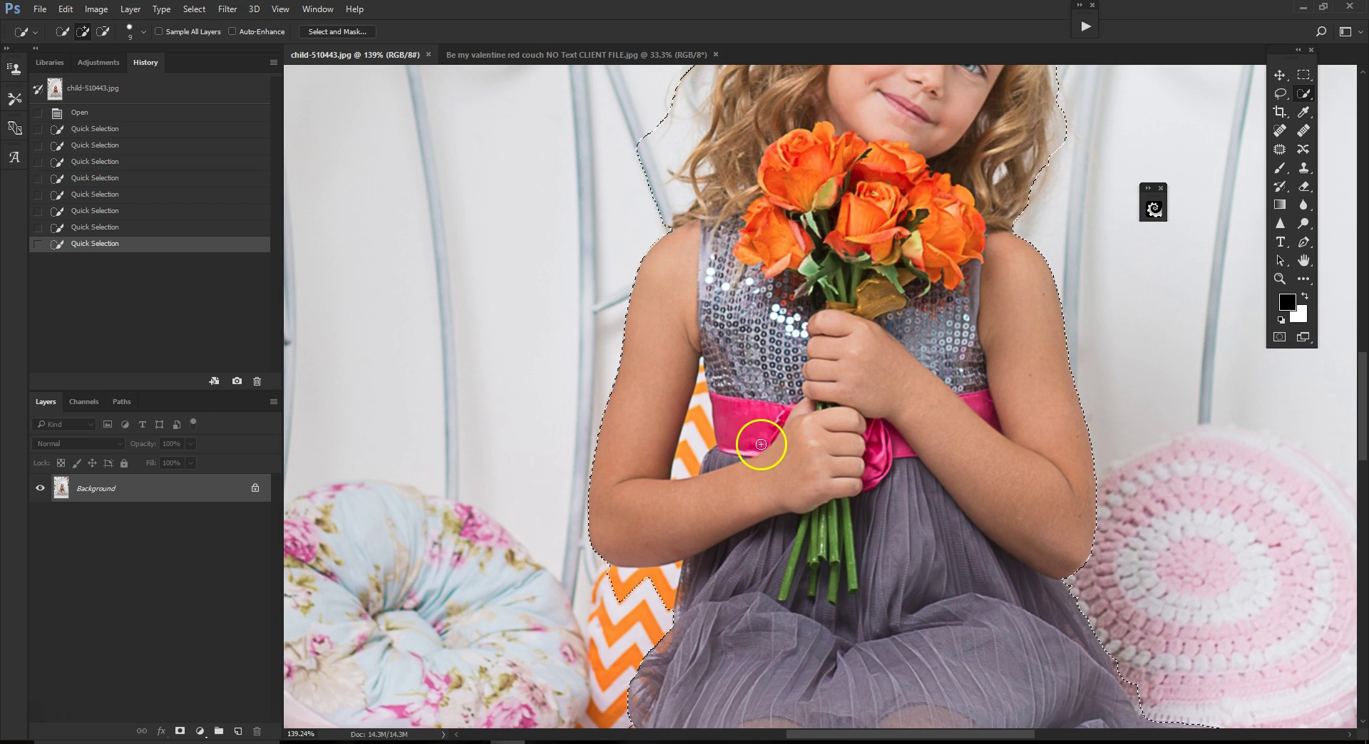
scroll(734, 413, "up", 6)
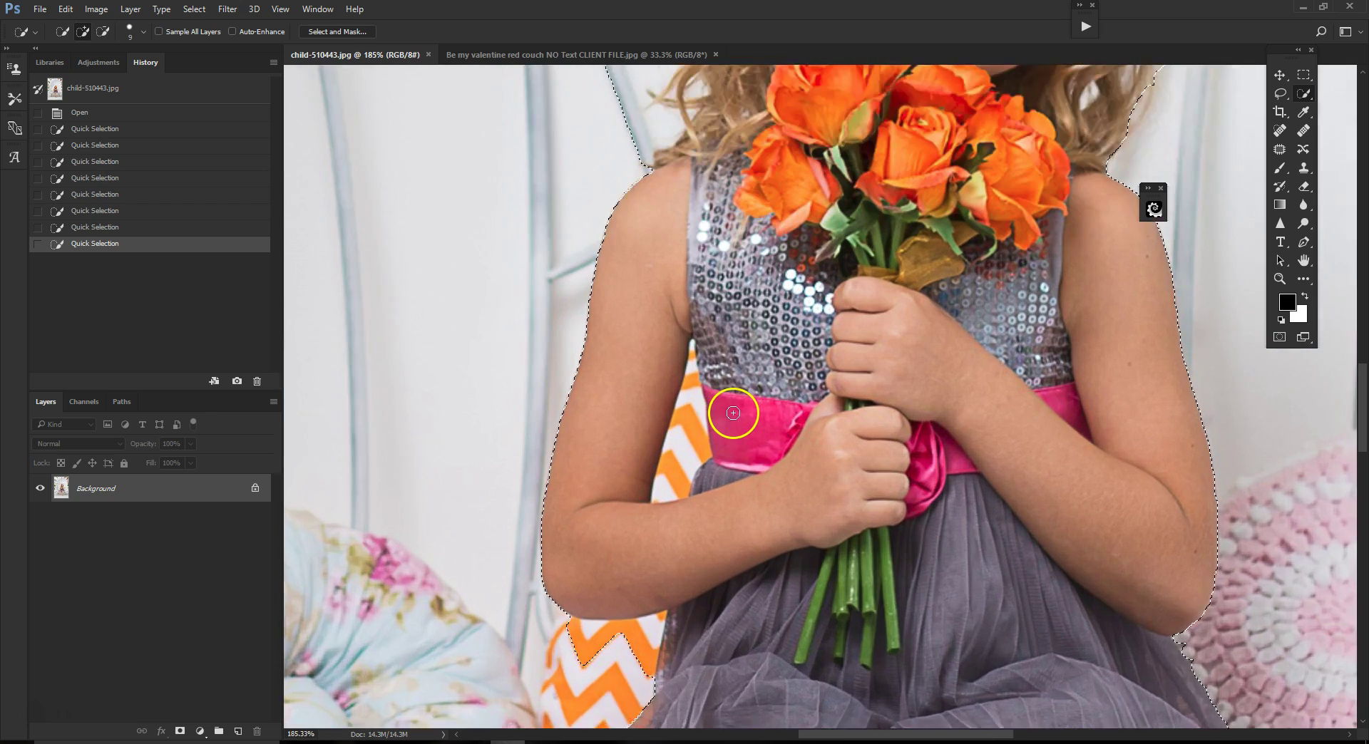
scroll(631, 507, "down", 8)
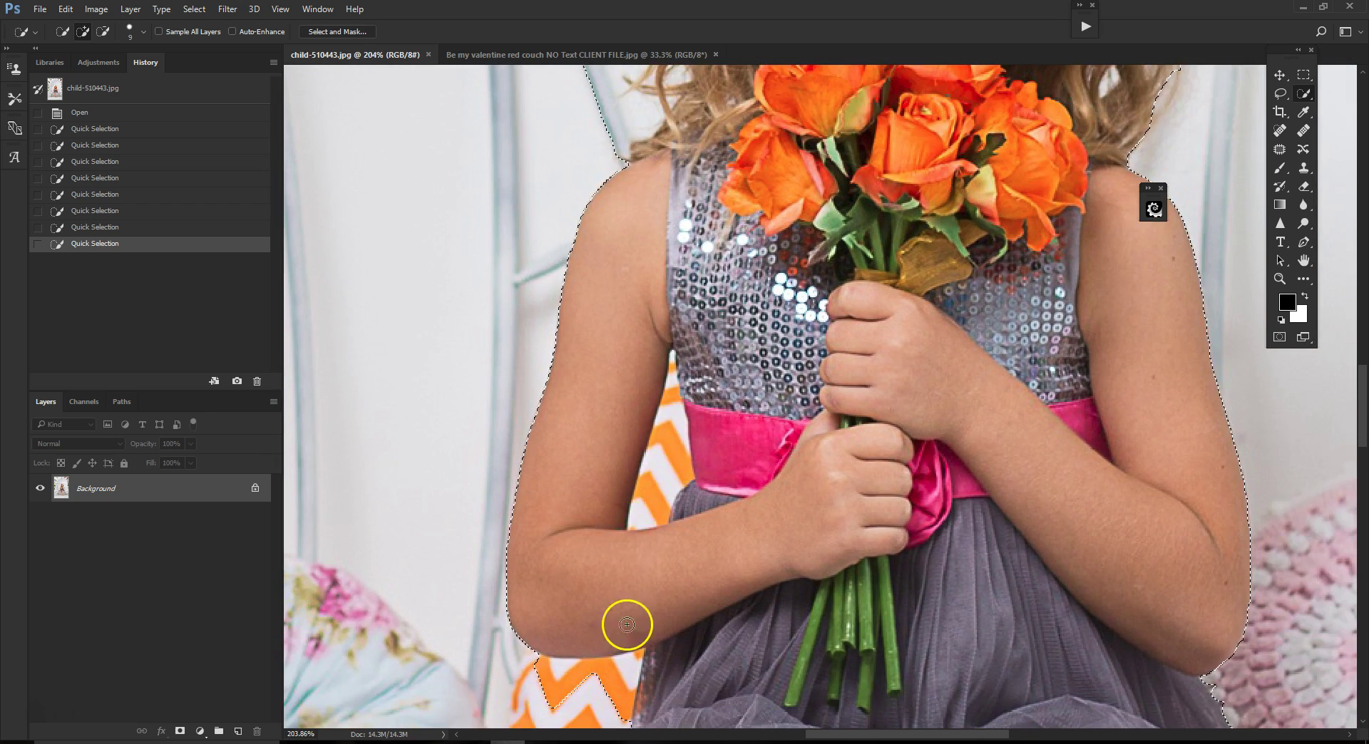
scroll(1087, 357, "down", 5)
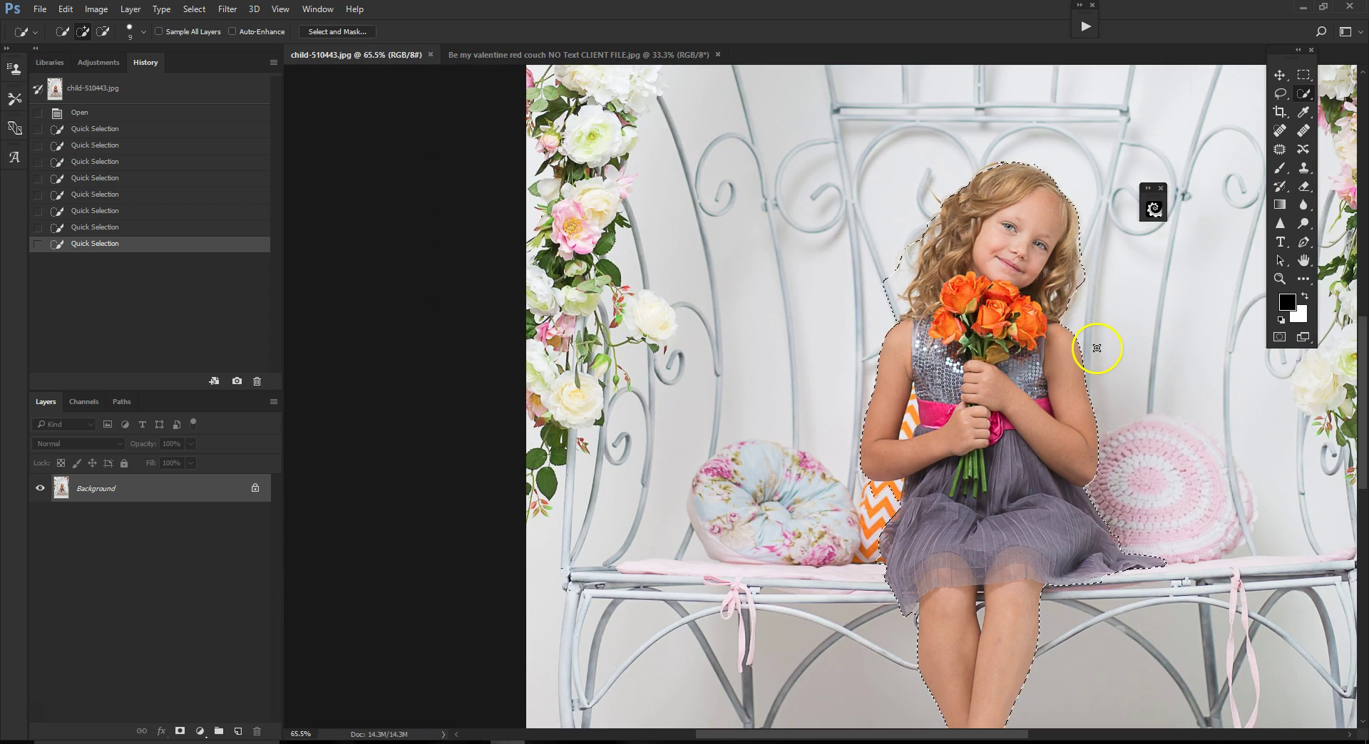
scroll(1096, 347, "down", 1)
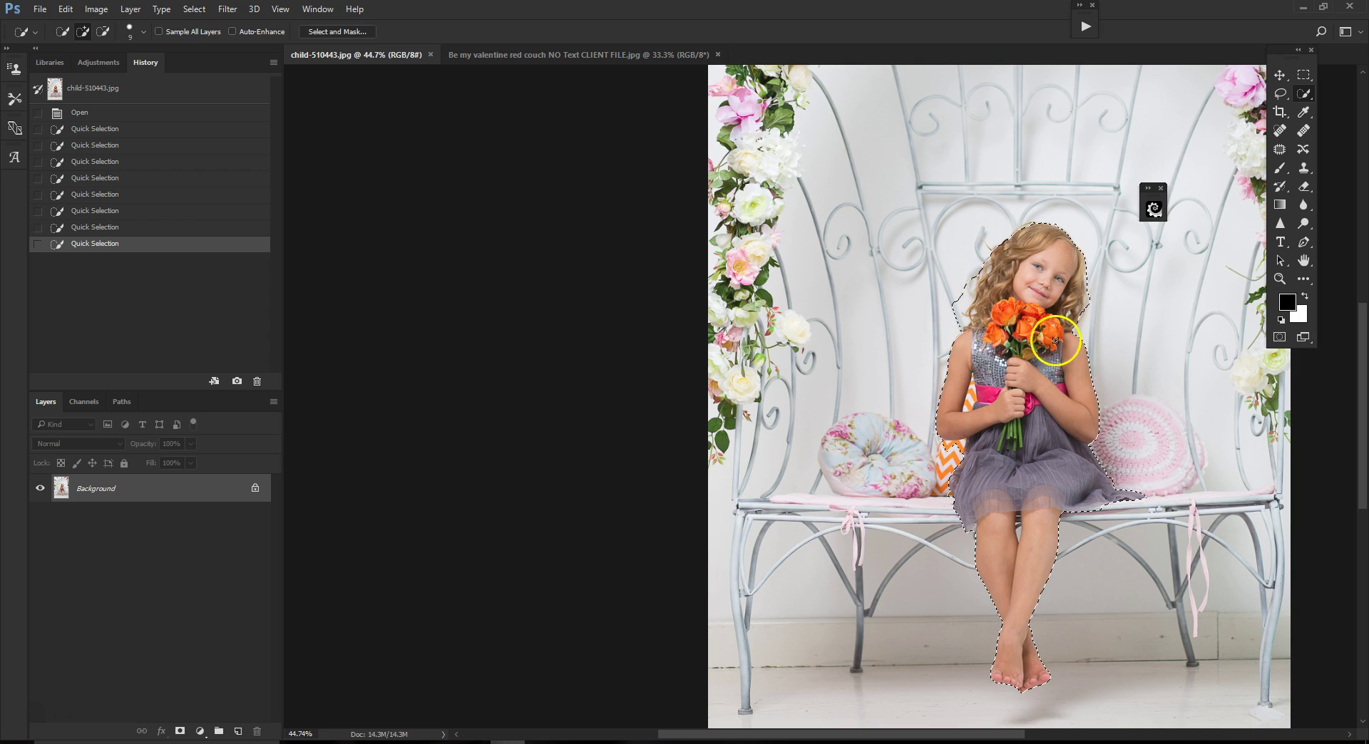
Subtract the white wall and bench rail beside the curls on the photo's left side from the quick selection.
scroll(951, 360, "up", 5)
scroll(1135, 349, "up", 5)
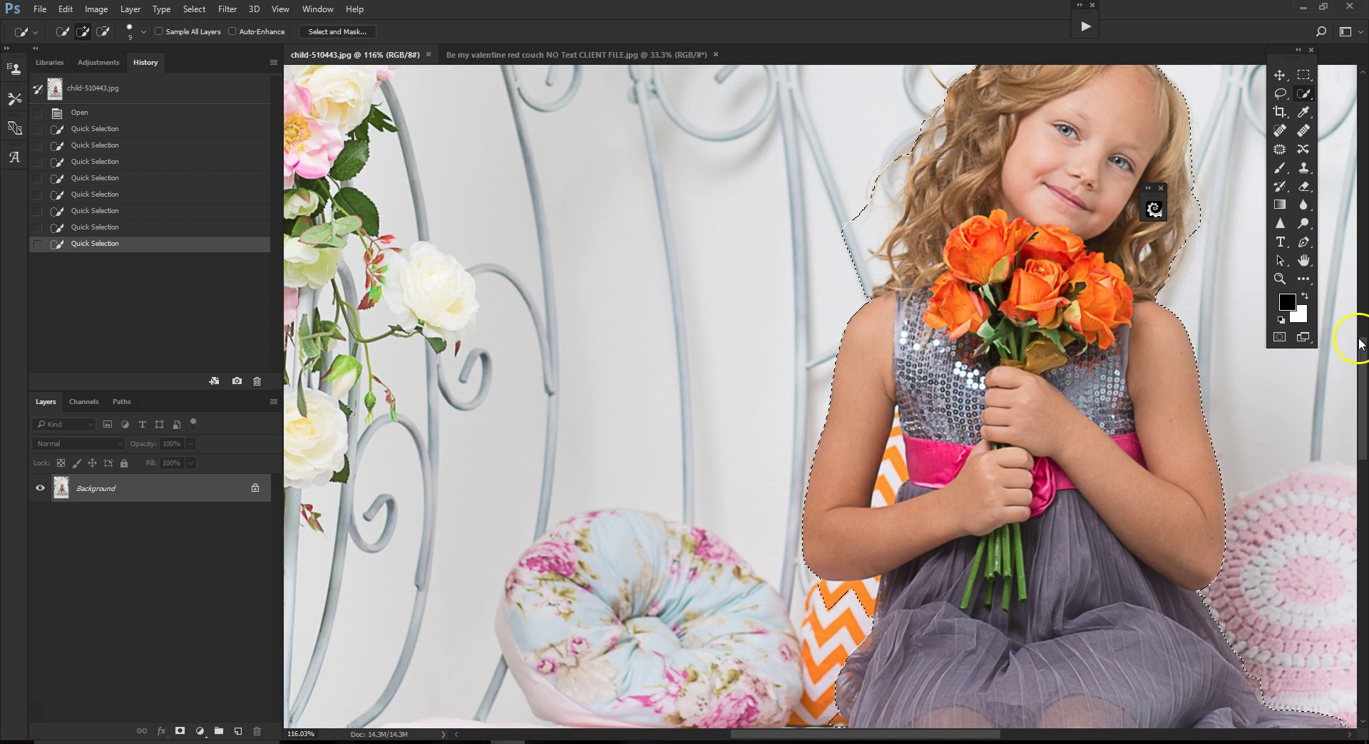
left_click_drag(1362, 375, 1361, 337)
left_click_drag(843, 736, 898, 734)
scroll(764, 343, "up", 3)
scroll(763, 343, "down", 3)
scroll(763, 343, "up", 3)
scroll(741, 377, "up", 3)
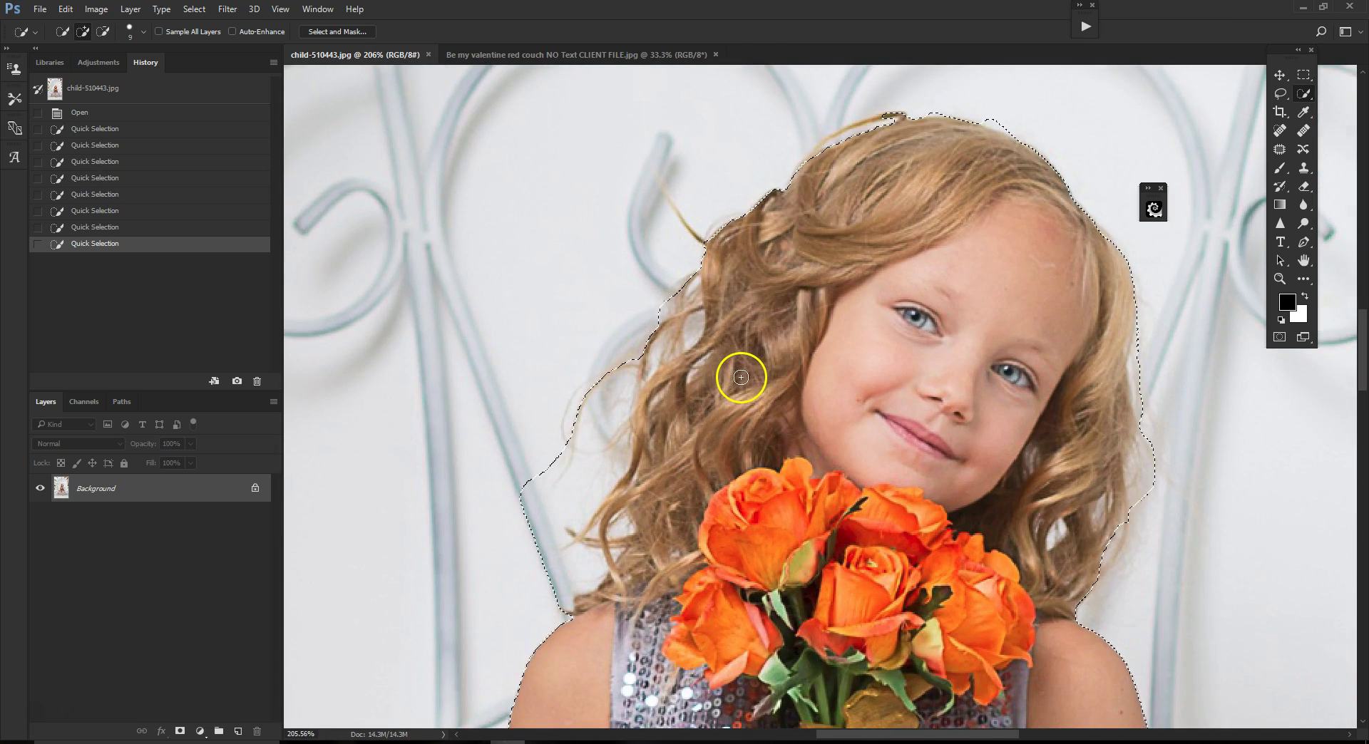
scroll(741, 376, "up", 3)
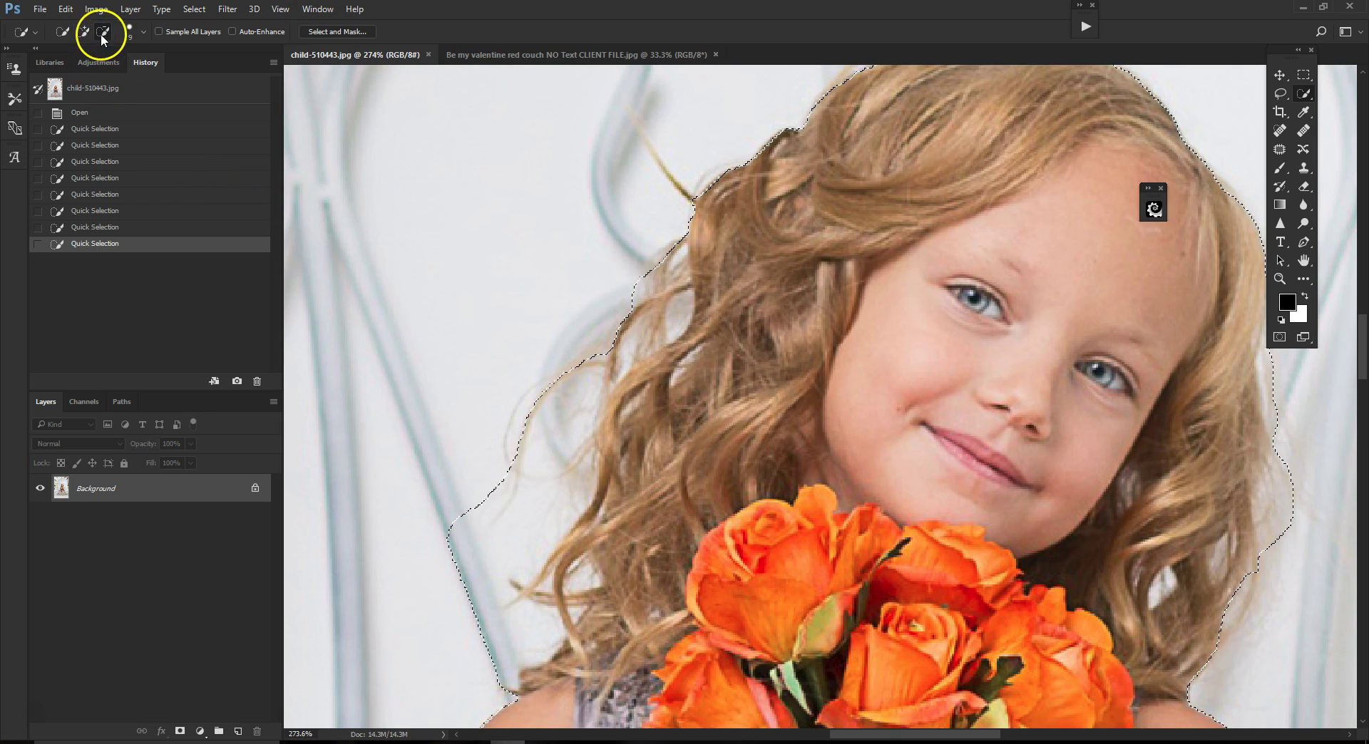
left_click(563, 421)
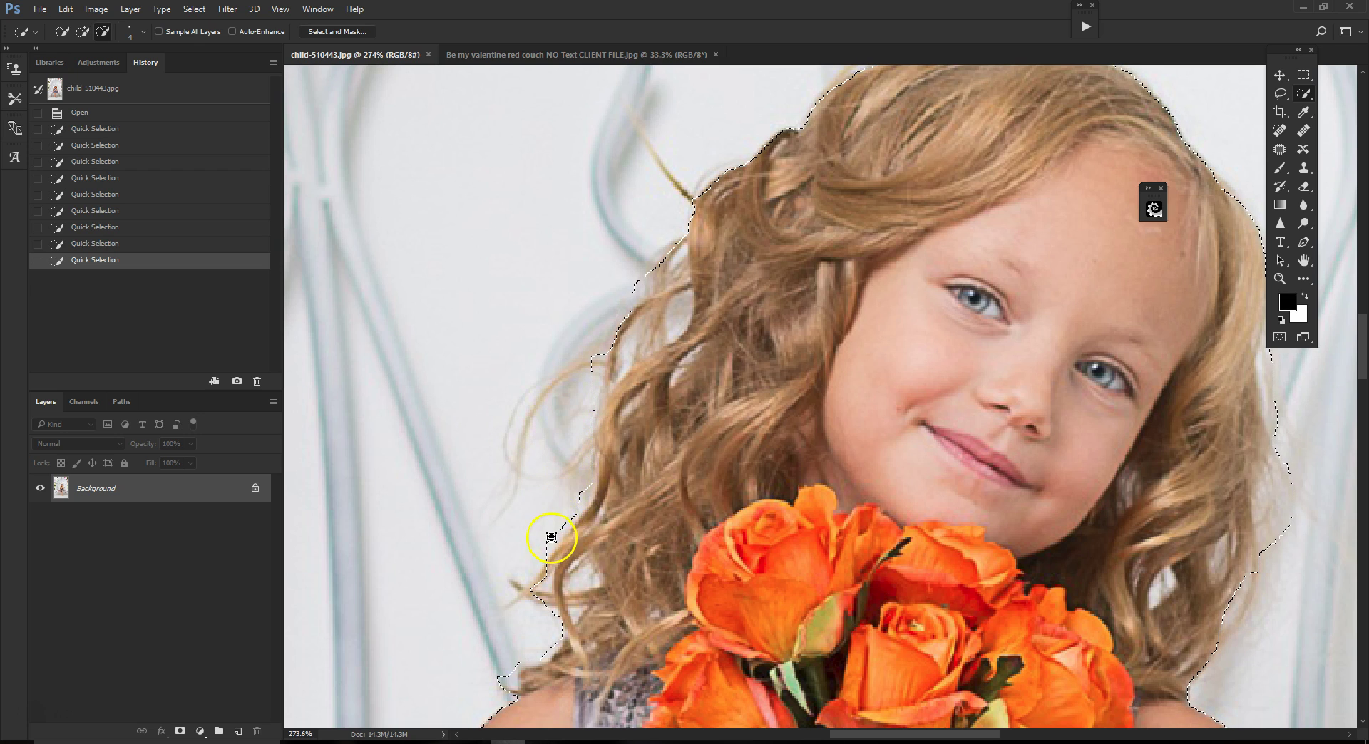
left_click_drag(551, 538, 630, 538)
scroll(1354, 385, "down", 5)
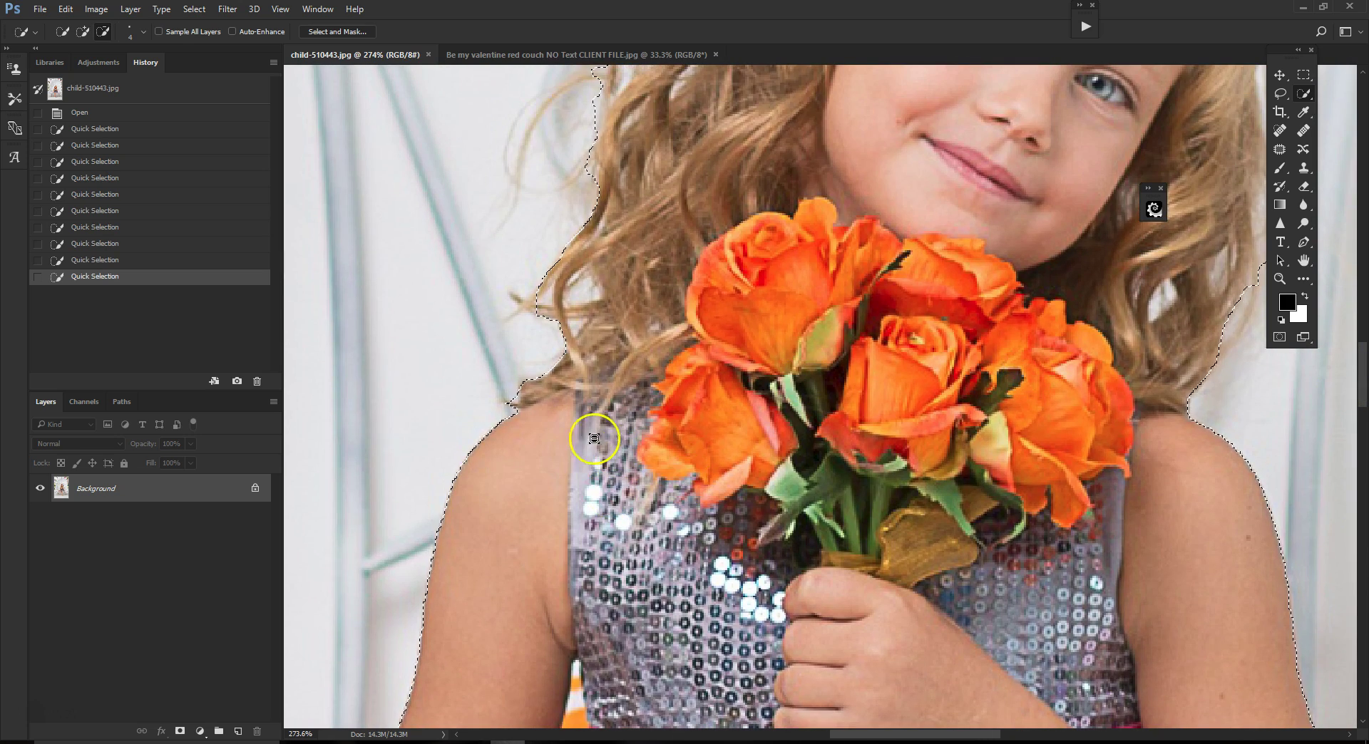
scroll(773, 313, "down", 2)
scroll(773, 312, "down", 1)
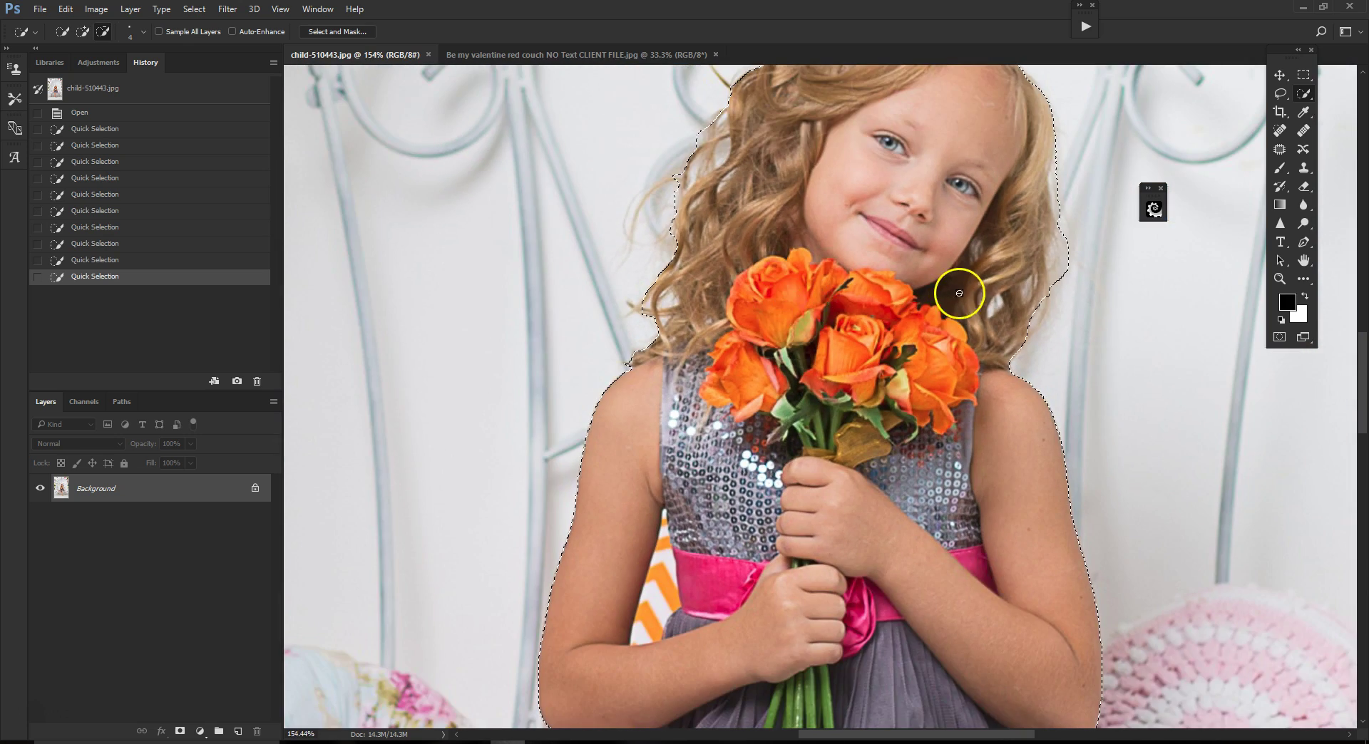
Subtract the thin strip of white wall along the top of the girl's hair from the selection.
scroll(1076, 278, "down", 1)
scroll(1063, 238, "down", 1)
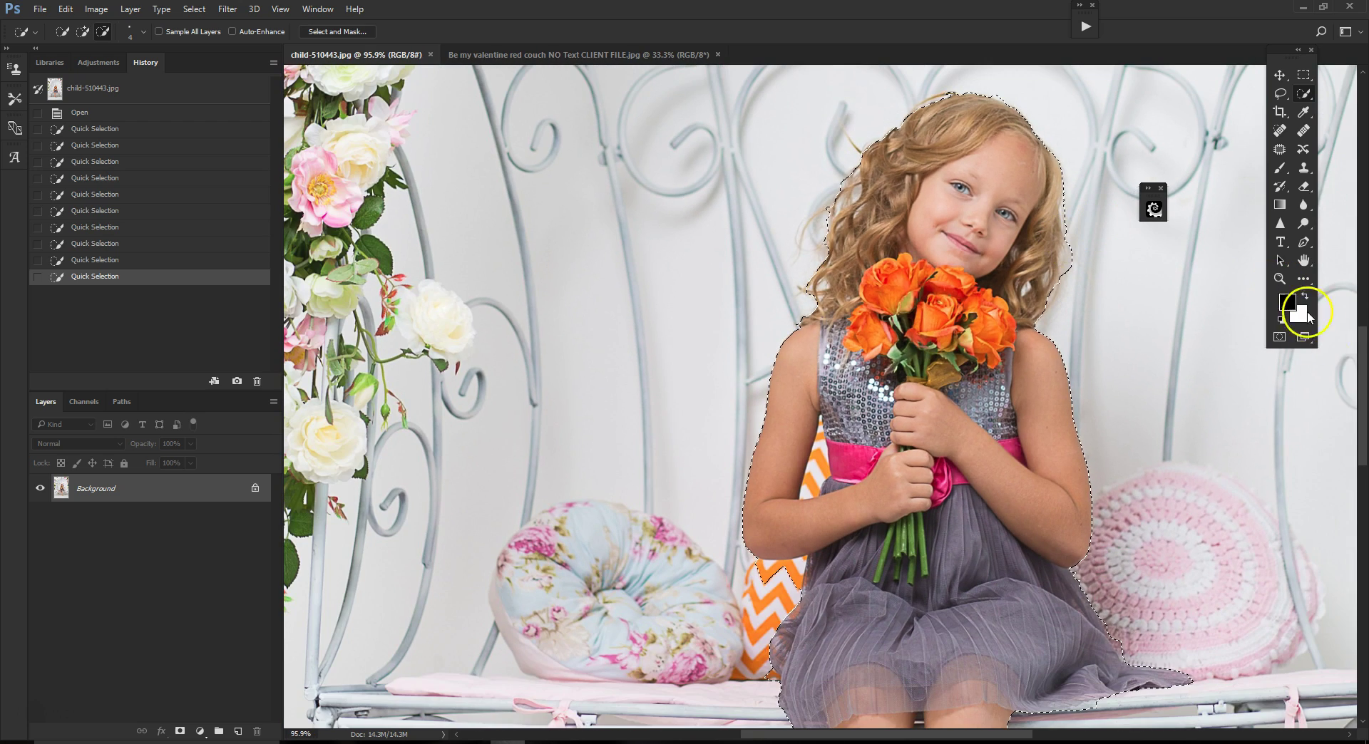
left_click_drag(1362, 446, 1362, 385)
scroll(911, 418, "up", 1)
scroll(1075, 315, "up", 1)
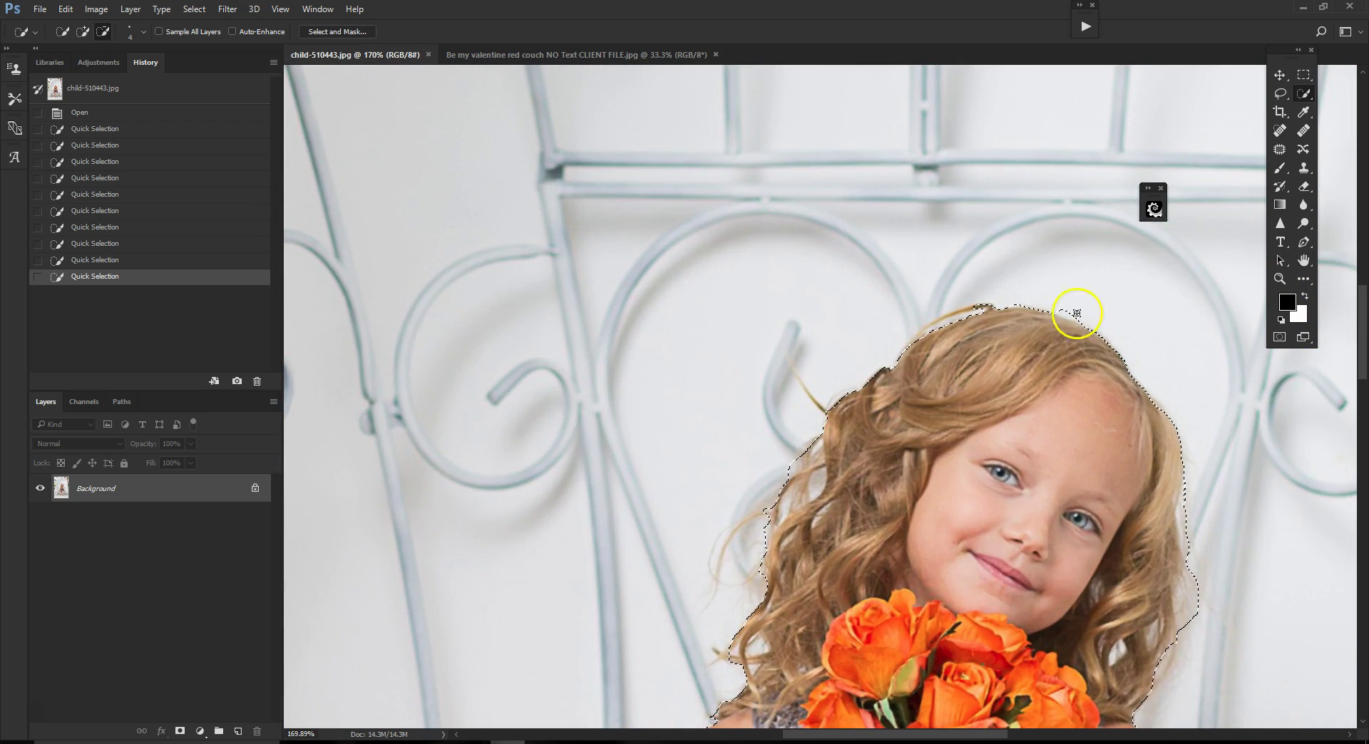
scroll(1065, 312, "up", 1)
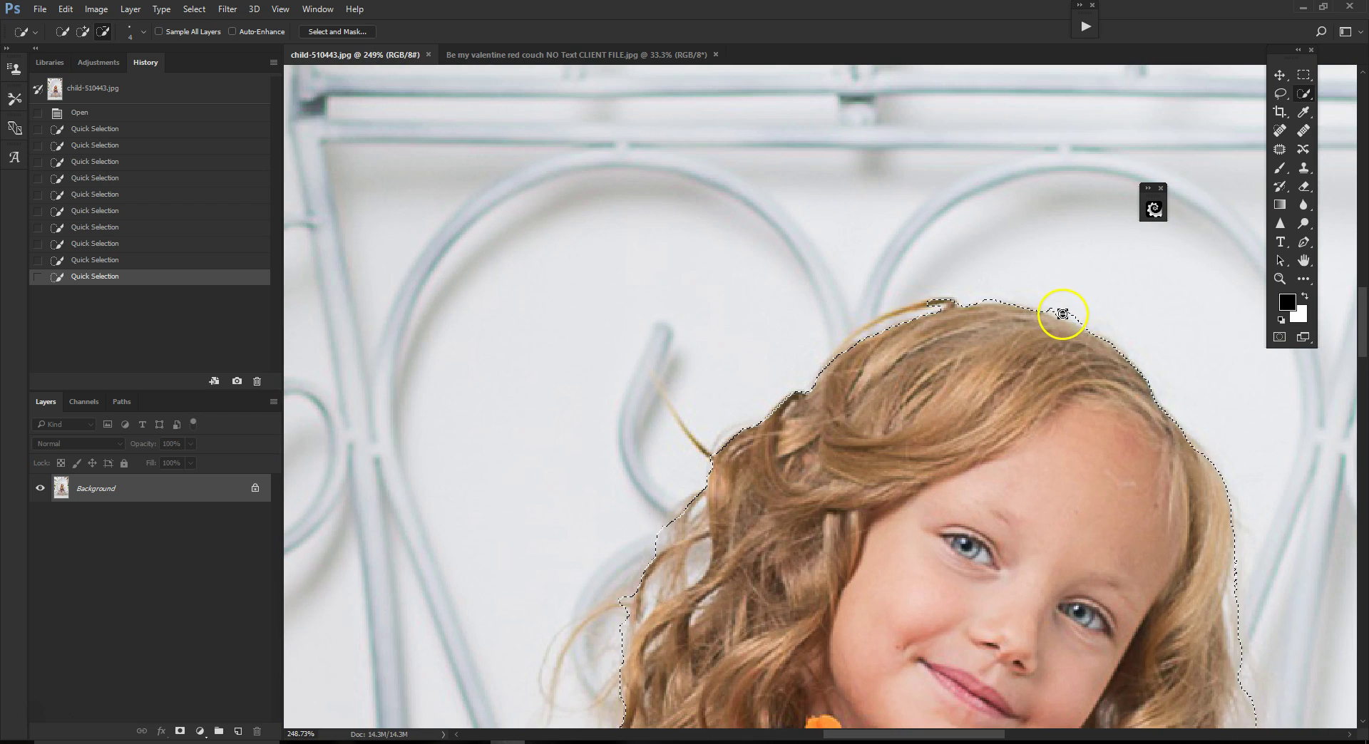
left_click(1042, 309)
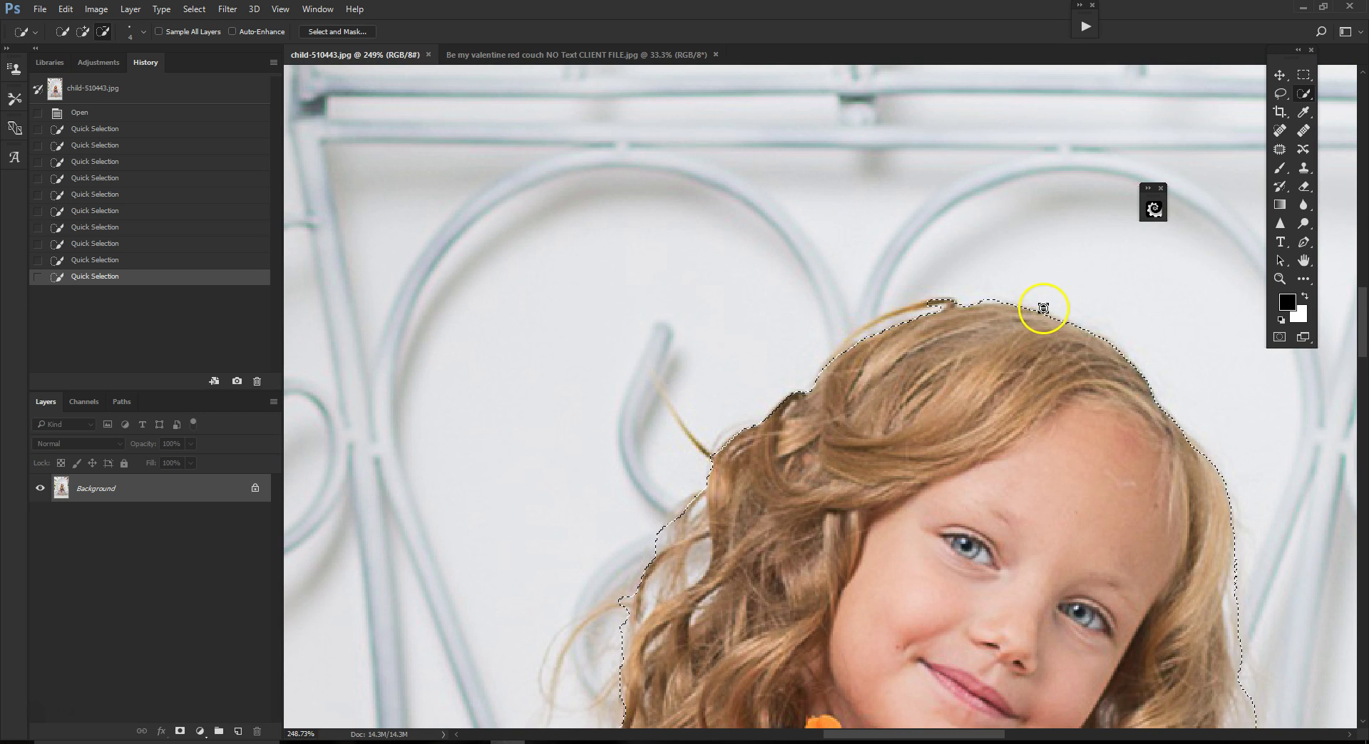
Subtract the orange chevron pillow showing between the girl's bent arm and her waist from the selection.
scroll(1210, 397, "down", 2)
scroll(1342, 342, "down", 2)
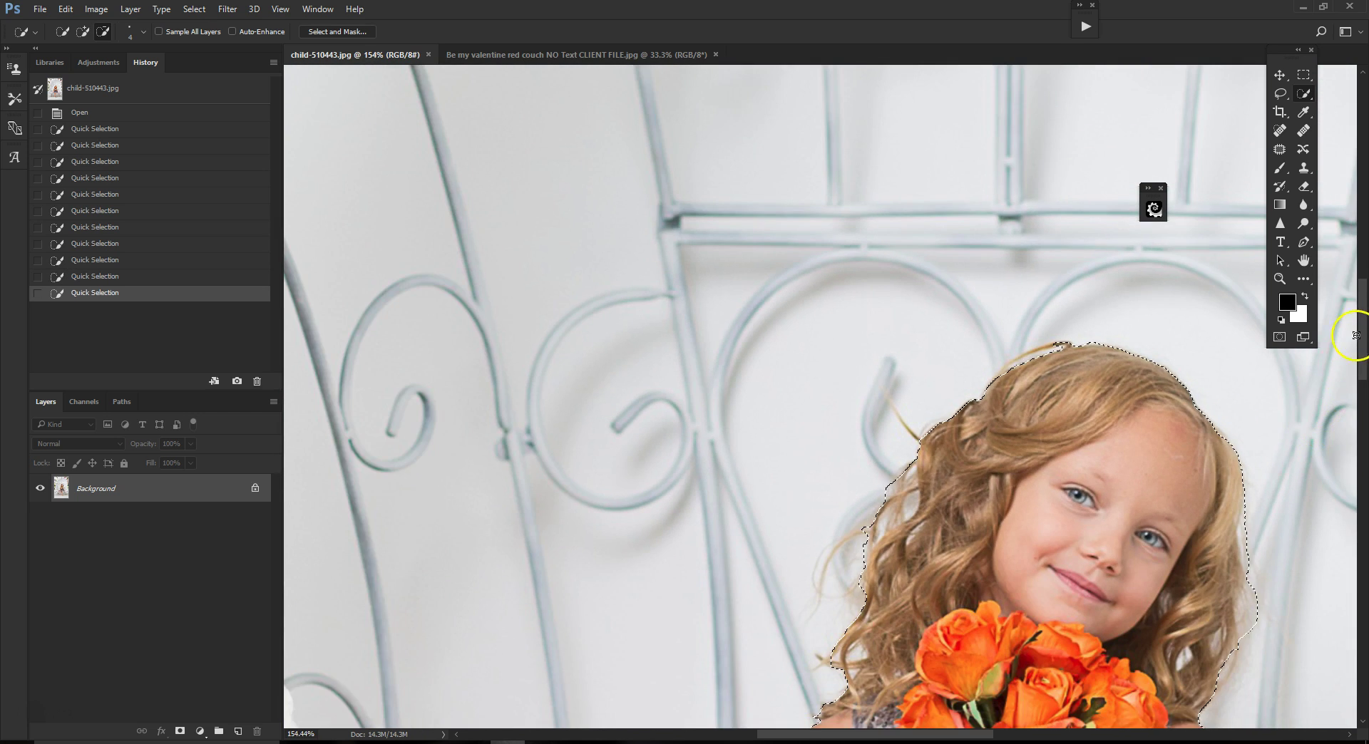
scroll(1342, 385, "down", 3)
scroll(1132, 436, "down", 2)
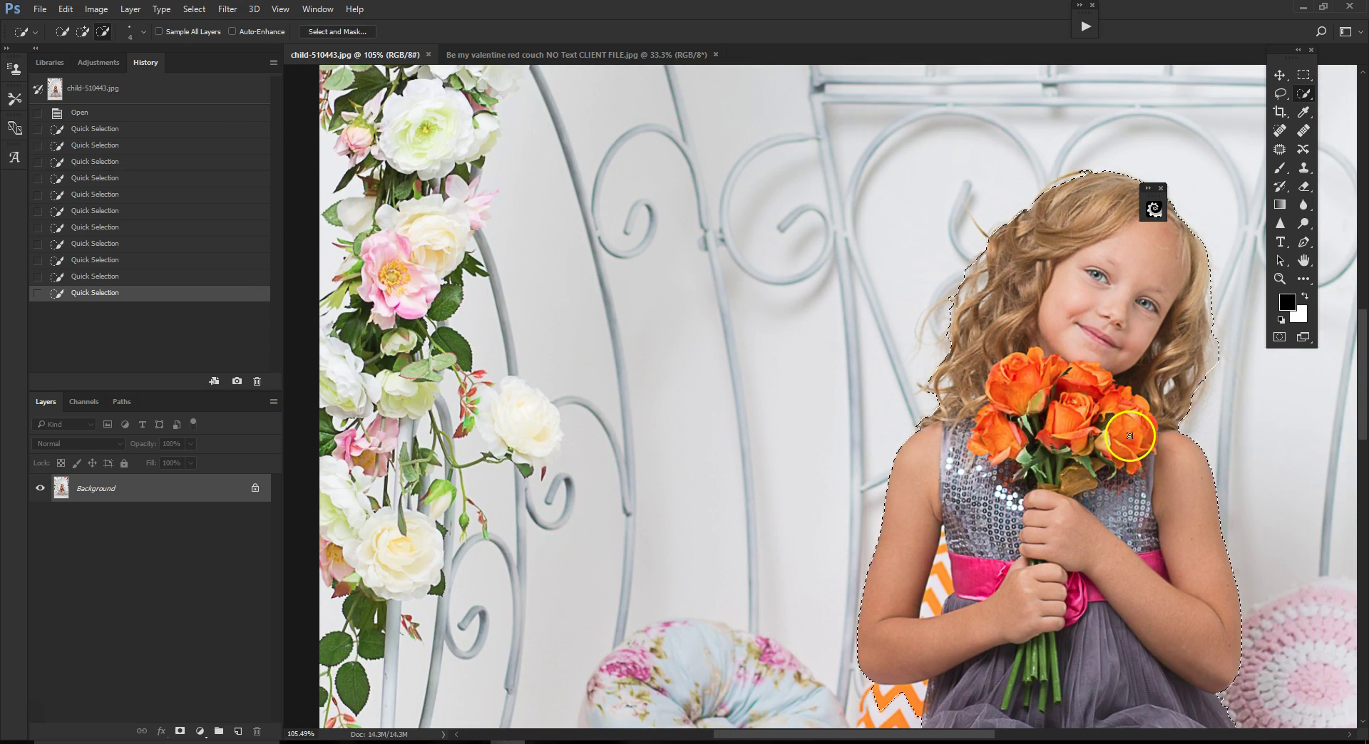
scroll(1358, 420, "down", 3)
scroll(950, 400, "up", 4)
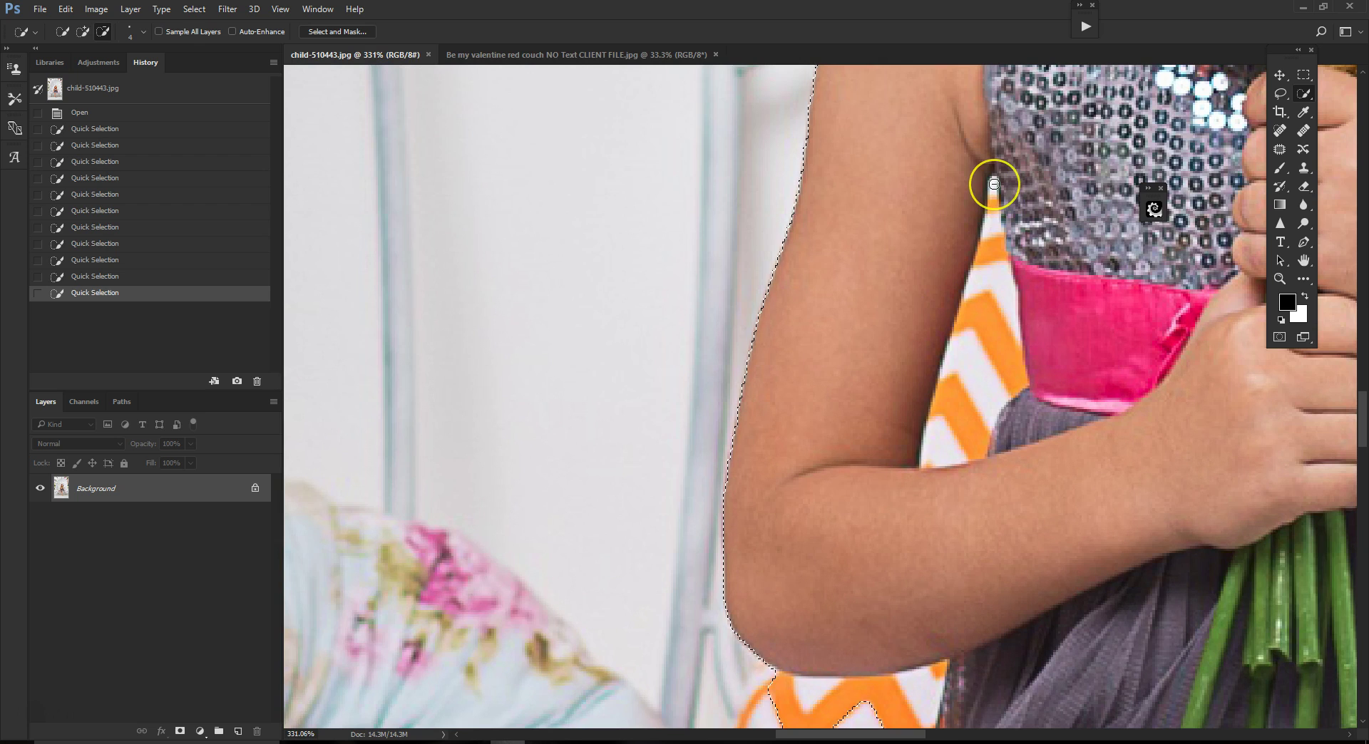
left_click_drag(993, 180, 987, 261)
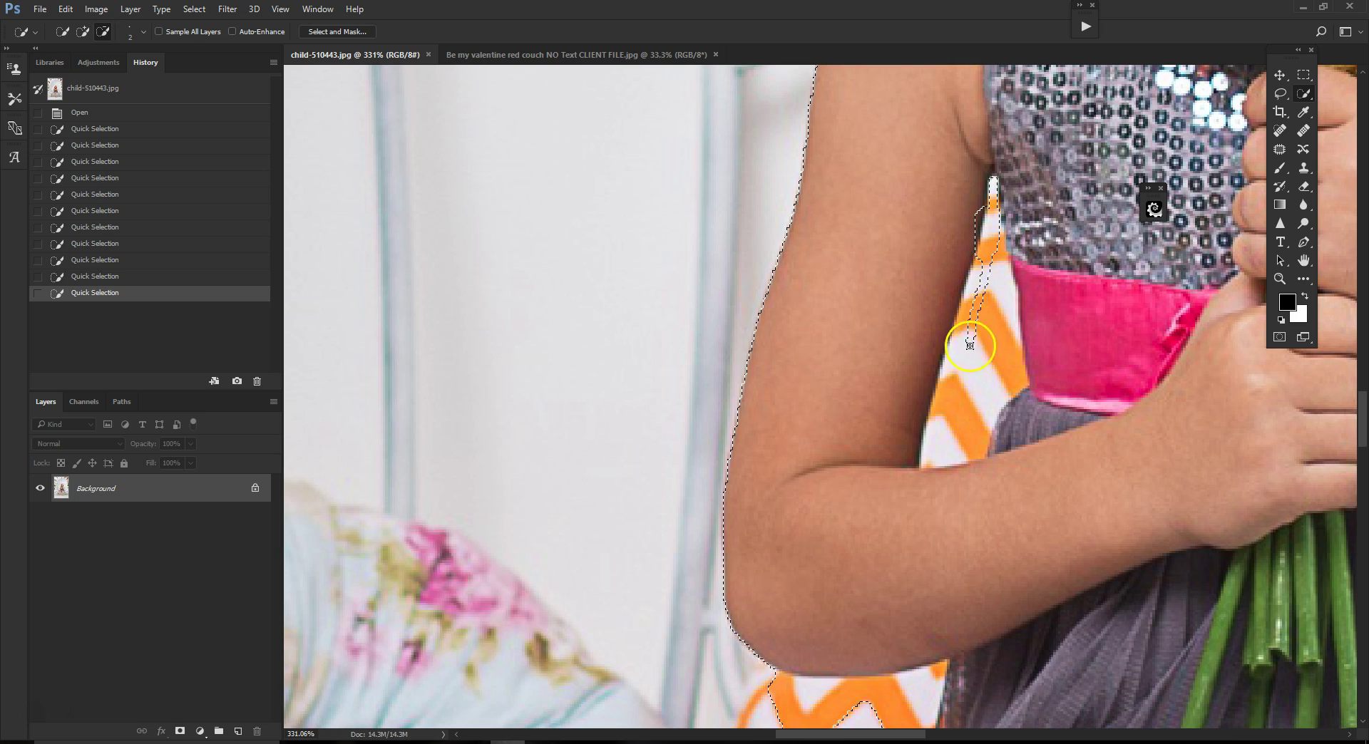
left_click_drag(929, 468, 974, 266)
mouse_move(1022, 306)
left_mouse_down()
mouse_move(1016, 366)
mouse_move(1008, 299)
left_mouse_up()
left_click_drag(1012, 355, 1024, 373)
left_click_drag(953, 453, 967, 405)
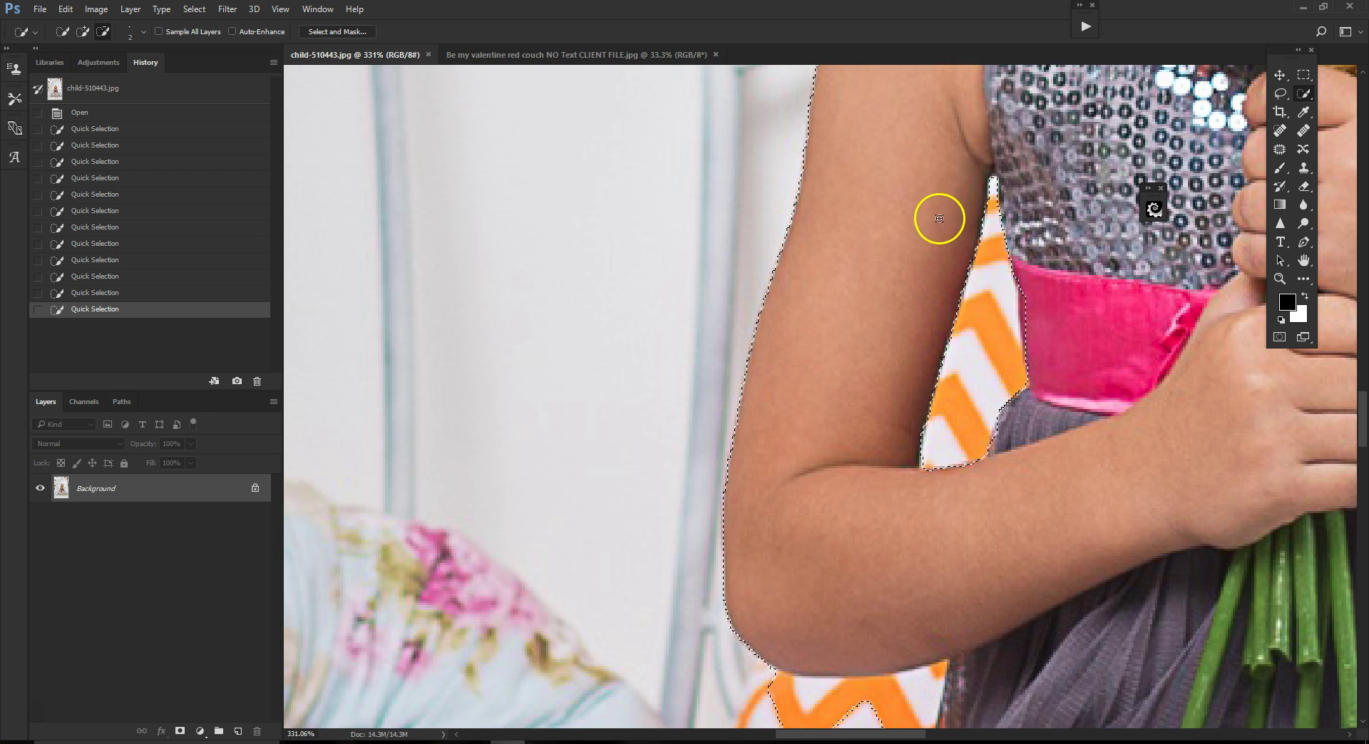
Add the edge of the pink sash beside the arm gap back to the selection.
left_click(83, 34)
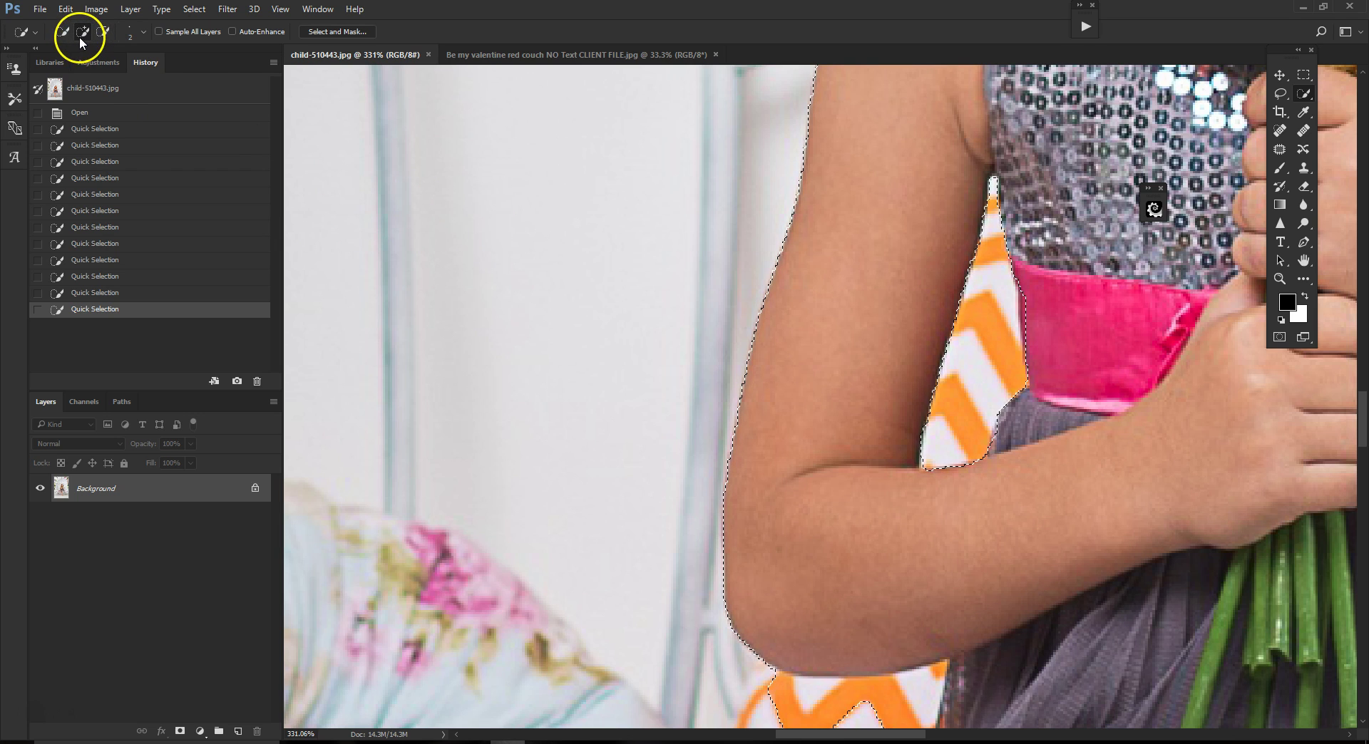
scroll(930, 282, "up", 2)
mouse_move(1059, 300)
left_mouse_down()
mouse_move(1048, 267)
mouse_move(1052, 293)
left_mouse_up()
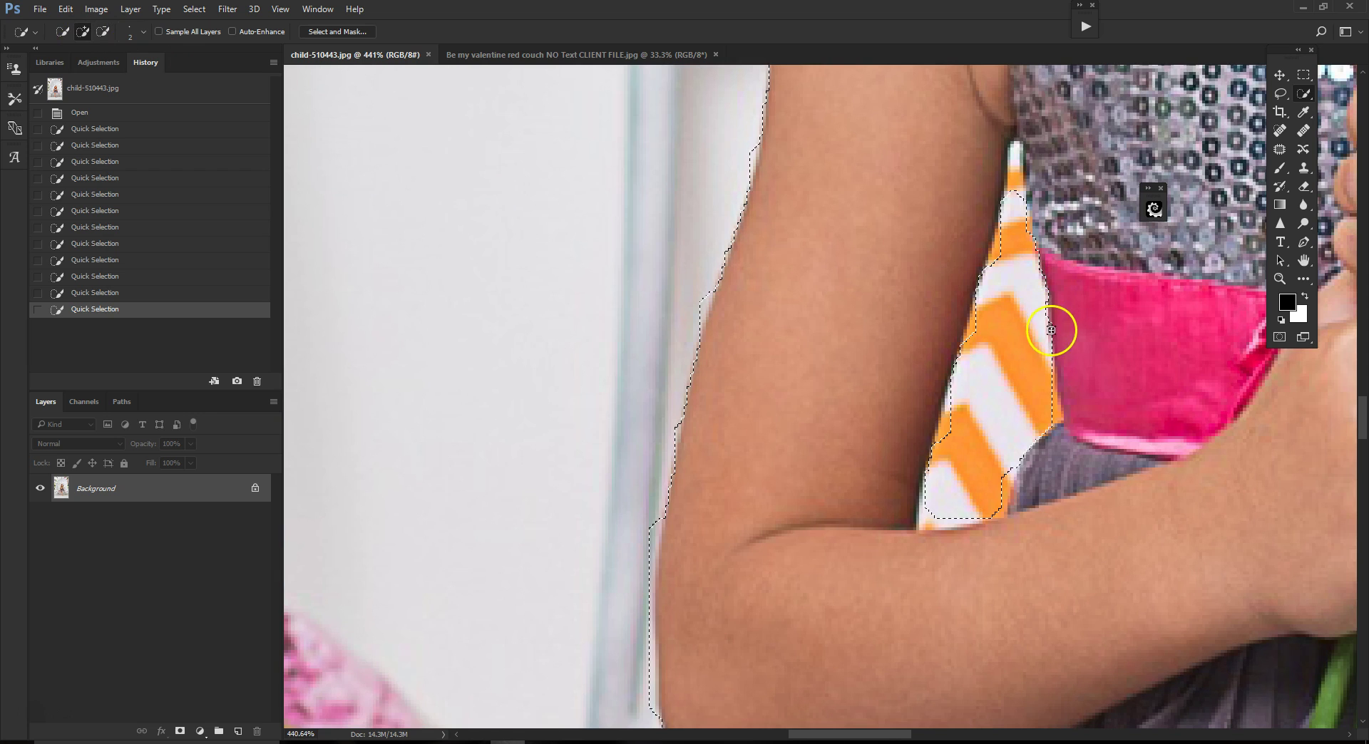
left_click_drag(1055, 365, 1060, 376)
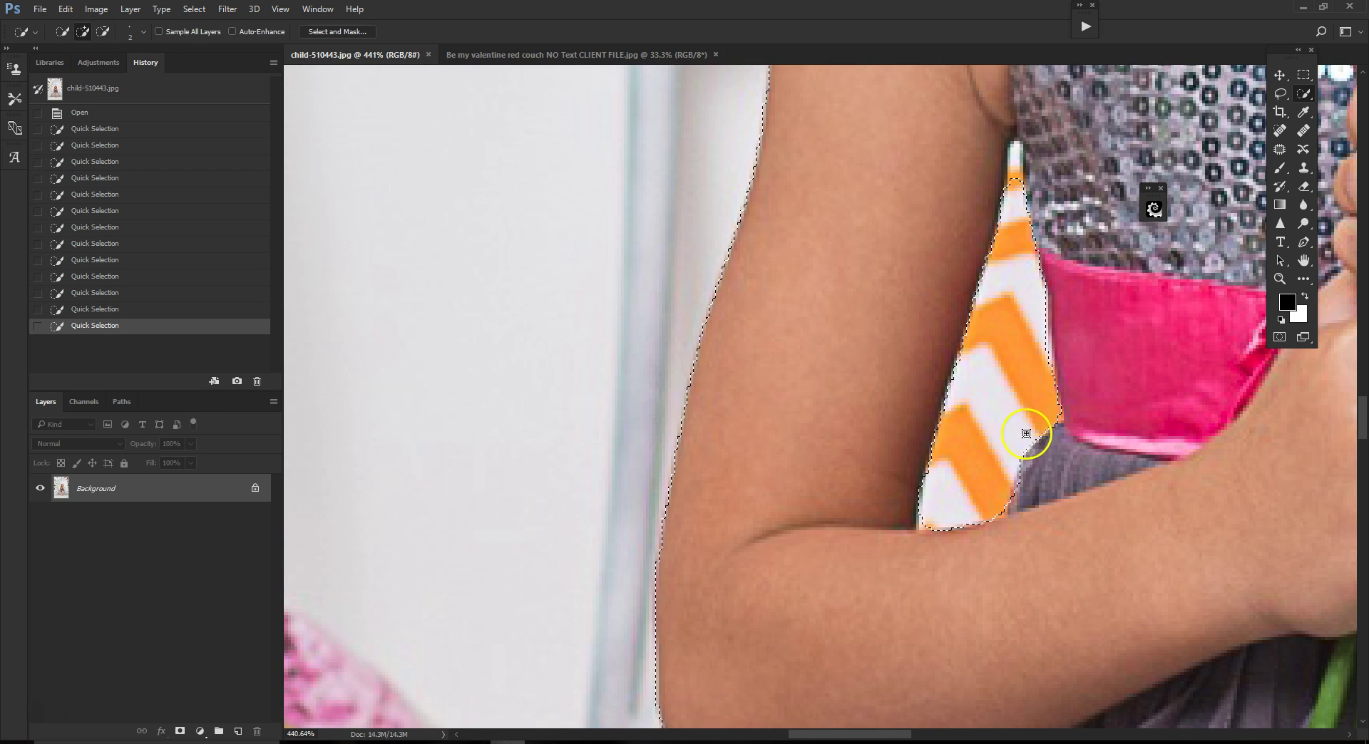
Subtract the narrow upper tip of the gap between the arm and the sequined bodice.
left_click(104, 31)
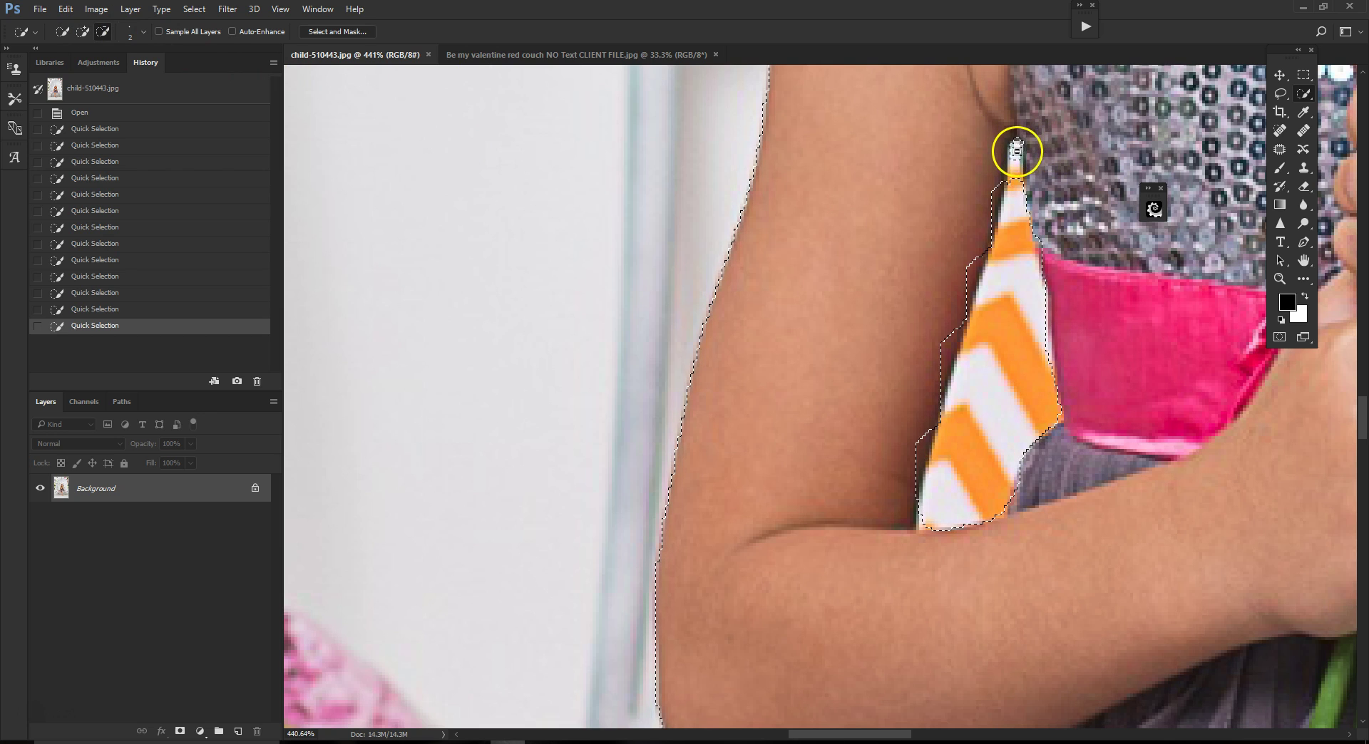
left_click(1016, 174)
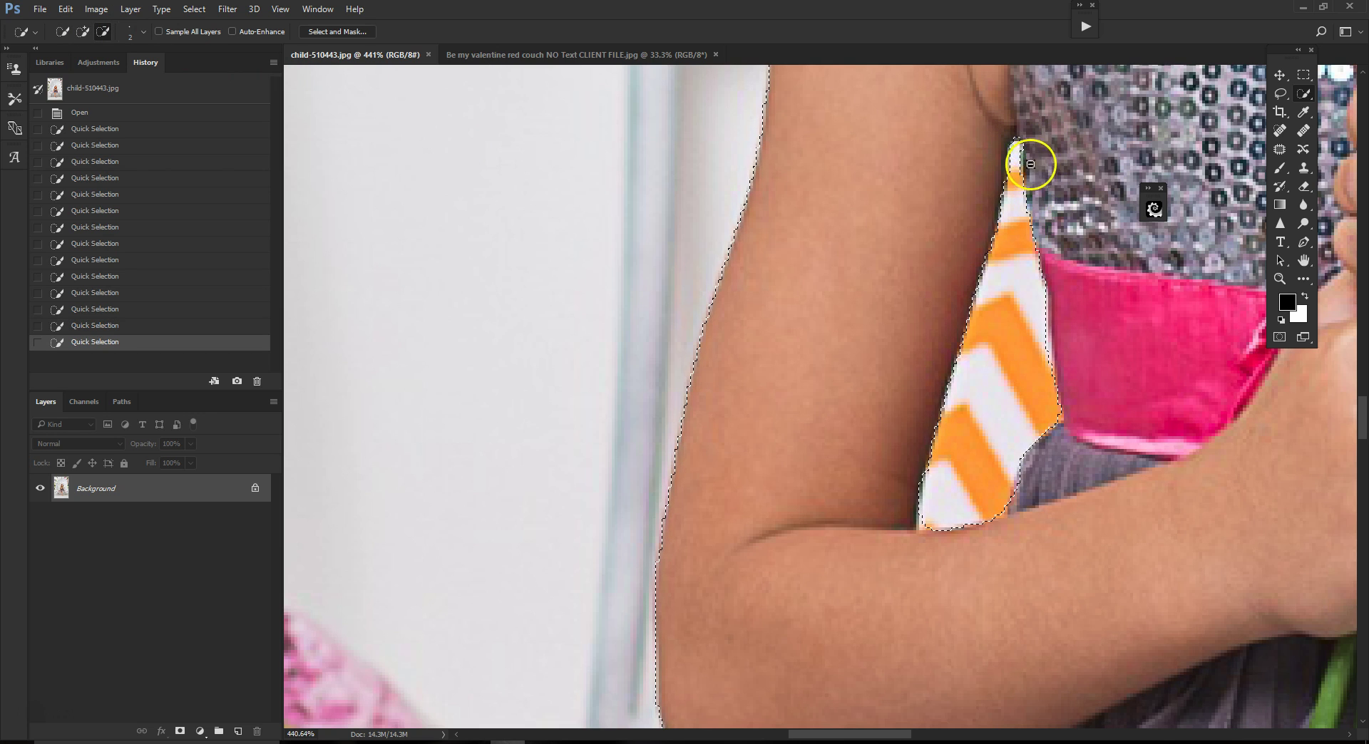
left_click_drag(1019, 167, 1017, 190)
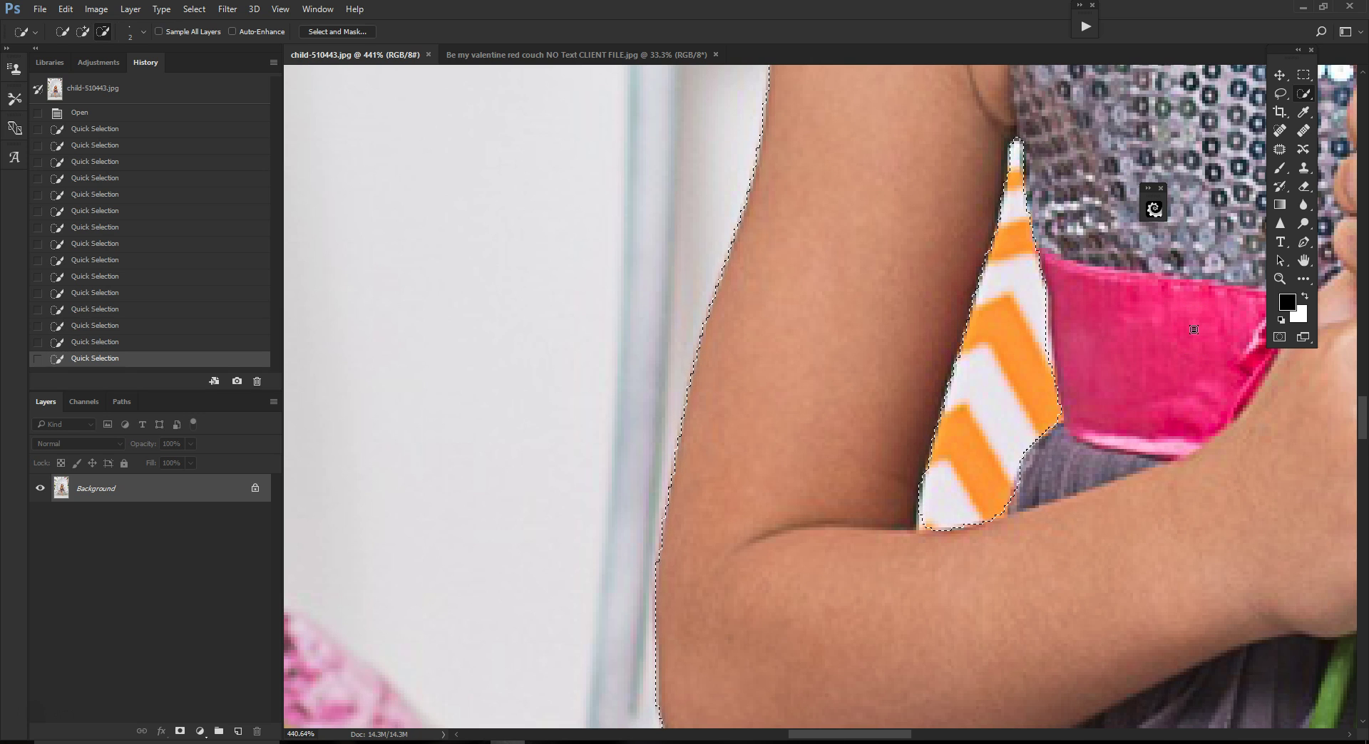
Subtract the orange and white chevron pillow areas beneath the elbow, between the forearm and the skirt.
scroll(1193, 330, "down", 2)
scroll(1193, 329, "down", 1)
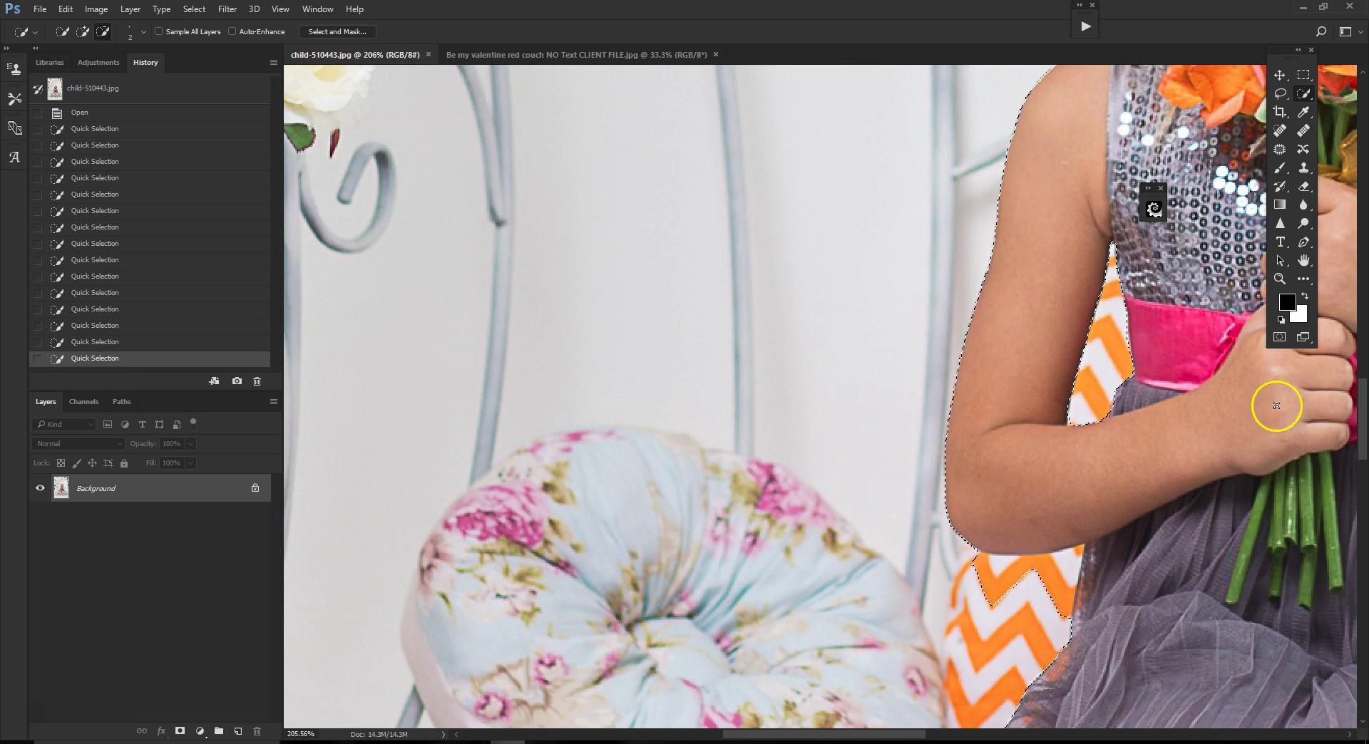
scroll(1363, 426, "down", 2)
scroll(1363, 426, "down", 2)
scroll(1063, 382, "up", 2)
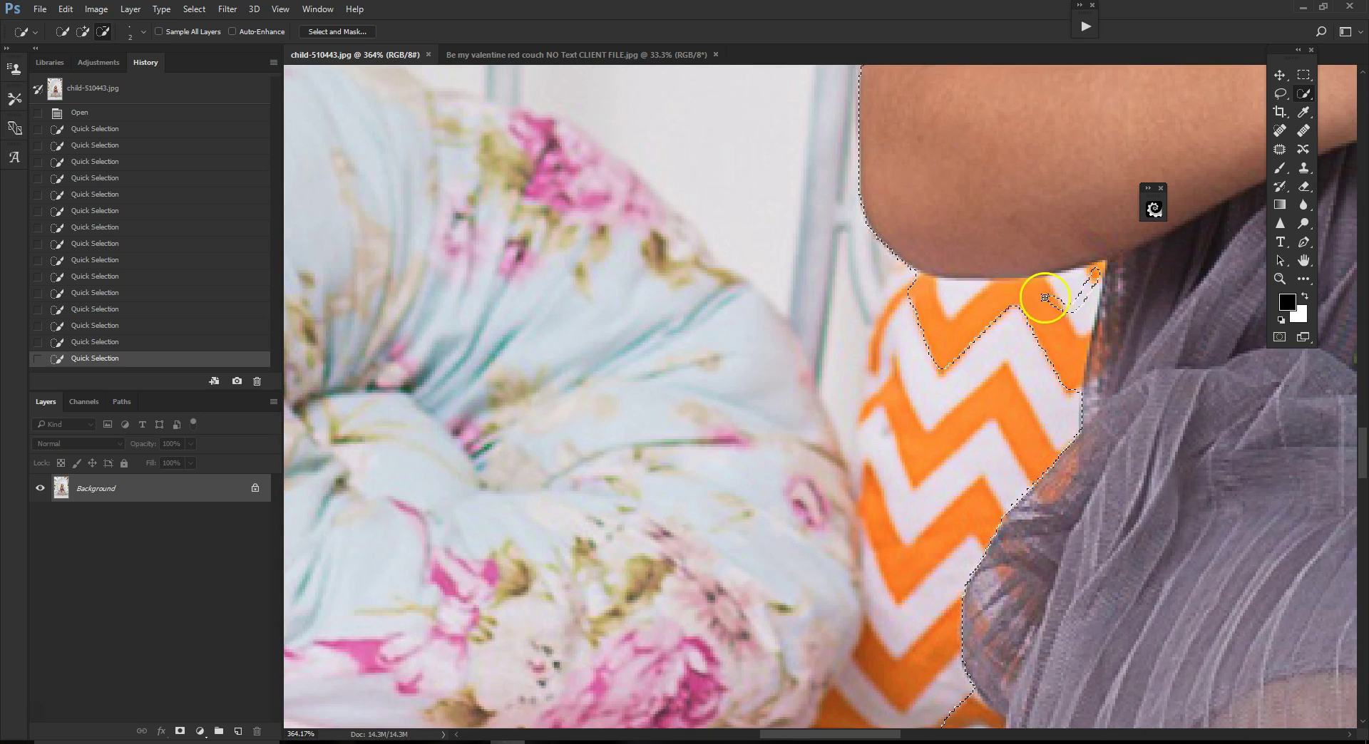
left_click_drag(966, 294, 922, 290)
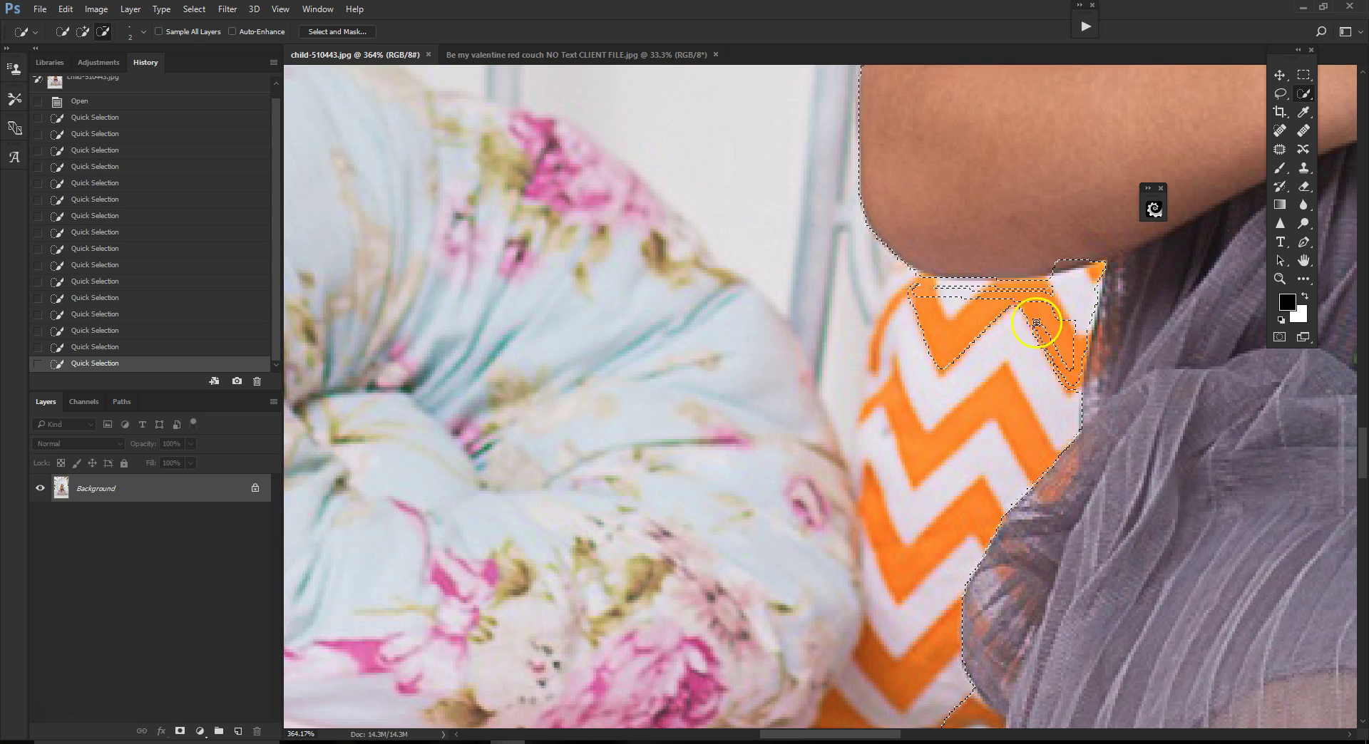
left_click_drag(968, 329, 959, 327)
mouse_move(1029, 302)
left_mouse_down()
mouse_move(995, 305)
mouse_move(950, 371)
left_mouse_up()
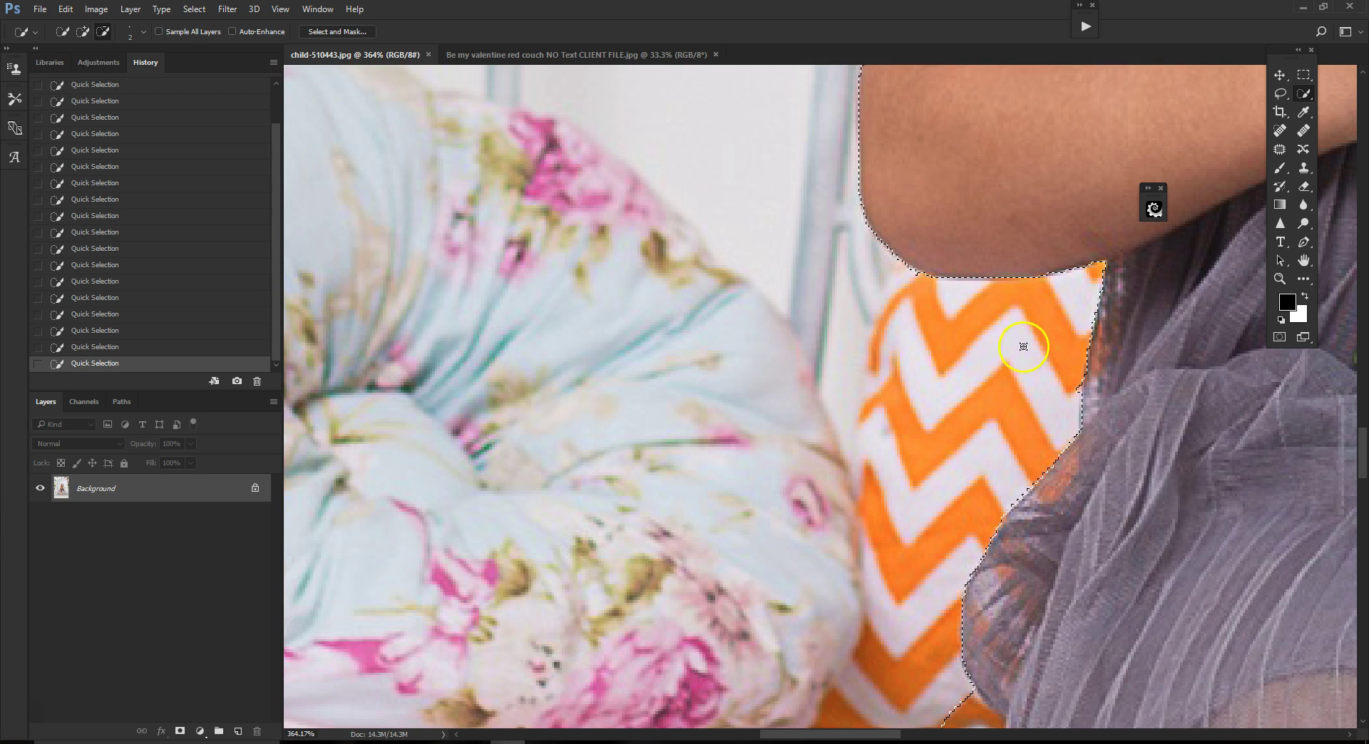
Subtract the small pillow wedge beside the skirt, just above the pink bench cushion.
scroll(1259, 428, "down", 3)
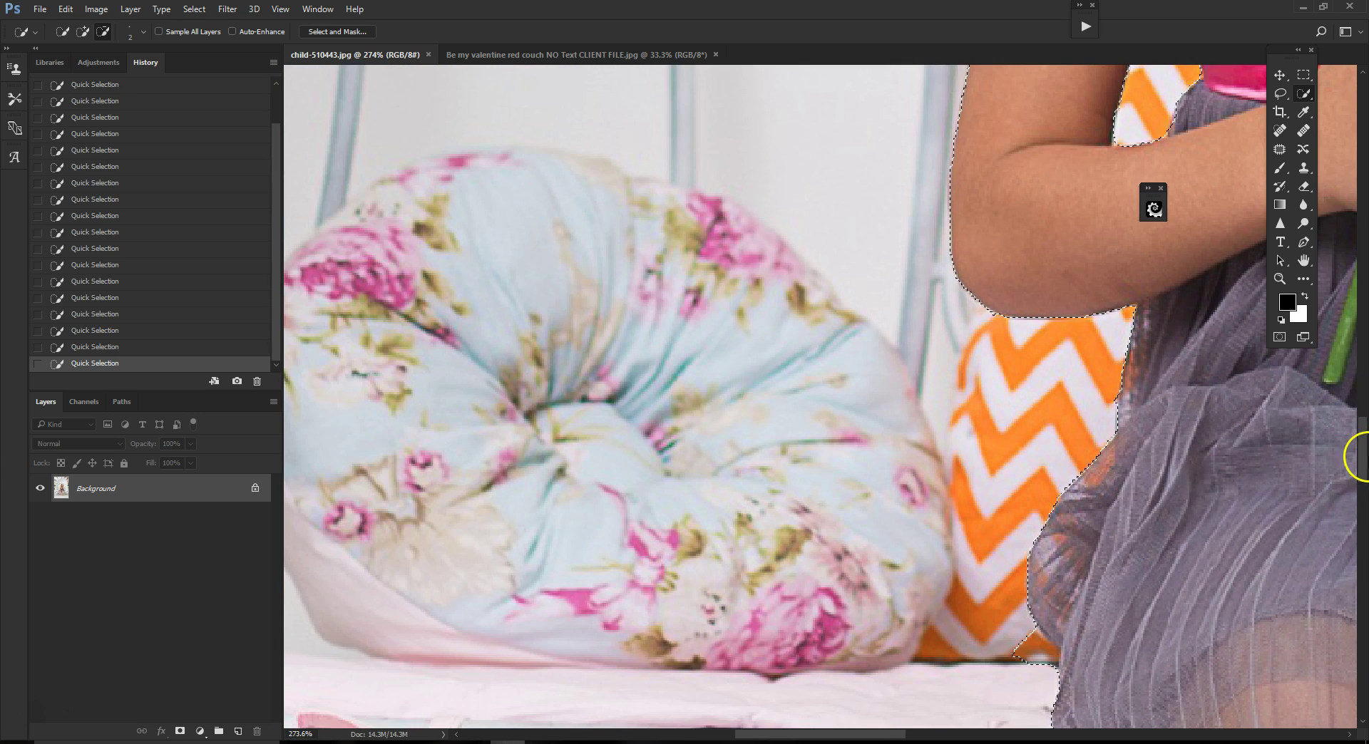
scroll(1358, 463, "down", 5)
scroll(1076, 233, "up", 5)
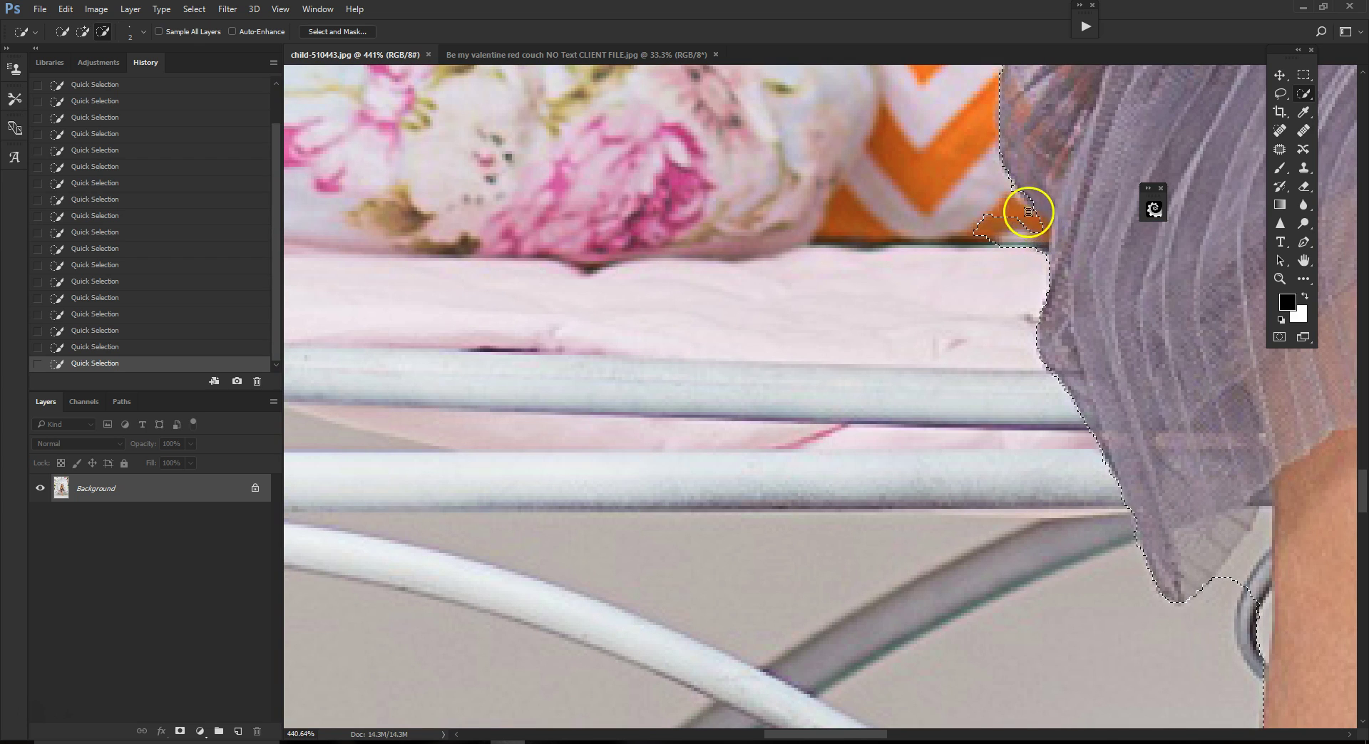
mouse_move(1018, 226)
left_mouse_down()
mouse_move(990, 254)
mouse_move(976, 230)
mouse_move(993, 220)
mouse_move(1007, 259)
mouse_move(1021, 237)
mouse_move(1050, 246)
left_mouse_up()
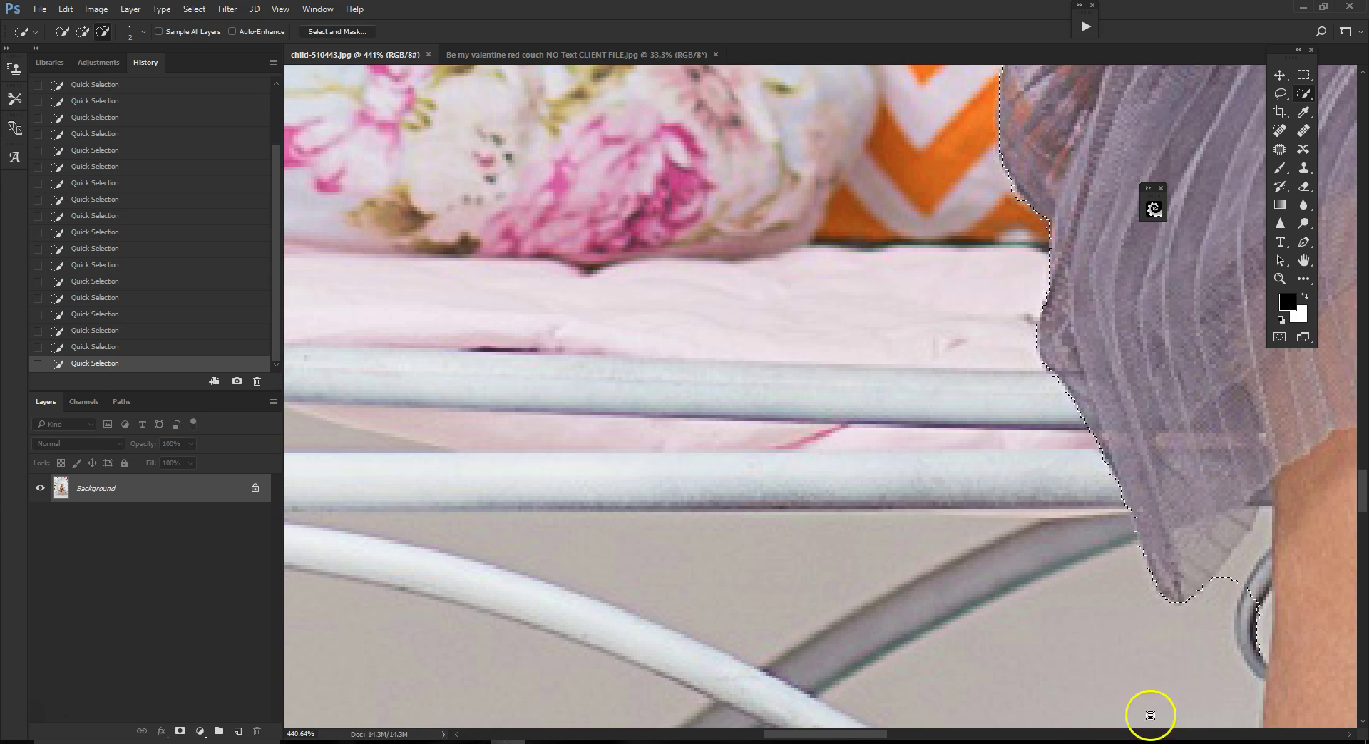
Subtract the wall and curled bench rail between the pointed hem corner and the girl's leg.
left_click_drag(827, 734, 875, 734)
scroll(844, 581, "up", 2)
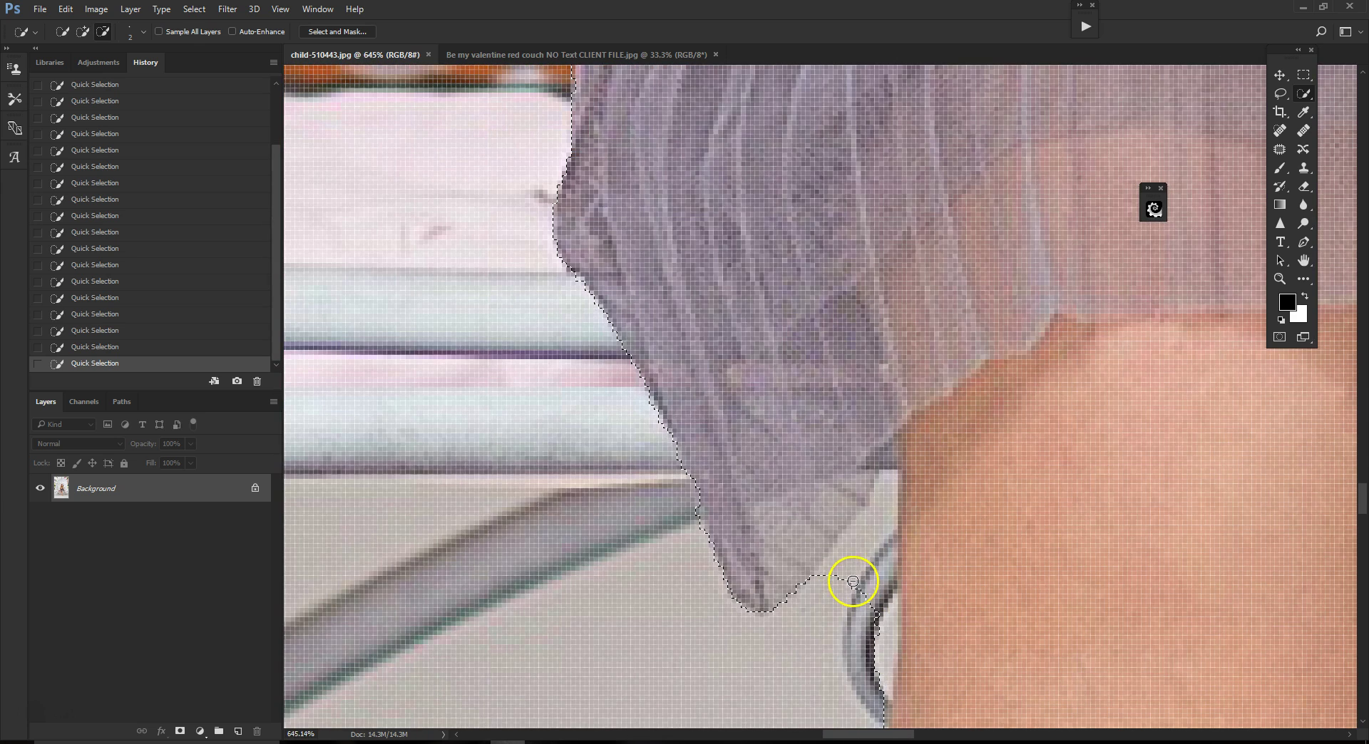
mouse_move(853, 563)
left_mouse_down()
mouse_move(893, 475)
mouse_move(886, 698)
mouse_move(870, 592)
mouse_move(868, 644)
mouse_move(878, 538)
left_mouse_up()
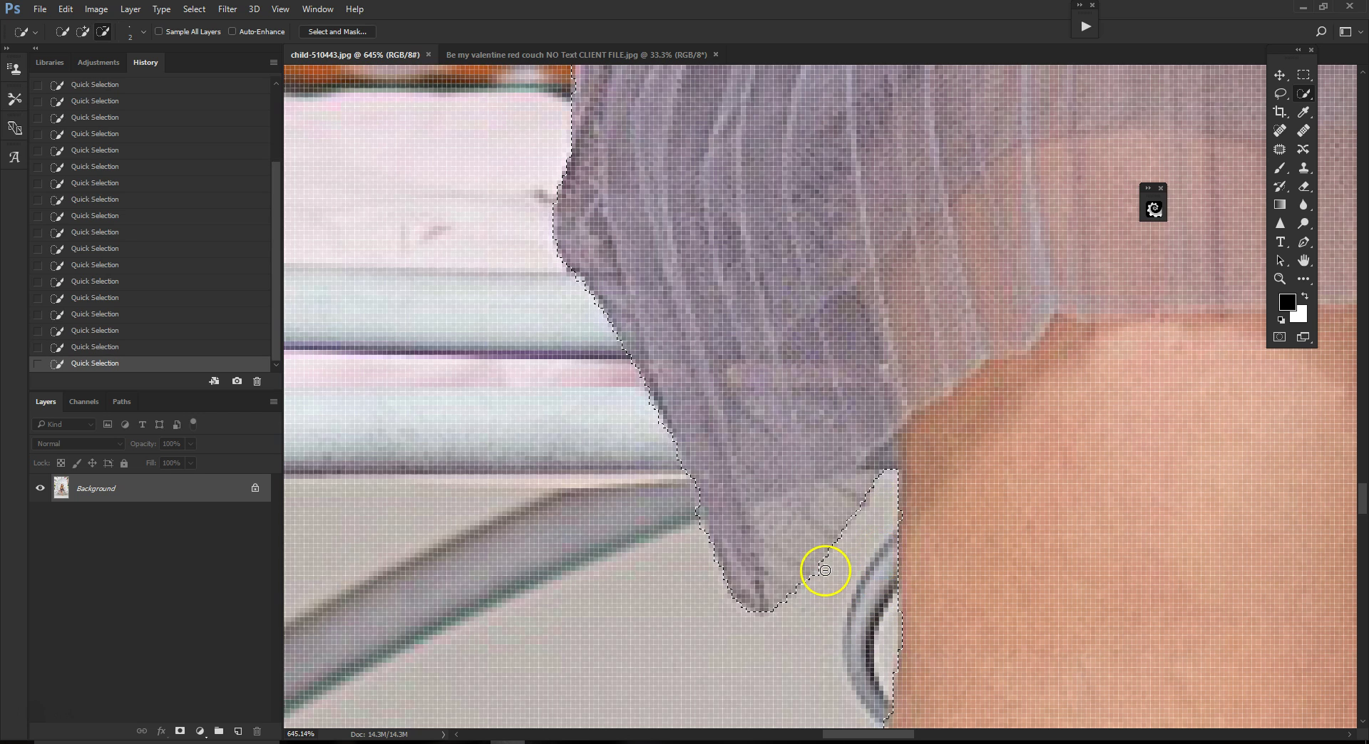
left_click(83, 31)
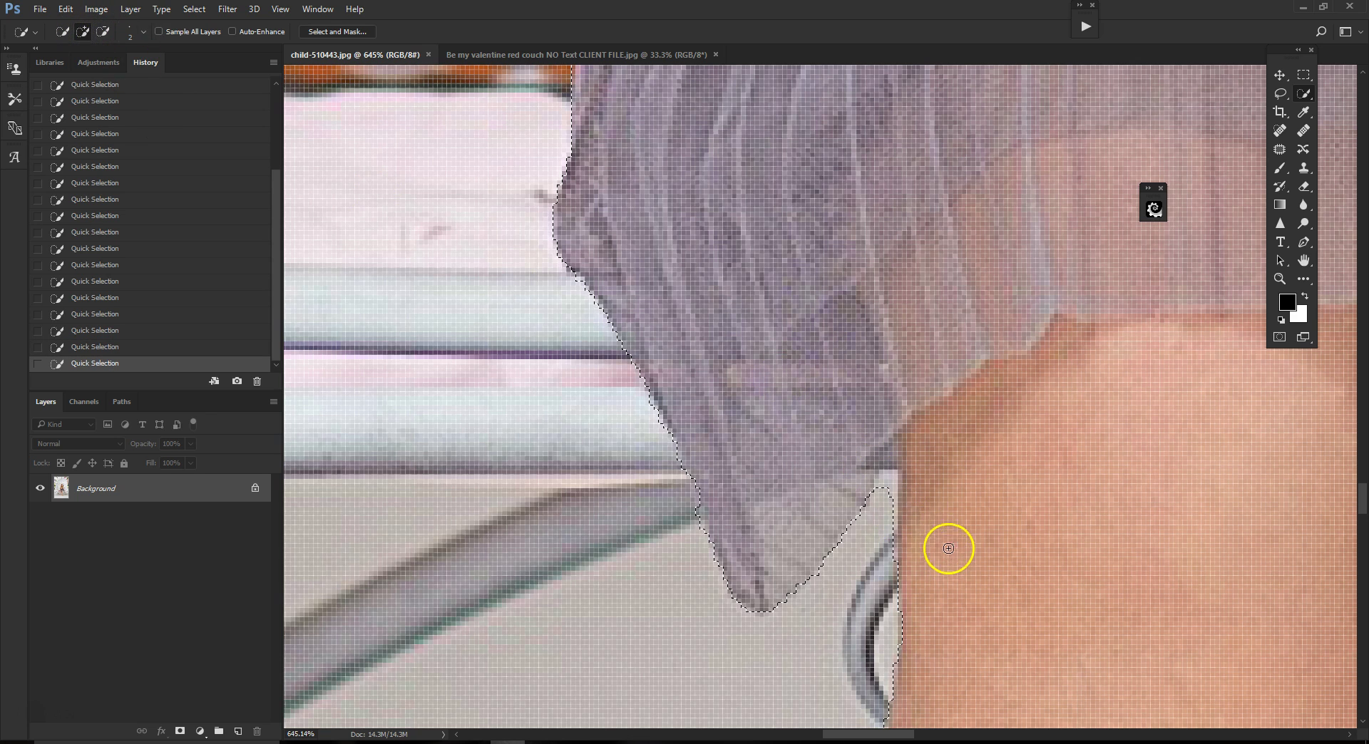
Subtract the pink crocheted cushion area along the skirt's edge, above the fabric spread on the bench.
left_click_drag(1360, 492, 1355, 583)
scroll(1255, 494, "down", 4)
left_click_drag(878, 735, 962, 735)
left_click_drag(1361, 583, 1362, 479)
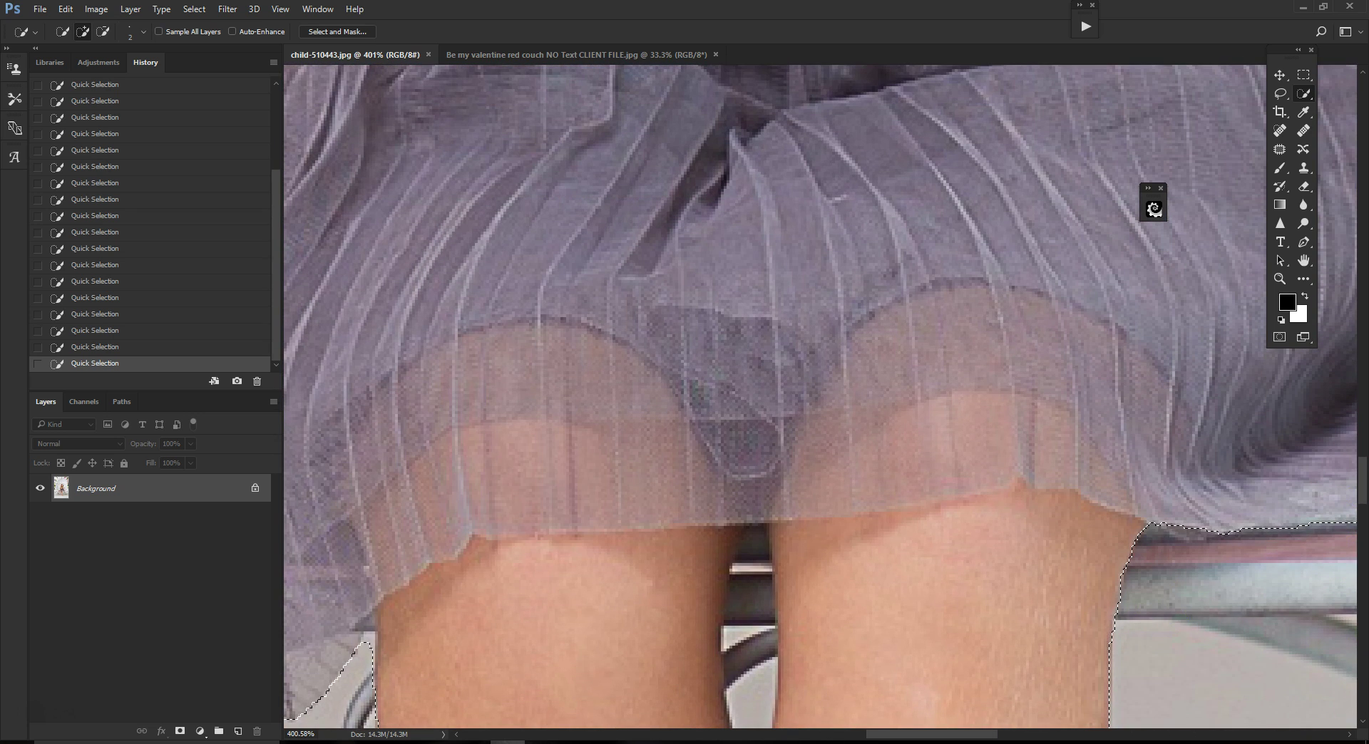
left_click_drag(870, 734, 965, 735)
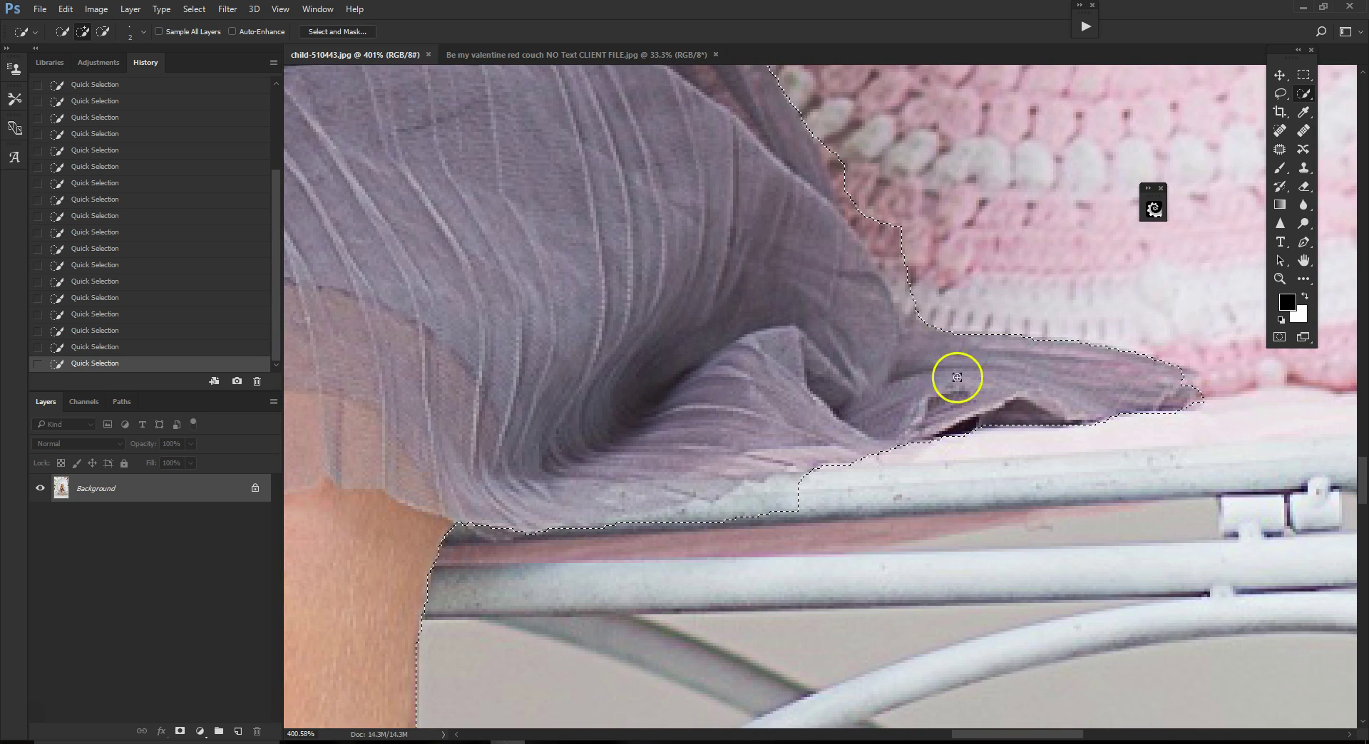
scroll(782, 304, "down", 1)
scroll(774, 165, "up", 1)
left_click(103, 31)
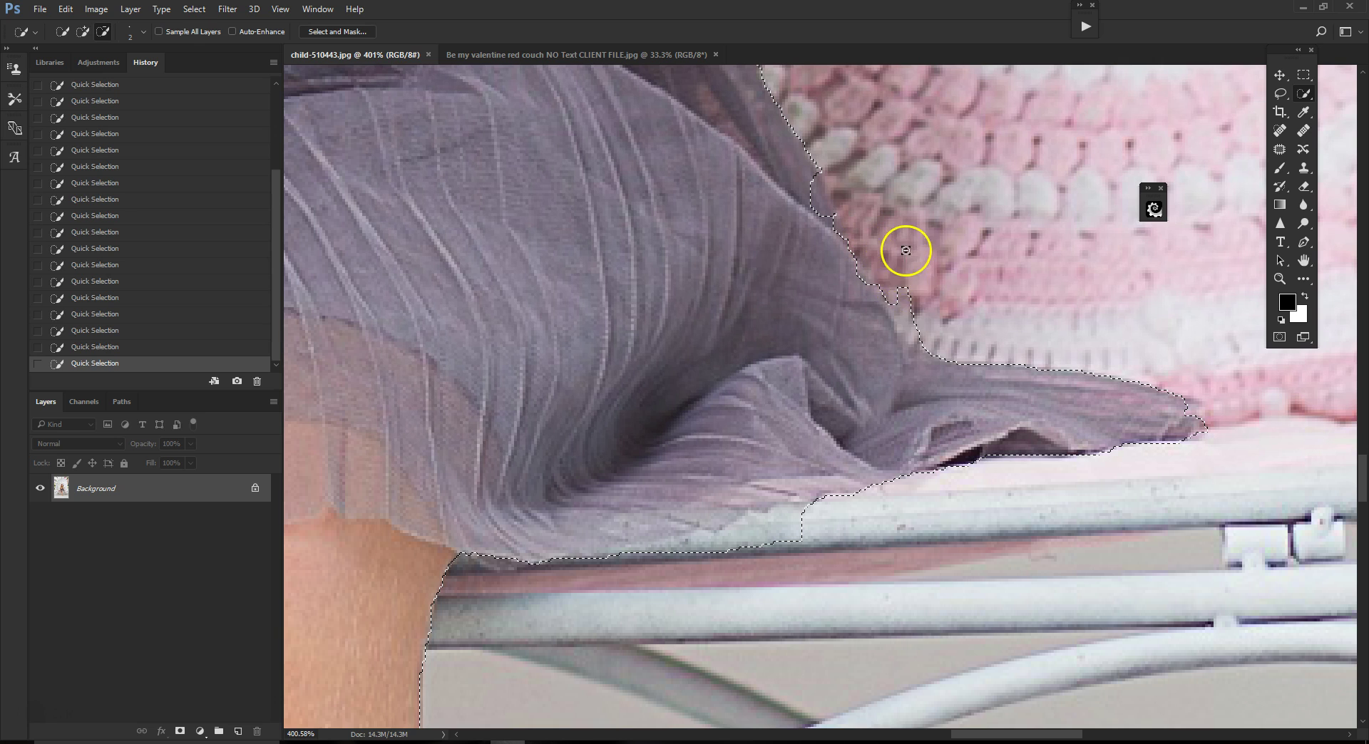
mouse_move(898, 311)
left_mouse_down()
mouse_move(905, 282)
mouse_move(919, 342)
left_mouse_up()
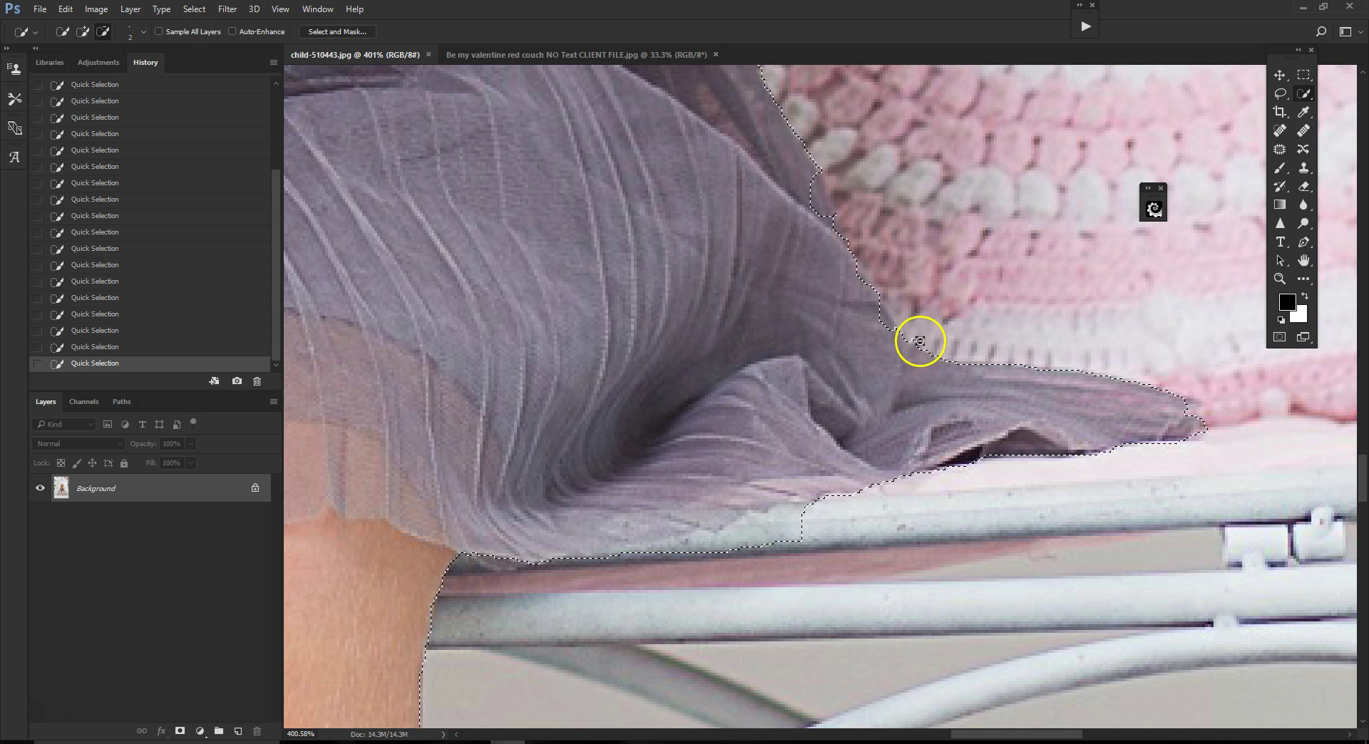
left_click(82, 32)
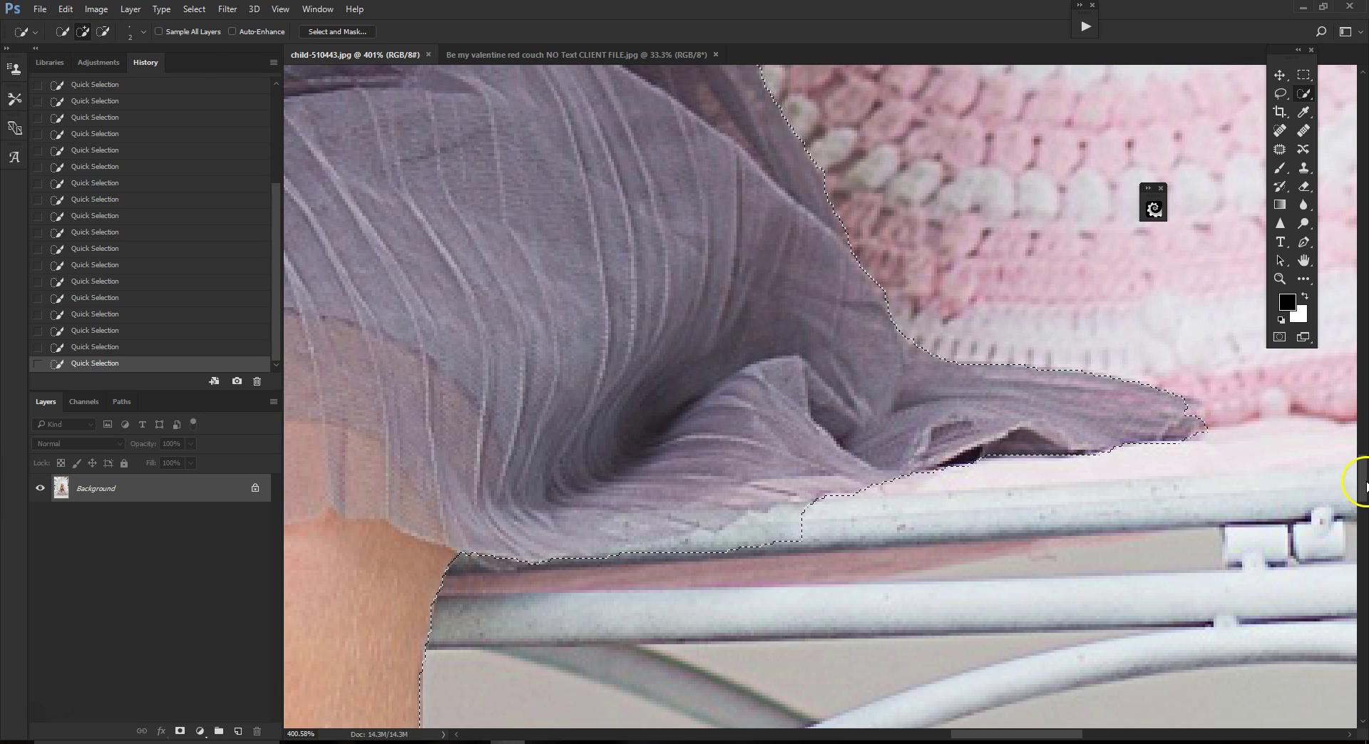
Subtract the bits of crocheted cushion just below the girl's other elbow, beside the skirt.
scroll(1360, 471, "up", 3)
left_click_drag(1361, 466, 1361, 458)
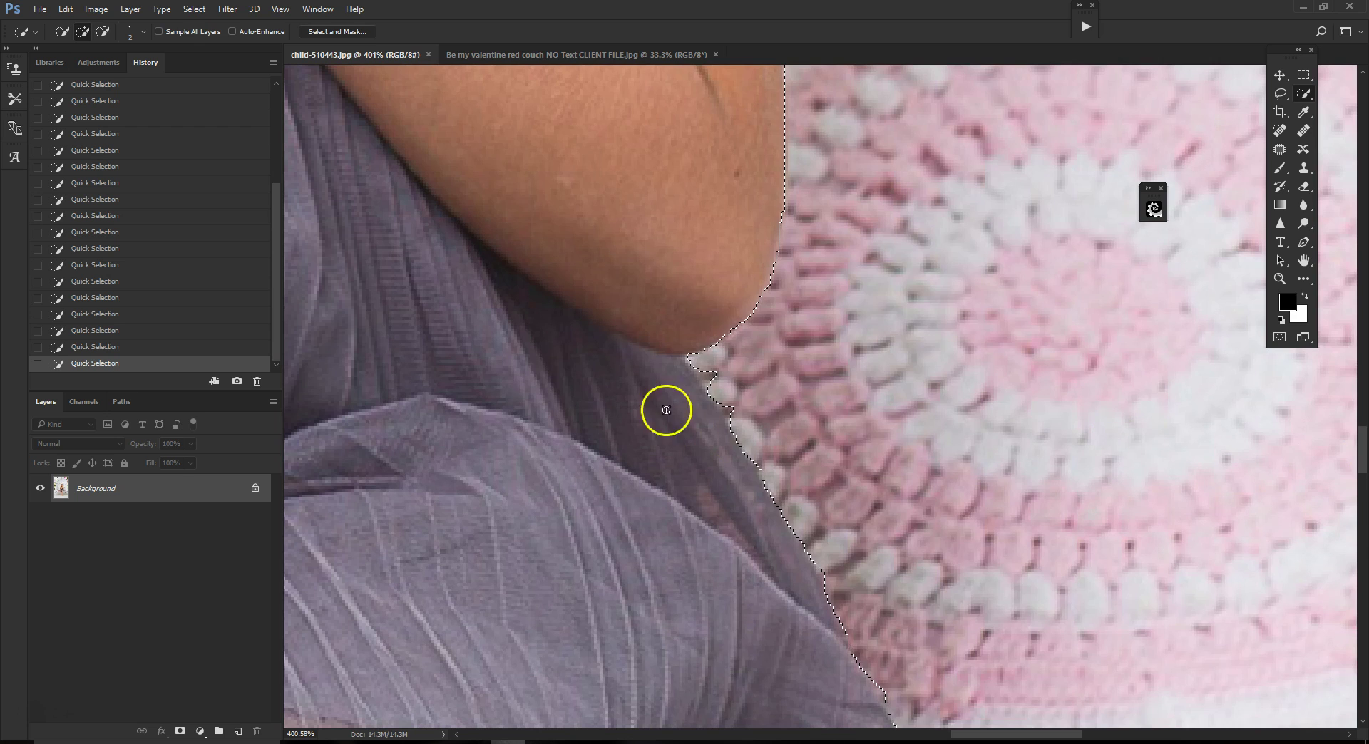
left_click(103, 35)
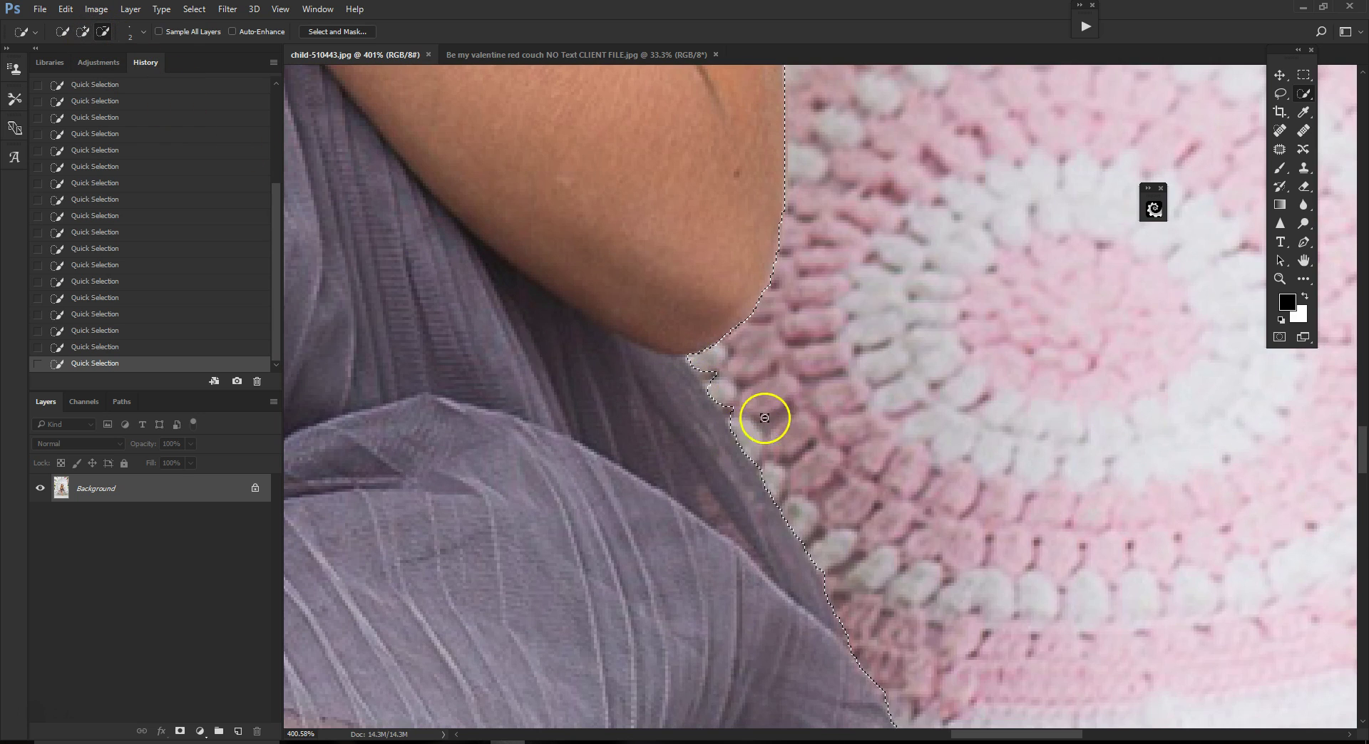
mouse_move(705, 373)
left_mouse_down()
mouse_move(737, 426)
mouse_move(712, 370)
left_mouse_up()
Check the selection outline around the whole figure, and closely around the dress hem and upper legs.
left_click_drag(1361, 452, 1358, 367)
scroll(794, 384, "down", 13)
scroll(793, 385, "down", 10)
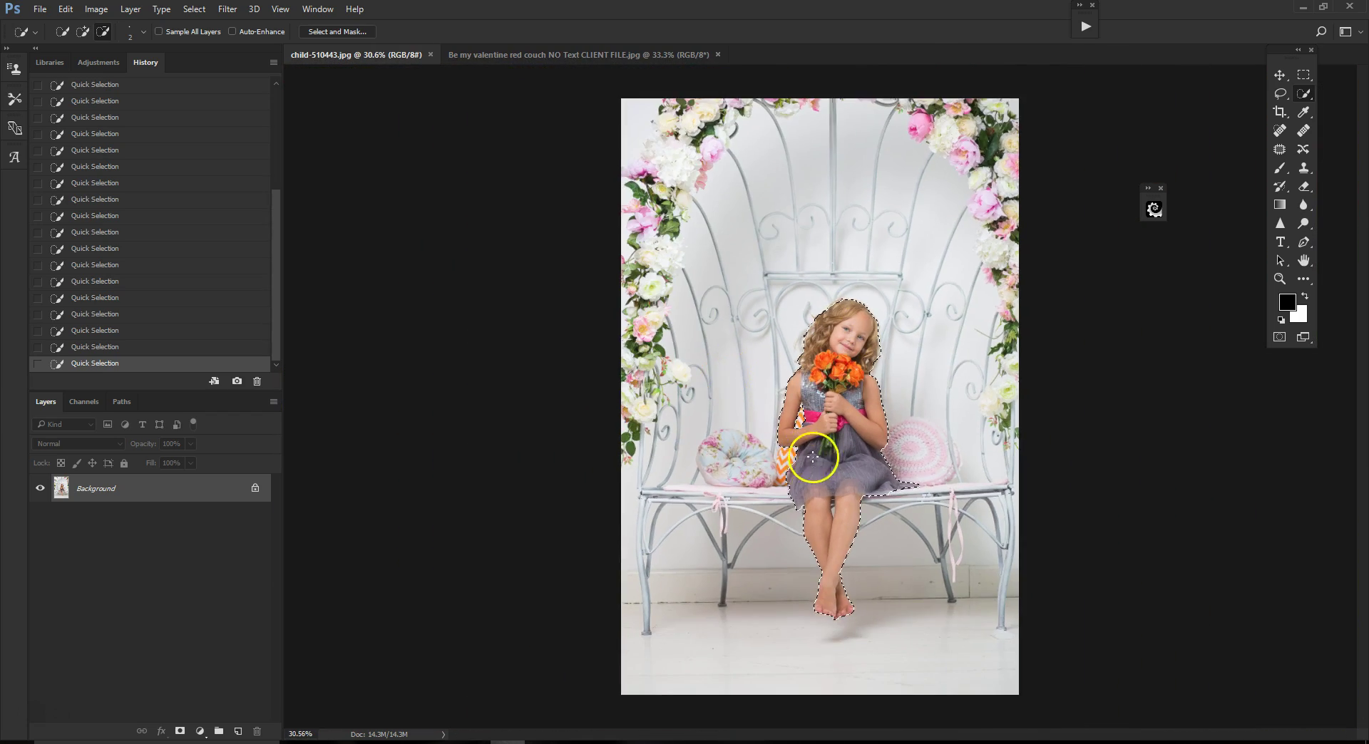
scroll(816, 471, "up", 8)
left_click_drag(1363, 436, 1363, 458)
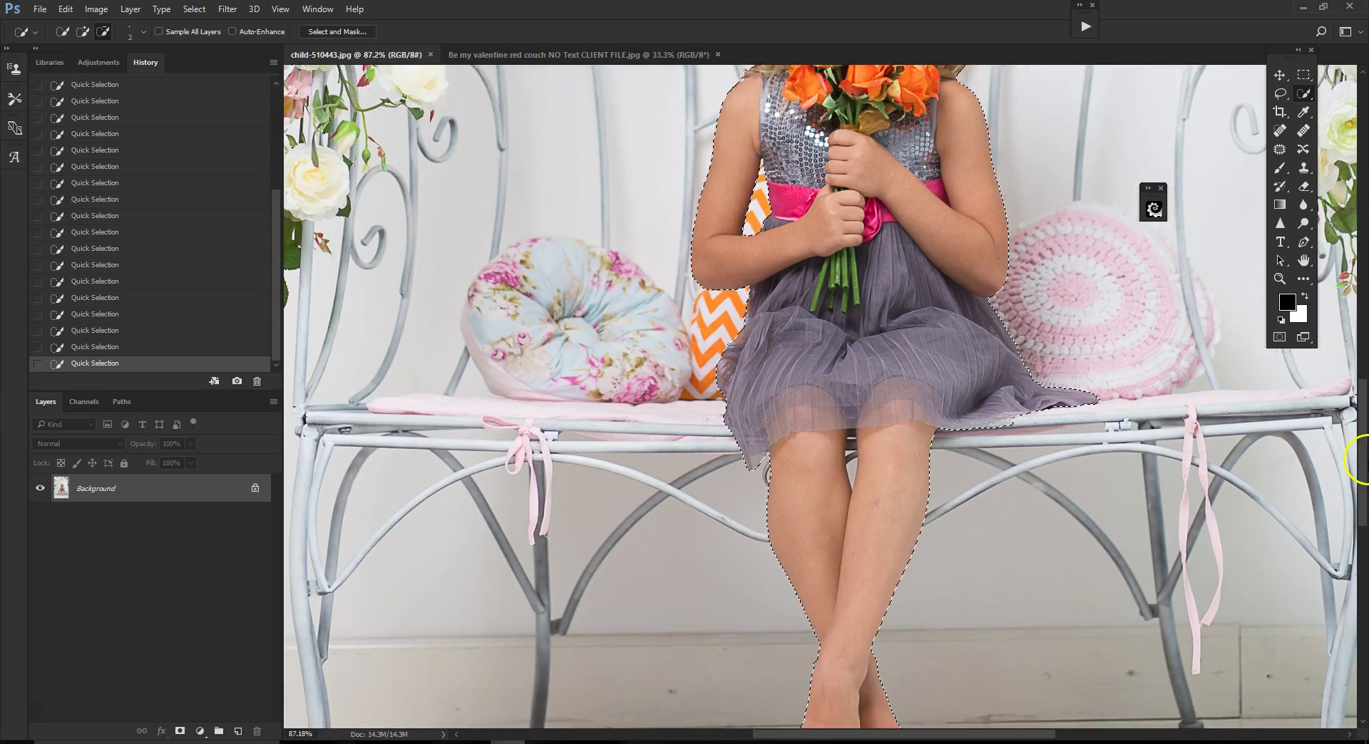
scroll(934, 452, "up", 8)
scroll(968, 437, "up", 2)
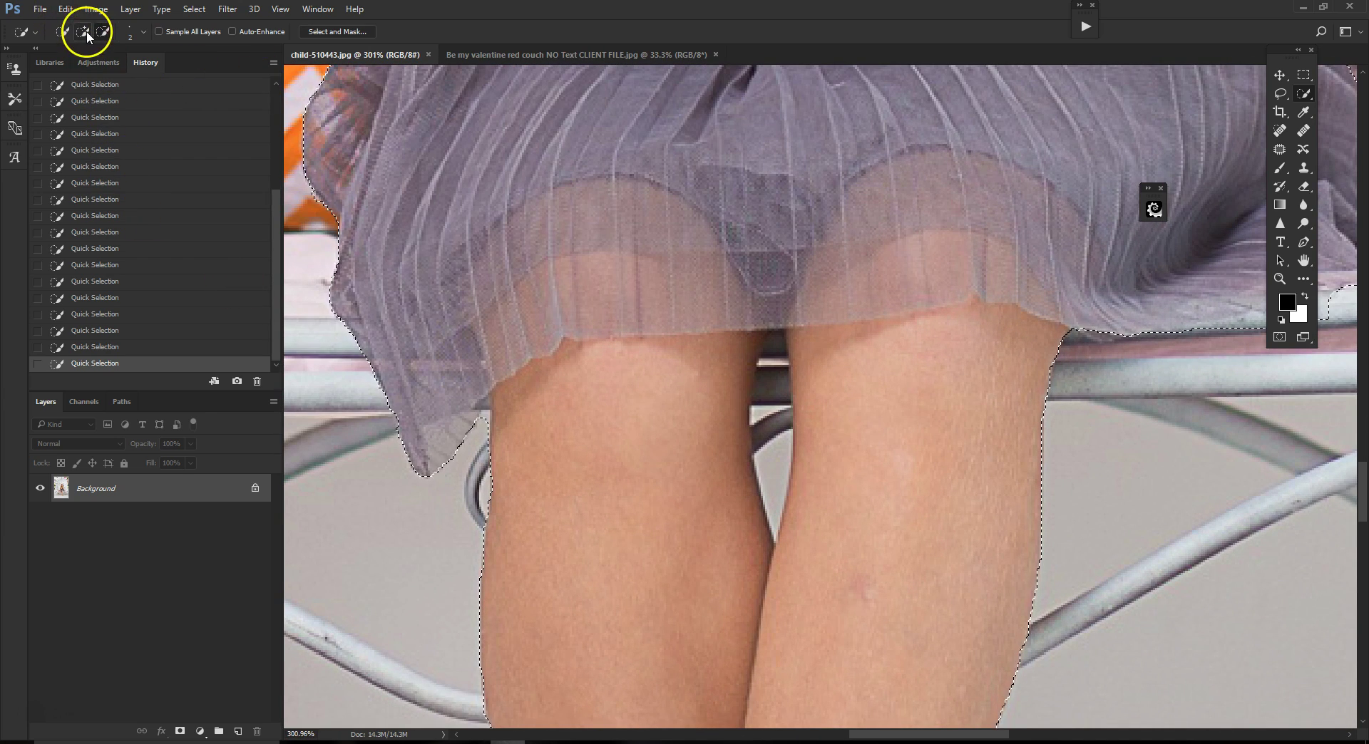
Subtract the bench and wall visible in the gap between the girl's legs, just below the dress hem.
left_click_drag(776, 333, 776, 353)
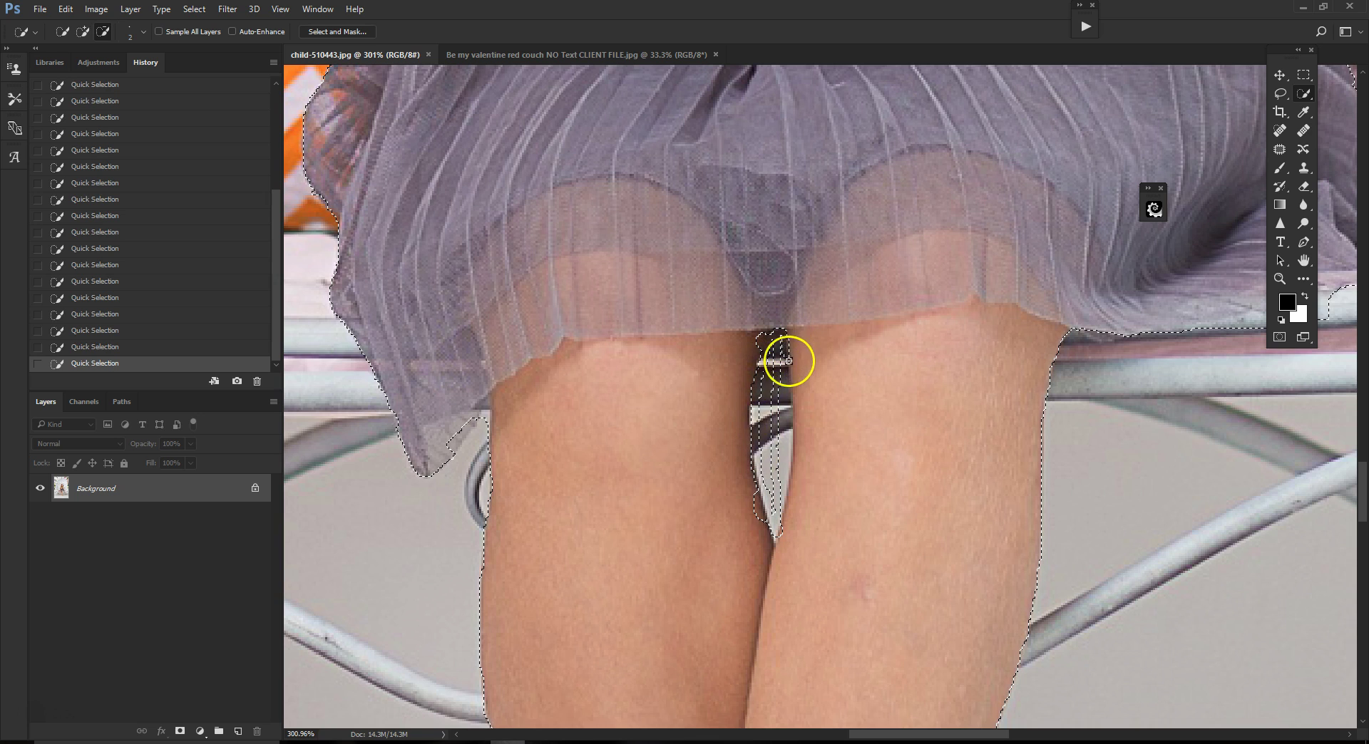
left_click_drag(781, 501, 780, 501)
mouse_move(770, 407)
left_mouse_down()
mouse_move(773, 351)
mouse_move(770, 373)
left_mouse_up()
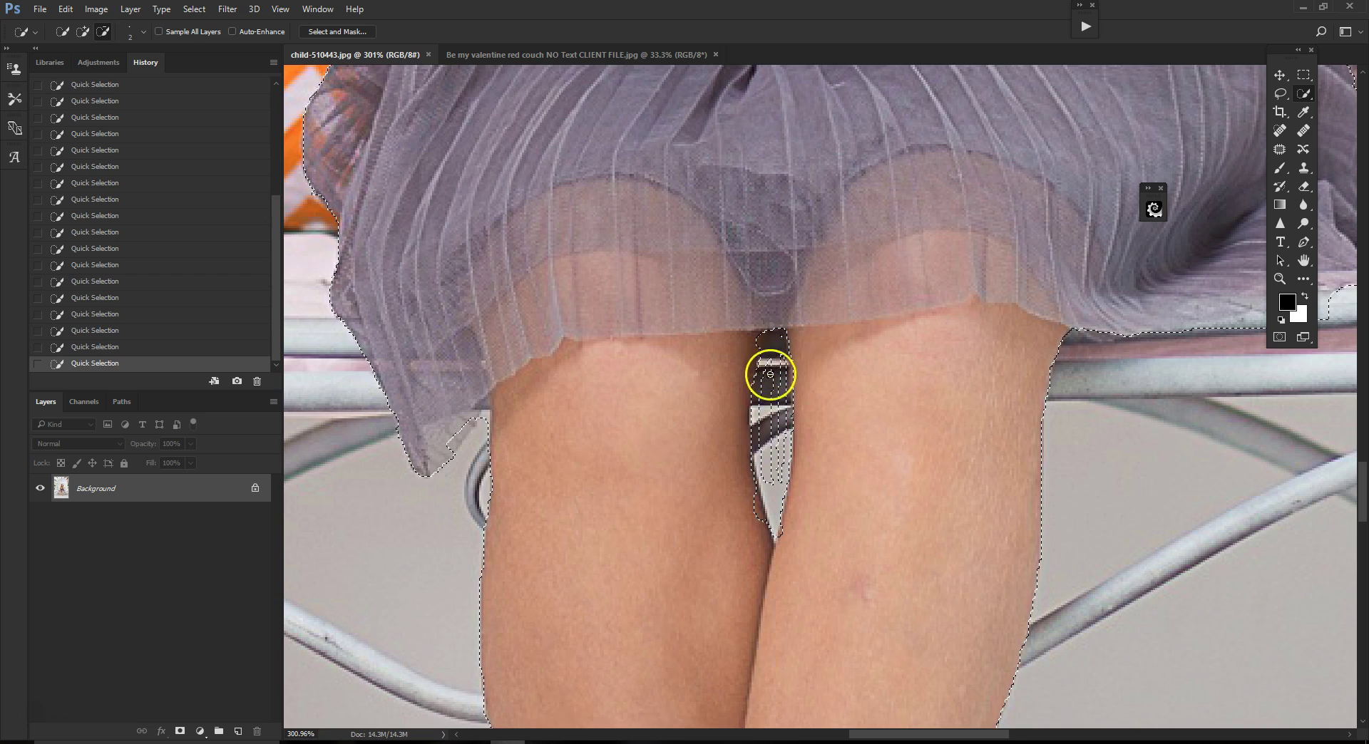
left_click_drag(764, 473, 776, 410)
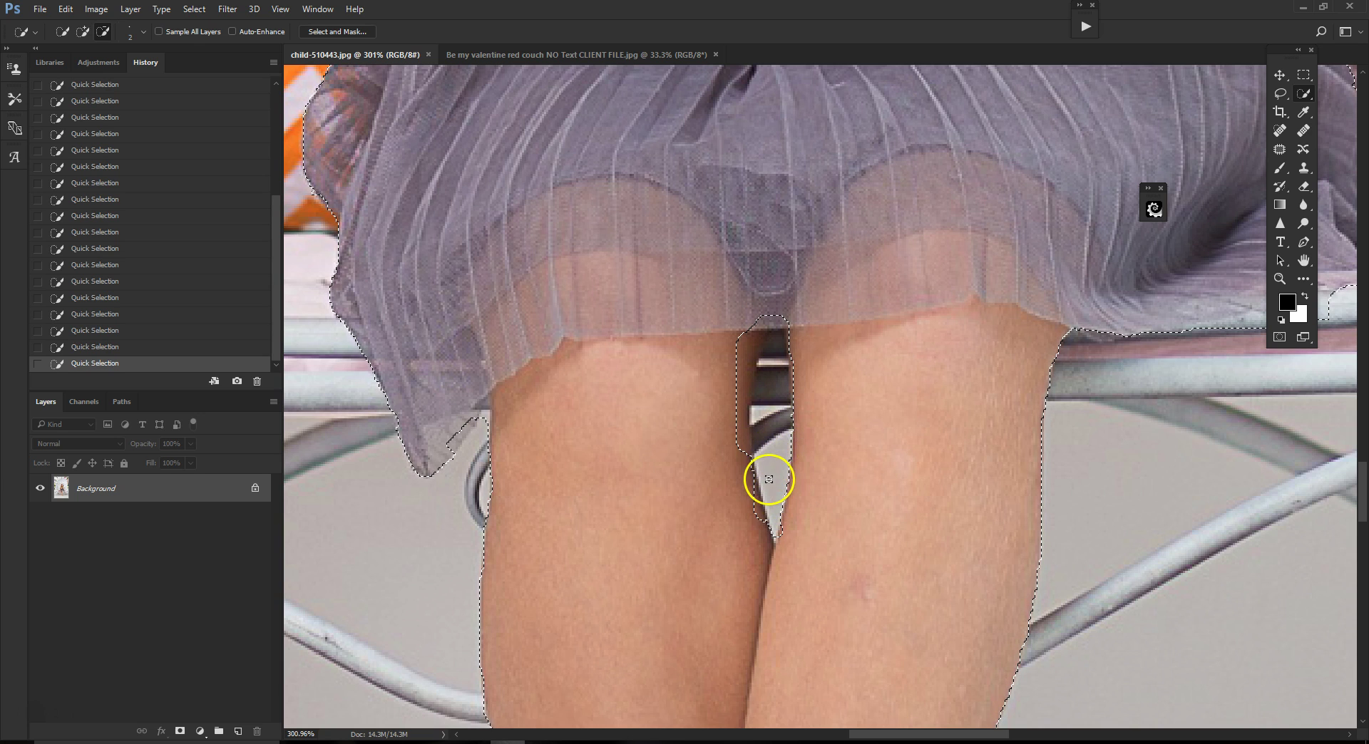
Add the inner leg edge back to the selection at the lower tip of the gap between the legs.
scroll(791, 424, "up", 2)
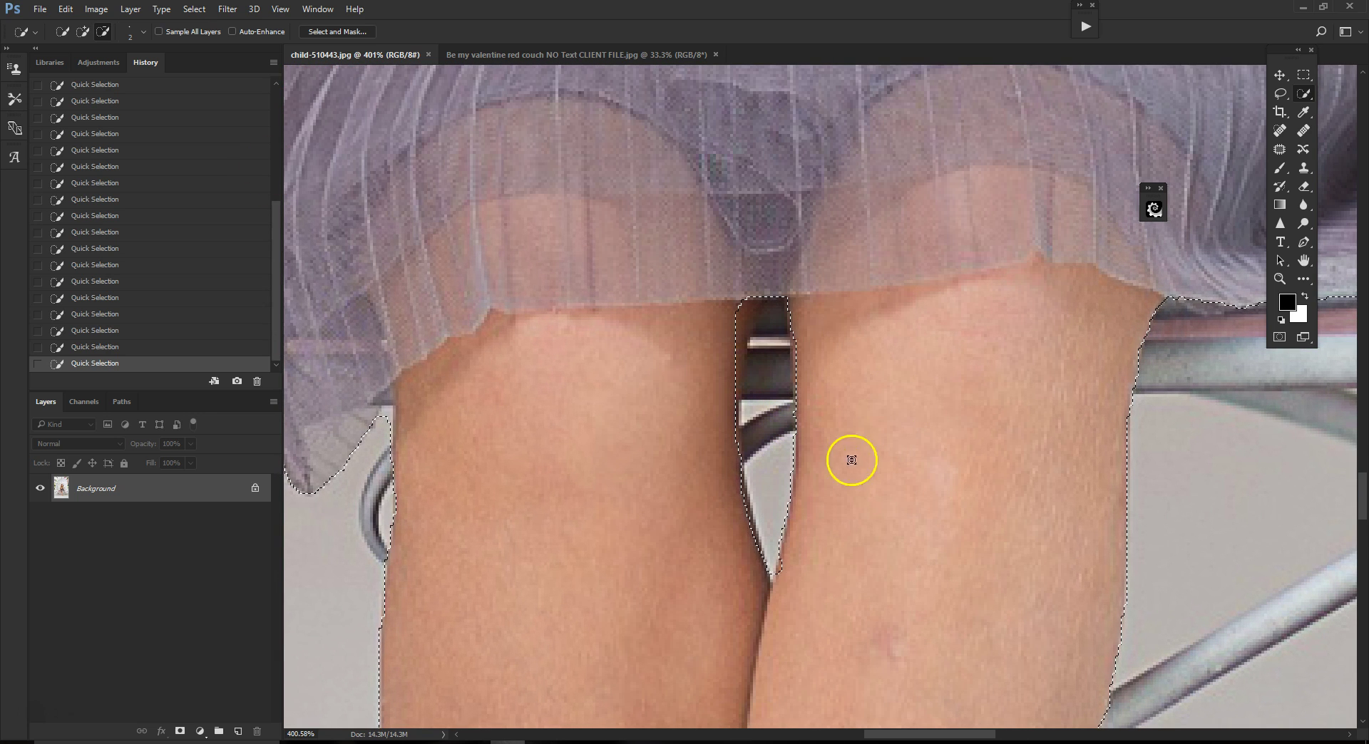
left_click(86, 32)
left_click_drag(782, 559, 779, 568)
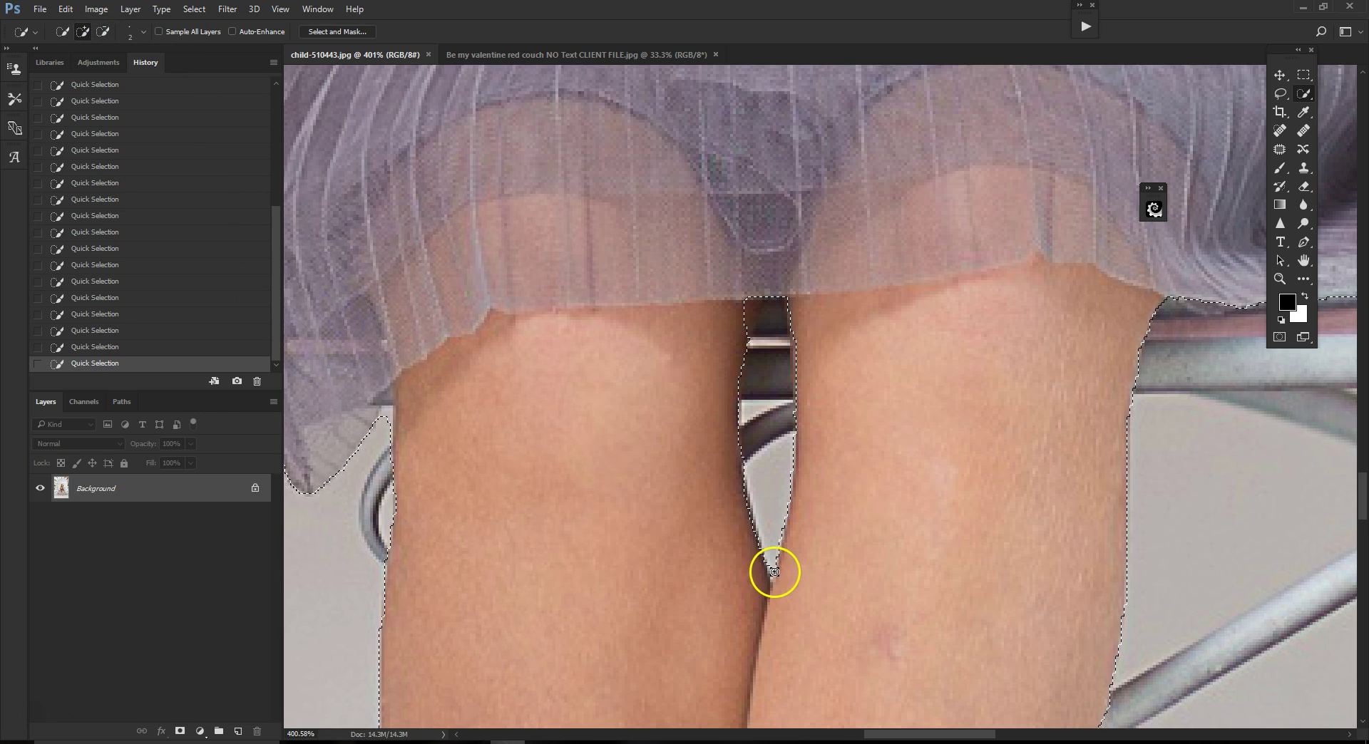
Open the finished selection of the girl in the classic Refine Edge dialog.
scroll(1148, 522, "down", 2)
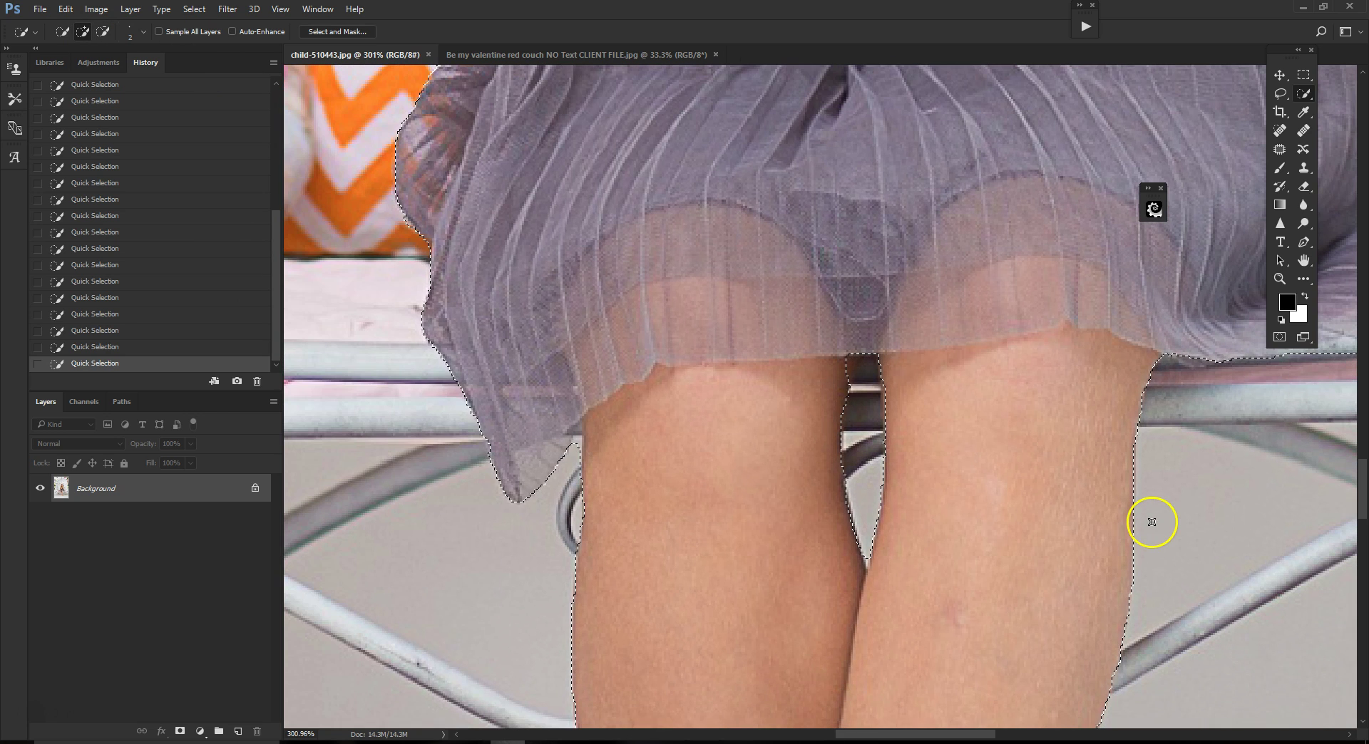
scroll(1322, 458, "down", 6)
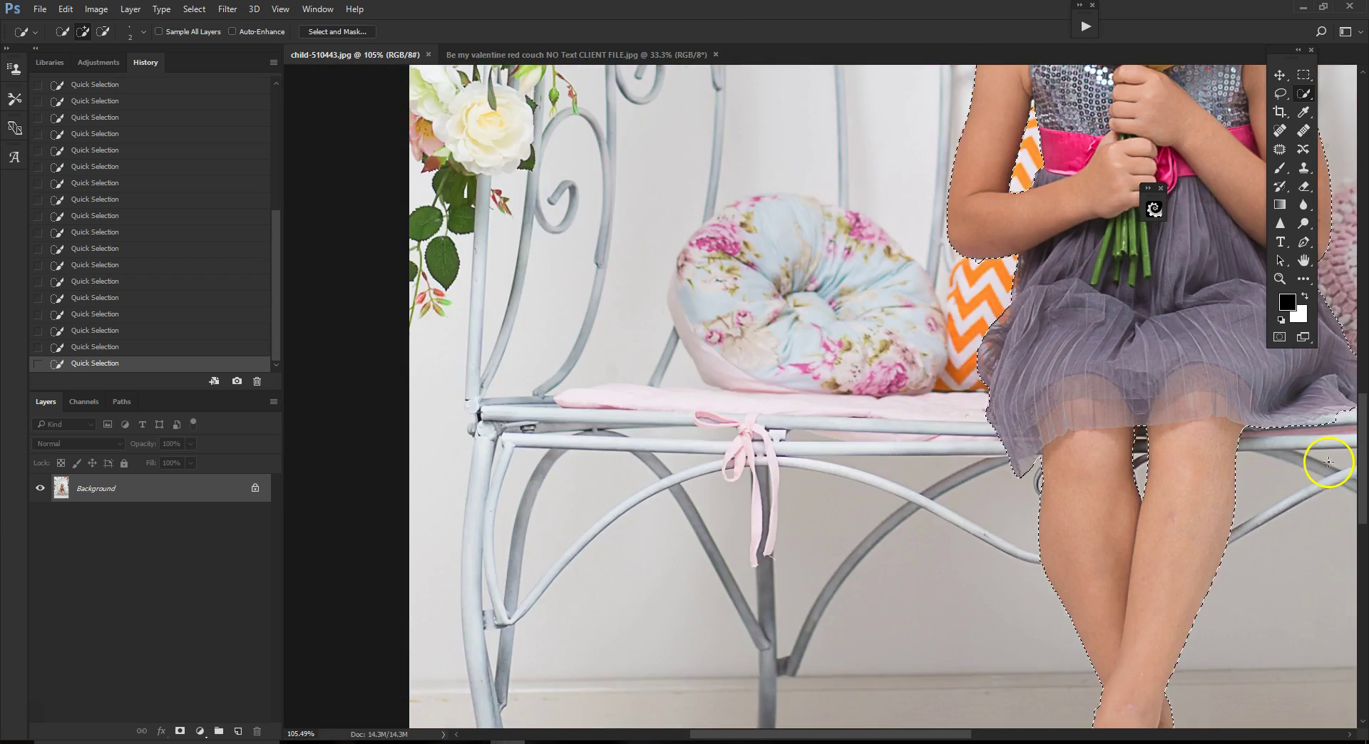
scroll(1327, 458, "up", 1)
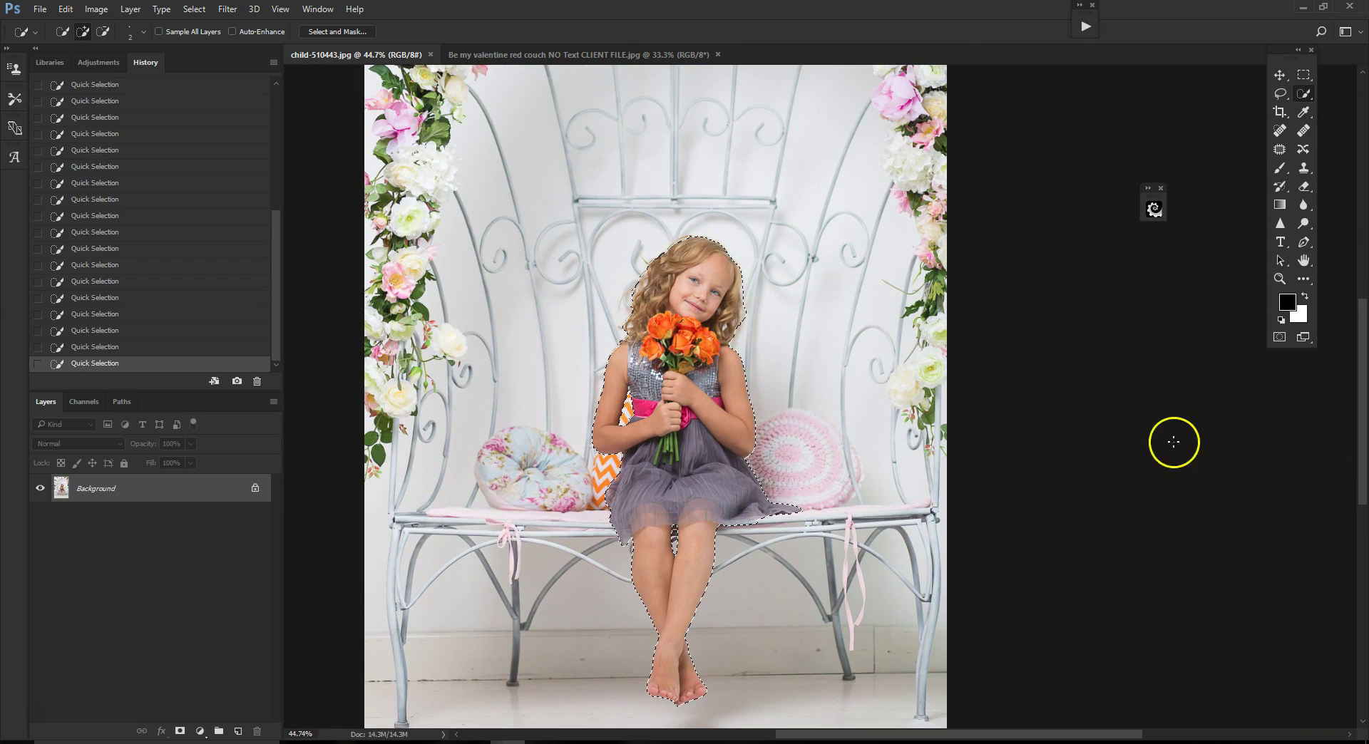
left_click(204, 10)
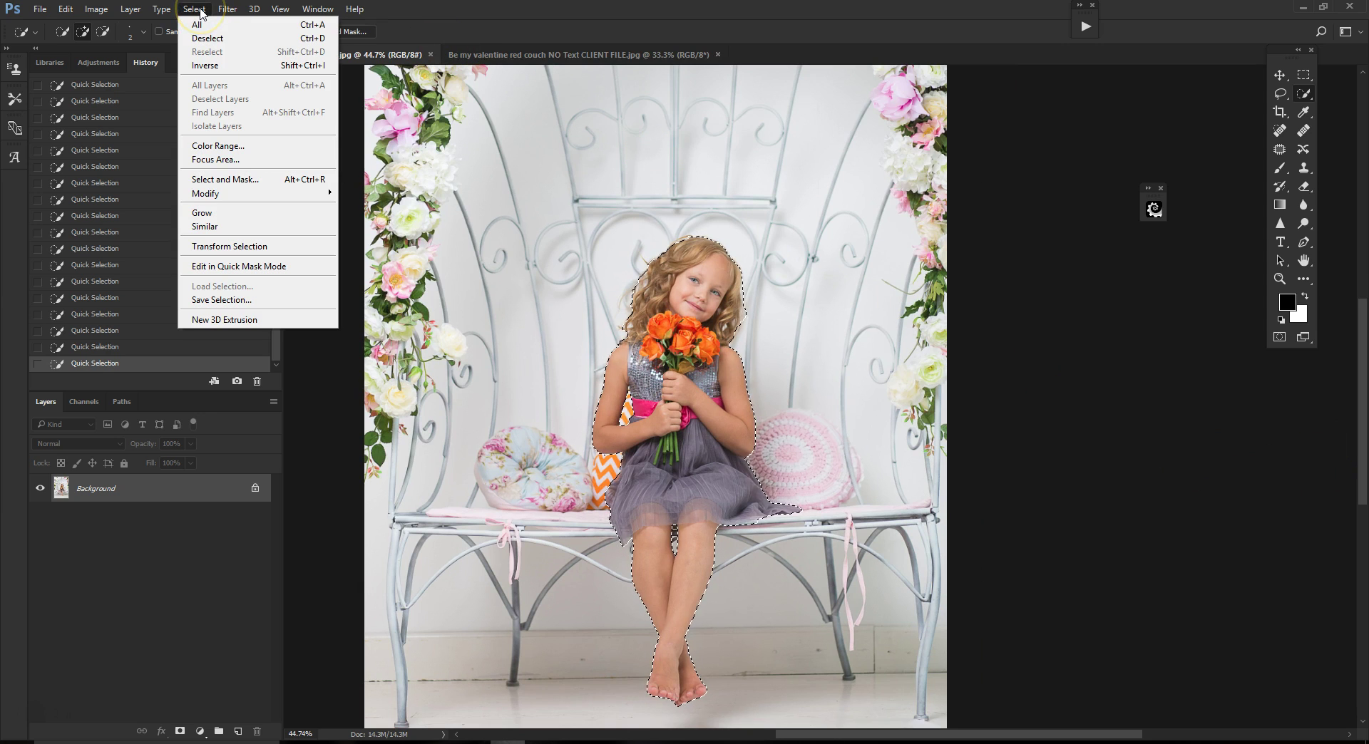
left_click(623, 21)
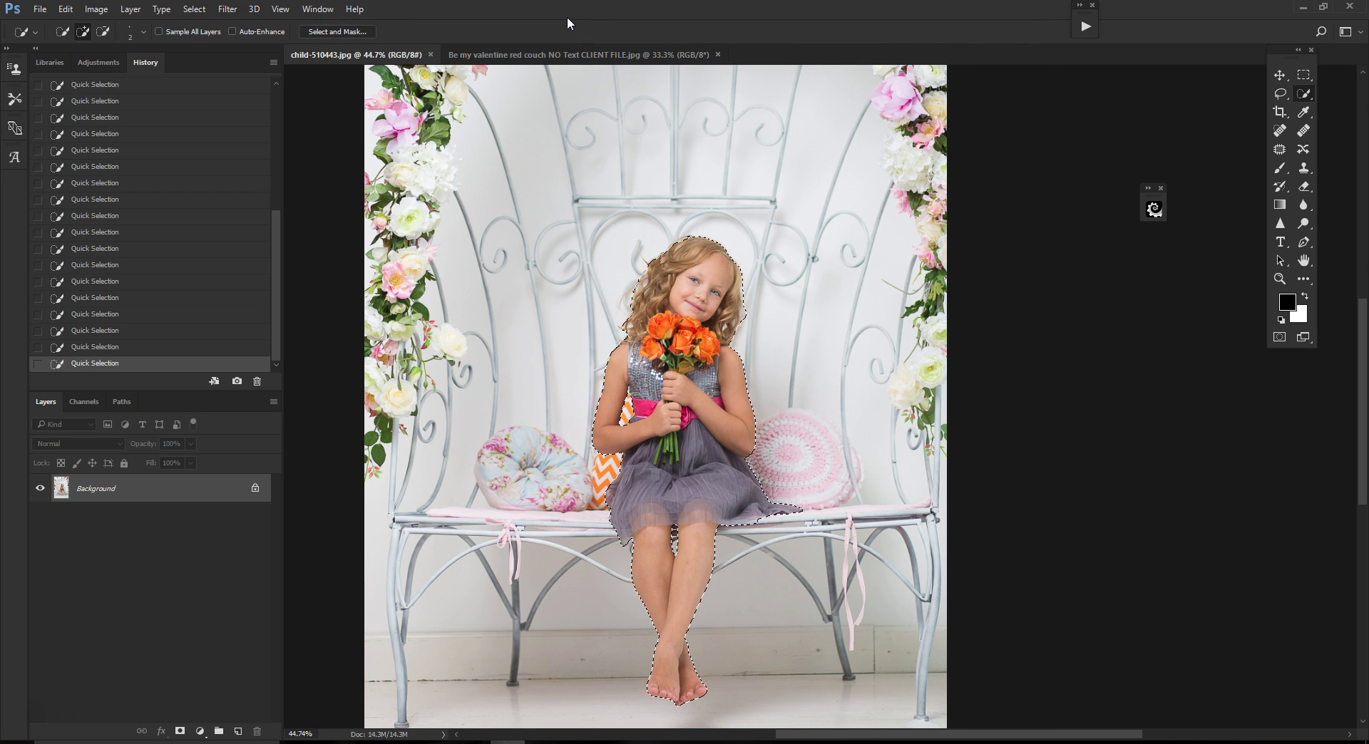
left_click(198, 13)
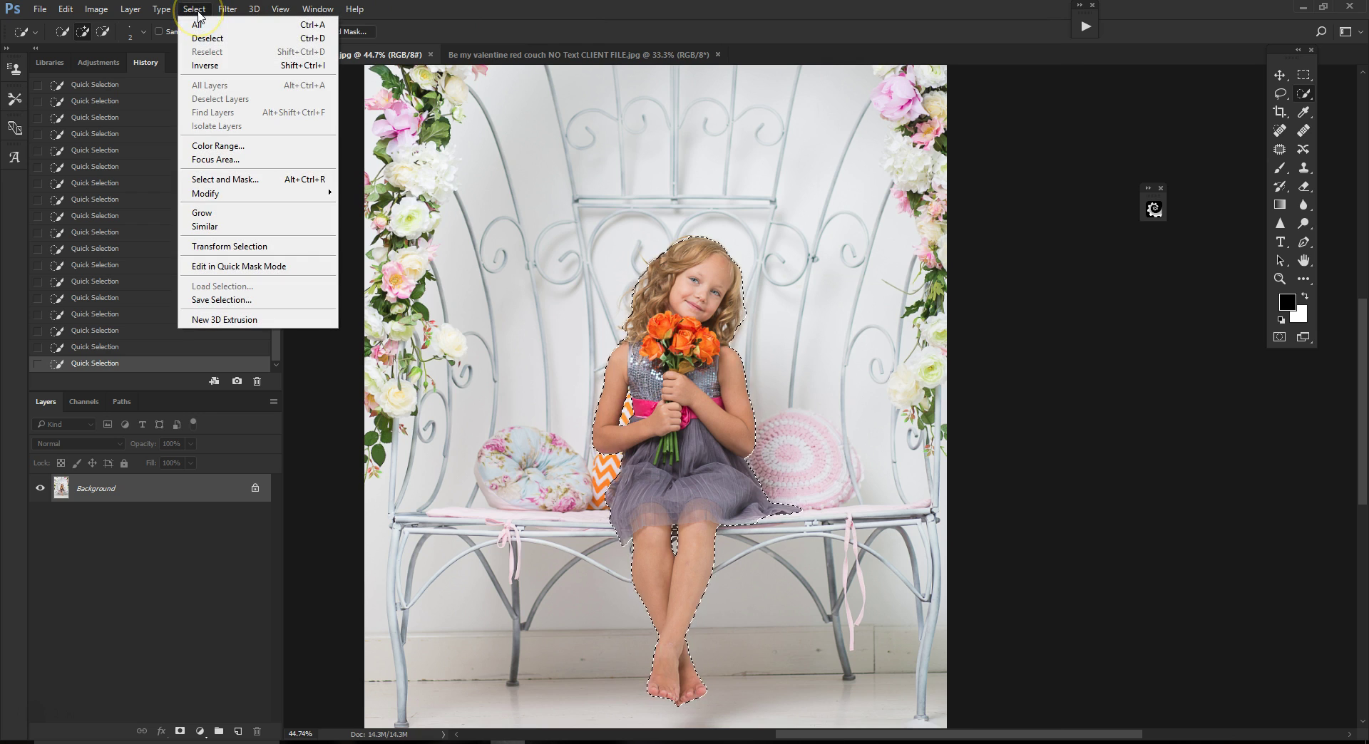
left_click(243, 180, "shift")
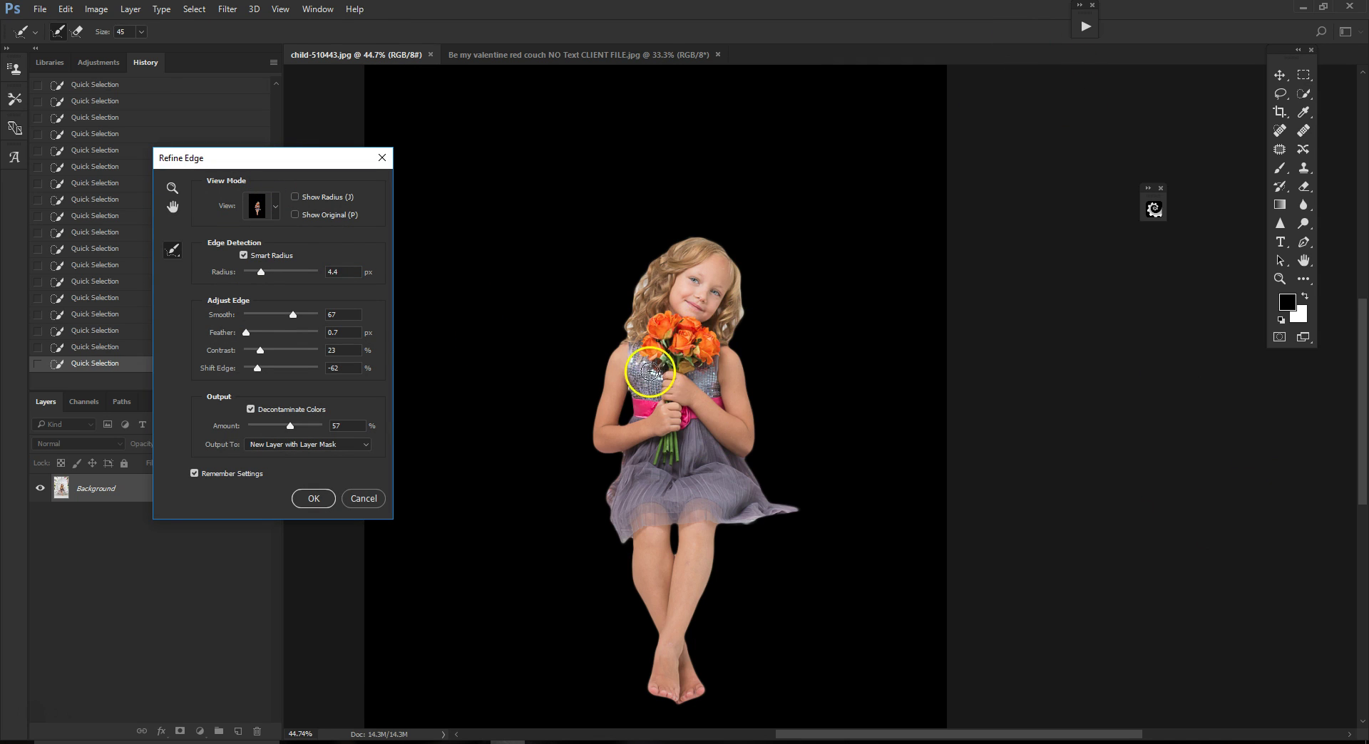
Reduce the Refine Radius brush to size 20 and paint along the outer edges of the hair on both sides of the head.
scroll(647, 370, "up", 2)
scroll(646, 369, "up", 3)
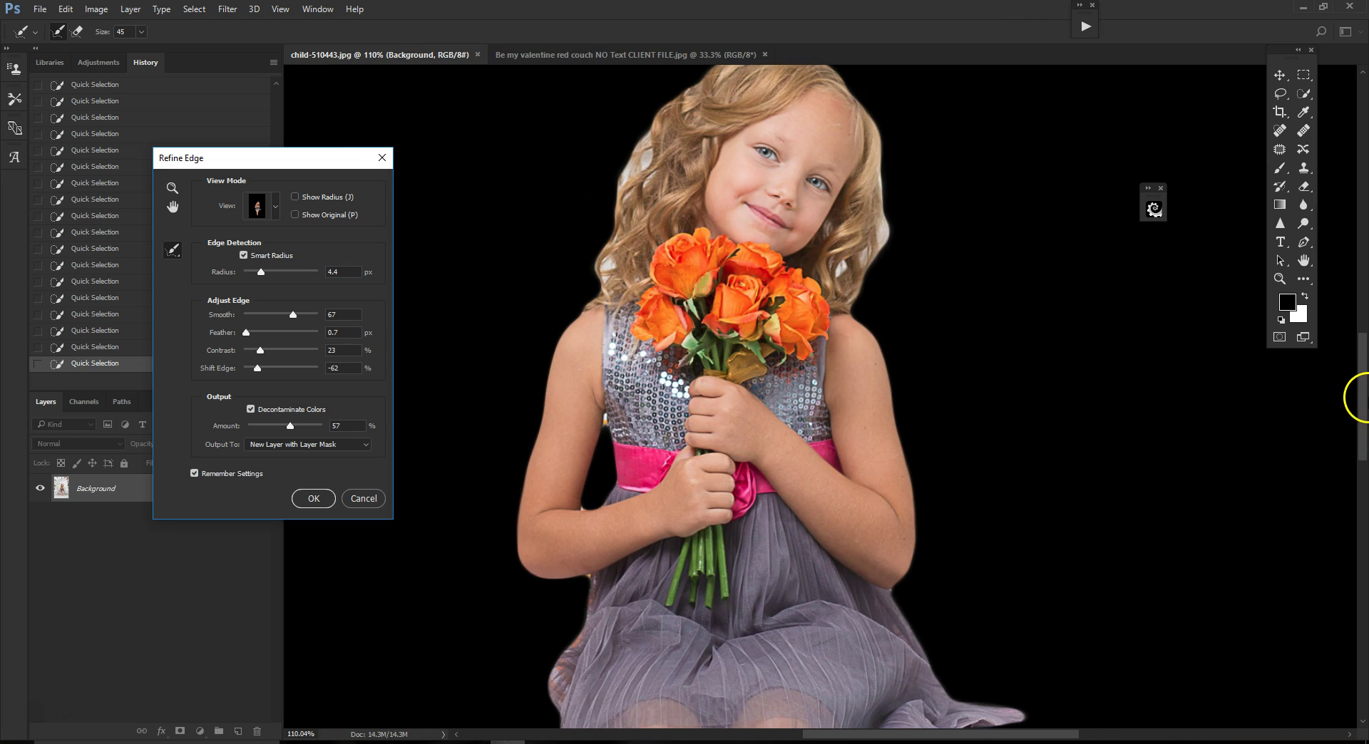
mouse_move(1366, 376)
left_mouse_down()
mouse_move(1347, 336)
mouse_move(1356, 376)
left_mouse_up()
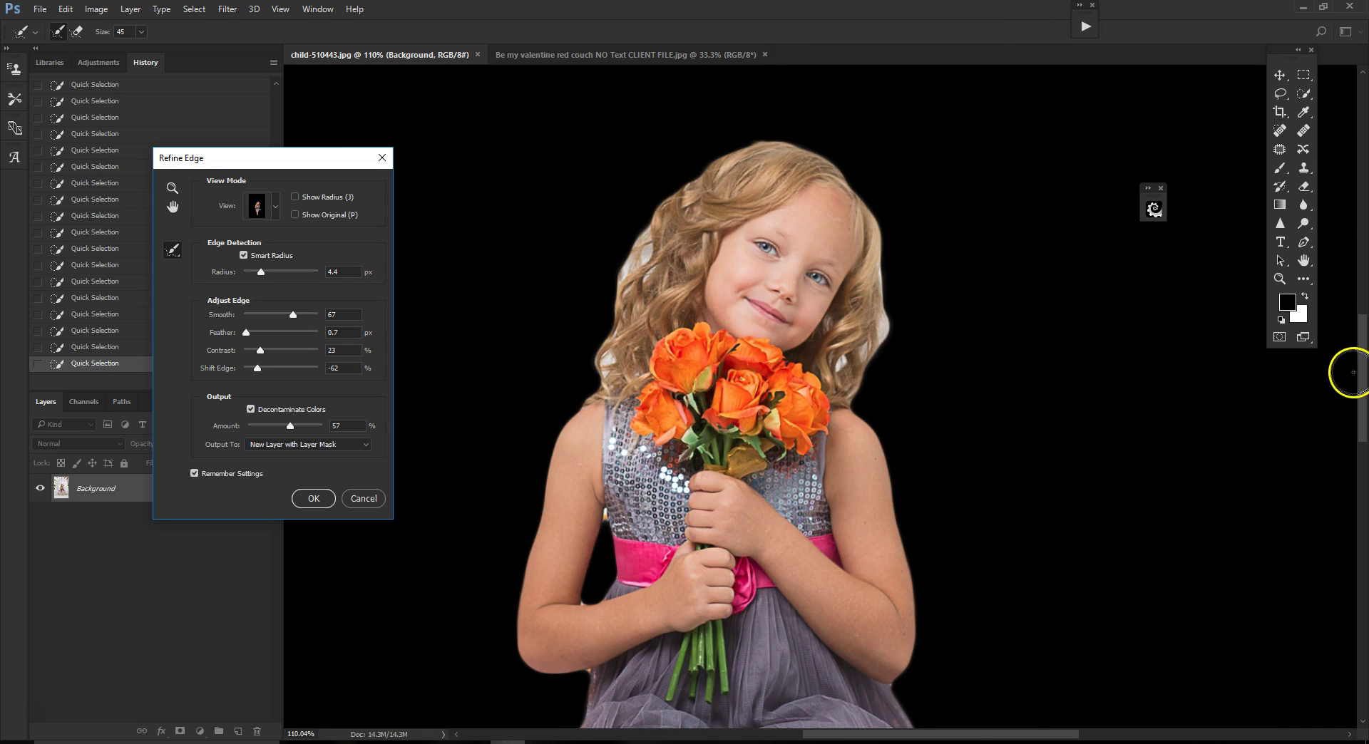
key("bracketleft")
key("bracketleft")
key("bracketleft")
scroll(636, 248, "up", 3)
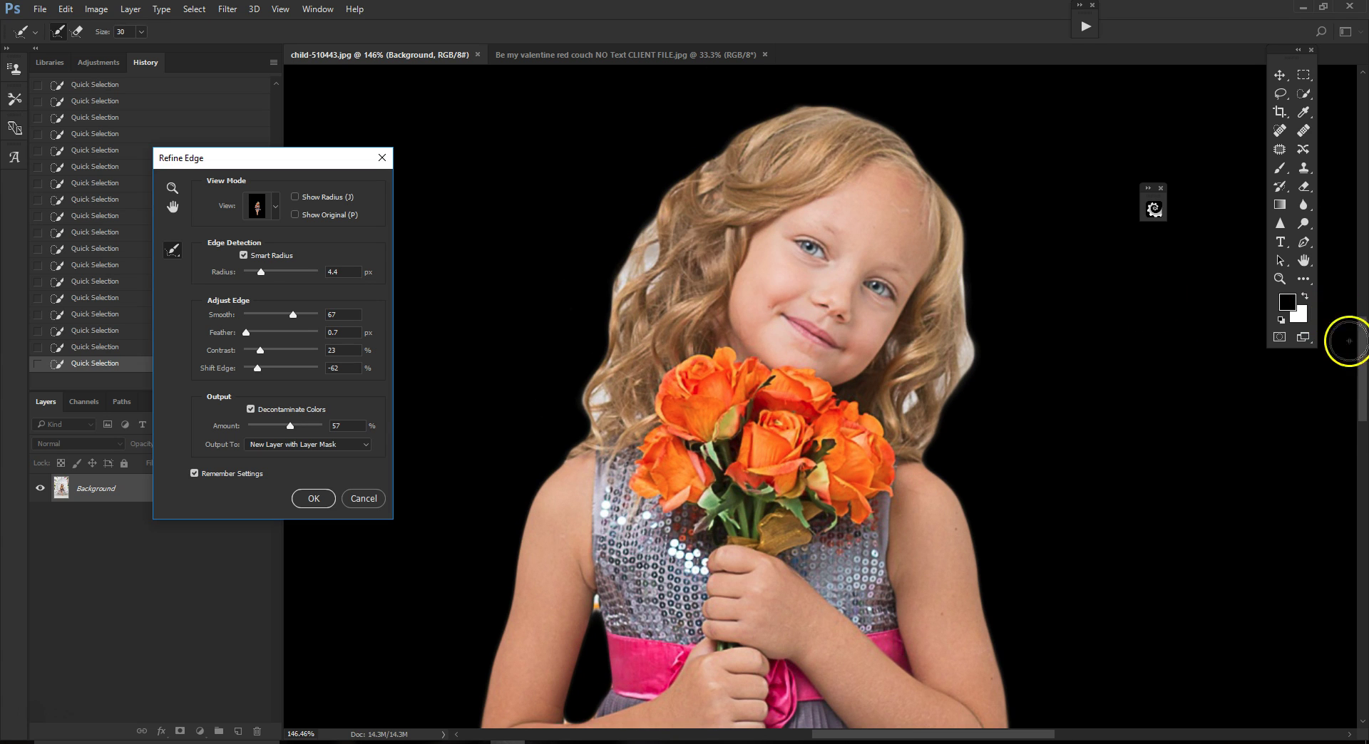
left_click_drag(1358, 351, 1353, 353)
key("bracketleft")
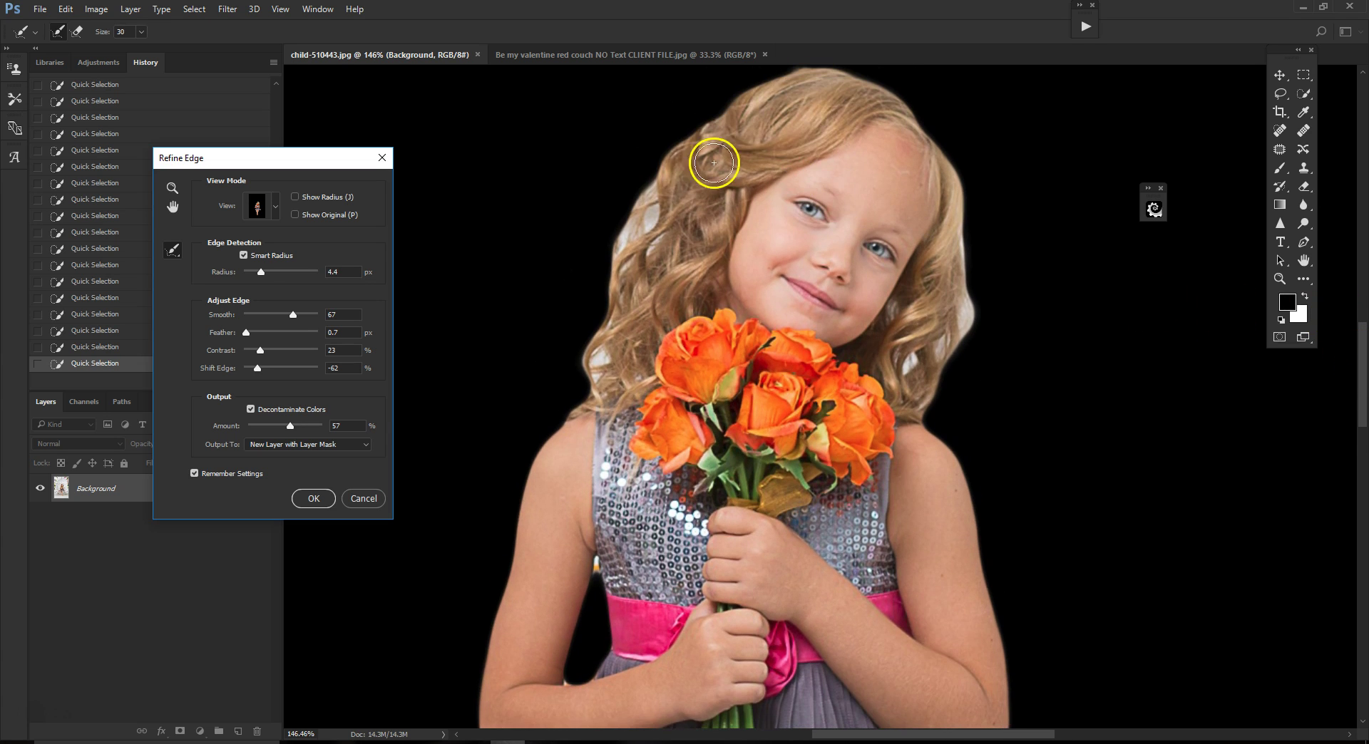
mouse_move(657, 182)
left_mouse_down()
mouse_move(608, 275)
mouse_move(595, 375)
mouse_move(603, 278)
mouse_move(644, 195)
mouse_move(669, 153)
mouse_move(752, 108)
left_mouse_up()
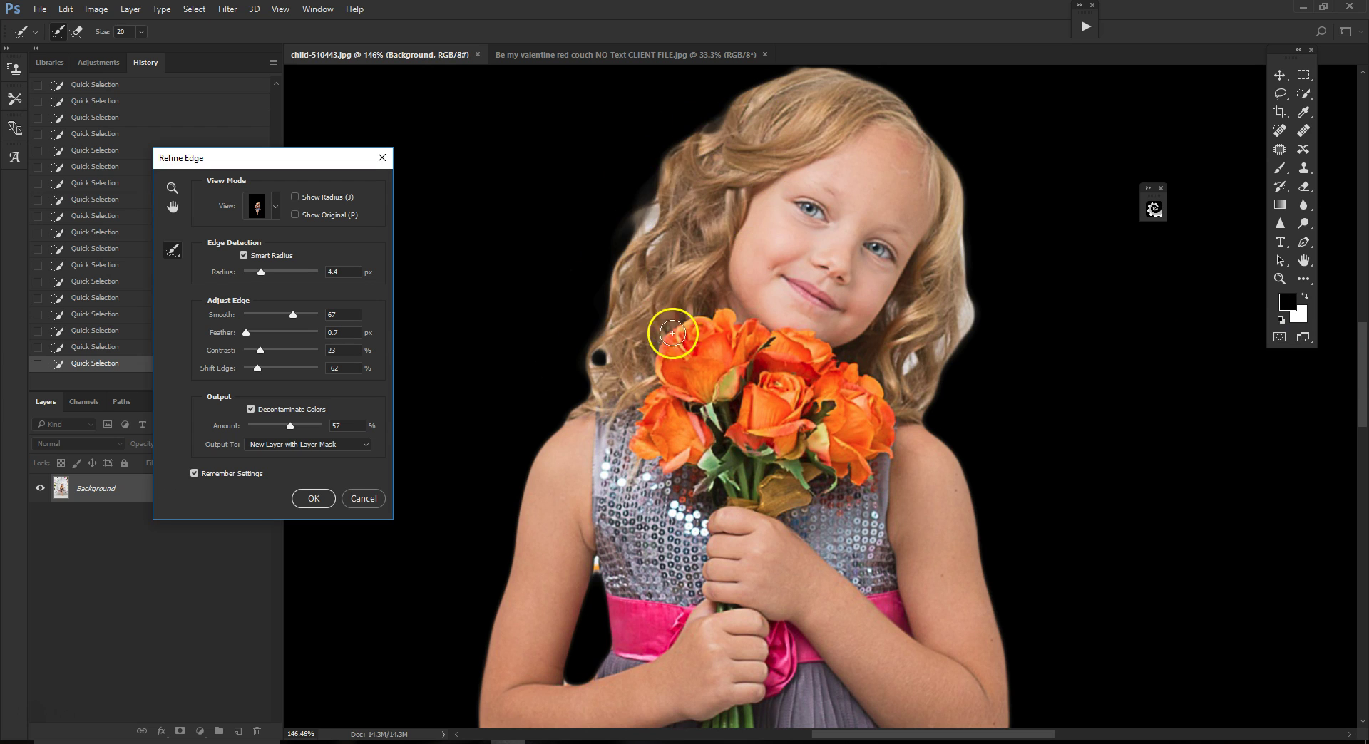
mouse_move(931, 397)
left_mouse_down()
mouse_move(973, 309)
mouse_move(972, 228)
mouse_move(948, 158)
mouse_move(893, 86)
mouse_move(821, 71)
mouse_move(740, 91)
mouse_move(718, 214)
left_mouse_up()
Paint the refinement over the remaining light background patches in the curls on both sides of the face.
mouse_move(1365, 352)
left_mouse_down()
mouse_move(1365, 337)
mouse_move(1365, 349)
left_mouse_up()
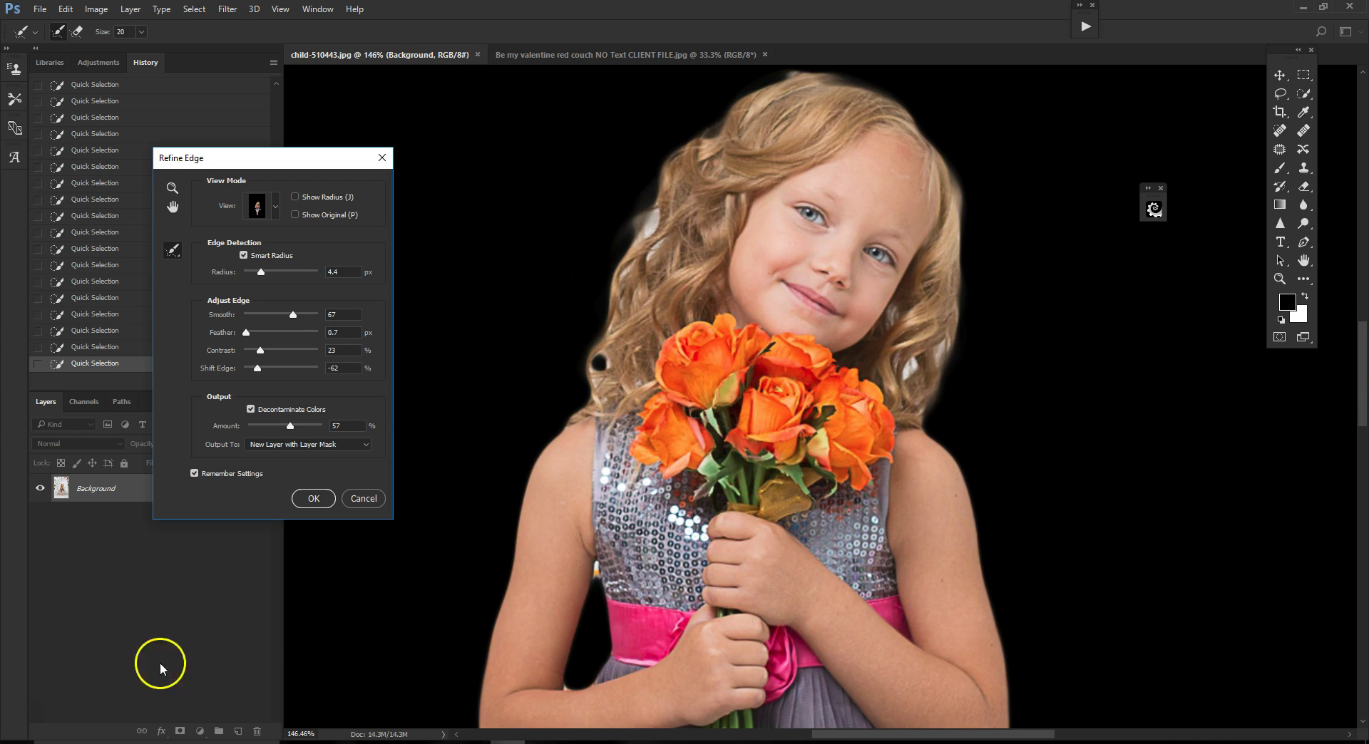
mouse_move(653, 231)
left_mouse_down()
mouse_move(653, 211)
mouse_move(608, 366)
mouse_move(592, 348)
left_mouse_up()
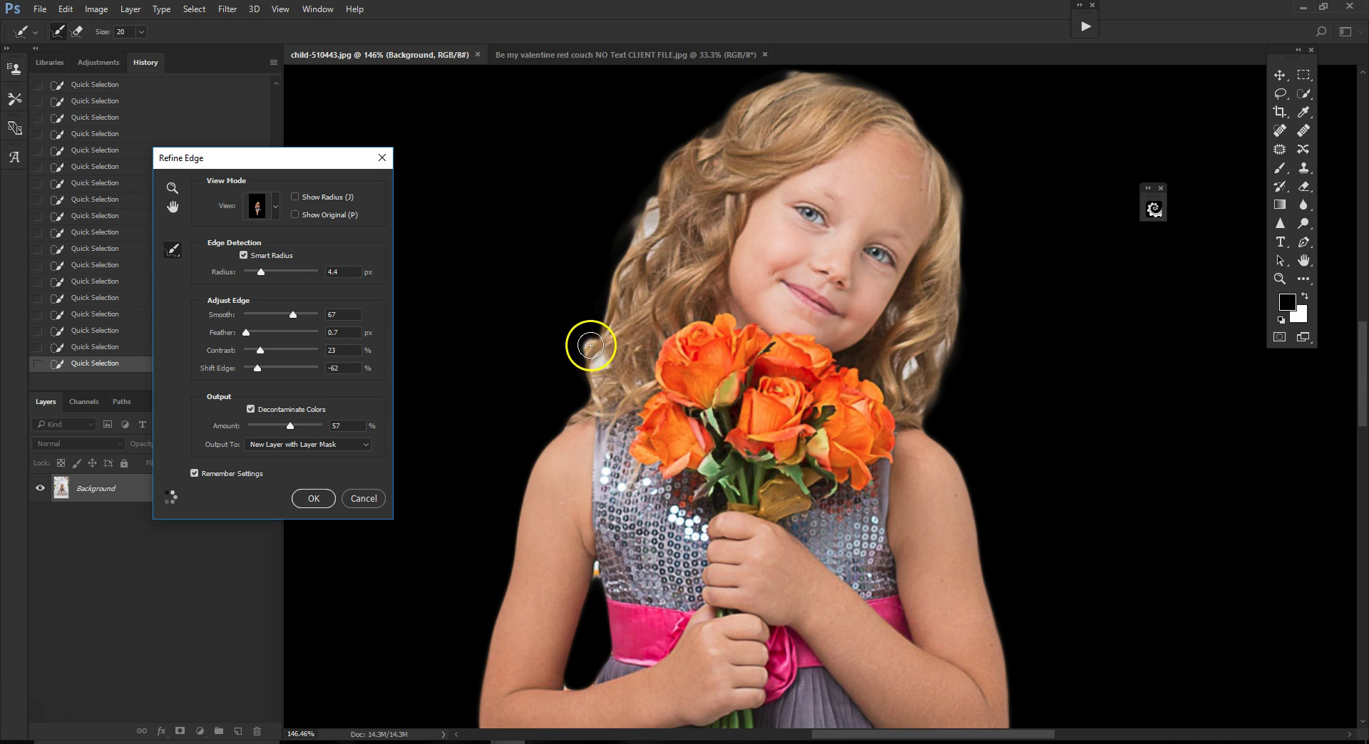
mouse_move(920, 293)
left_mouse_down()
mouse_move(895, 319)
mouse_move(902, 302)
mouse_move(947, 350)
mouse_move(950, 274)
mouse_move(913, 416)
left_mouse_up()
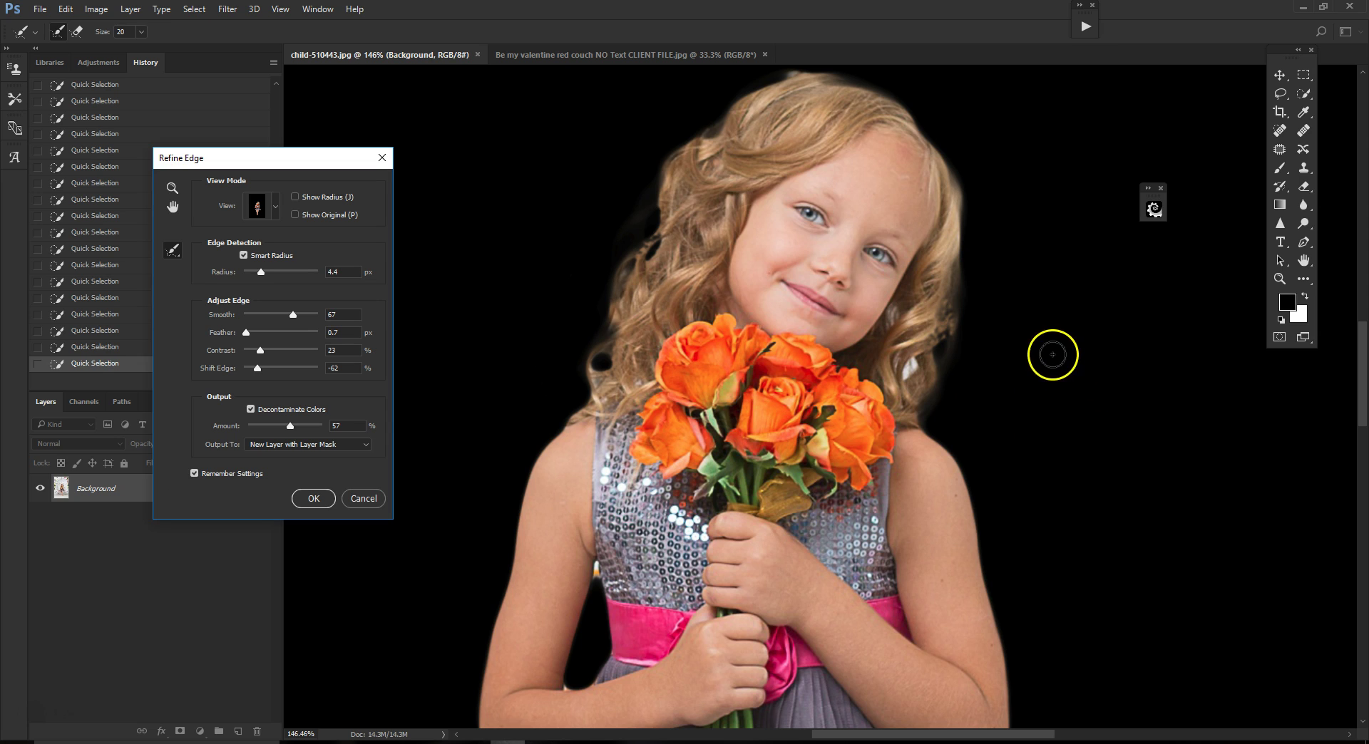
Set the edge adjustments to Smooth 42, Feather 2.8 px and Shift Edge -45%.
scroll(955, 332, "up", 2)
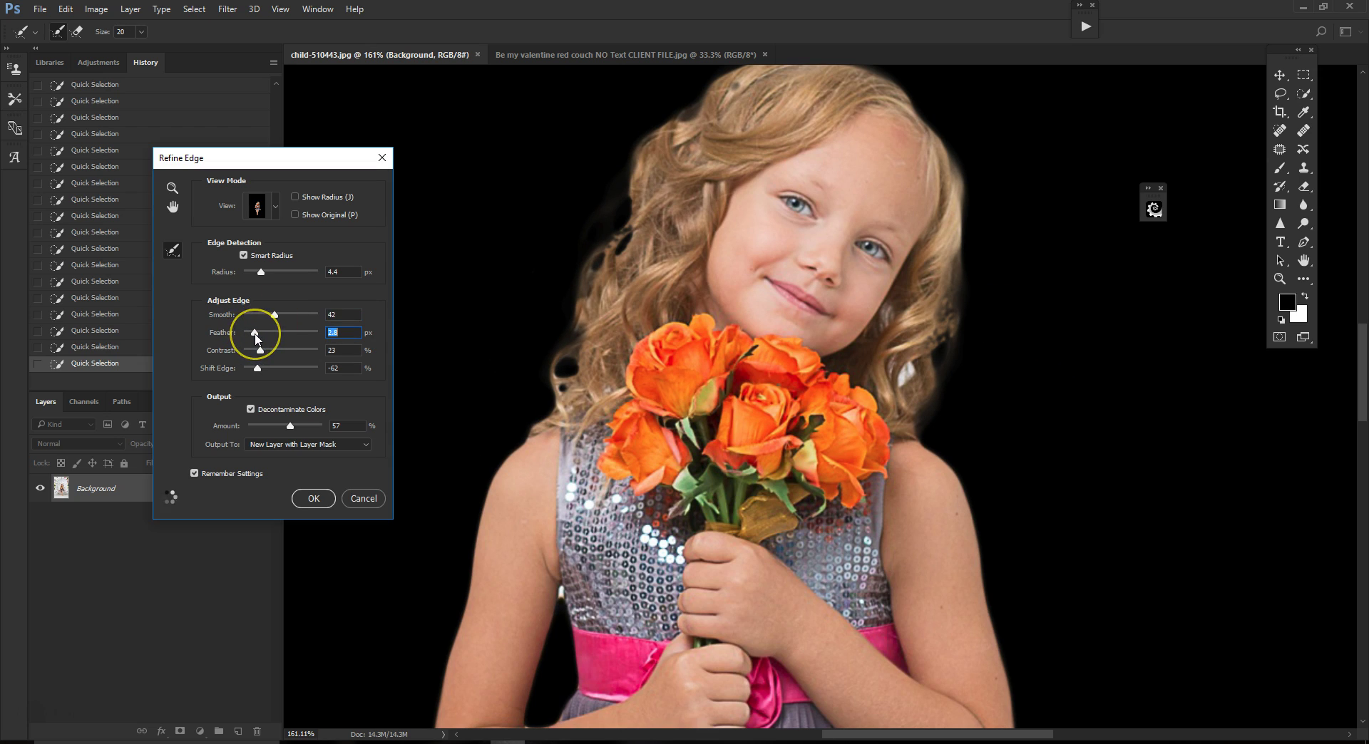
left_click_drag(261, 371, 264, 372)
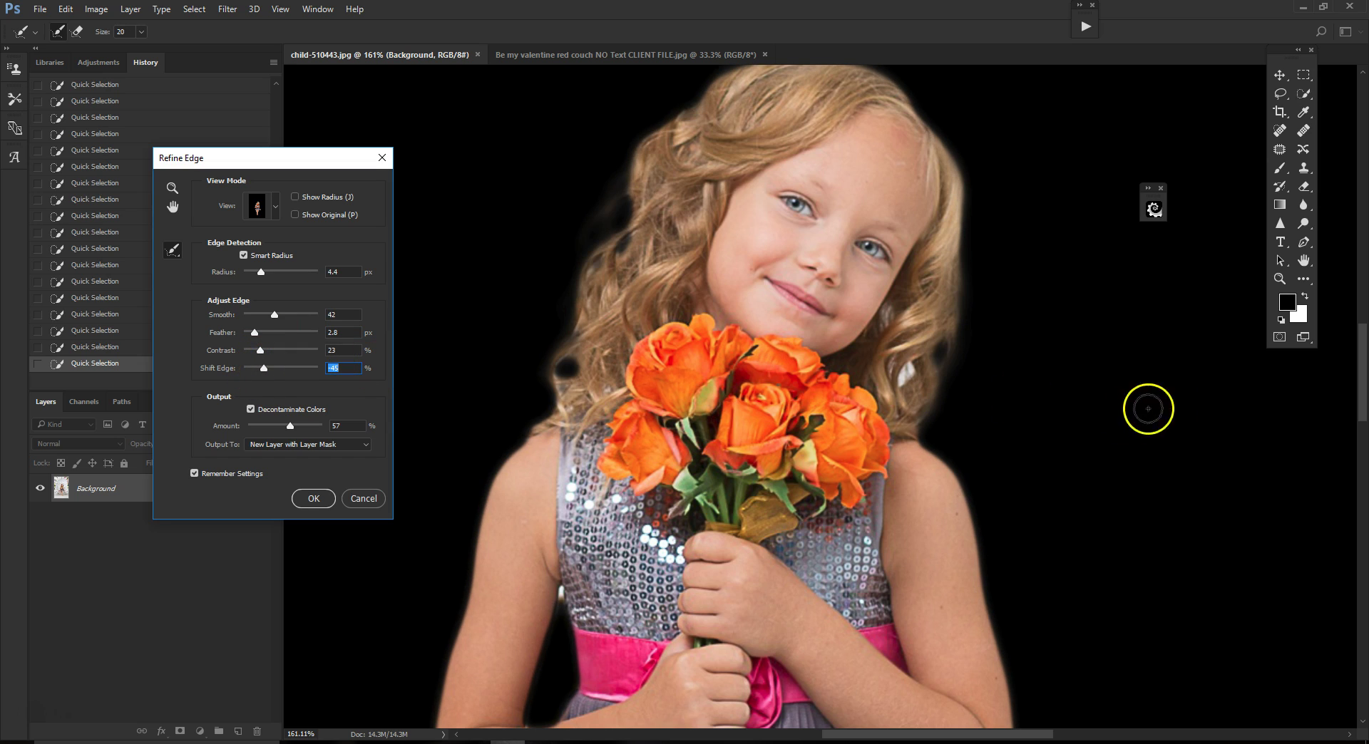
Paint the edge refinement along both sides of the skirt, including the pointed hem corner and the fabric spread on the bench.
left_click_drag(1364, 364, 1340, 436)
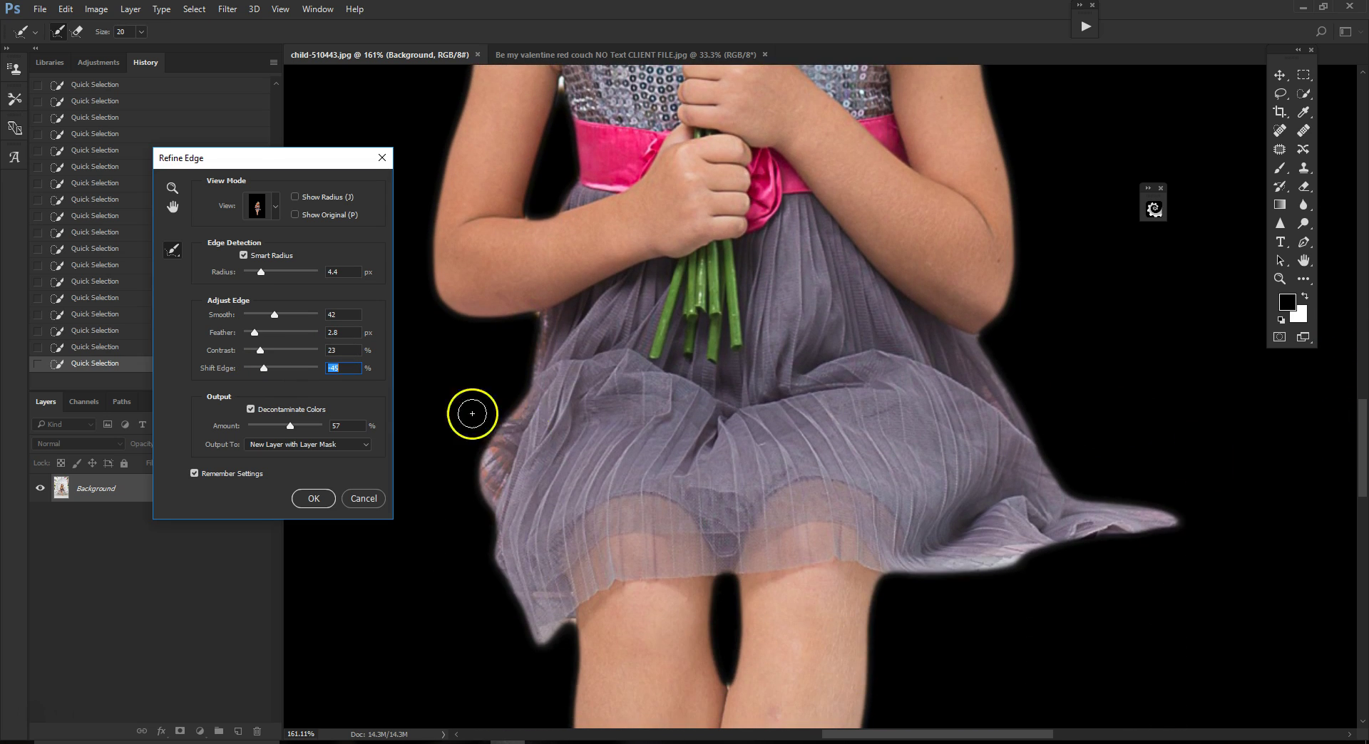
mouse_move(527, 394)
left_mouse_down()
mouse_move(498, 427)
mouse_move(489, 494)
mouse_move(511, 570)
mouse_move(544, 637)
mouse_move(553, 629)
left_mouse_up()
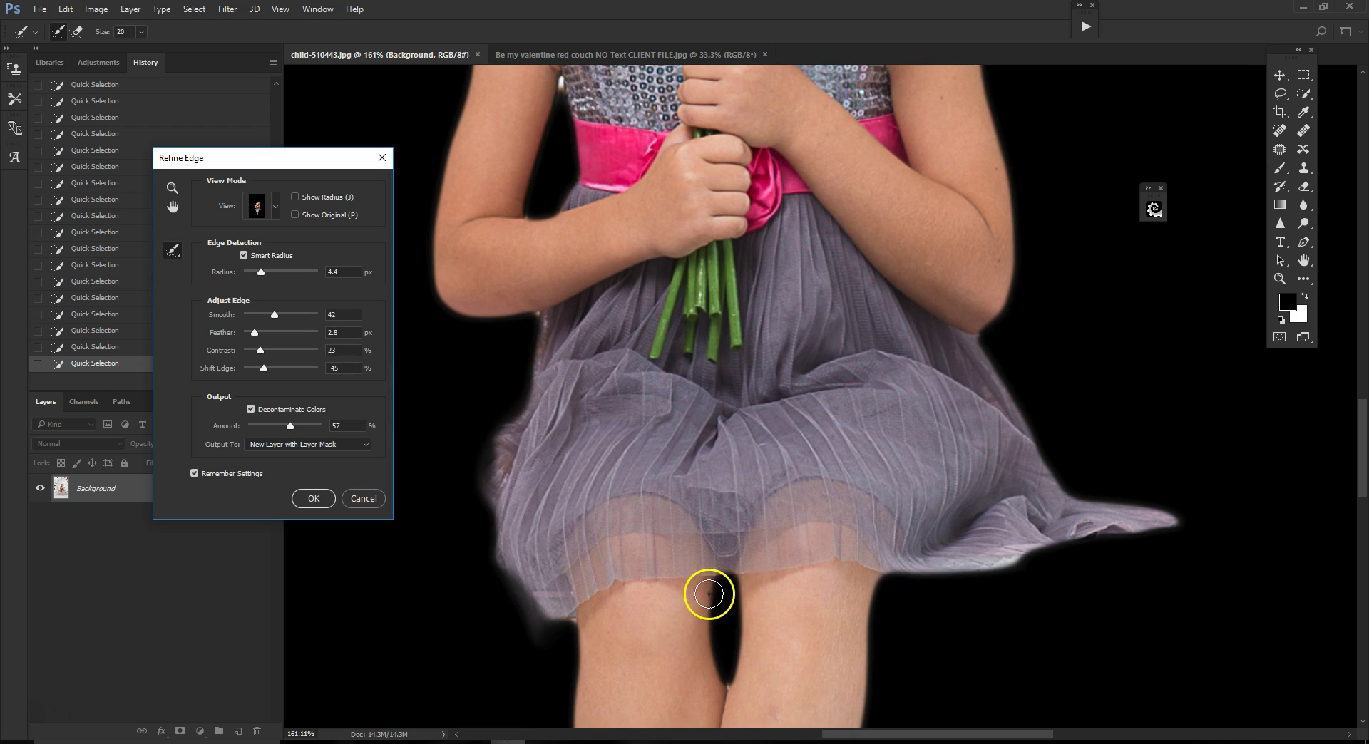
mouse_move(983, 349)
left_mouse_down()
mouse_move(1066, 489)
mouse_move(1173, 523)
mouse_move(883, 578)
left_mouse_up()
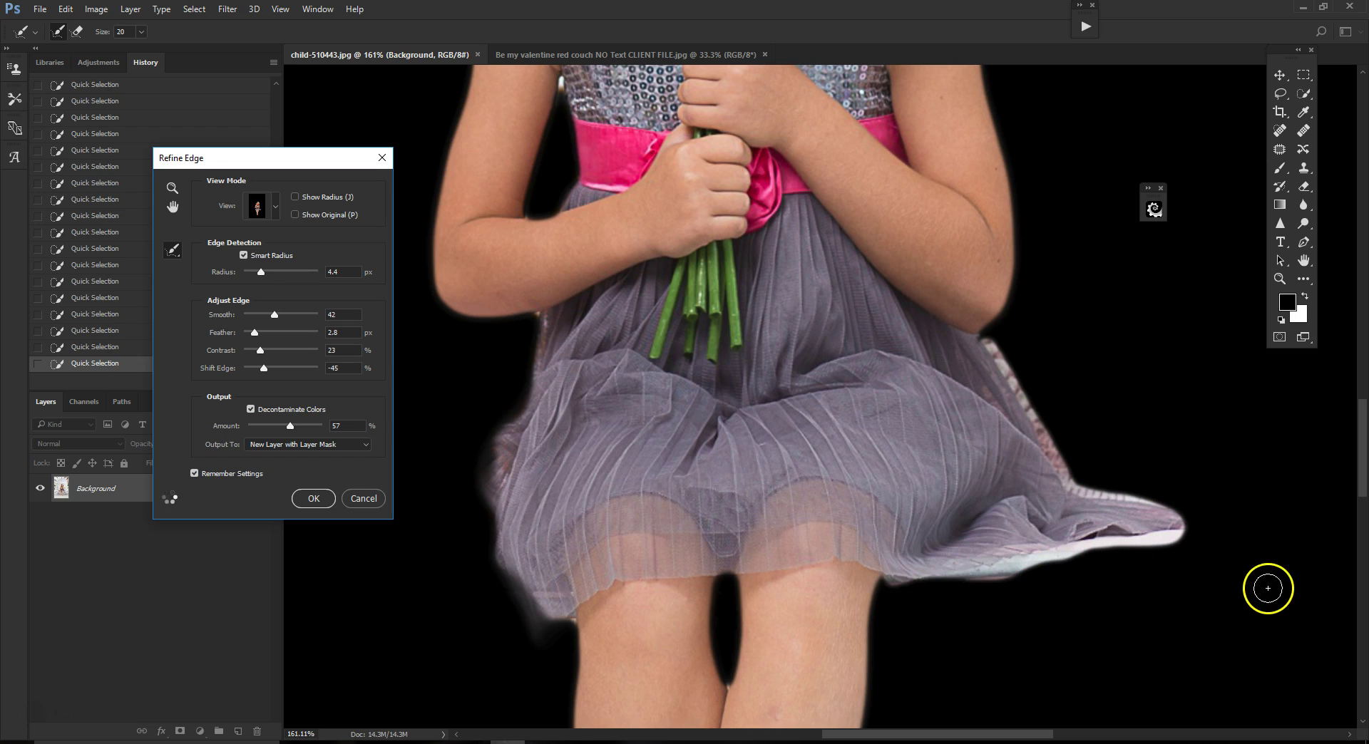
Refine the hair's outer edge once more and set the edge detection radius to 45.8 px.
left_click_drag(1366, 428, 1353, 507)
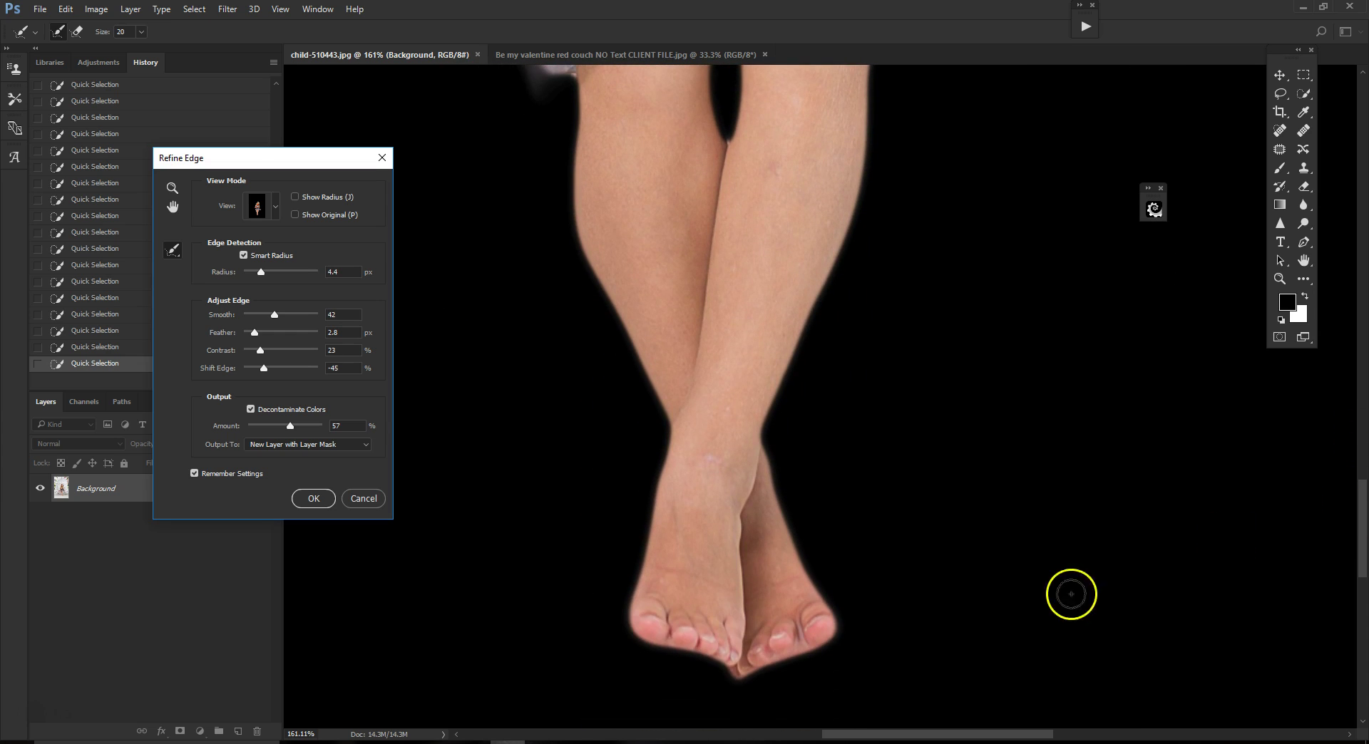
left_click_drag(1364, 519, 1362, 335)
mouse_move(937, 253)
left_mouse_down()
mouse_move(898, 205)
mouse_move(831, 174)
mouse_move(762, 175)
mouse_move(739, 200)
left_mouse_up()
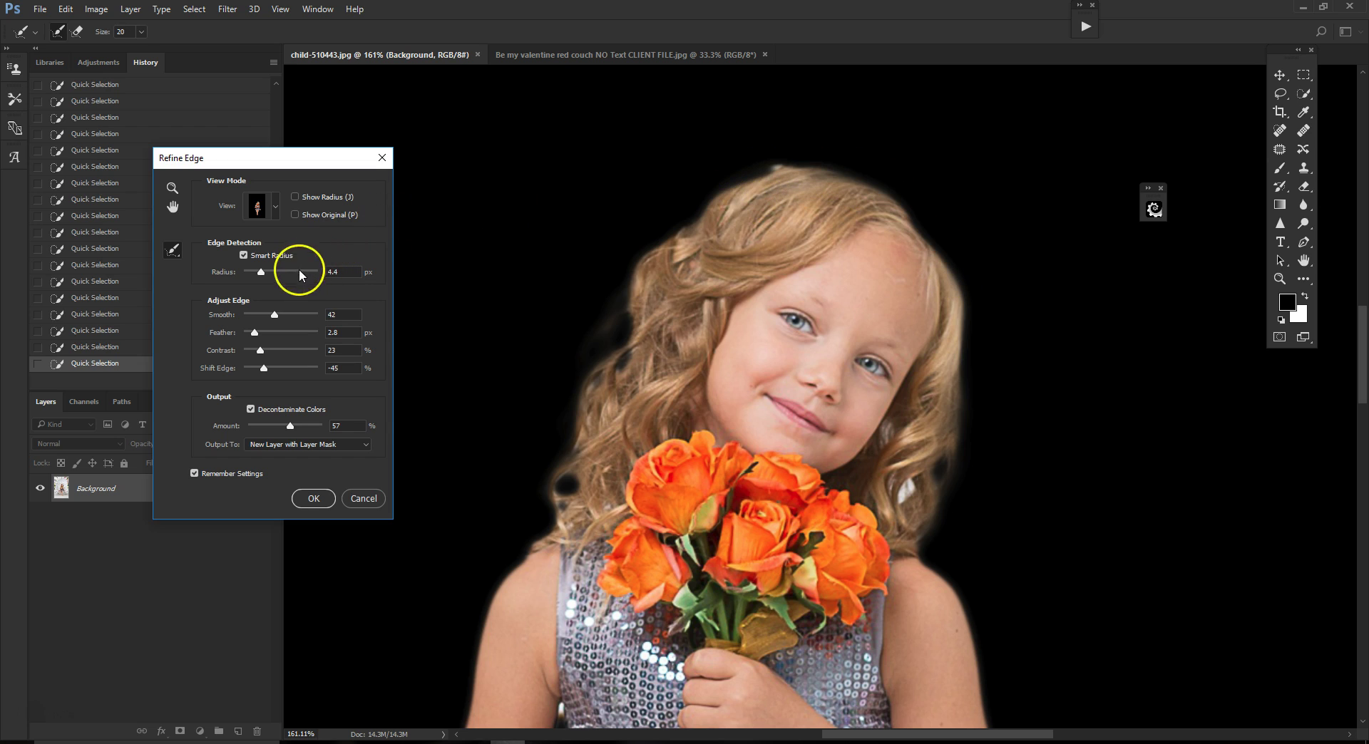
left_click_drag(263, 273, 275, 273)
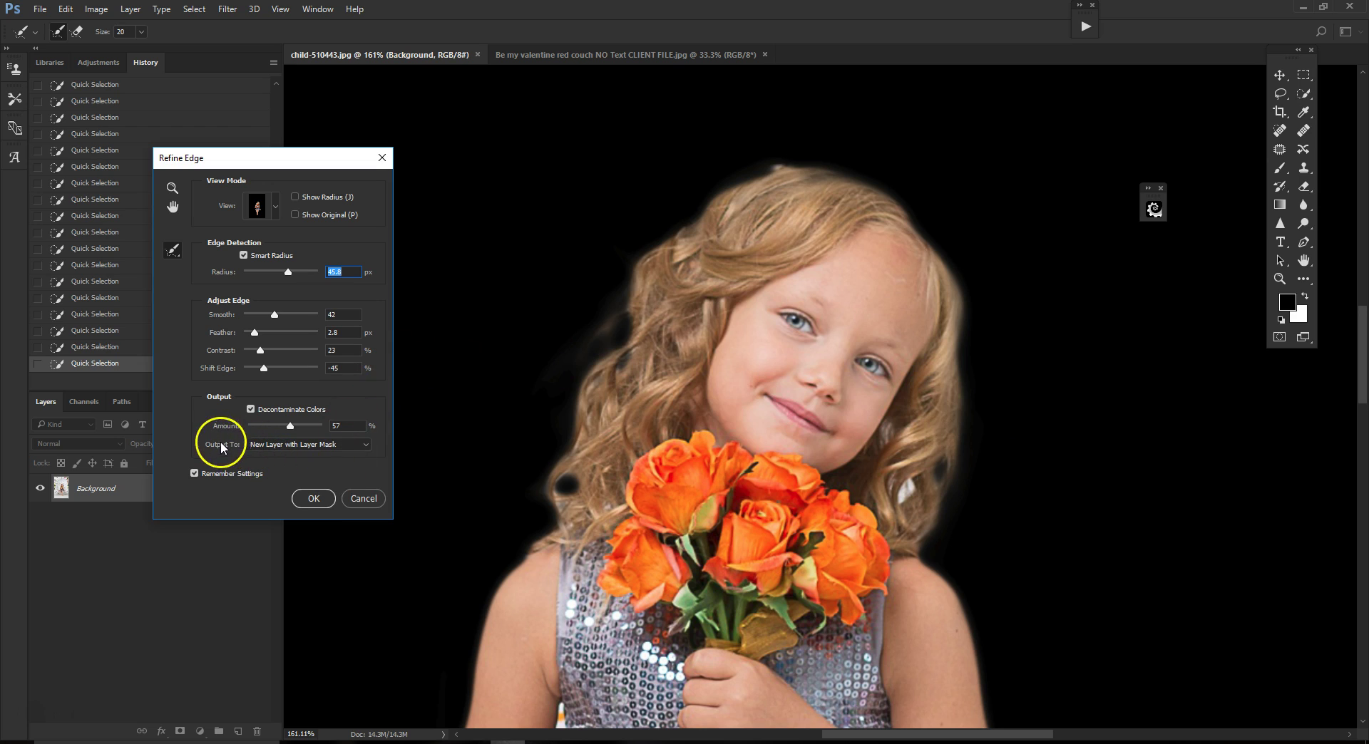
Output the refined cutout as a new layer with a layer mask.
left_click(362, 445)
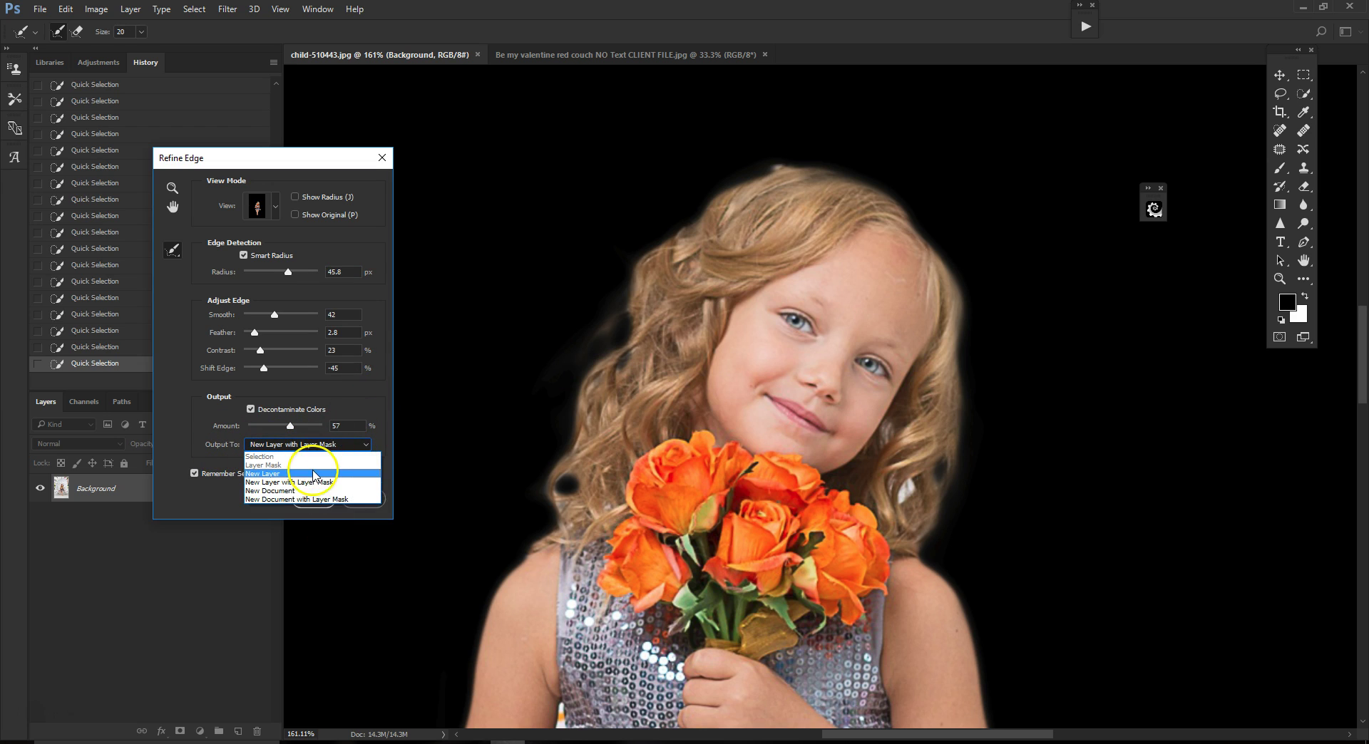
left_click(325, 482)
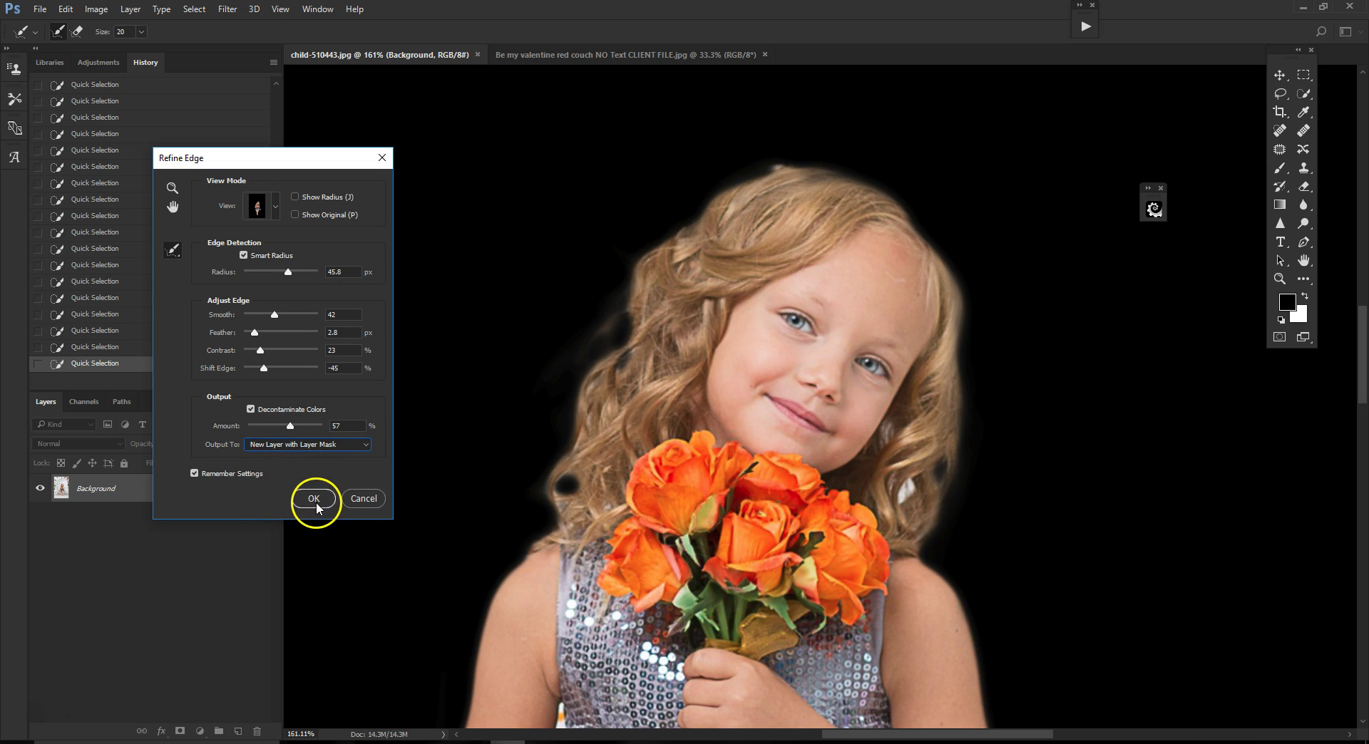
left_click(315, 499)
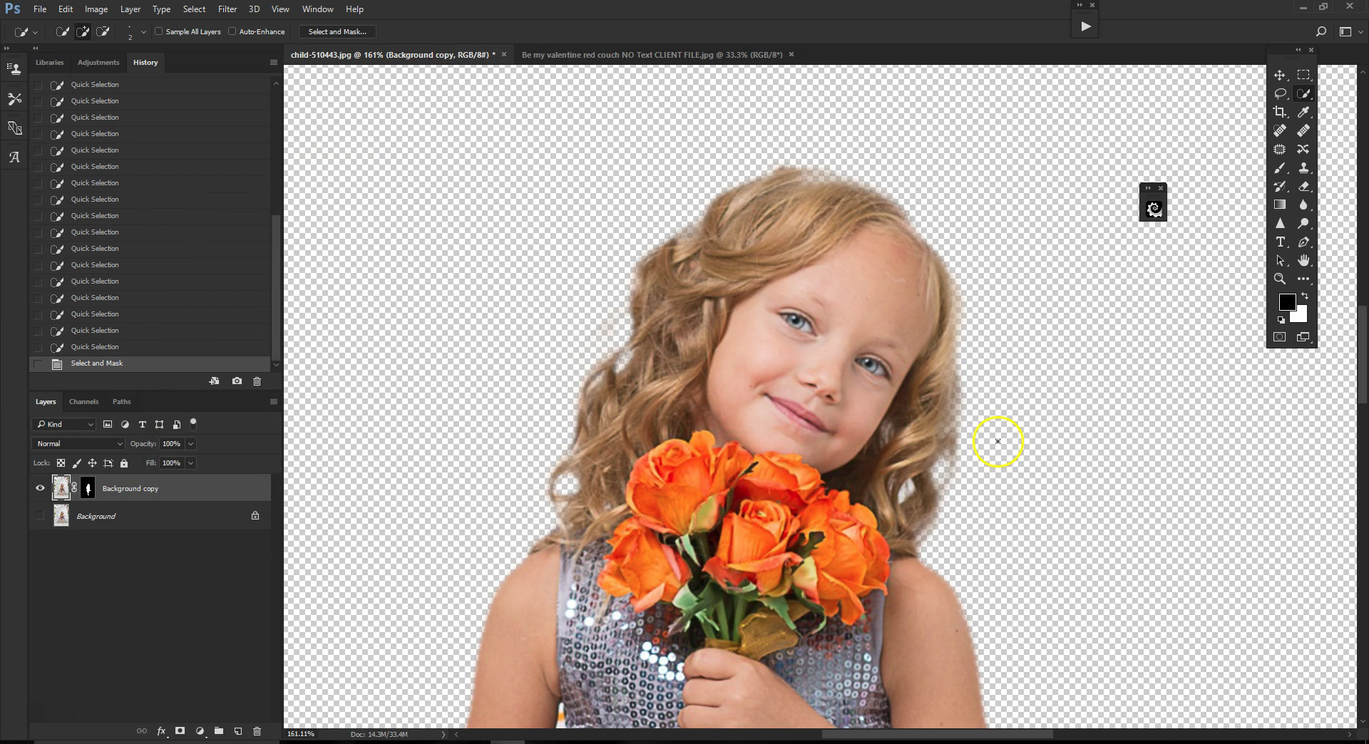
Switch to the Eraser and reduce its brush to 10 px for the white background gap in the curls beside the roses.
scroll(1182, 314, "down", 4)
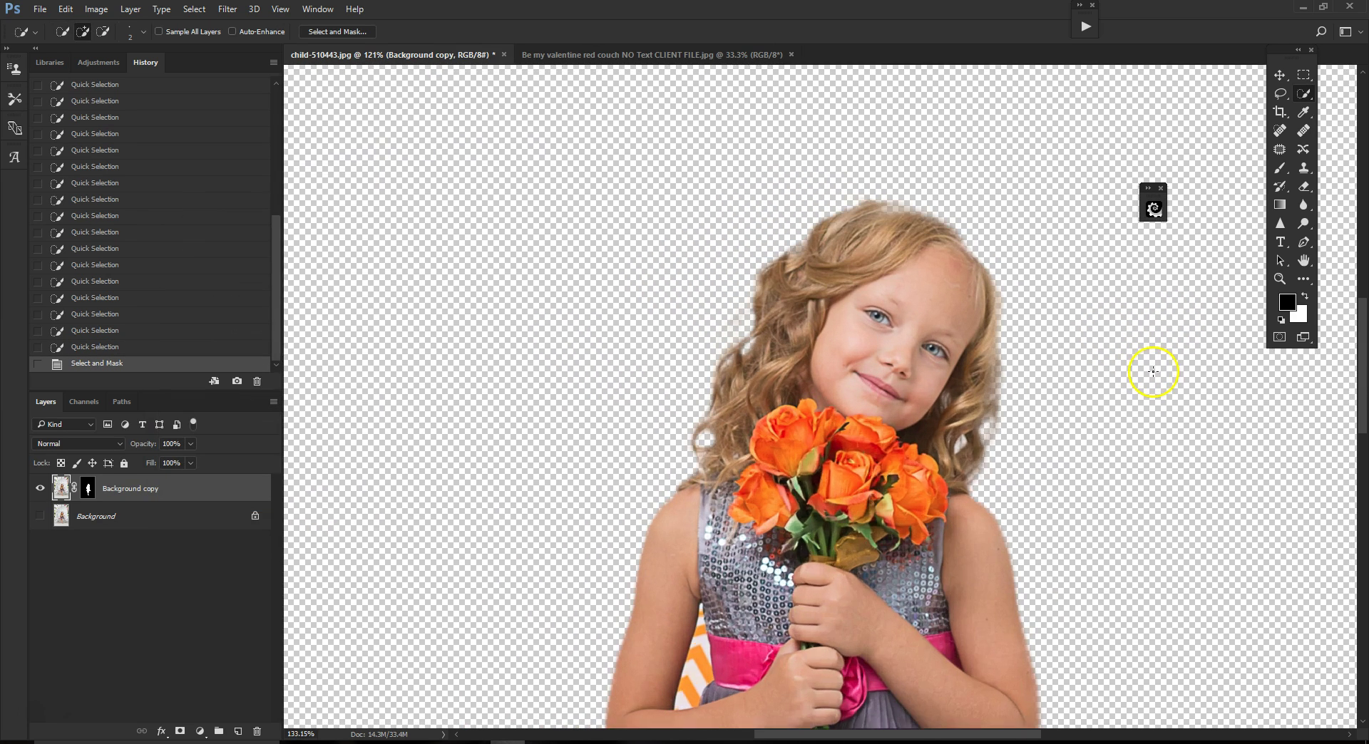
scroll(1086, 396, "down", 1)
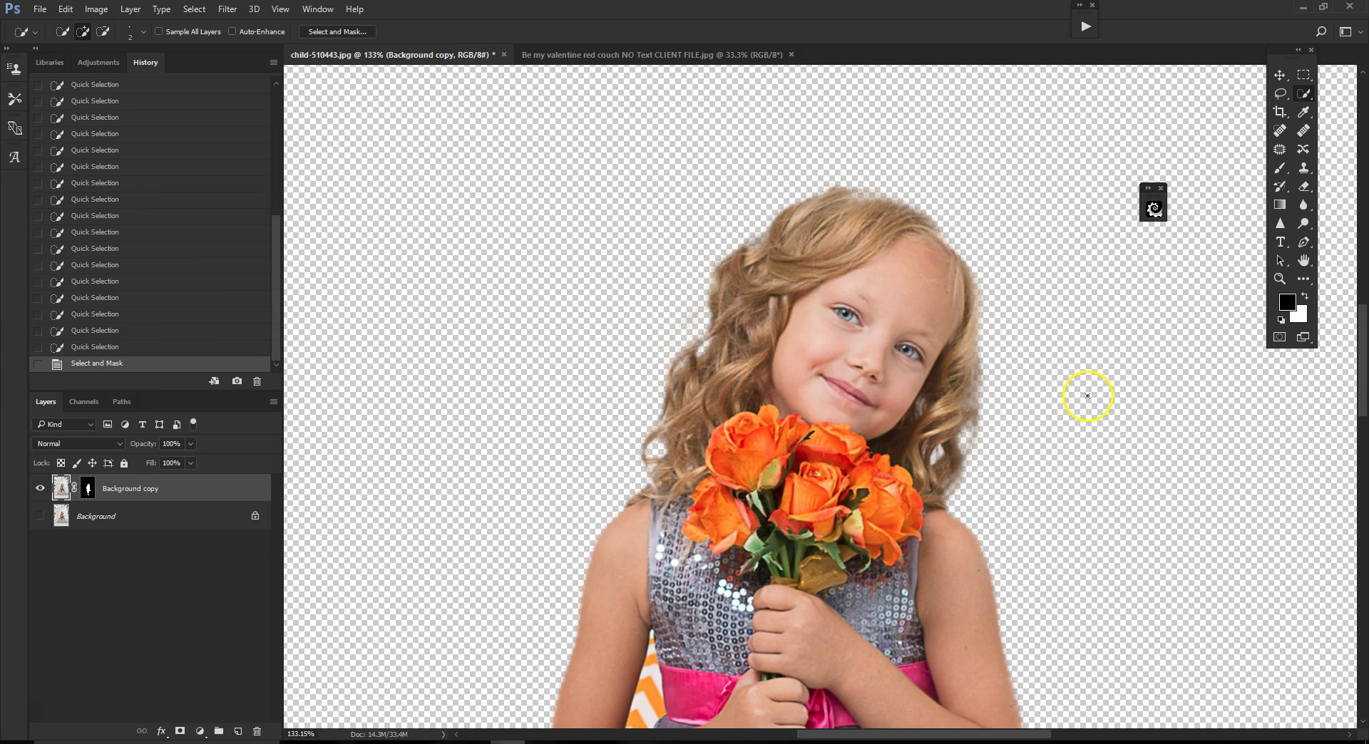
scroll(1276, 422, "up", 8)
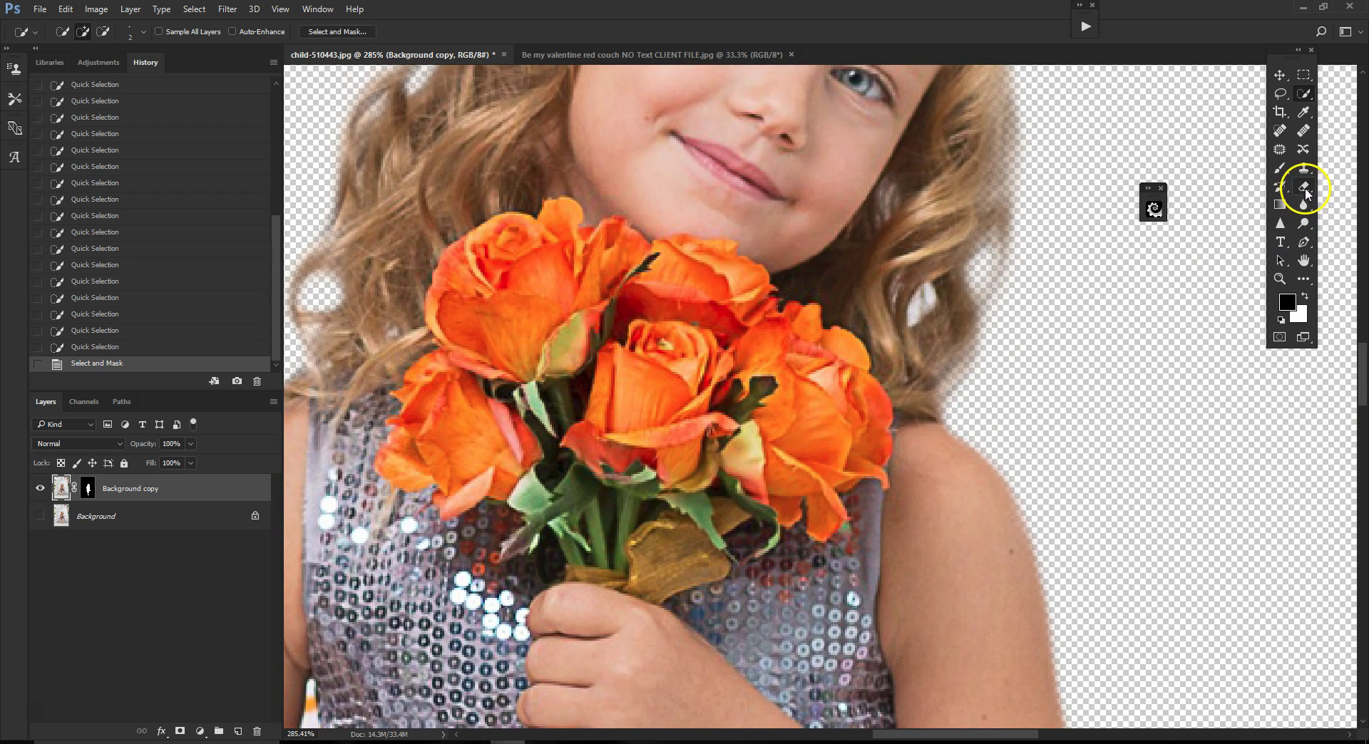
left_click(1304, 188)
key("bracketleft")
key("bracketleft")
key("bracketleft")
key("bracketleft")
key("bracketleft")
key("bracketleft")
key("bracketleft")
key("bracketleft")
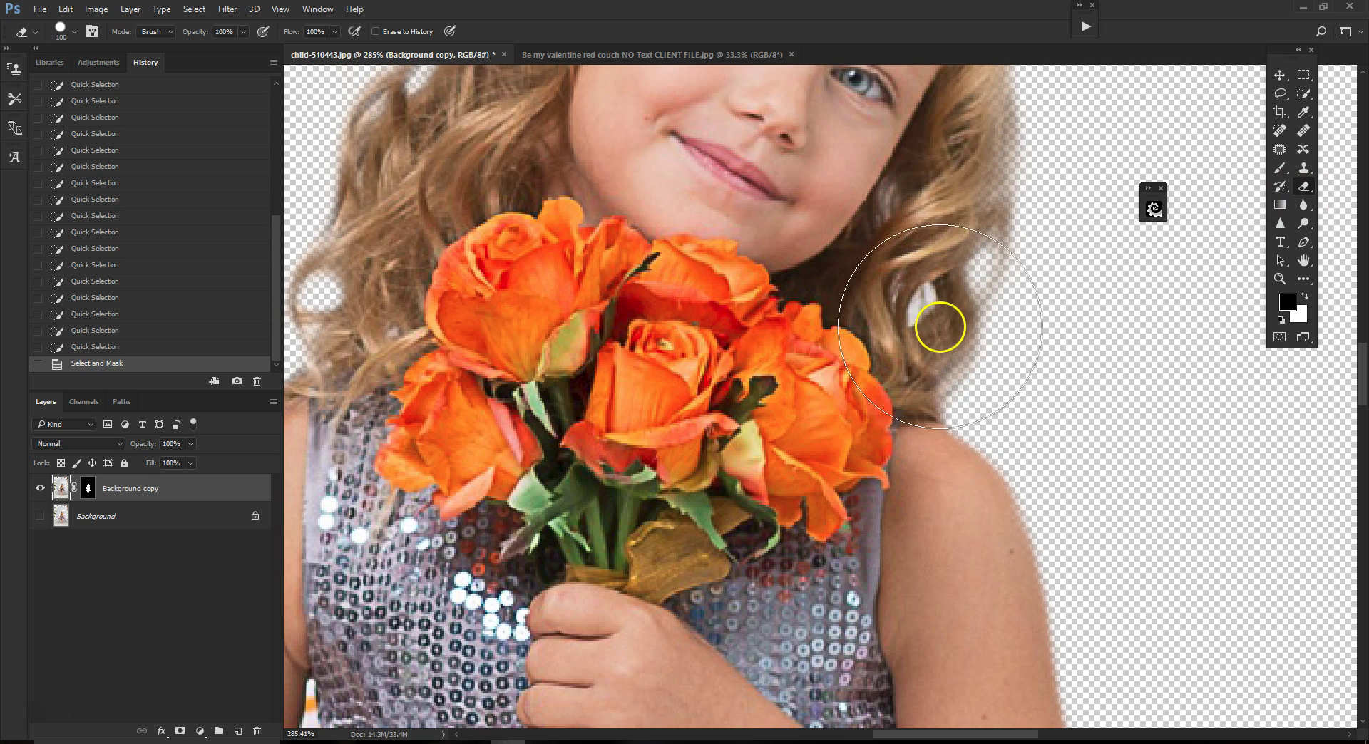
scroll(892, 319, "up", 3)
key("bracketleft")
key("bracketleft")
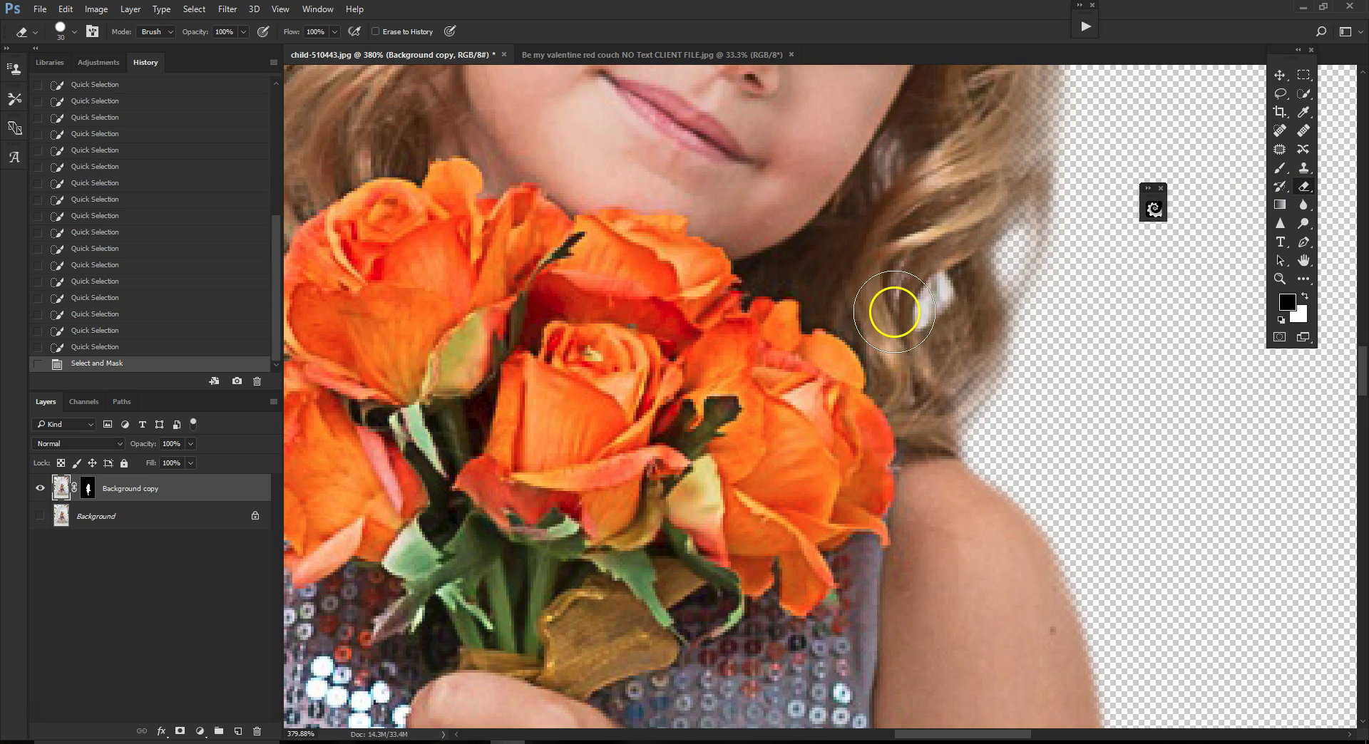
key("bracketleft")
left_click_drag(895, 312, 918, 307)
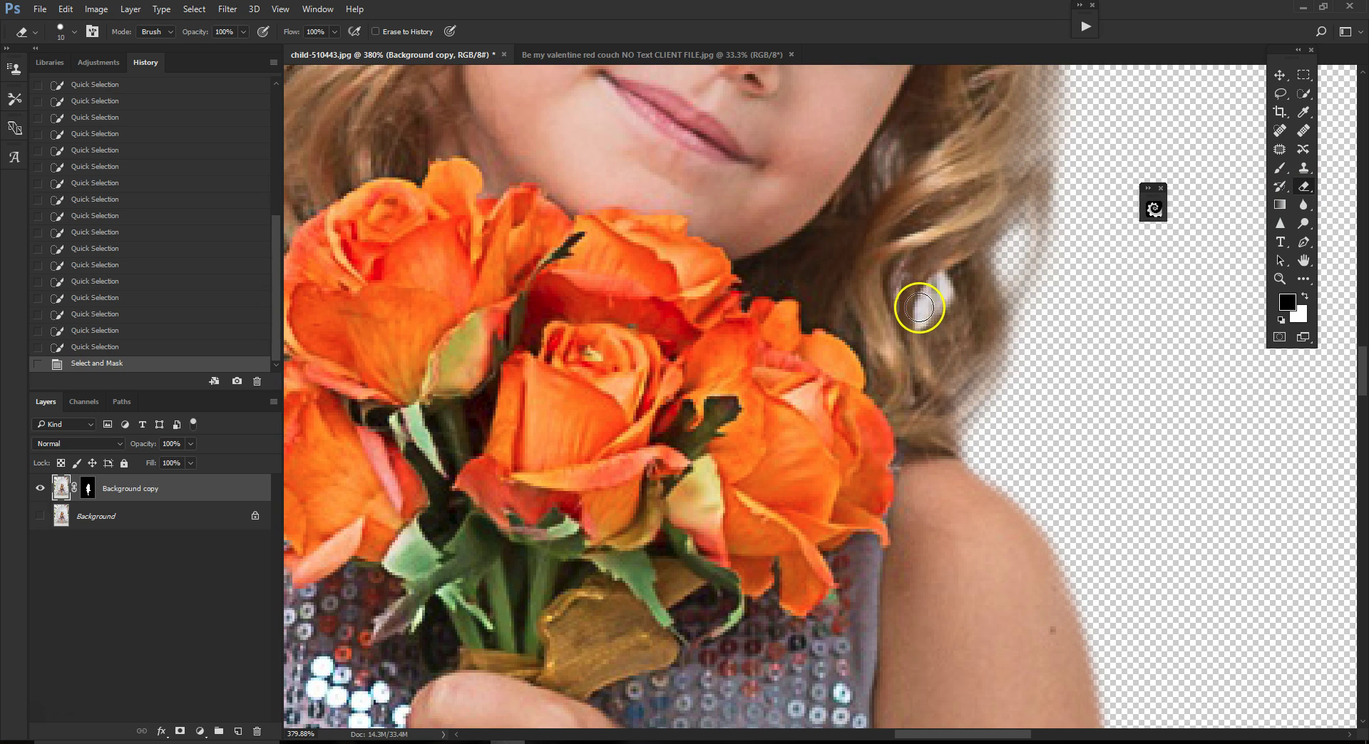
Set the eraser opacity to 29% and fade out the white background gap within the curls on the right side.
left_click(245, 33)
left_click_drag(245, 57, 193, 52)
left_click_drag(925, 298, 924, 305)
left_click(70, 13)
left_click(192, 54)
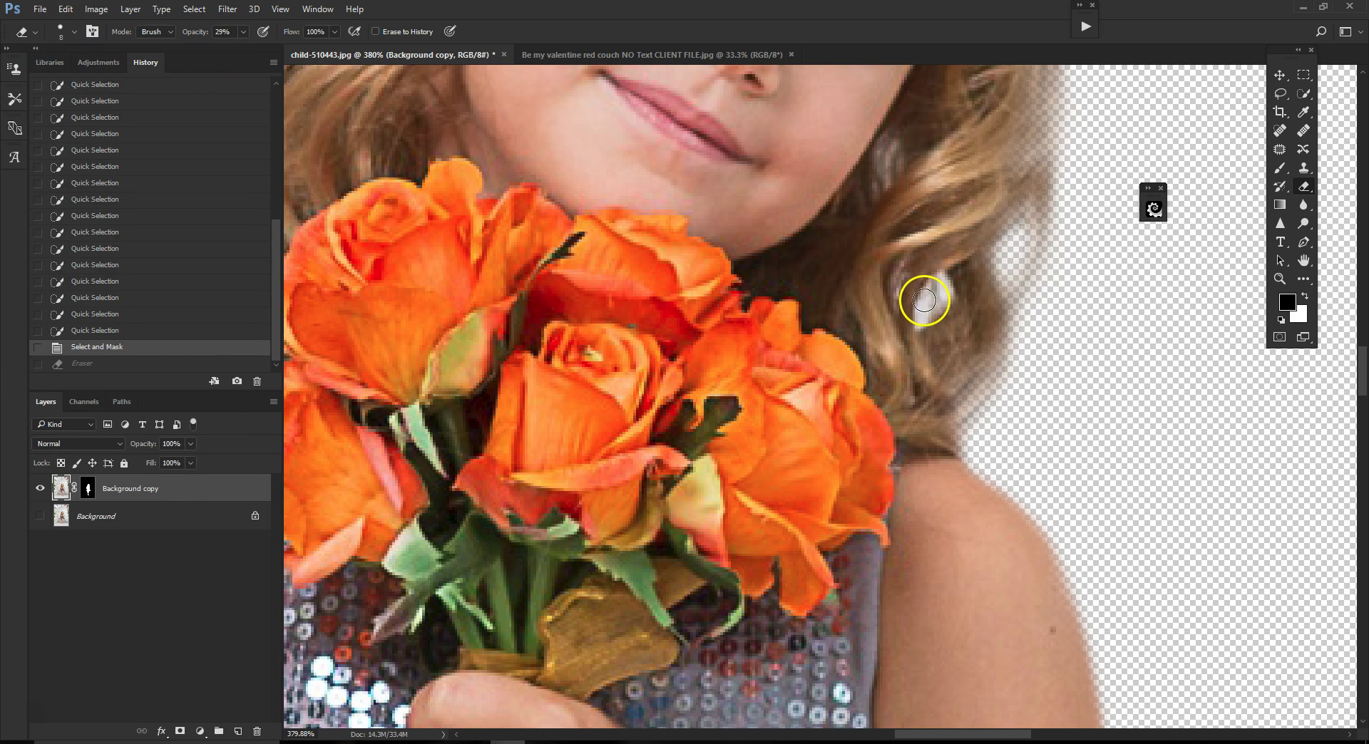
mouse_move(926, 298)
left_mouse_down()
mouse_move(926, 312)
mouse_move(943, 286)
mouse_move(1036, 285)
left_mouse_up()
left_click(943, 286)
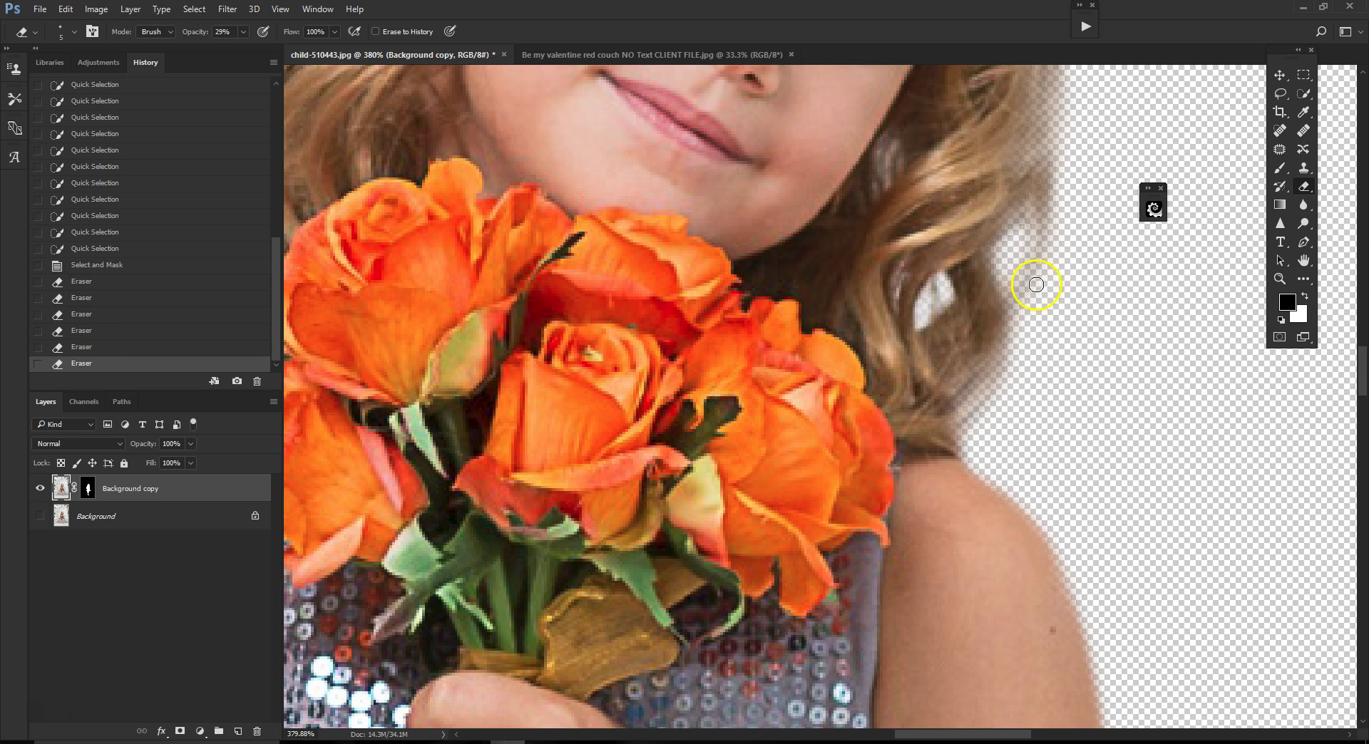
Erase the leftover background speck within the curls on the left side, just above the shoulder and roses.
left_click_drag(1363, 367, 1363, 335)
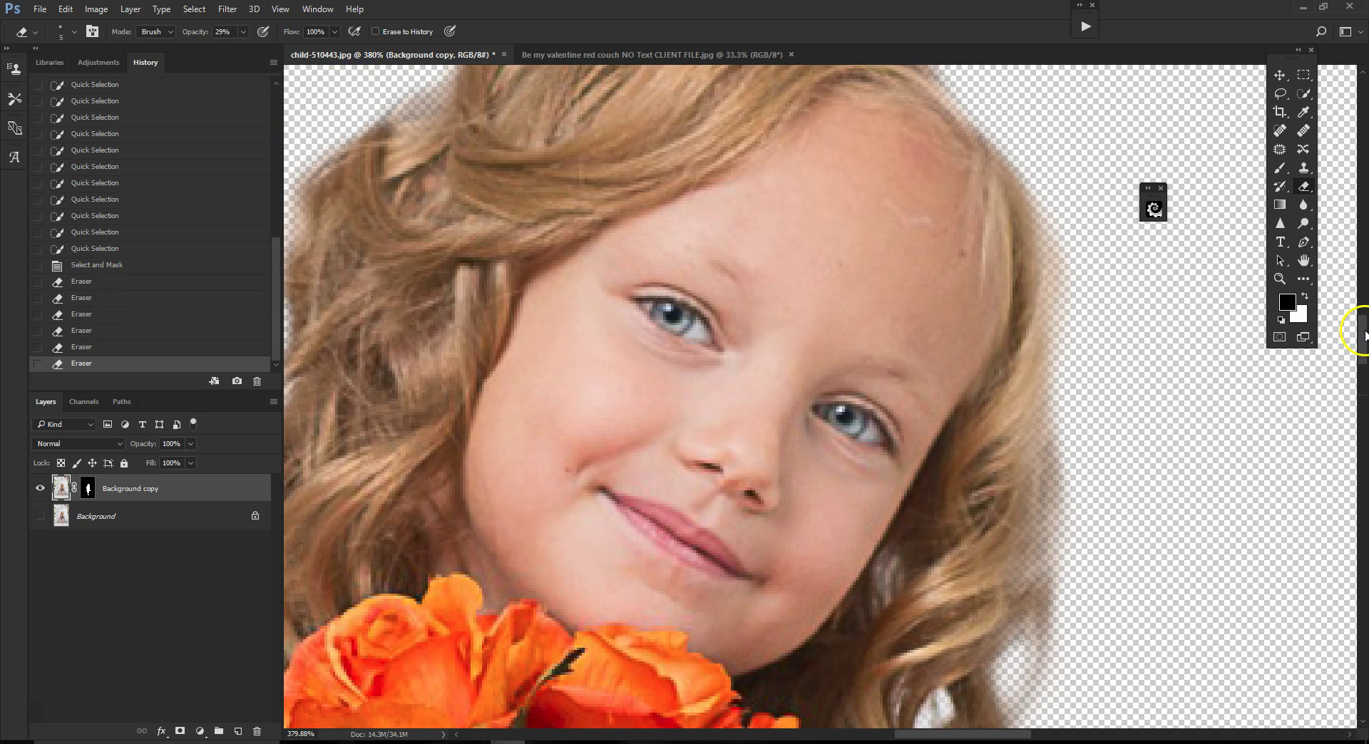
left_click_drag(960, 737, 908, 735)
left_click_drag(1360, 346, 1361, 367)
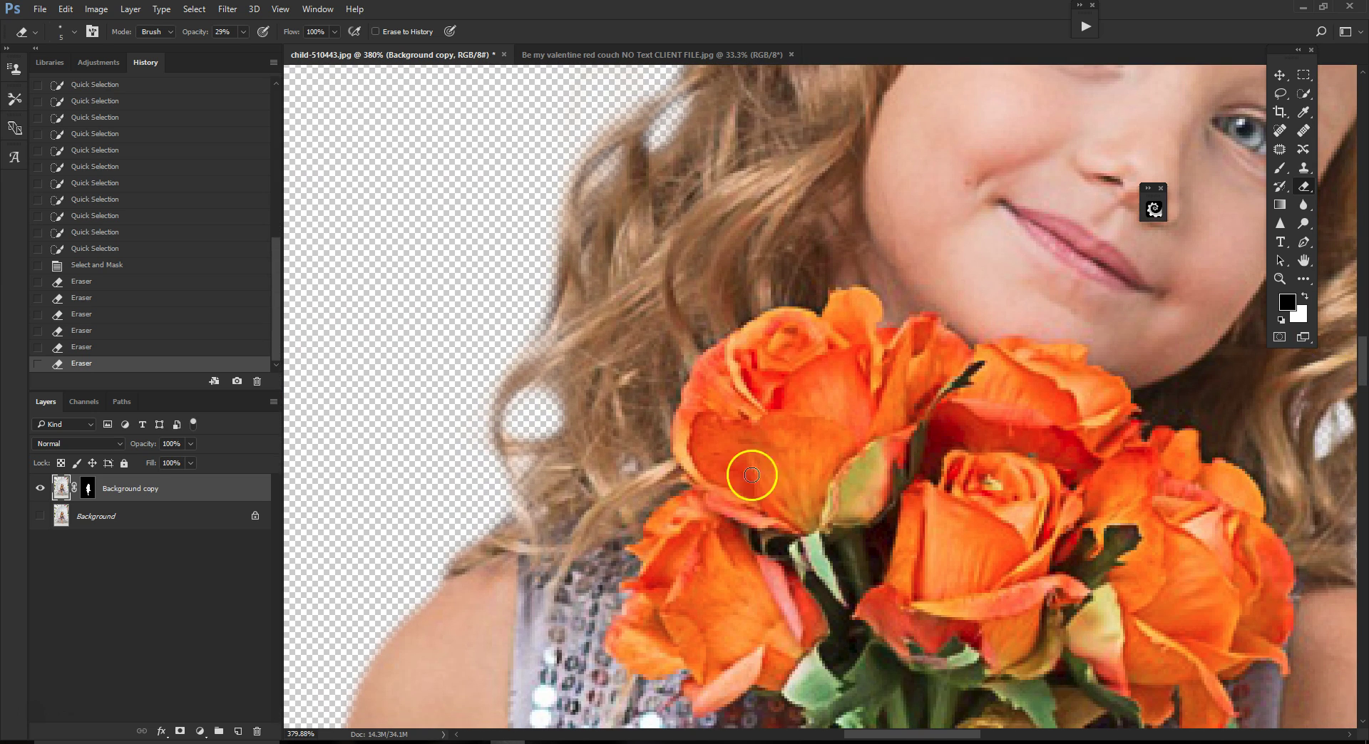
left_click_drag(633, 467, 631, 468)
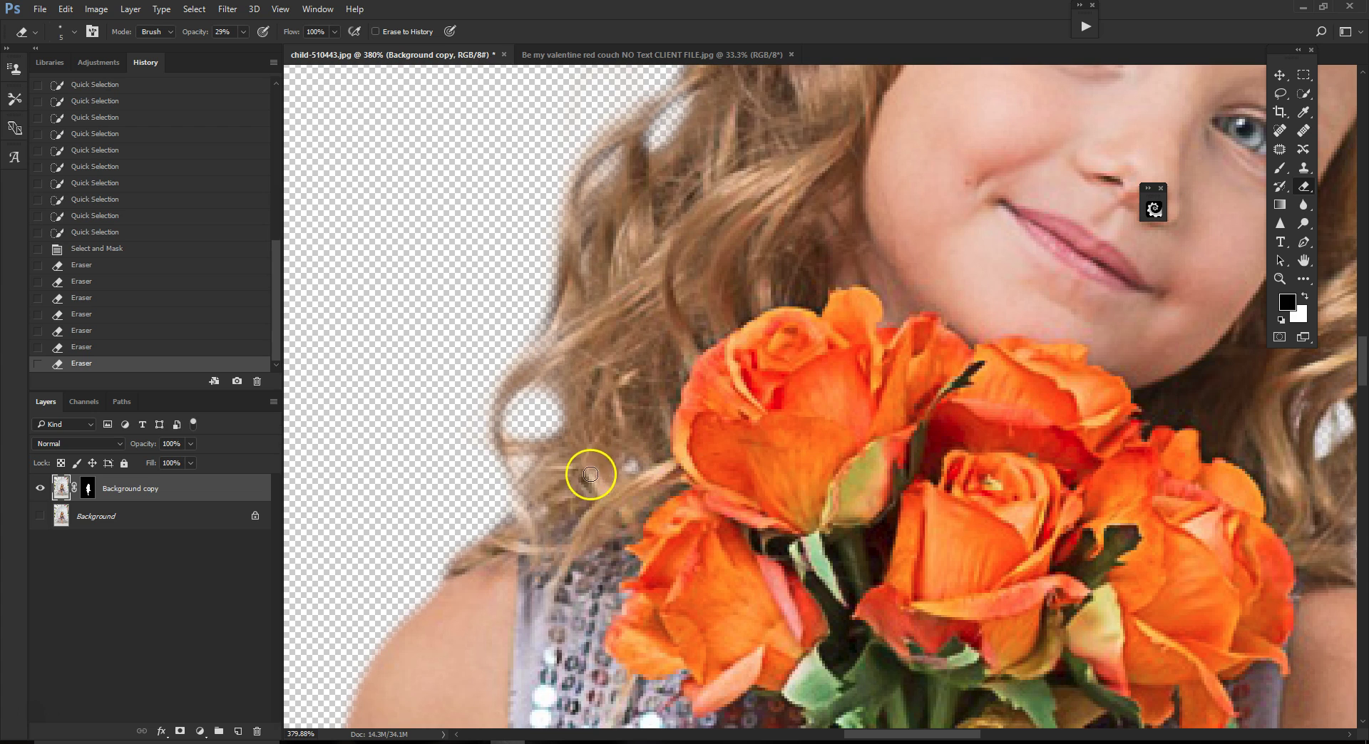
Paint white on the layer mask with a 10 px brush at 100% opacity to restore the hair's edge from the crown down the right side.
left_click_drag(1361, 376, 1361, 344)
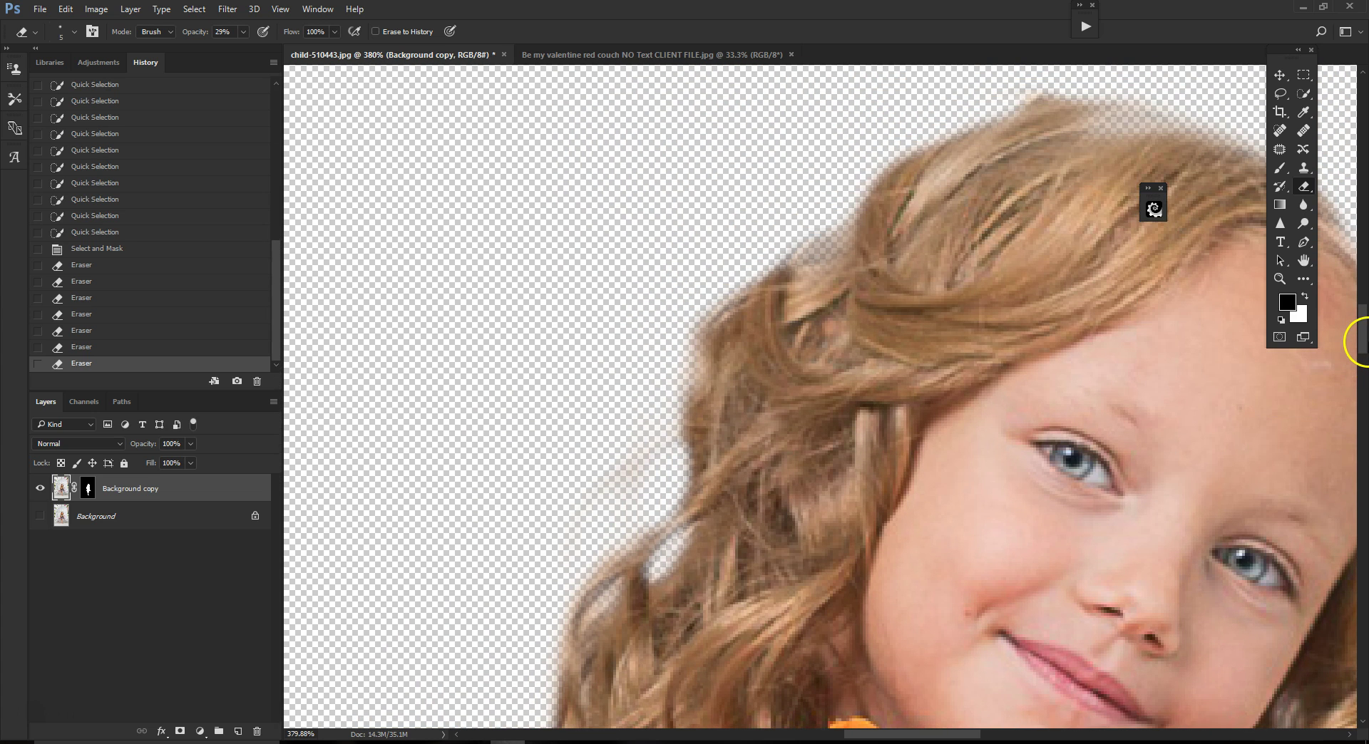
left_click_drag(864, 734, 909, 713)
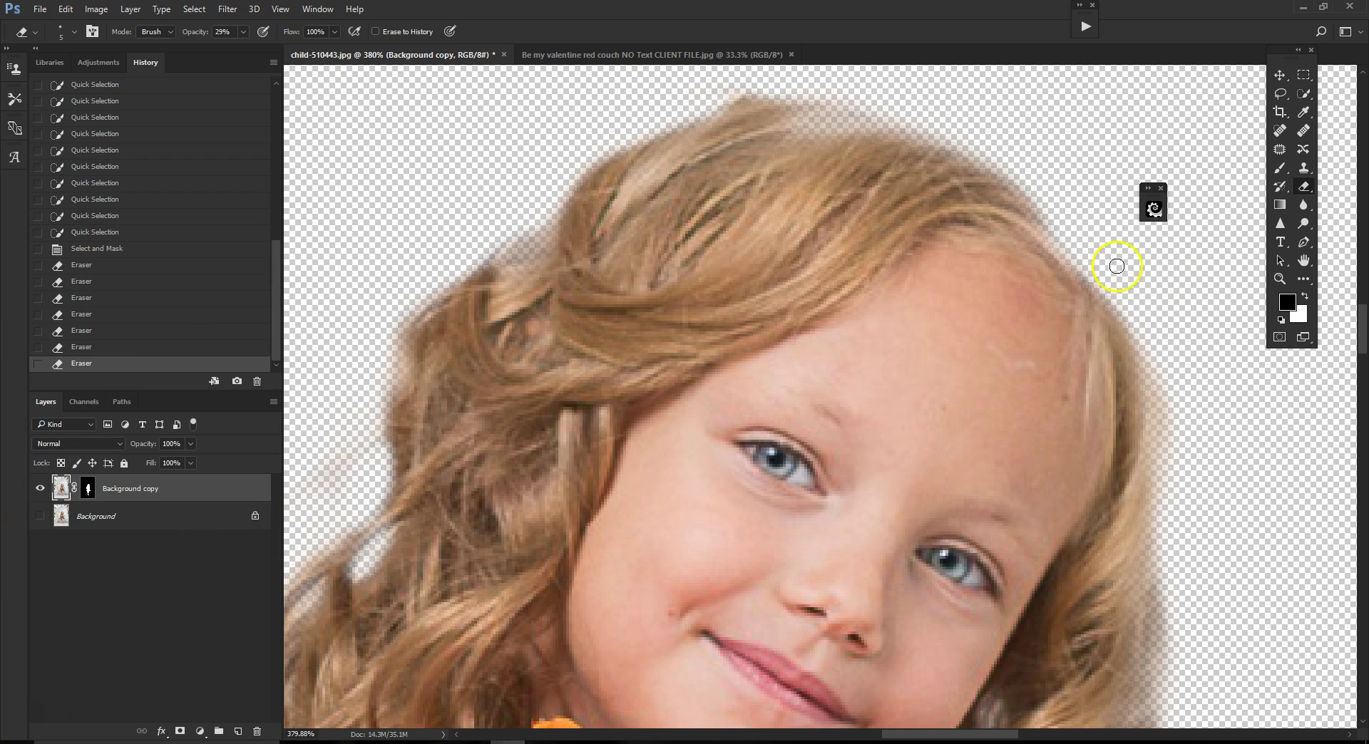
left_click(1281, 168)
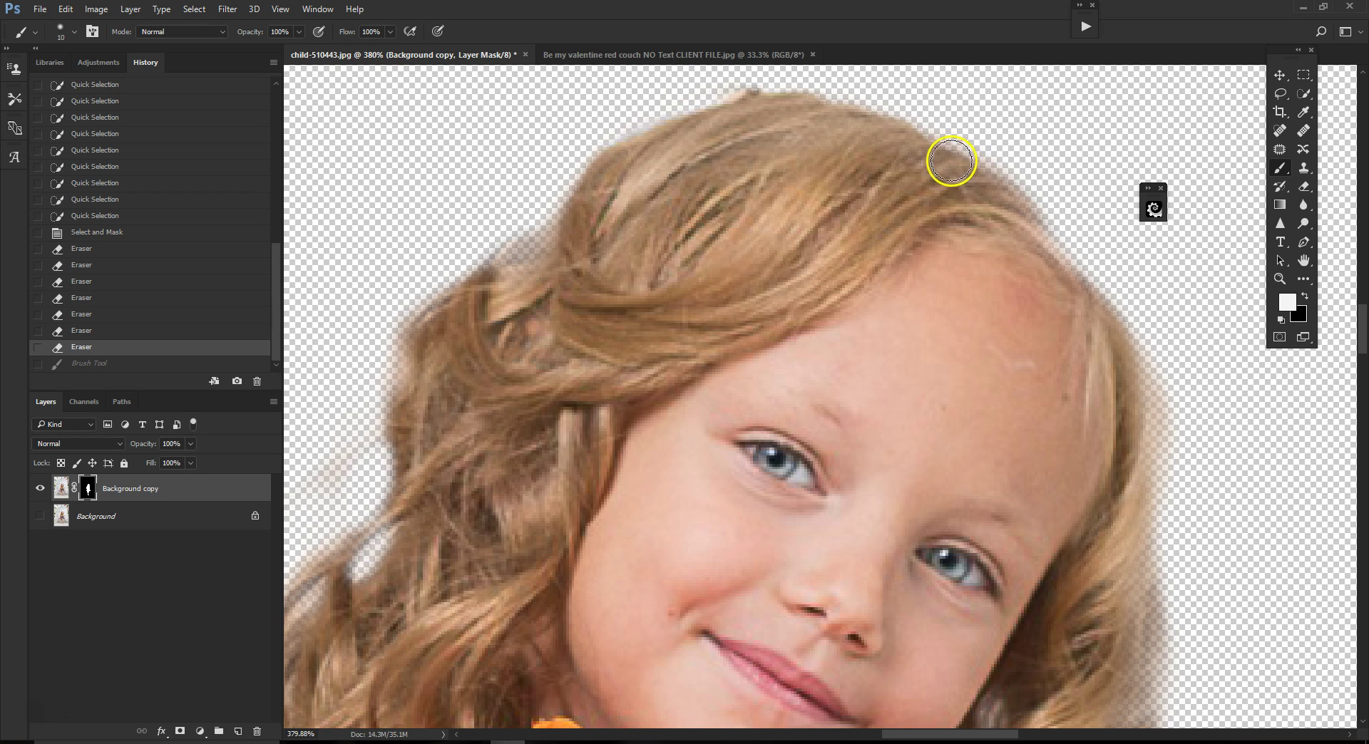
mouse_move(1072, 251)
left_mouse_down()
mouse_move(1138, 369)
mouse_move(1149, 418)
mouse_move(1135, 533)
left_mouse_up()
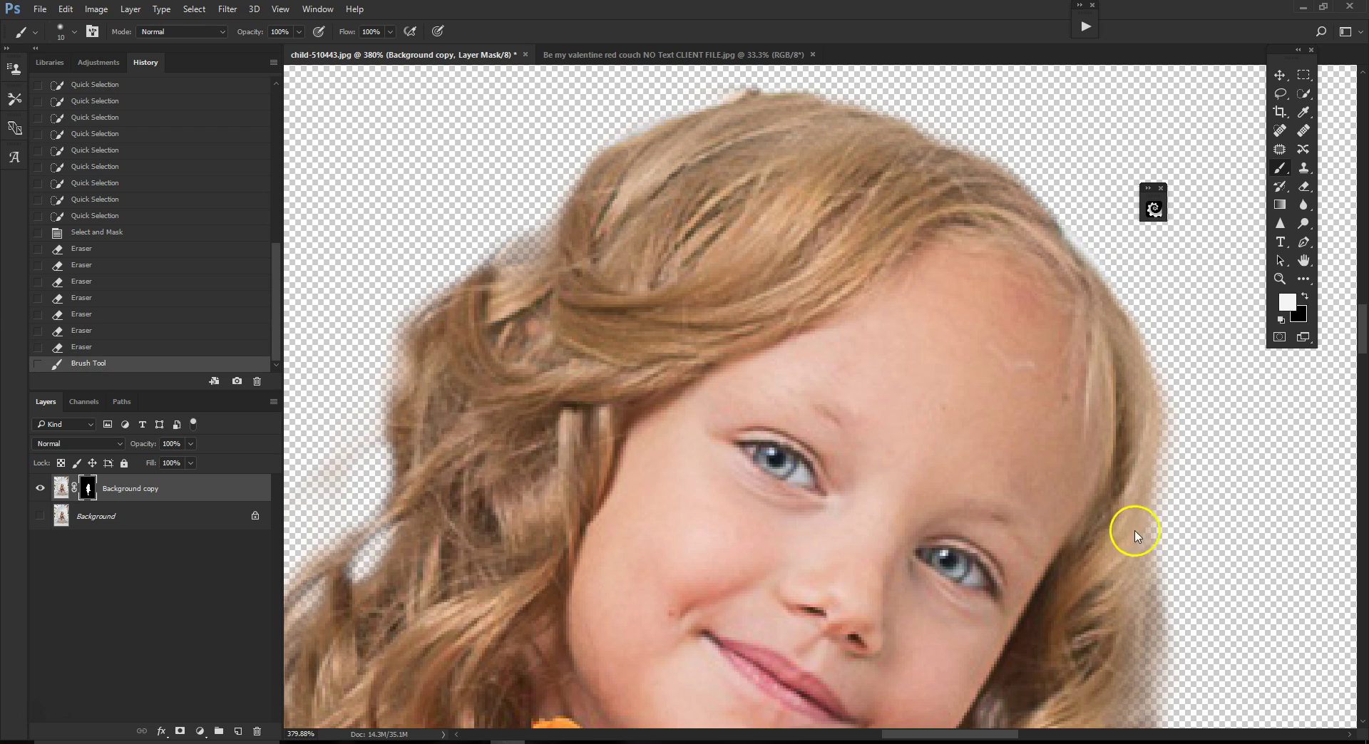
left_click_drag(1363, 341, 1363, 355)
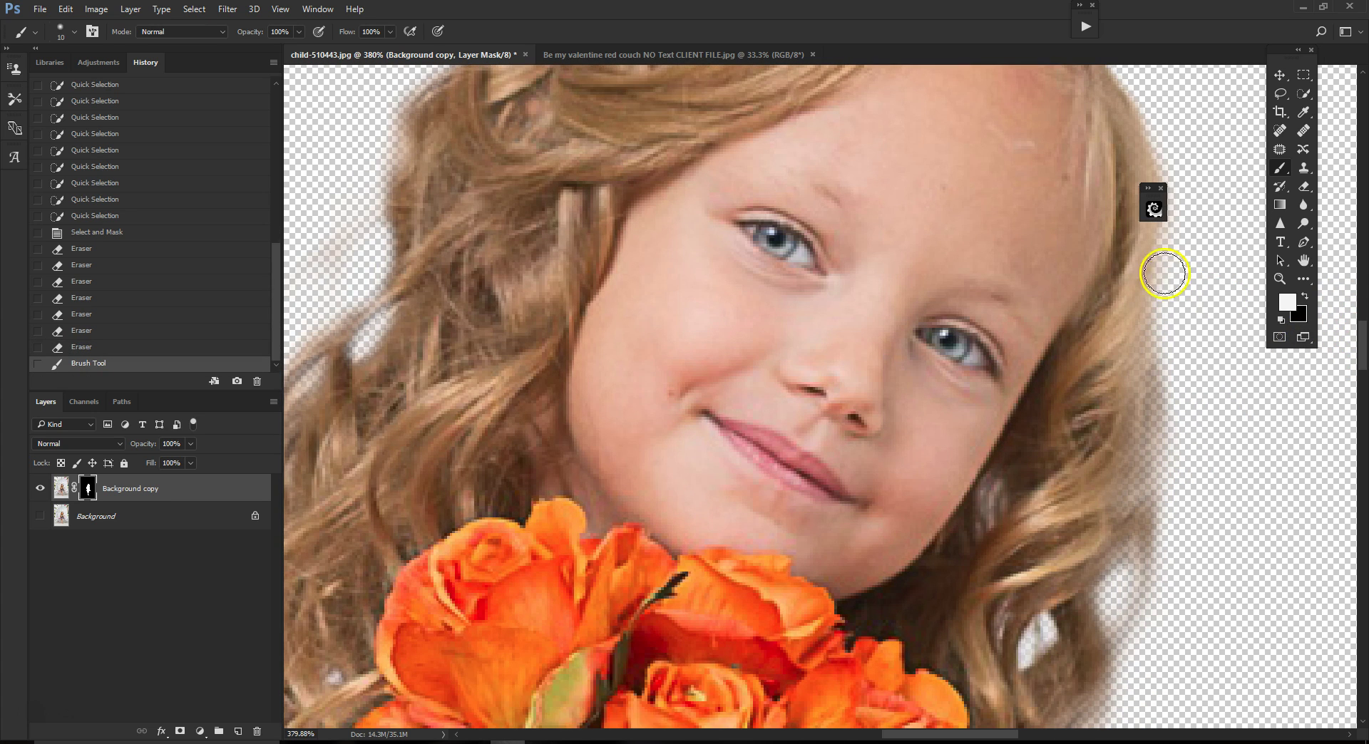
mouse_move(1131, 314)
left_mouse_down()
mouse_move(1121, 384)
mouse_move(1147, 339)
mouse_move(1129, 426)
left_mouse_up()
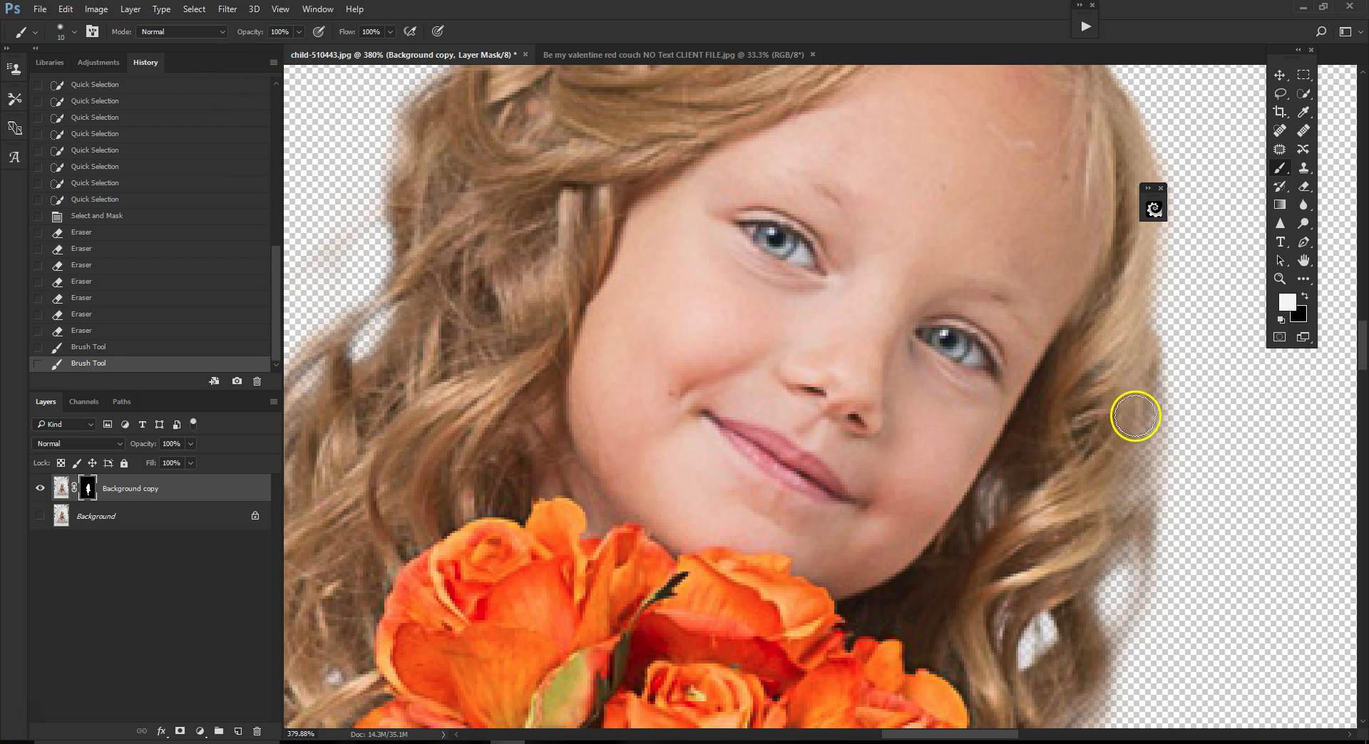
Set the brush opacity to 40% and paint back the soft outer curls on the right side of the face.
left_click(297, 33)
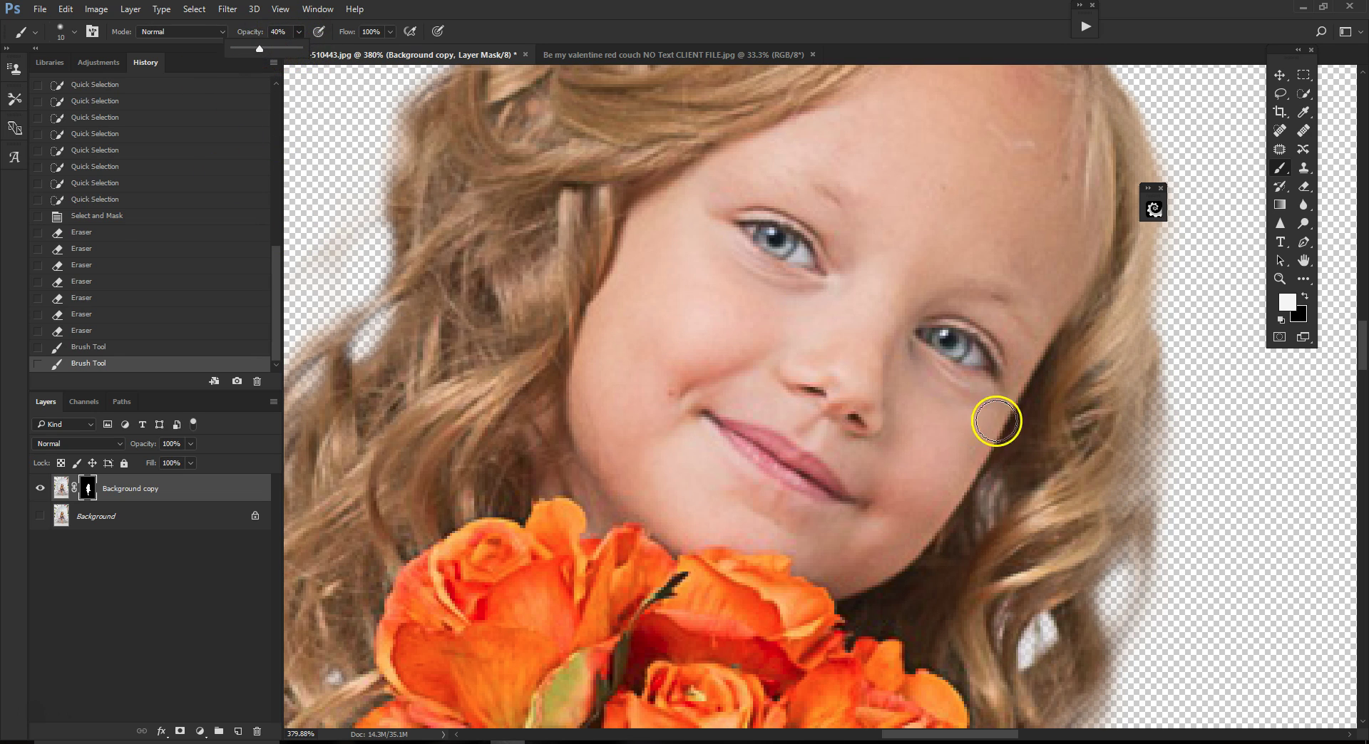
mouse_move(1155, 364)
left_mouse_down()
mouse_move(1138, 619)
mouse_move(1083, 617)
mouse_move(1067, 517)
left_mouse_up()
mouse_move(1107, 377)
left_mouse_down()
mouse_move(1136, 354)
mouse_move(1145, 278)
mouse_move(1128, 270)
left_mouse_up()
Reveal the loose lock on the left side and the wispy strands along the upper left edge up to the crown.
left_click_drag(913, 734, 852, 735)
mouse_move(617, 311)
left_mouse_down()
mouse_move(611, 342)
mouse_move(691, 223)
mouse_move(614, 376)
mouse_move(588, 549)
mouse_move(542, 614)
mouse_move(533, 681)
mouse_move(586, 581)
mouse_move(630, 361)
mouse_move(781, 221)
left_mouse_up()
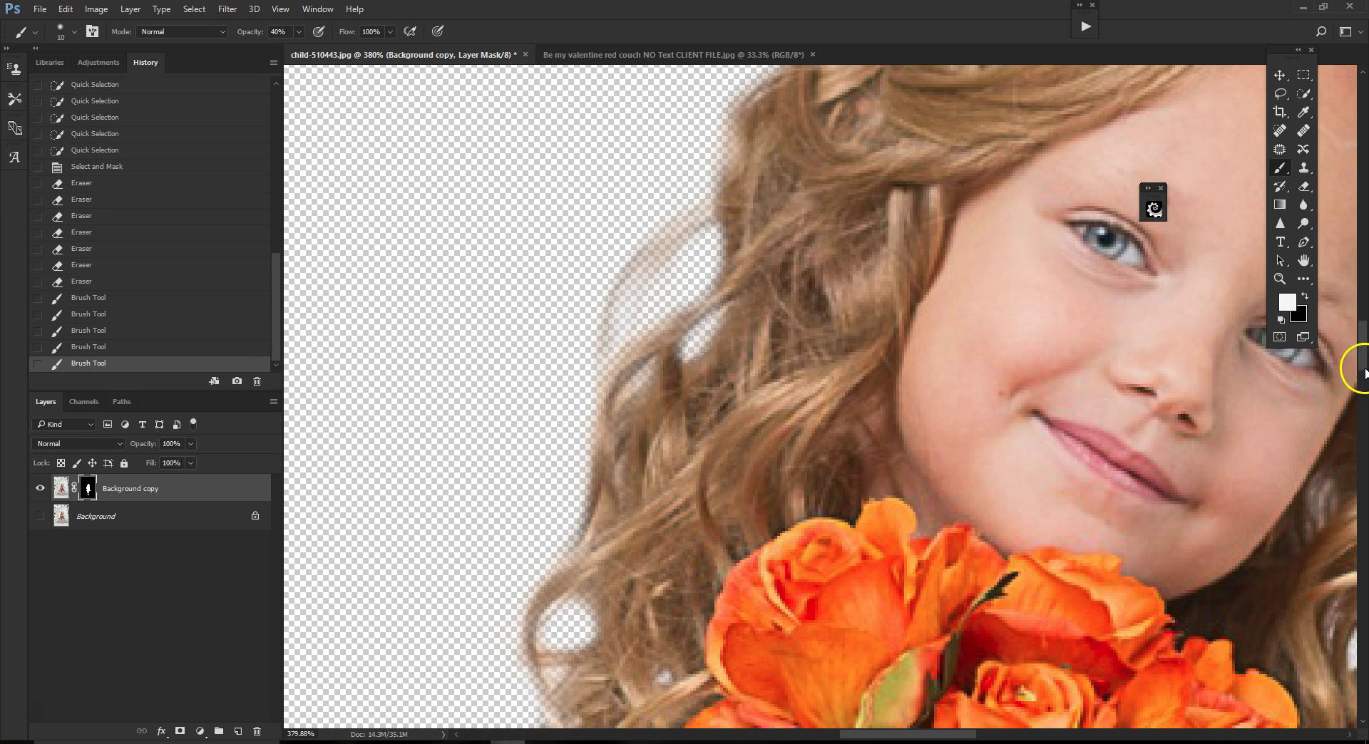
scroll(1358, 367, "up", 5)
mouse_move(822, 362)
left_mouse_down()
mouse_move(916, 280)
mouse_move(780, 400)
mouse_move(807, 371)
mouse_move(751, 388)
mouse_move(727, 457)
mouse_move(790, 396)
mouse_move(728, 454)
mouse_move(734, 487)
left_mouse_up()
mouse_move(729, 446)
left_mouse_down()
mouse_move(773, 375)
mouse_move(750, 393)
mouse_move(712, 516)
mouse_move(785, 355)
left_mouse_up()
mouse_move(965, 284)
left_mouse_down()
mouse_move(932, 245)
mouse_move(1078, 190)
mouse_move(944, 247)
mouse_move(1009, 215)
mouse_move(971, 207)
left_mouse_up()
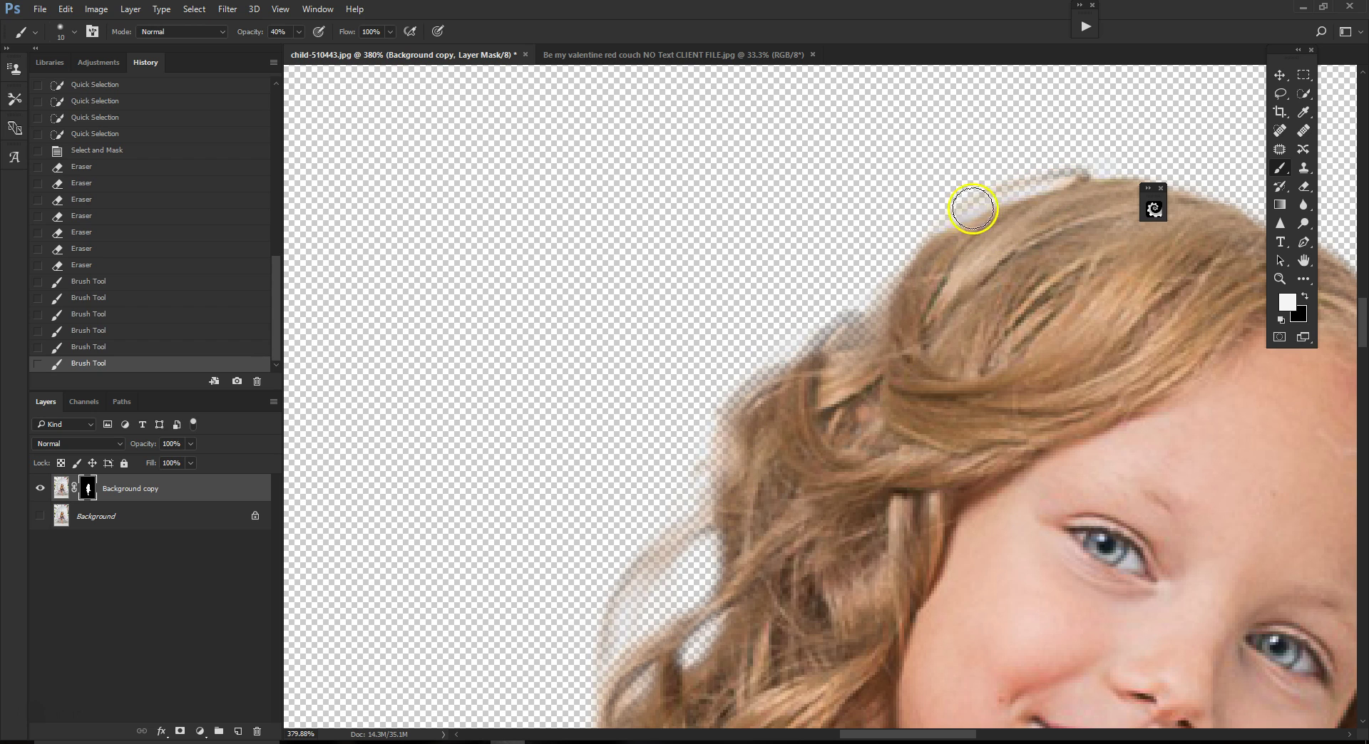
Restore more of the hair's right edge on the mask, including the curl ends just above the shoulder.
scroll(1094, 367, "down", 2)
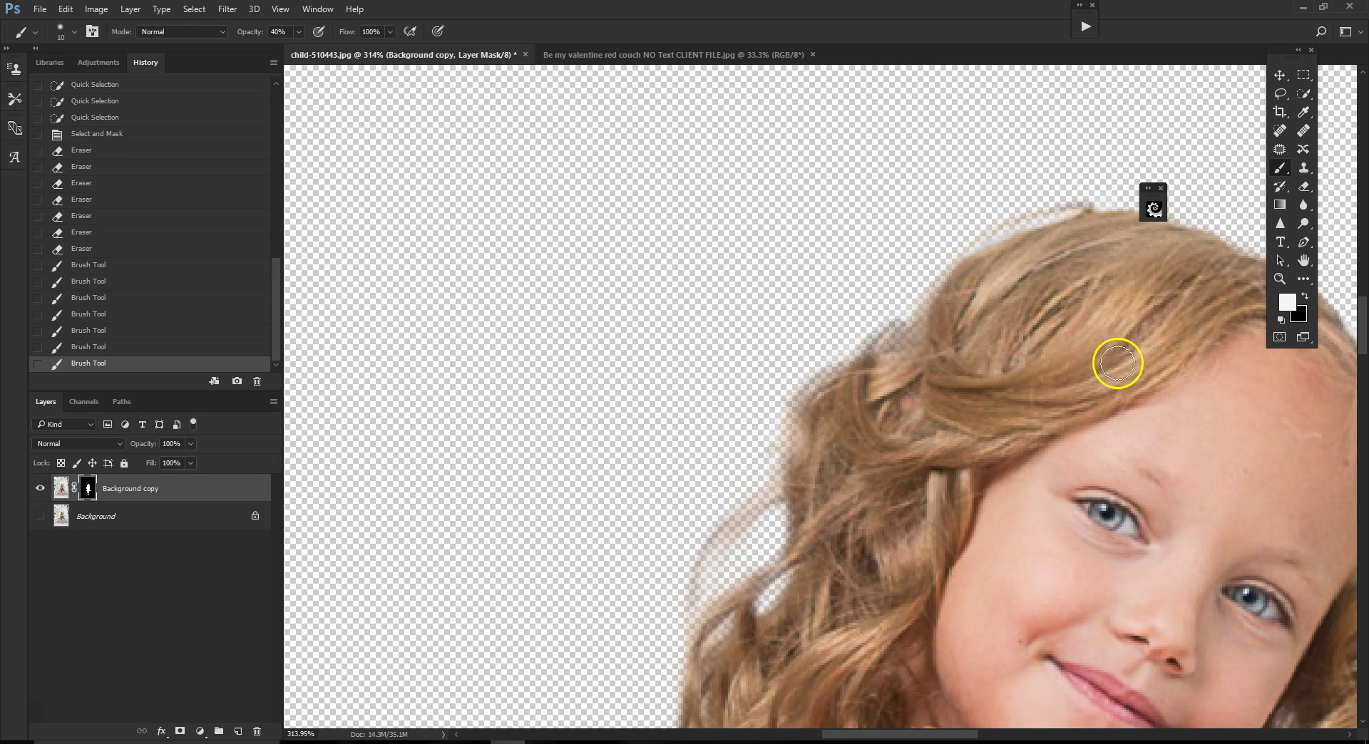
left_click_drag(967, 734, 1015, 734)
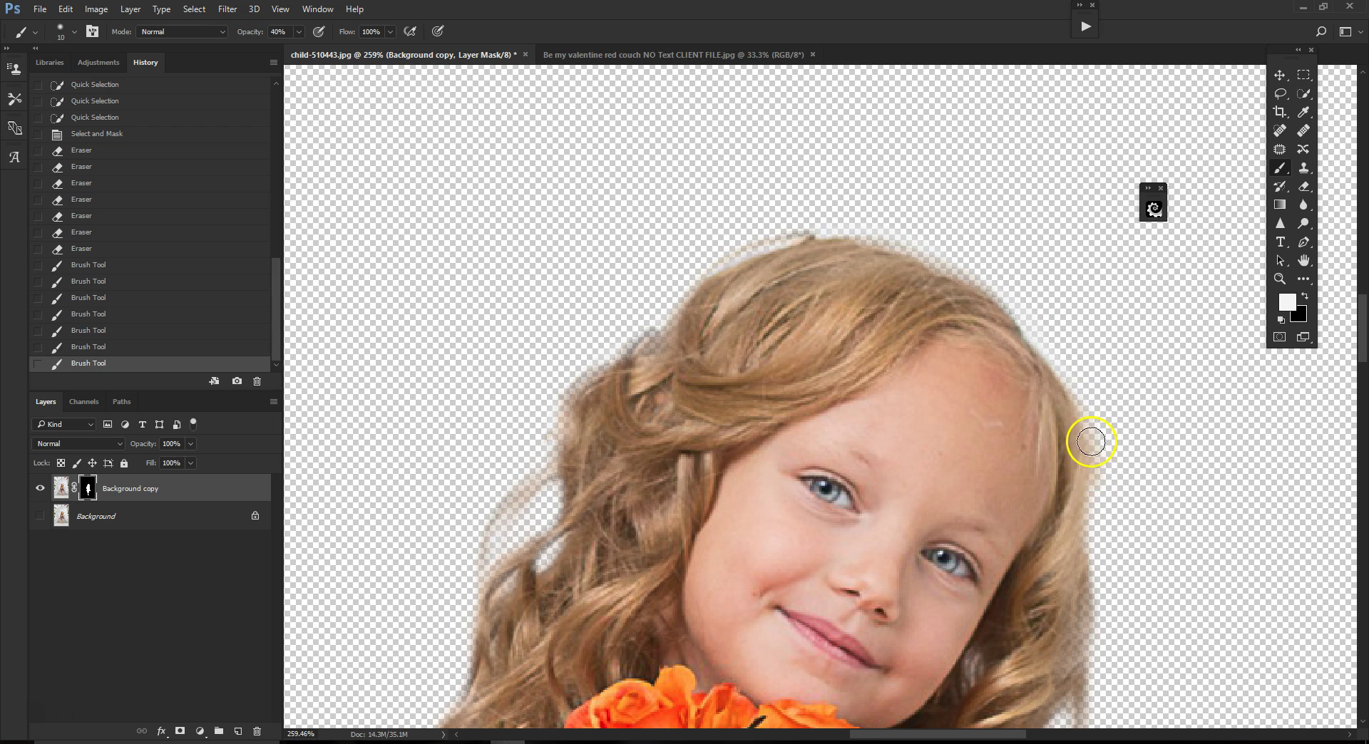
left_click_drag(1085, 562, 1094, 613)
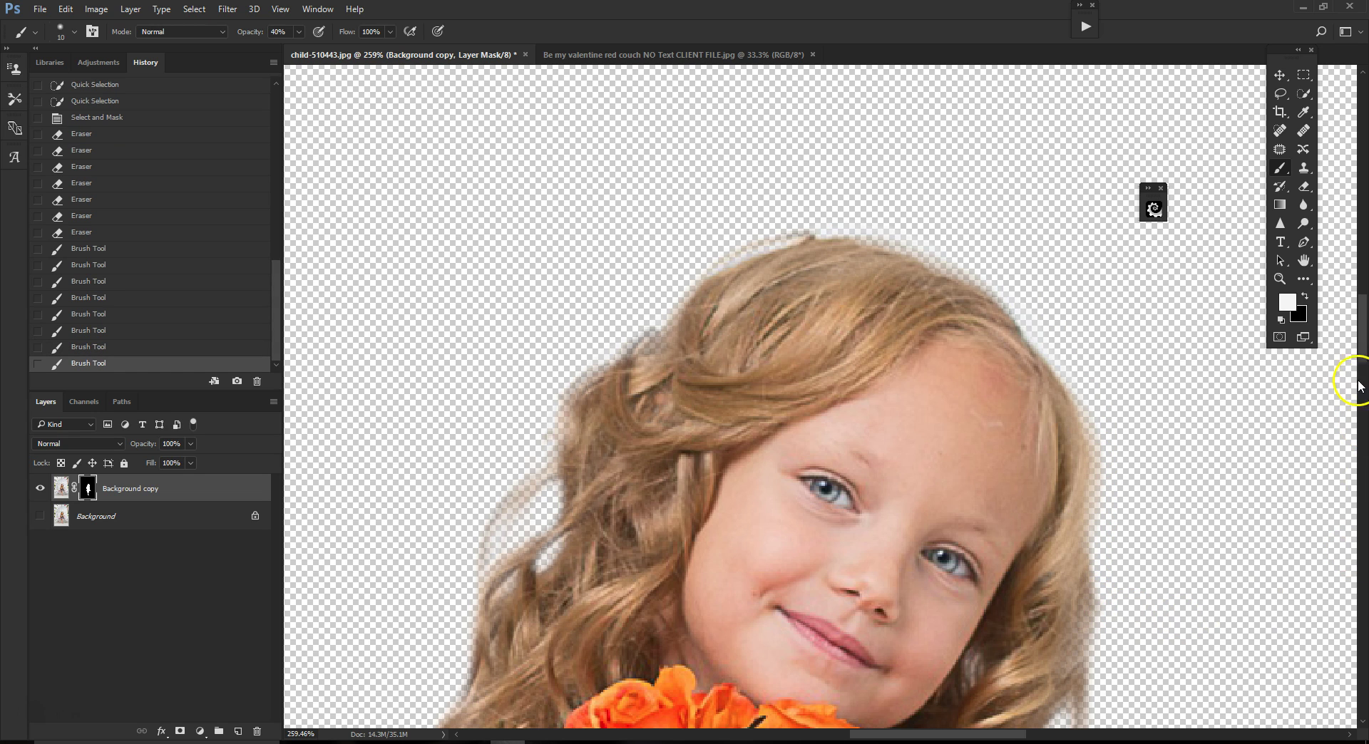
left_click_drag(1363, 331, 1354, 370)
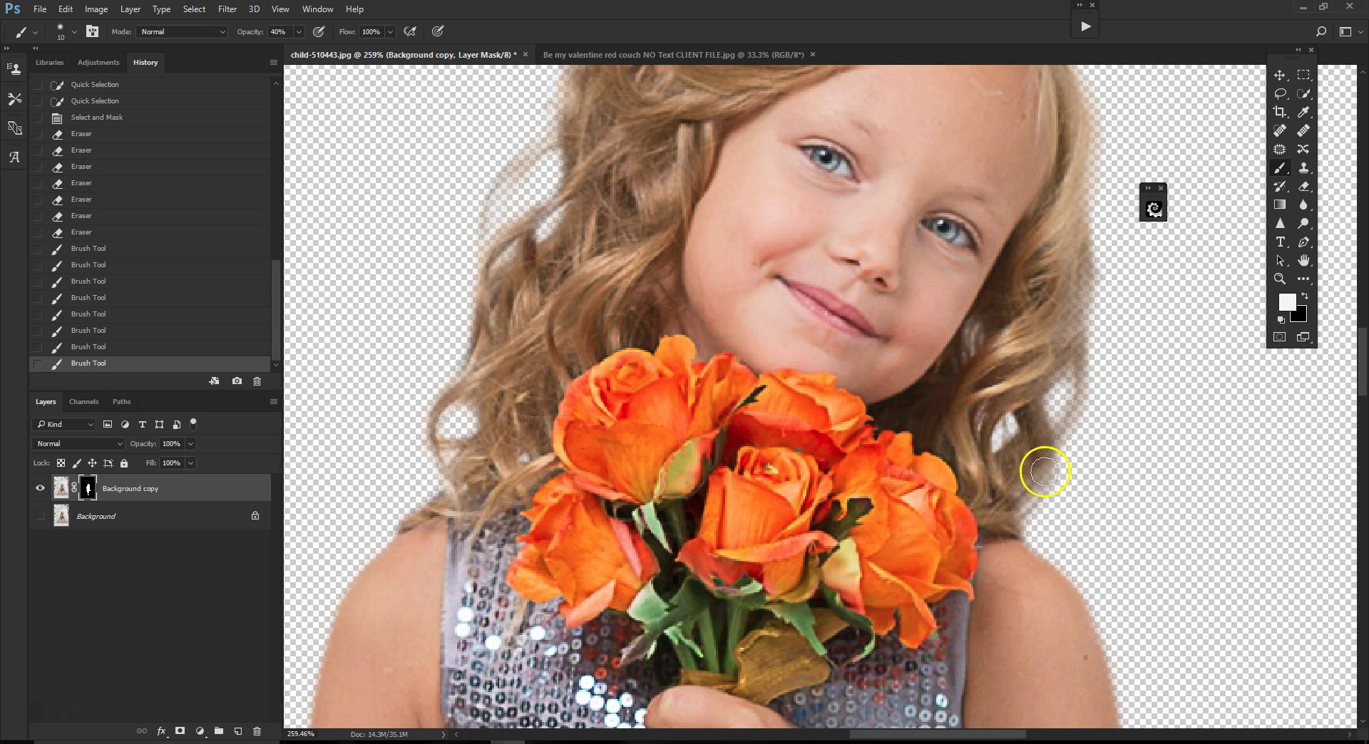
left_click(1012, 513)
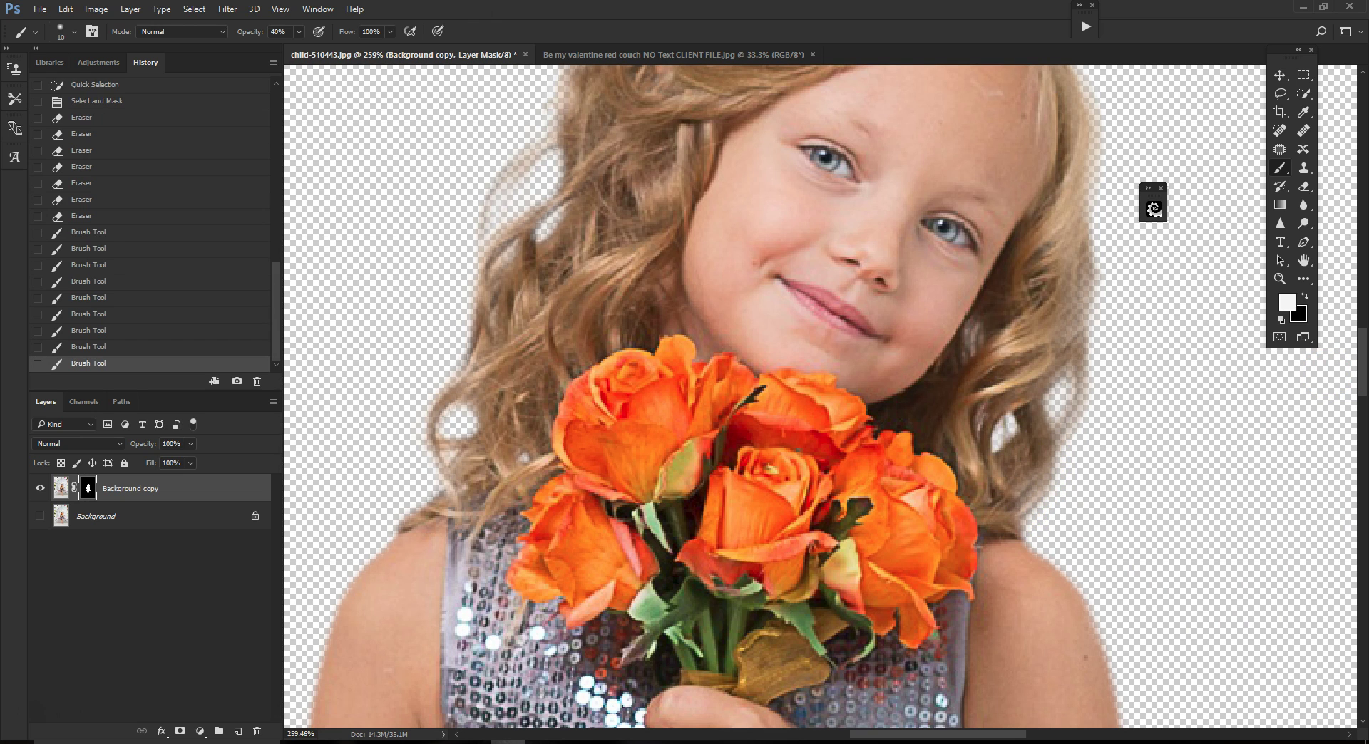
Raise the brush opacity to 58% and strengthen the faded curls on the right side around the background gap.
left_click(299, 31)
left_click_drag(299, 48, 310, 49)
mouse_move(1049, 457)
left_mouse_down()
mouse_move(1041, 498)
mouse_move(1017, 519)
mouse_move(1036, 455)
mouse_move(1016, 495)
mouse_move(1002, 469)
left_mouse_up()
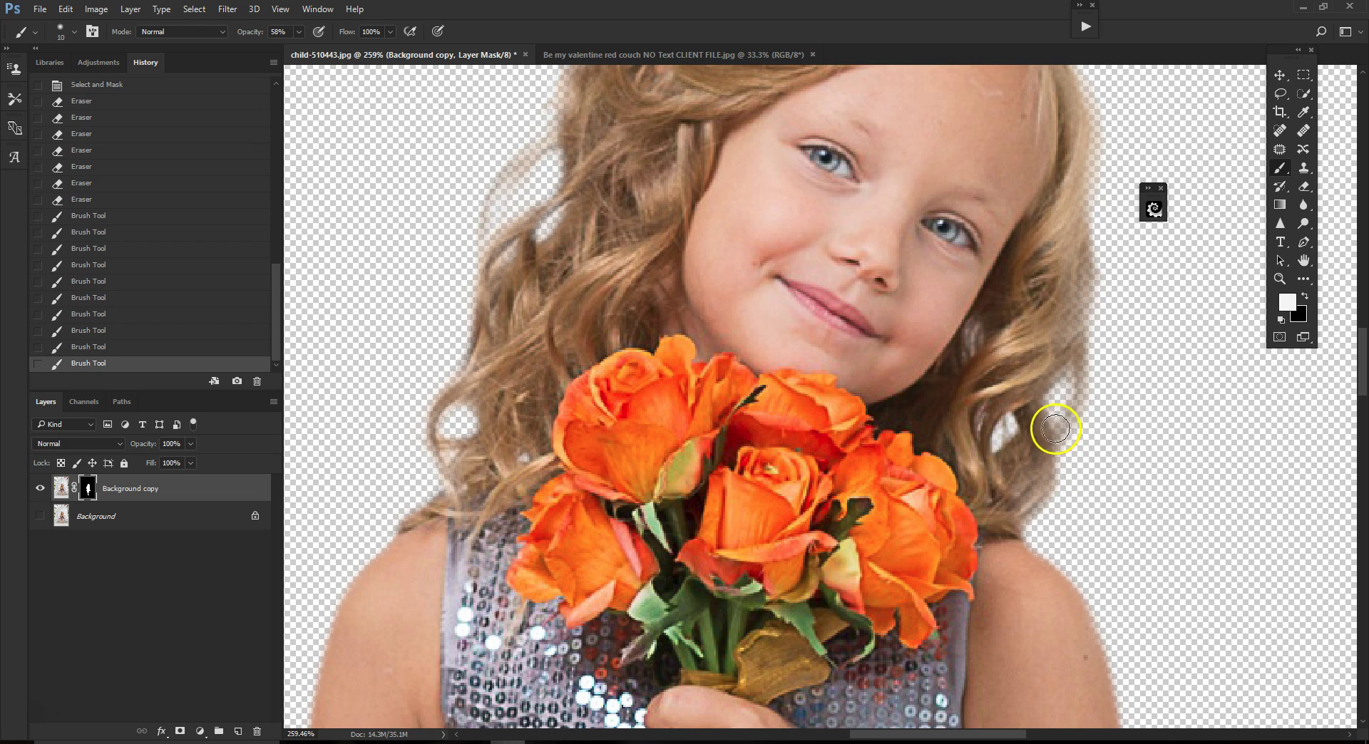
left_click_drag(1078, 273, 1046, 351)
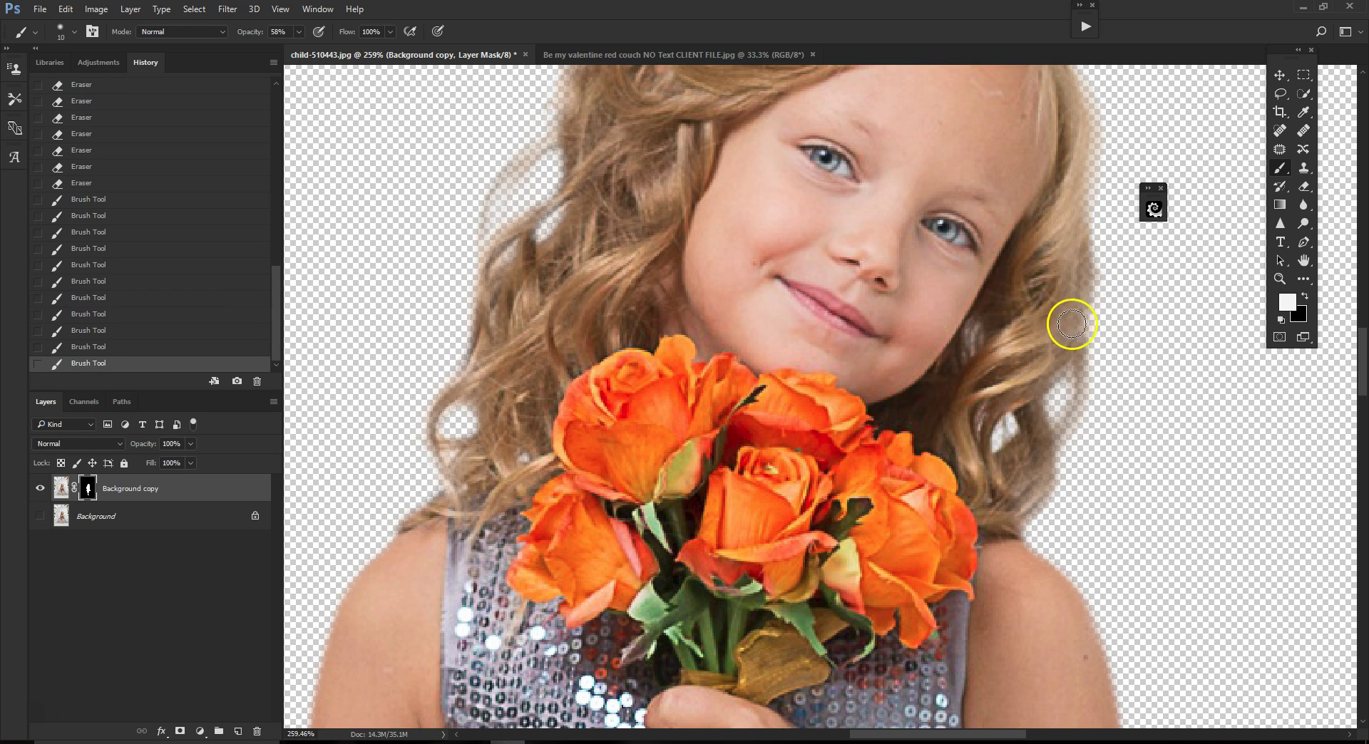
Examine the restored curls up close and the edges of the whole cutout.
scroll(1122, 306, "up", 4)
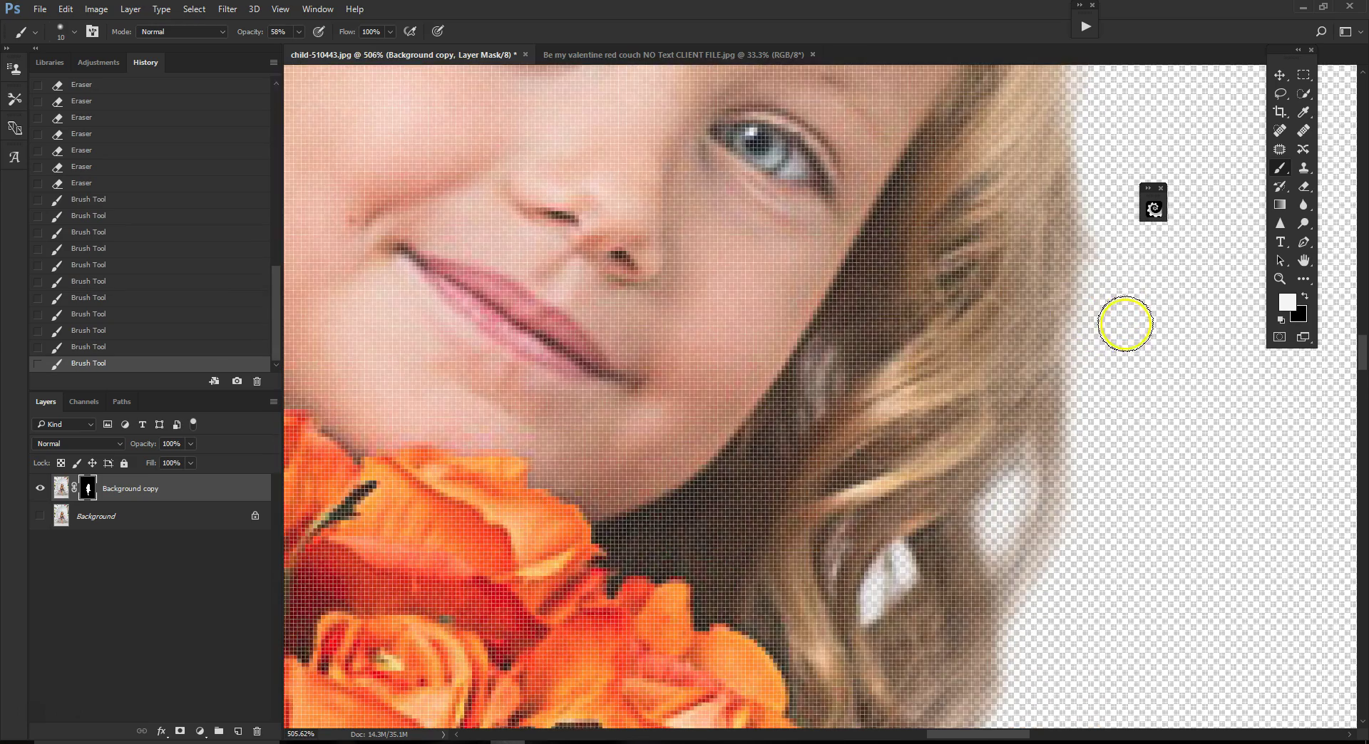
scroll(1133, 322, "down", 1)
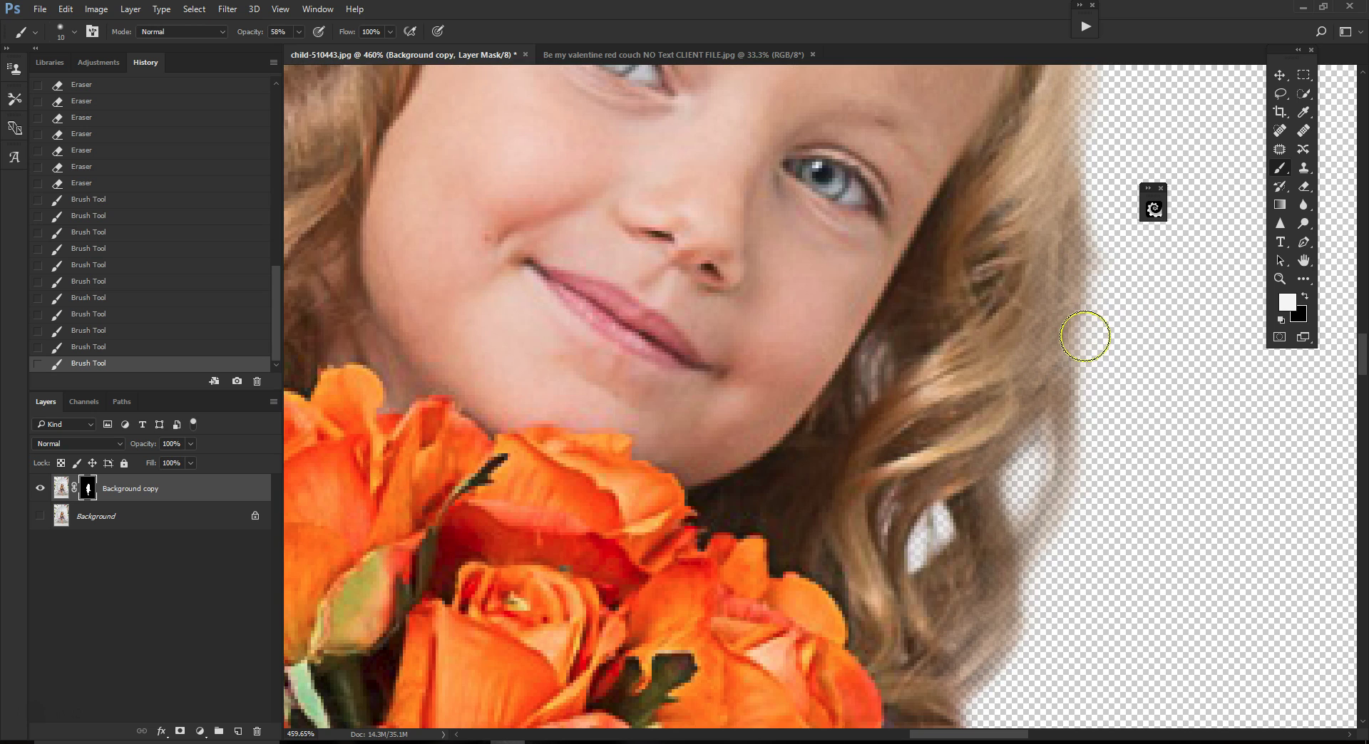
scroll(1084, 335, "down", 3)
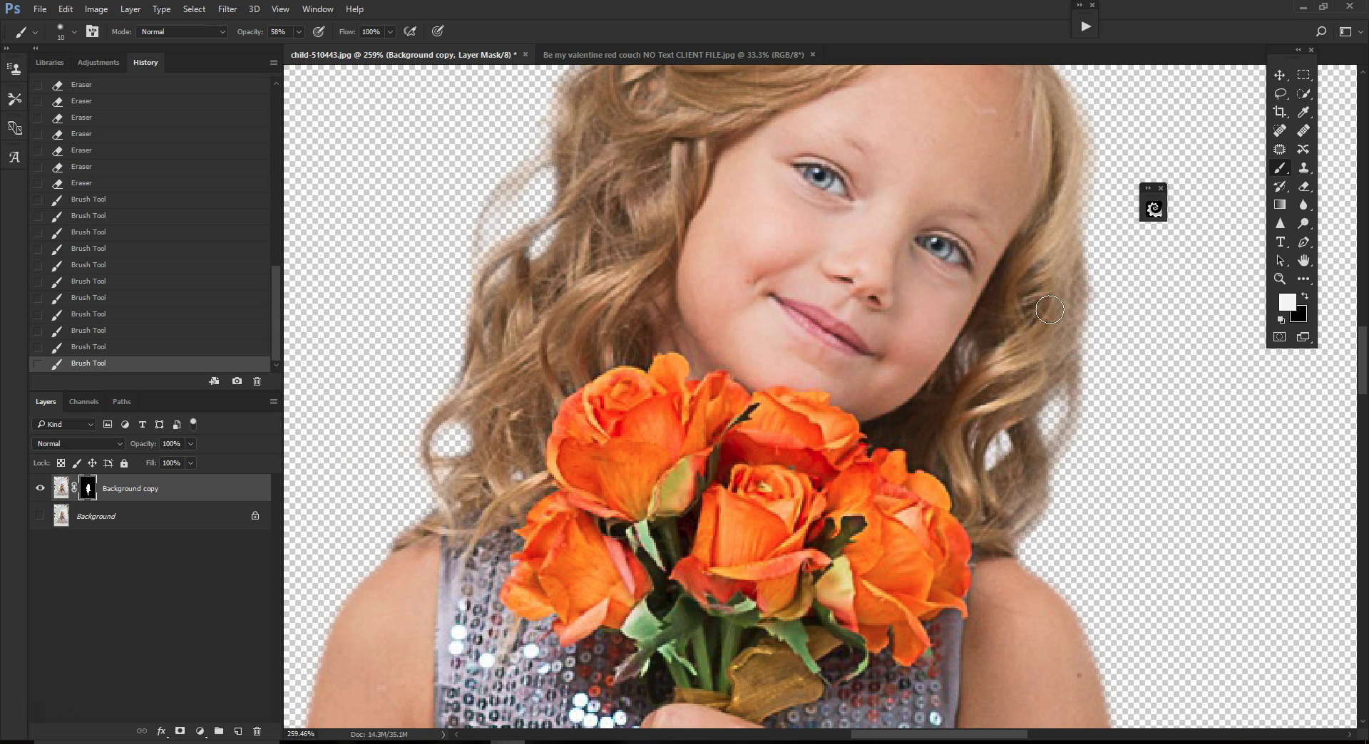
scroll(1048, 300, "down", 3)
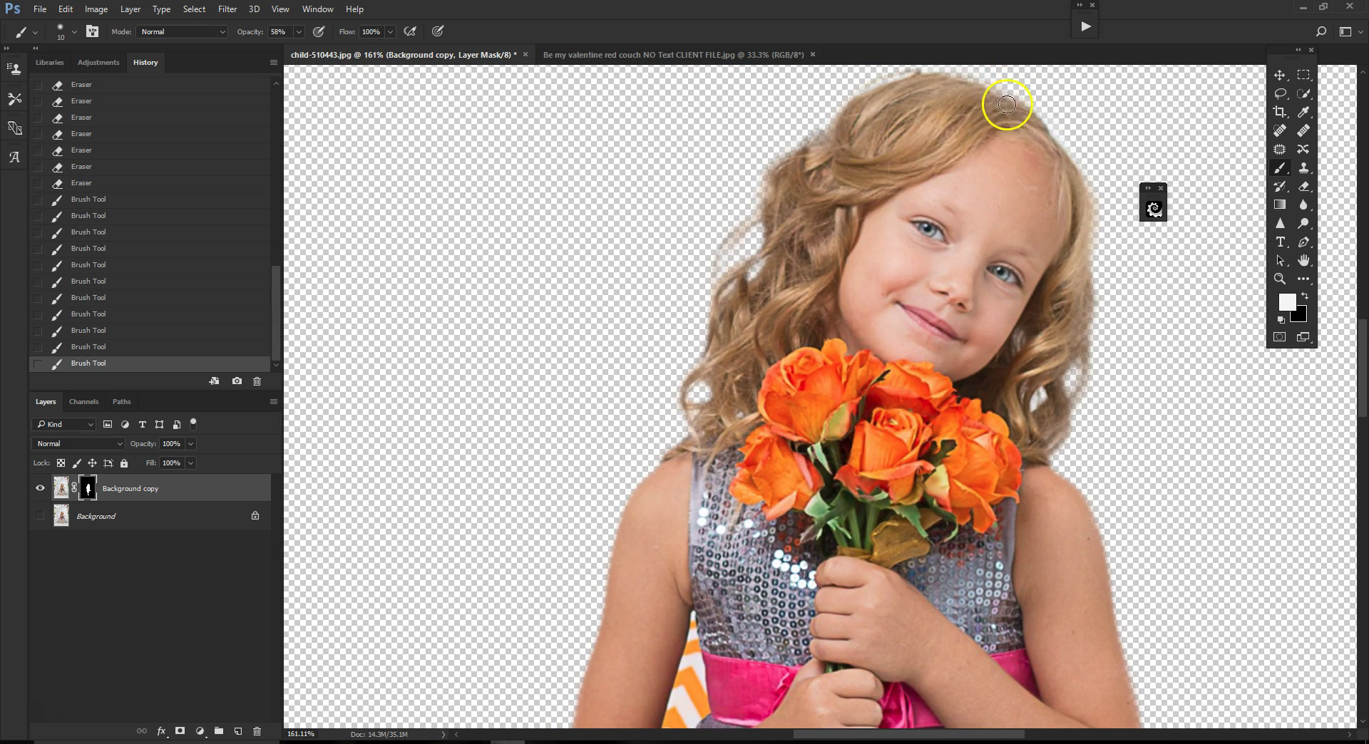
scroll(900, 229, "up", 2)
scroll(927, 239, "down", 4)
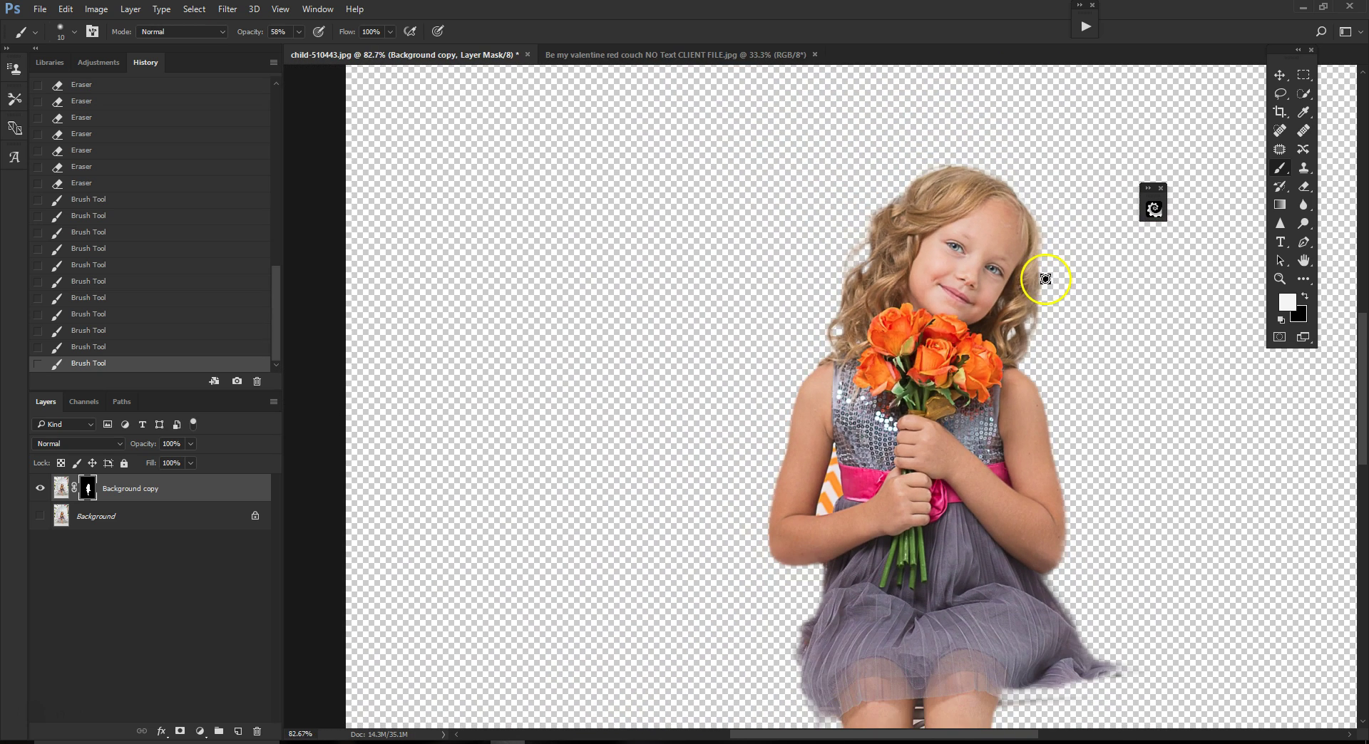
Target the Background copy's image instead of its mask and erase patterned background beneath the armpit with a 3 px eraser.
mouse_move(1363, 345)
left_mouse_down()
mouse_move(1361, 331)
mouse_move(1359, 357)
left_mouse_up()
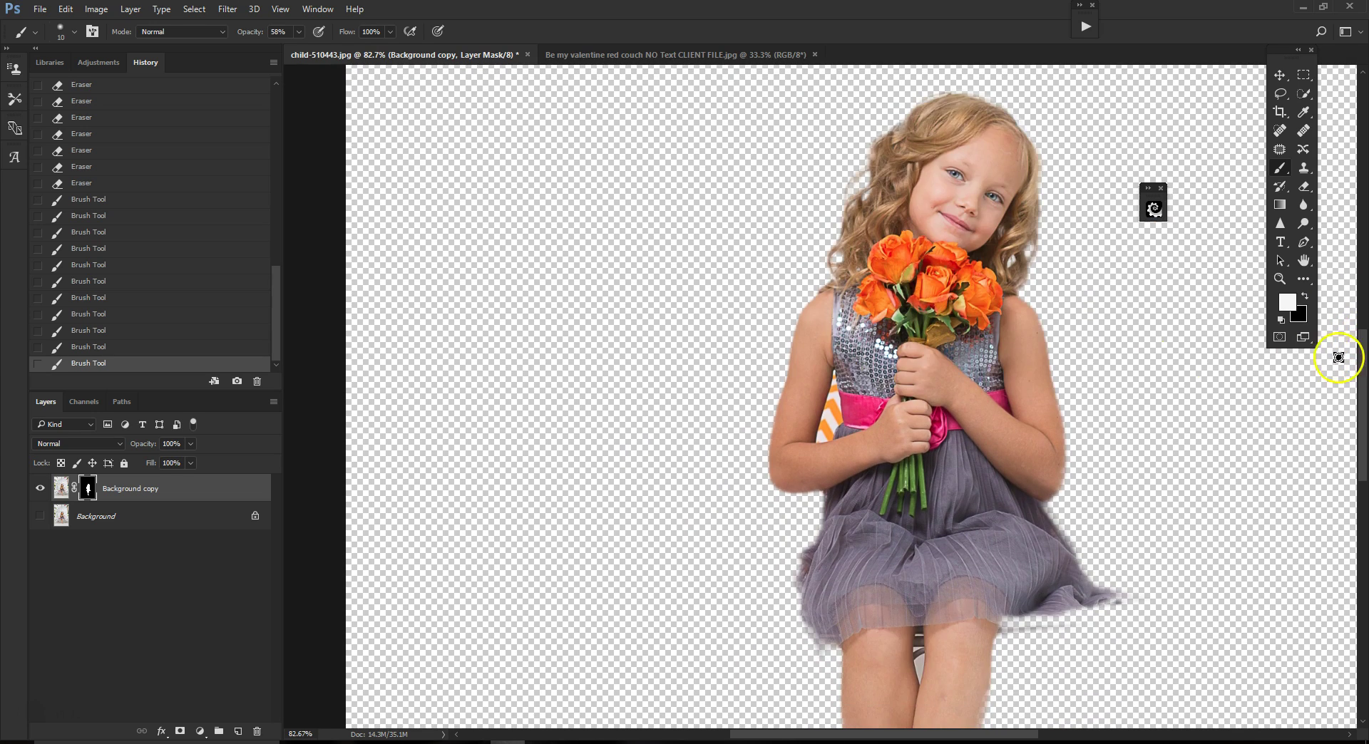
scroll(967, 382, "up", 3)
scroll(846, 397, "up", 4)
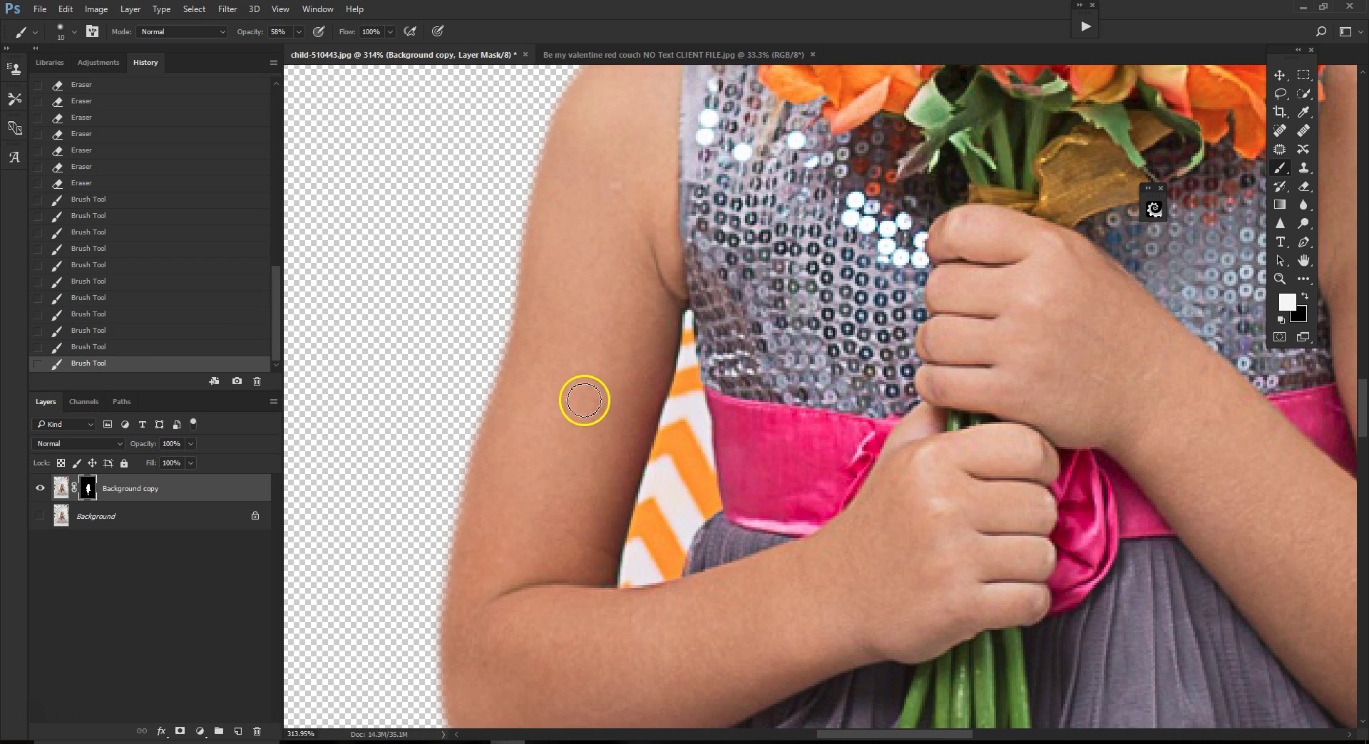
left_click(62, 489)
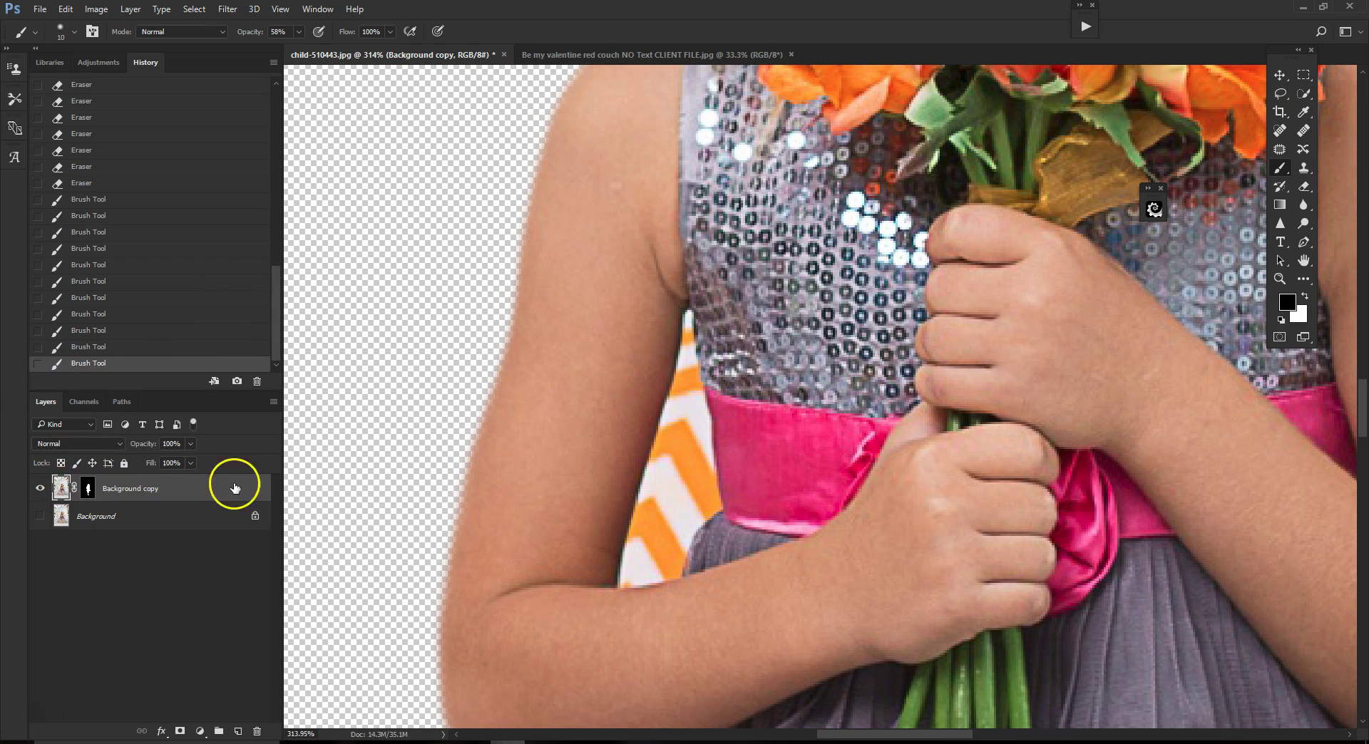
left_click(1303, 186)
scroll(687, 336, "up", 1)
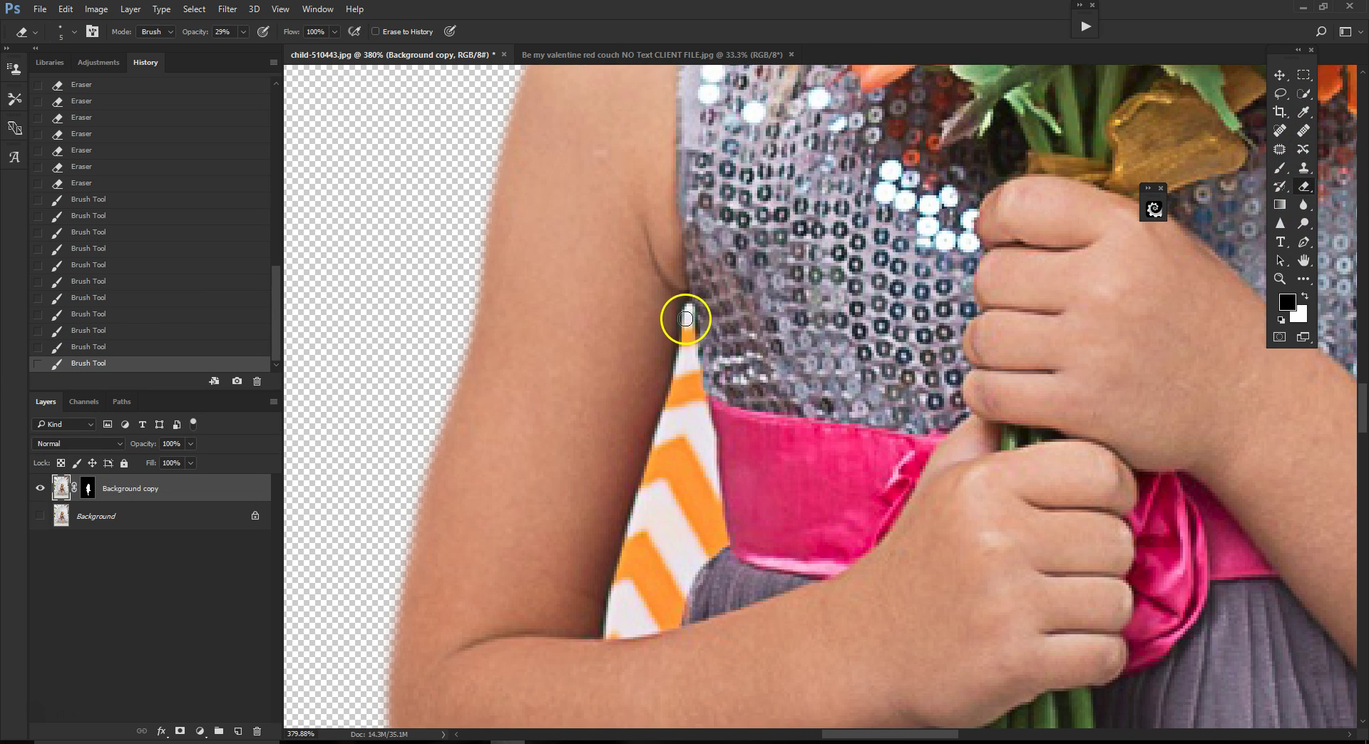
scroll(673, 335, "up", 1)
key("bracketleft")
key("bracketleft")
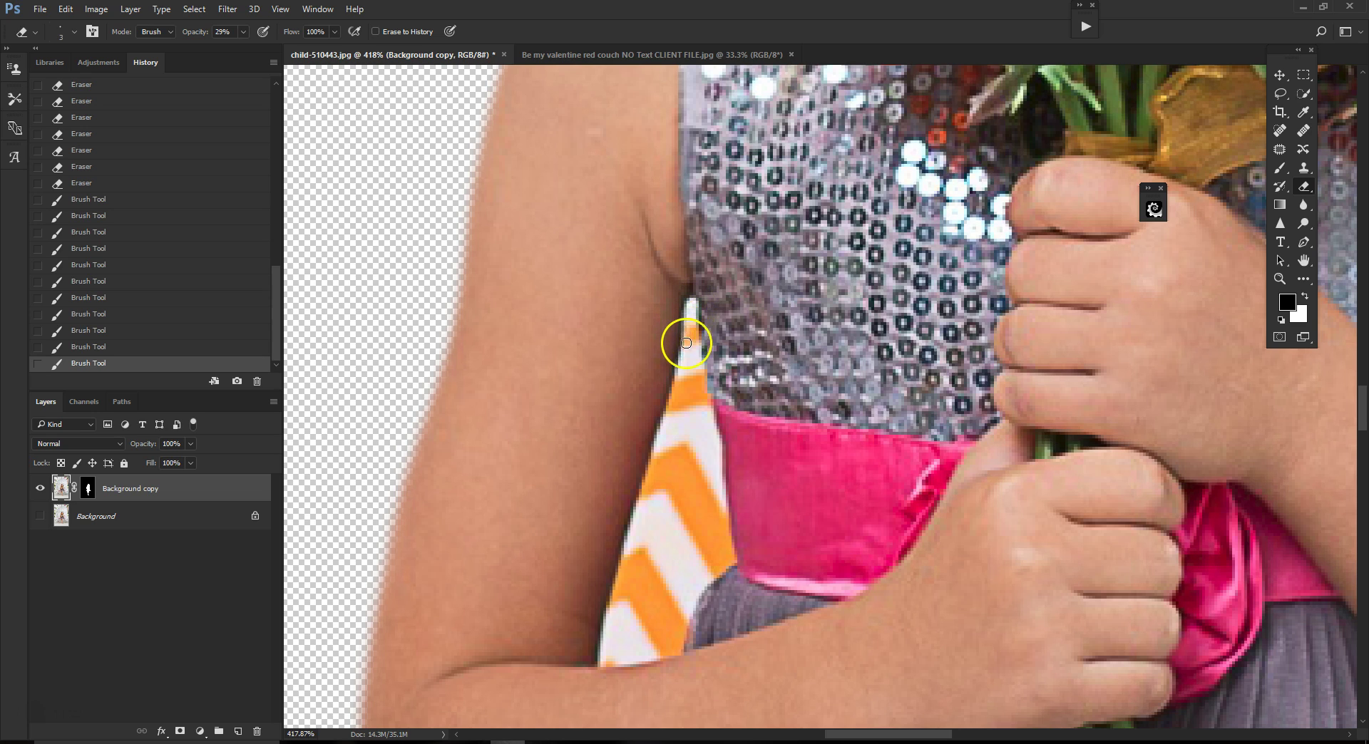
left_click(690, 373)
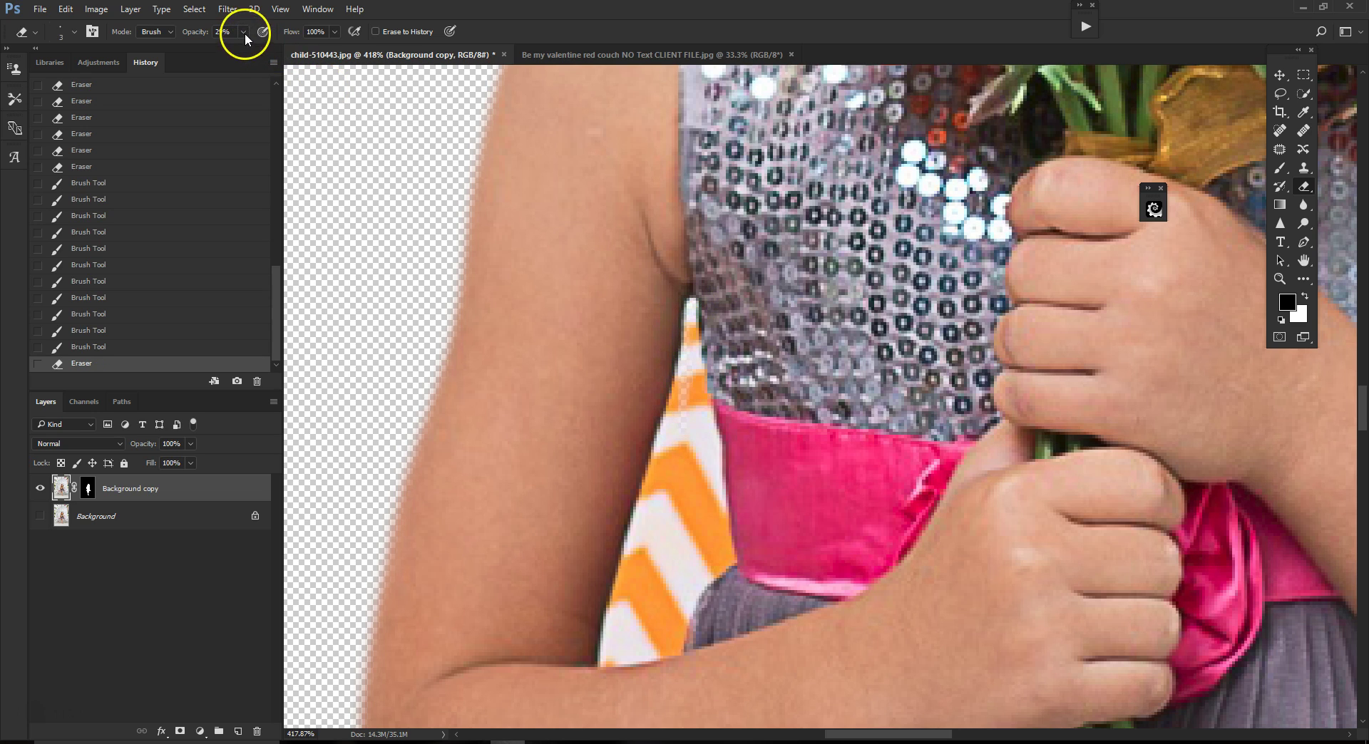
Raise the eraser opacity to 100% and erase the patterned background between the arm and the bodice, down past the pink sash.
mouse_move(242, 51)
left_mouse_down()
mouse_move(559, 132)
mouse_move(693, 310)
left_mouse_up()
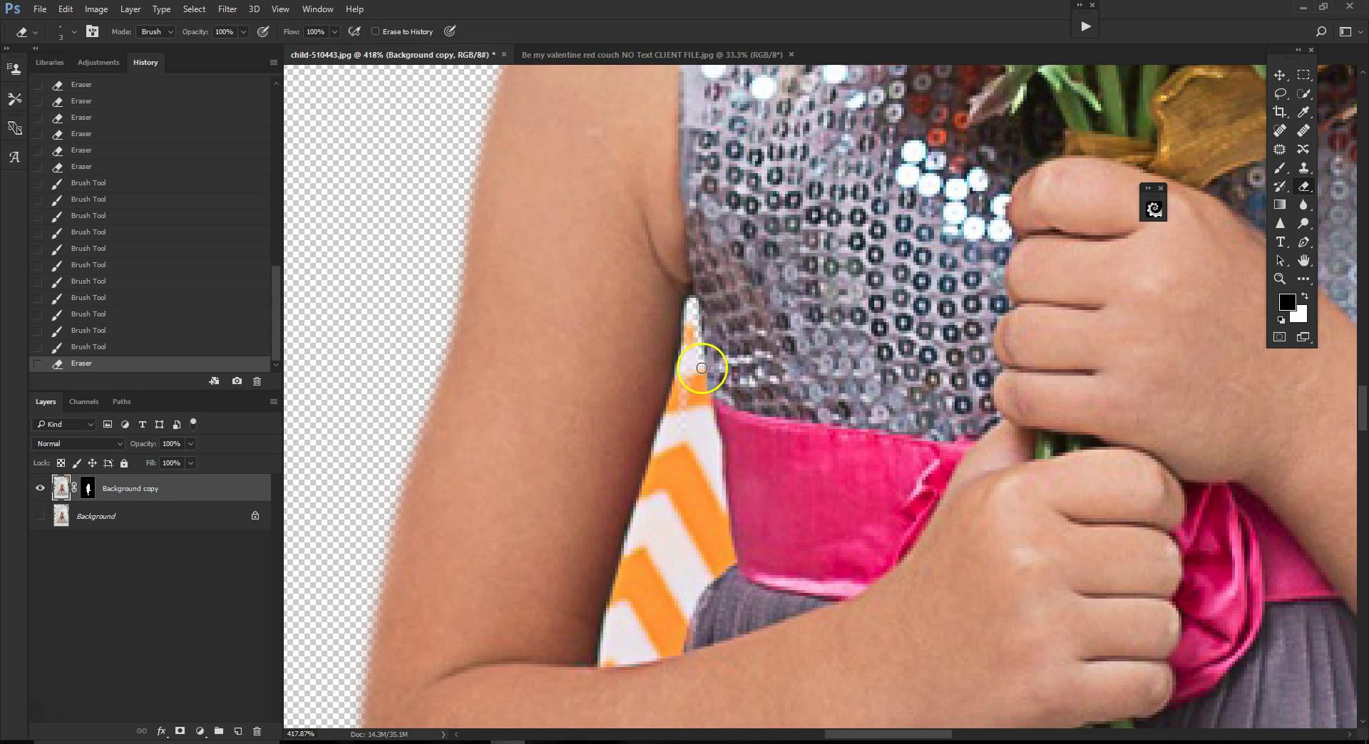
mouse_move(708, 417)
left_mouse_down()
mouse_move(694, 306)
mouse_move(675, 357)
mouse_move(698, 402)
left_mouse_up()
scroll(663, 378, "up", 1)
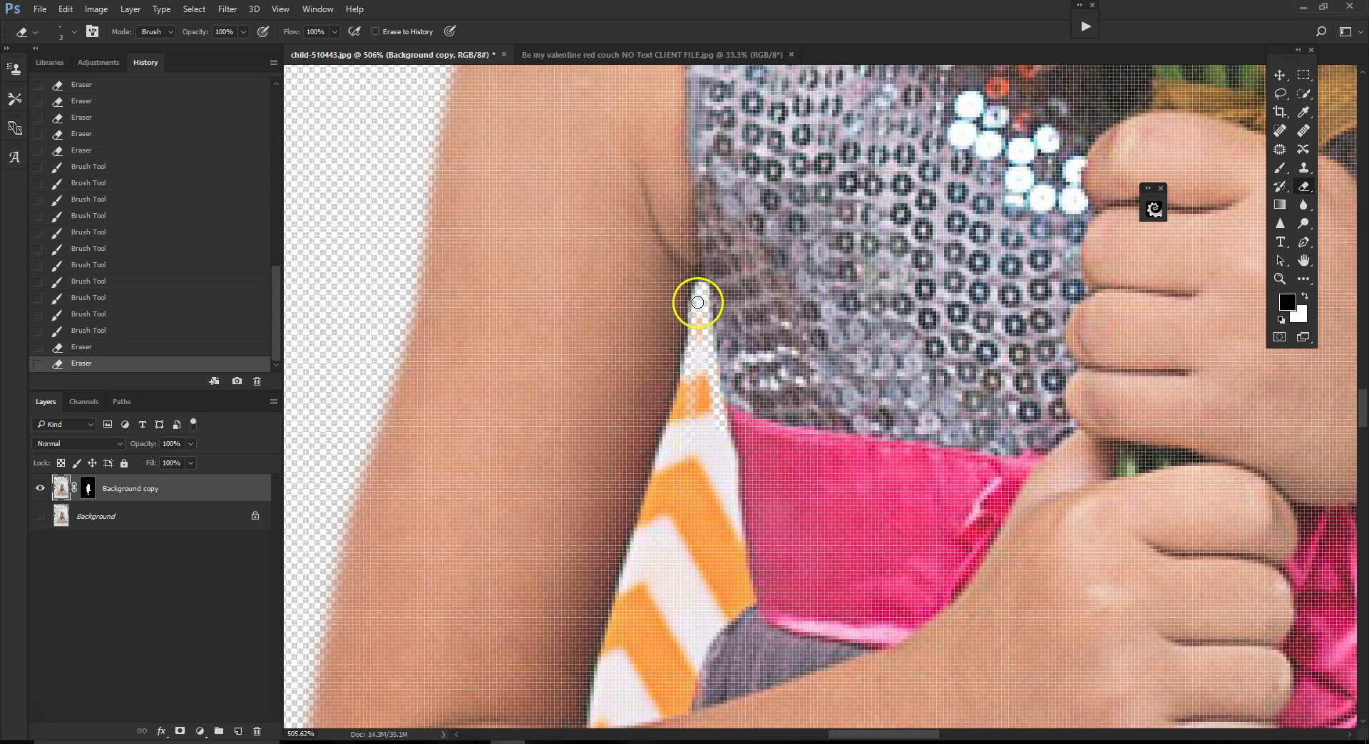
mouse_move(697, 286)
left_mouse_down()
mouse_move(678, 315)
mouse_move(675, 418)
mouse_move(704, 312)
left_mouse_up()
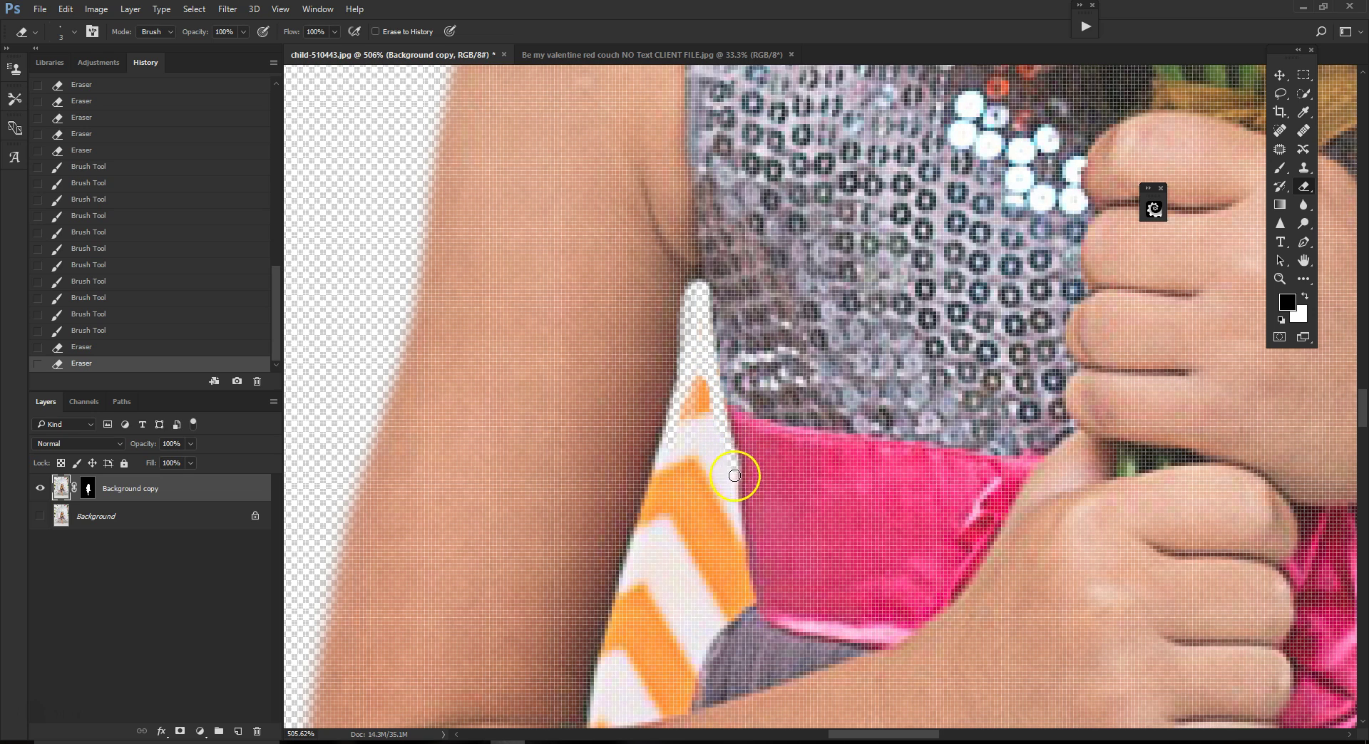
mouse_move(737, 501)
left_mouse_down()
mouse_move(741, 556)
mouse_move(732, 527)
mouse_move(654, 517)
mouse_move(692, 503)
mouse_move(699, 322)
mouse_move(727, 562)
mouse_move(722, 485)
mouse_move(699, 551)
mouse_move(709, 494)
mouse_move(675, 504)
mouse_move(687, 415)
mouse_move(632, 616)
mouse_move(667, 540)
mouse_move(645, 623)
mouse_move(694, 572)
mouse_move(675, 584)
mouse_move(723, 566)
left_mouse_up()
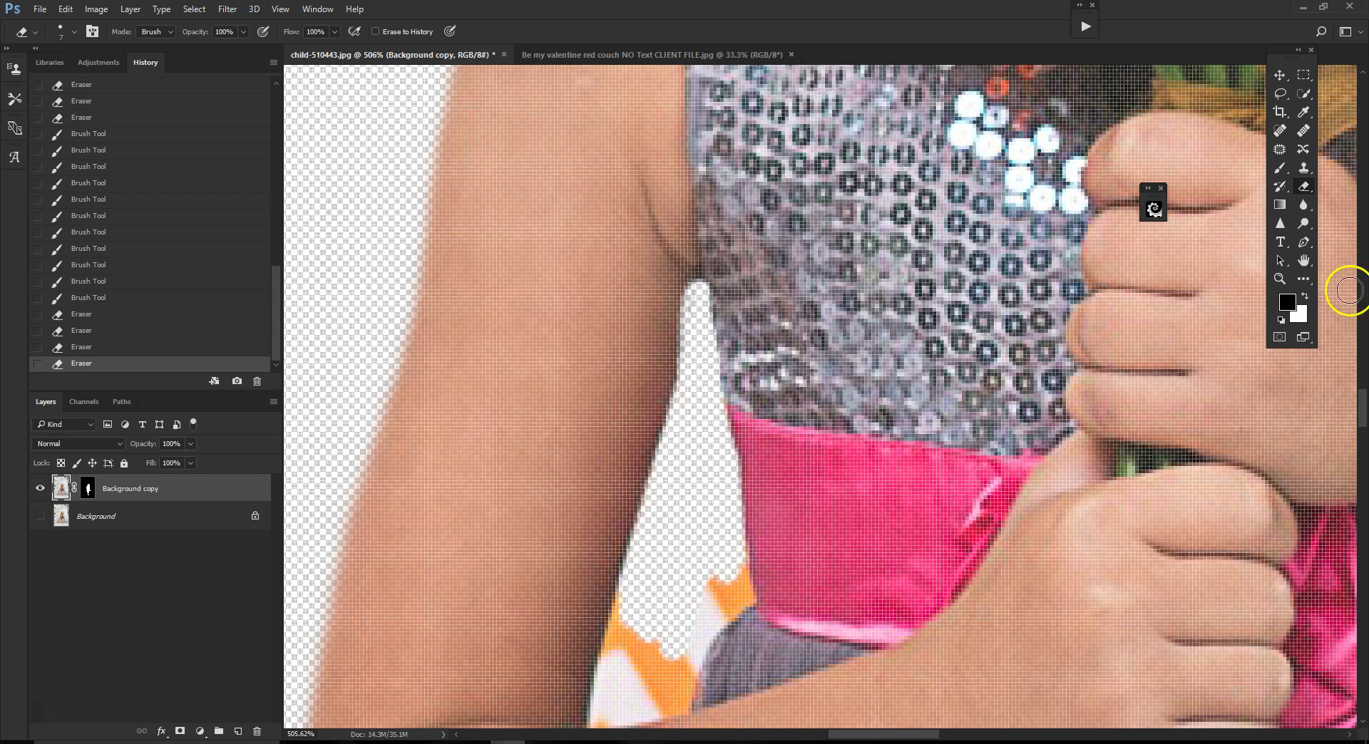
Erase the remaining orange and white background in the lower arm gap, around the skirt's waist and along the forearm.
left_click_drag(1362, 419, 1363, 435)
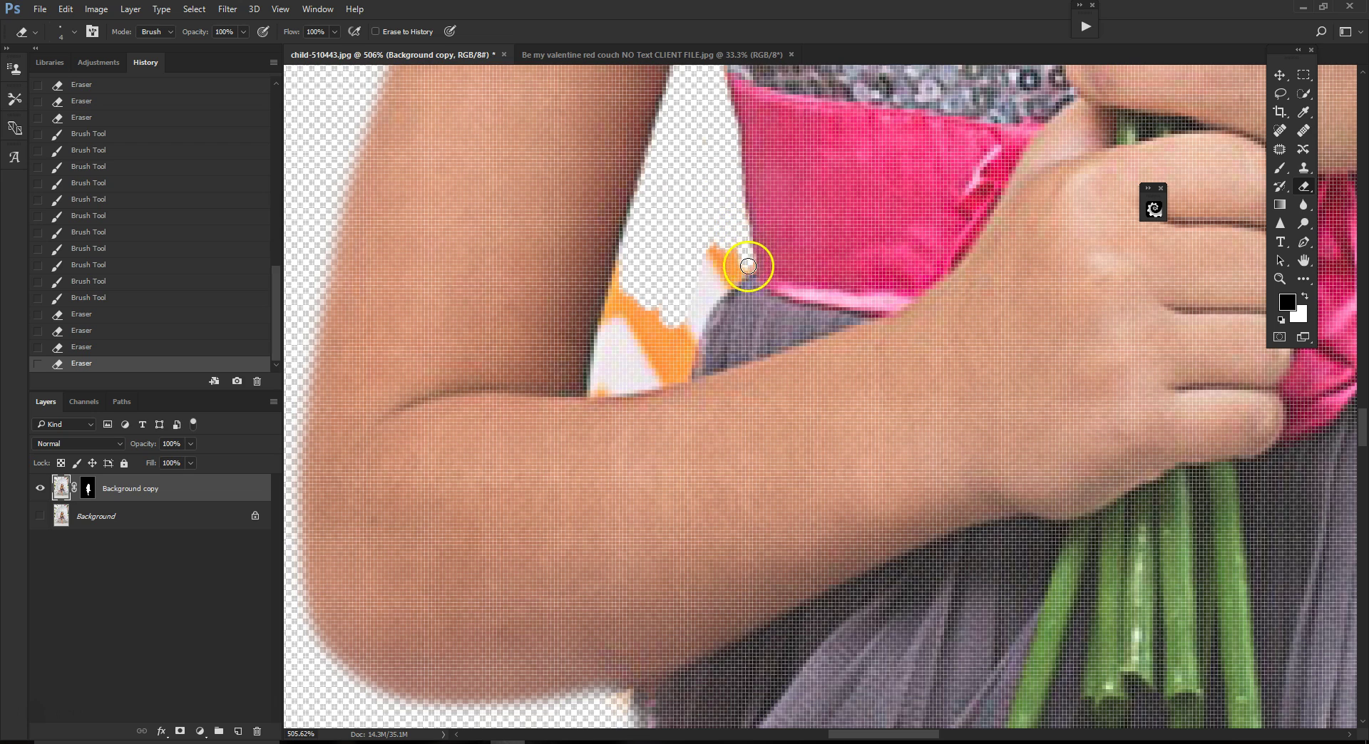
mouse_move(738, 275)
left_mouse_down()
mouse_move(686, 344)
mouse_move(700, 298)
mouse_move(684, 321)
left_mouse_up()
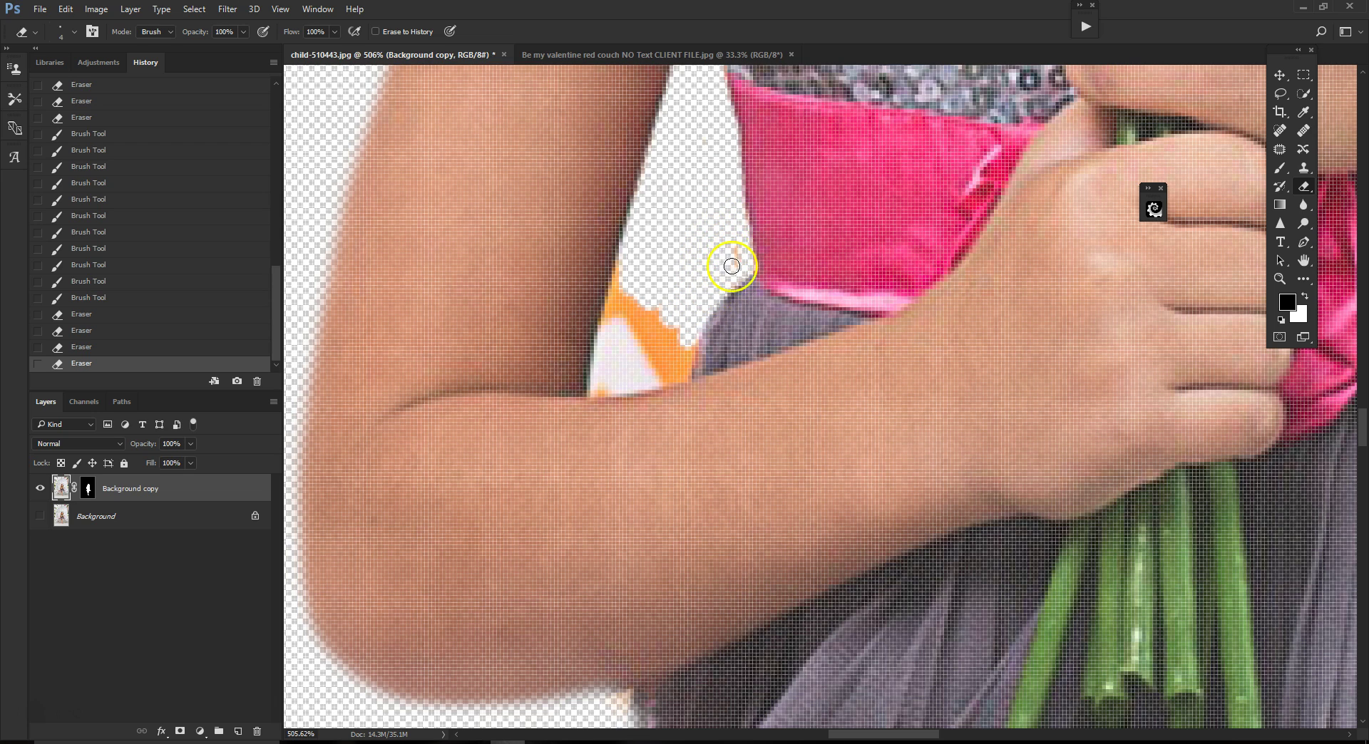
left_click_drag(720, 285, 731, 267)
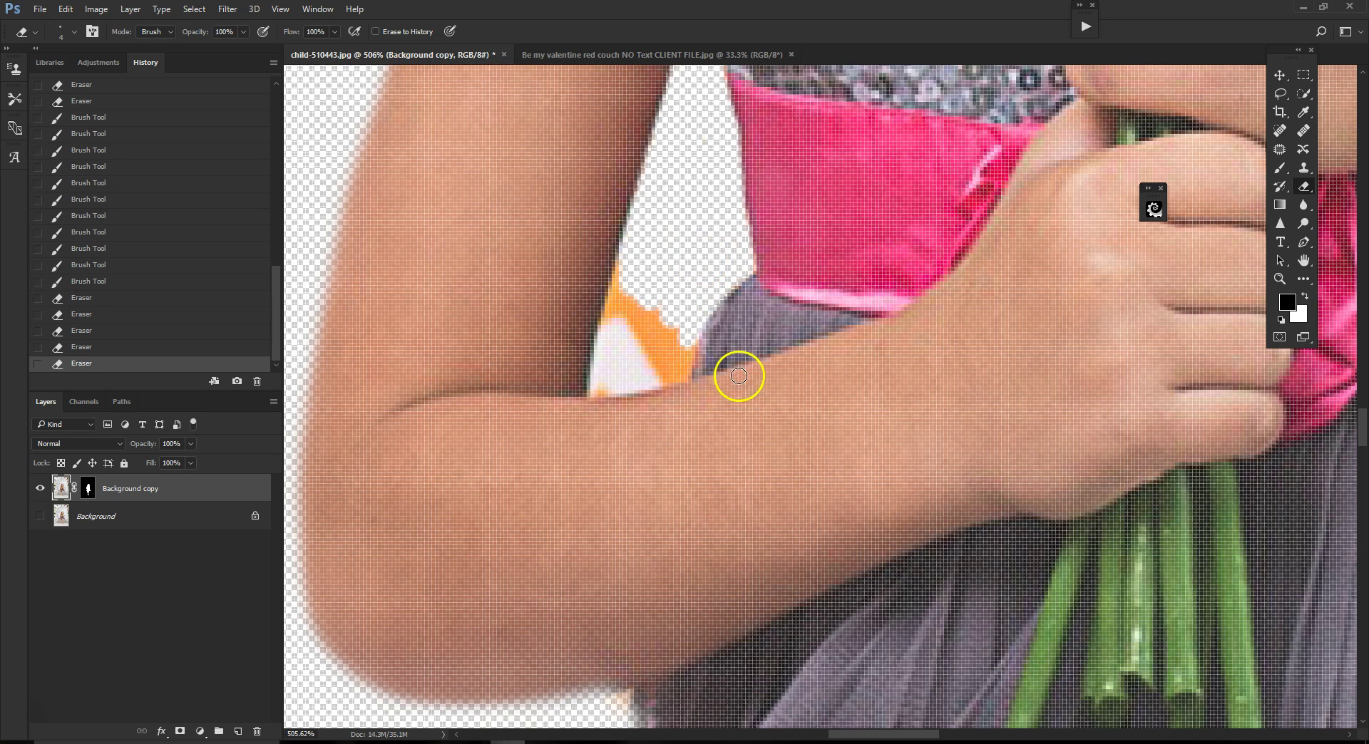
mouse_move(621, 271)
left_mouse_down()
mouse_move(595, 394)
mouse_move(683, 377)
mouse_move(683, 317)
left_mouse_up()
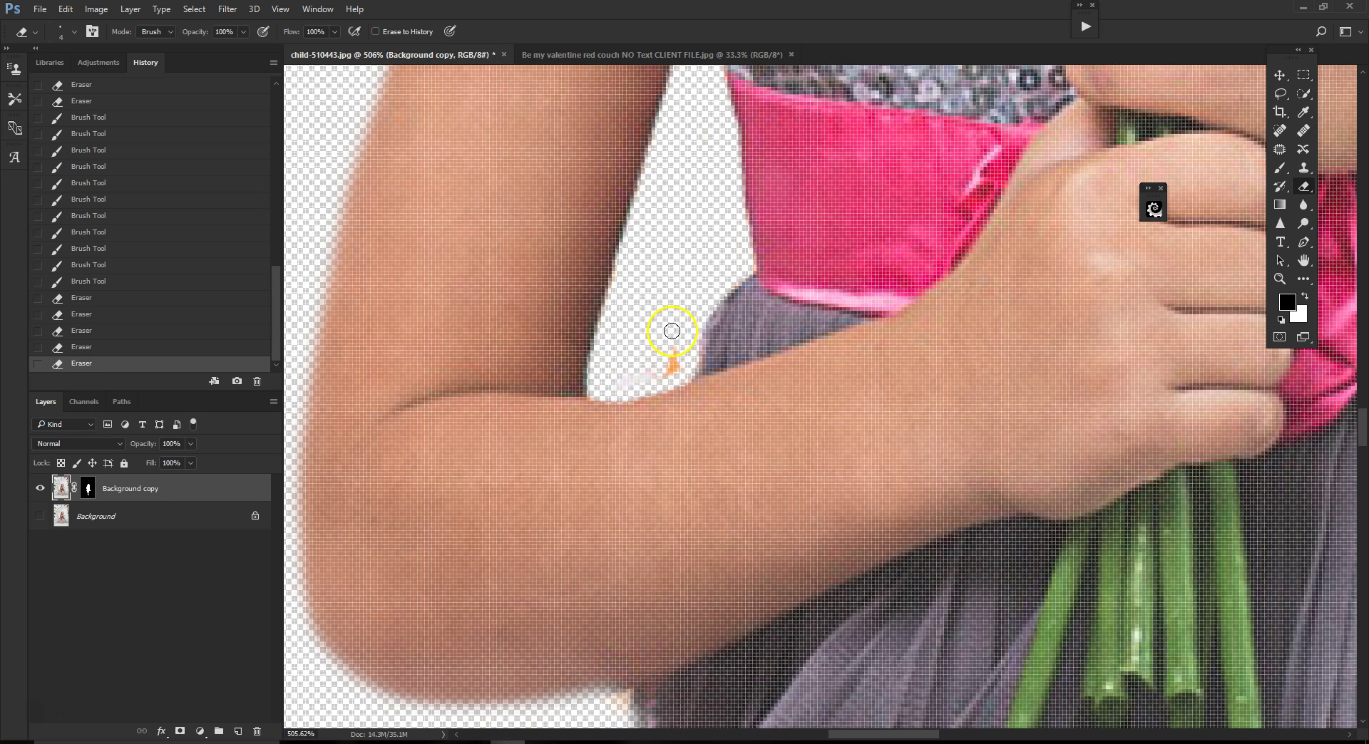
left_click_drag(657, 354, 628, 369)
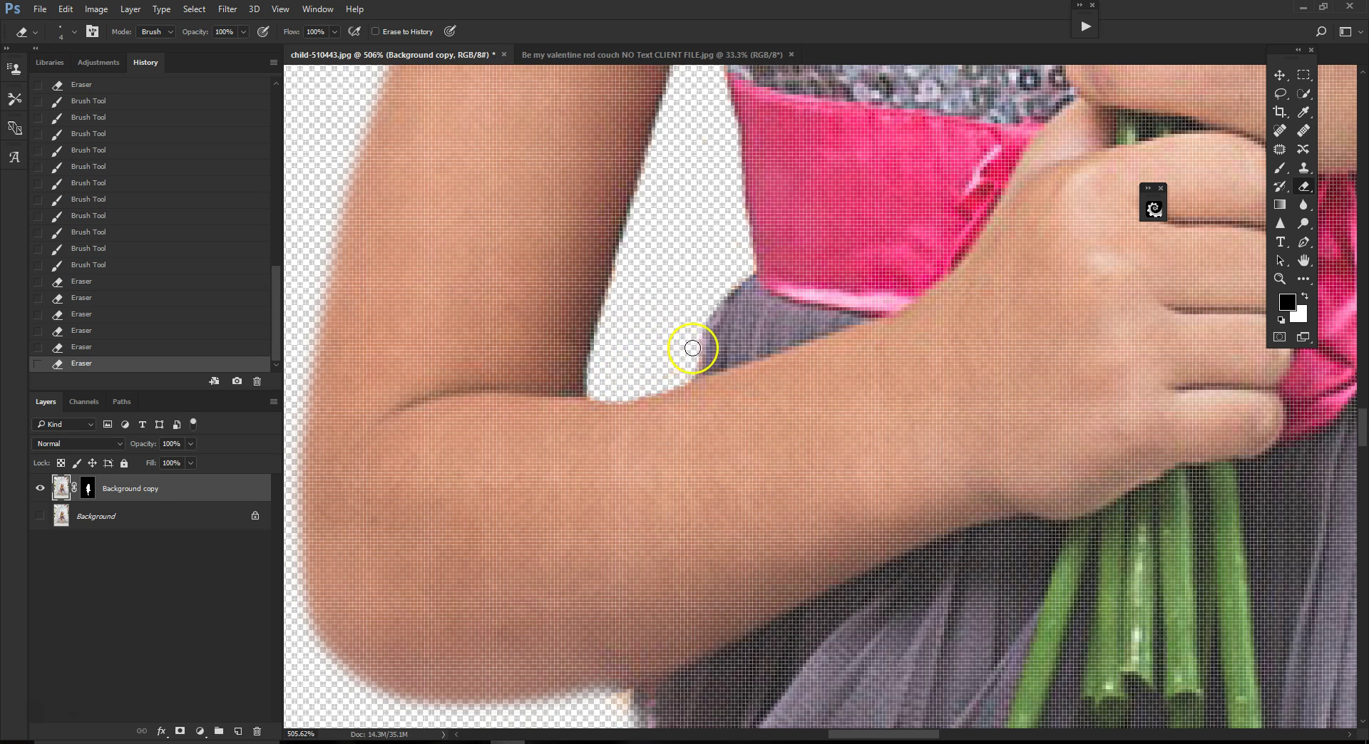
Examine the elbow and skirt edges up close and check the whole cutout for leftover background.
scroll(692, 348, "down", 5)
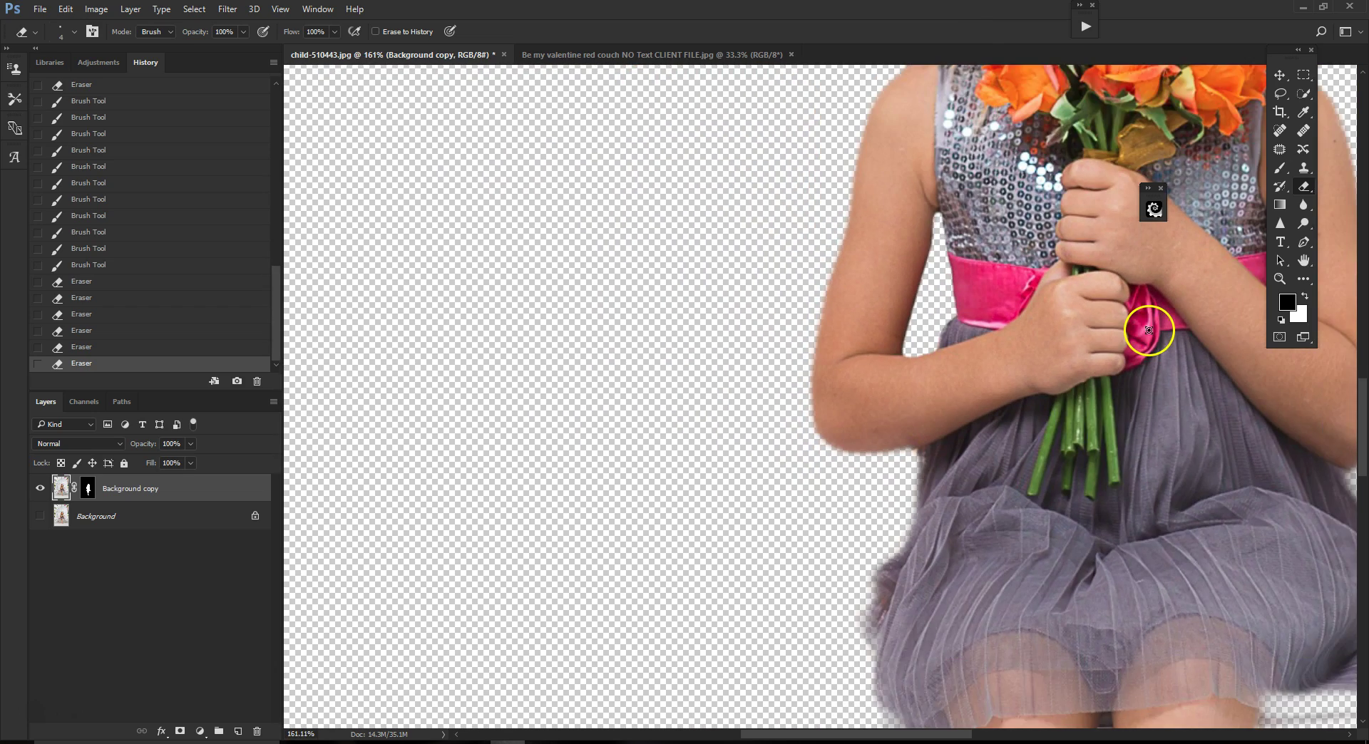
scroll(917, 480, "up", 5)
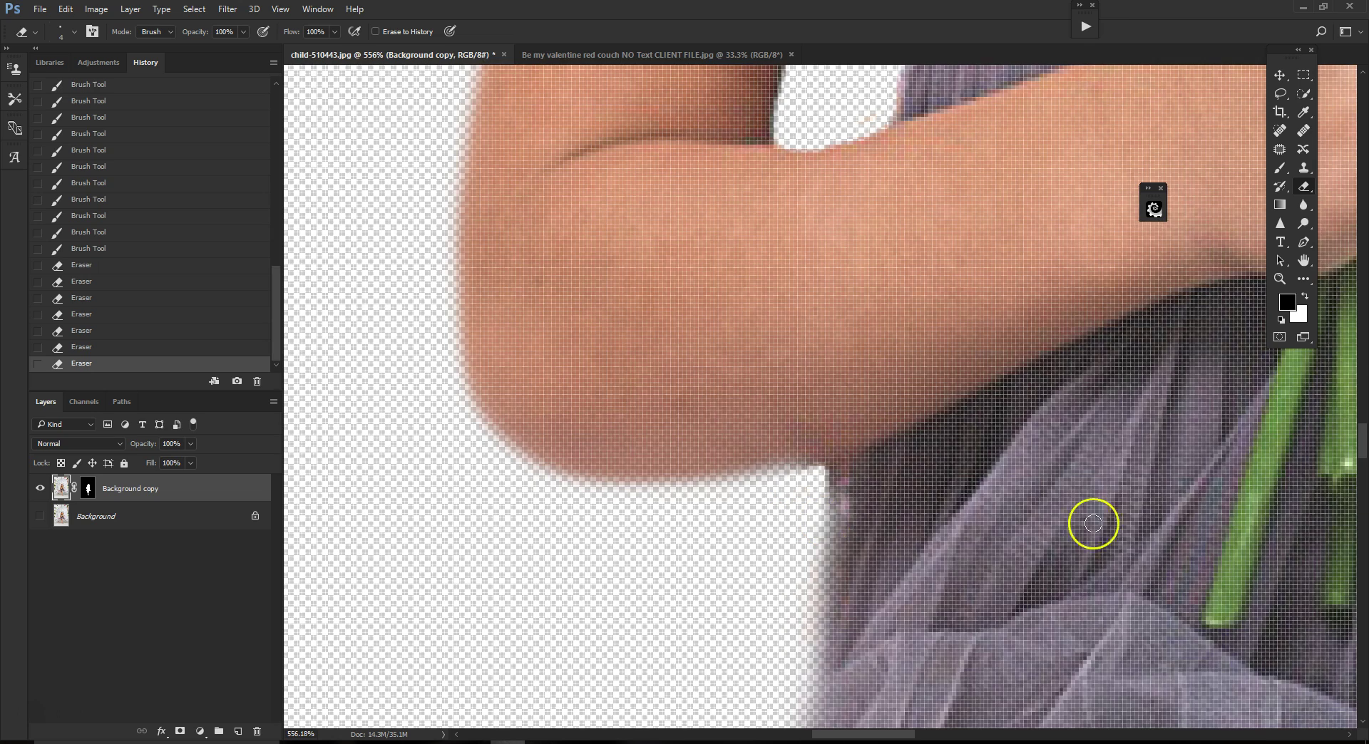
scroll(1276, 399, "down", 3)
scroll(1298, 390, "down", 3)
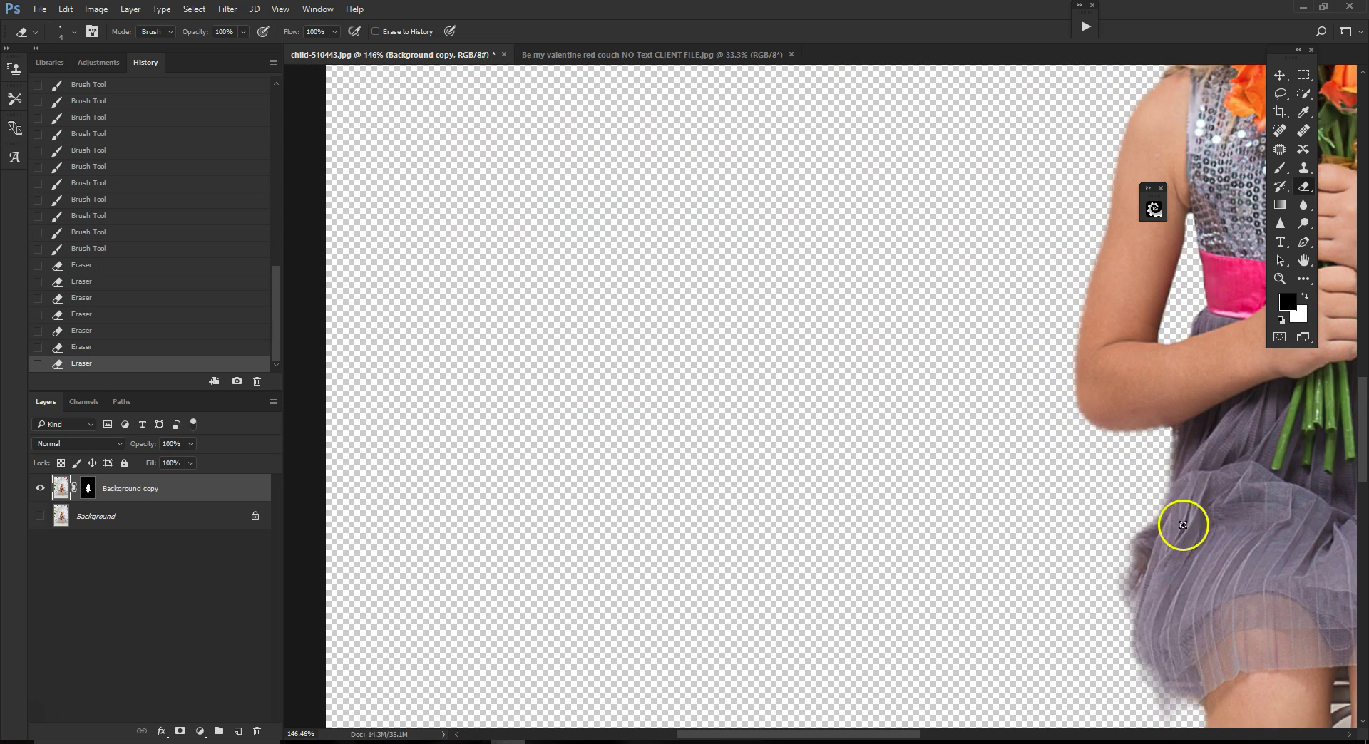
scroll(1241, 549, "down", 4)
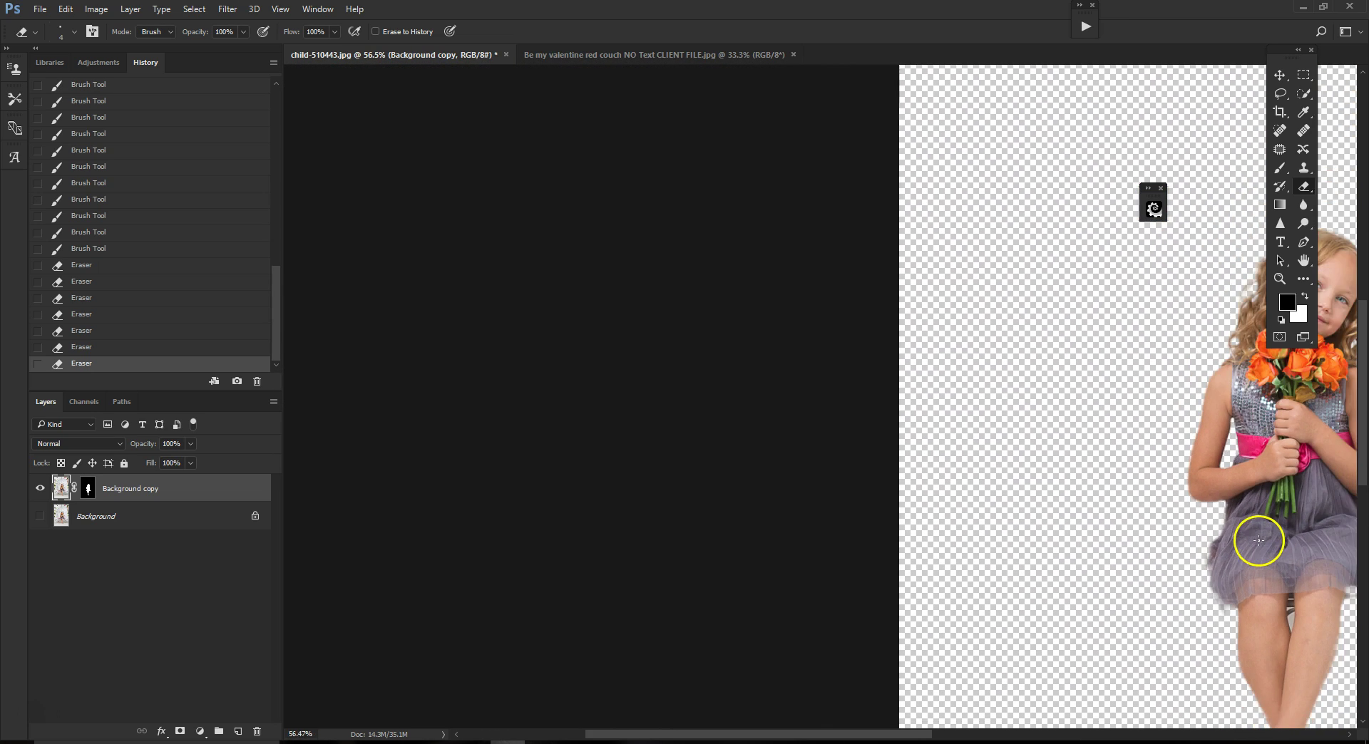
scroll(1215, 527, "down", 1)
scroll(864, 467, "up", 4)
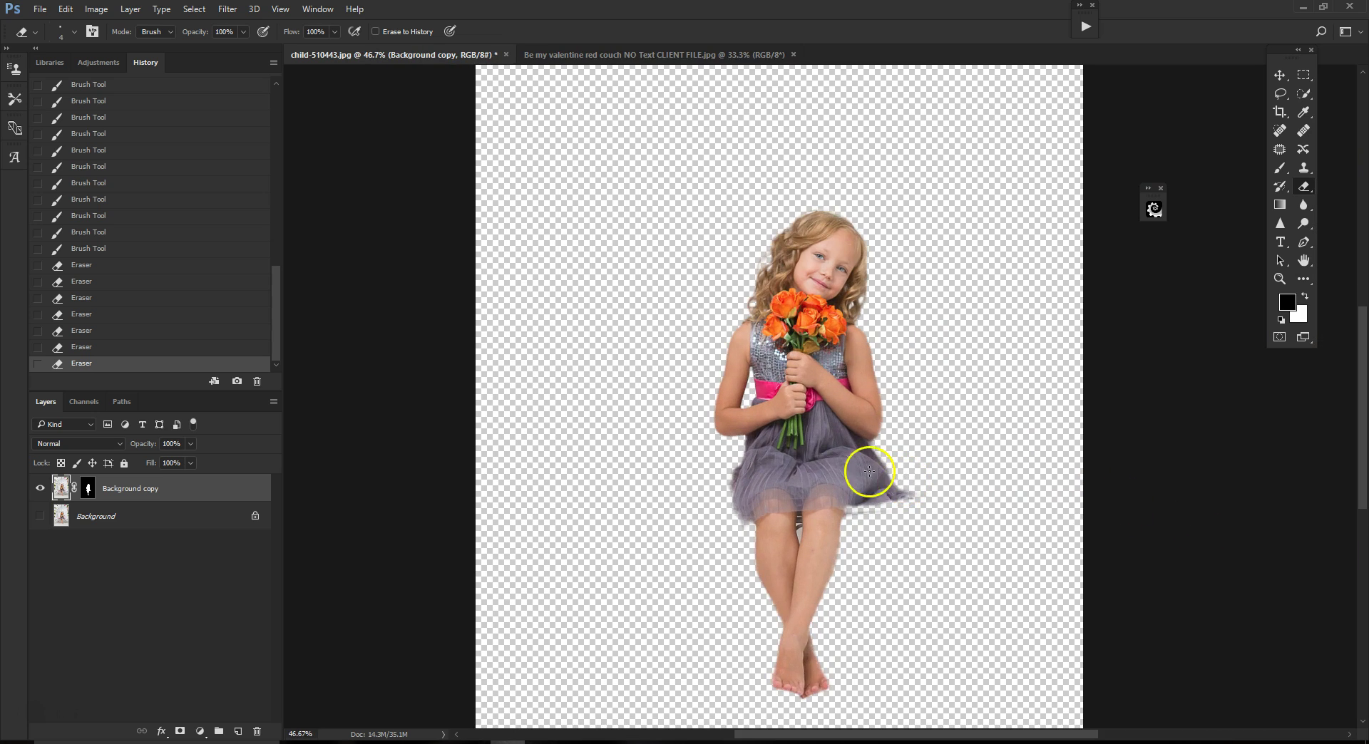
scroll(794, 459, "up", 2)
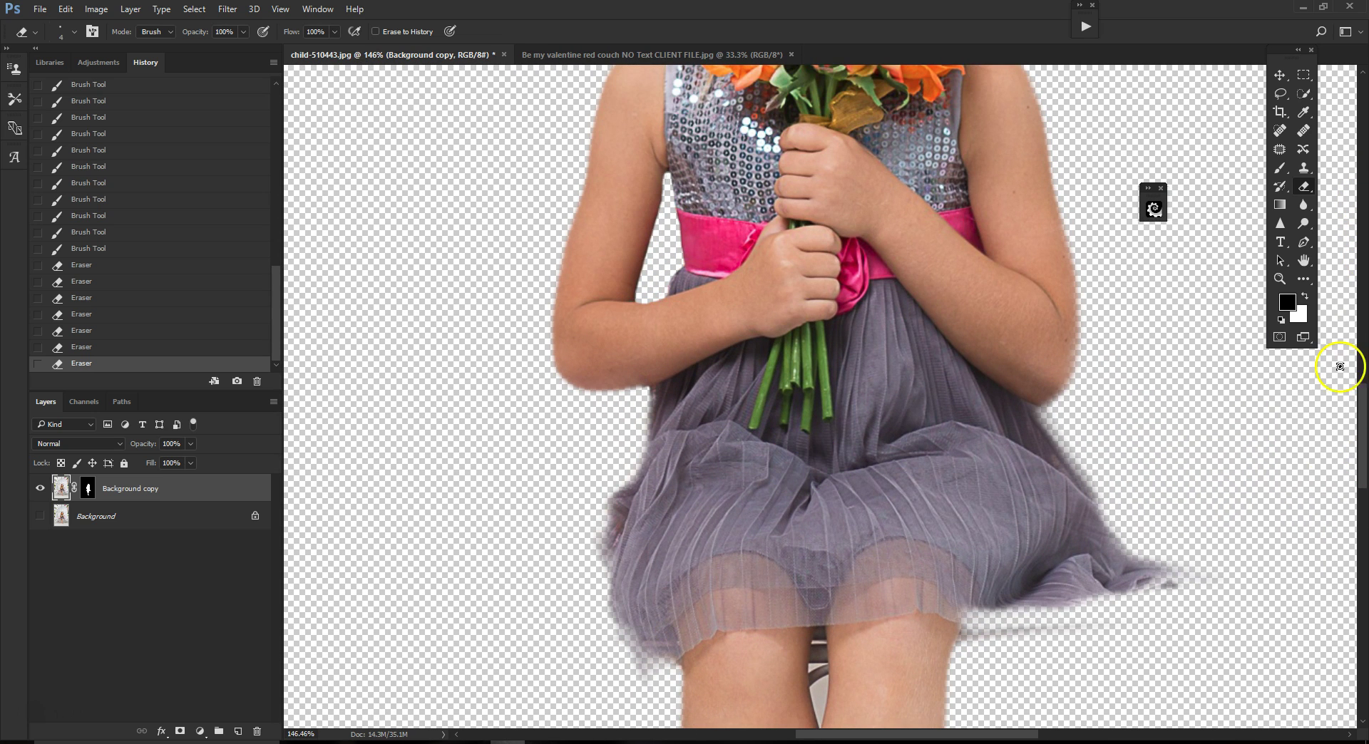
Erase the chair and background showing between the legs just below the skirt hem.
left_click_drag(1360, 412, 1359, 444)
scroll(784, 436, "up", 4)
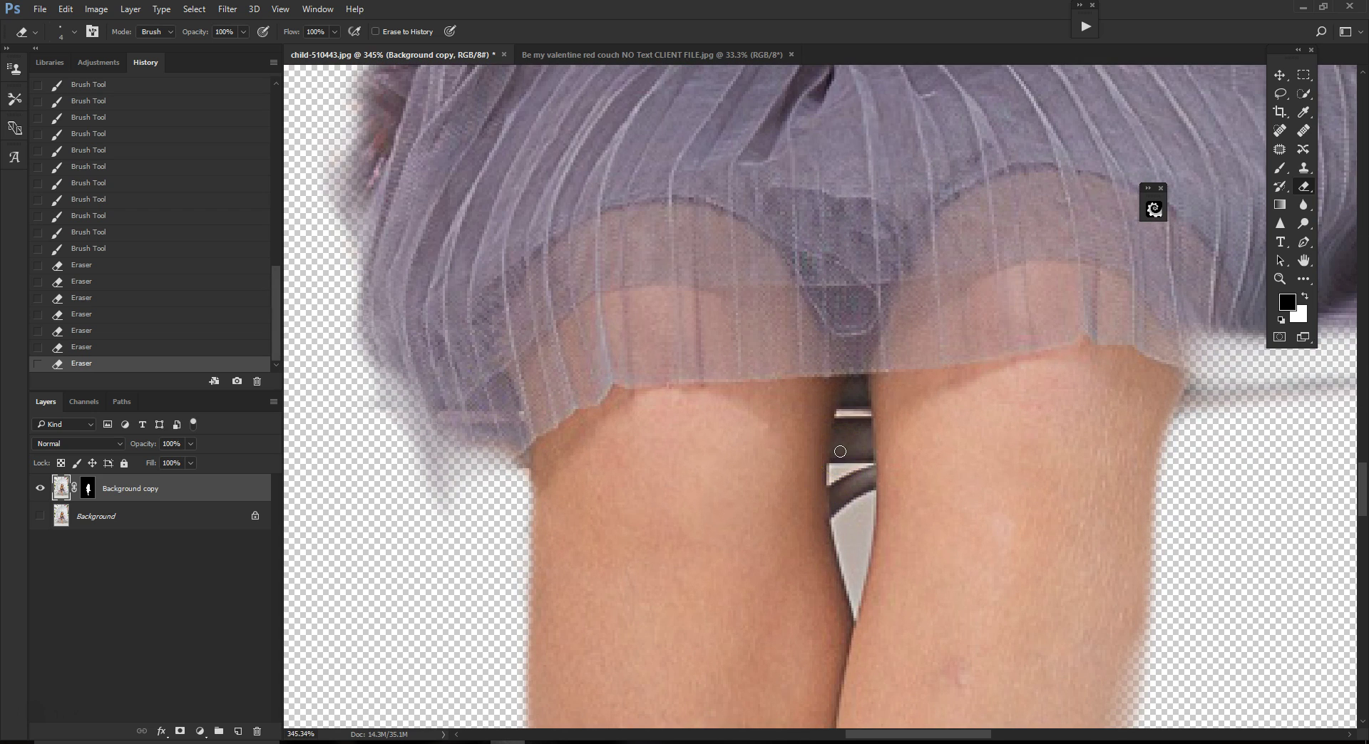
mouse_move(846, 391)
left_mouse_down()
mouse_move(831, 501)
mouse_move(853, 578)
mouse_move(851, 383)
left_mouse_up()
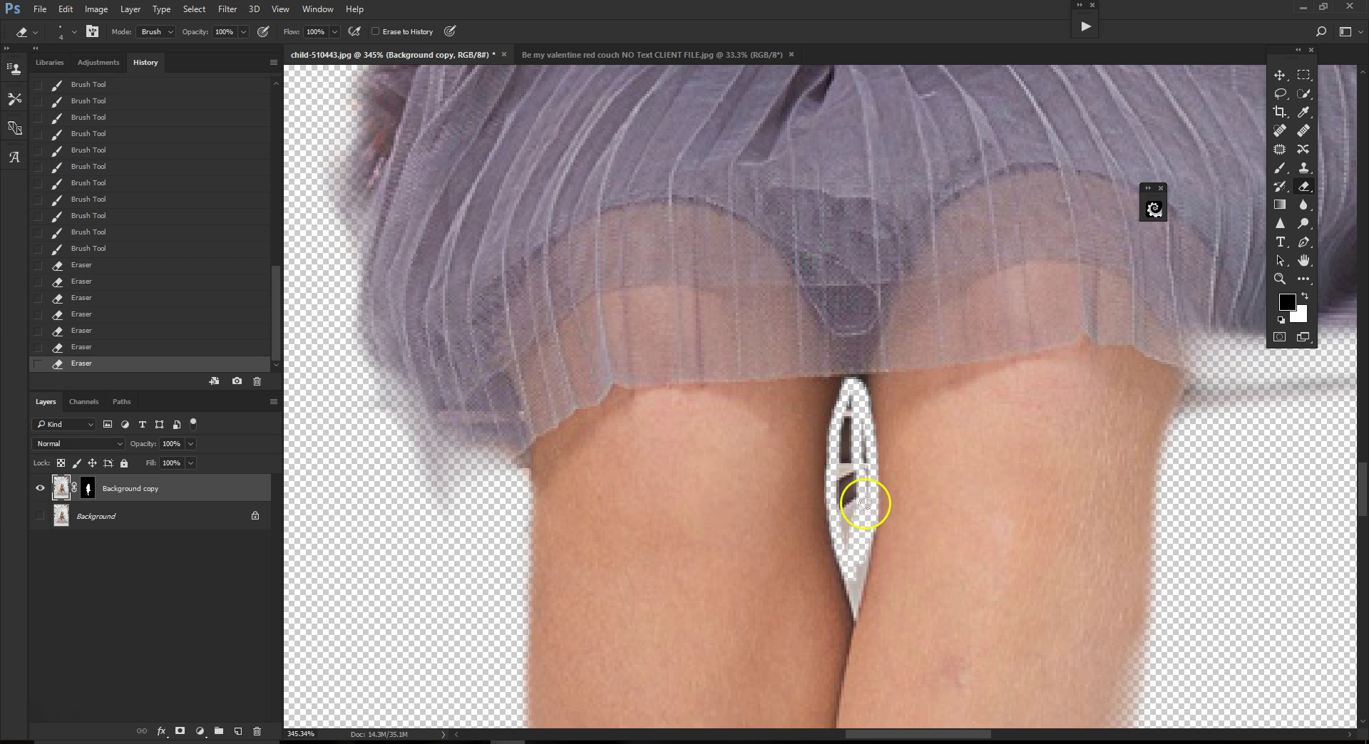
mouse_move(860, 422)
left_mouse_down()
mouse_move(849, 400)
mouse_move(851, 460)
left_mouse_up()
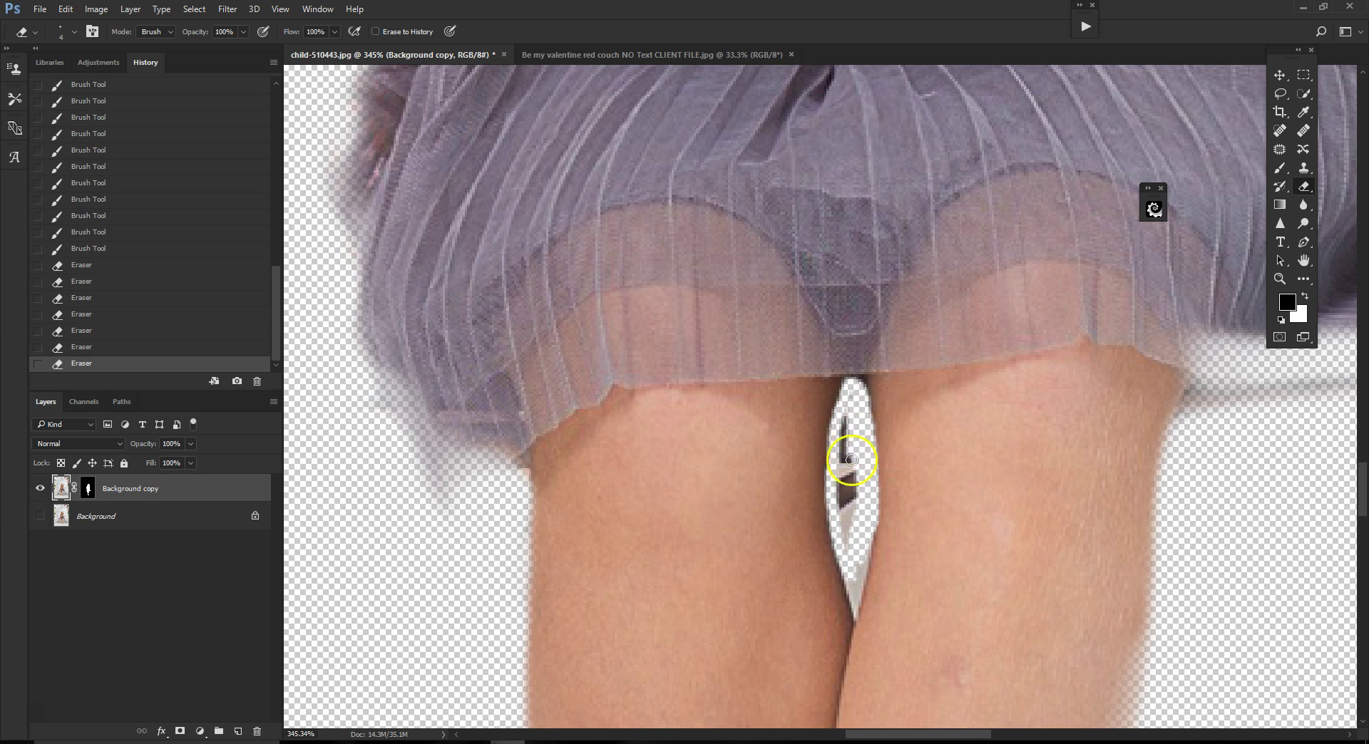
left_click_drag(847, 412, 845, 455)
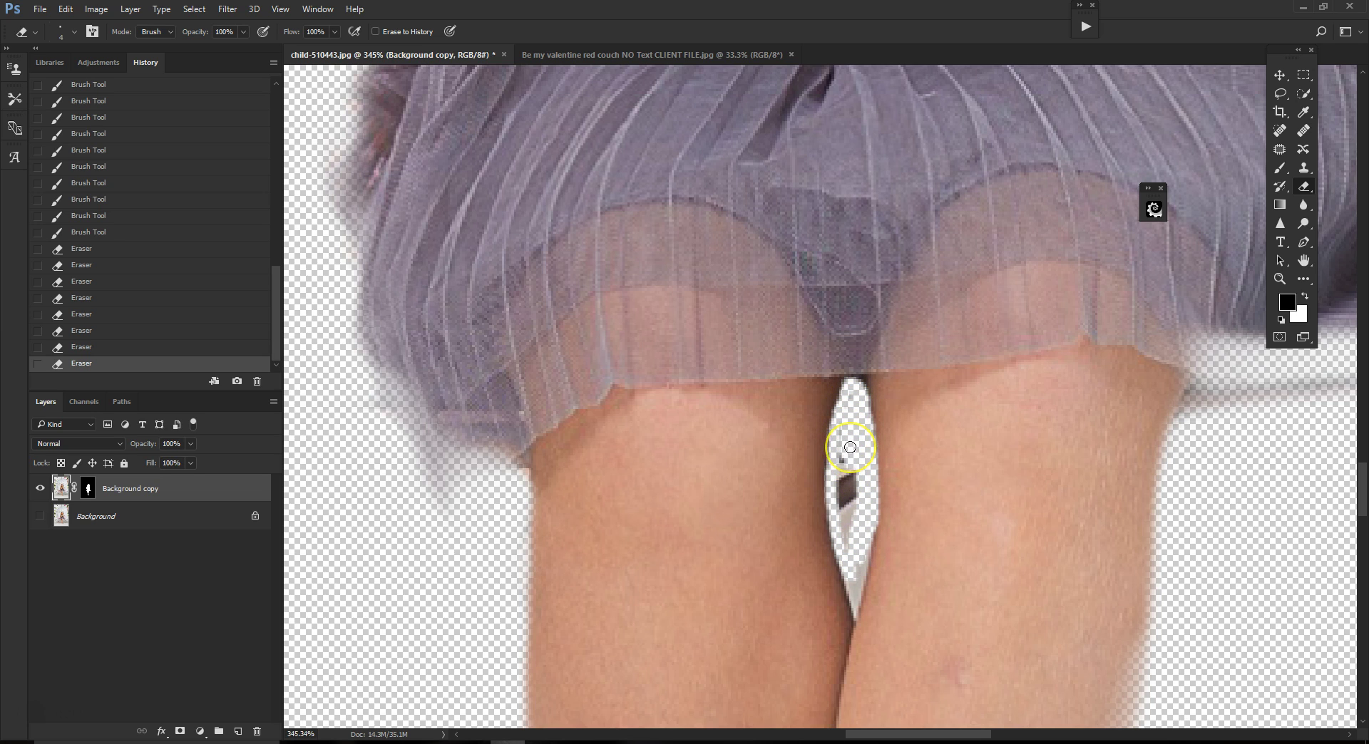
left_click_drag(850, 476, 843, 511)
left_click(846, 444)
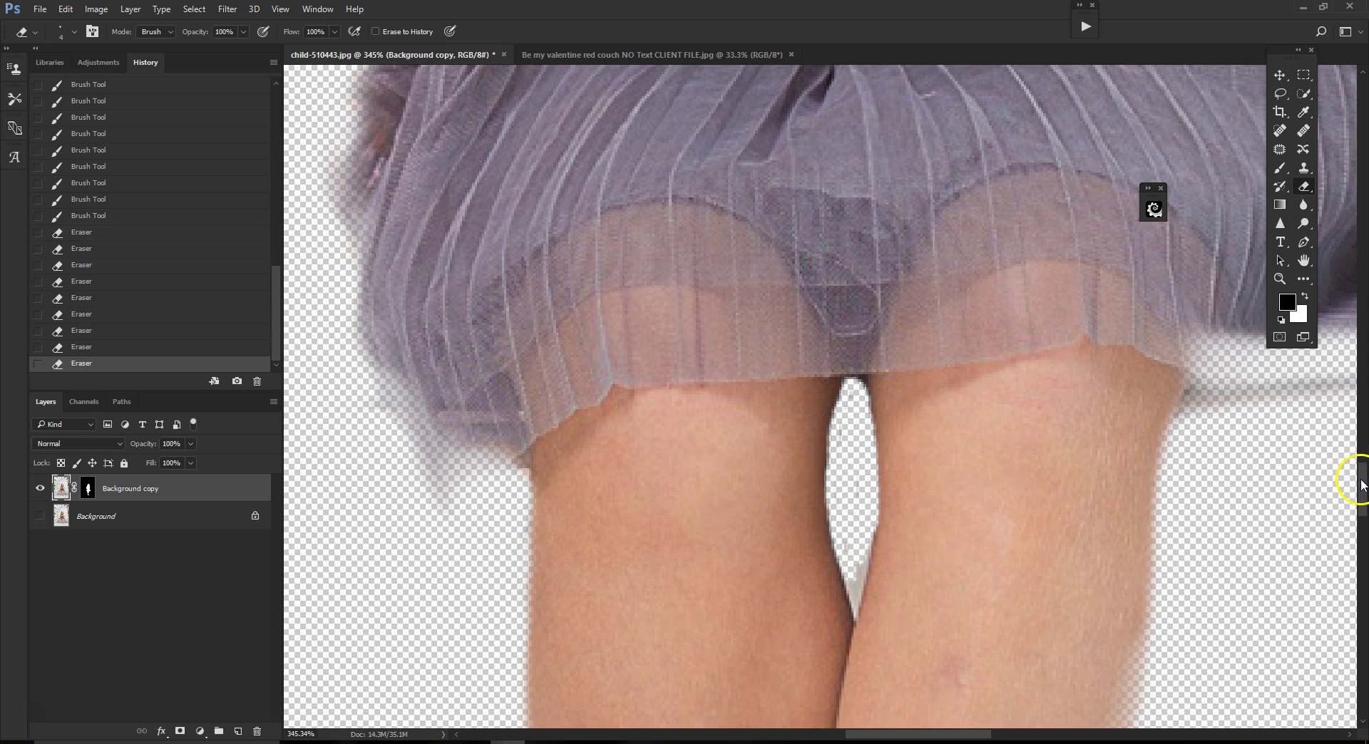
Clean up the edges of the gap between the legs, from its lower tip up to the skirt hem.
left_click_drag(1361, 485, 1363, 504)
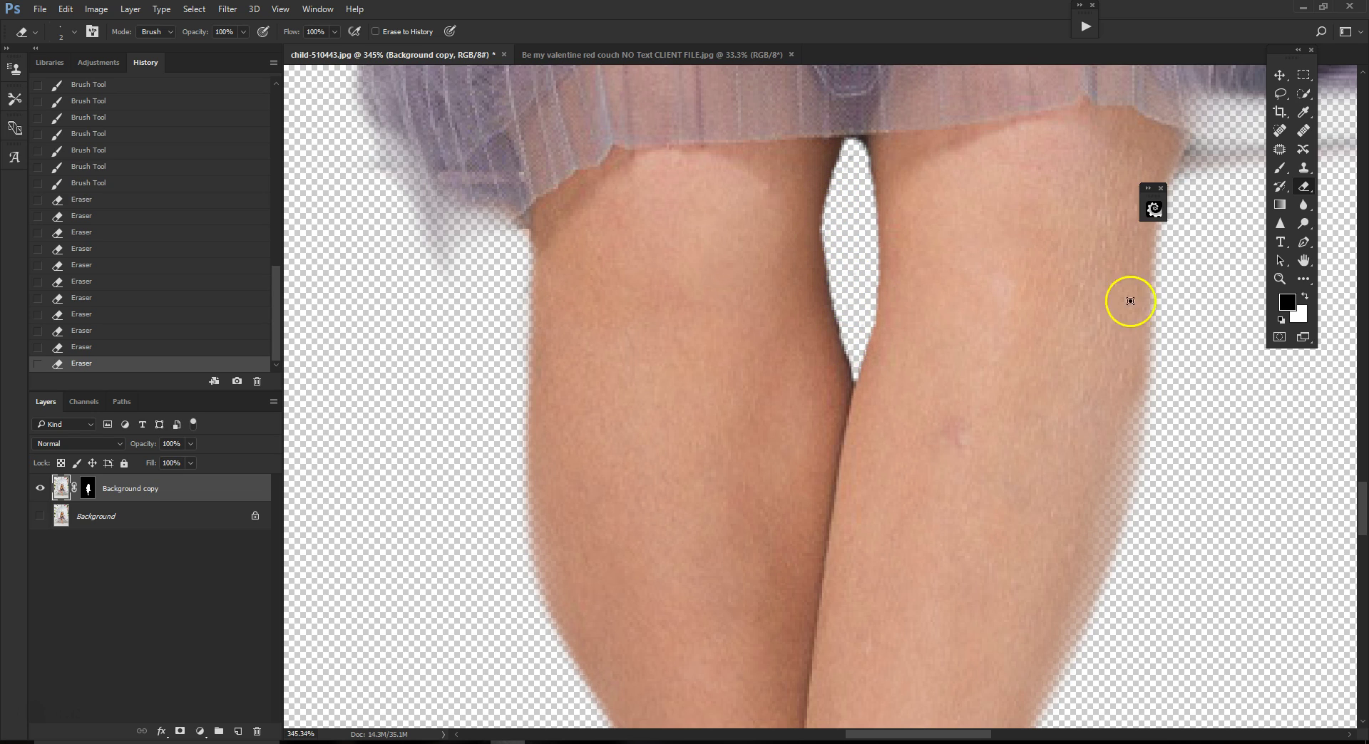
scroll(1362, 508, "up", 3)
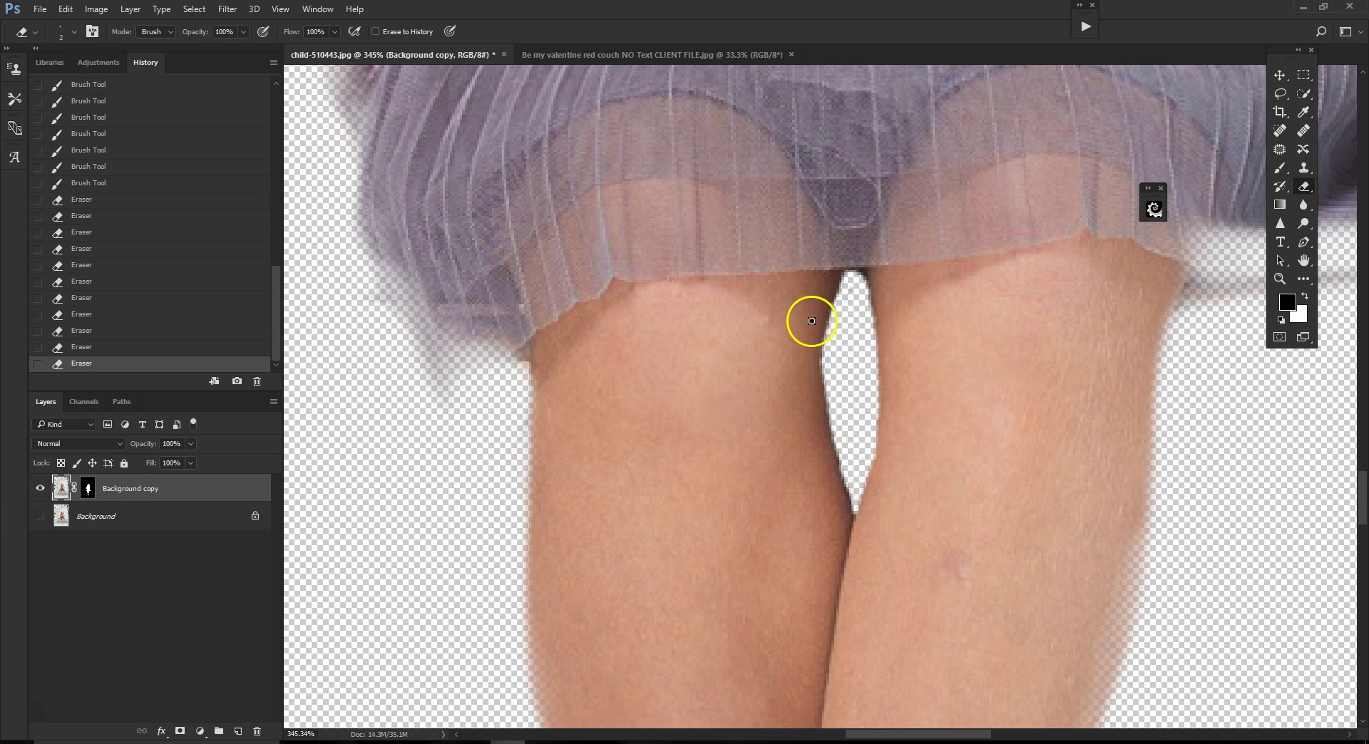
scroll(814, 321, "up", 1)
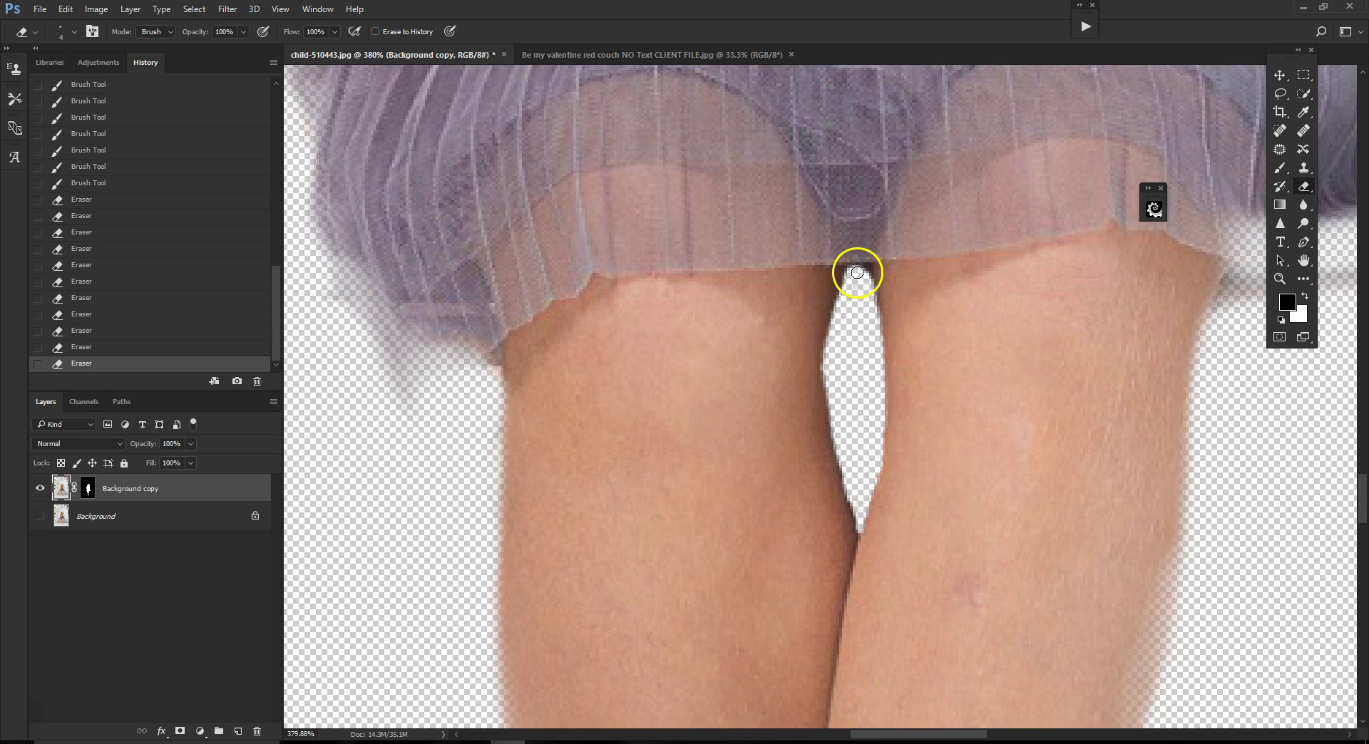
mouse_move(854, 269)
left_mouse_down()
mouse_move(870, 282)
mouse_move(872, 332)
left_mouse_up()
Target the layer mask of the Background copy layer with white as the foreground color for restoring the skirt's edge.
scroll(856, 364, "down", 3)
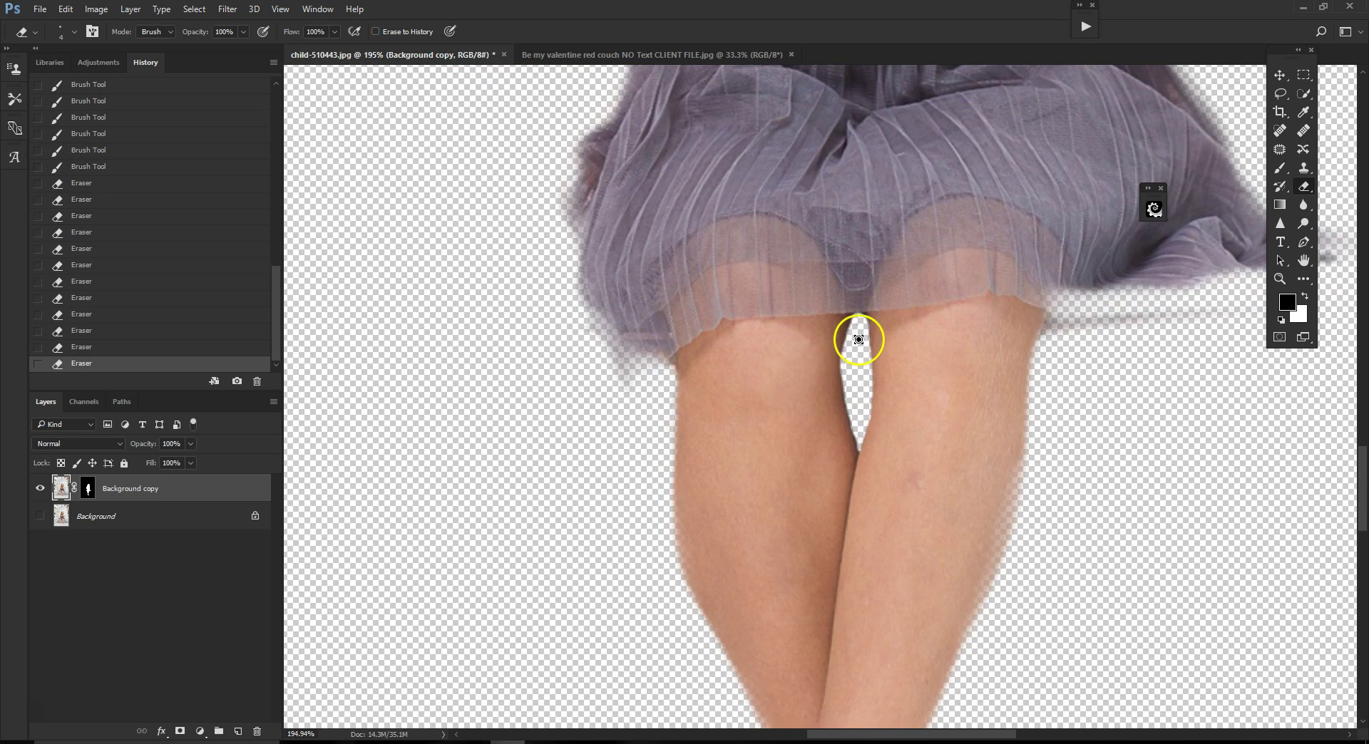
scroll(1092, 424, "down", 4)
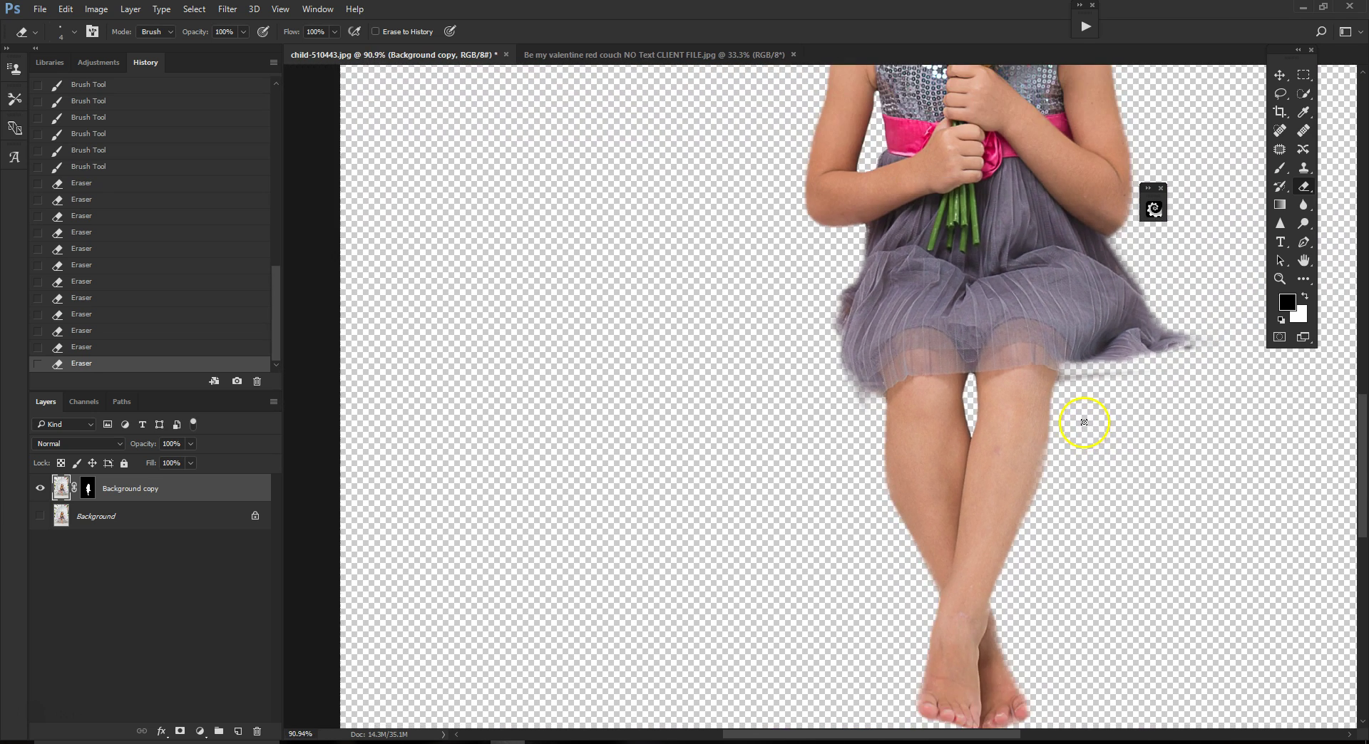
scroll(1094, 420, "up", 4)
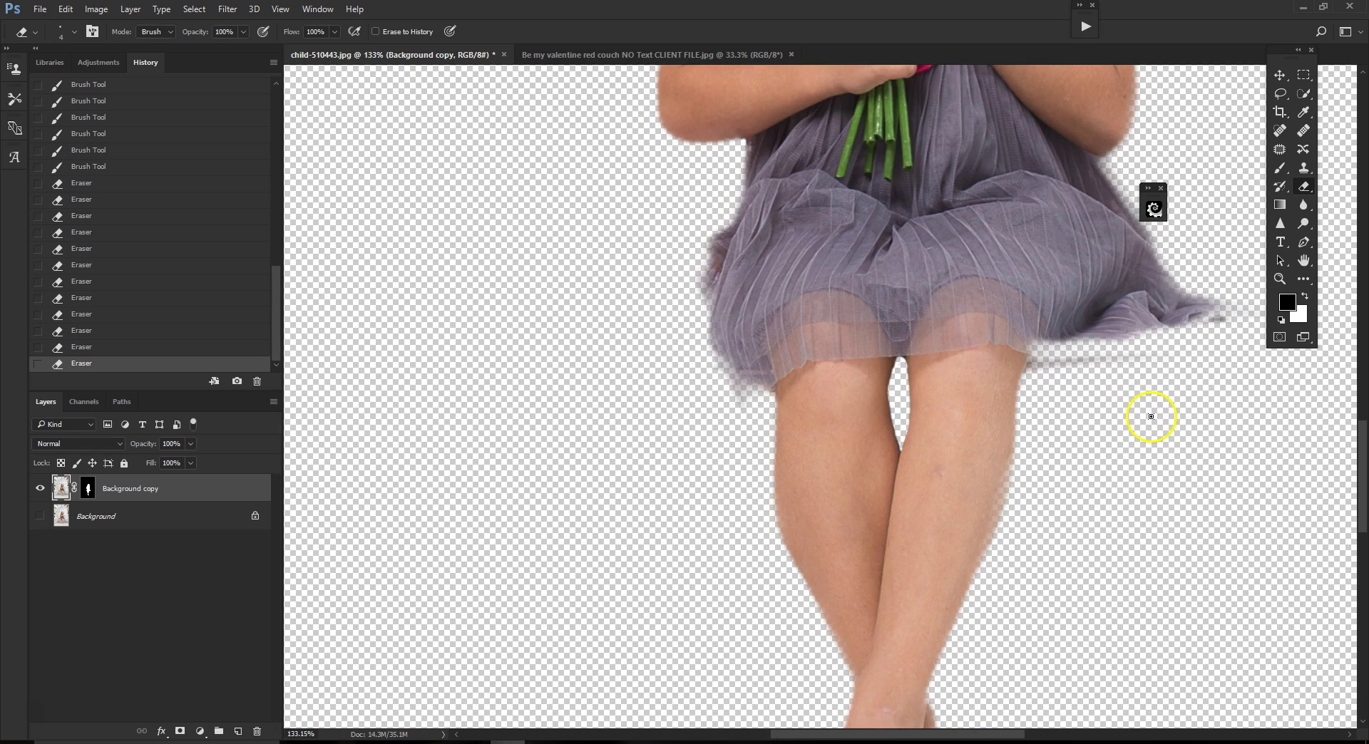
left_click_drag(1363, 496, 1362, 460)
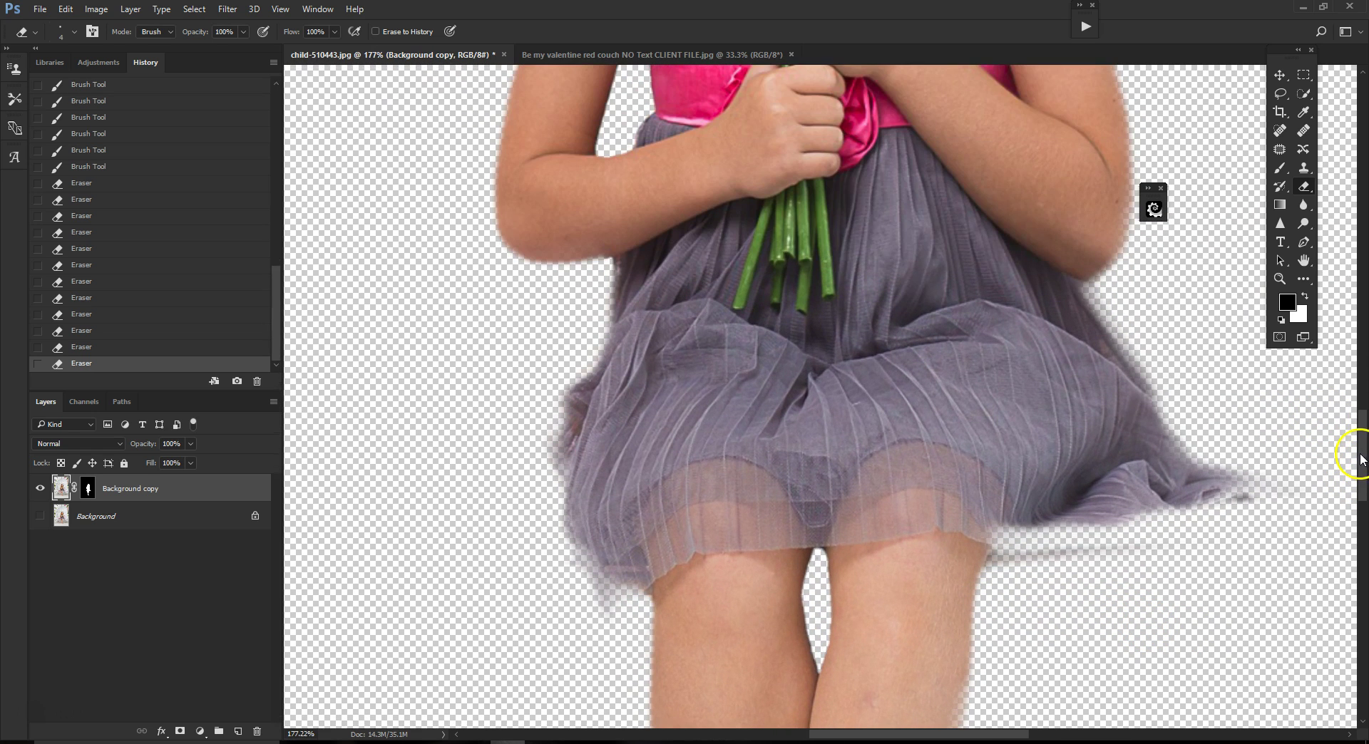
left_click_drag(1027, 737, 1067, 729)
scroll(1008, 556, "up", 3)
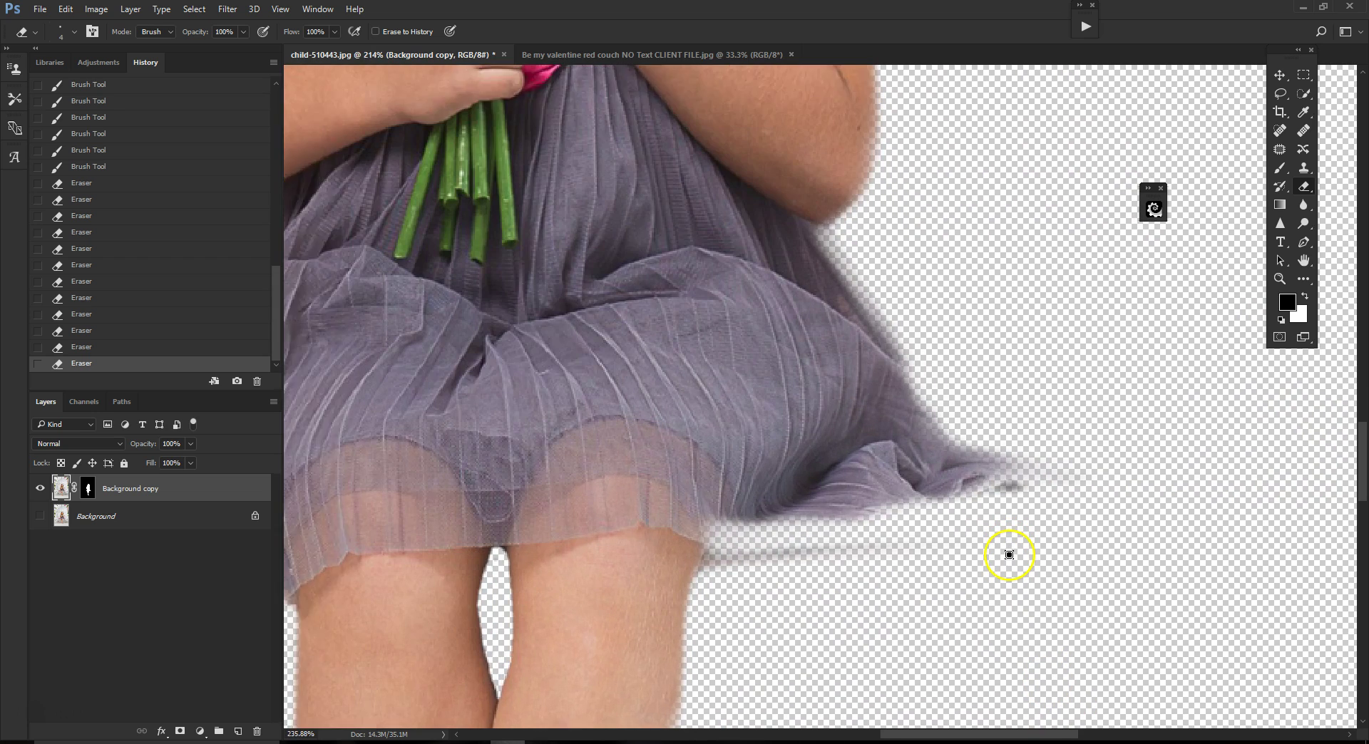
key("x")
left_click(88, 489)
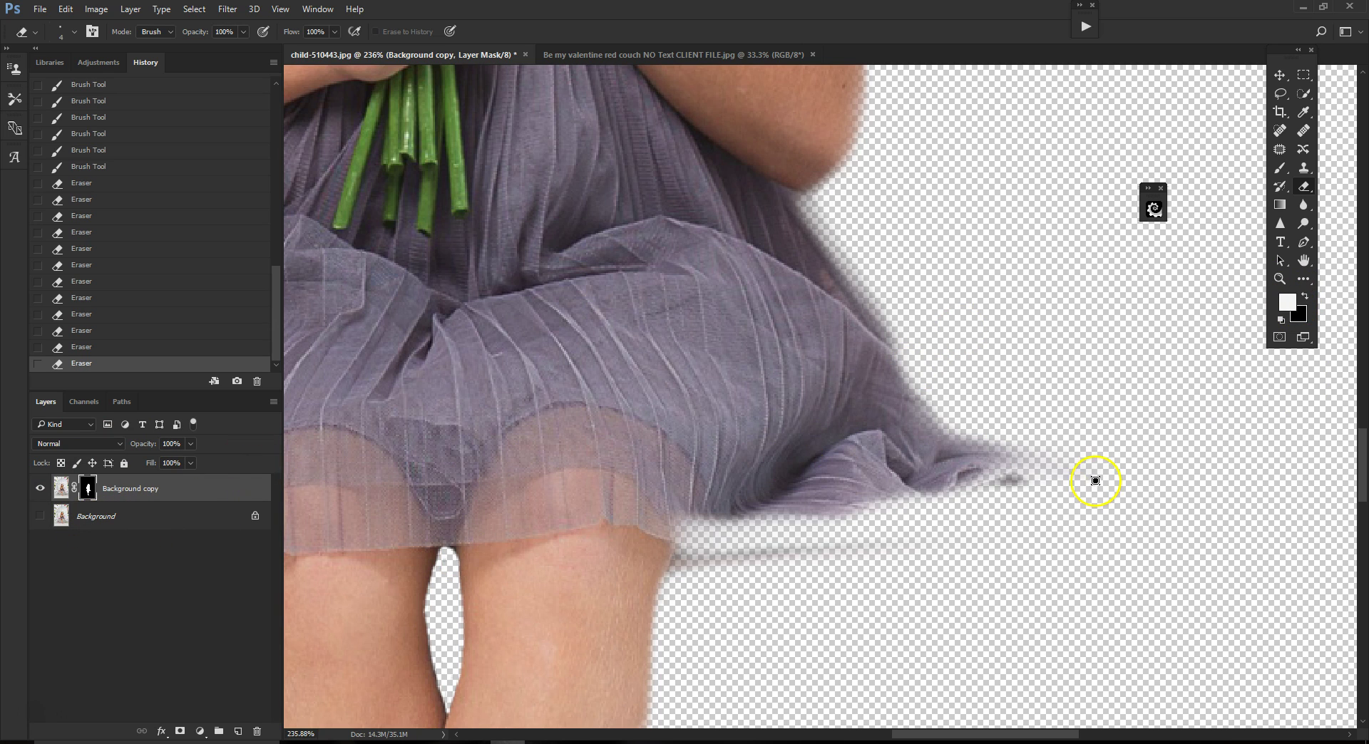
key("bracketright")
key("bracketright")
key("bracketright")
key("bracketright")
key("bracketright")
key("bracketright")
key("bracketright")
left_click_drag(956, 465, 966, 466)
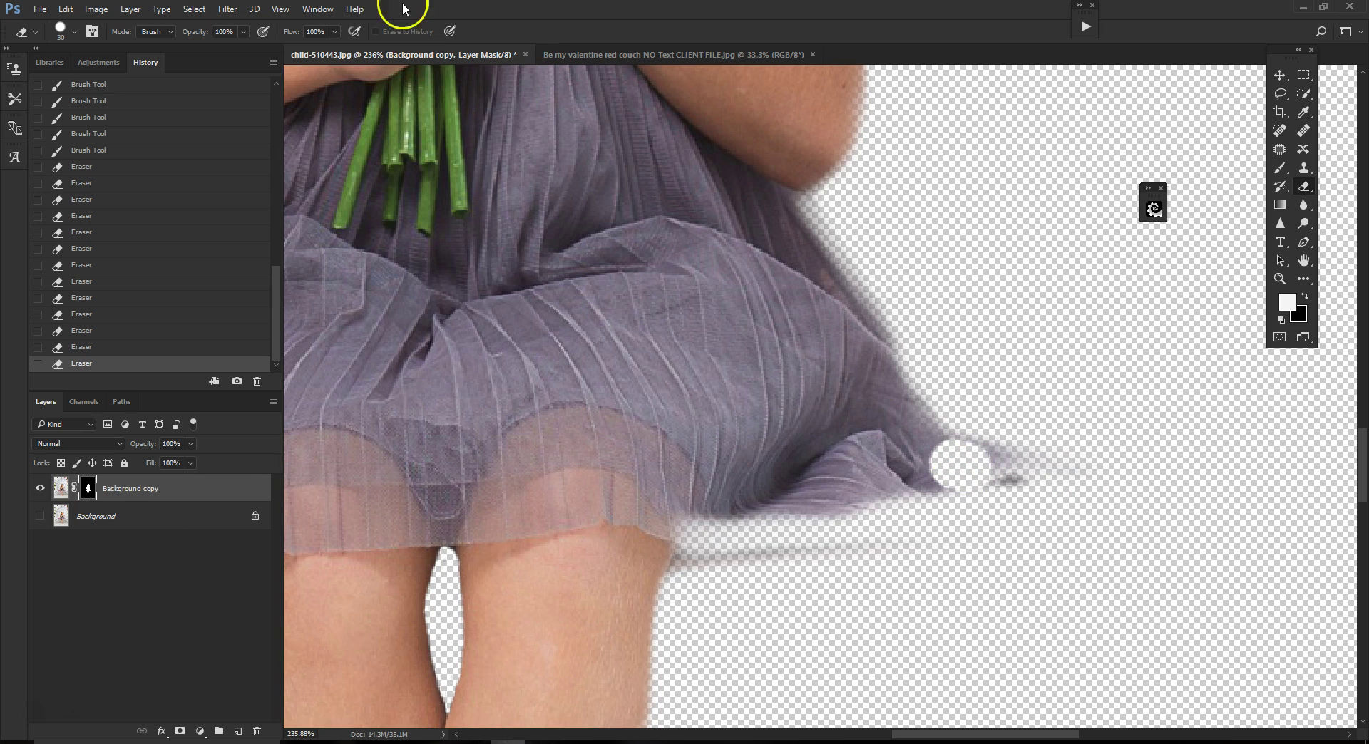
left_click(65, 9)
left_click(84, 53)
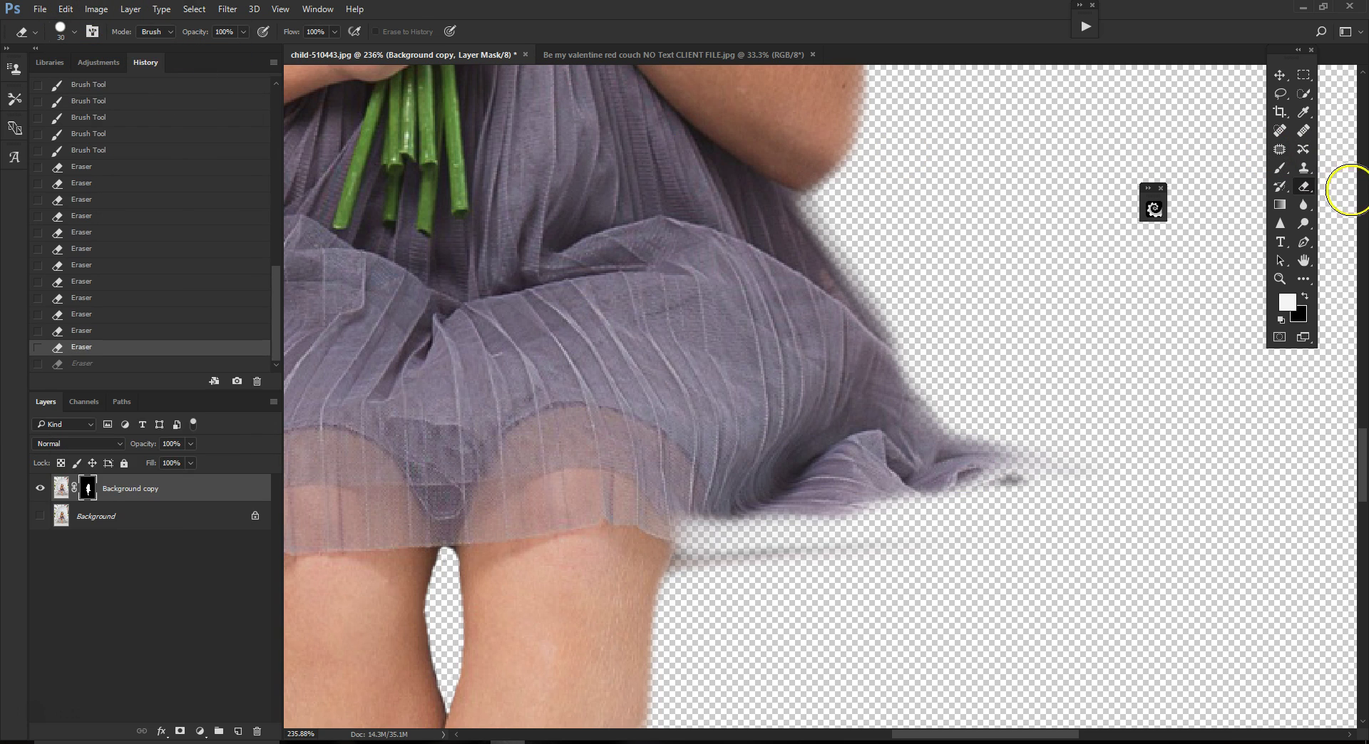
Restore the skirt's flared right tip by painting white on the layer mask with the Brush tool at size 20 and 58% opacity.
left_click(1281, 167)
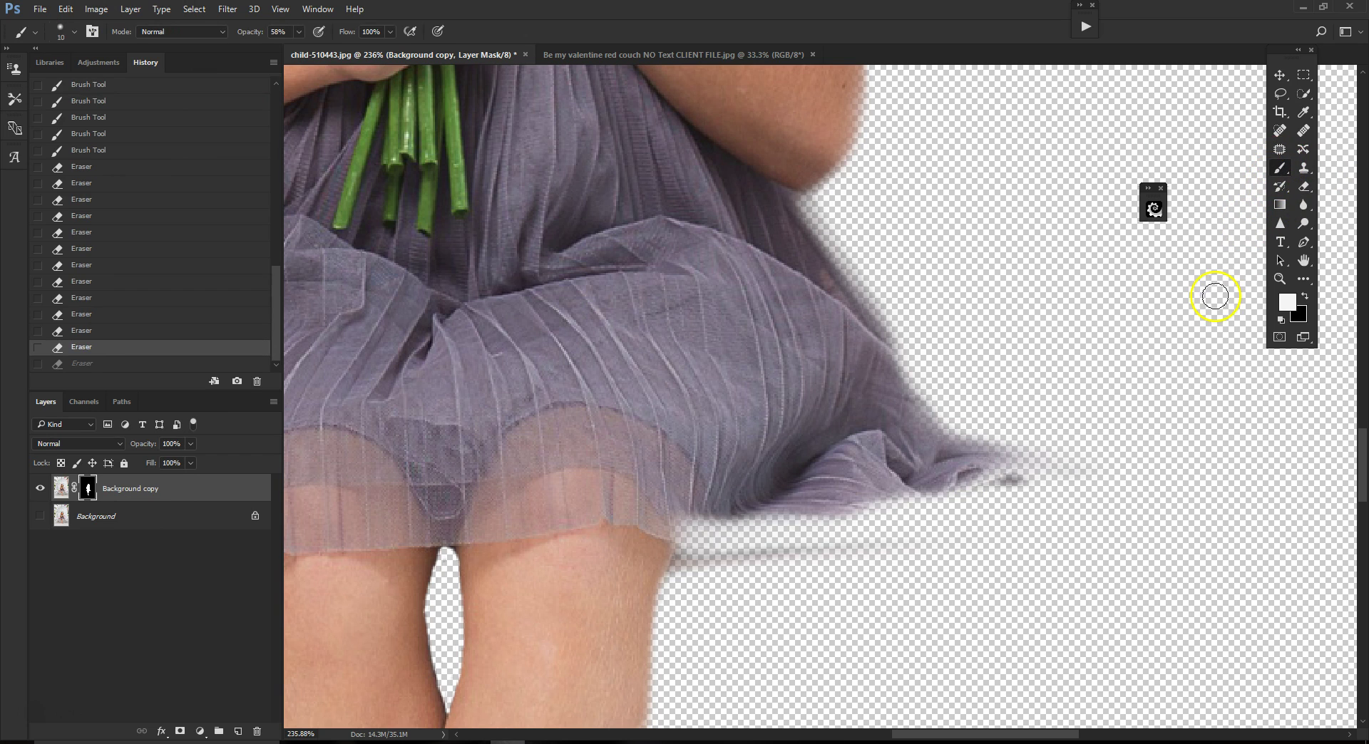
key("]")
mouse_move(941, 456)
left_mouse_down()
mouse_move(1014, 468)
mouse_move(803, 494)
mouse_move(875, 465)
mouse_move(860, 412)
mouse_move(869, 387)
mouse_move(922, 435)
mouse_move(870, 333)
mouse_move(823, 281)
mouse_move(915, 415)
mouse_move(1007, 471)
mouse_move(827, 494)
left_mouse_up()
Restore the skirt's faded left edge in the mask with smaller brush sizes of 15 and 10, raising the opacity to 78%.
left_click_drag(920, 734, 831, 733)
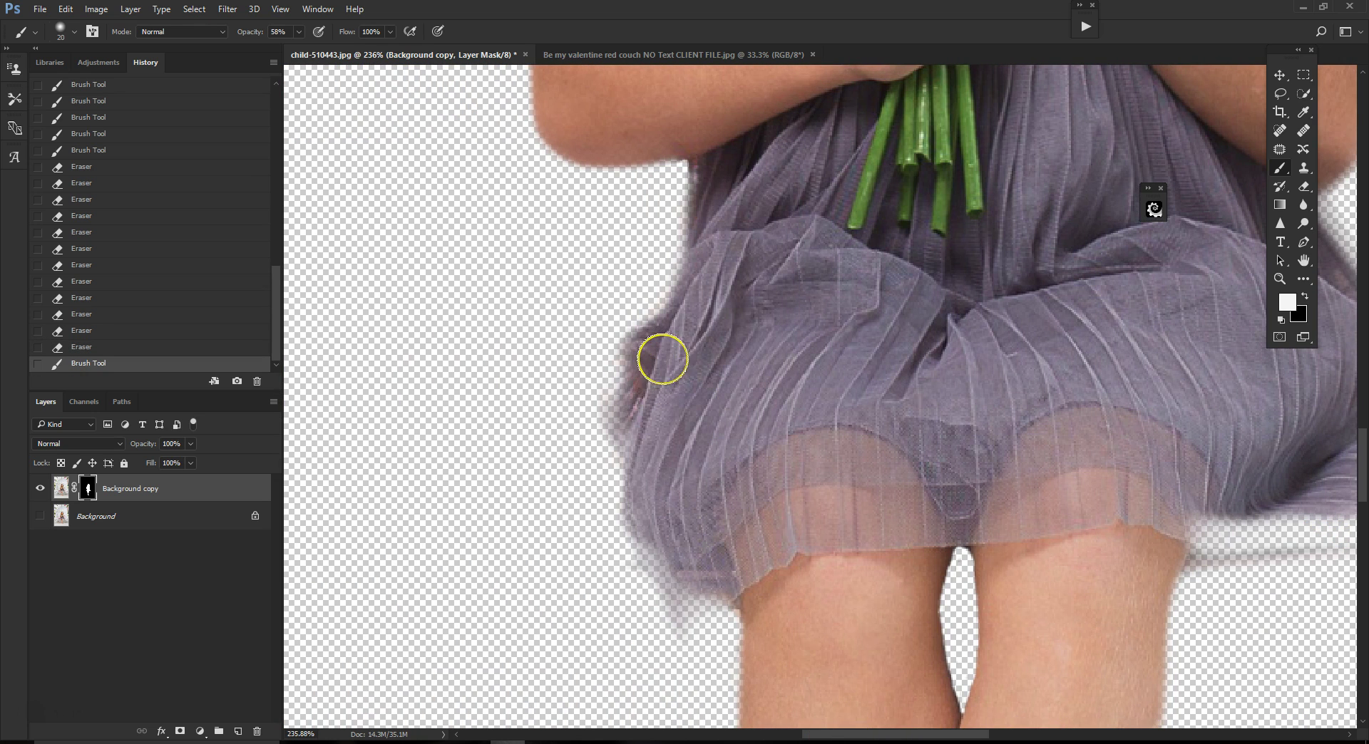
key("[")
left_click_drag(614, 427, 629, 450)
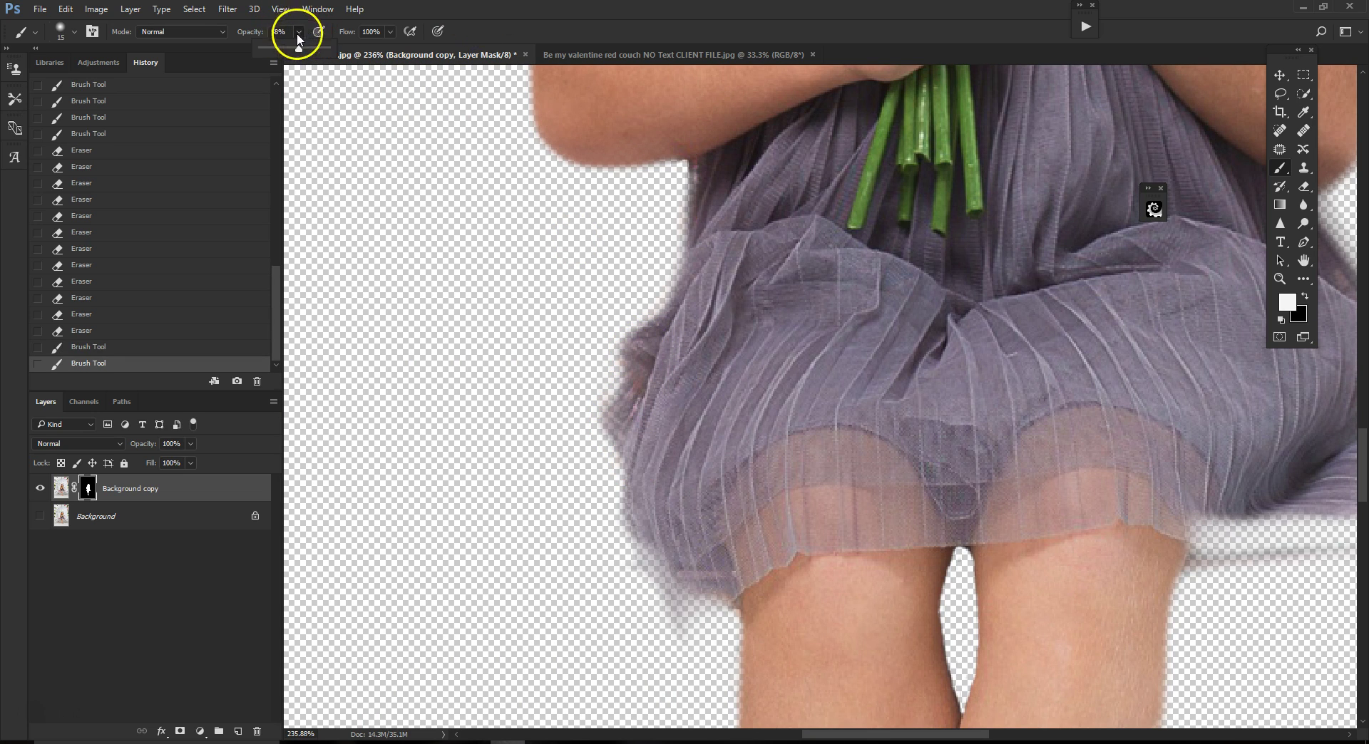
left_click_drag(305, 50, 313, 50)
left_click(700, 271)
key("[")
mouse_move(672, 312)
left_mouse_down()
mouse_move(639, 342)
mouse_move(635, 391)
mouse_move(611, 424)
mouse_move(633, 436)
mouse_move(633, 494)
mouse_move(663, 558)
mouse_move(682, 578)
mouse_move(706, 571)
left_mouse_up()
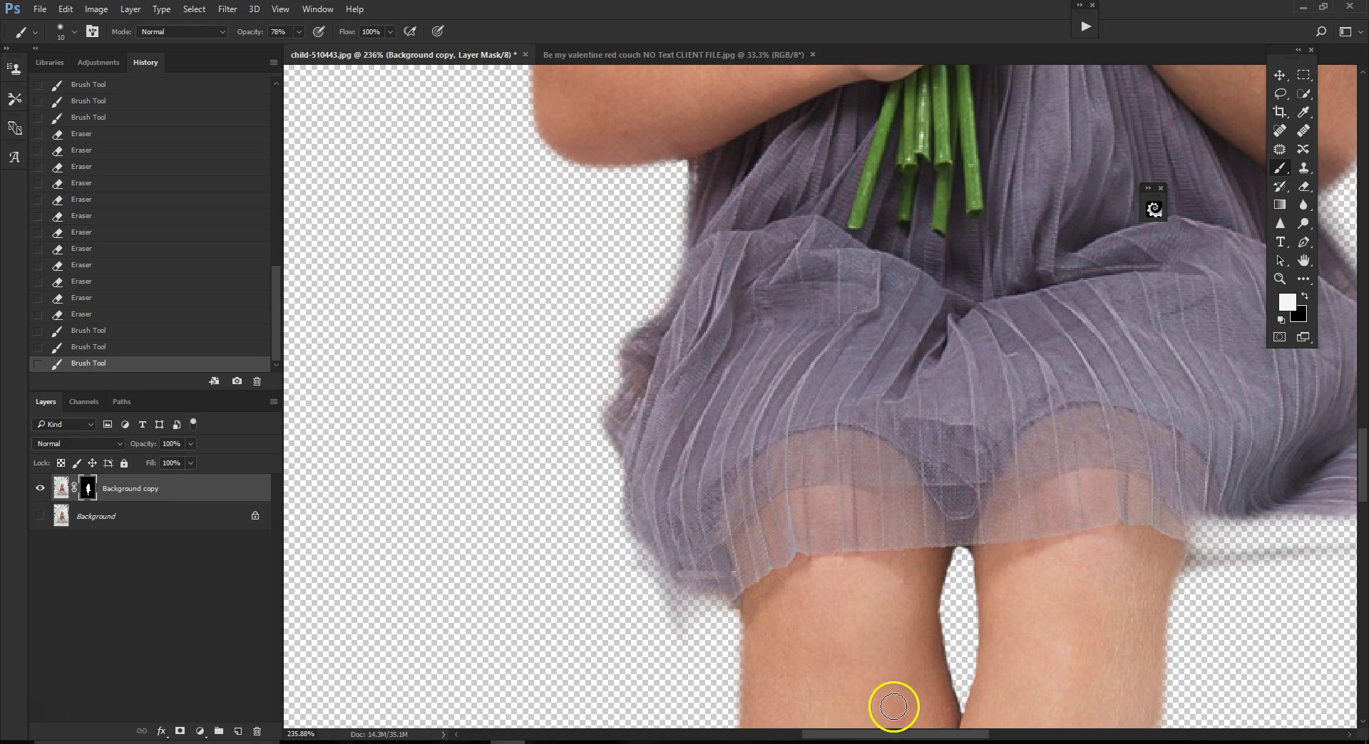
Paint back the skirt's lower right hem and outer right edge in the mask, raising the brush opacity to 100%.
left_click_drag(893, 734, 952, 735)
mouse_move(771, 502)
left_mouse_down()
mouse_move(721, 495)
mouse_move(803, 482)
left_mouse_up()
left_click_drag(295, 32, 302, 49)
mouse_move(718, 505)
left_mouse_down()
mouse_move(868, 464)
mouse_move(852, 447)
mouse_move(785, 450)
left_mouse_up()
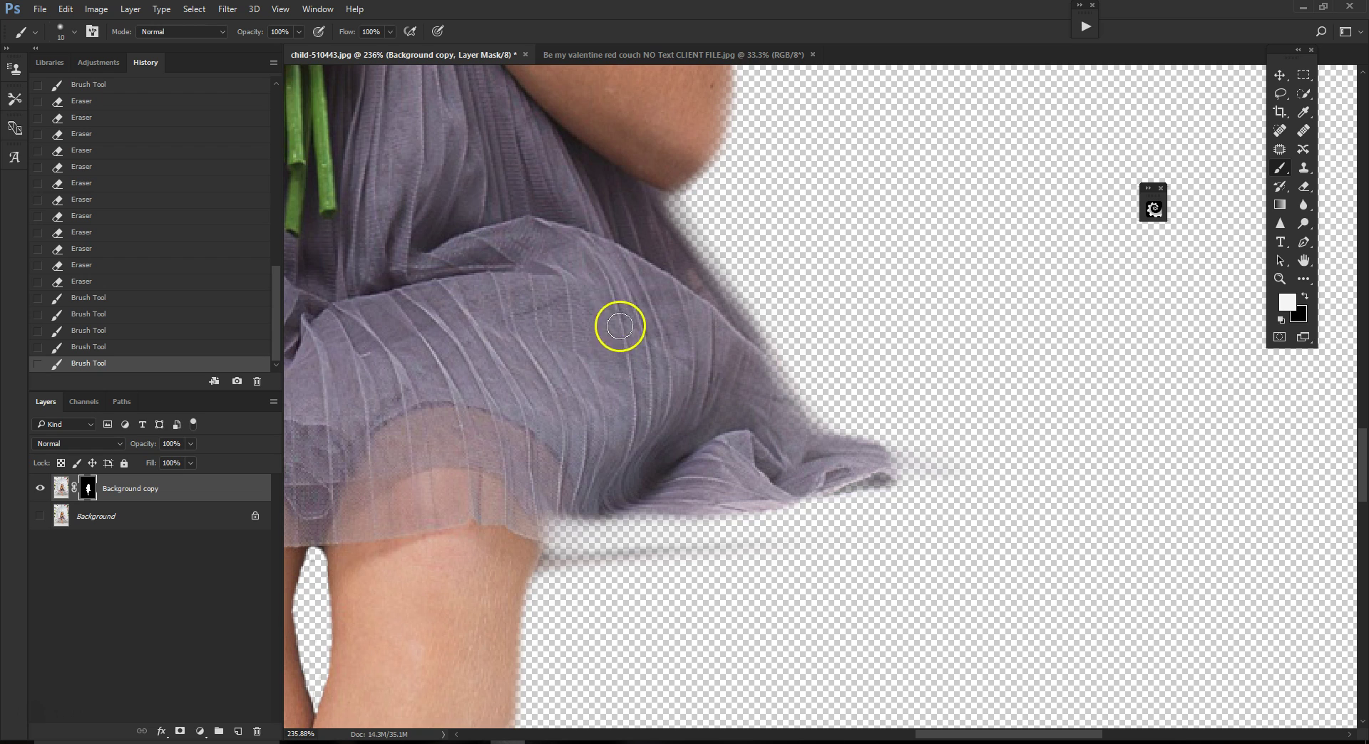
mouse_move(678, 266)
left_mouse_down()
mouse_move(722, 317)
mouse_move(666, 250)
mouse_move(703, 353)
left_mouse_up()
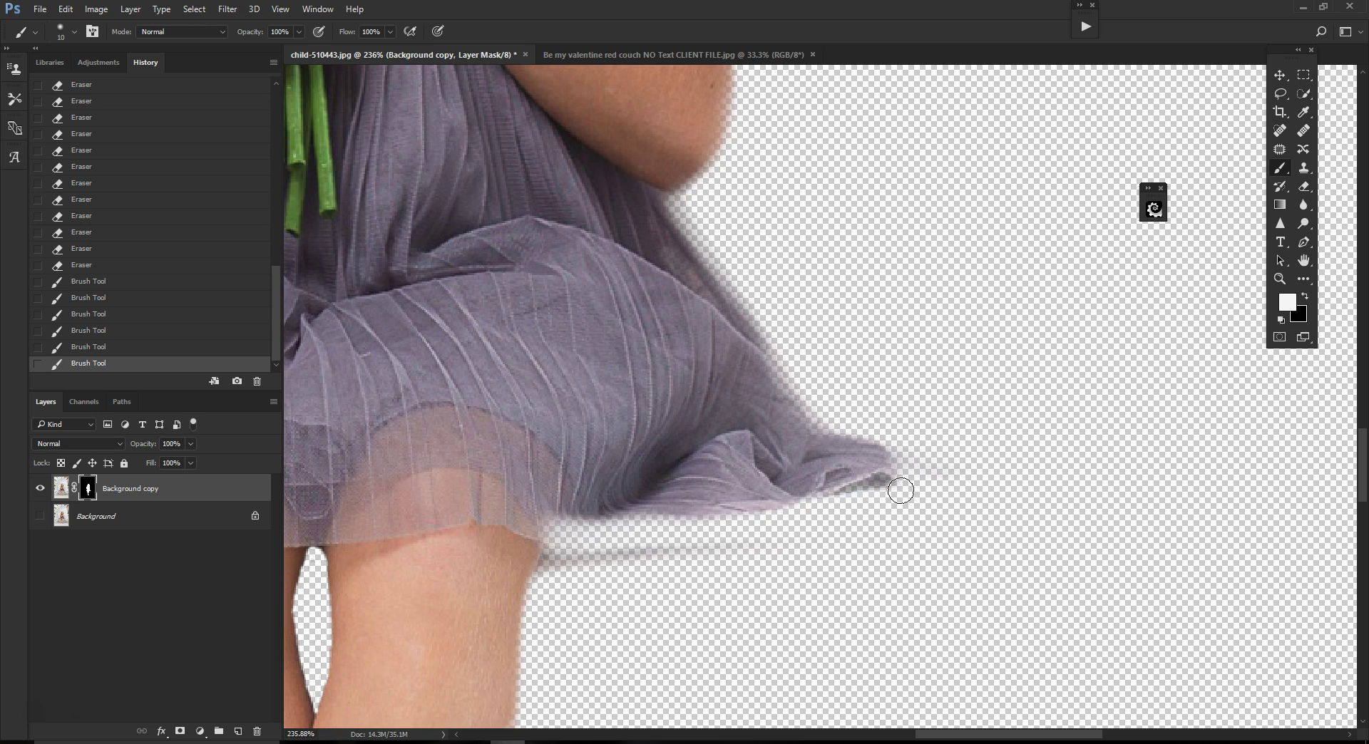
Try another mask stroke along the underside of the skirt's right hem and undo it.
left_click(701, 414)
left_click(65, 9)
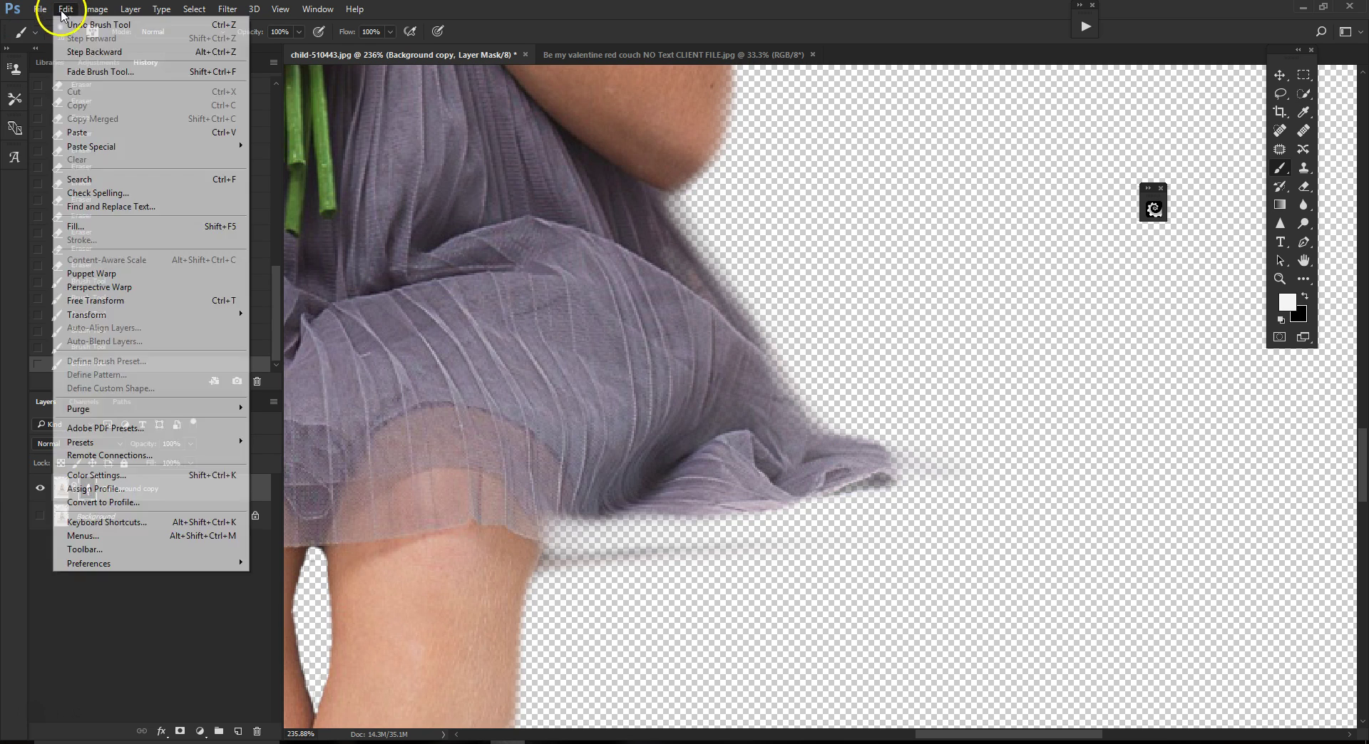
left_click(107, 51)
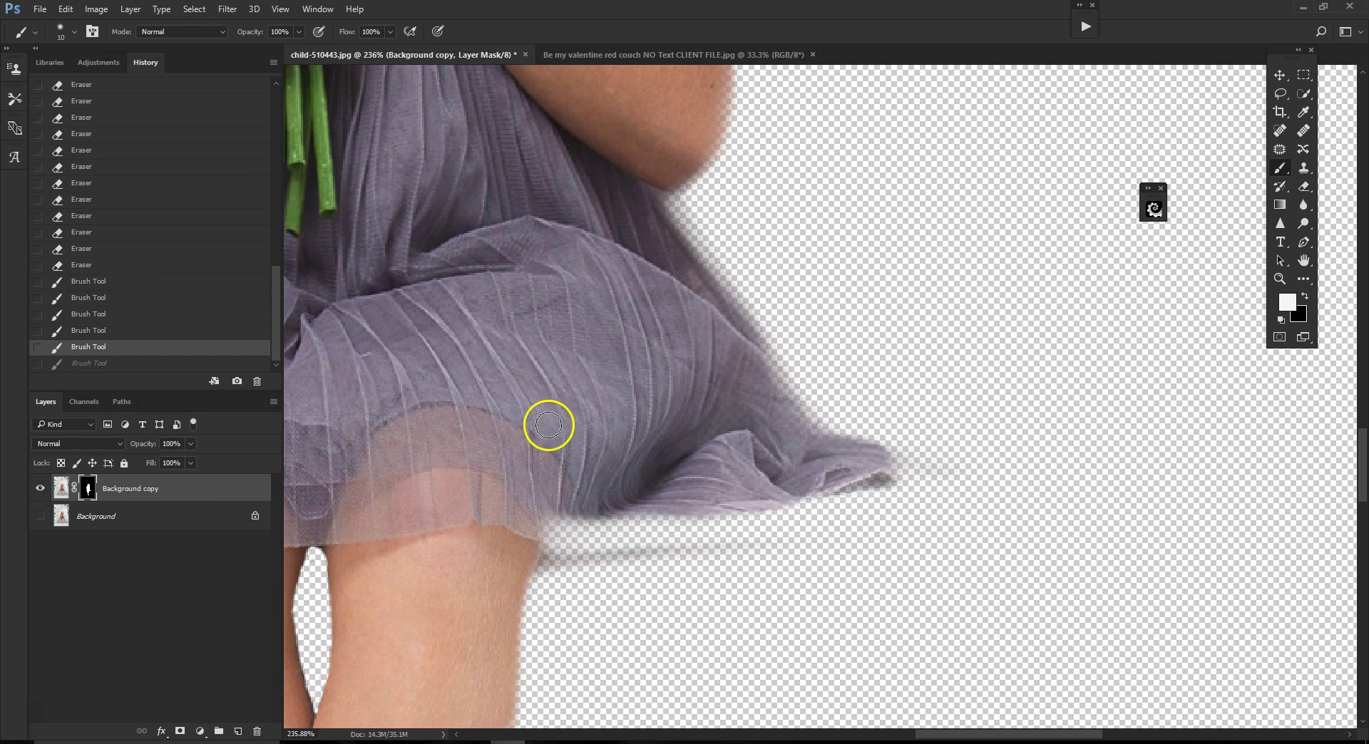
Apply the layer mask to the Background copy layer and select the whole canvas for copying.
scroll(543, 413, "down", 1)
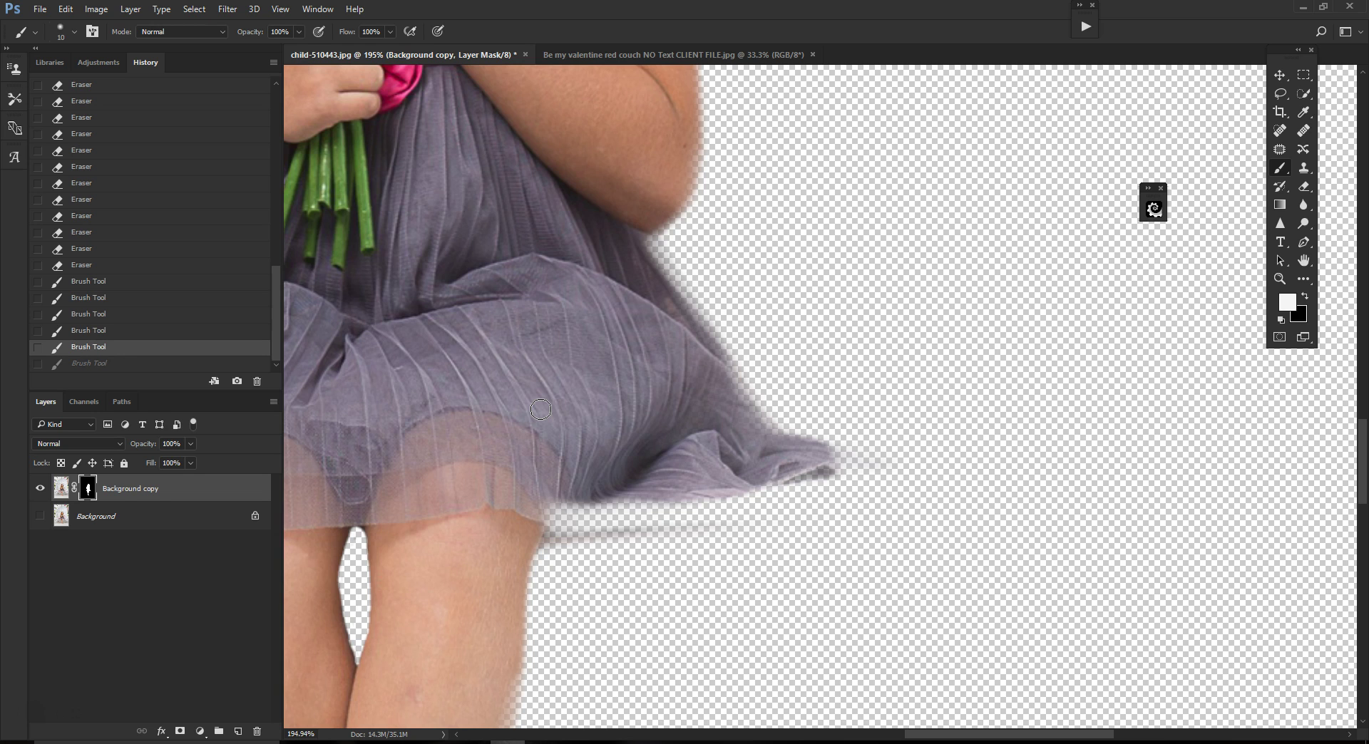
scroll(542, 409, "down", 2)
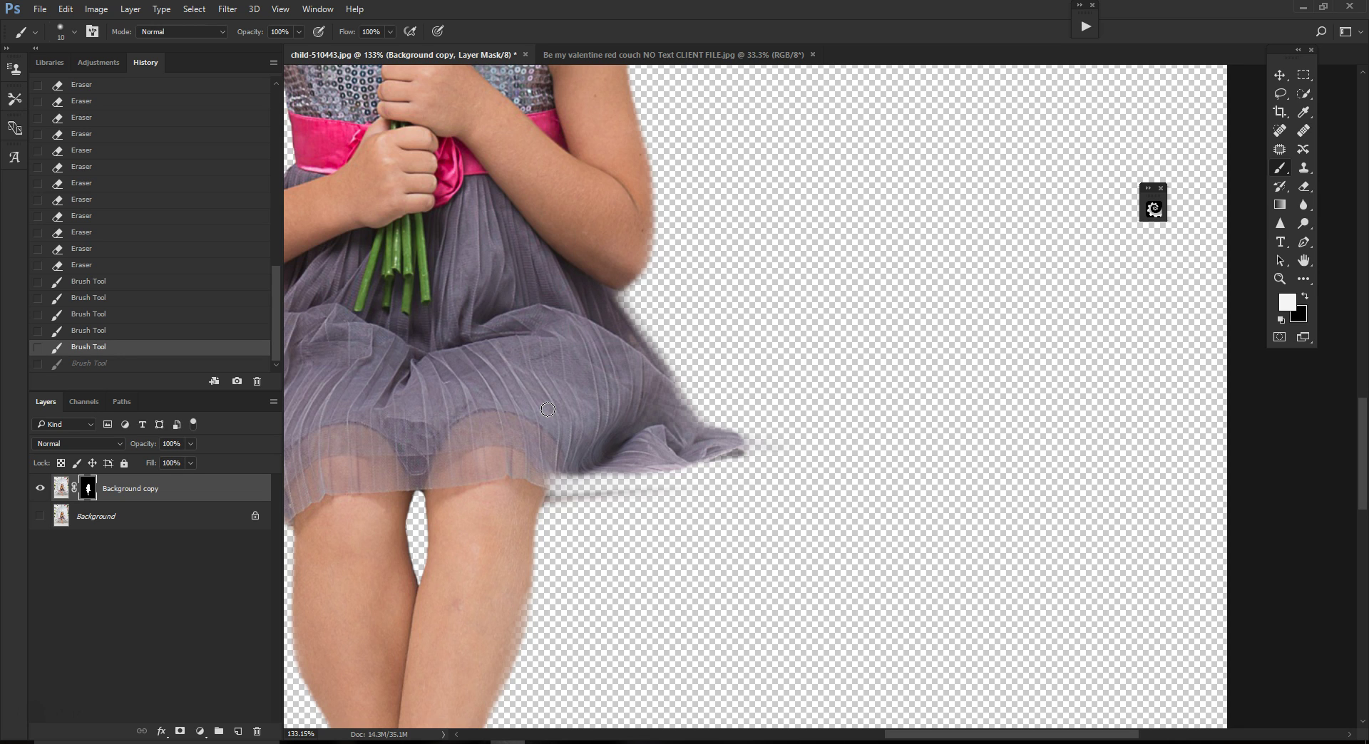
scroll(543, 413, "down", 5)
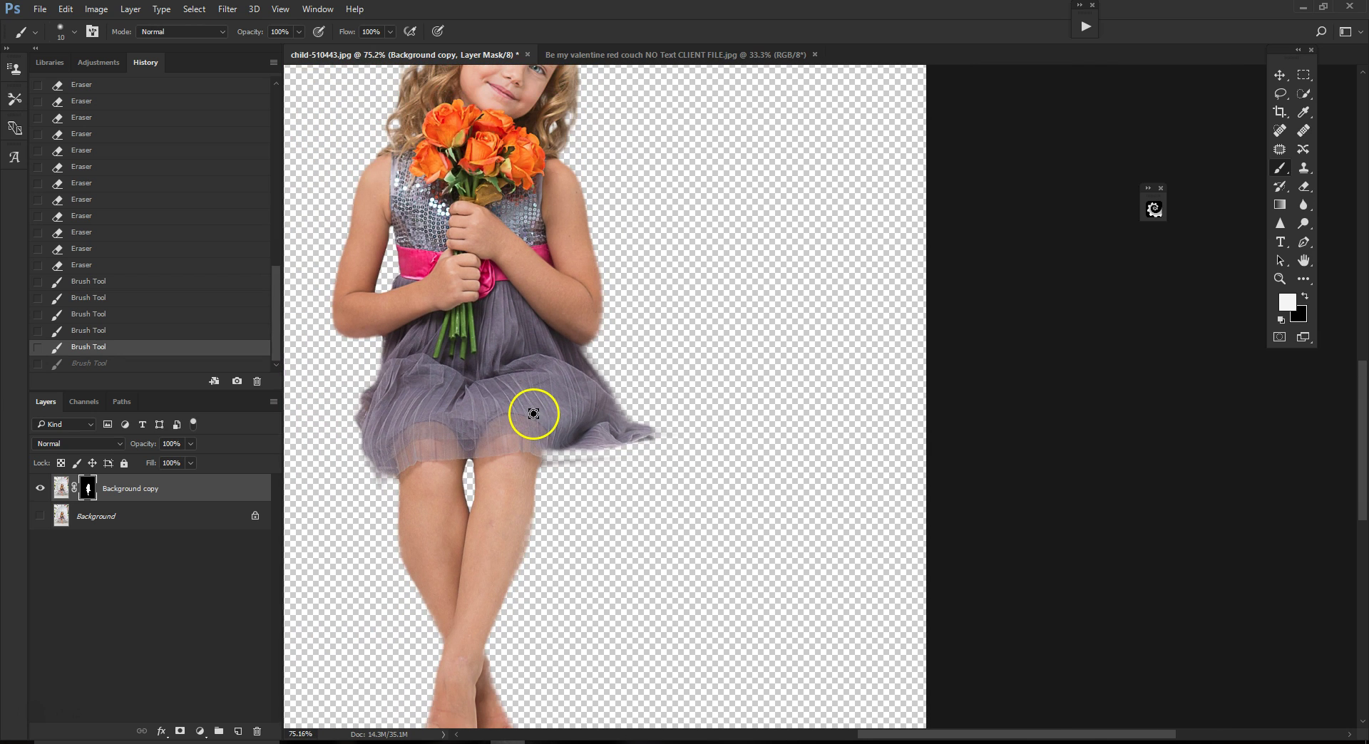
scroll(533, 414, "down", 3)
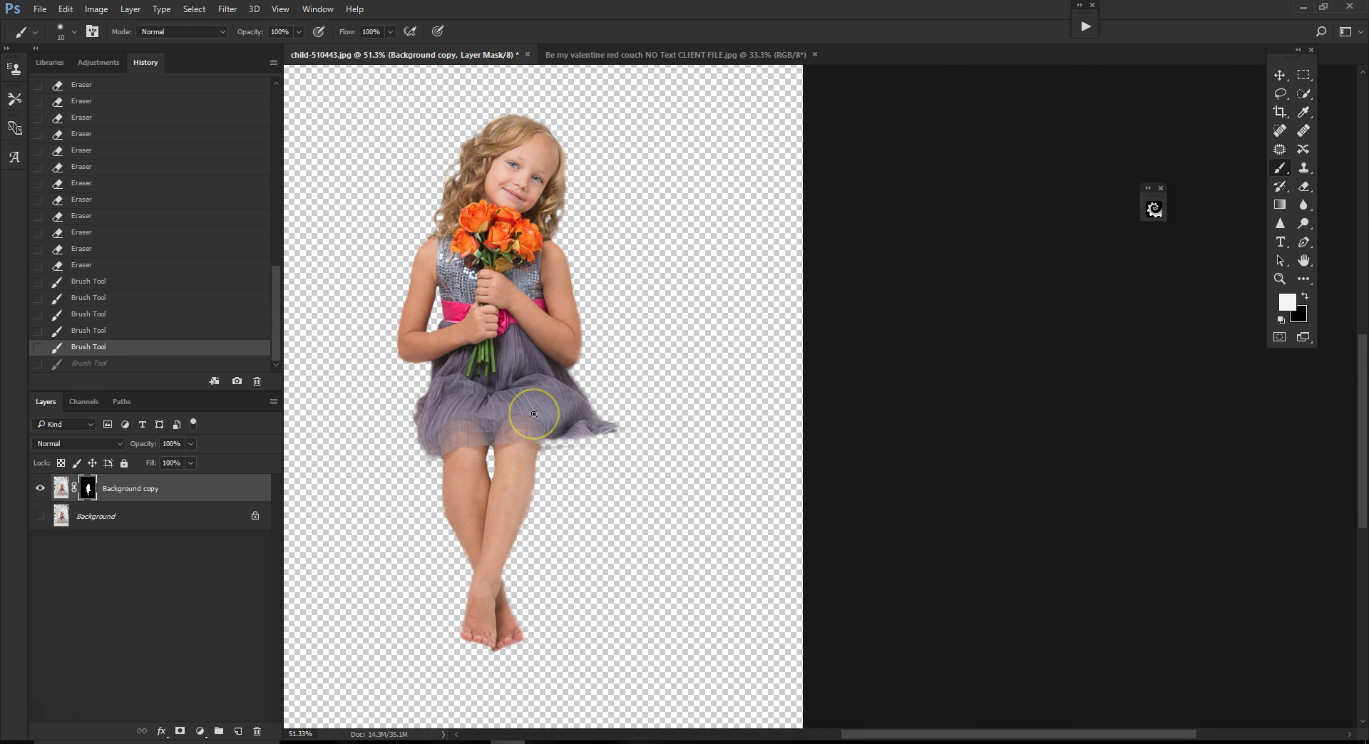
scroll(533, 413, "down", 2)
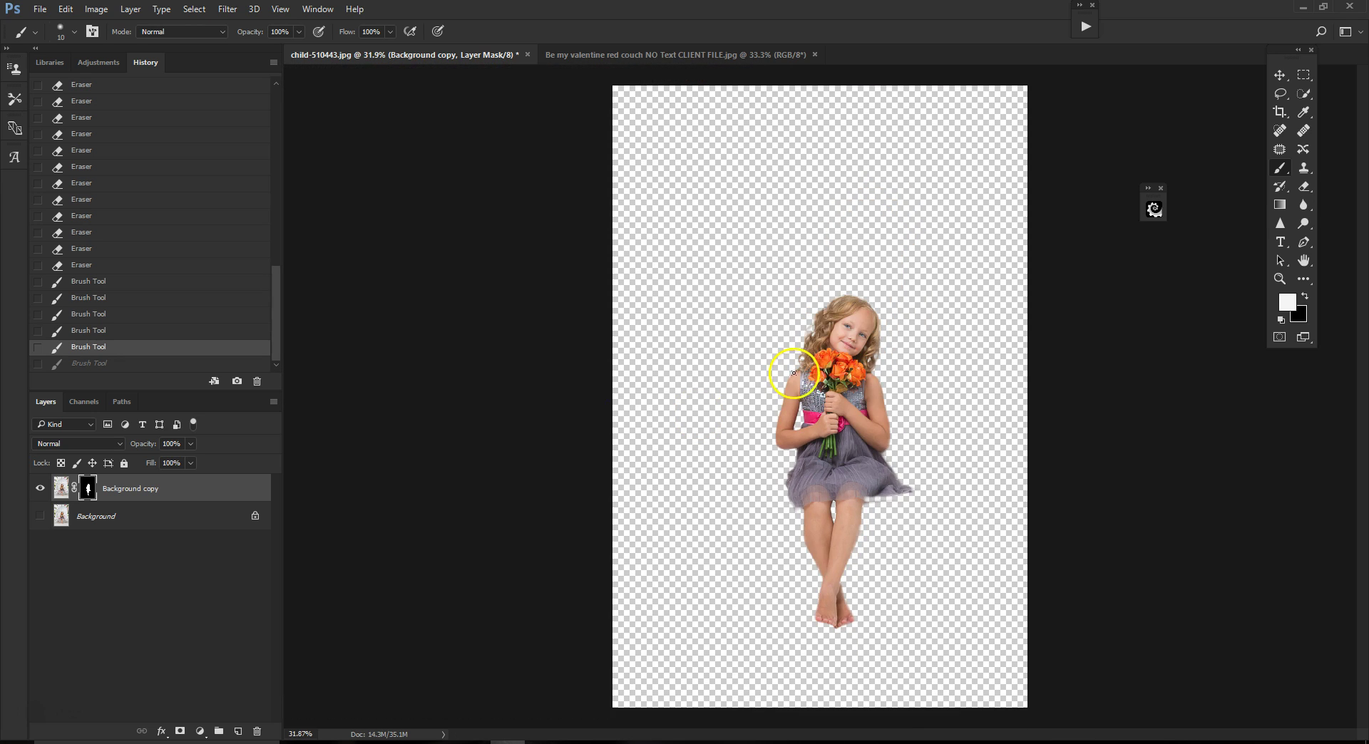
scroll(794, 372, "up", 2)
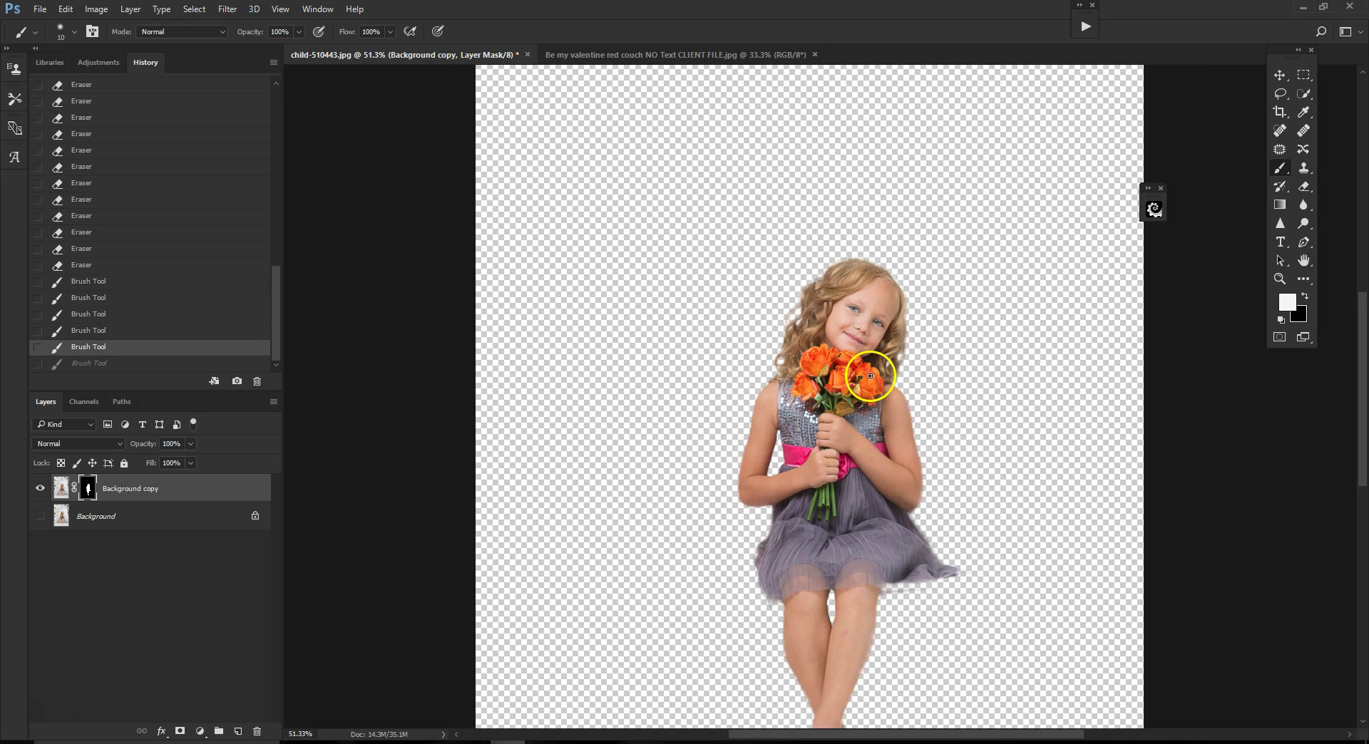
scroll(870, 375, "down", 2)
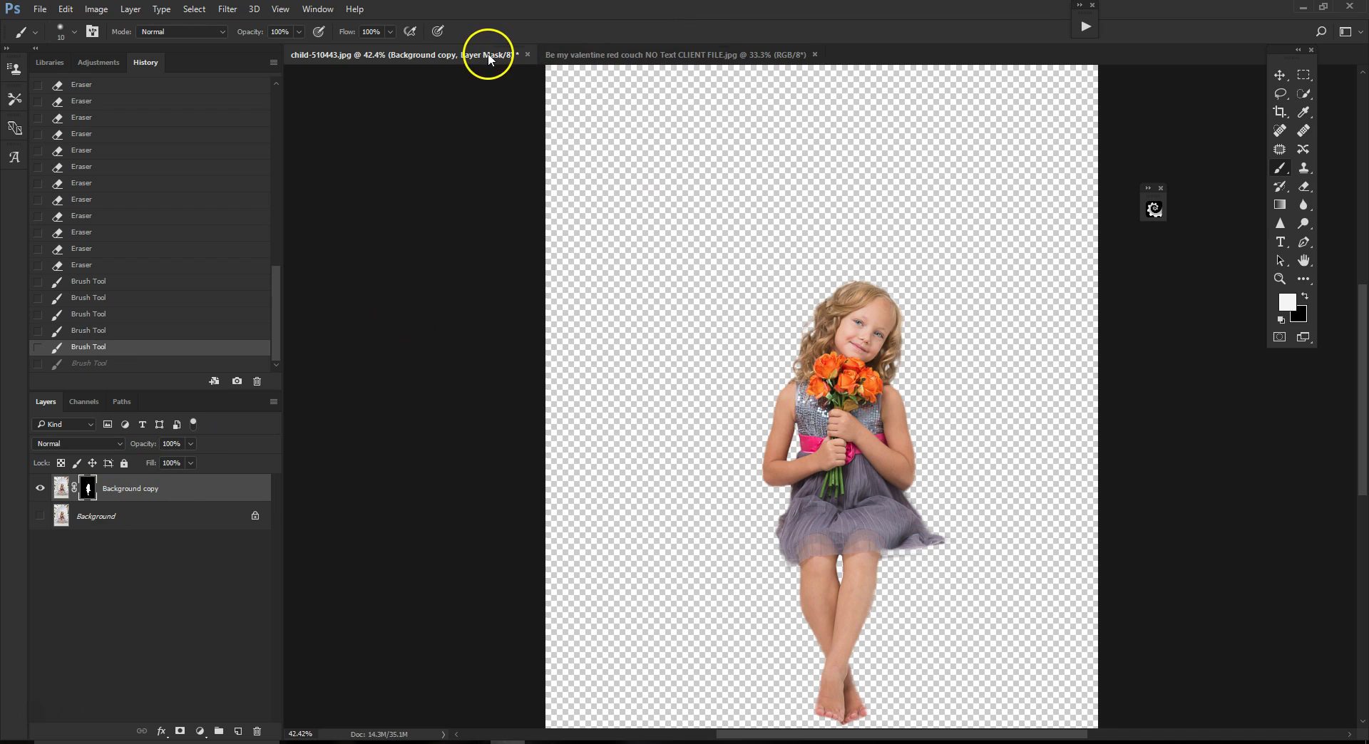
right_click(87, 492)
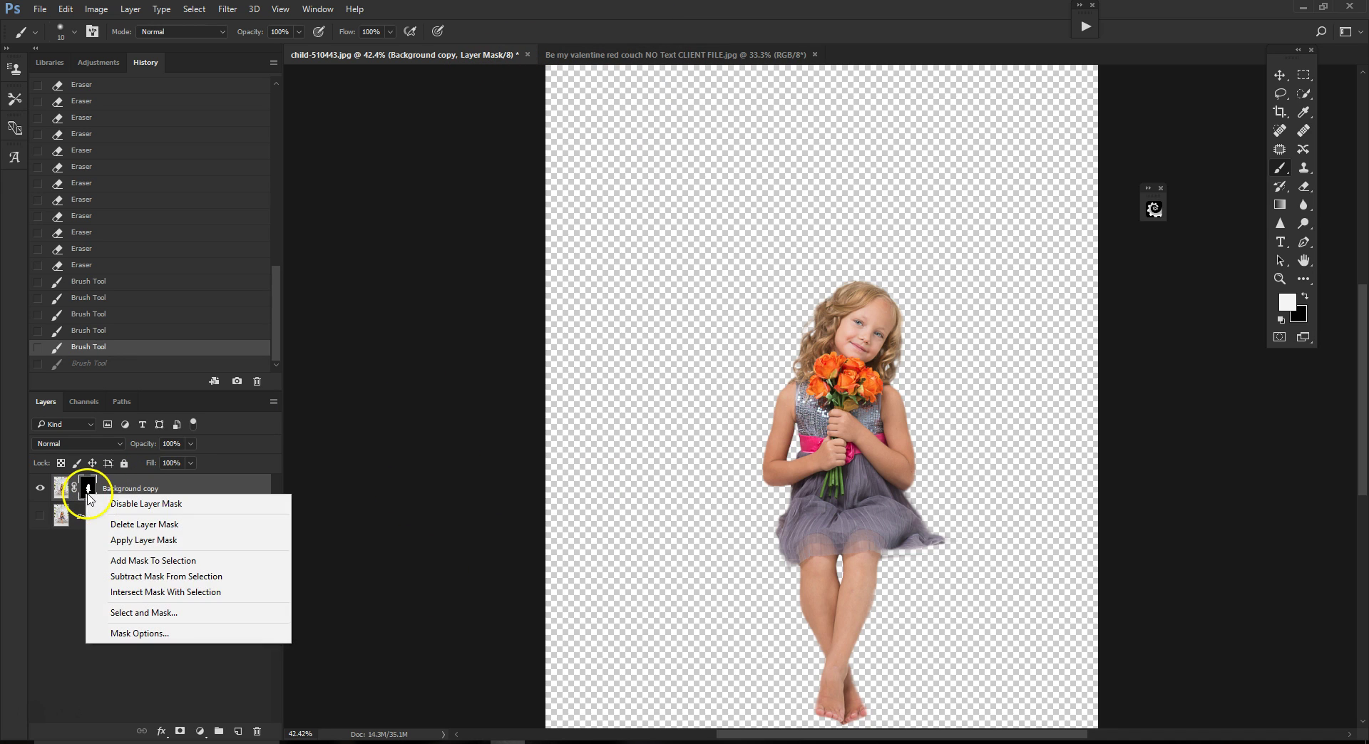
left_click(135, 539)
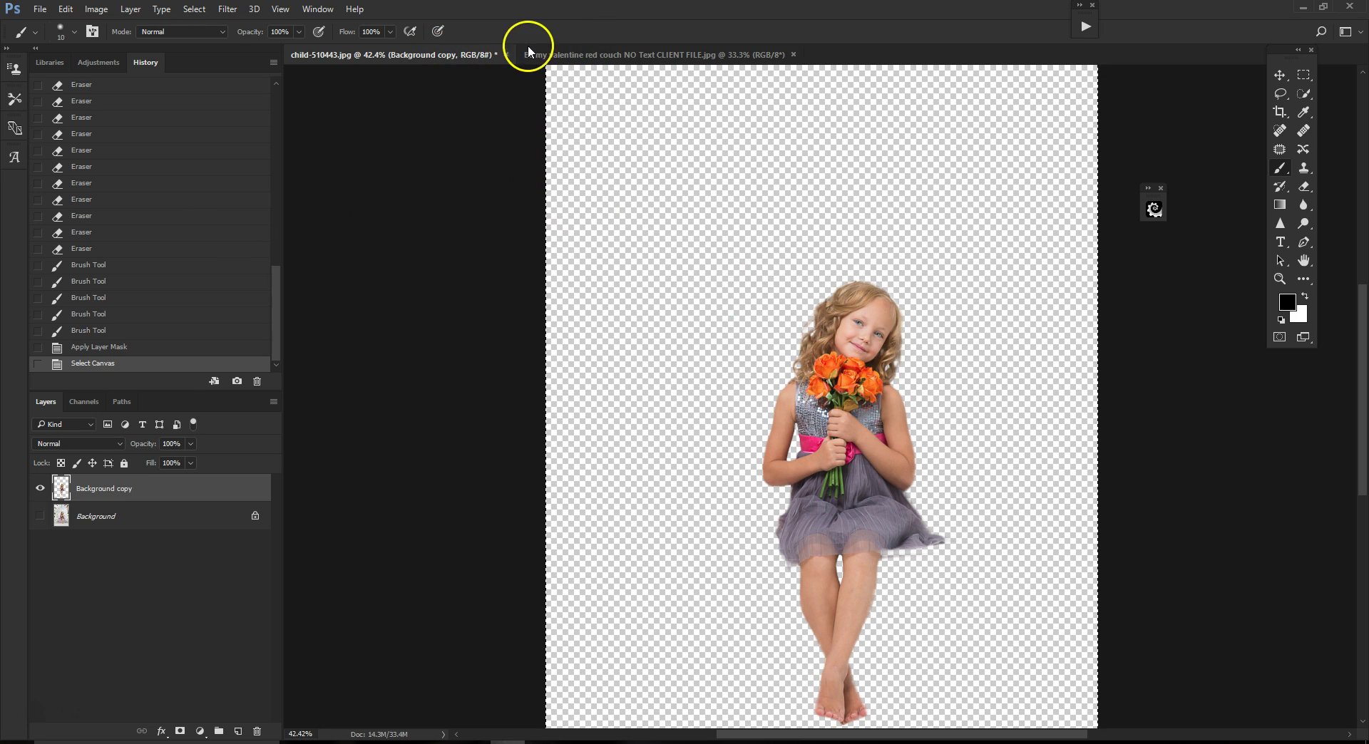
In the red couch document, add a new empty layer and paste the cut-out girl onto it.
left_click(560, 54)
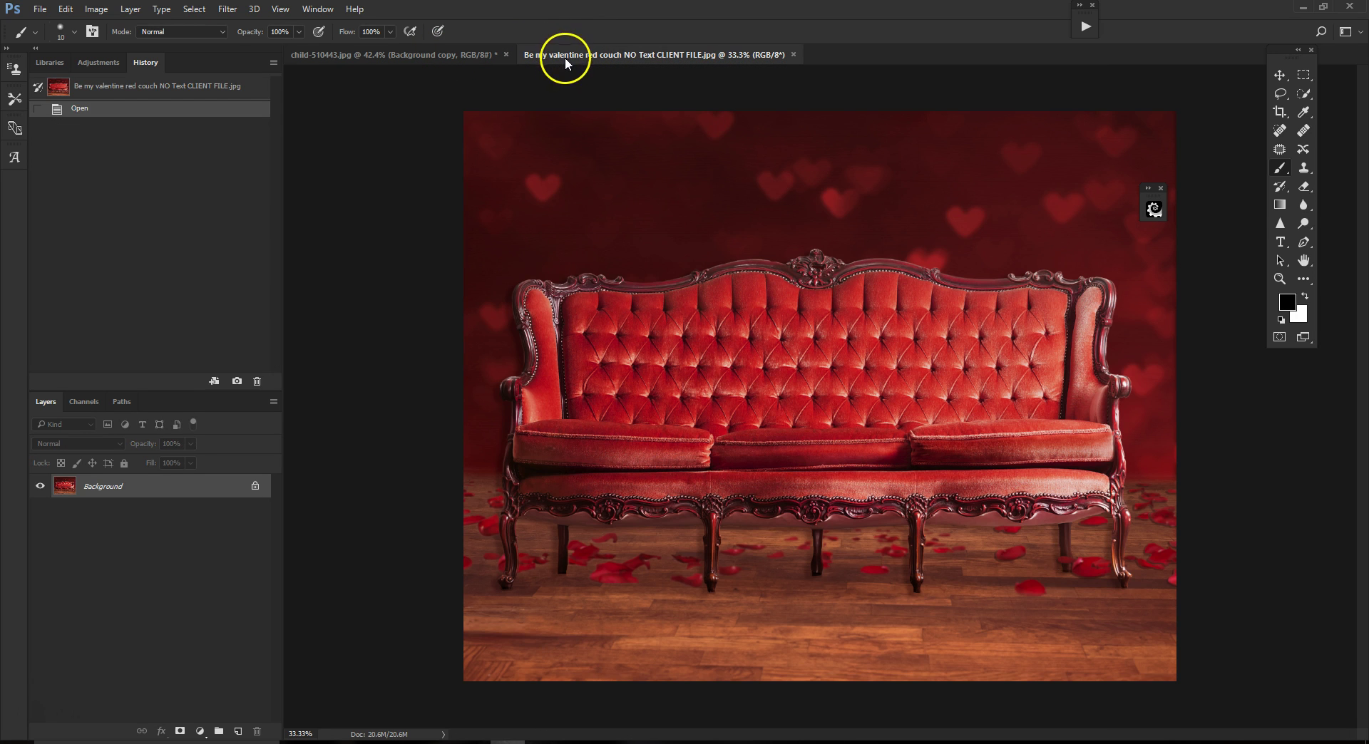
left_click(238, 732)
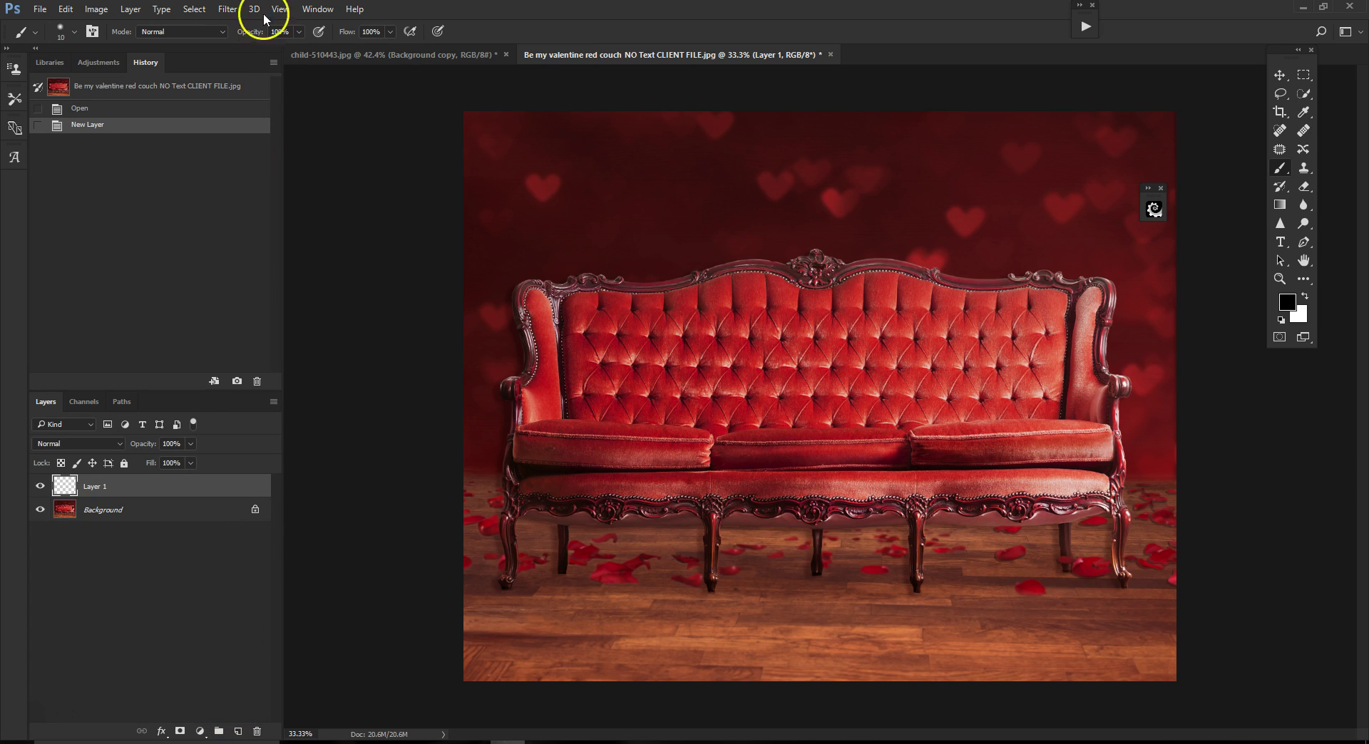
left_click(131, 9)
mouse_move(235, 26)
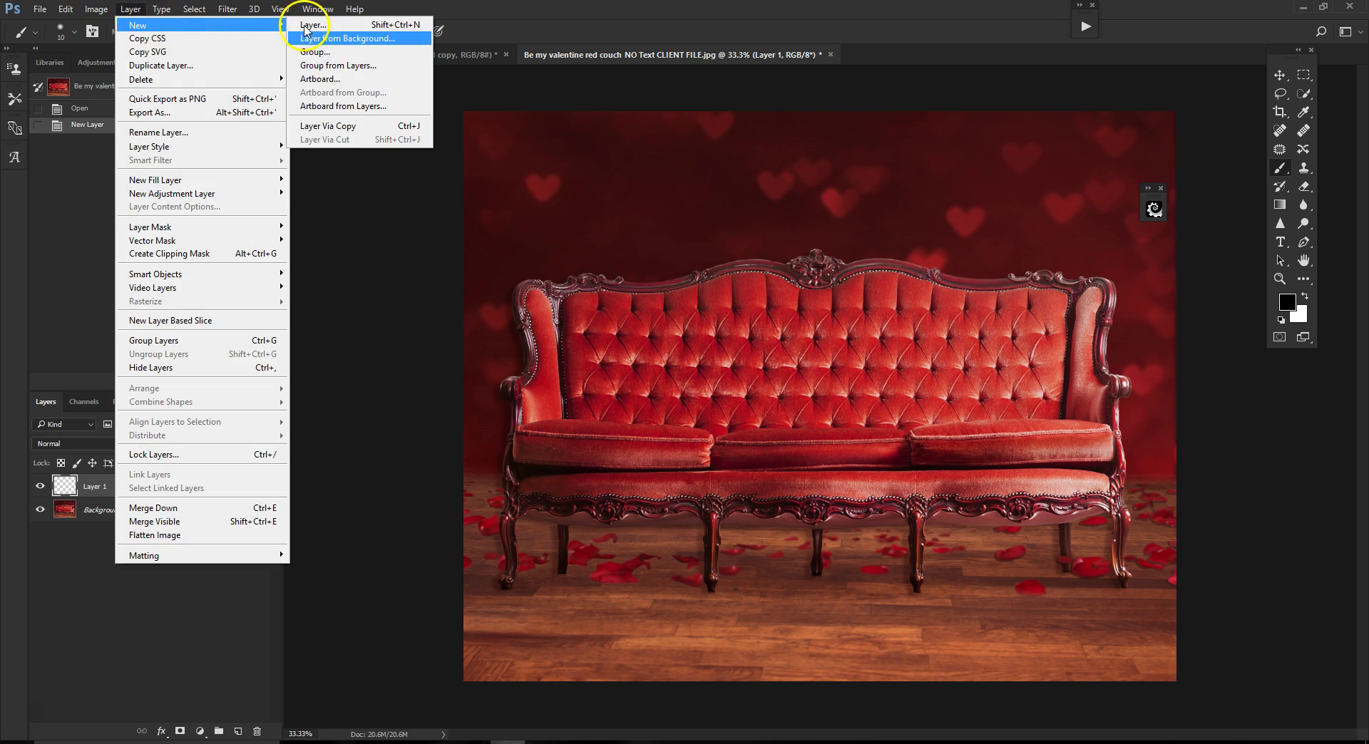
left_click(351, 263)
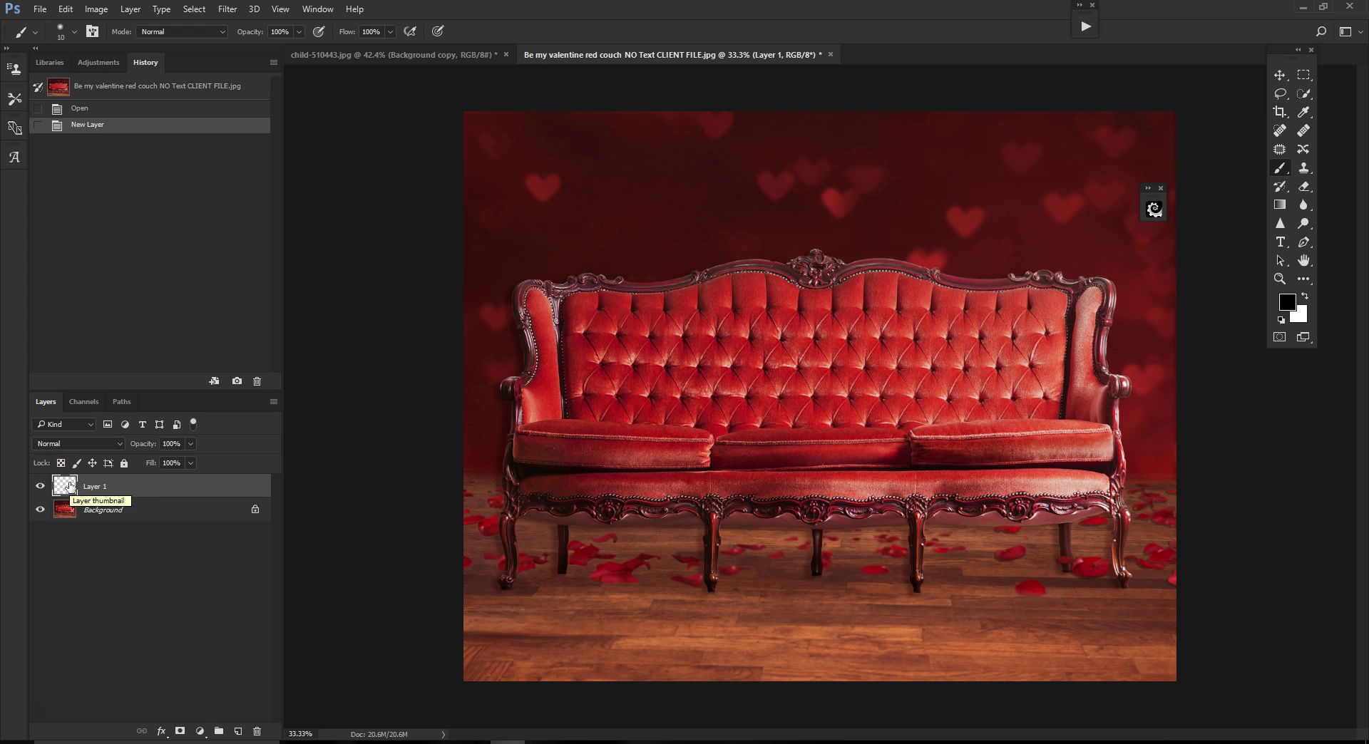
key("ctrl+v")
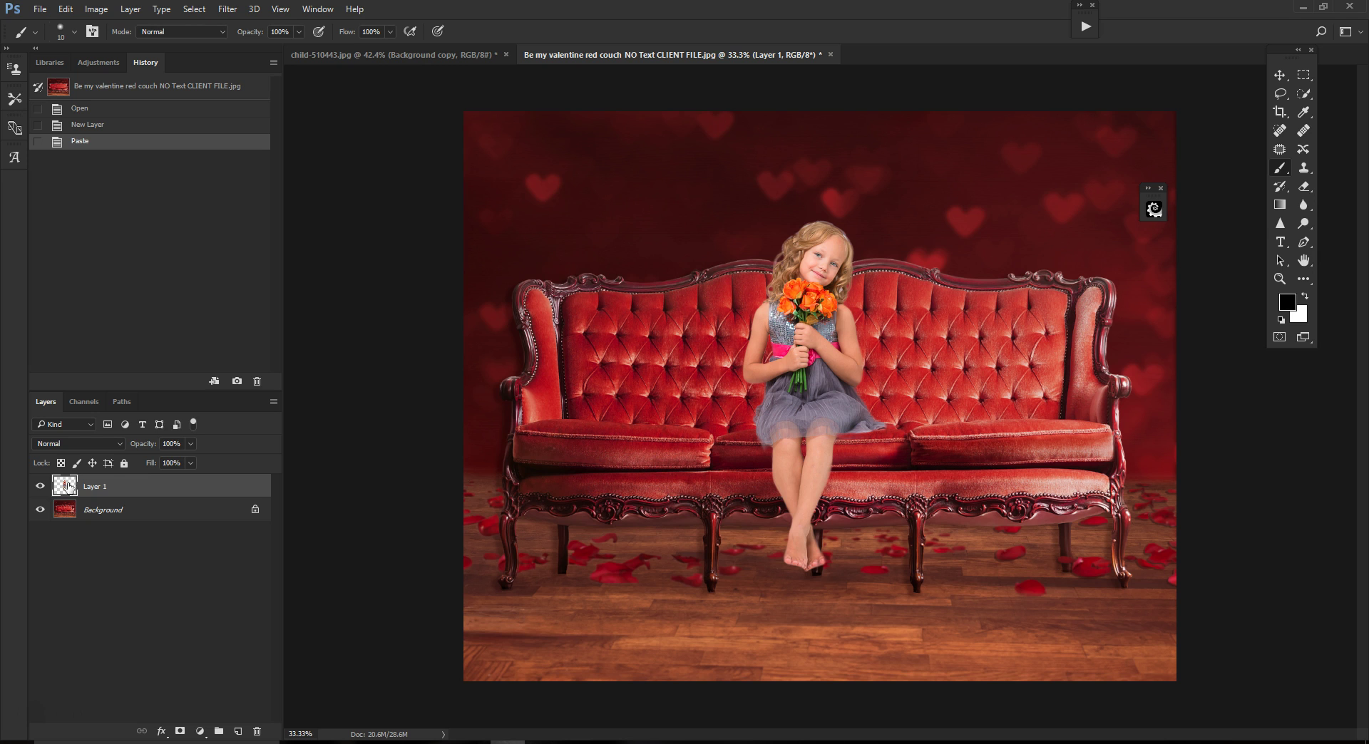
Examine the pasted girl's hair, arm and skirt edges up close and her placement on the couch.
scroll(916, 421, "up", 3)
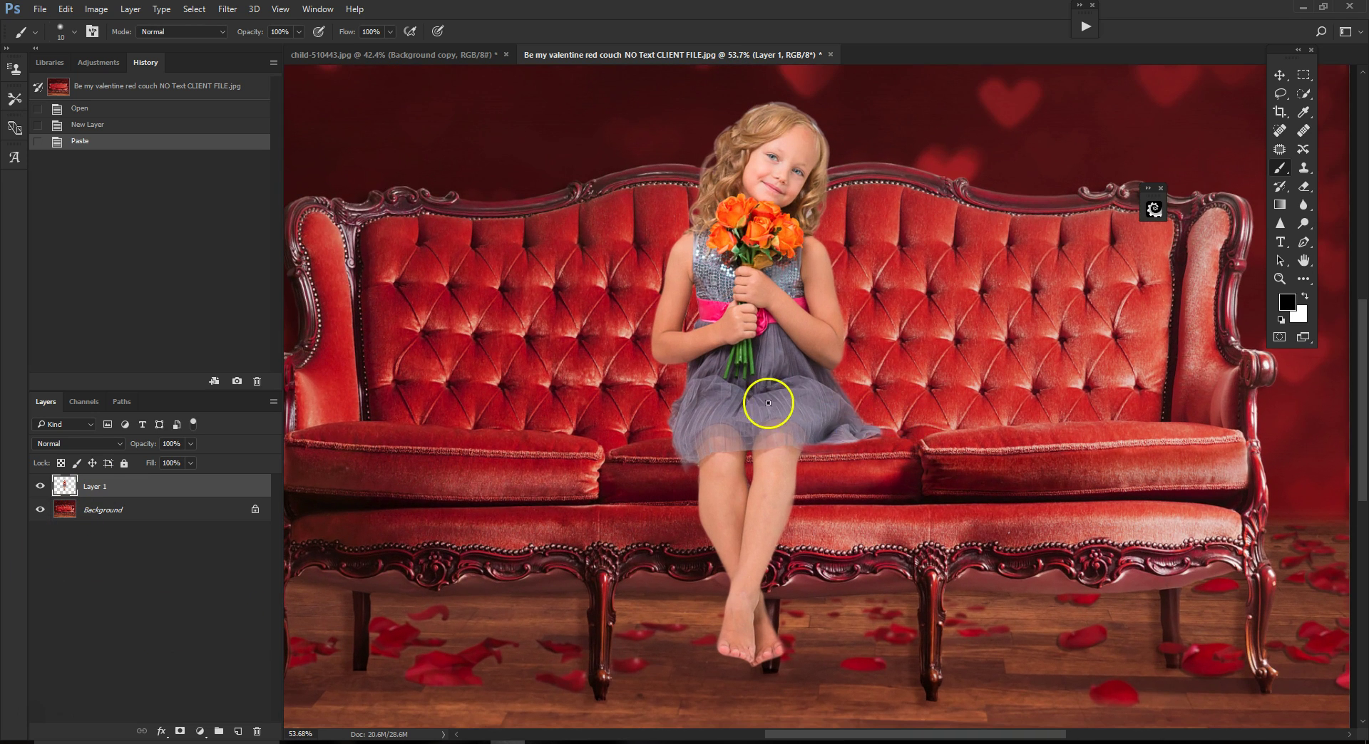
scroll(742, 372, "up", 2)
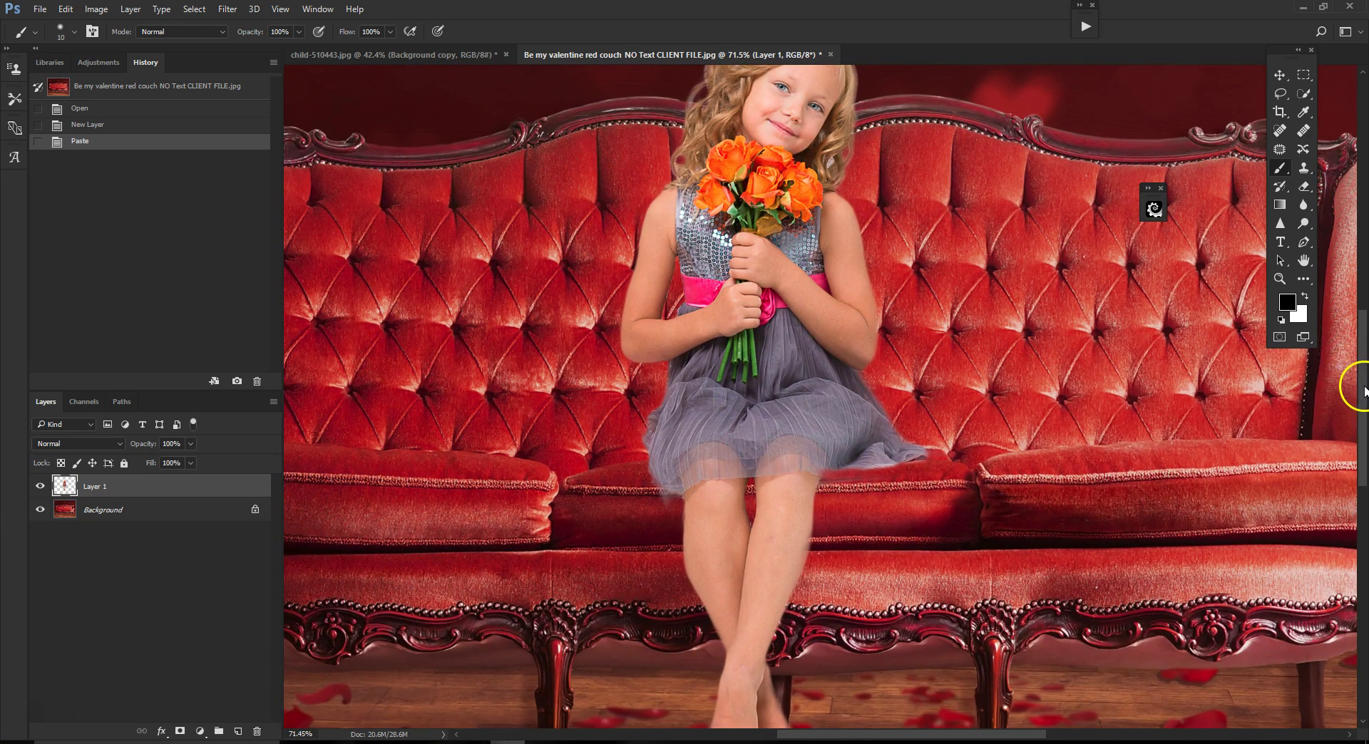
scroll(1003, 297, "up", 3)
scroll(898, 274, "up", 2)
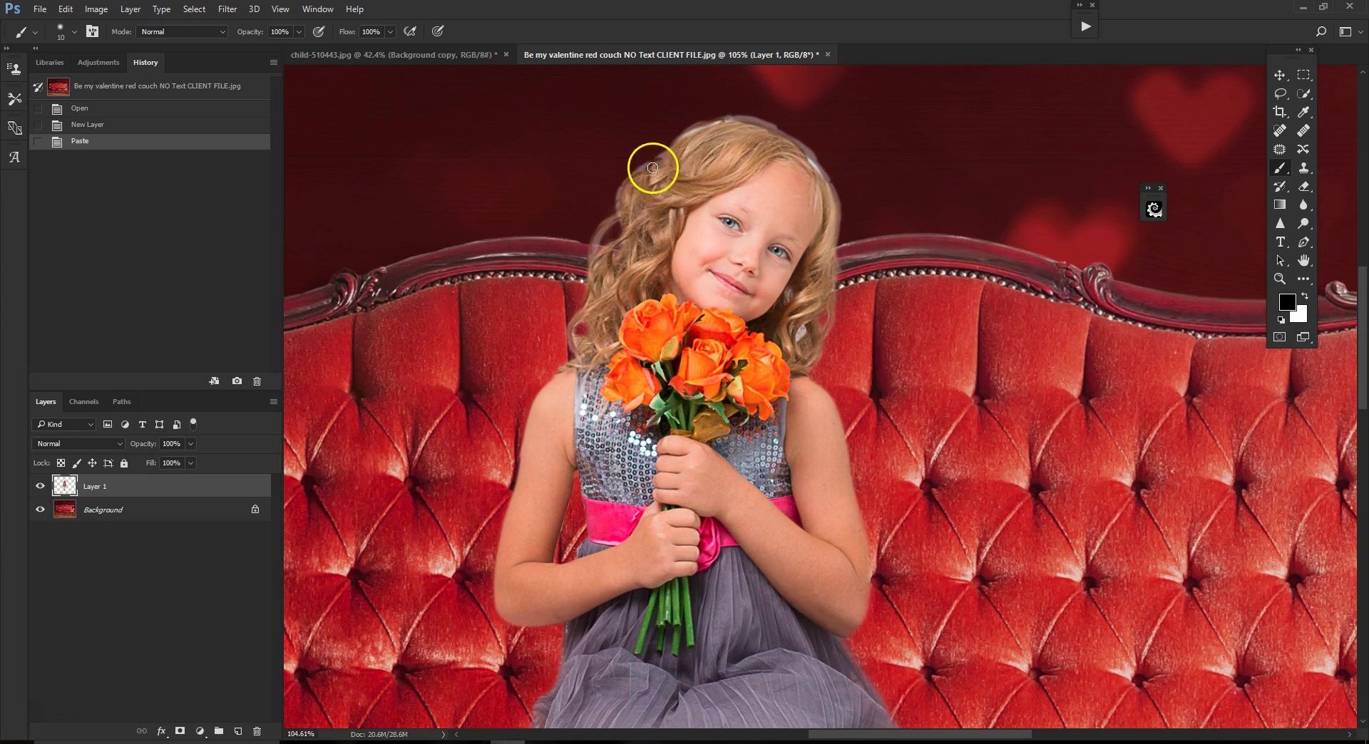
scroll(719, 271, "down", 2)
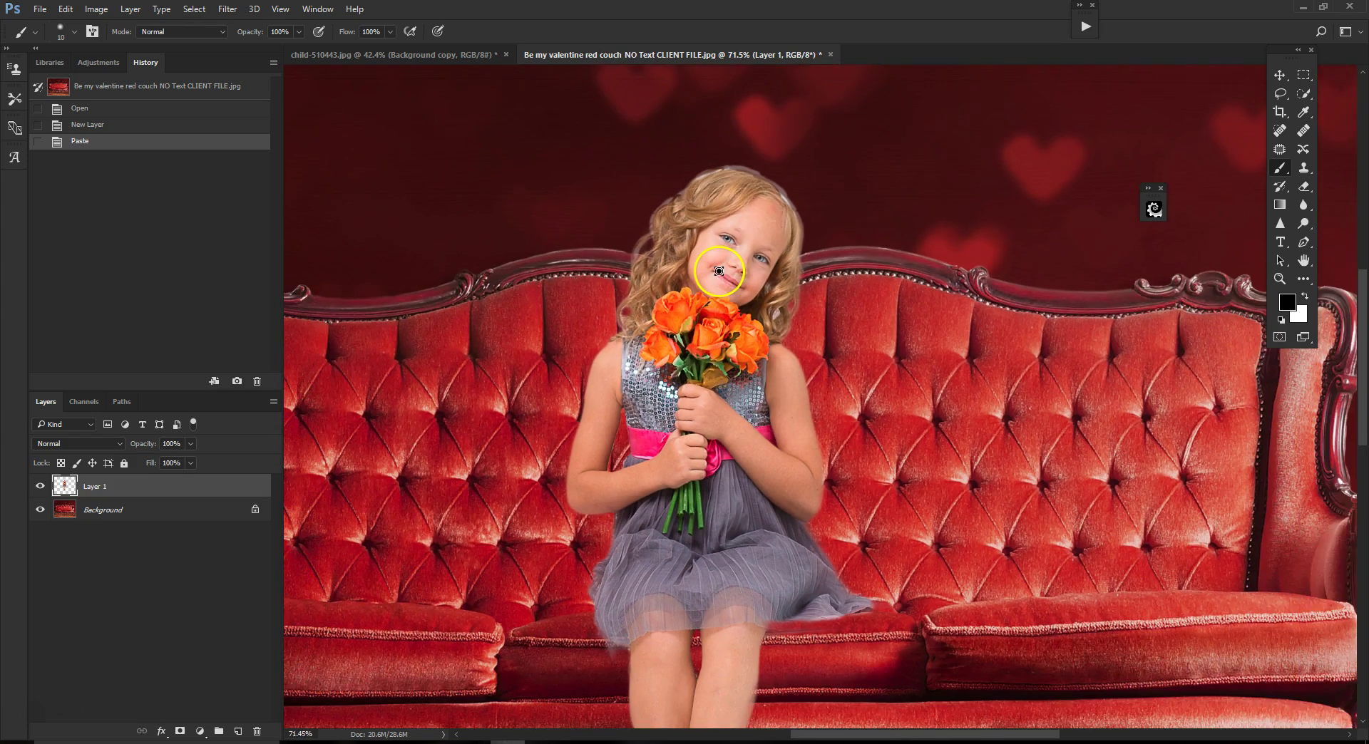
scroll(719, 270, "down", 1)
scroll(716, 301, "down", 4)
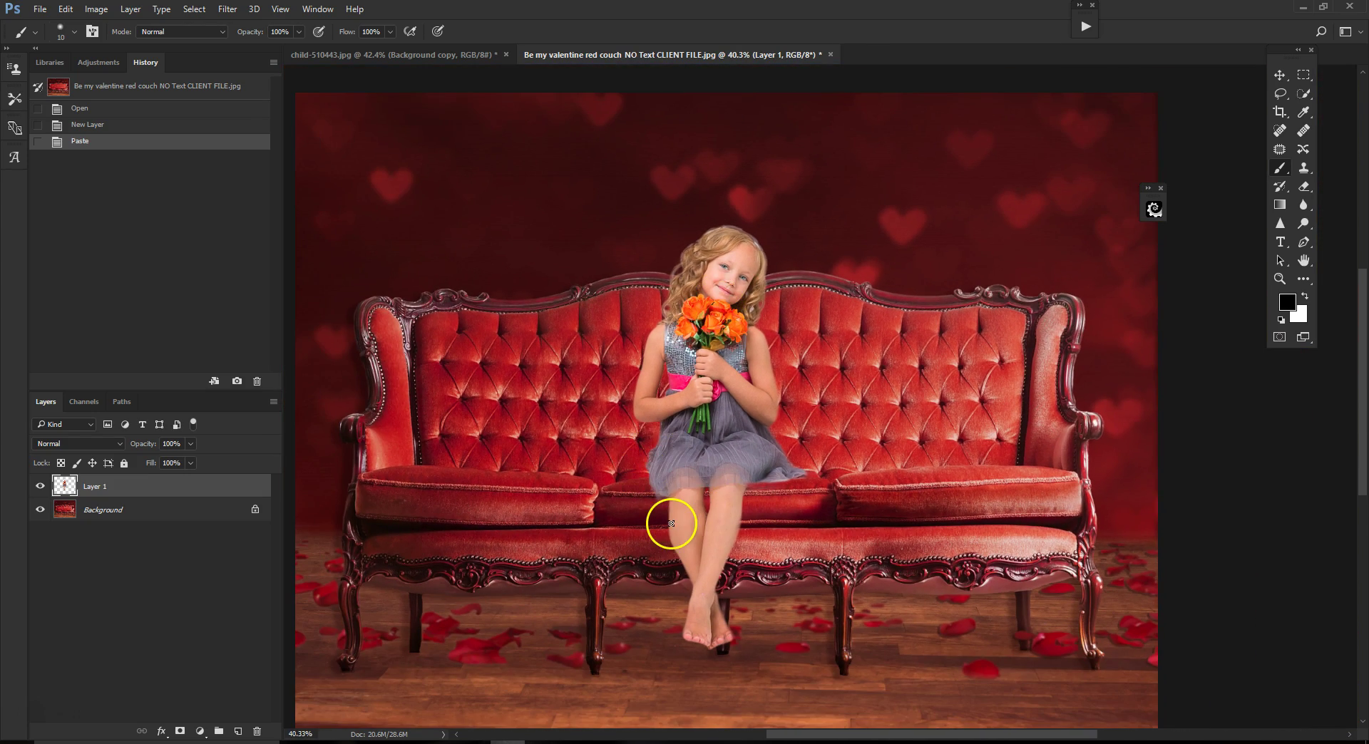
Use the Move tool to shift the pasted girl lower on the couch after trying other positions.
scroll(690, 520, "up", 3)
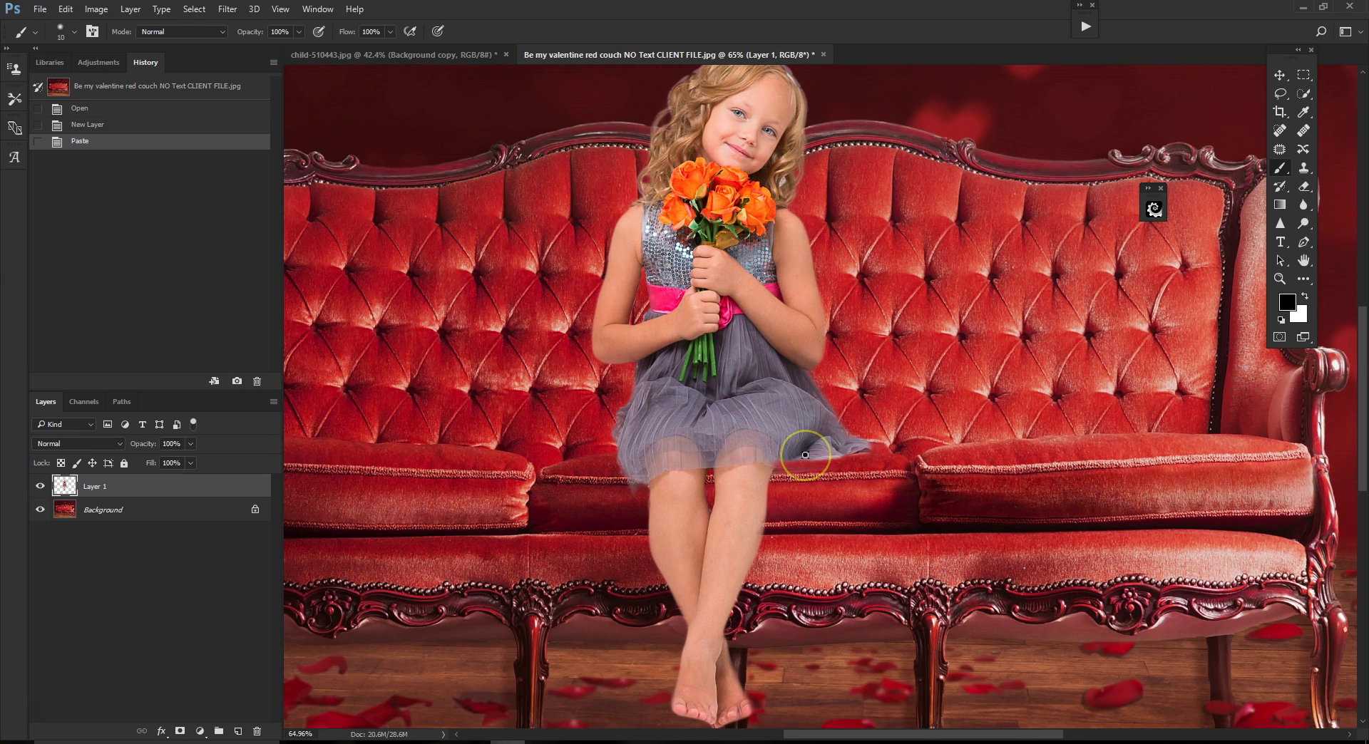
scroll(804, 455, "down", 3)
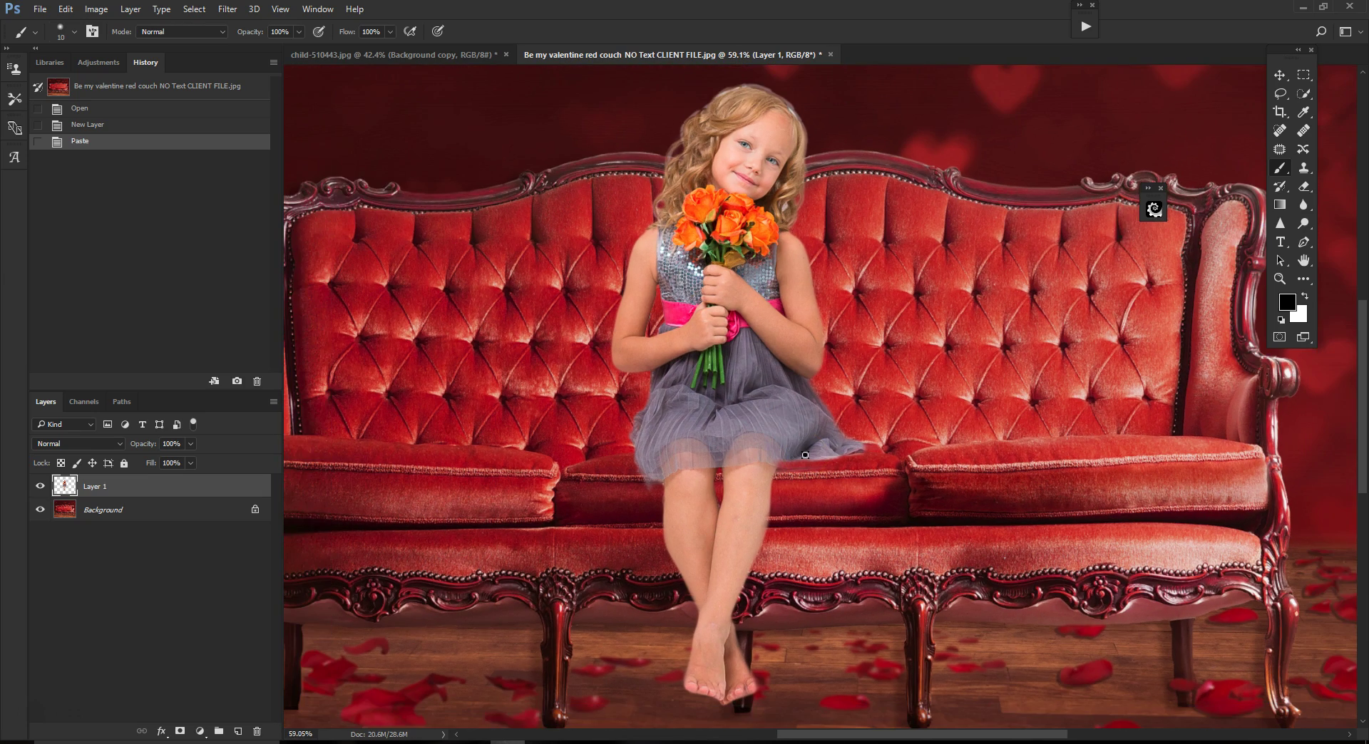
scroll(1033, 394, "up", 5)
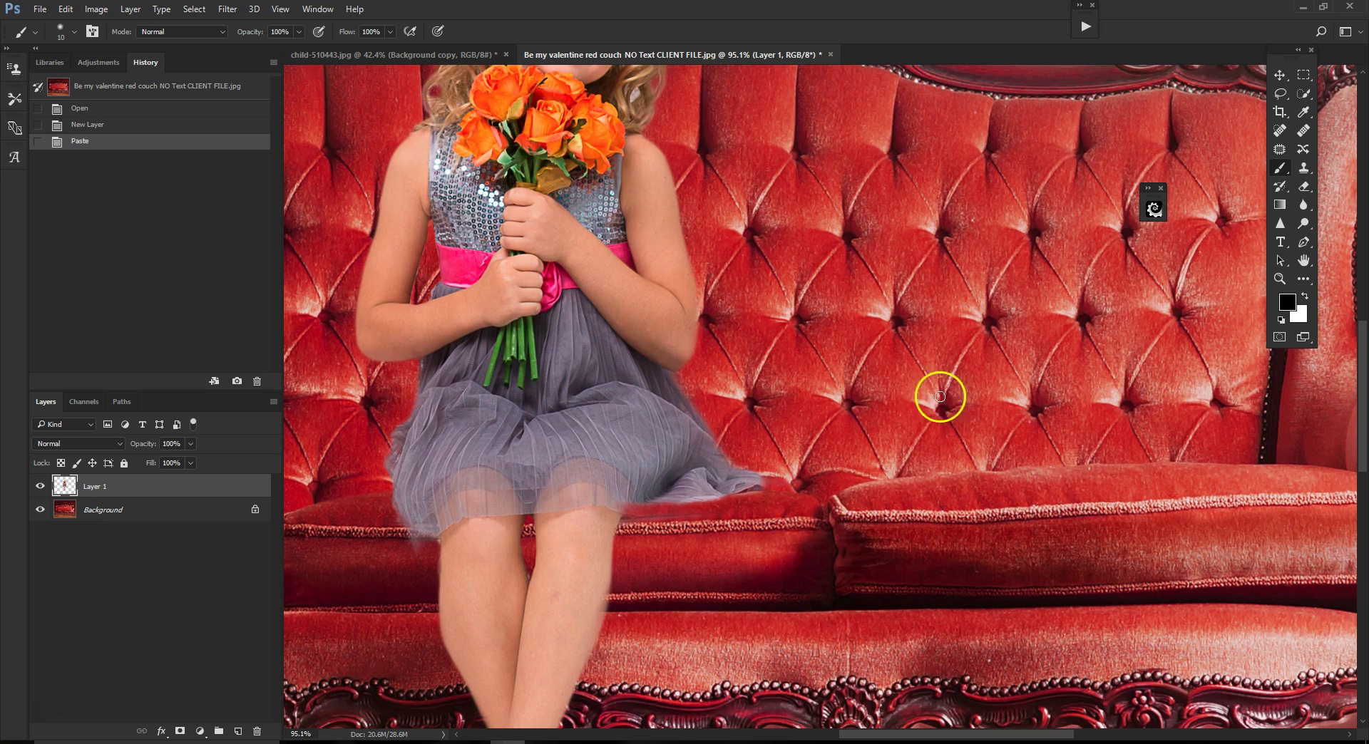
scroll(562, 499, "down", 2)
scroll(561, 499, "down", 2)
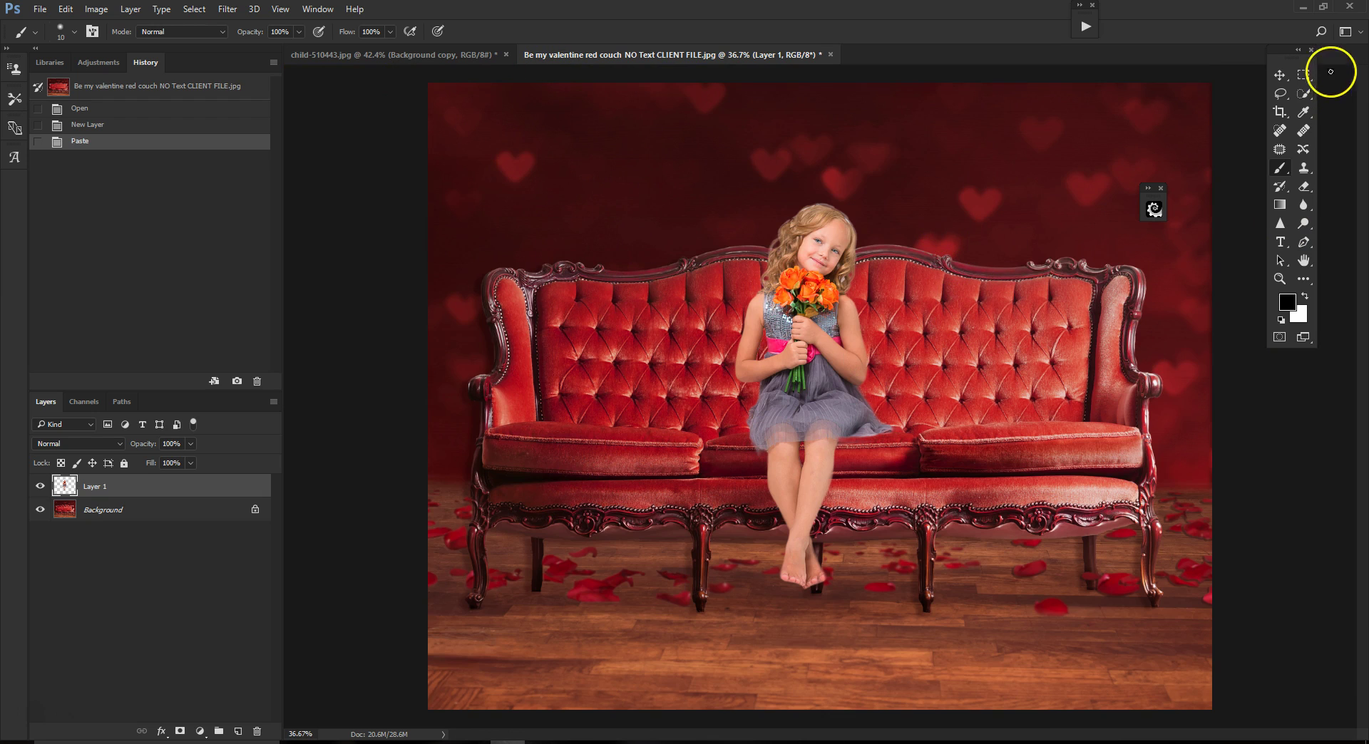
left_click(1280, 75)
left_click_drag(828, 326, 538, 244)
left_click_drag(618, 393, 853, 378)
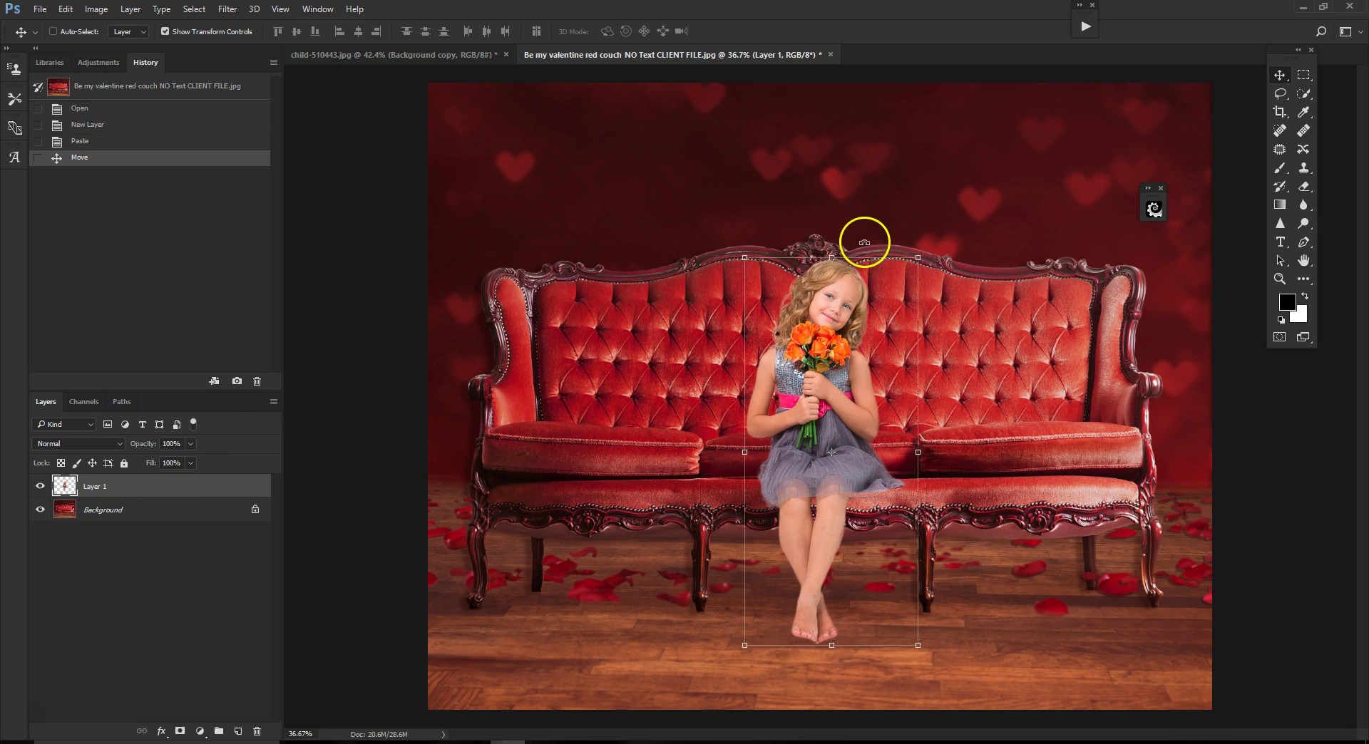
Try a slight rotation of the girl, and move her up so her skirt rests at seat-cushion height.
left_click_drag(938, 272, 856, 231)
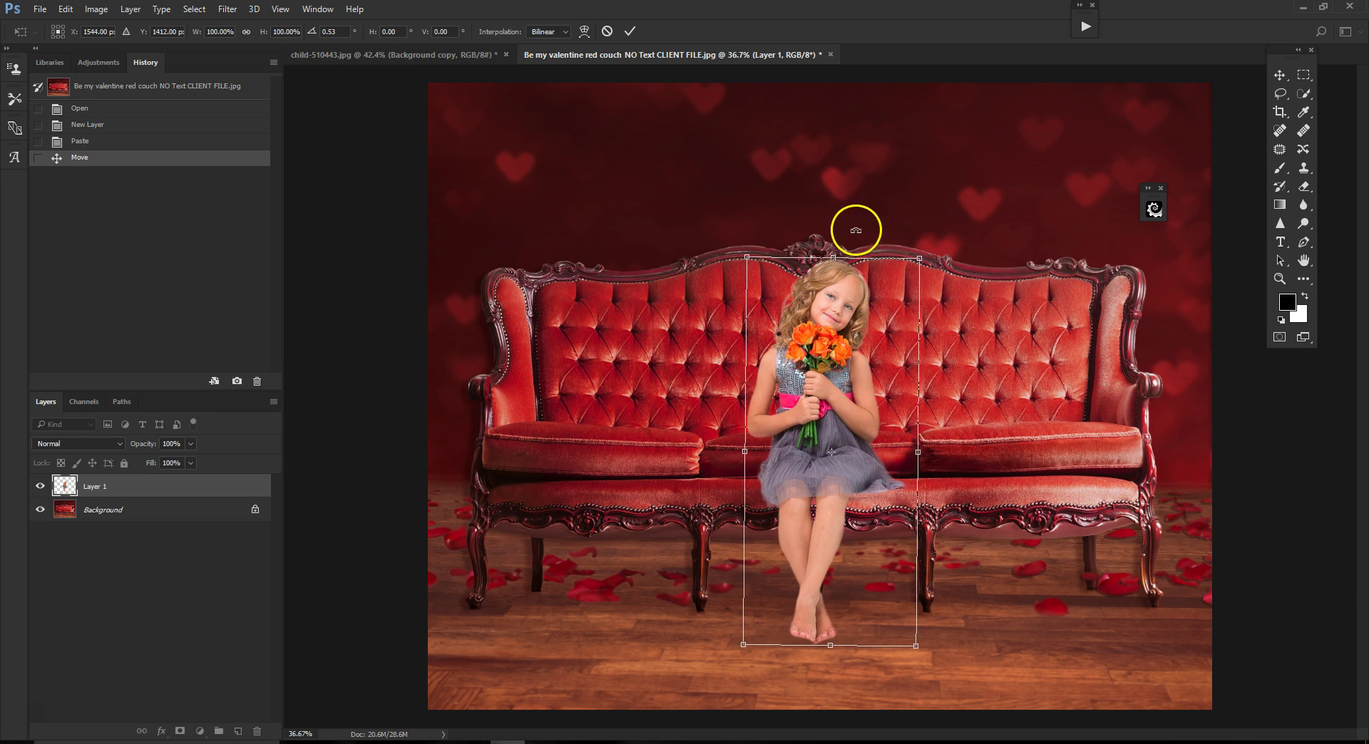
left_click(624, 36)
left_click_drag(819, 449, 805, 407)
scroll(993, 426, "up", 3)
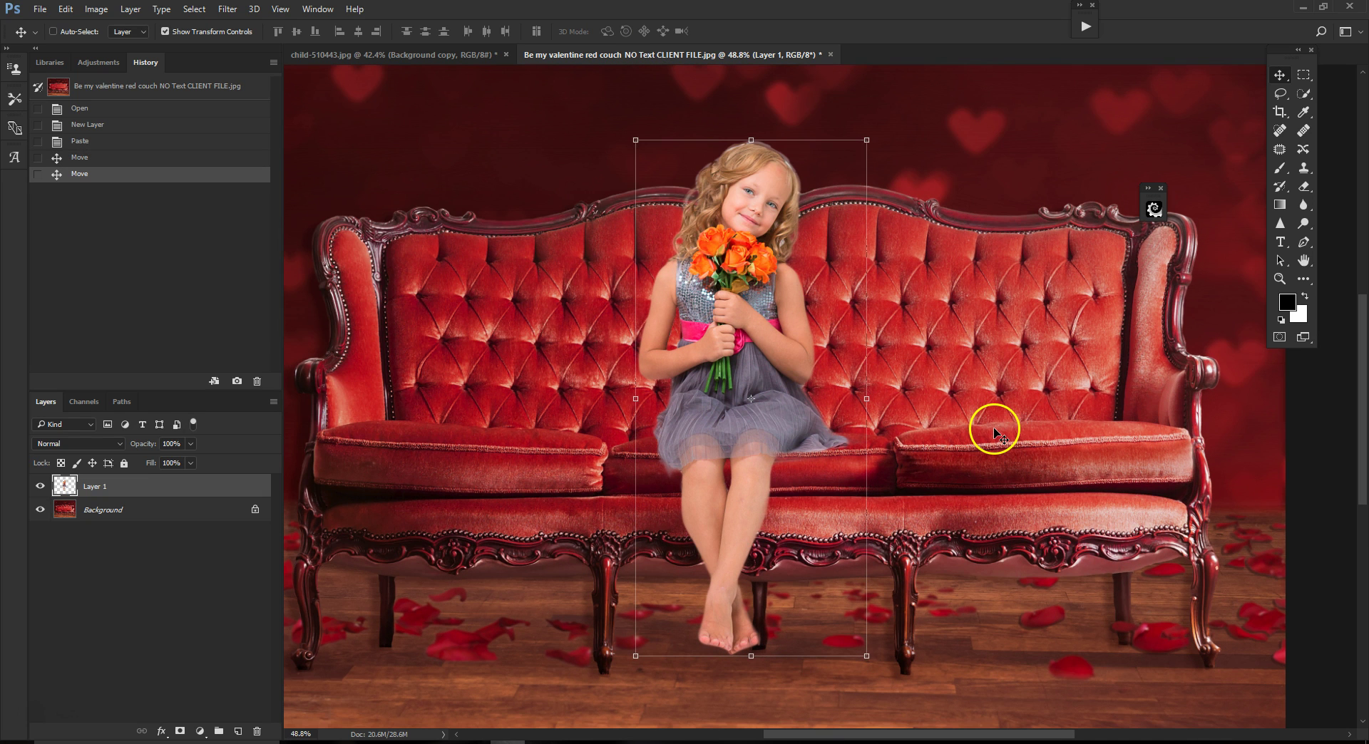
scroll(852, 449, "down", 1)
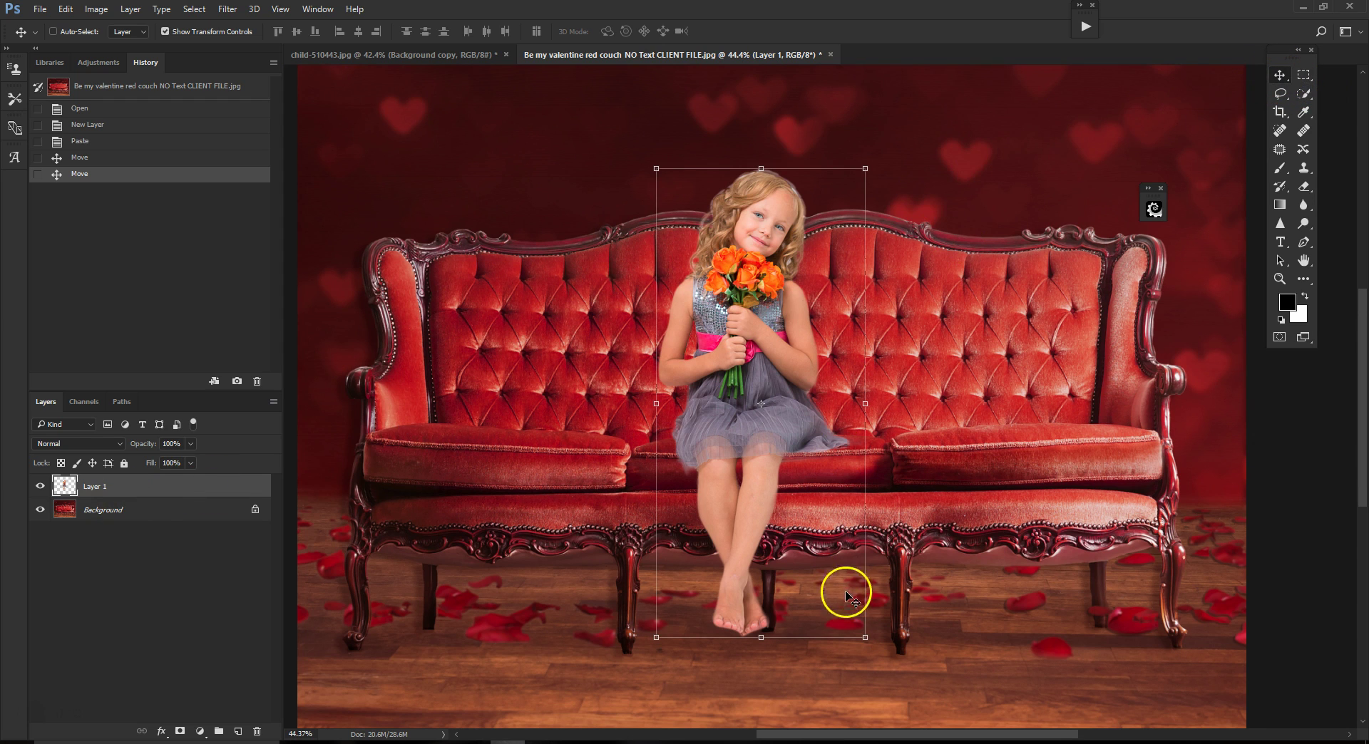
Free Transform the girl by raising both lower corners to shorten her to 91.81% height at full width.
left_click(866, 639)
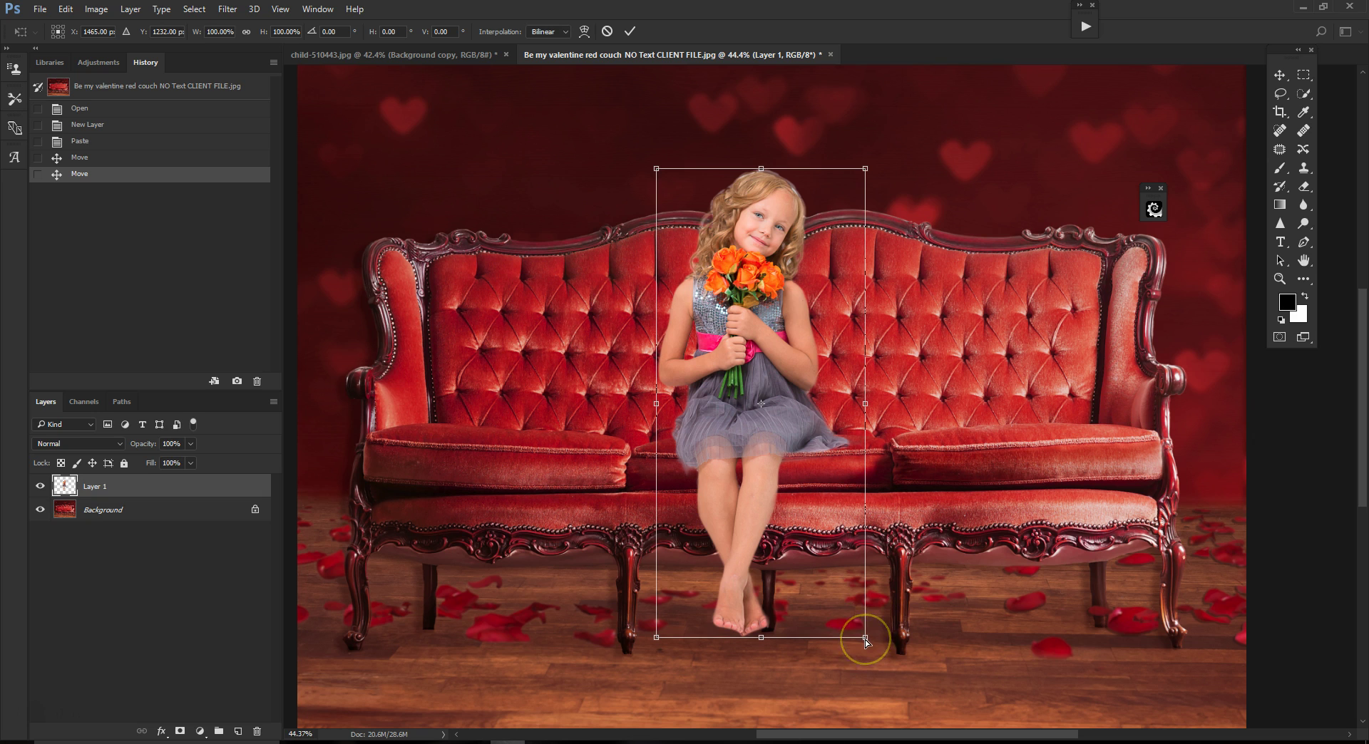
left_click_drag(865, 640, 866, 599)
left_click_drag(661, 644, 637, 597)
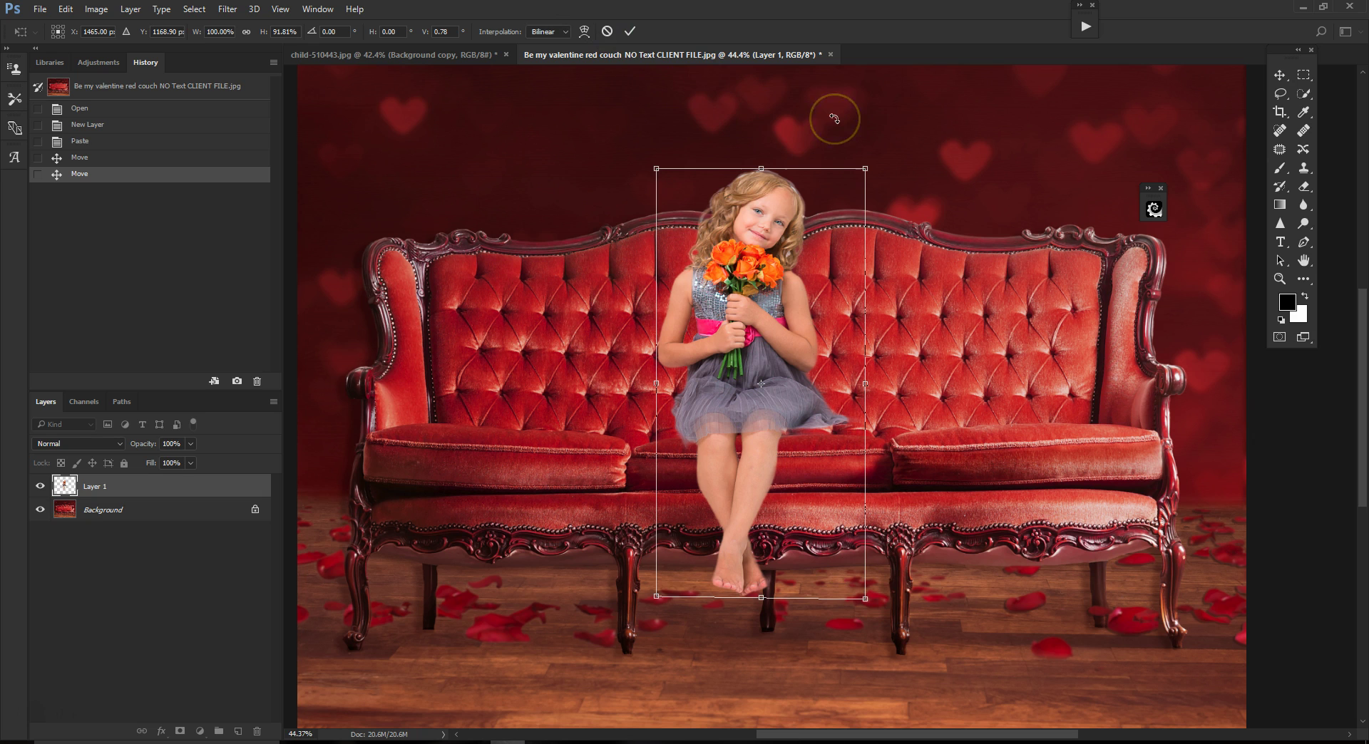
left_click(630, 31)
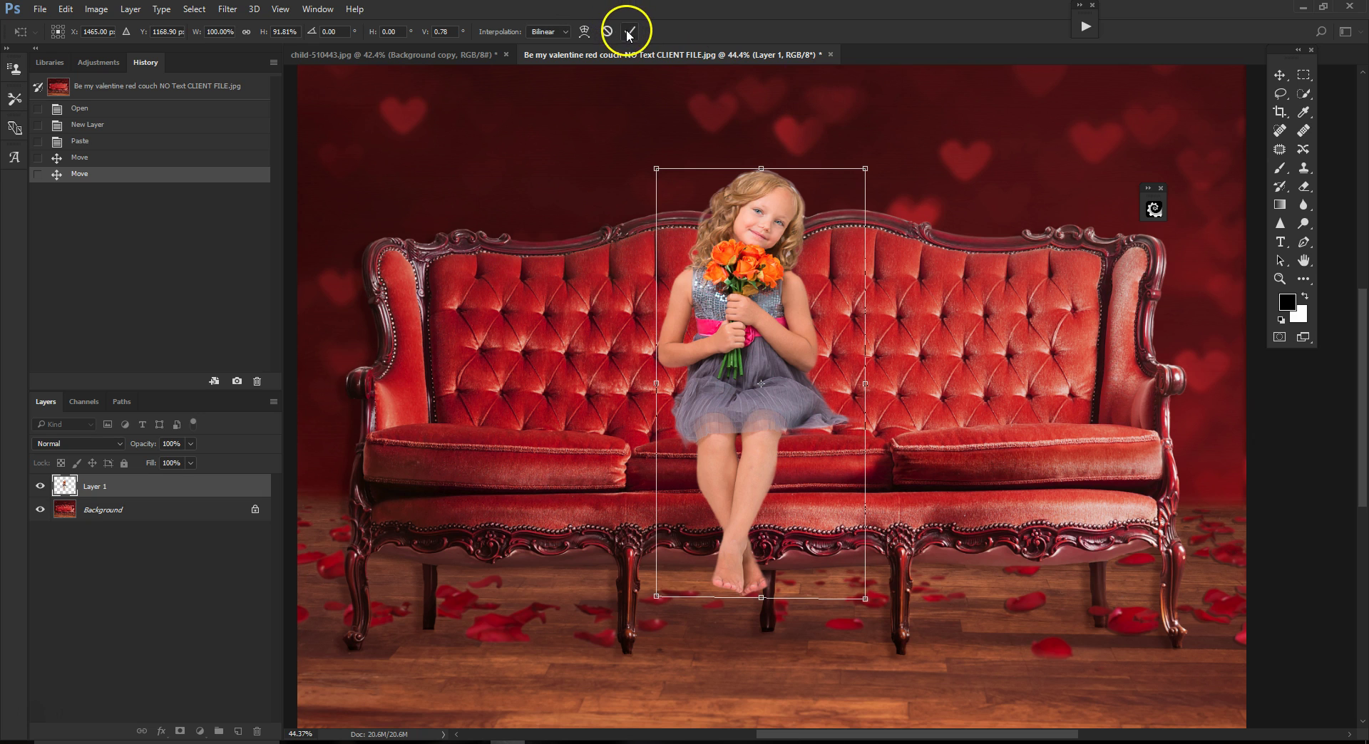
Move the shortened girl down onto the middle seat cushion and shift the small floating panel off the canvas.
left_click_drag(830, 289, 811, 303)
scroll(948, 422, "down", 1)
scroll(948, 422, "up", 1)
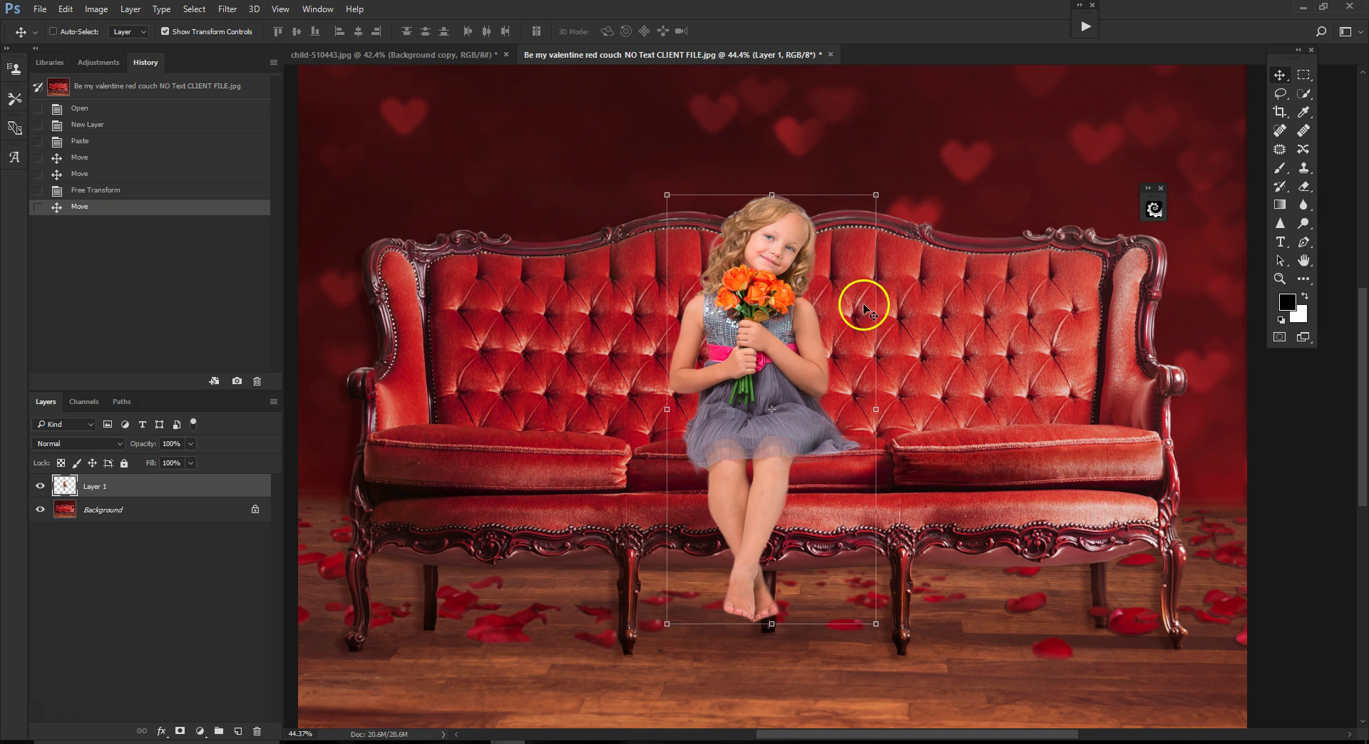
scroll(884, 337, "down", 1)
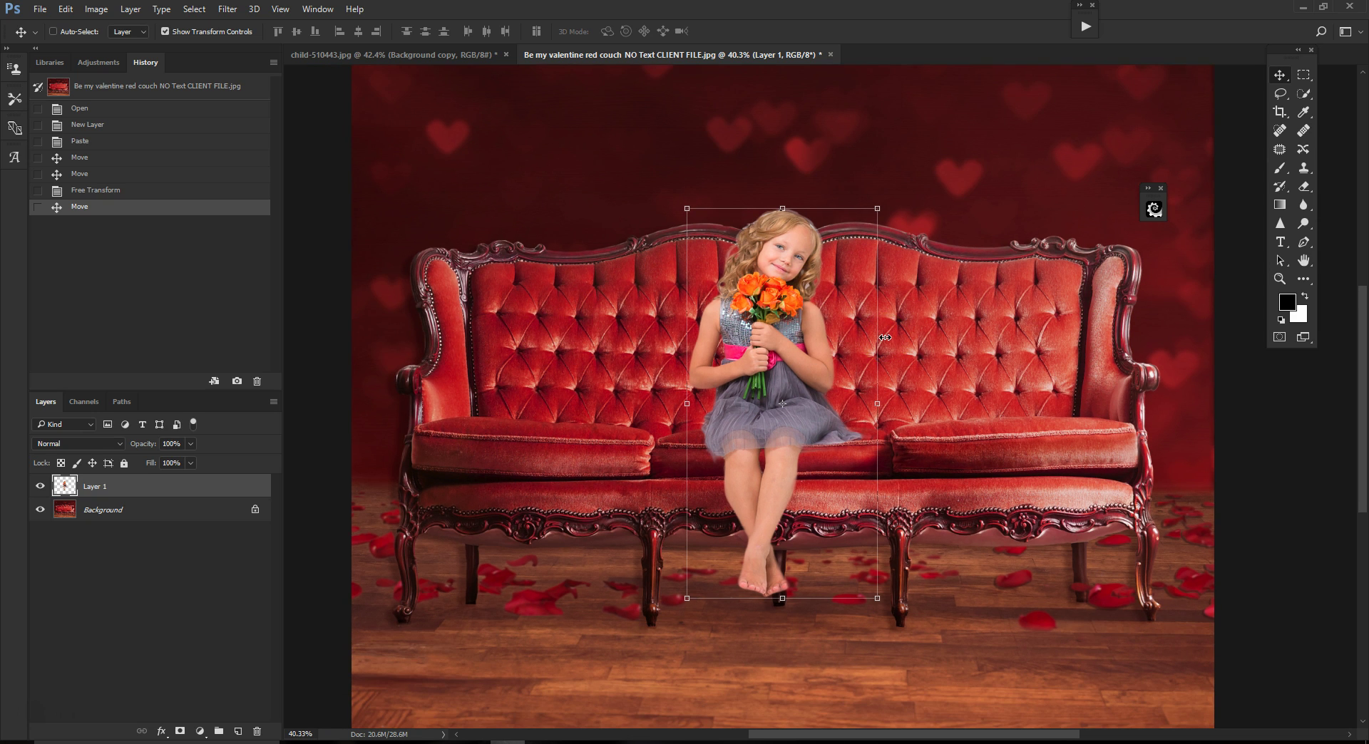
scroll(926, 305, "down", 1)
scroll(922, 307, "up", 1)
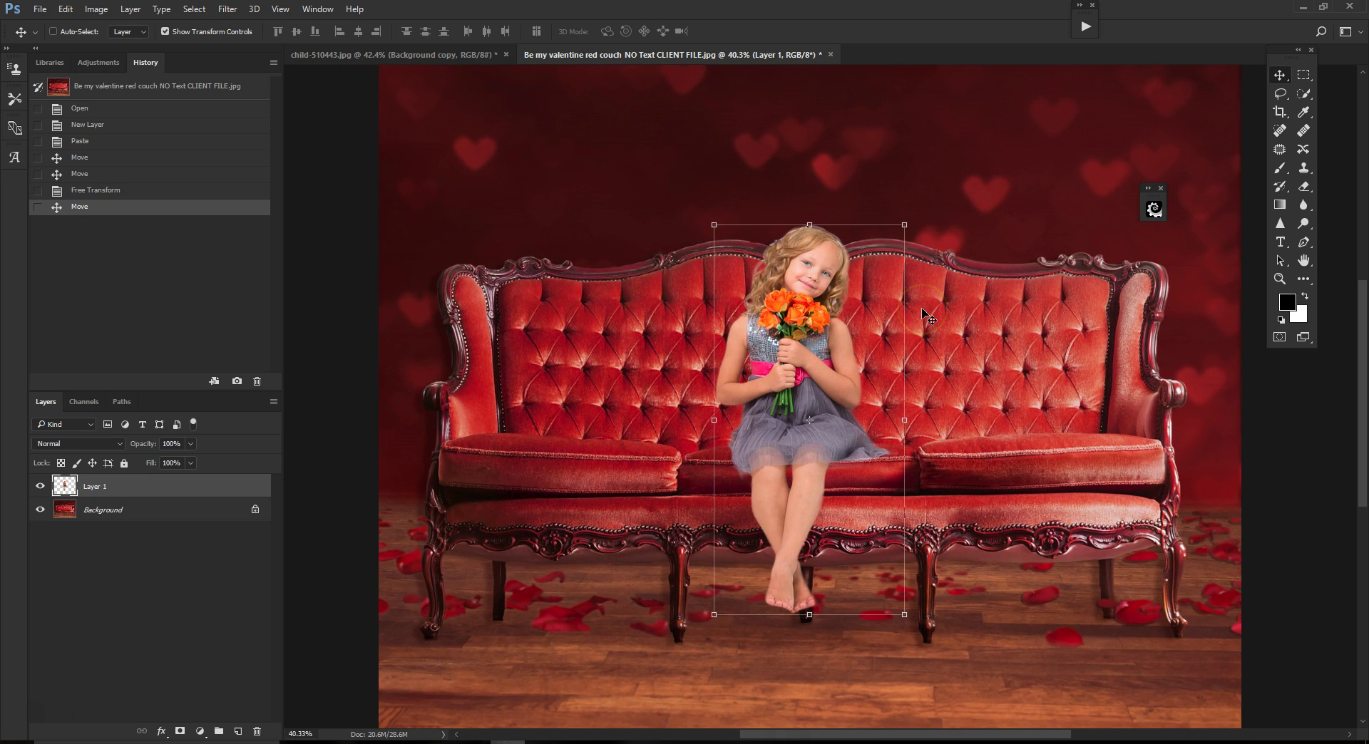
scroll(828, 352, "up", 3)
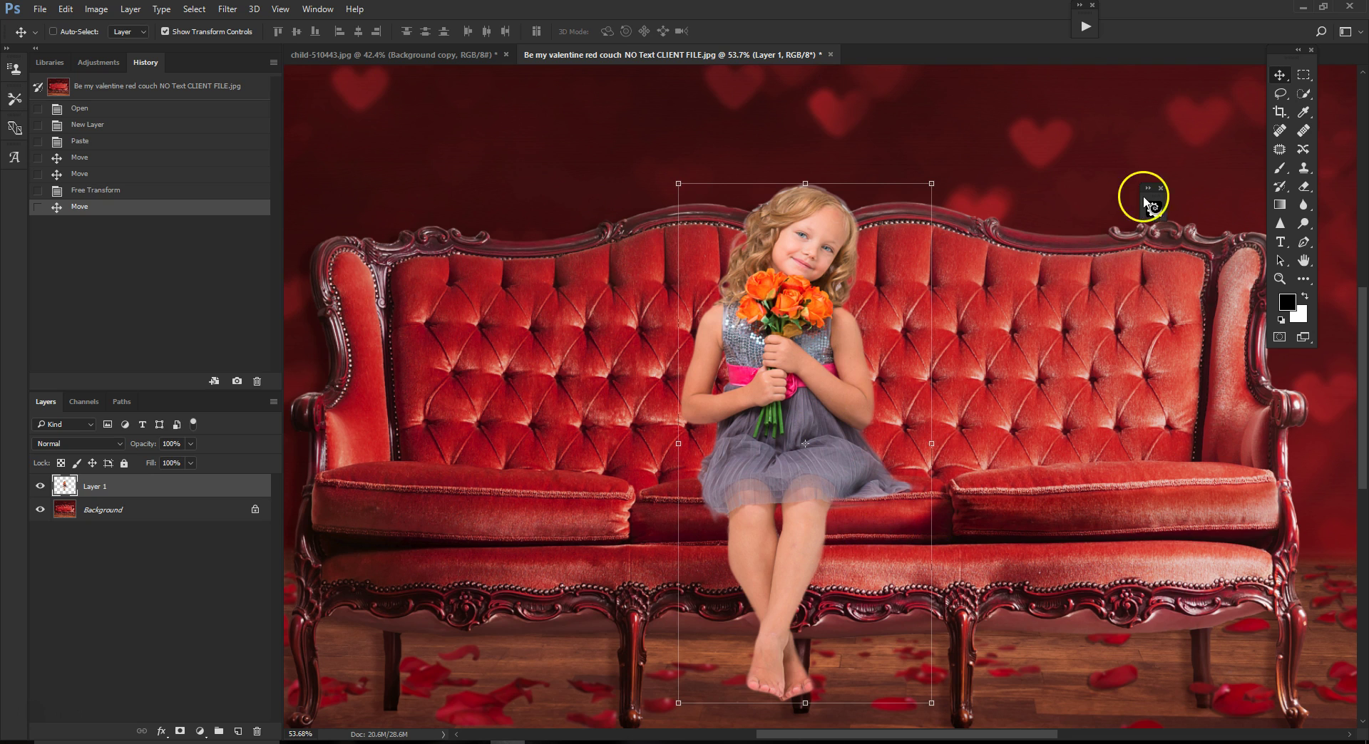
left_click_drag(1153, 202, 1189, 22)
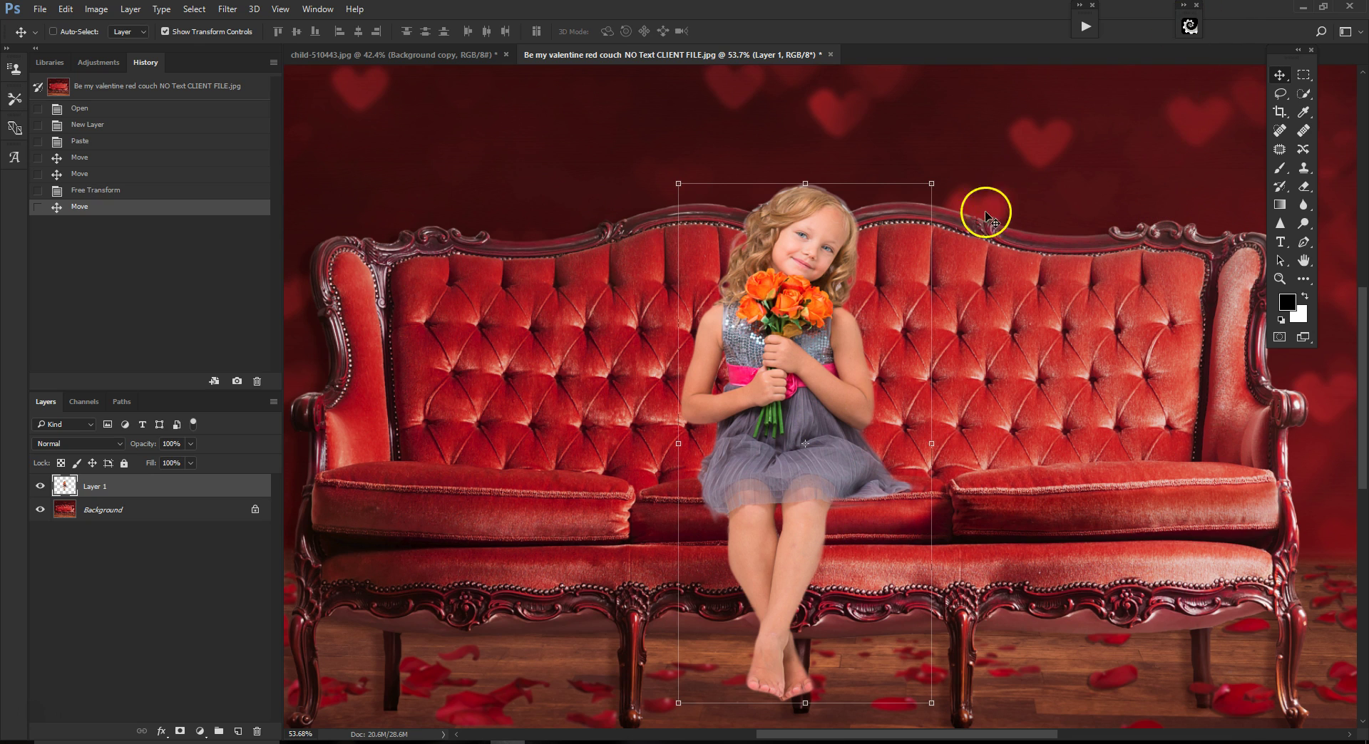
scroll(973, 231, "up", 1)
scroll(973, 231, "down", 3)
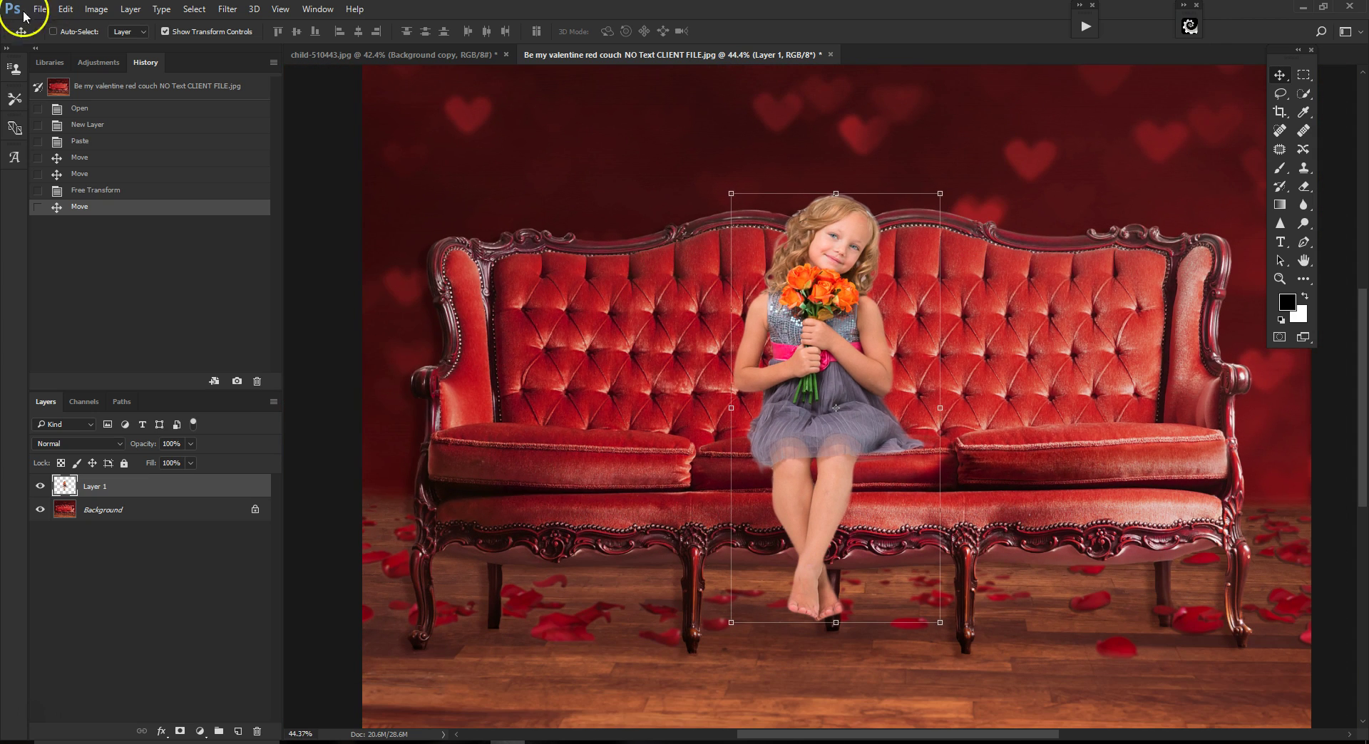
Compare the girl's position before and after the last move by stepping backward and forward in the history.
left_click(65, 9)
left_click(88, 56)
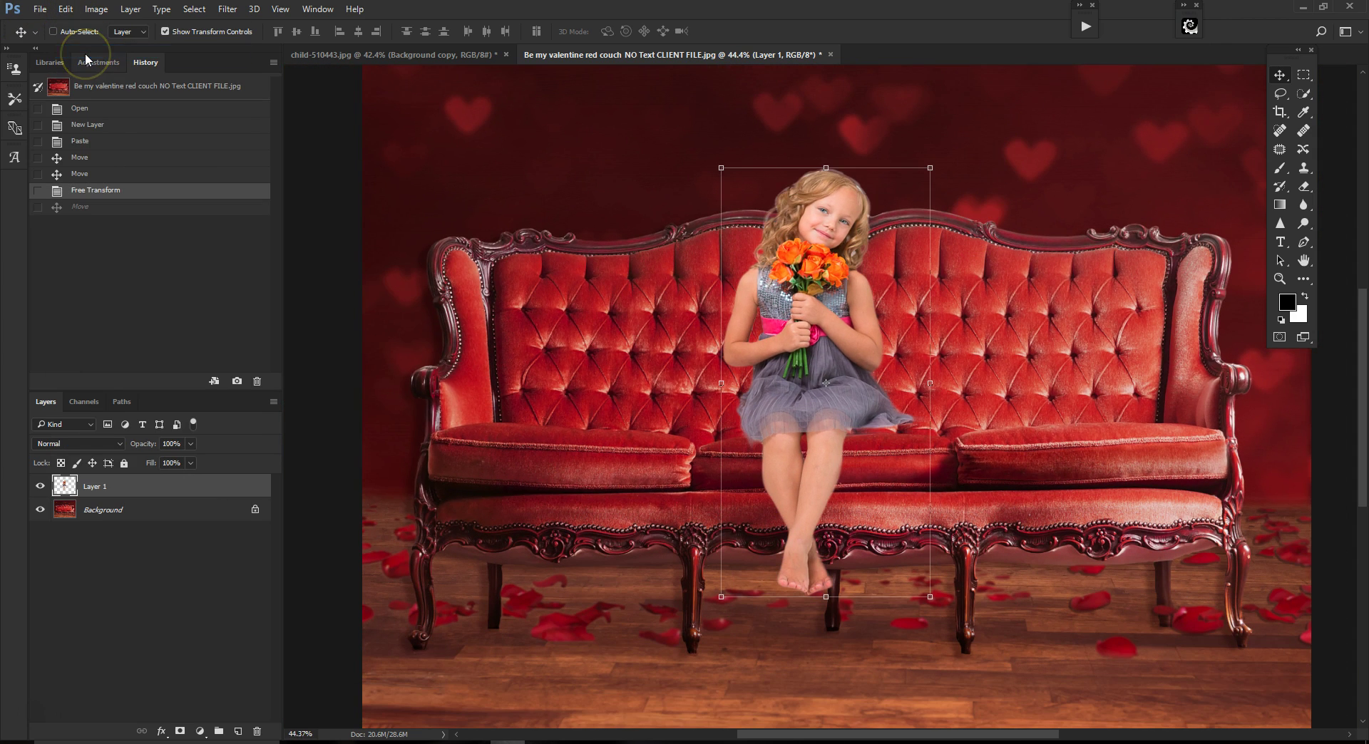
left_click(74, 37)
left_click(66, 13)
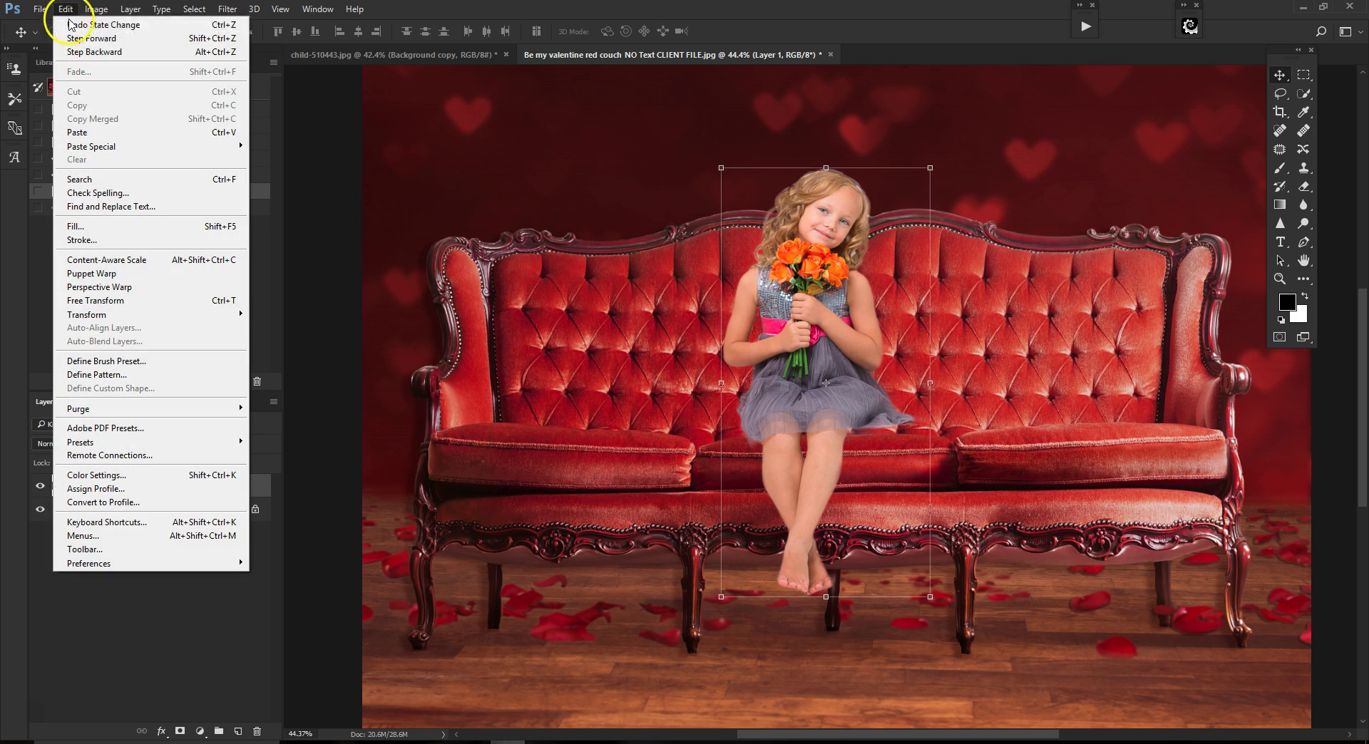
left_click(79, 39)
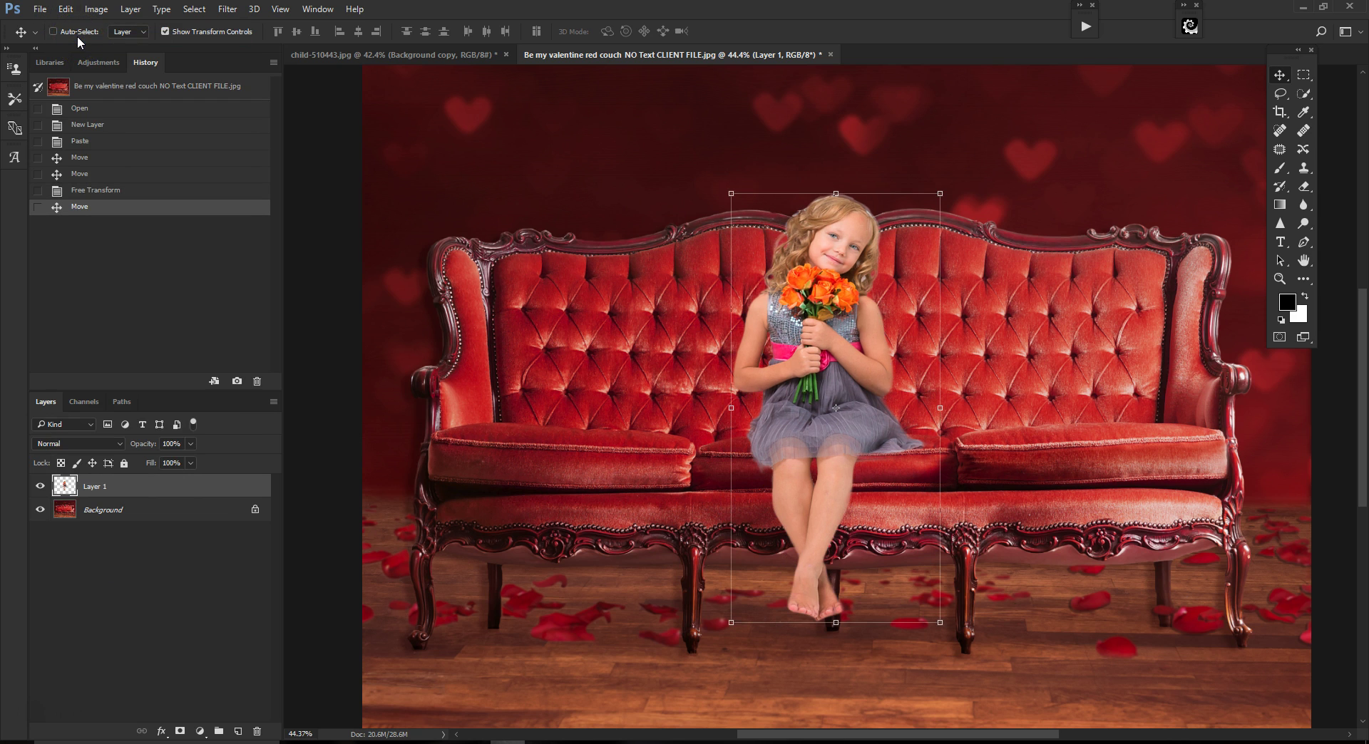
left_click(67, 11)
left_click(80, 52)
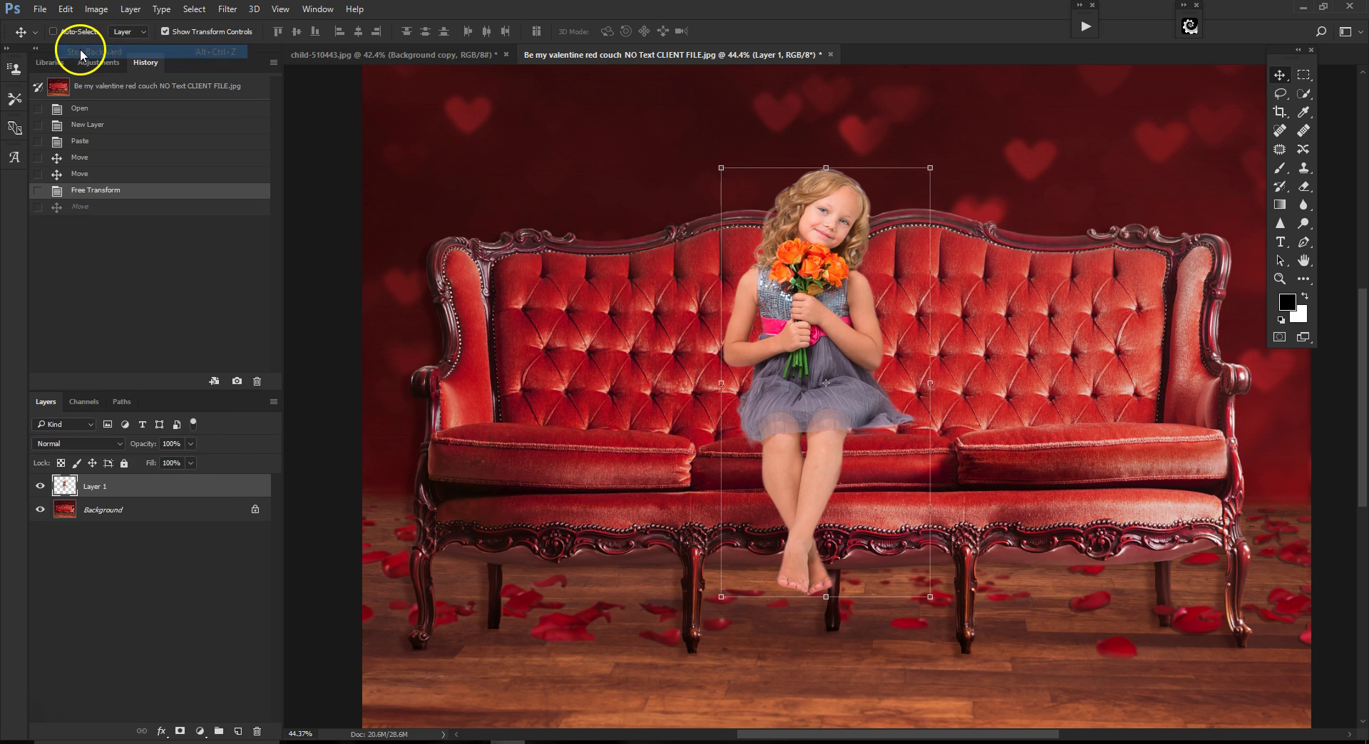
left_click(65, 9)
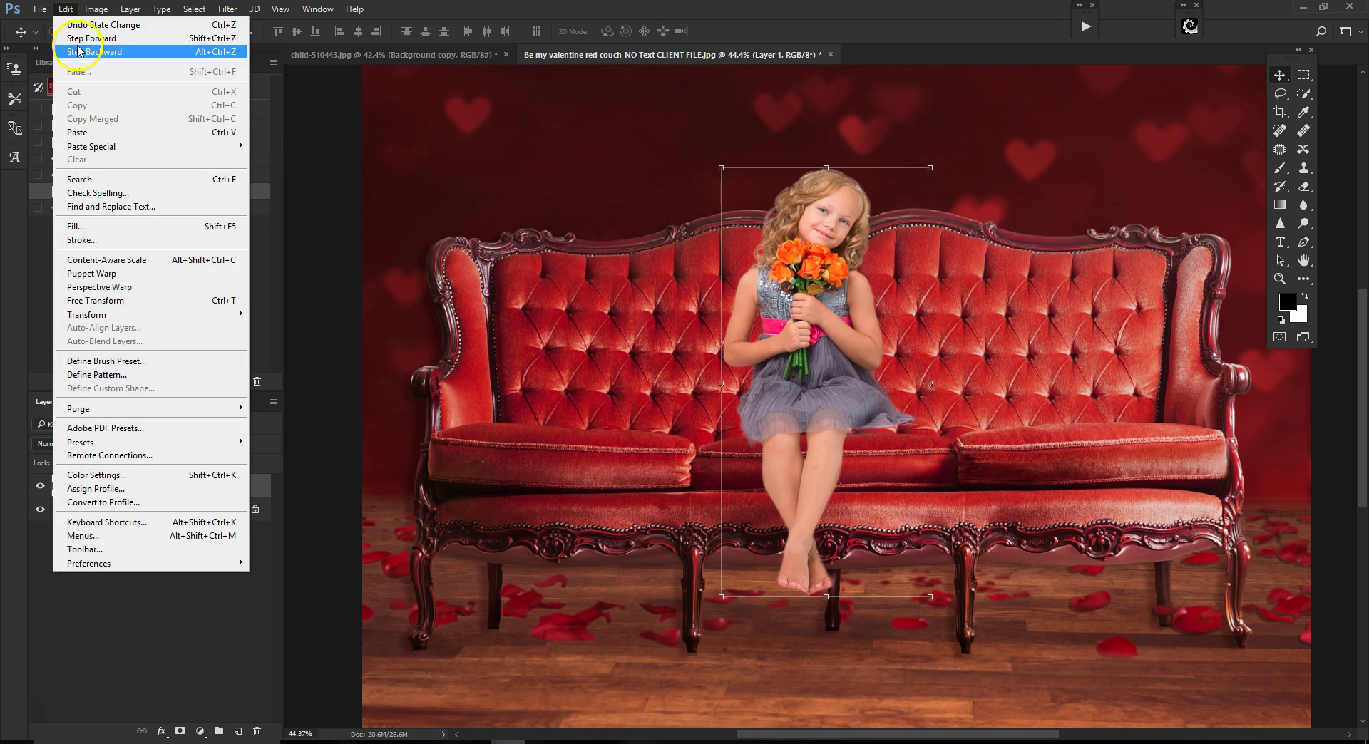
left_click(78, 39)
Add a layer mask to Layer 1 and prepare the Brush tool with black as the foreground colour.
scroll(845, 432, "up", 2)
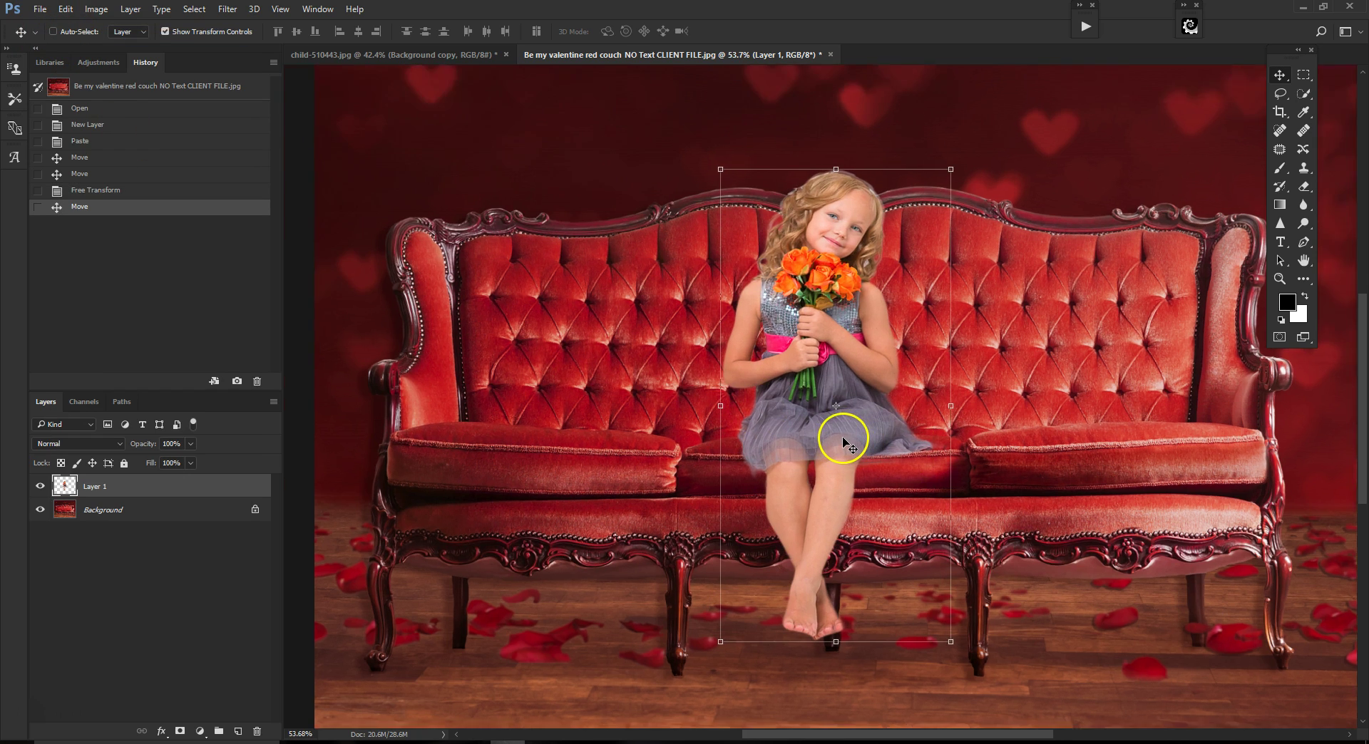
scroll(843, 314, "up", 1)
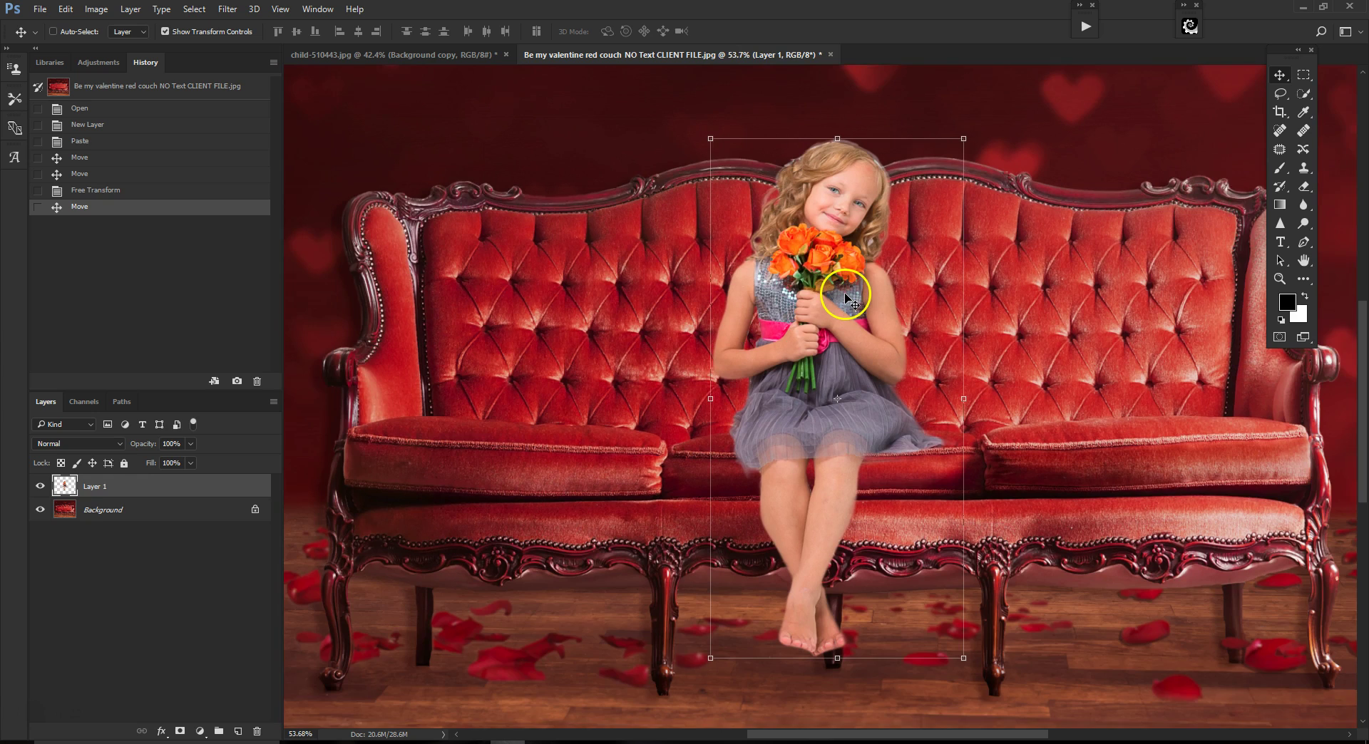
scroll(849, 290, "down", 2)
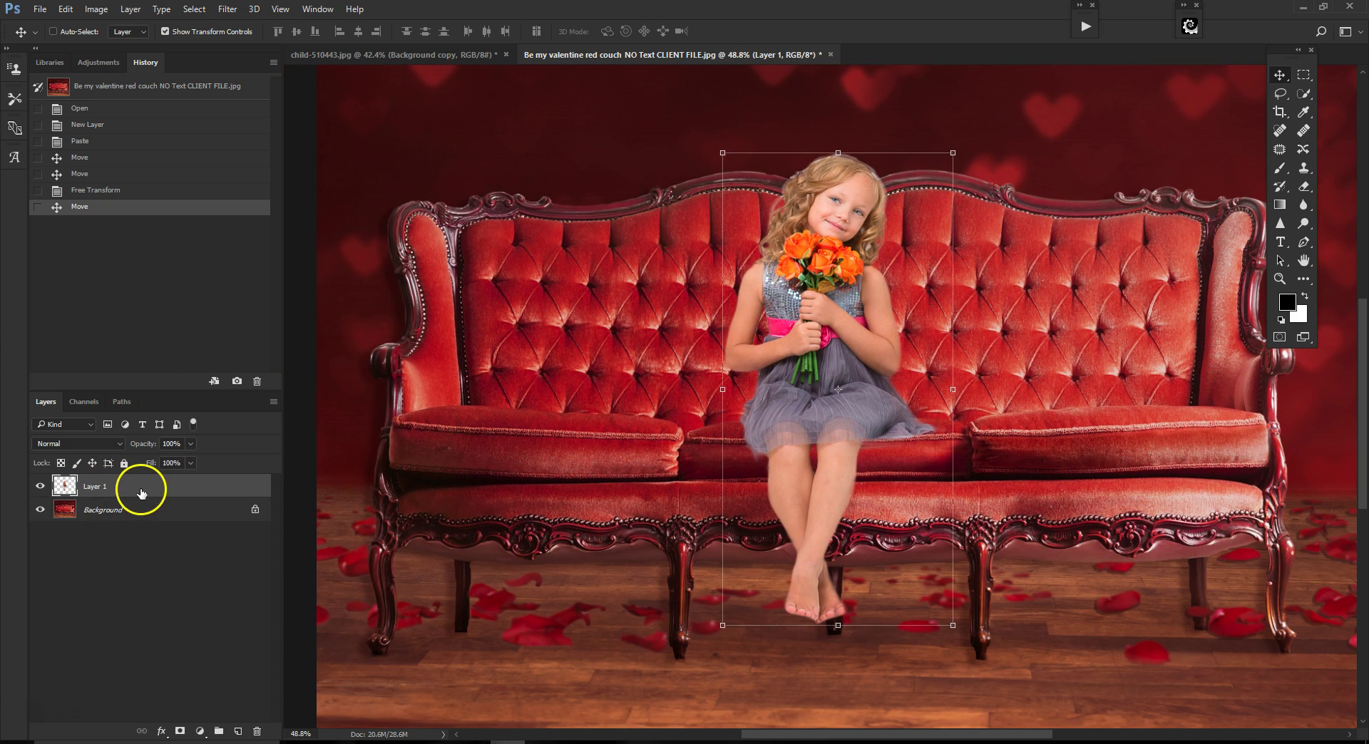
left_click(180, 731)
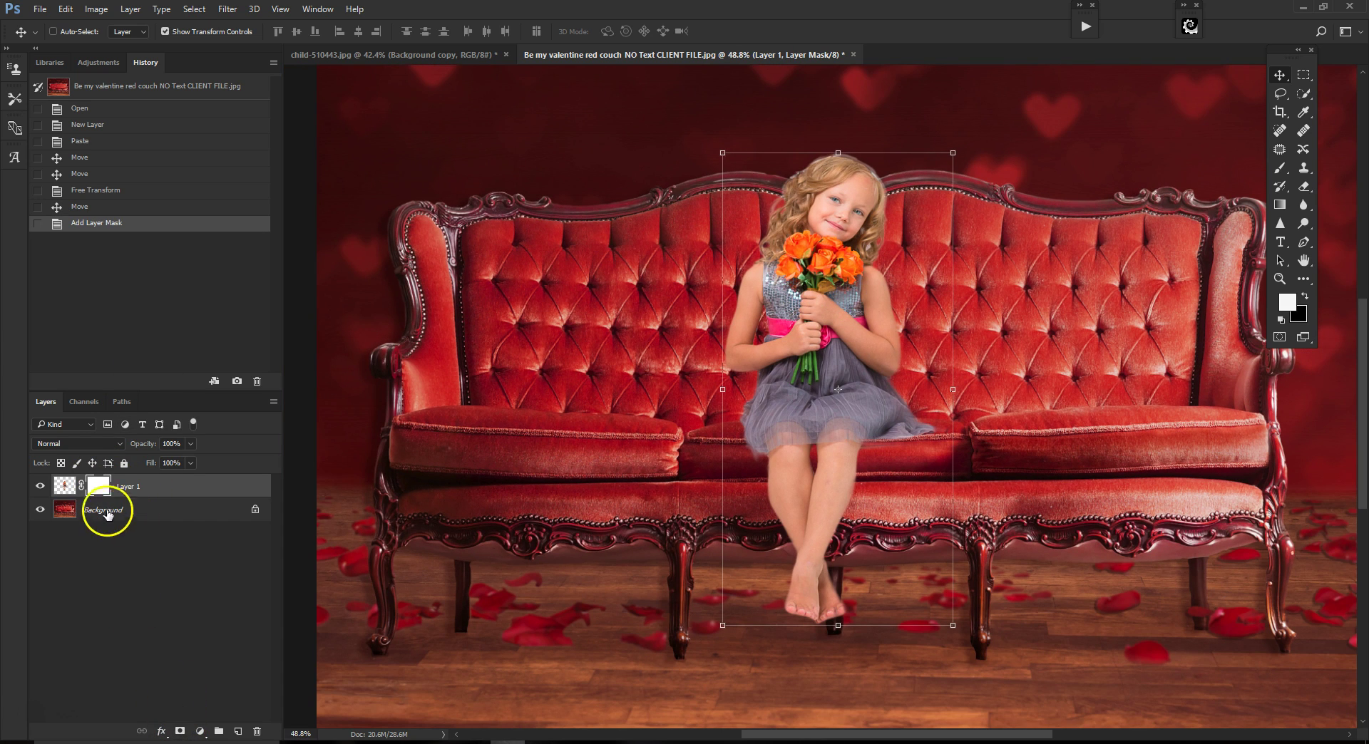
left_click(1280, 169)
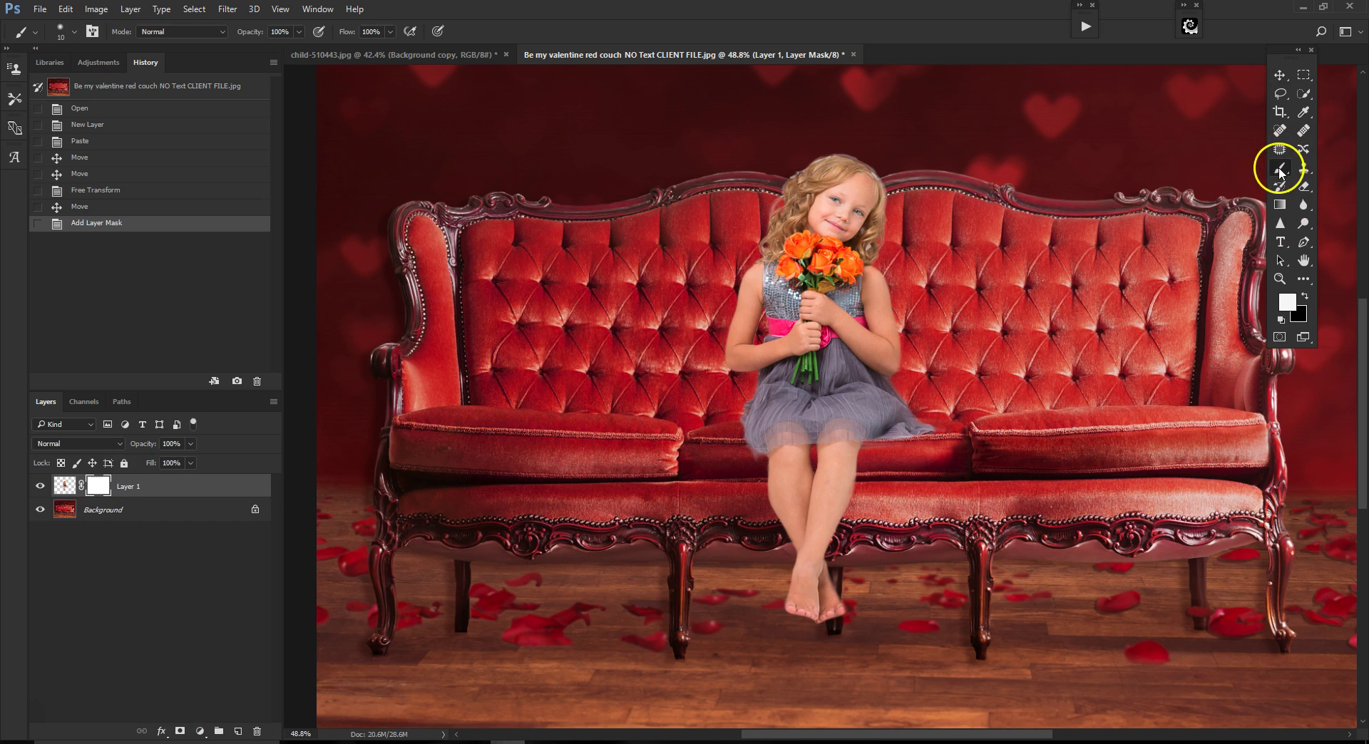
scroll(867, 245, "up", 4)
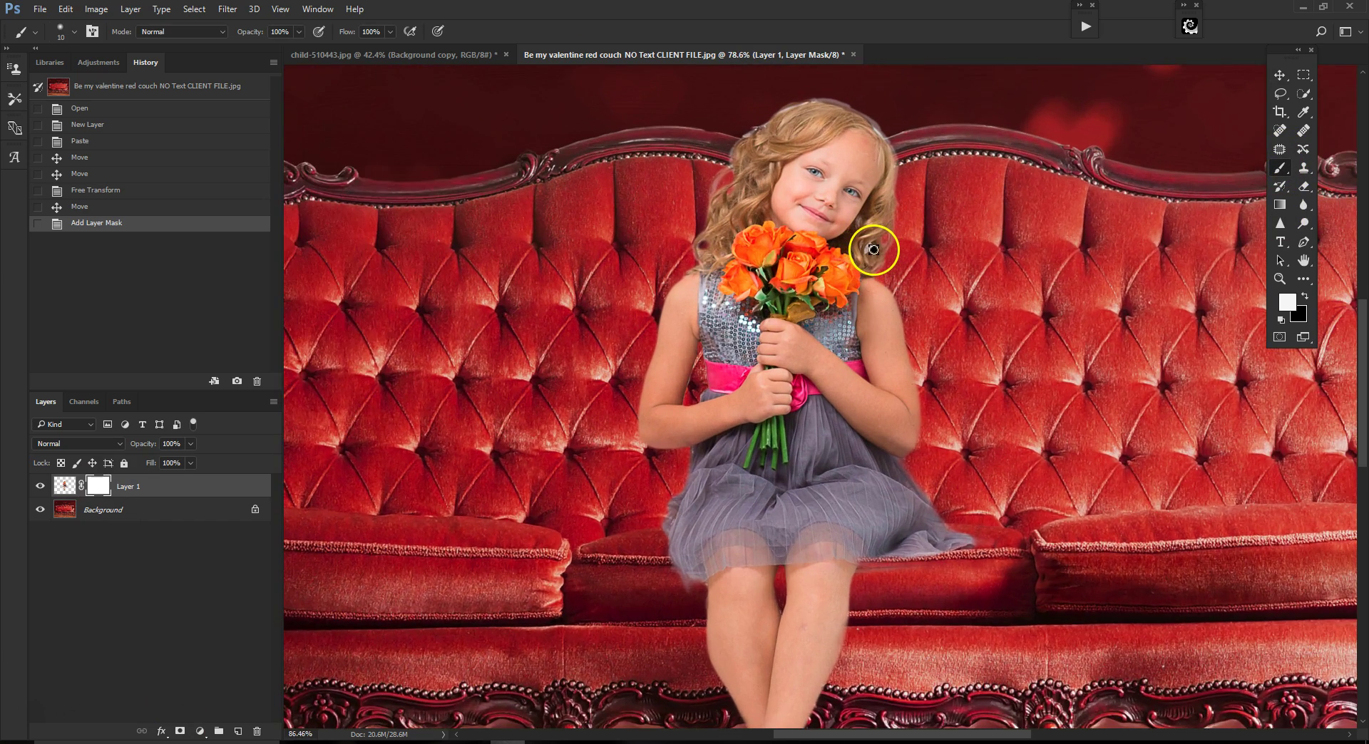
scroll(1344, 360, "up", 3)
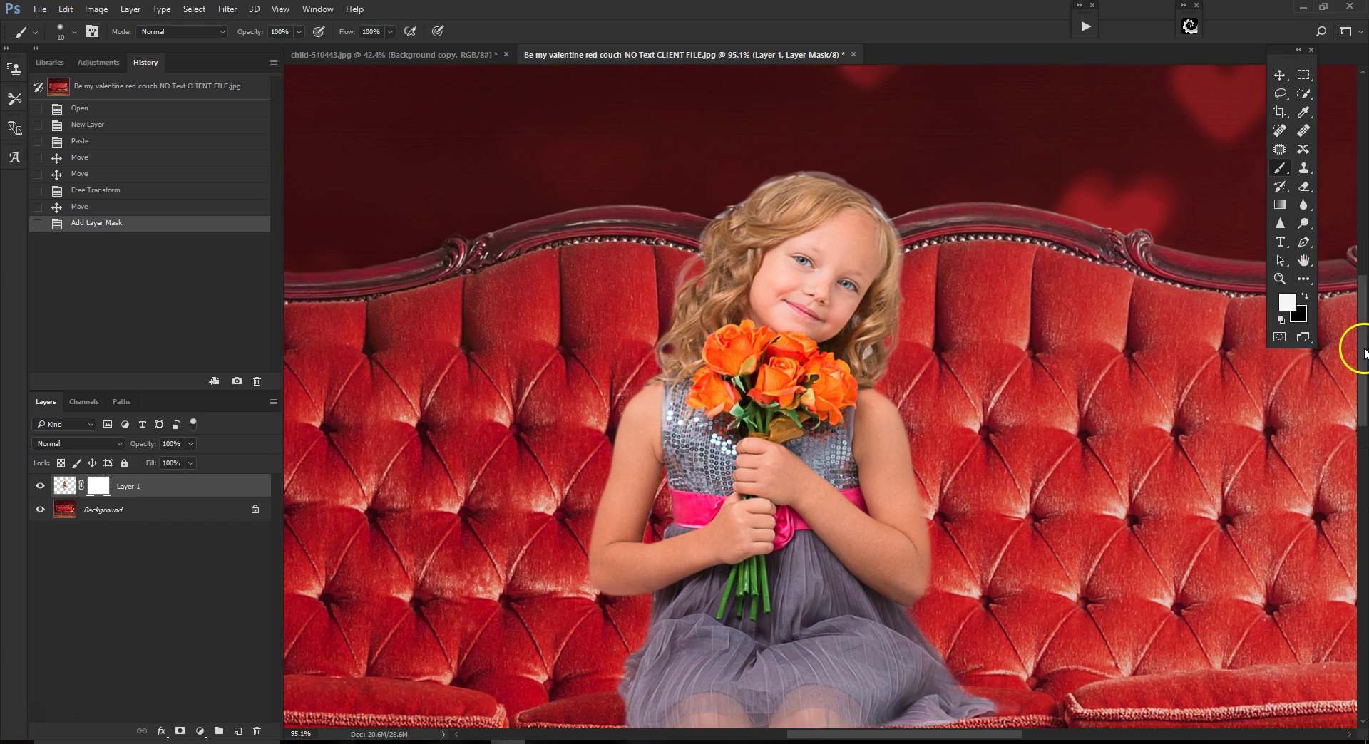
scroll(795, 419, "up", 2)
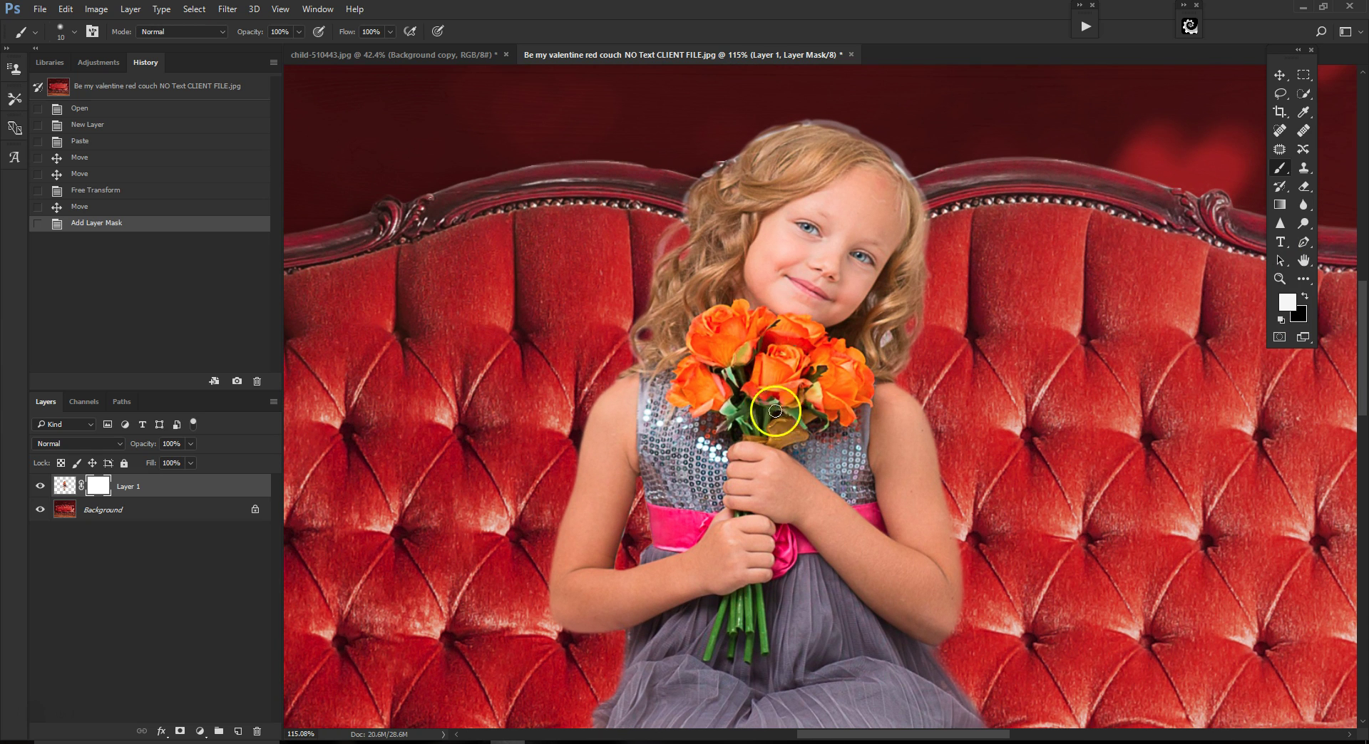
left_click(1304, 296)
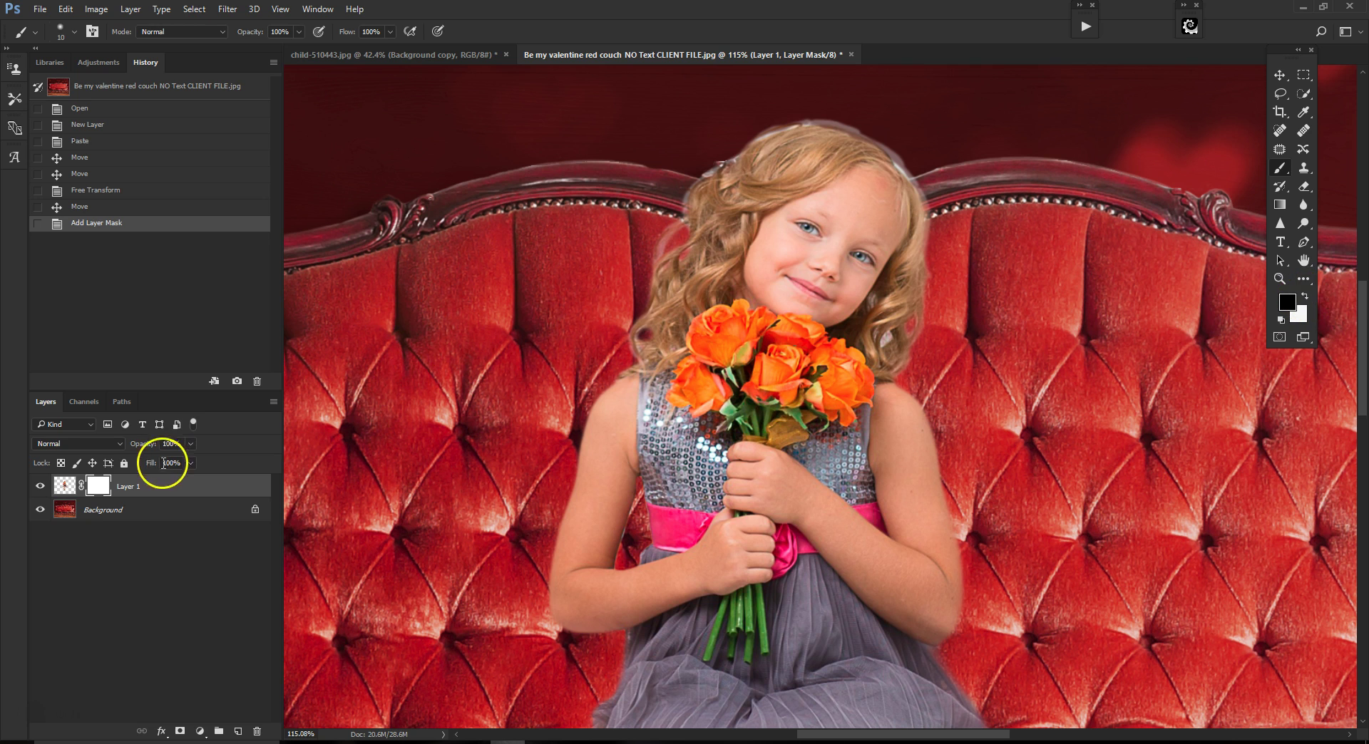
Mask out the pale fringe on the hair's upper right edge using a 25 px brush with 13% hardness.
scroll(751, 113, "up", 1)
key("]")
key("]")
key("]")
mouse_move(897, 141)
left_mouse_down()
mouse_move(806, 116)
mouse_move(874, 125)
mouse_move(934, 158)
left_mouse_up()
left_click(75, 31)
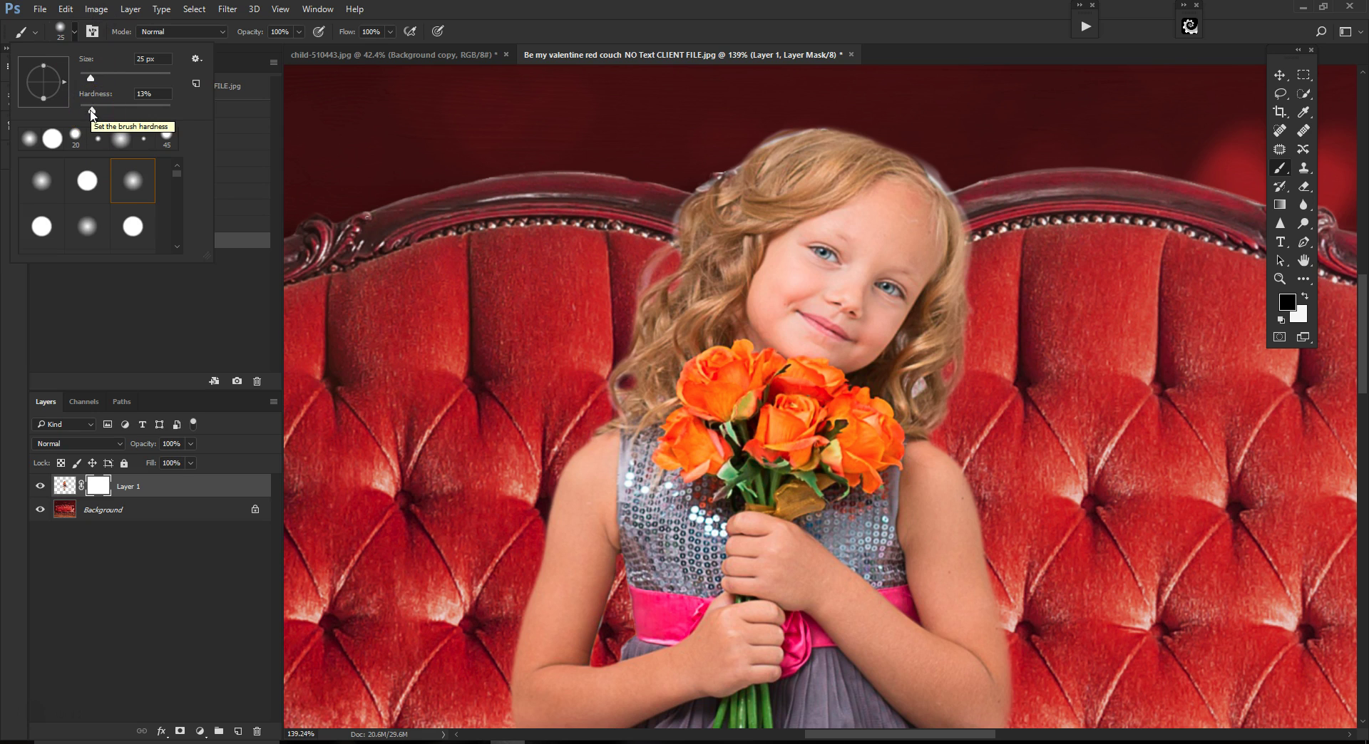
left_click(927, 149)
mouse_move(930, 152)
left_mouse_down()
mouse_move(981, 254)
mouse_move(953, 183)
left_mouse_up()
Paint the mask with a smaller brush along the top of the girl's head to remove the light halo.
scroll(954, 185, "up", 1)
key("bracketleft")
key("bracketleft")
key("bracketleft")
mouse_move(926, 166)
left_mouse_down()
mouse_move(978, 235)
mouse_move(955, 191)
mouse_move(877, 122)
left_mouse_up()
With a 20 px brush, mask the fringe down the left side of the girl's hair toward her shoulder.
key("bracketright")
key("bracketright")
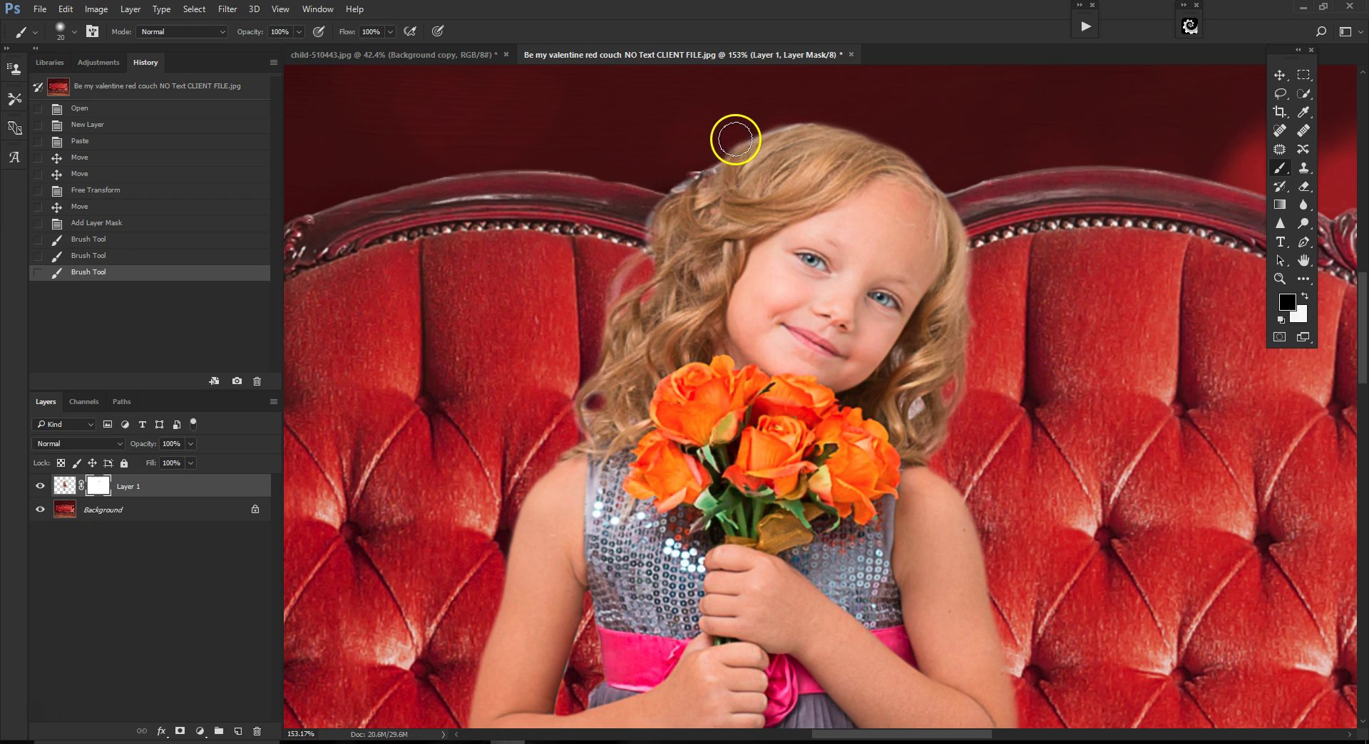
mouse_move(676, 181)
left_mouse_down()
mouse_move(653, 201)
mouse_move(645, 246)
mouse_move(640, 226)
mouse_move(646, 250)
mouse_move(598, 272)
mouse_move(612, 241)
mouse_move(598, 271)
mouse_move(629, 233)
mouse_move(639, 261)
mouse_move(605, 283)
mouse_move(634, 248)
mouse_move(595, 310)
mouse_move(659, 163)
mouse_move(612, 240)
mouse_move(614, 201)
left_mouse_up()
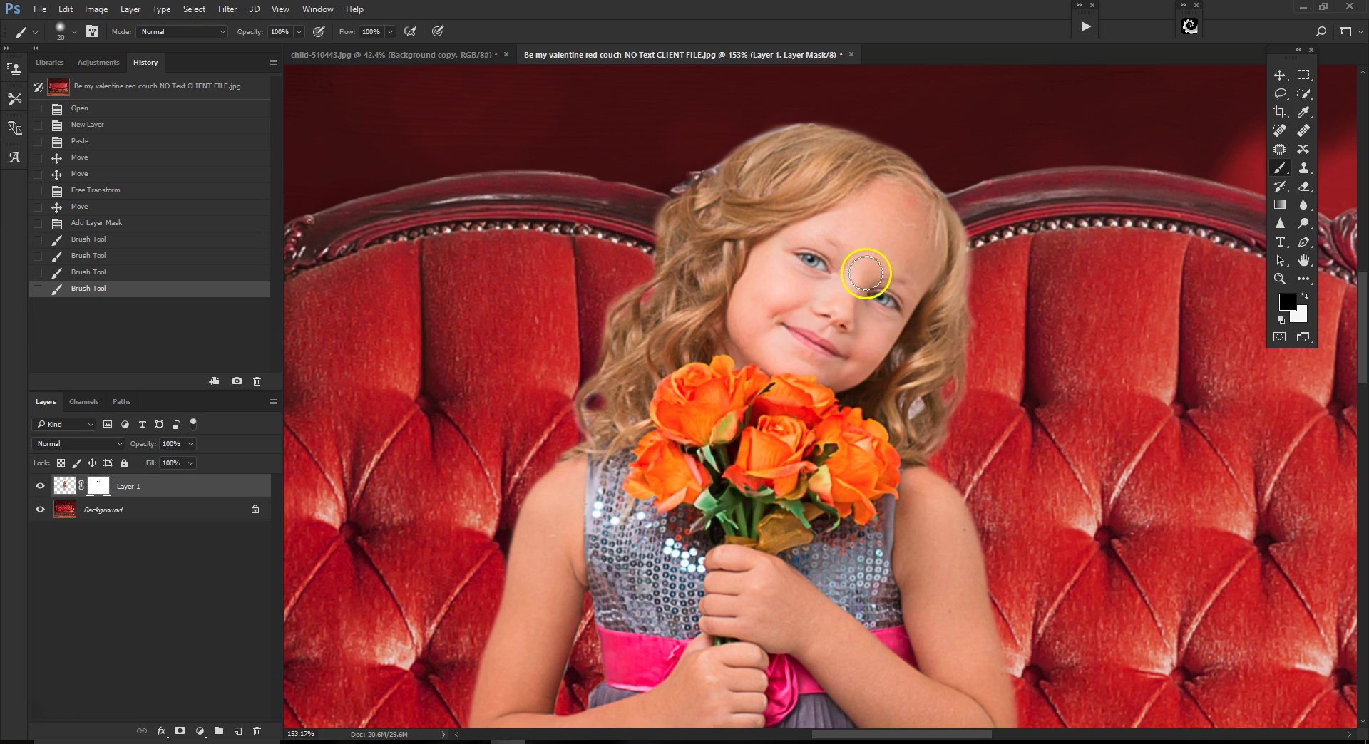
left_click_drag(1362, 355, 1362, 372)
mouse_move(611, 208)
left_mouse_down()
mouse_move(549, 293)
mouse_move(548, 340)
left_mouse_up()
scroll(566, 325, "up", 2)
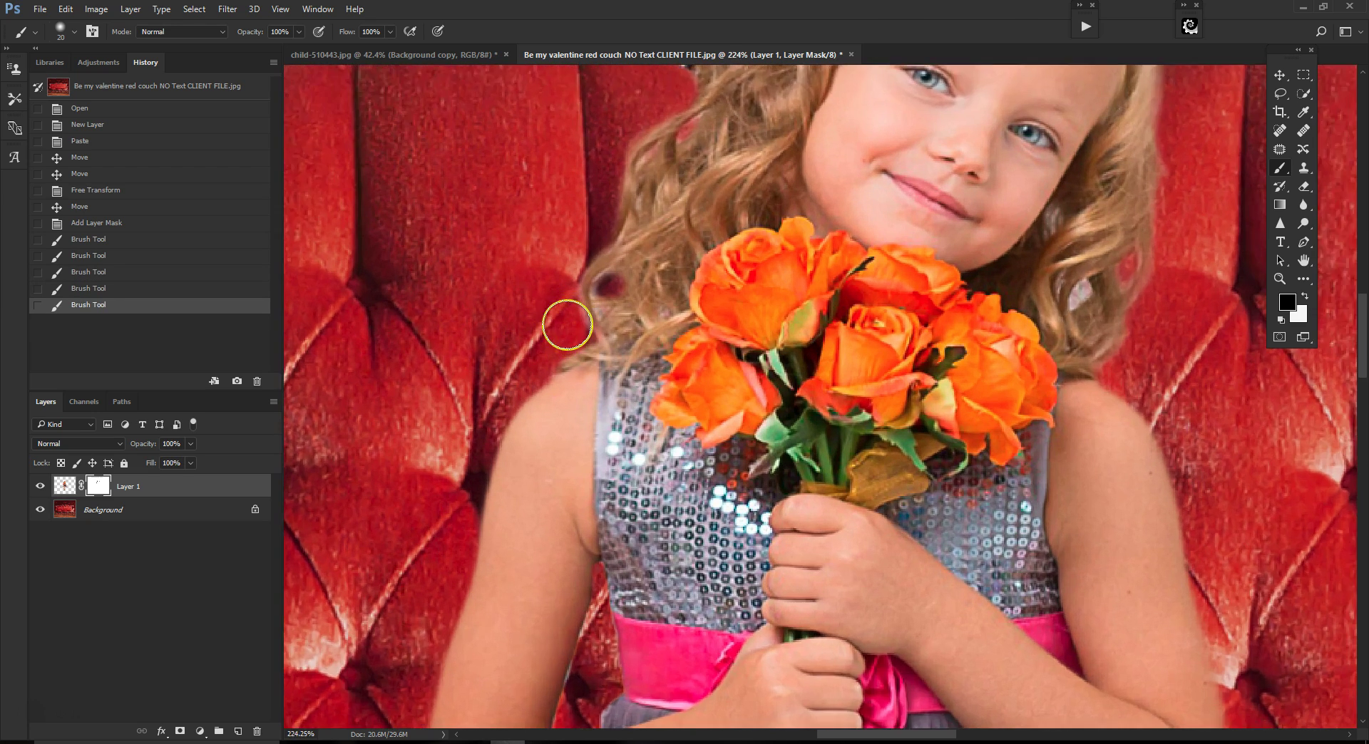
Mask out the pale gap inside the outer curl on the left side of the hair with a smaller brush.
scroll(567, 326, "up", 1)
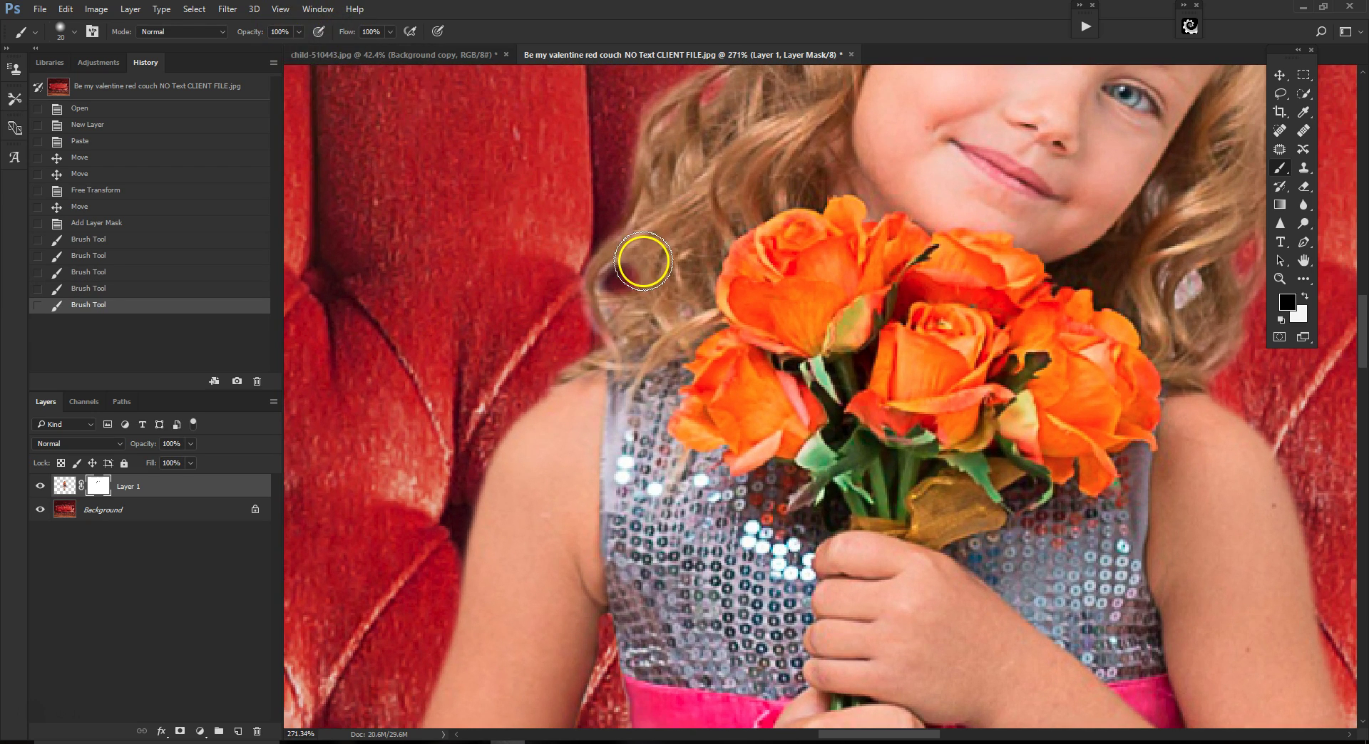
scroll(635, 264, "up", 1)
scroll(504, 265, "up", 1)
key("bracketleft")
key("bracketleft")
key("bracketleft")
key("bracketleft")
key("bracketleft")
mouse_move(599, 298)
left_mouse_down()
mouse_move(632, 302)
mouse_move(641, 284)
mouse_move(616, 275)
mouse_move(608, 306)
left_mouse_up()
Lower the brush opacity to 14% and lightly mask the light fringe around the left curl and the hair just below it.
left_click(299, 32)
left_click_drag(305, 49, 242, 49)
left_click(675, 375)
key("]")
key("]")
key("]")
key("]")
key("]")
left_click(615, 325)
left_click(610, 333)
left_click(623, 363)
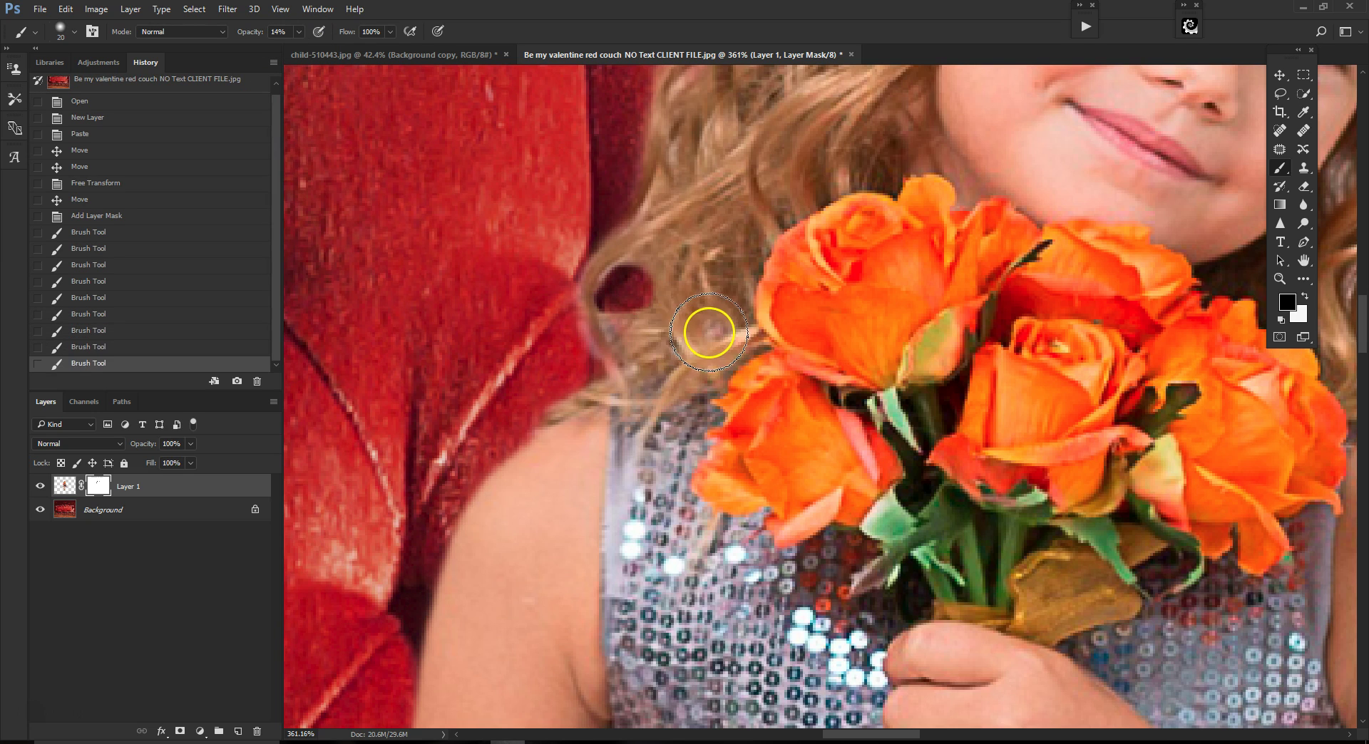
left_click(708, 332)
key("bracketleft")
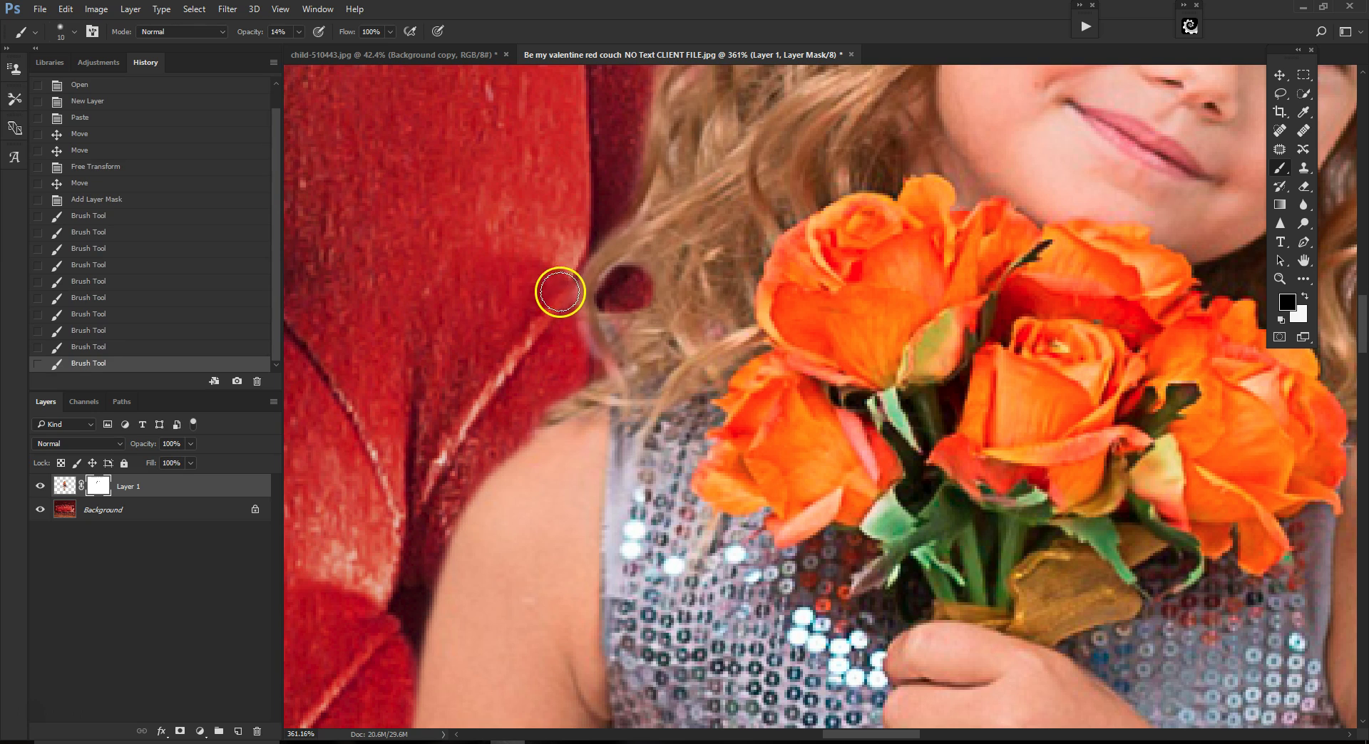
left_click(590, 364)
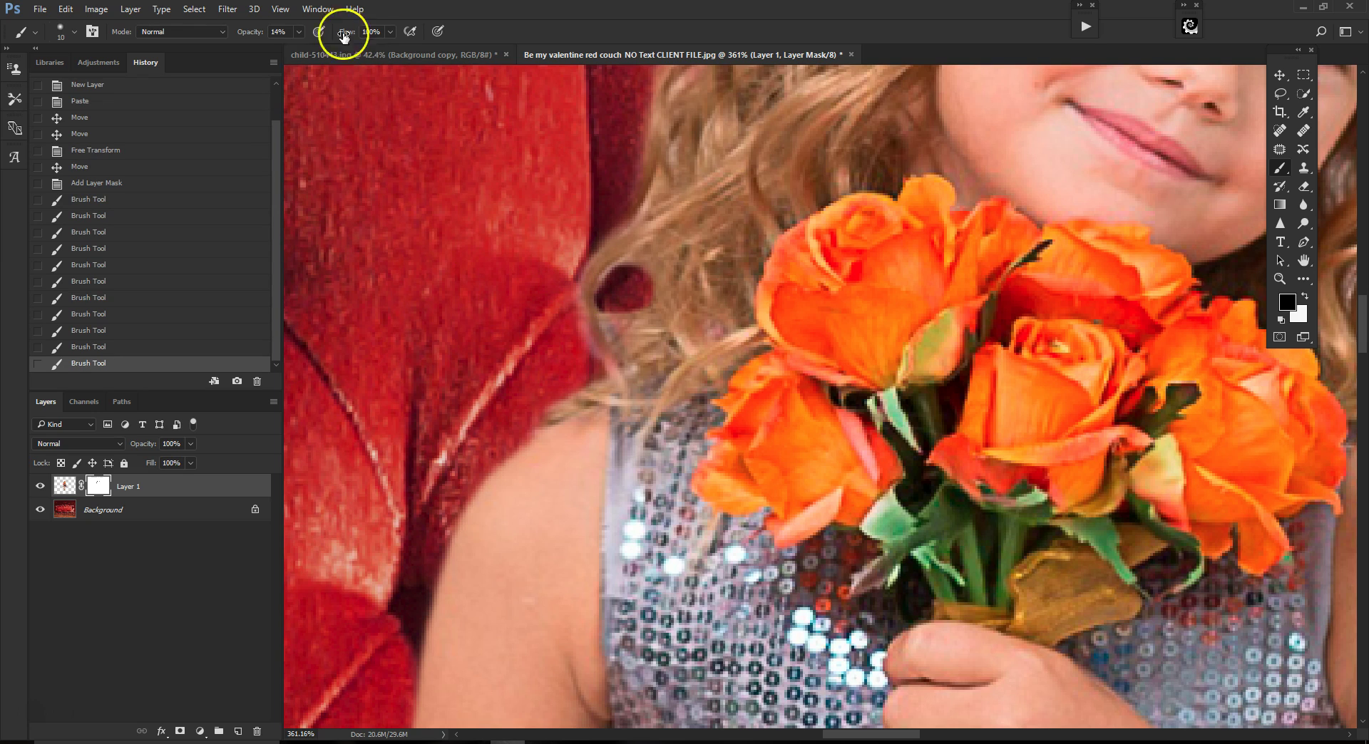
Raise the brush opacity to 99% and mask the left hair edge down toward the shoulder with an 8 px brush.
left_click_drag(358, 57, 360, 57)
key("bracketleft")
key("bracketleft")
mouse_move(577, 305)
left_mouse_down()
mouse_move(584, 342)
mouse_move(571, 269)
mouse_move(587, 337)
mouse_move(565, 373)
left_mouse_up()
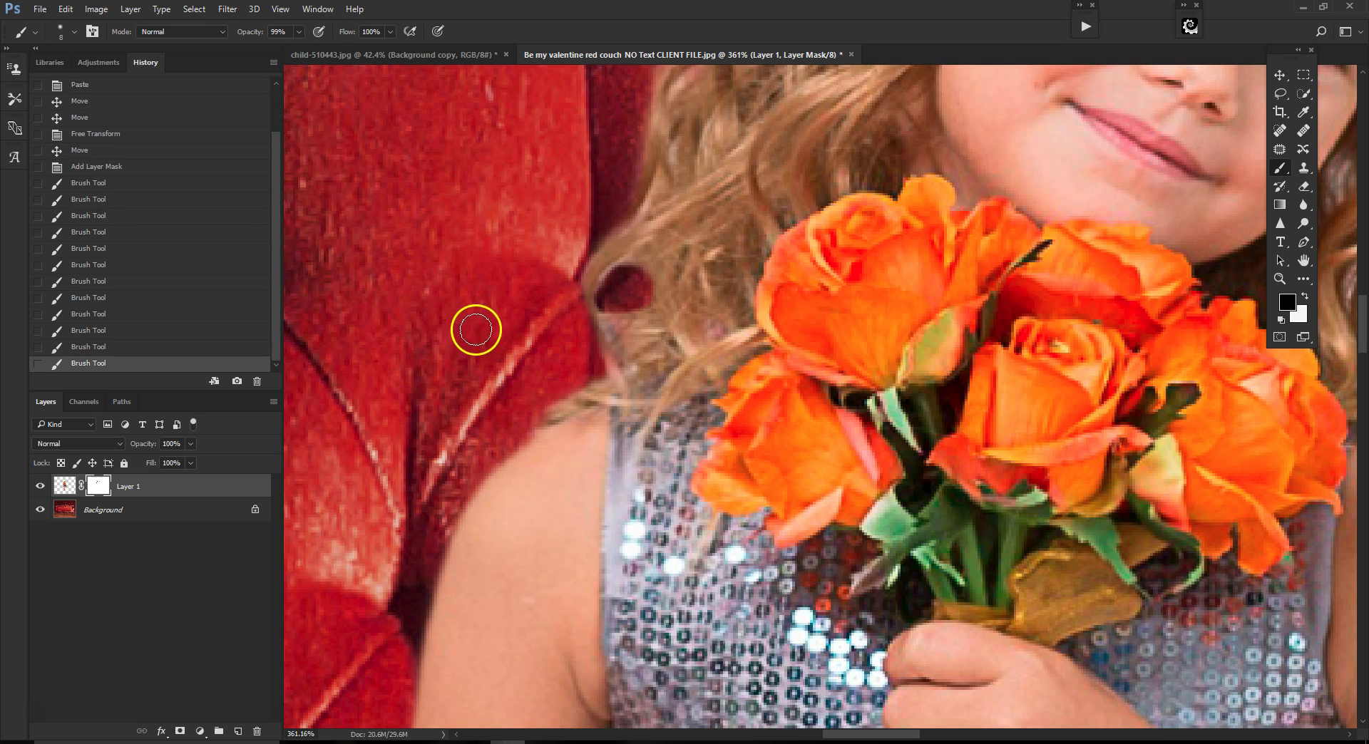
Set the brush opacity to 40% and build up mask strokes over the pale gap between the curls right of her face.
scroll(870, 238, "down", 4)
scroll(678, 241, "up", 1)
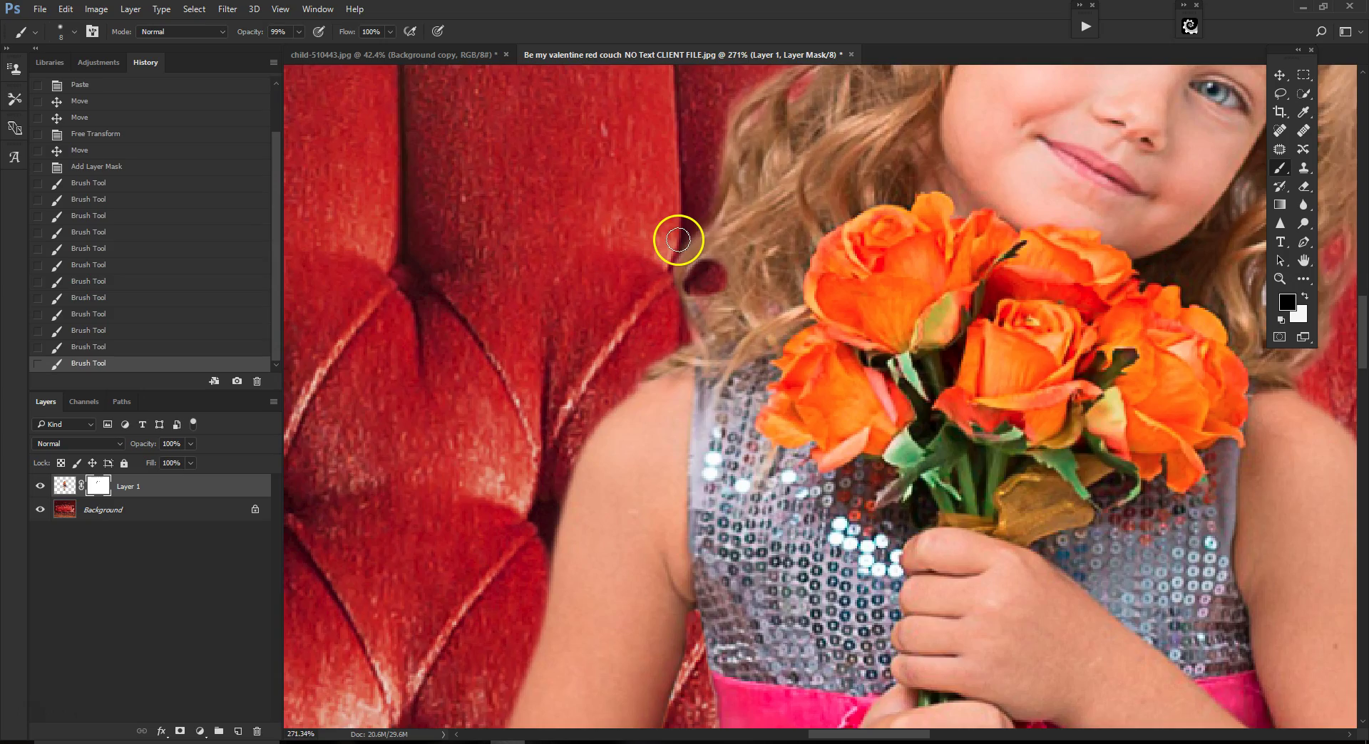
scroll(678, 241, "down", 4)
scroll(755, 257, "up", 1)
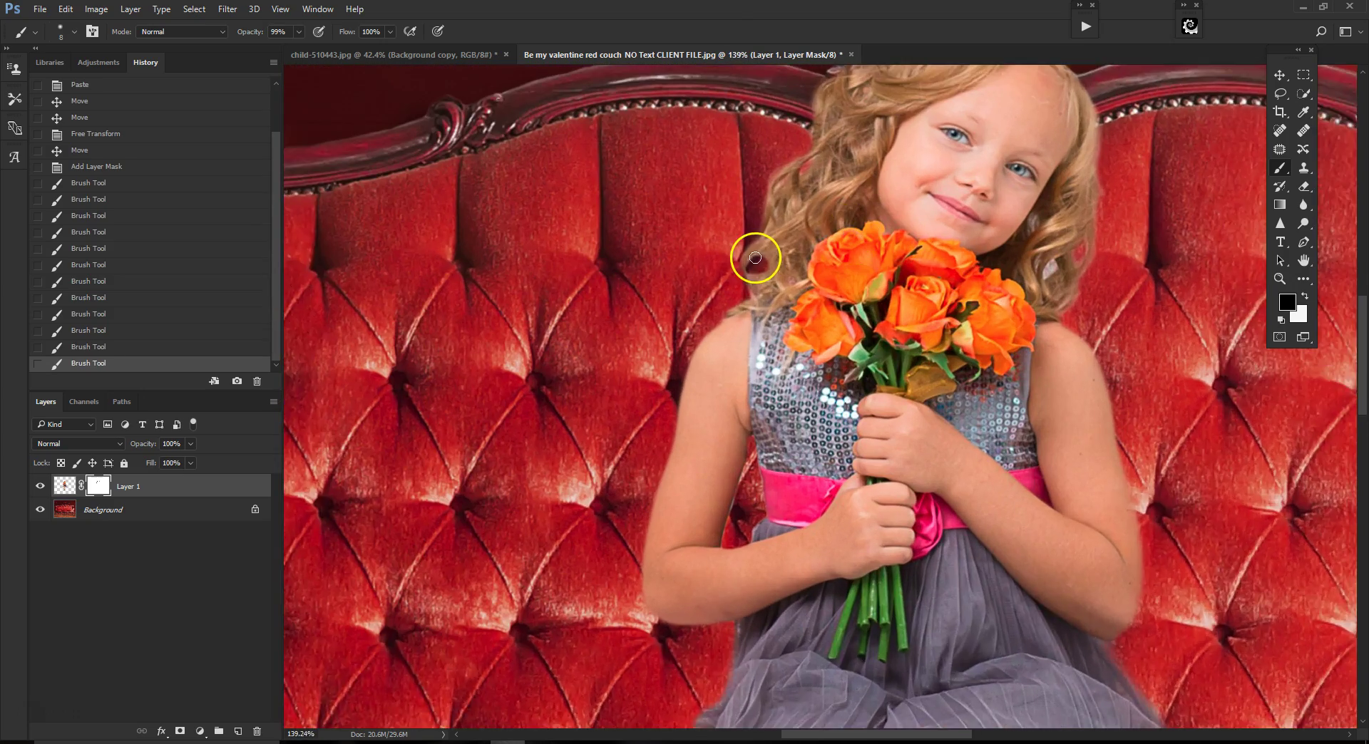
scroll(1140, 265, "up", 3)
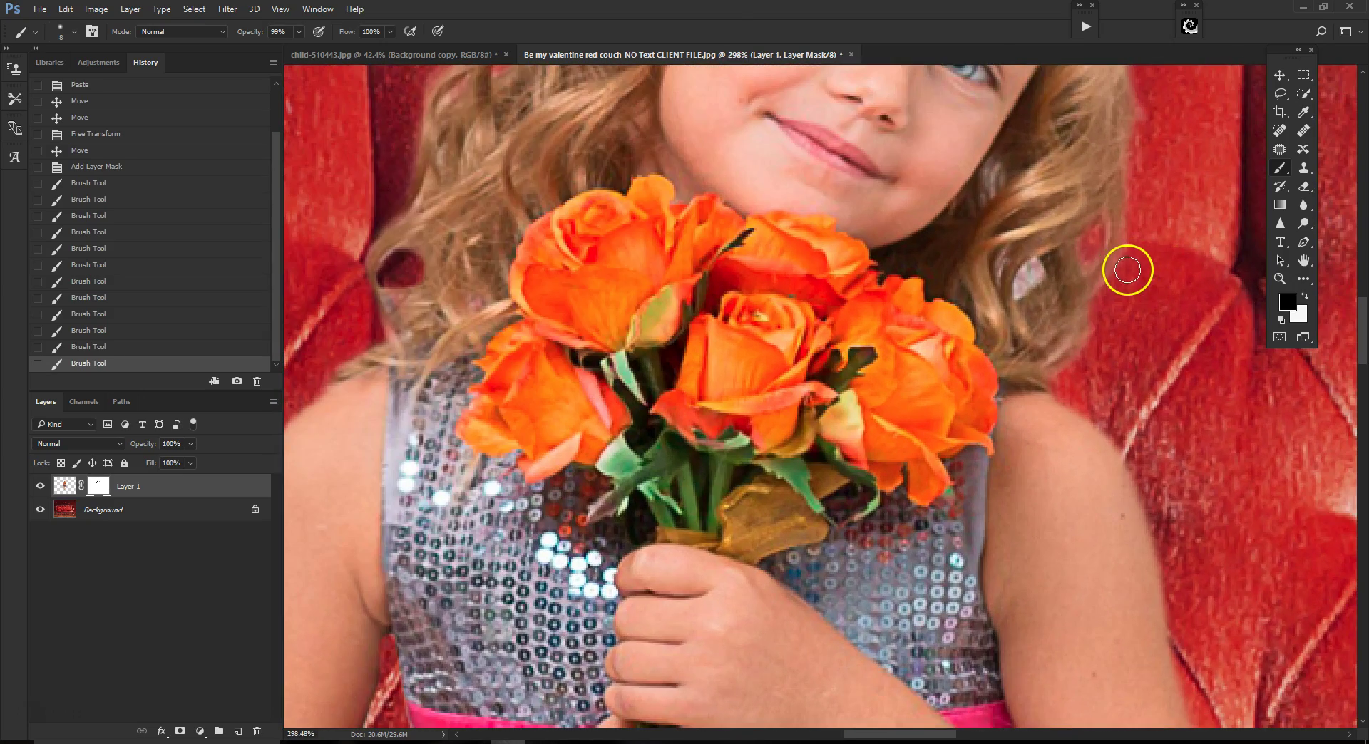
scroll(1133, 278, "up", 1)
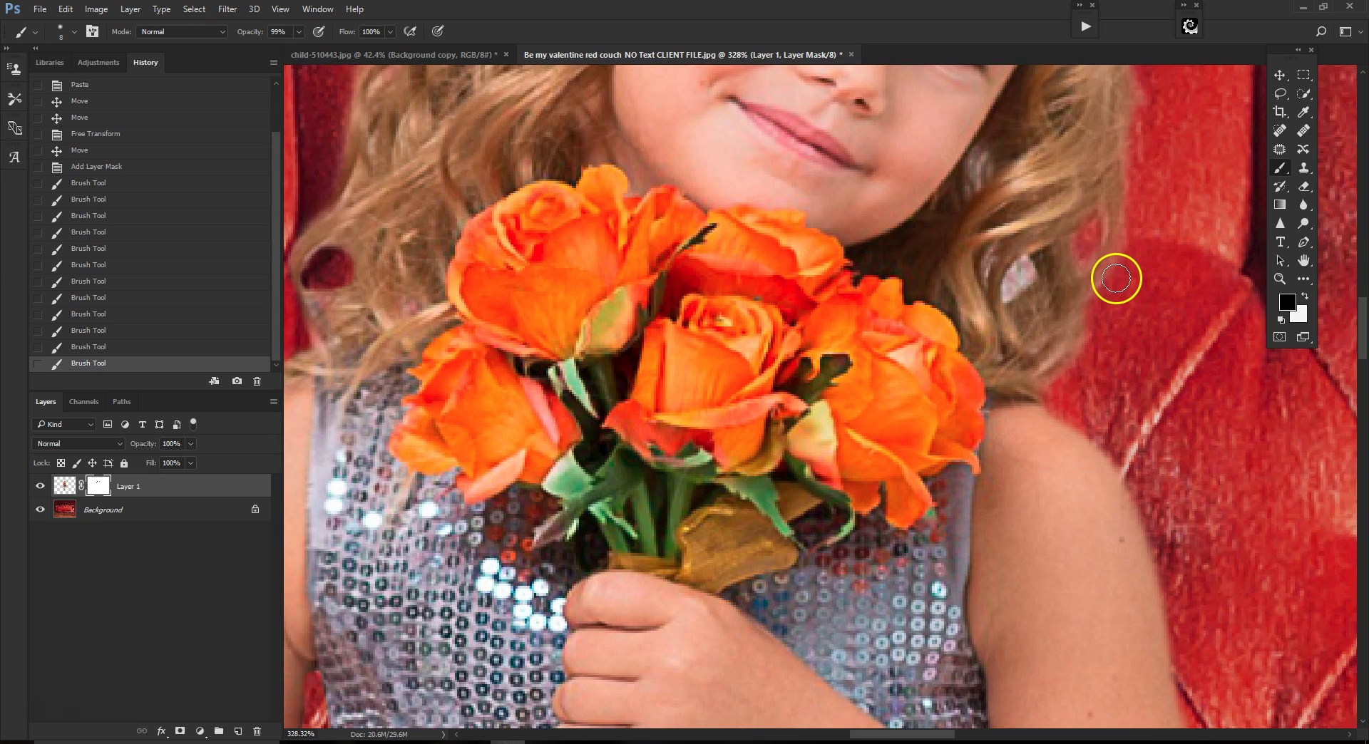
scroll(1116, 278, "up", 1)
left_click(299, 31)
left_click_drag(300, 48, 260, 48)
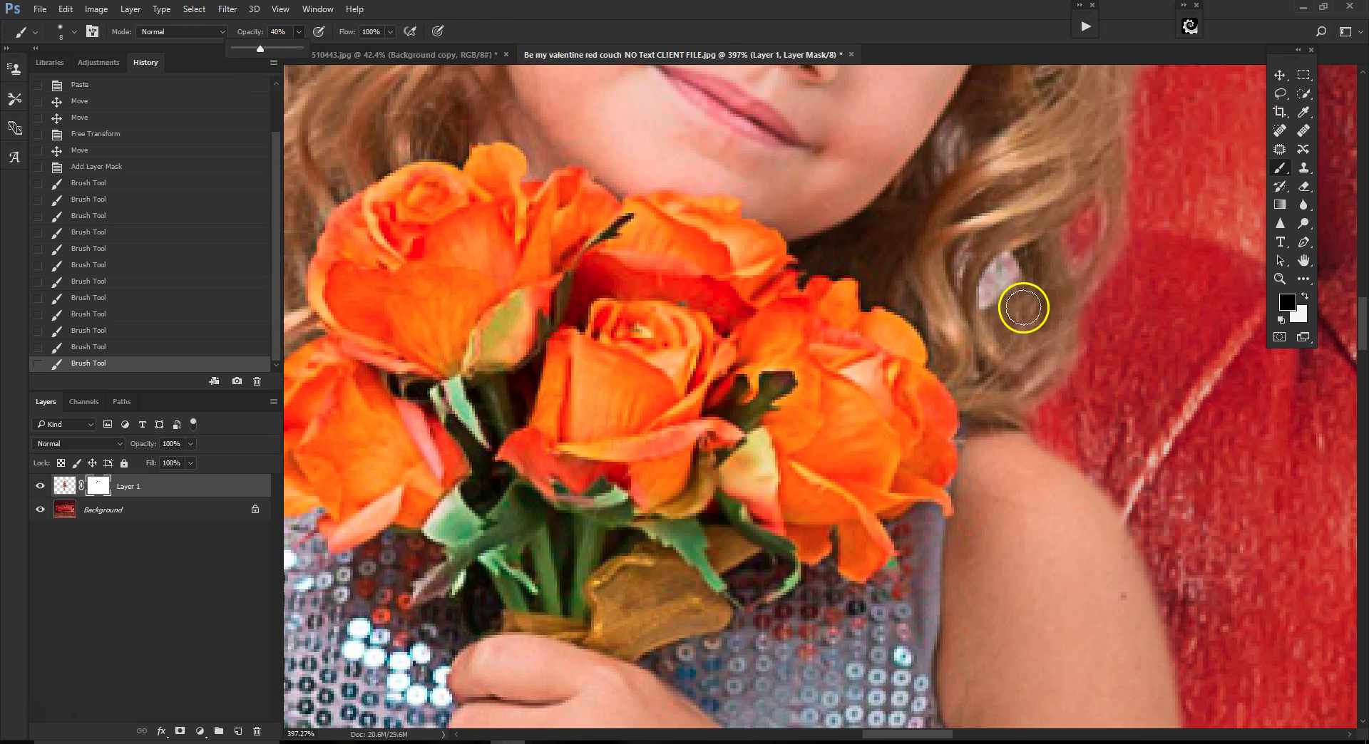
left_click_drag(1005, 271, 990, 299)
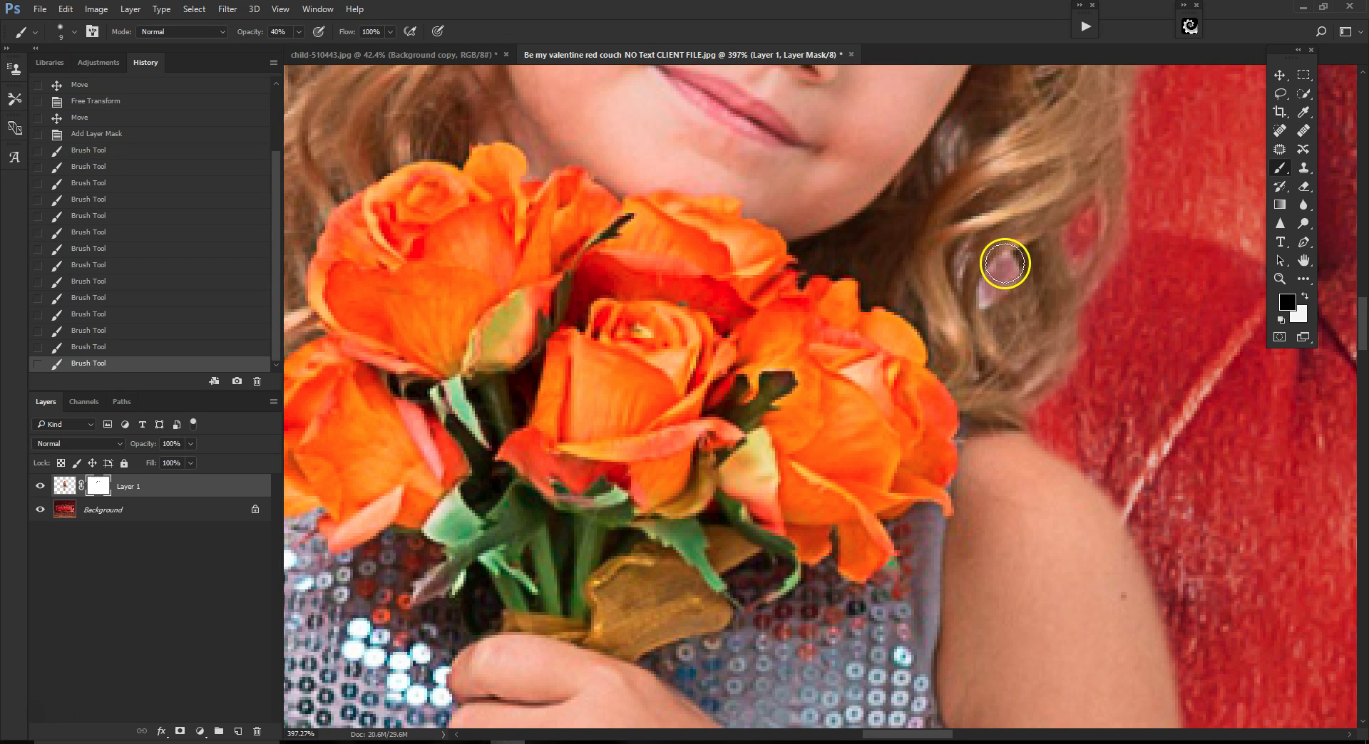
left_click(1004, 263)
left_click(986, 298)
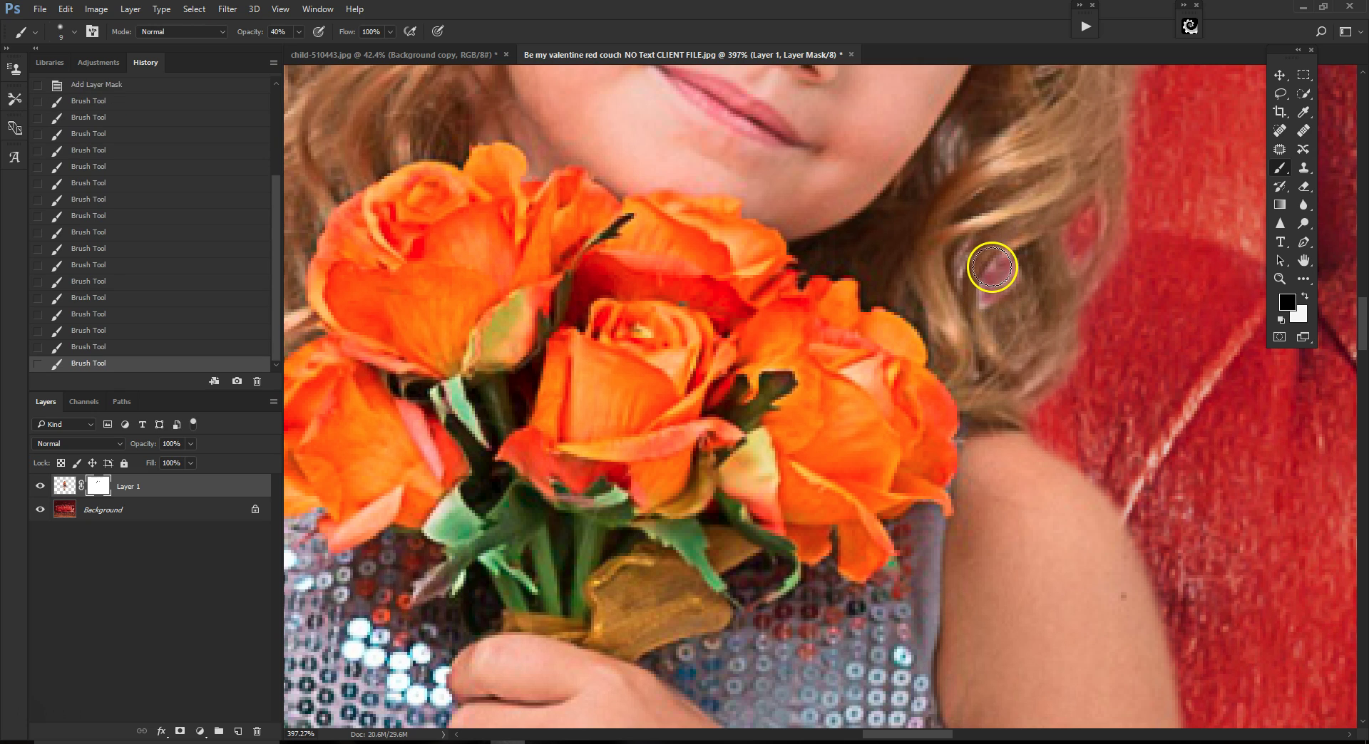
left_click(987, 299)
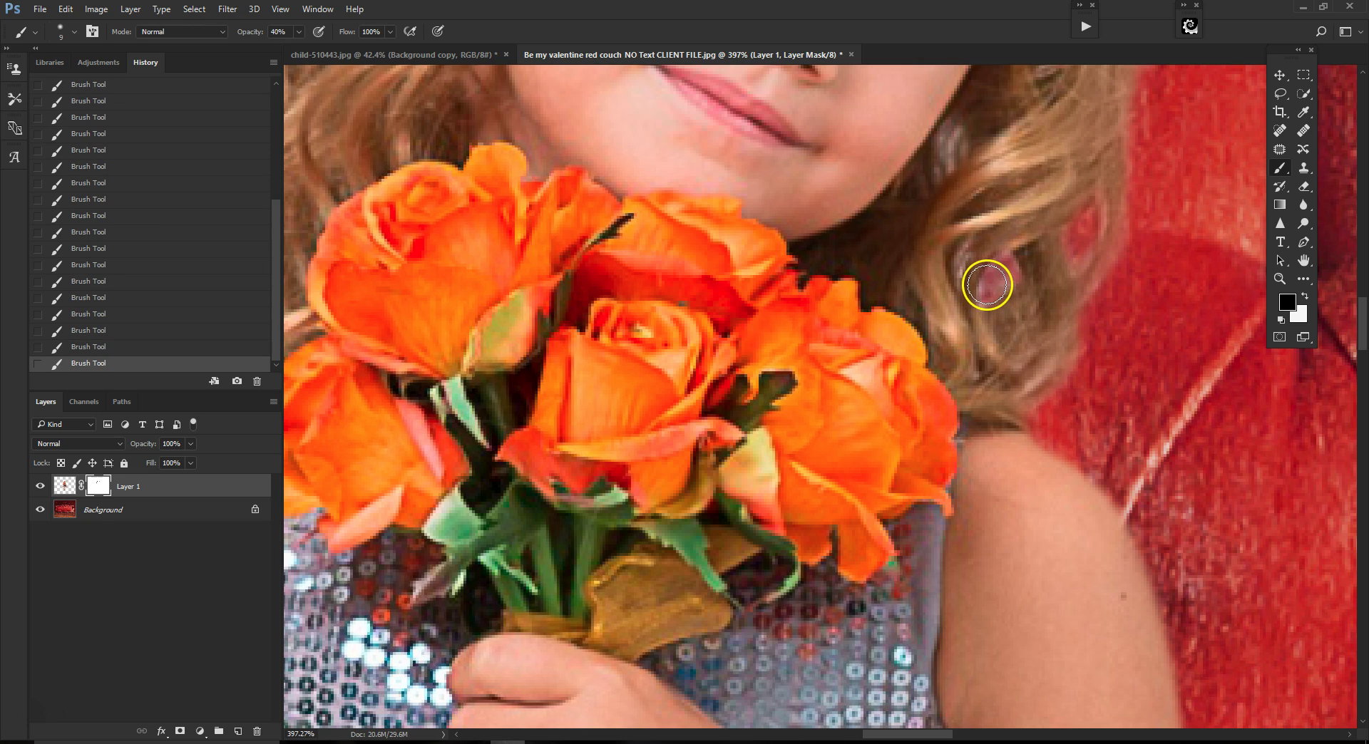
left_click(985, 302)
Examine the masked hair against the couch, both in the whole composition and close up around the right-hand curls.
scroll(1119, 287, "down", 9)
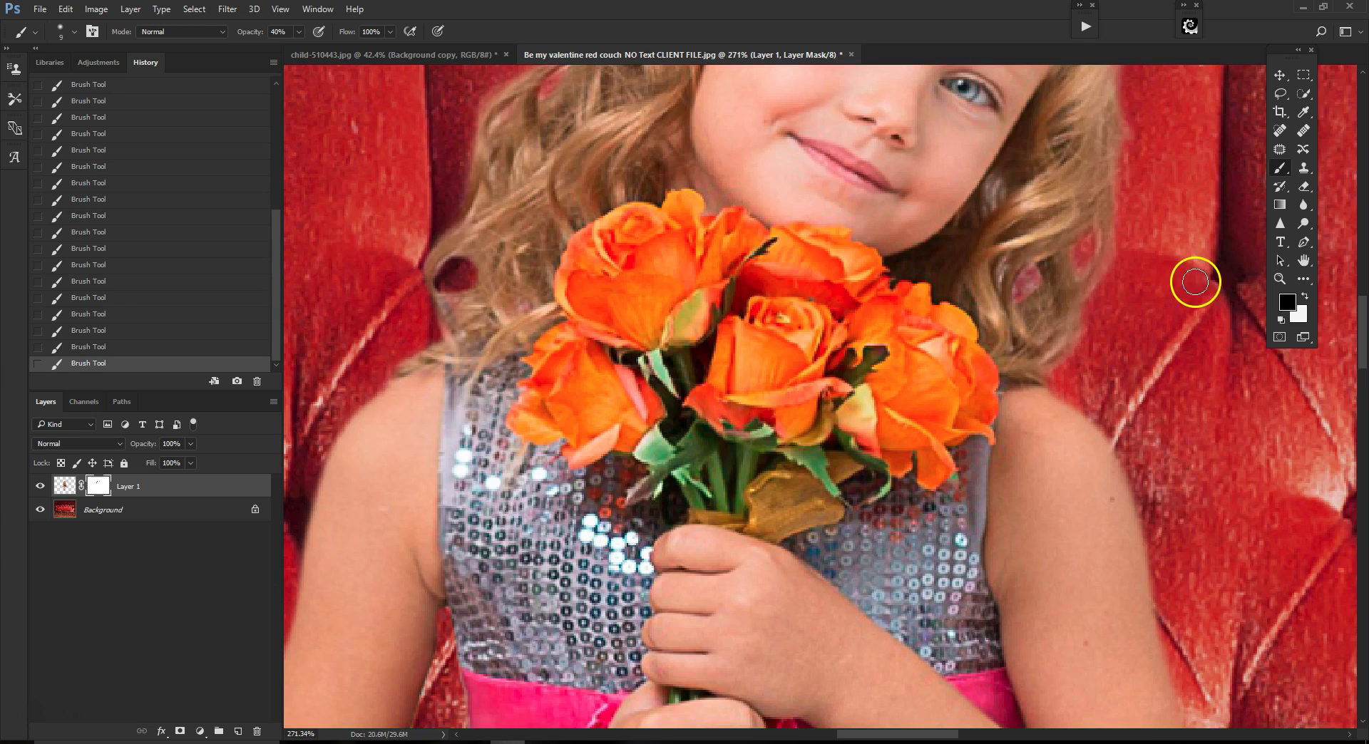
scroll(1203, 280, "down", 15)
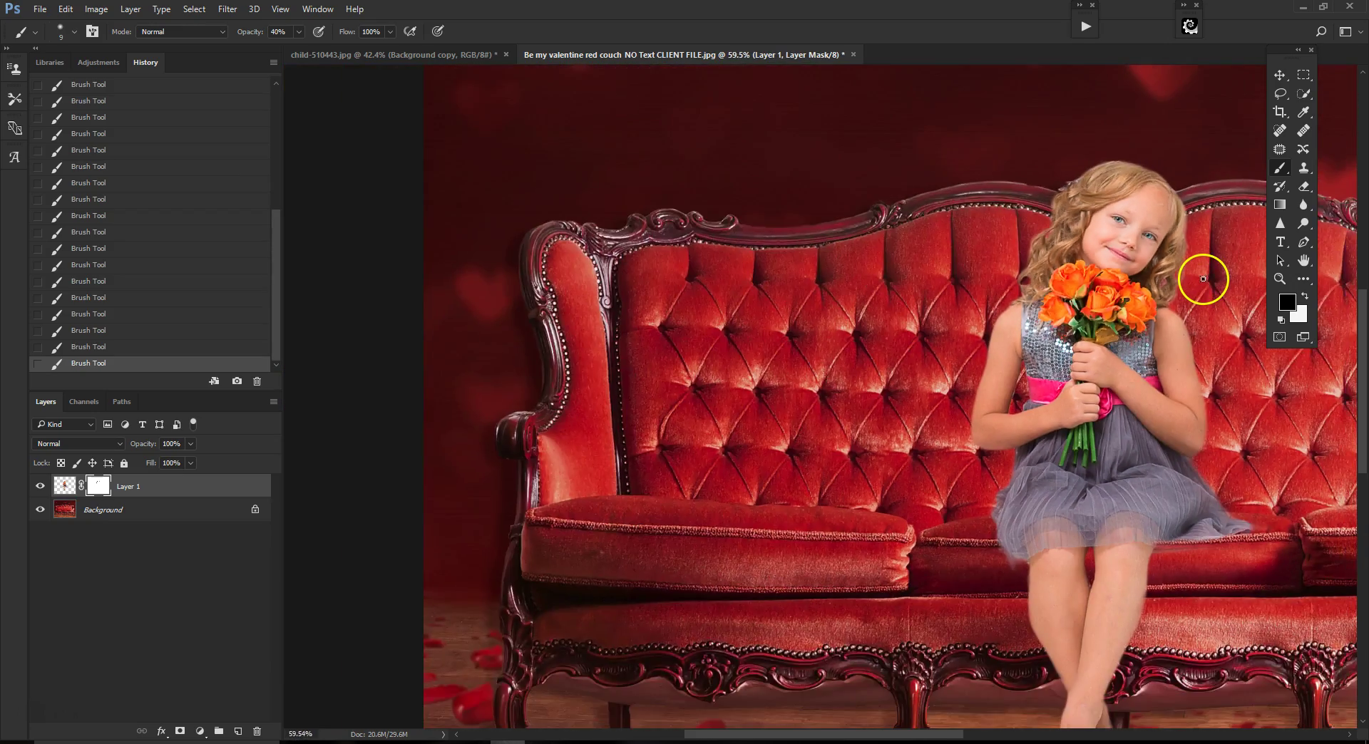
scroll(1203, 280, "down", 2)
scroll(765, 328, "up", 20)
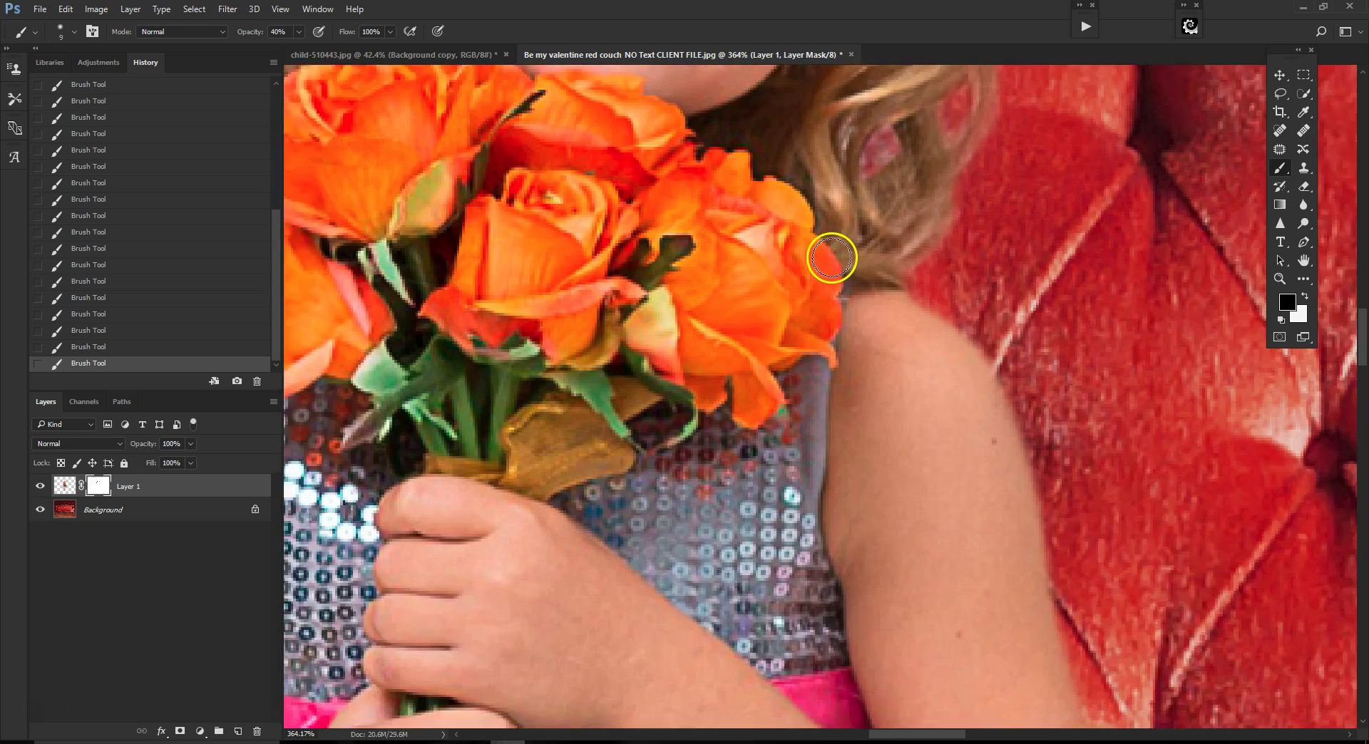
scroll(831, 257, "up", 1)
left_click_drag(1361, 335, 1361, 316)
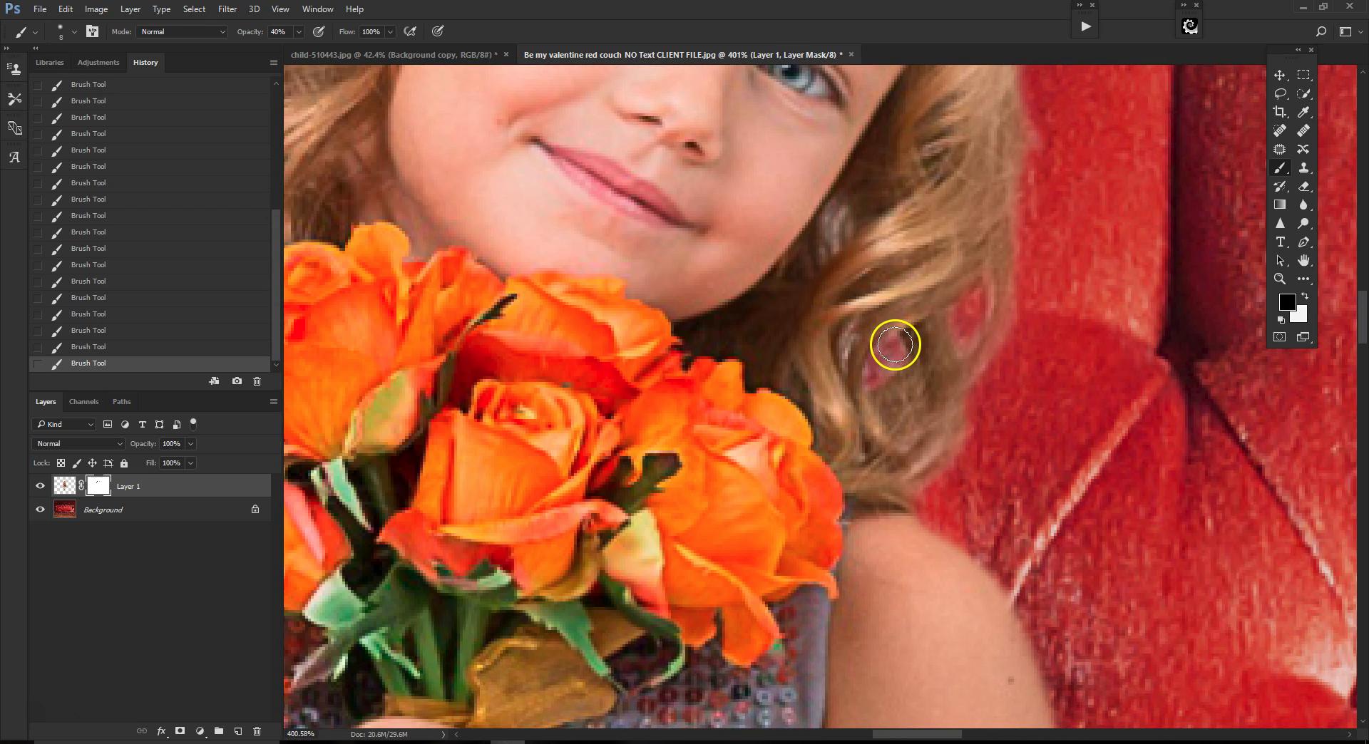
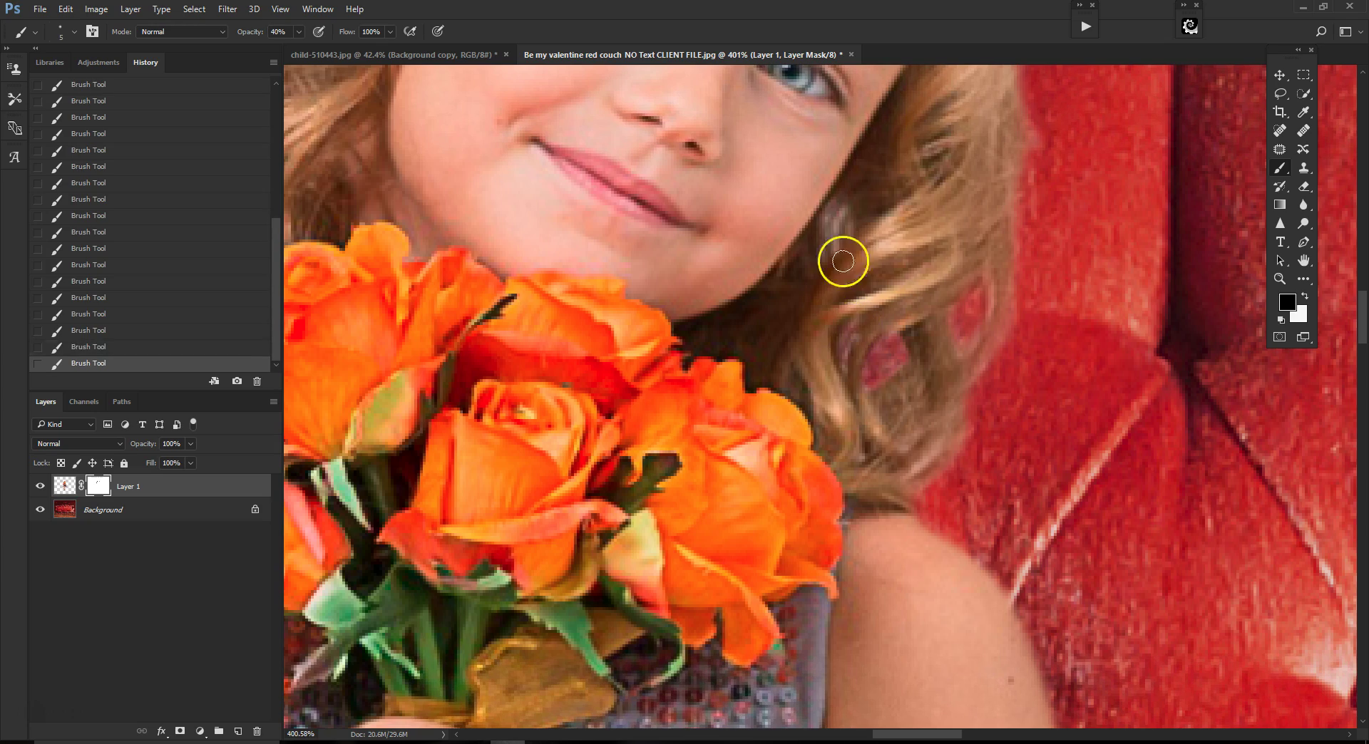
scroll(974, 314, "down", 2)
scroll(974, 317, "down", 3)
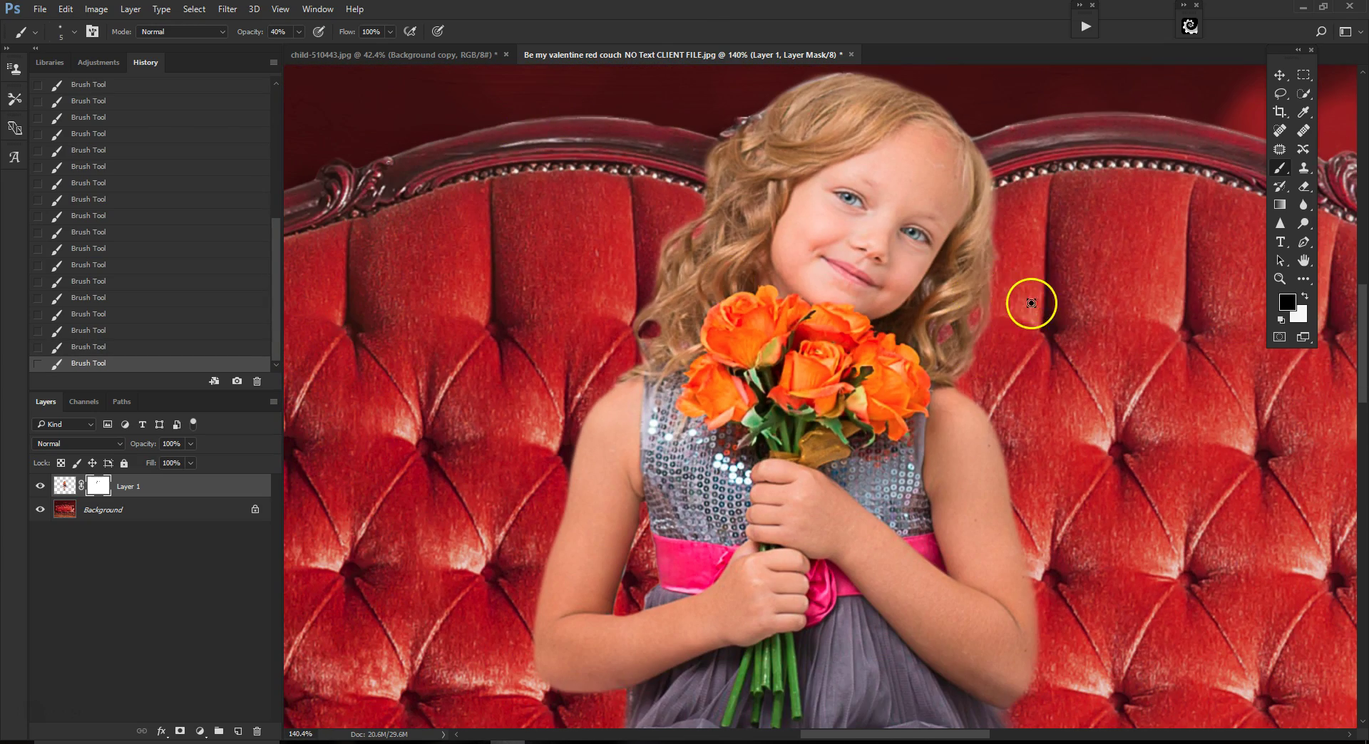
scroll(1030, 301, "up", 3)
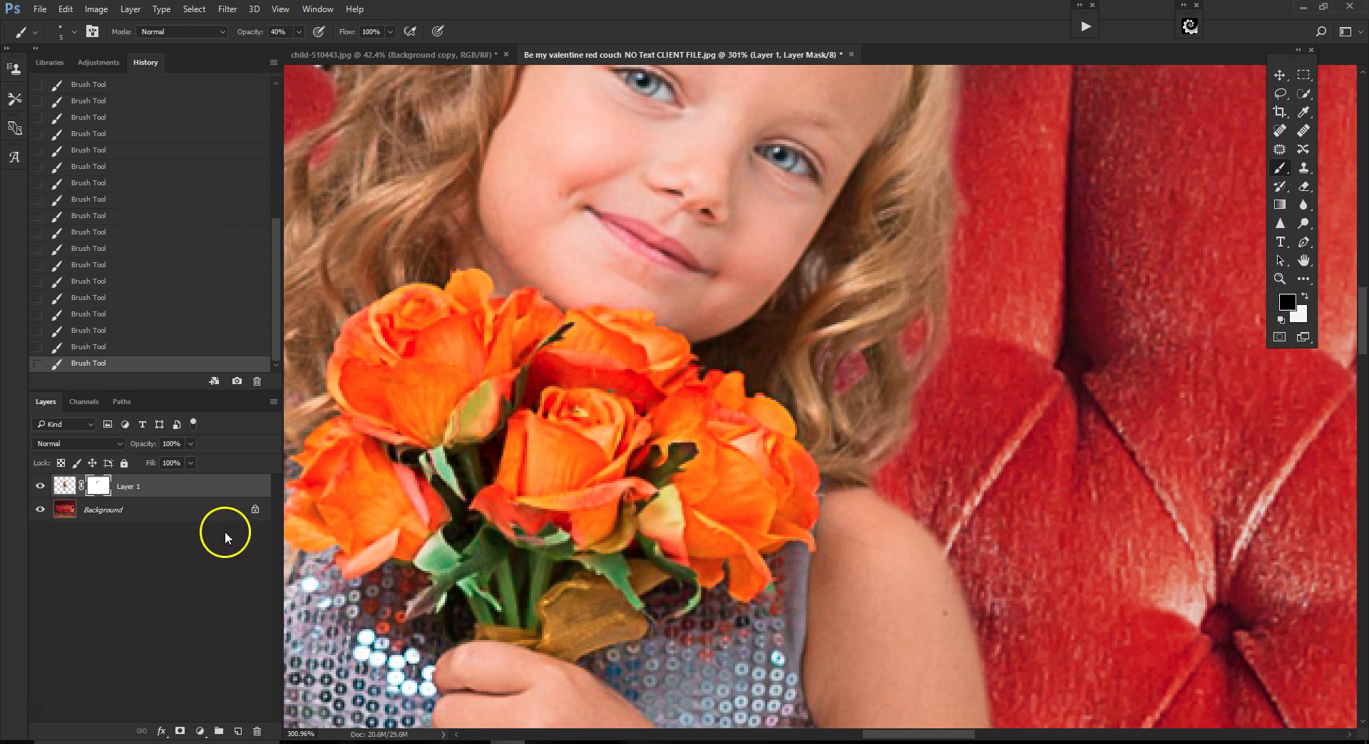
Target Layer 1's image and use a 15 px Clone Stamp to cover the red gaps in the right-hand curls with sampled hair.
left_click(65, 489)
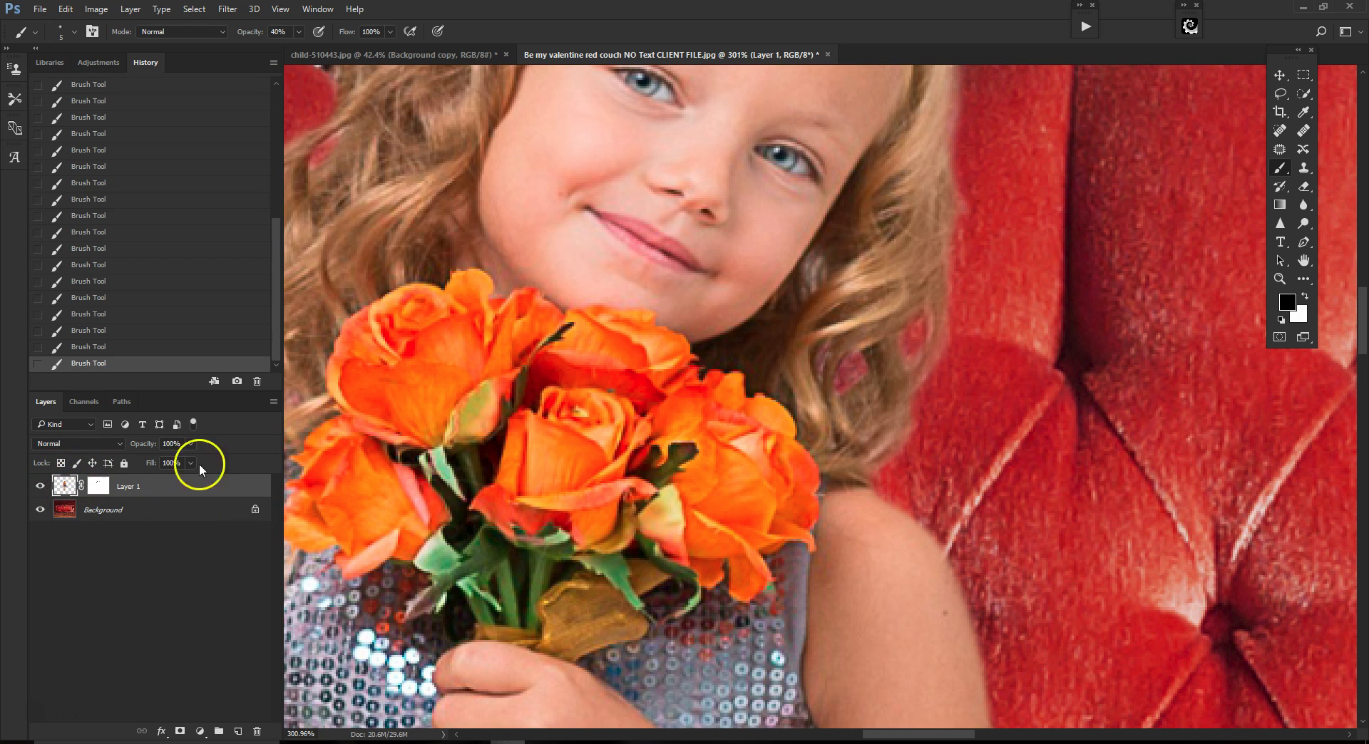
left_click(1302, 168)
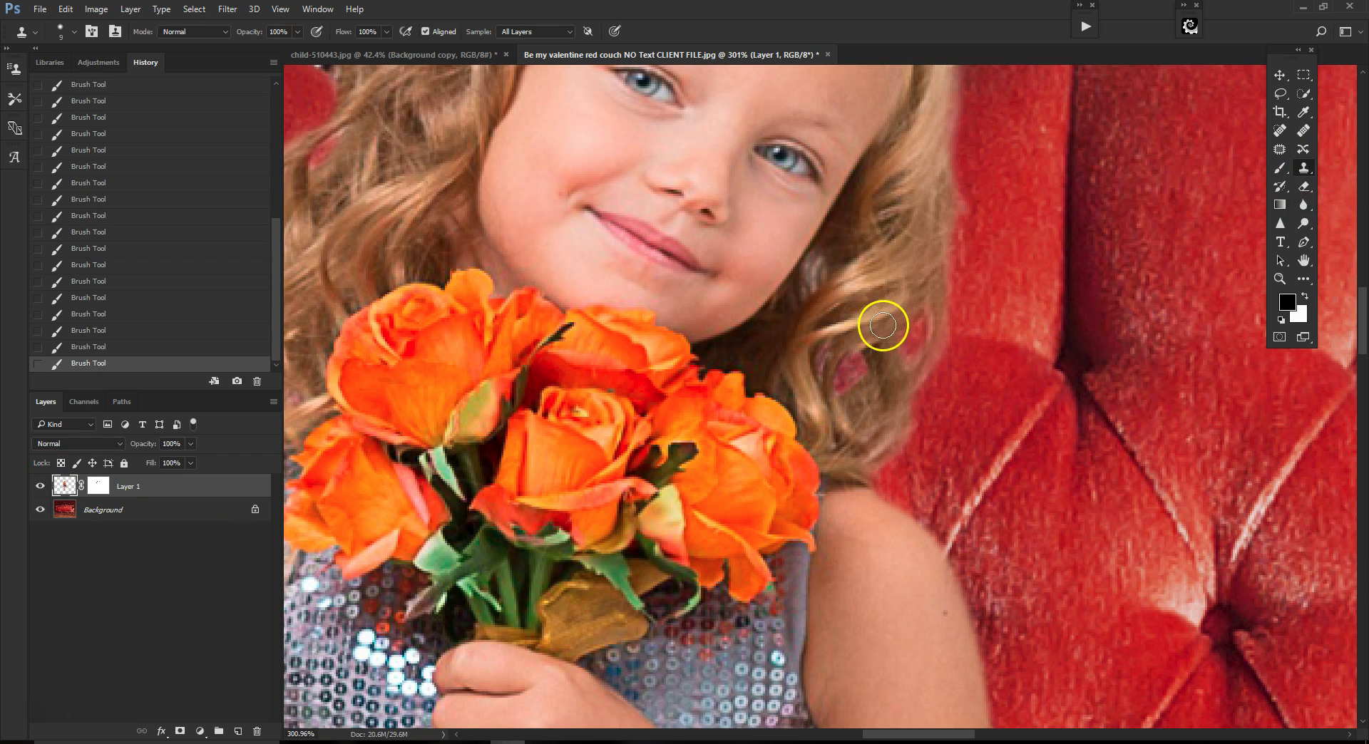
key("bracketright")
key("bracketright")
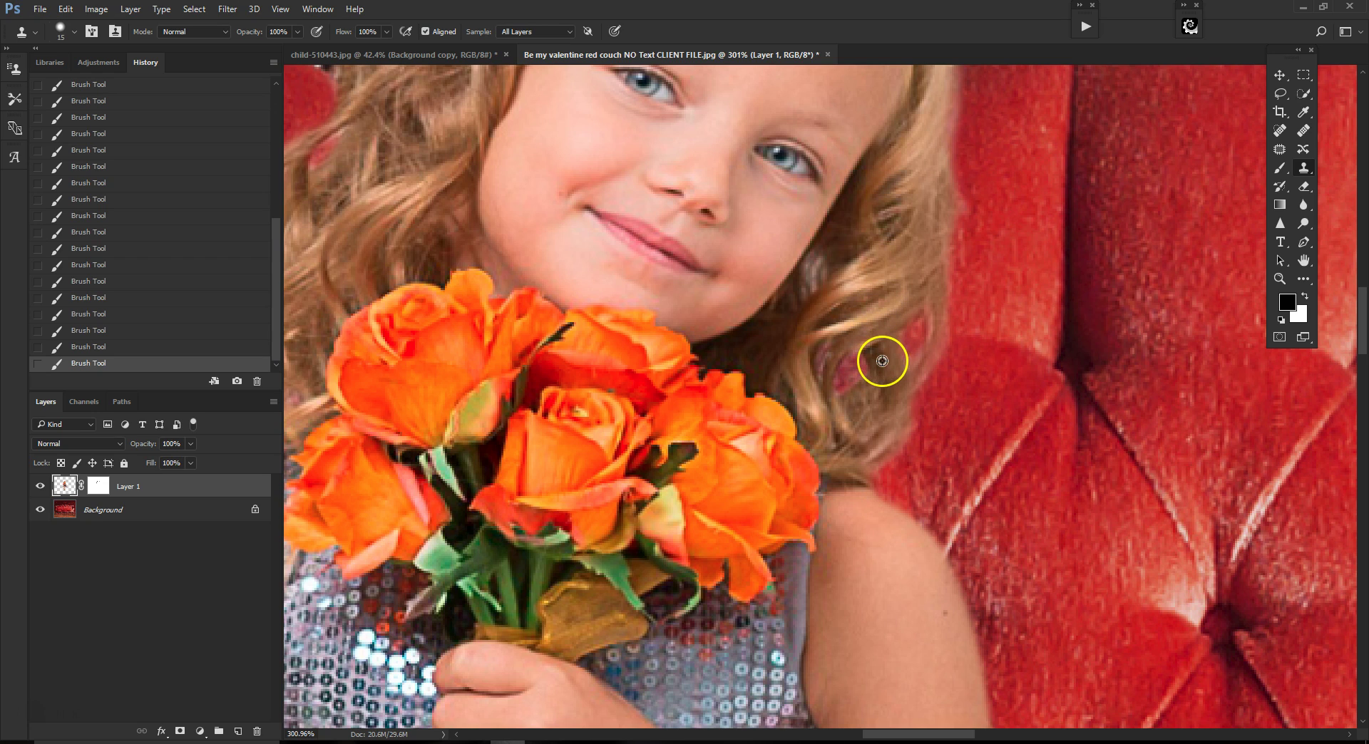
mouse_move(846, 376)
left_mouse_down()
mouse_move(876, 357)
mouse_move(834, 352)
mouse_move(837, 407)
mouse_move(834, 356)
mouse_move(902, 324)
mouse_move(922, 289)
left_mouse_up()
Undo the last clone stroke on the right-hand curls.
scroll(852, 429, "down", 1)
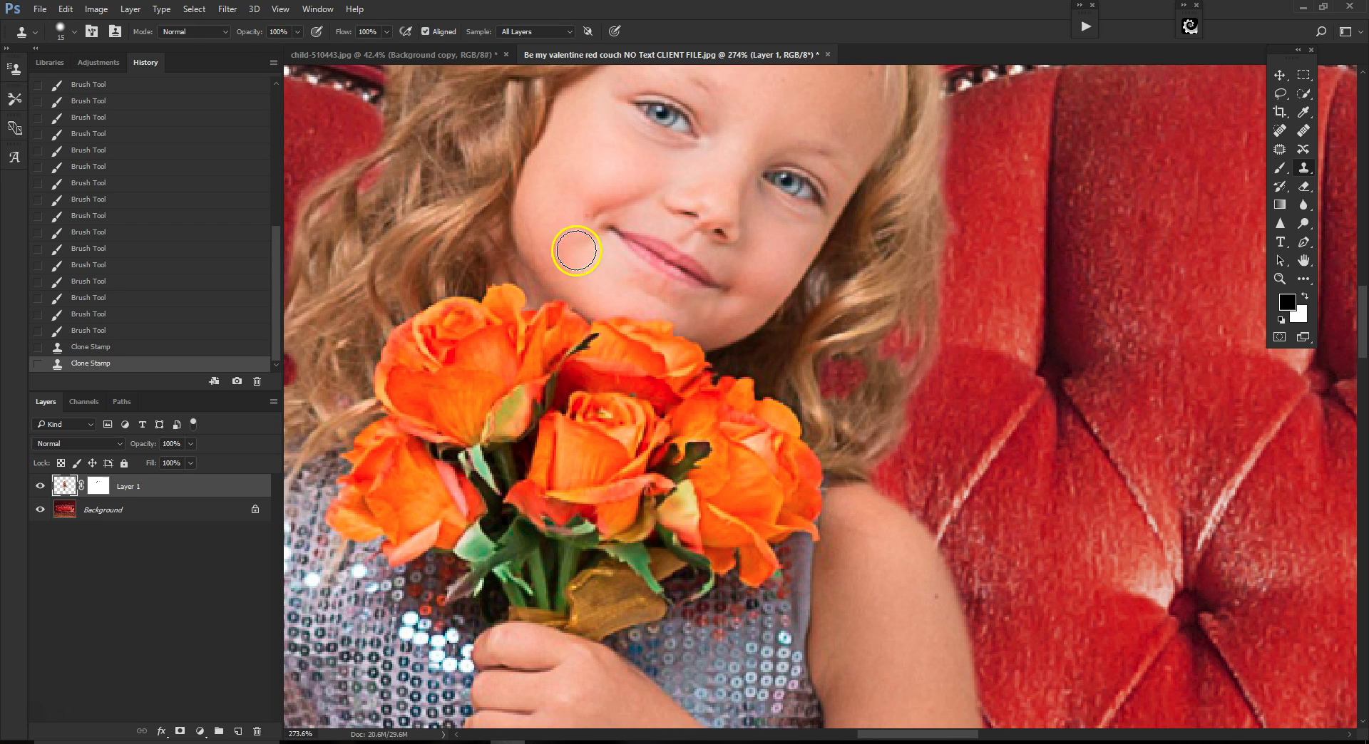
left_click(73, 15)
left_click(71, 54)
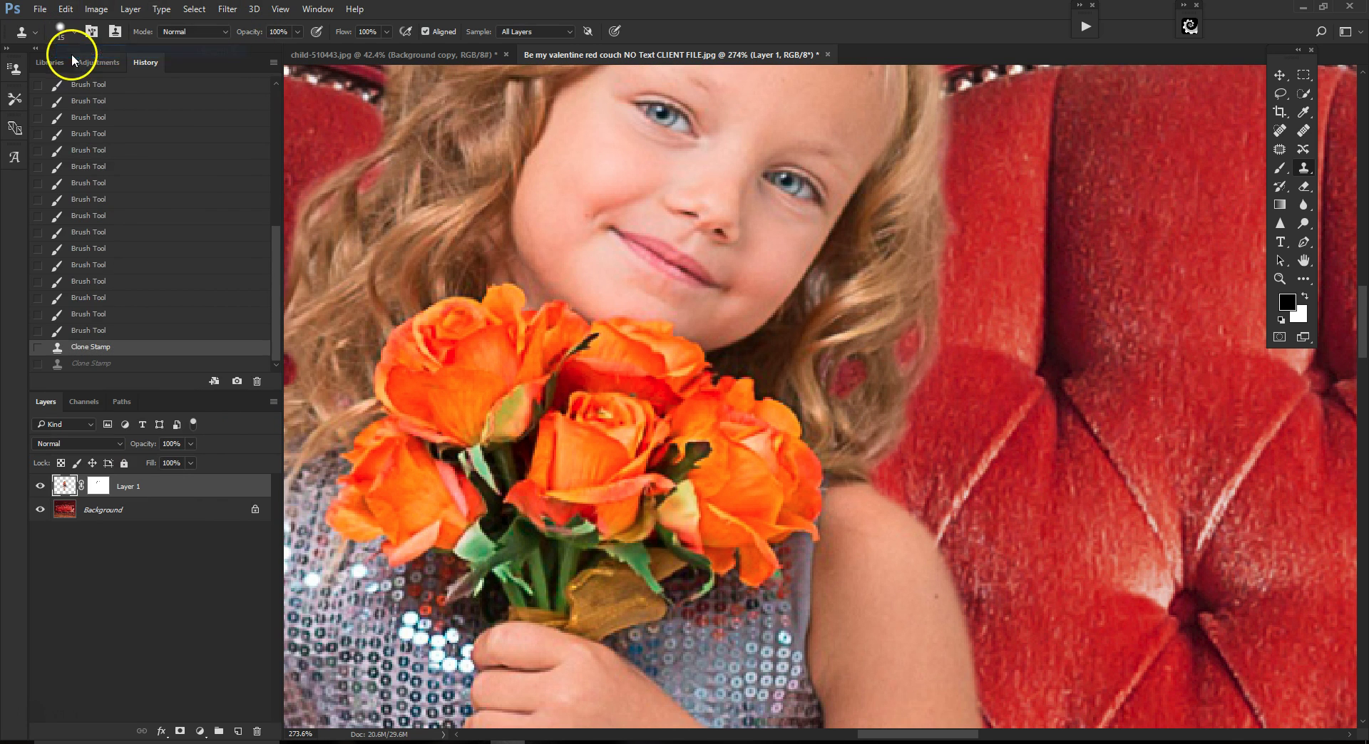
Try cloning hair over the inner red gap in the right-hand curls, and undo the stroke.
scroll(927, 439, "up", 2)
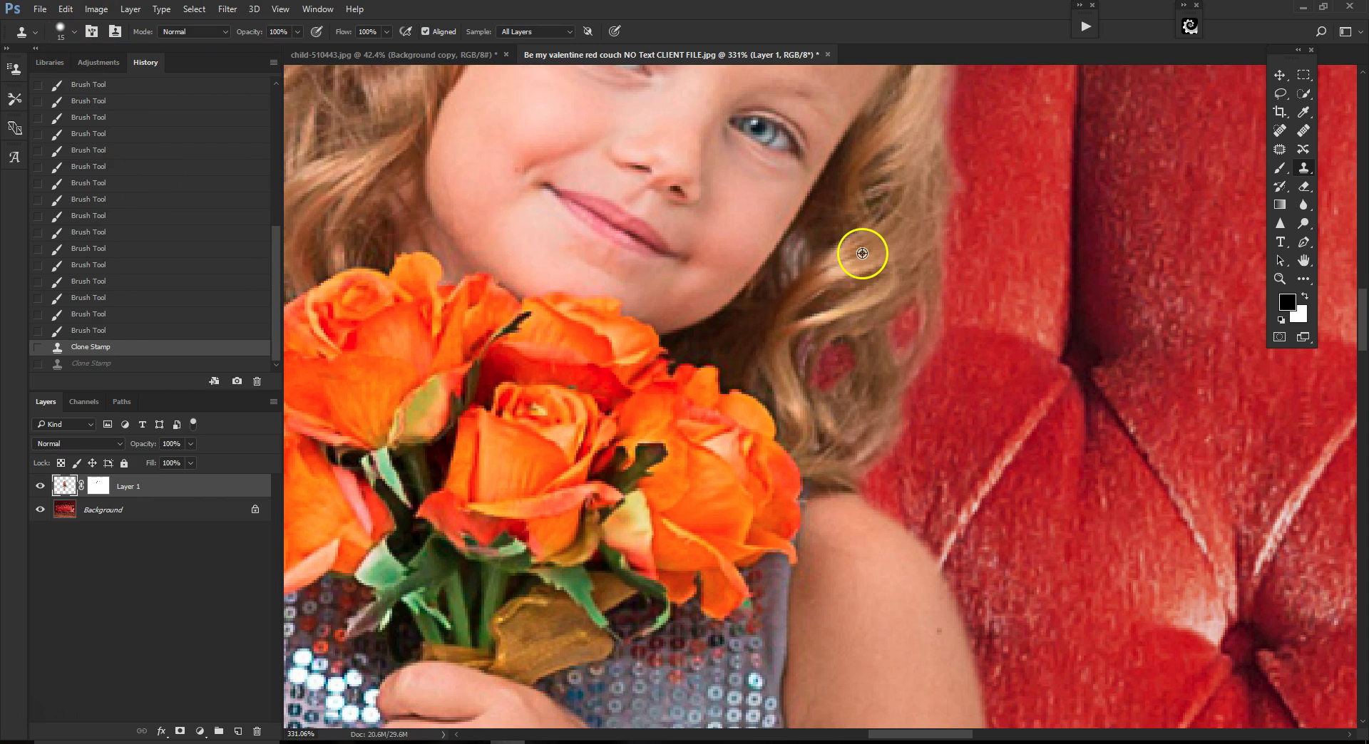
left_click_drag(853, 345, 845, 365)
left_click(66, 8)
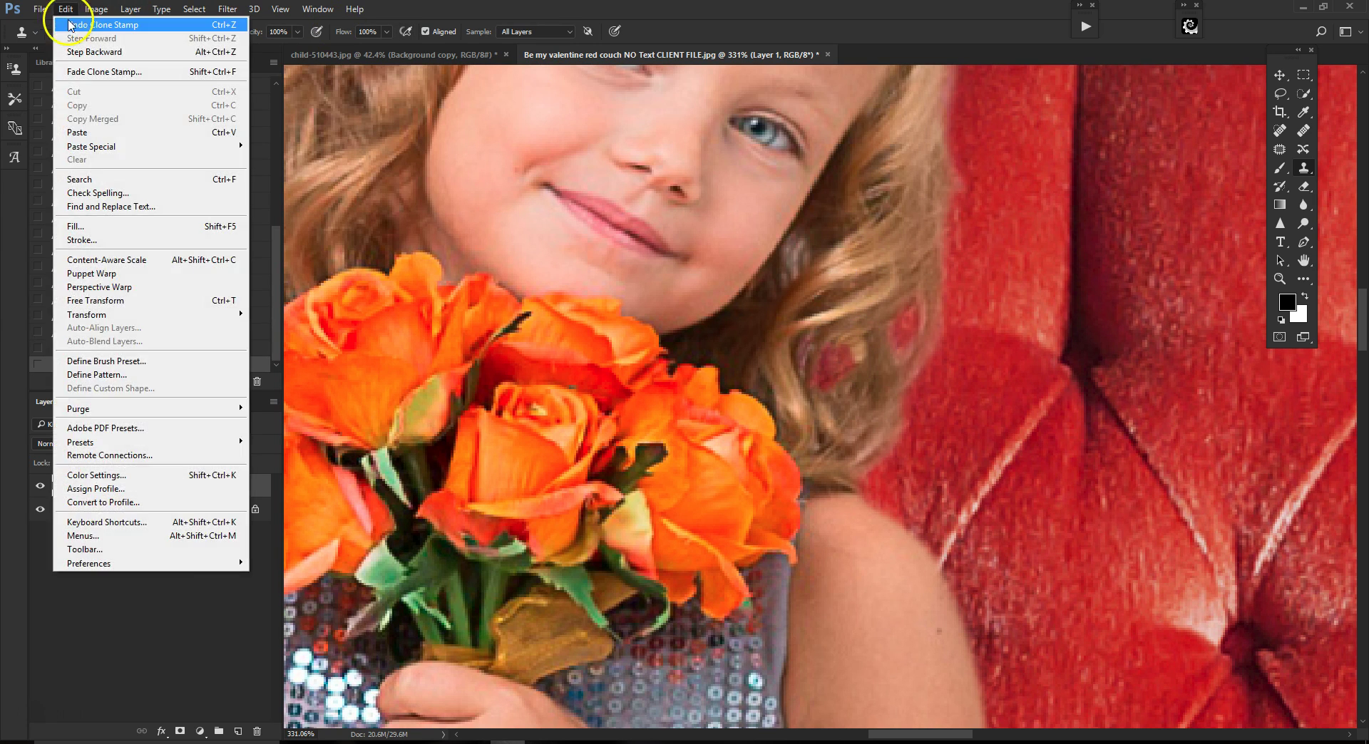
left_click(82, 25)
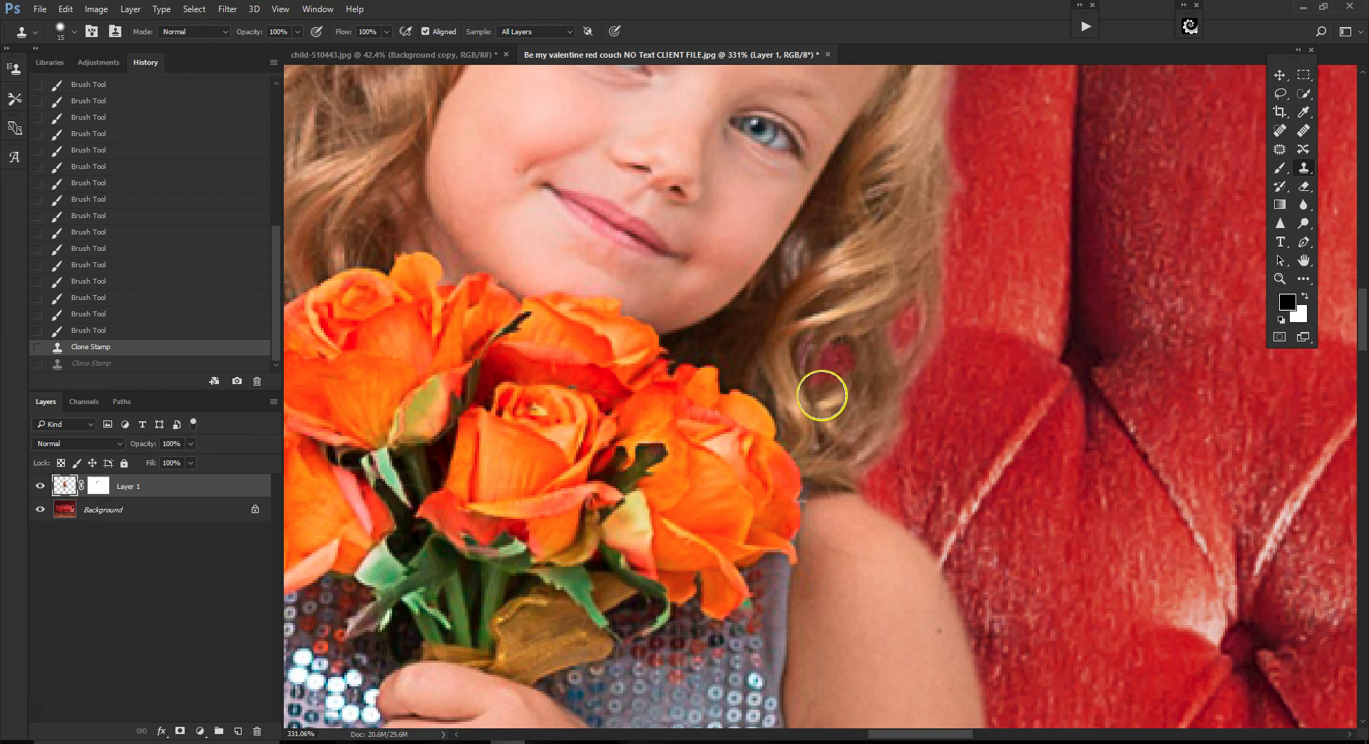
Make Layer 1's mask active again and inspect the edges around the hair and head against the backdrop.
left_click(98, 490)
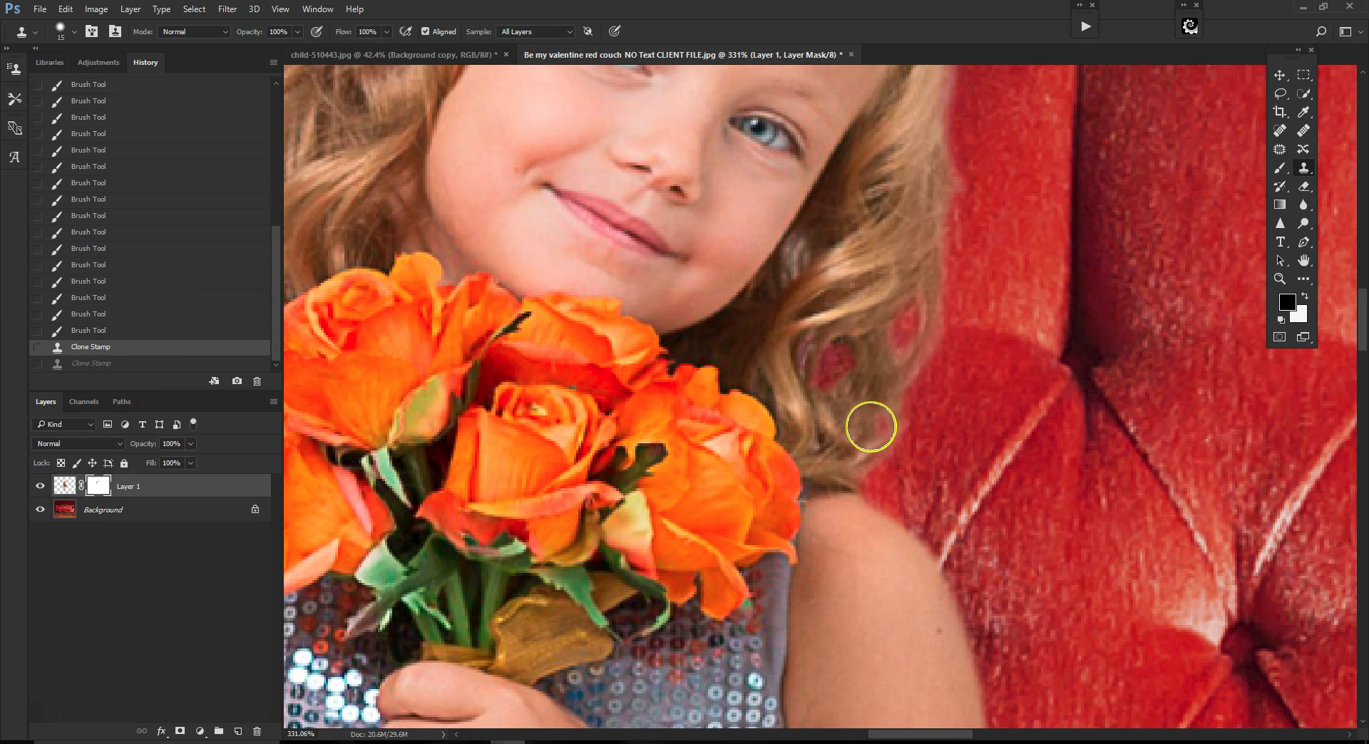
scroll(869, 426, "down", 1)
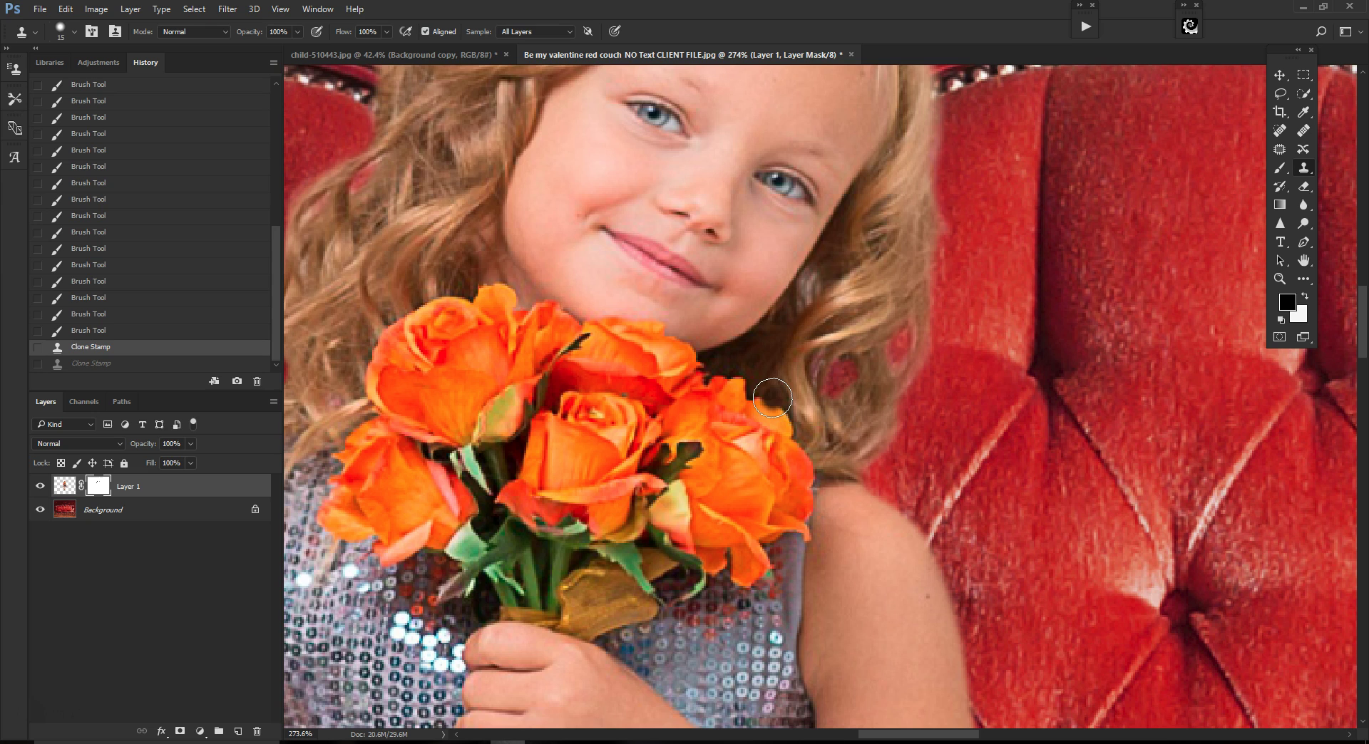
scroll(770, 402, "down", 1)
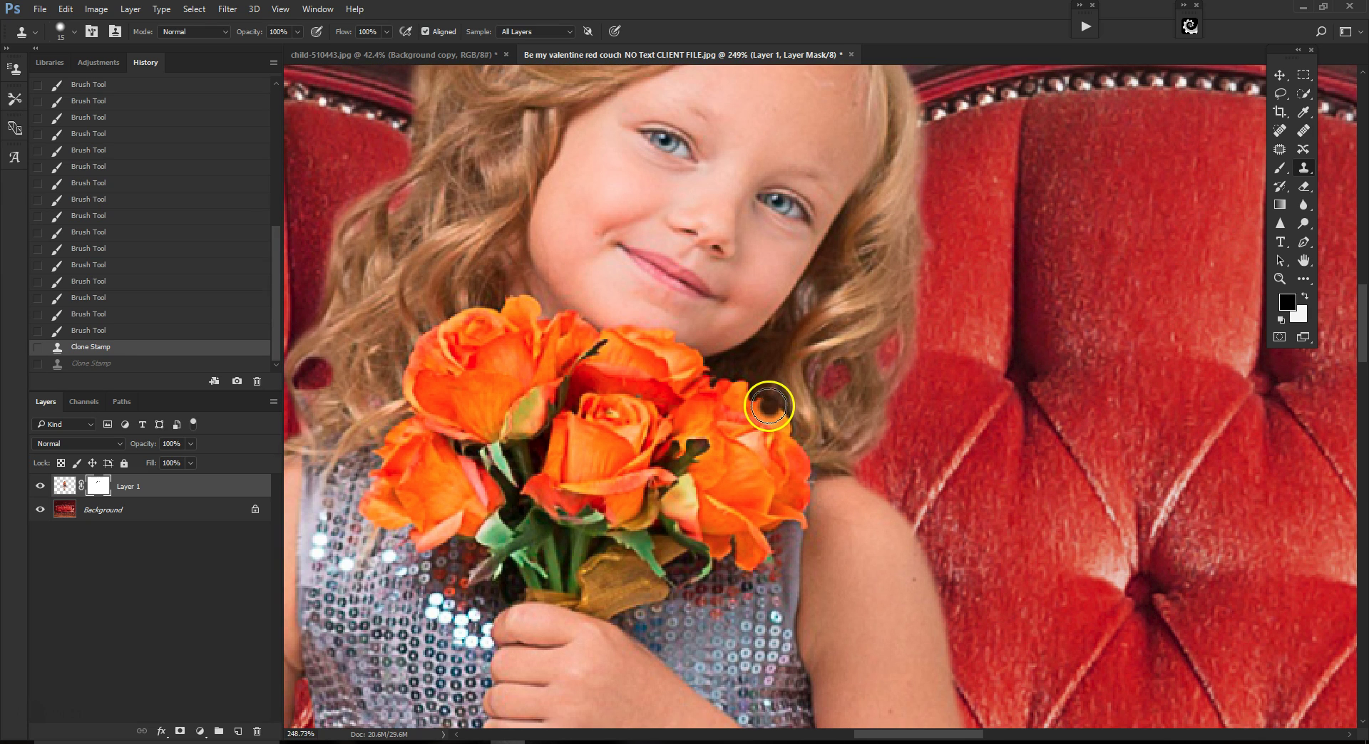
scroll(768, 405, "down", 1)
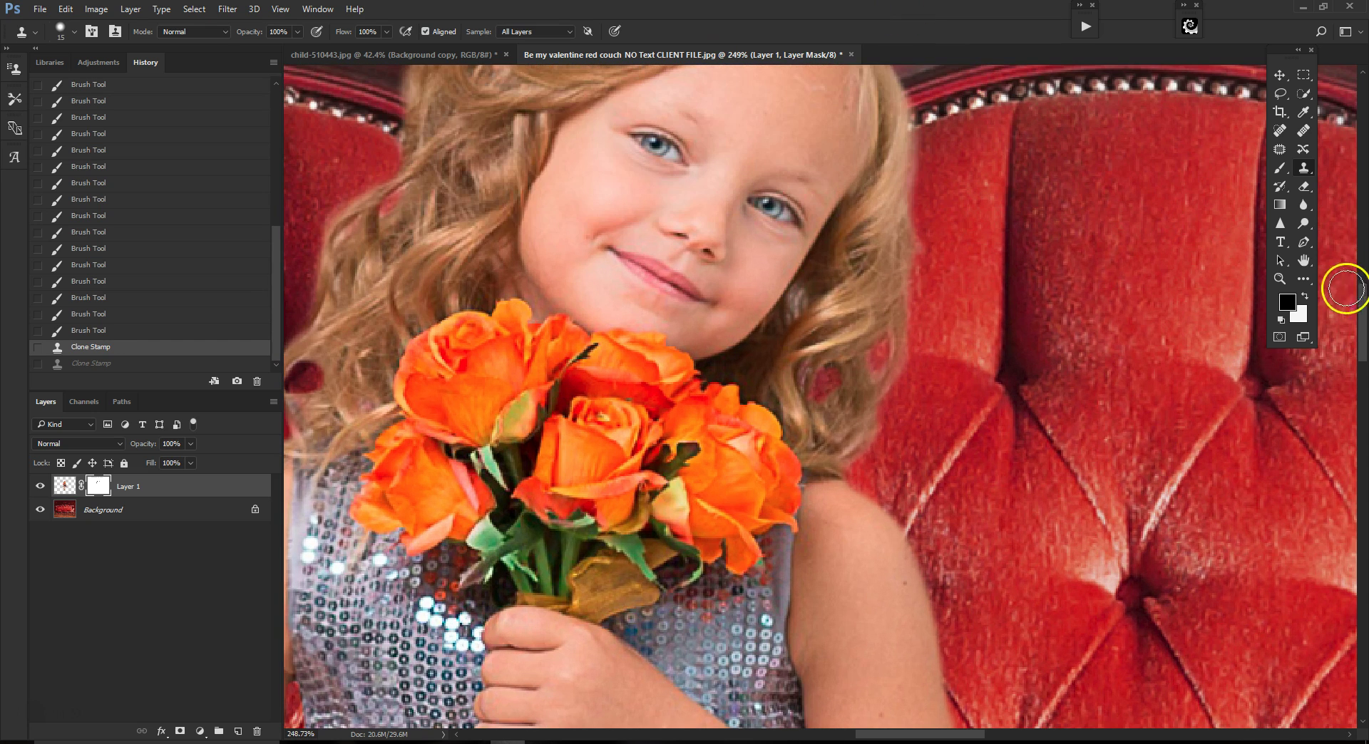
left_click_drag(1361, 325, 1366, 295)
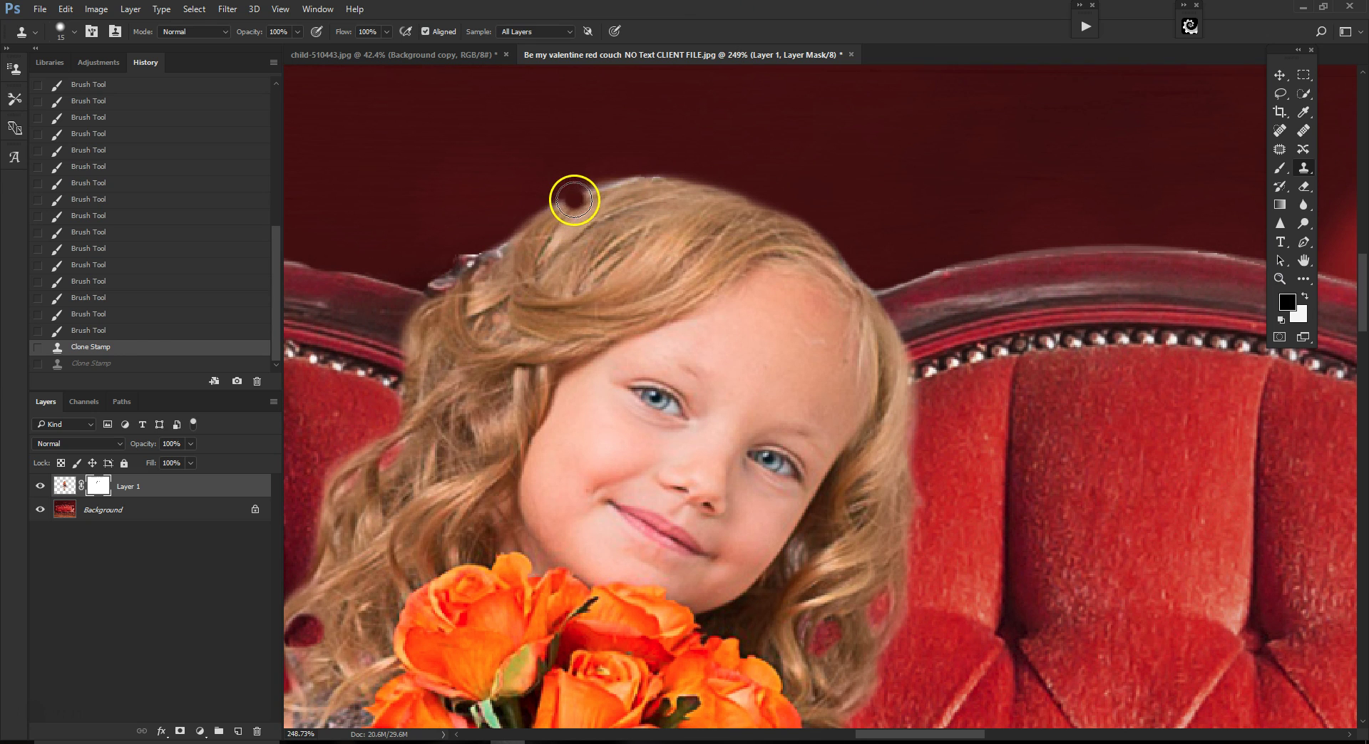
scroll(986, 422, "down", 3)
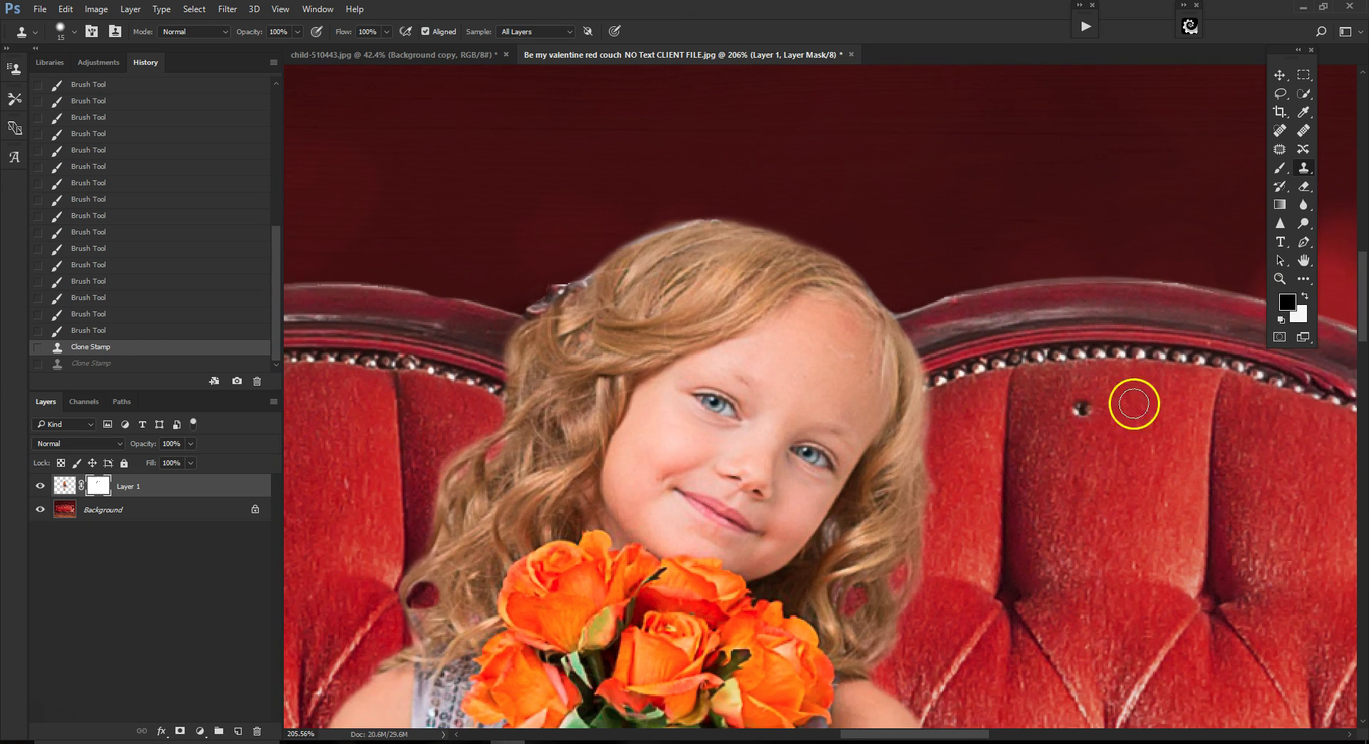
scroll(1266, 382, "down", 4)
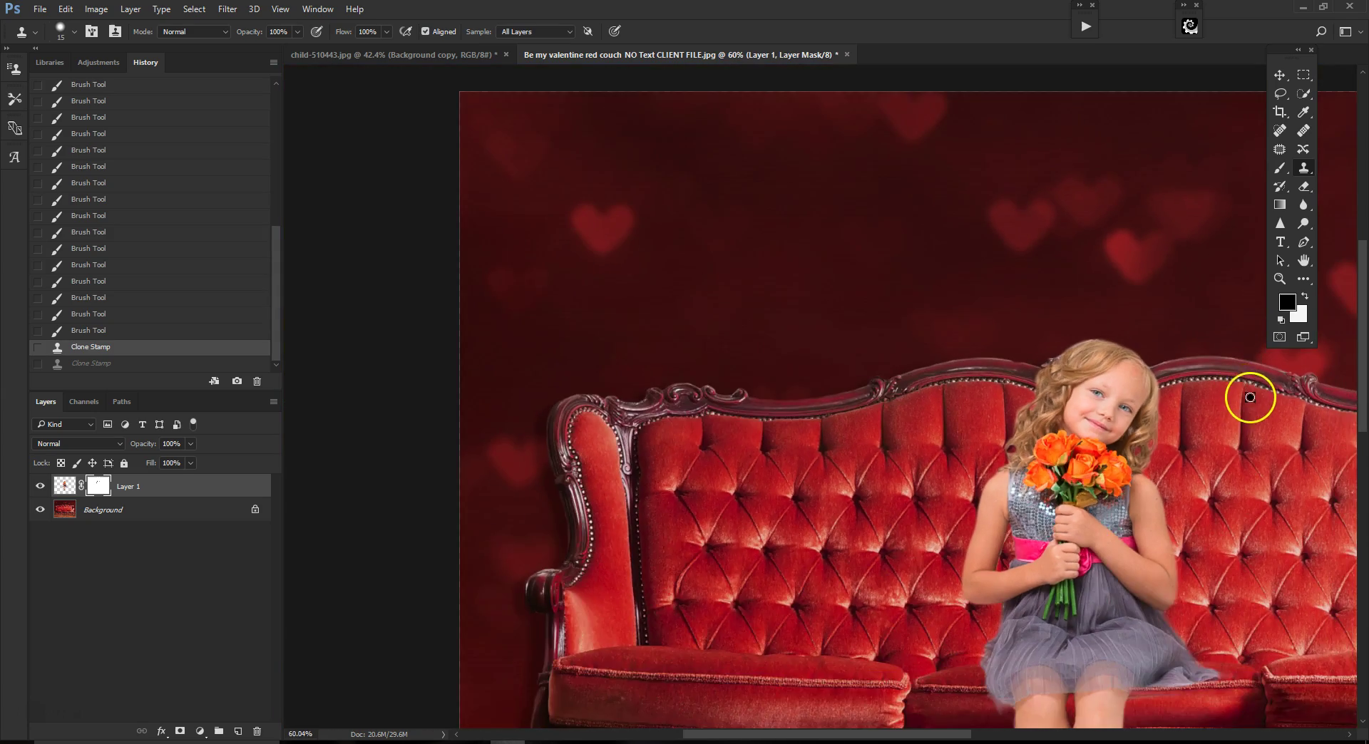
With the Brush at 100% opacity, paint the mask black to clear the leftover fringe in the gap between the left-hand arm and waist.
scroll(1354, 399, "up", 4)
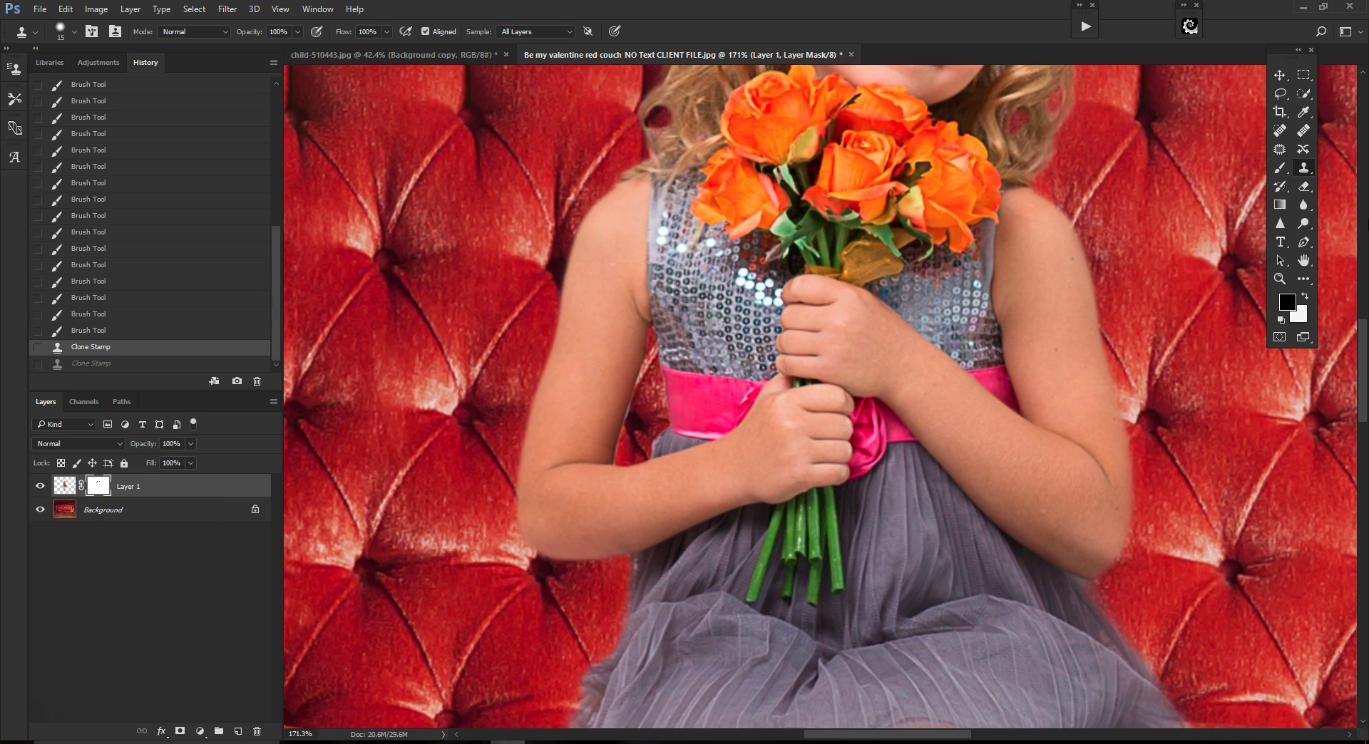
left_click(1276, 168)
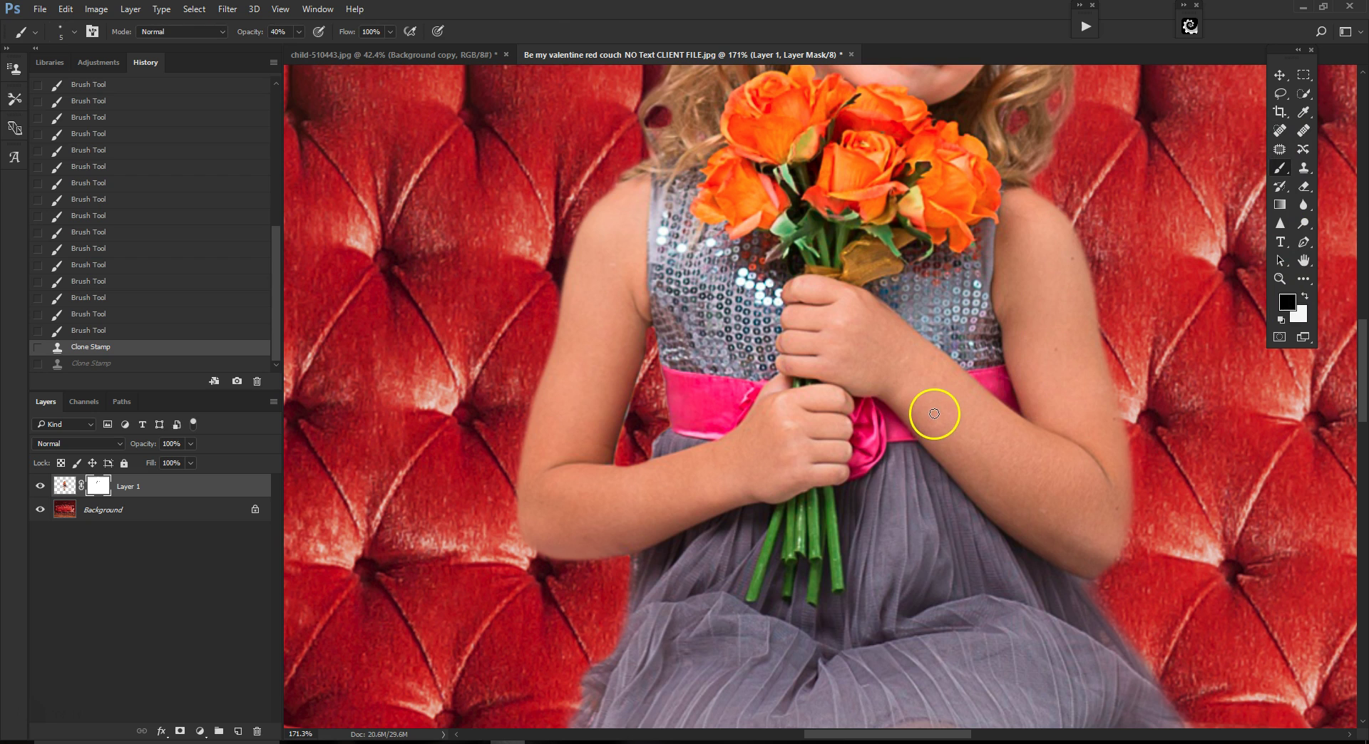
scroll(635, 405, "up", 2)
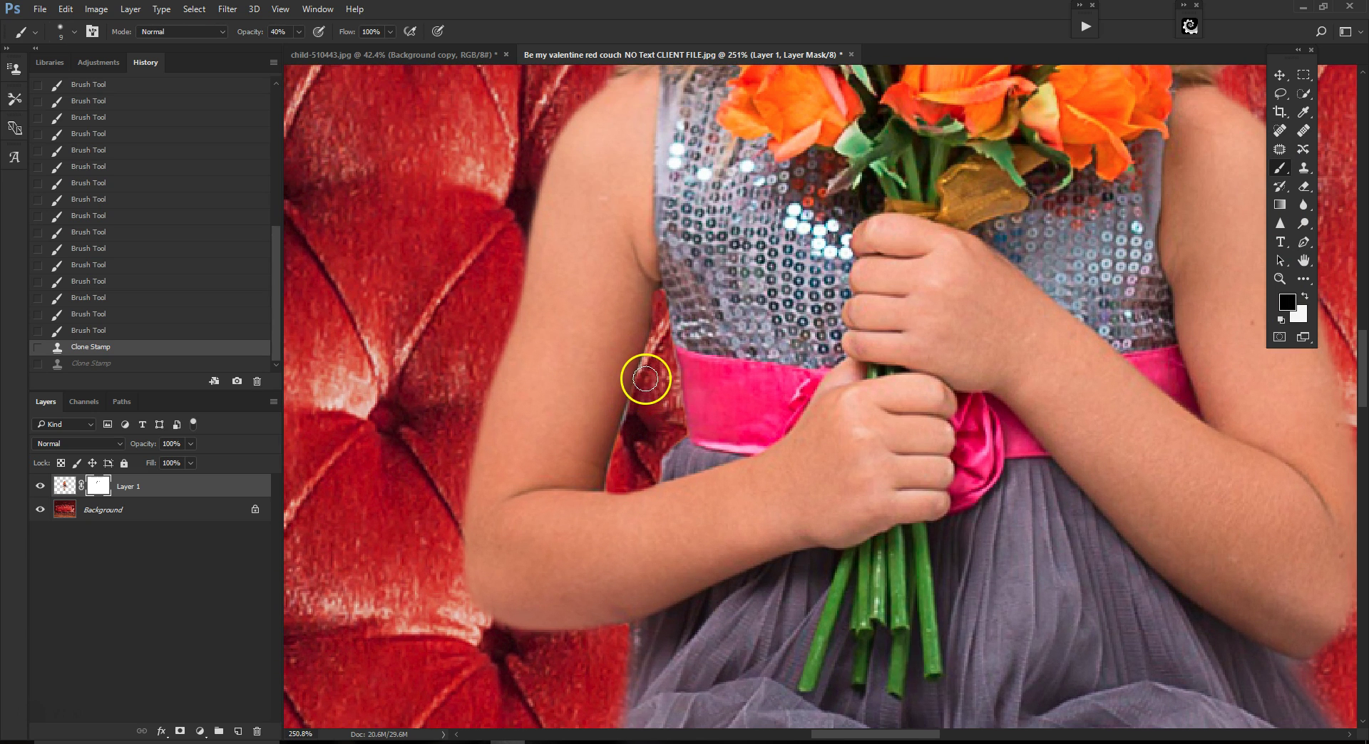
left_click_drag(642, 391, 609, 474)
left_click_drag(301, 50, 338, 48)
mouse_move(650, 367)
left_mouse_down()
mouse_move(612, 472)
mouse_move(648, 494)
left_mouse_up()
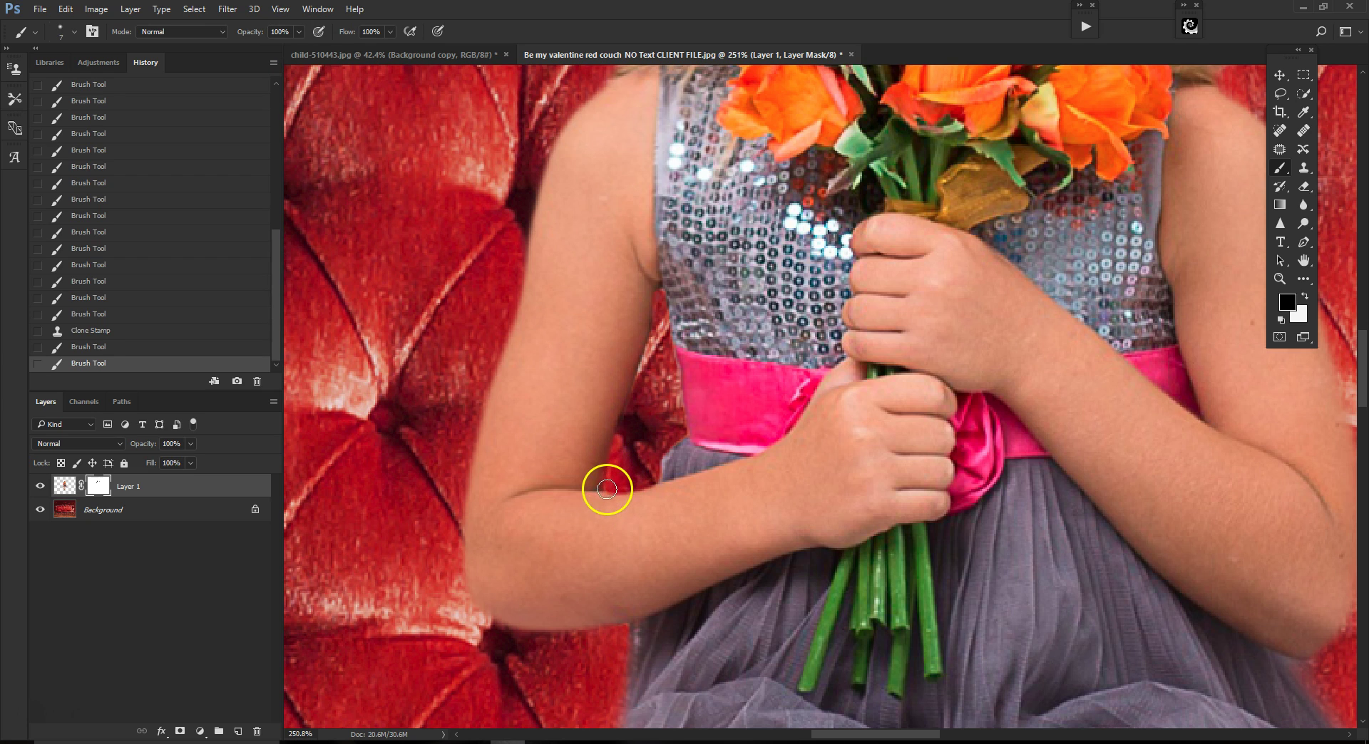
left_click_drag(607, 486, 611, 466)
left_click_drag(658, 293, 638, 422)
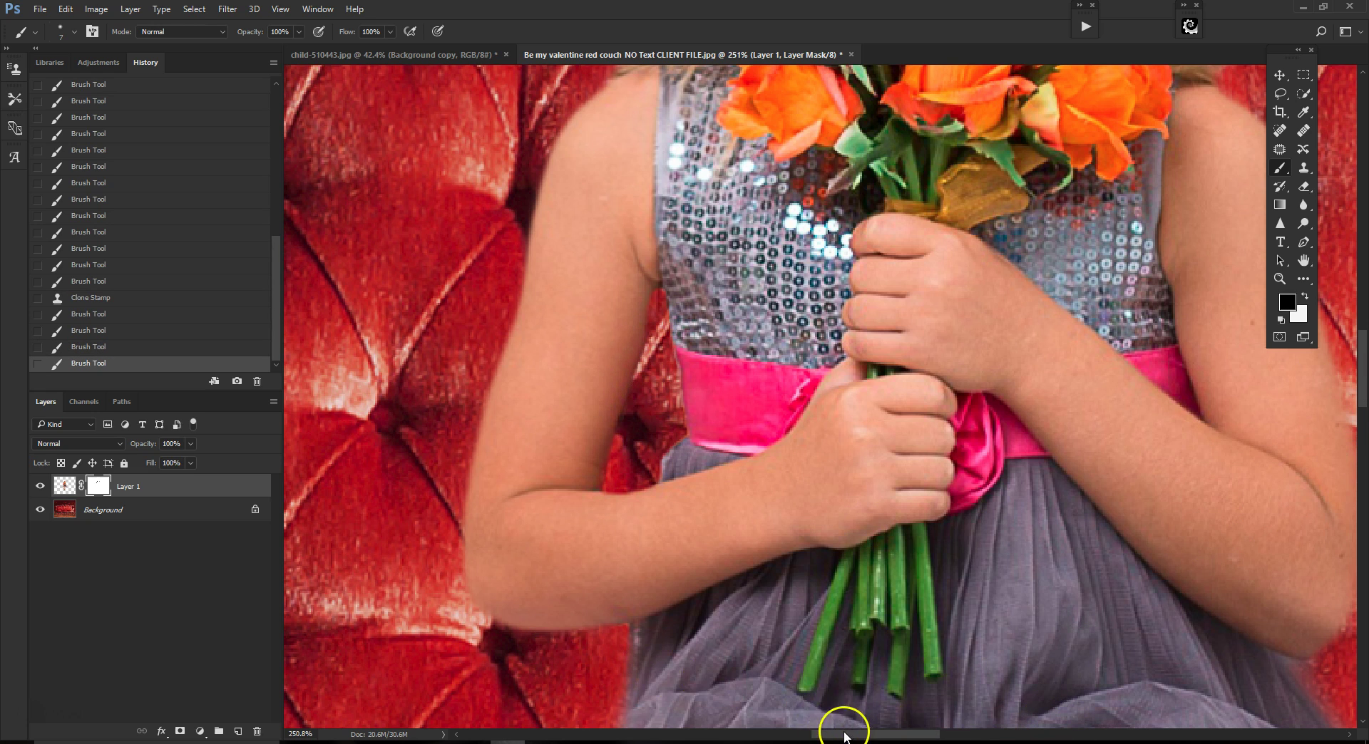
Paint the mask black along the right-hand elbow and the dress's right edge to trim the leftover fringe against the couch.
left_click_drag(846, 736, 897, 736)
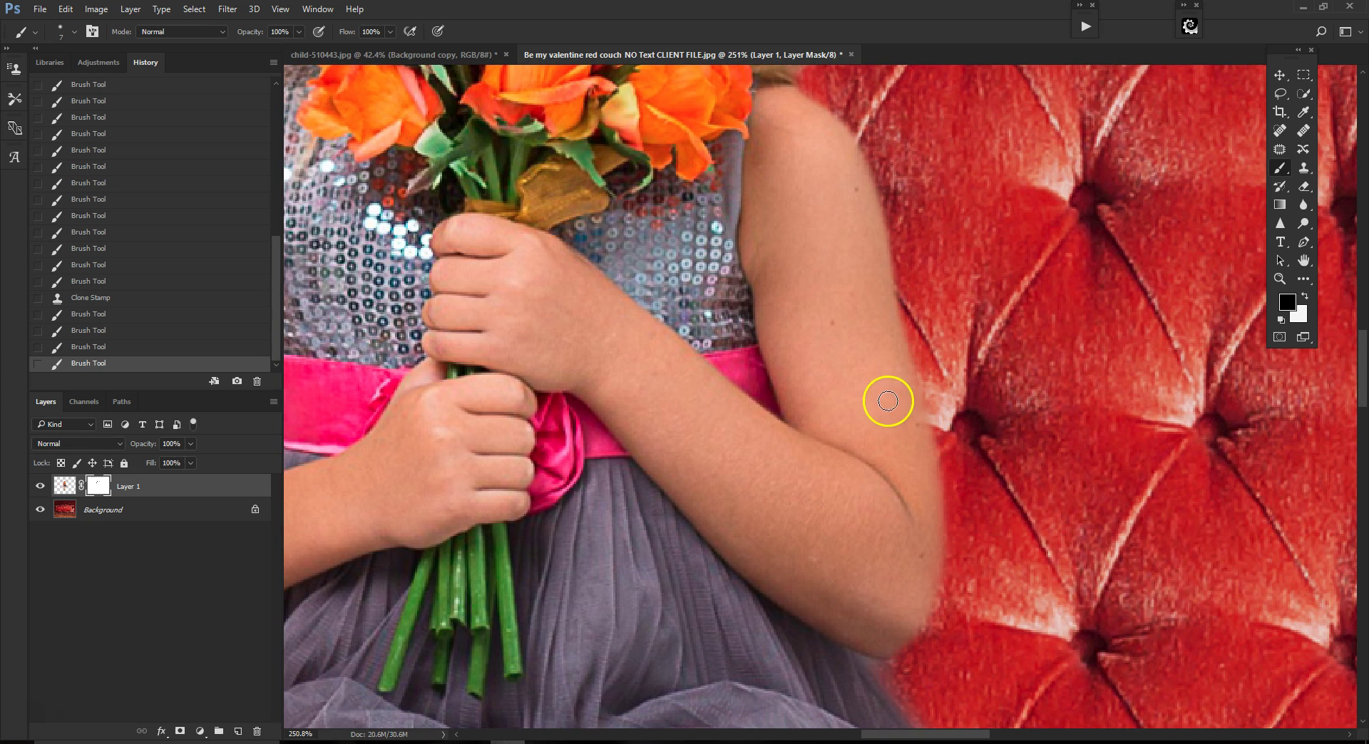
left_click_drag(1358, 377, 1354, 414)
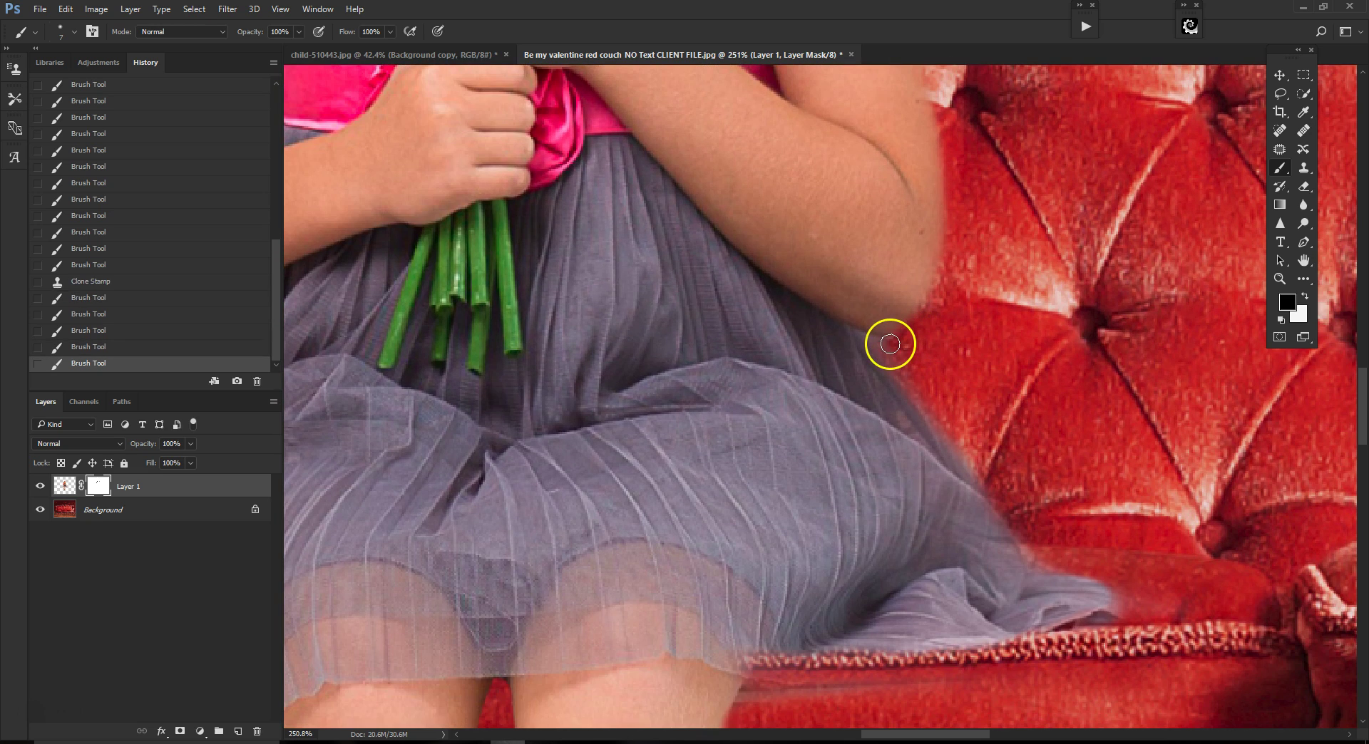
left_click_drag(886, 342, 1034, 535)
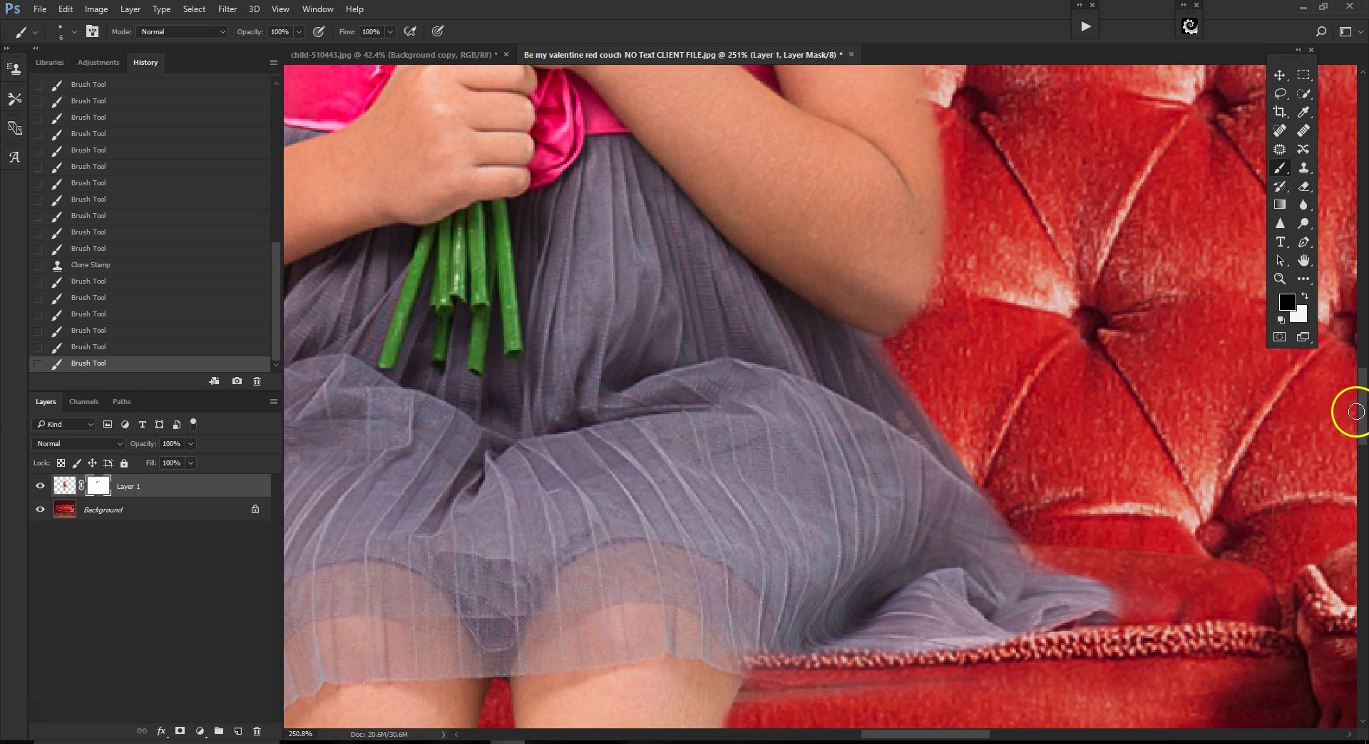
scroll(1354, 427, "down", 3)
key("]")
key("]")
mouse_move(1005, 330)
left_mouse_down()
mouse_move(1063, 404)
mouse_move(1173, 461)
mouse_move(1131, 482)
mouse_move(1154, 443)
mouse_move(1117, 474)
mouse_move(906, 519)
left_mouse_up()
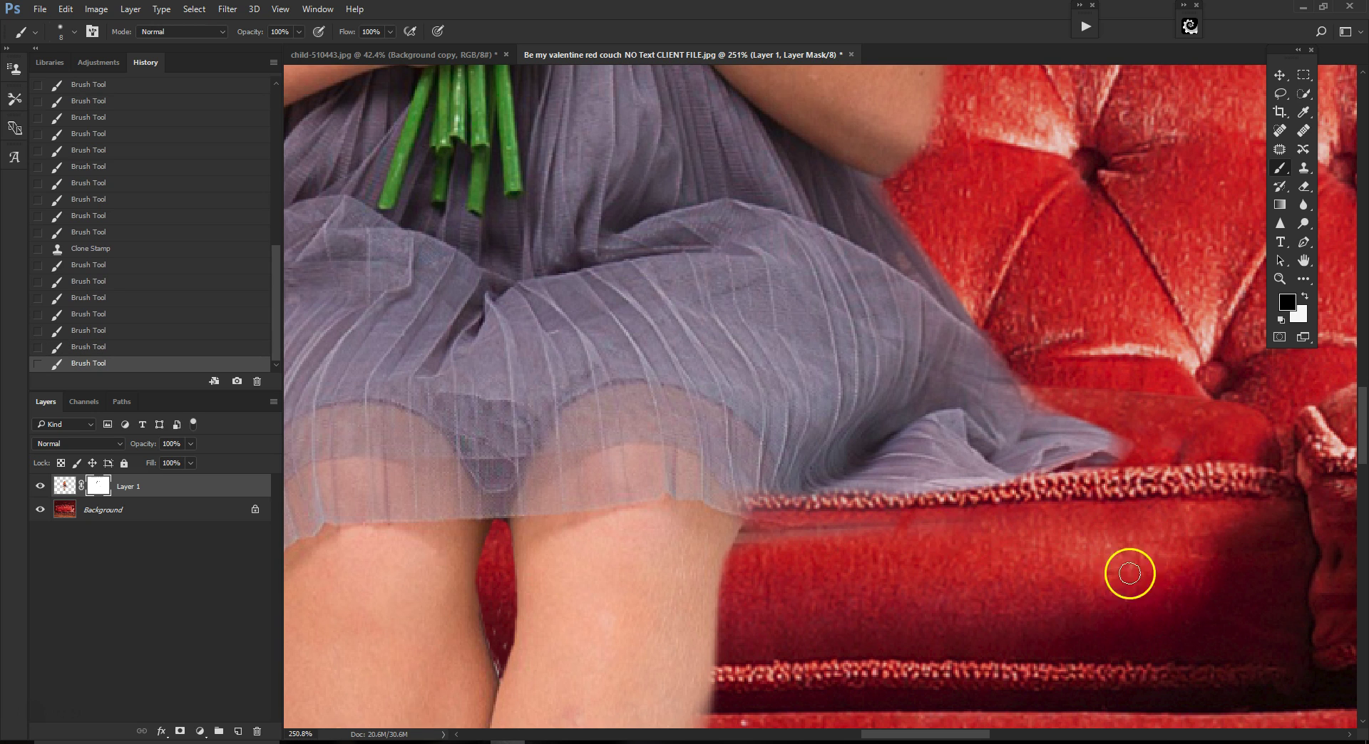
Mask out the leftover pixels at the bottom of the gap between the knees with a 4 px brush.
scroll(1358, 405, "down", 5)
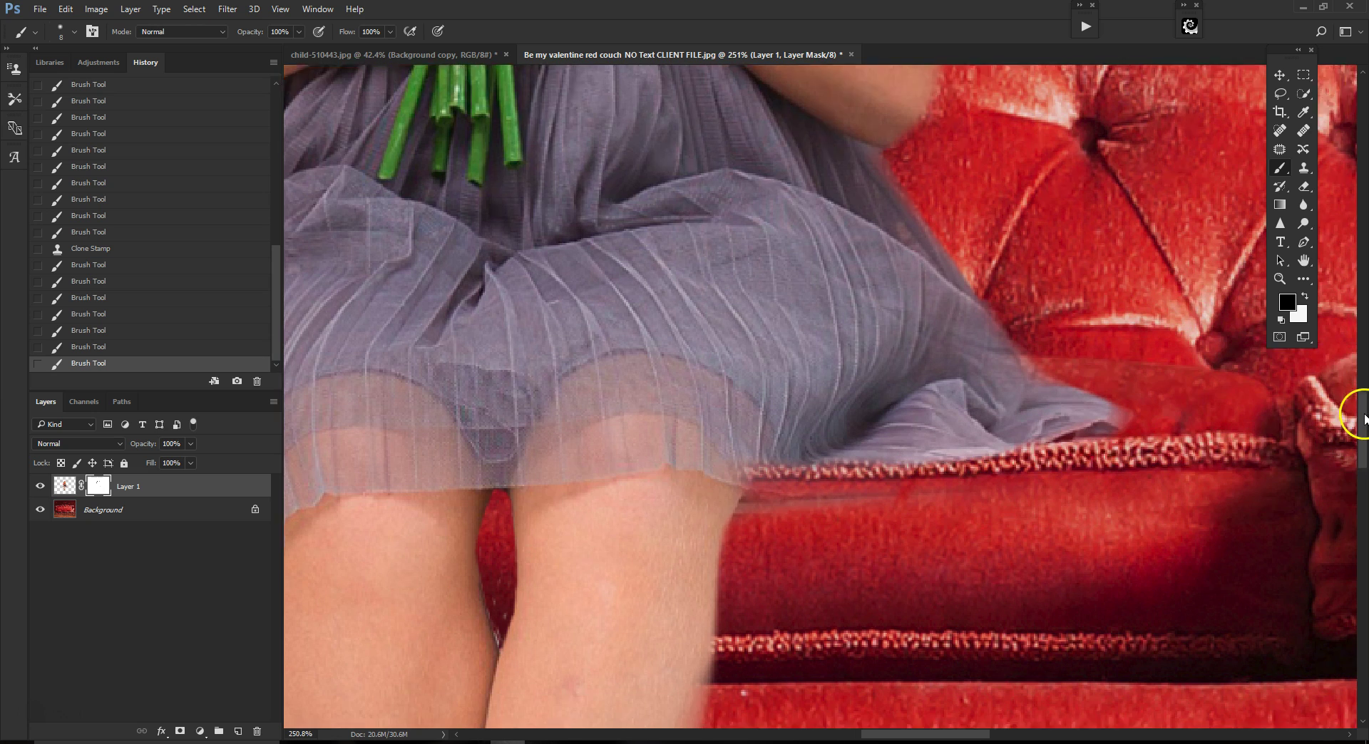
left_click_drag(929, 734, 881, 734)
key("bracketleft")
key("bracketleft")
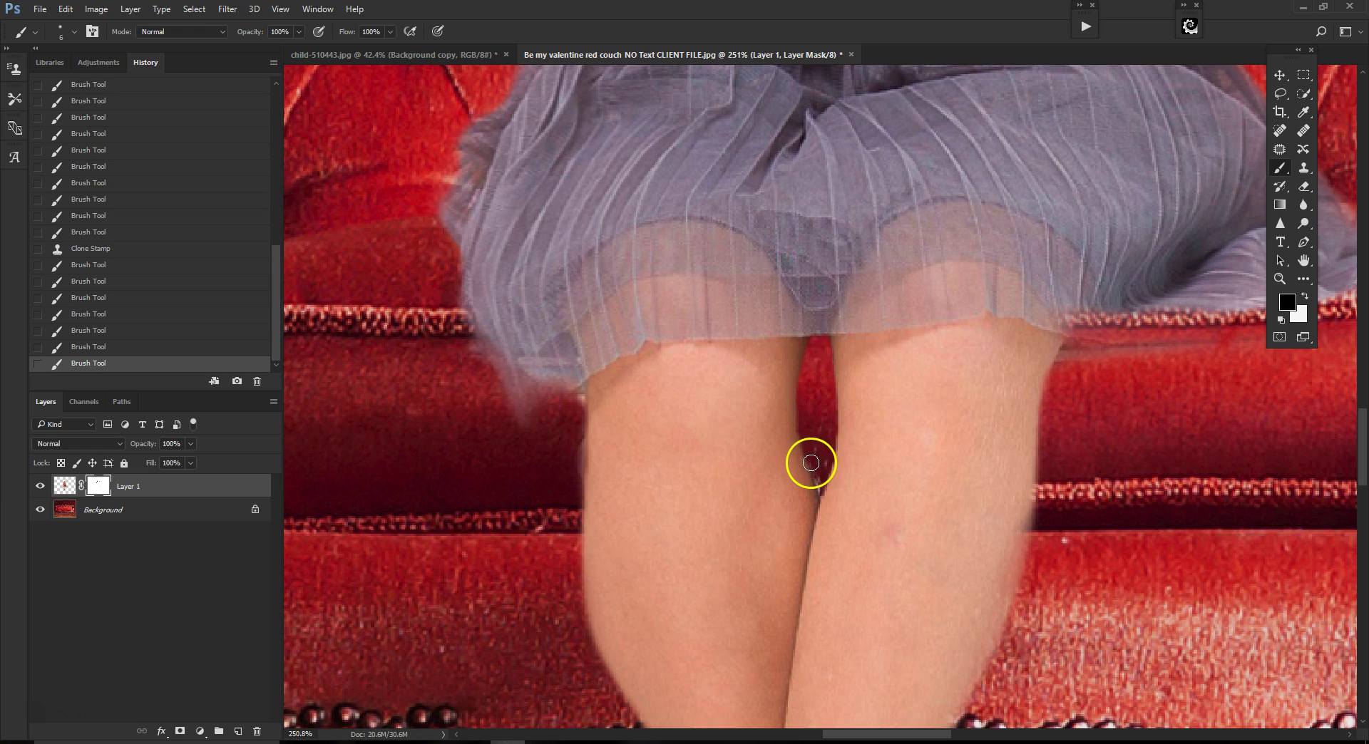
mouse_move(819, 493)
left_mouse_down()
mouse_move(816, 408)
mouse_move(815, 474)
mouse_move(825, 444)
left_mouse_up()
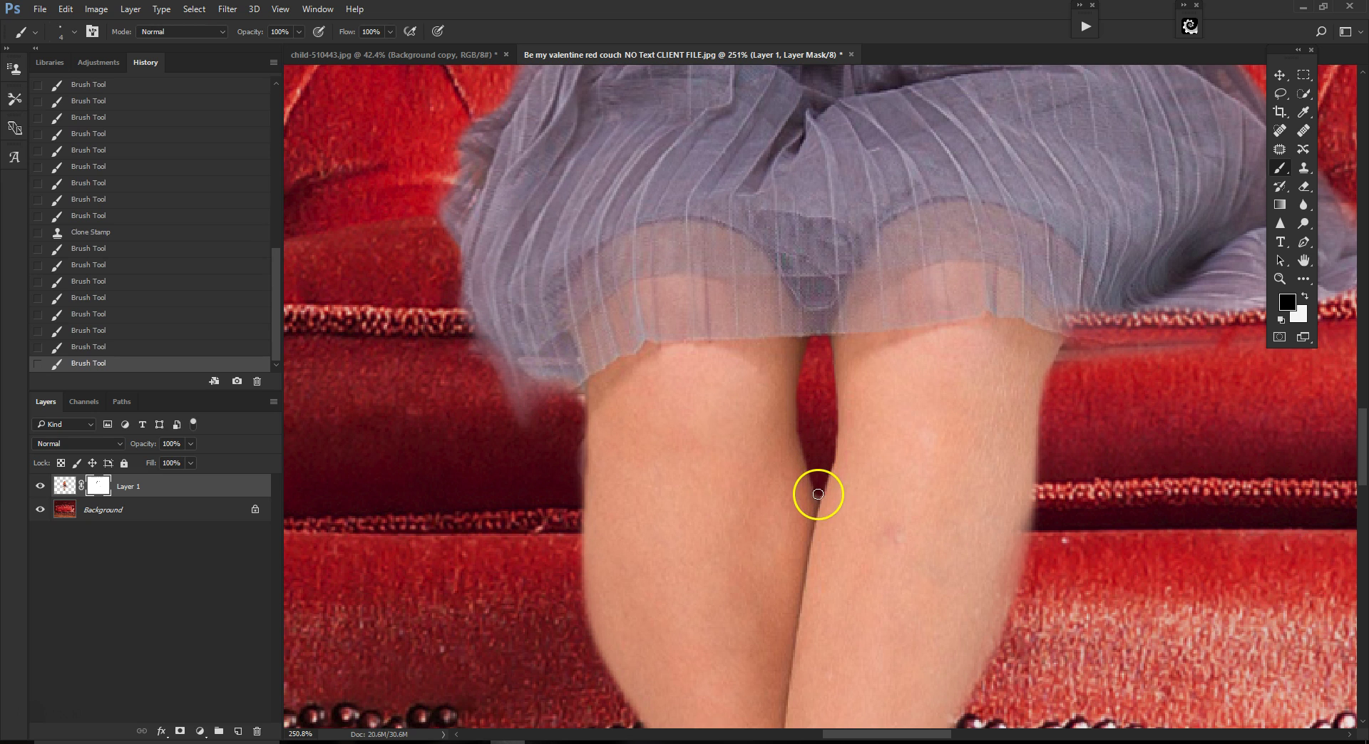
Clean the outer edge of the left-hand leg just below the dress hem on the mask with a 6 px brush.
scroll(537, 458, "up", 2)
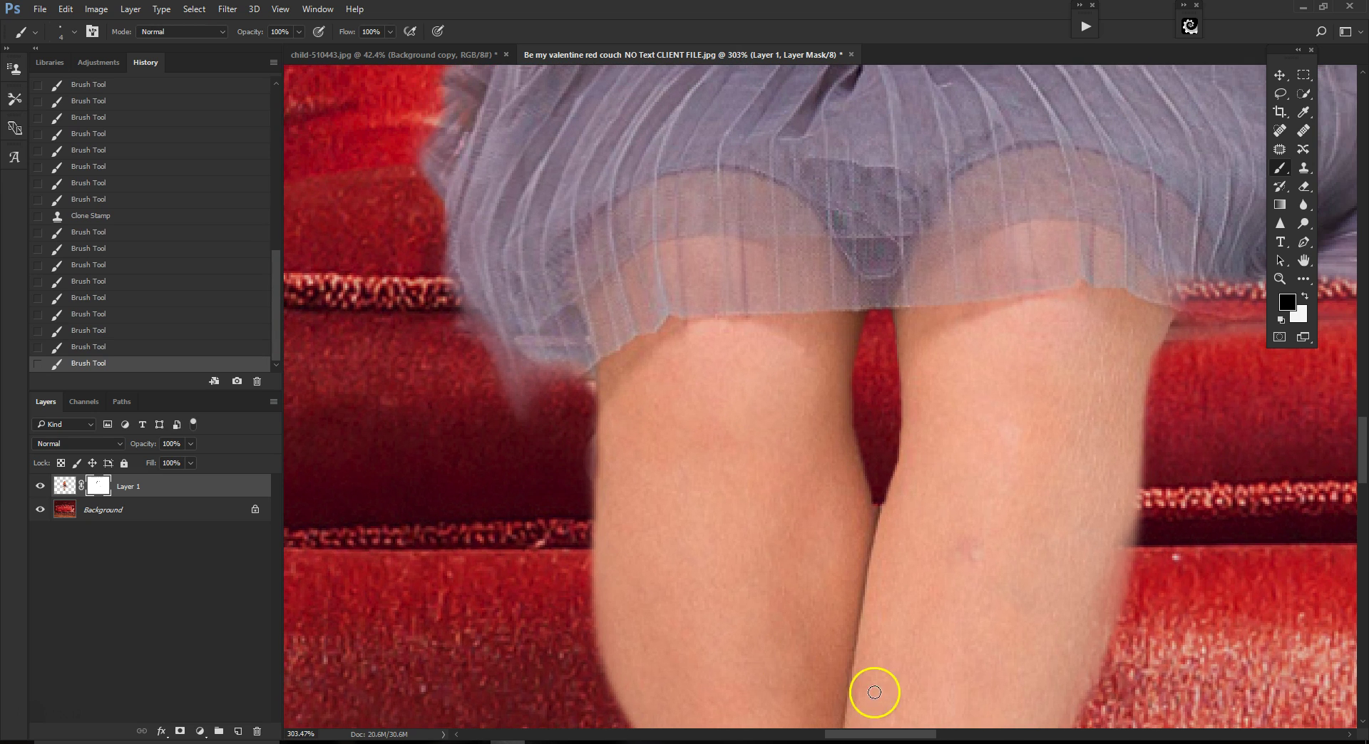
scroll(880, 726, "left", 5)
key("bracketright")
key("bracketright")
left_click_drag(804, 402, 808, 390)
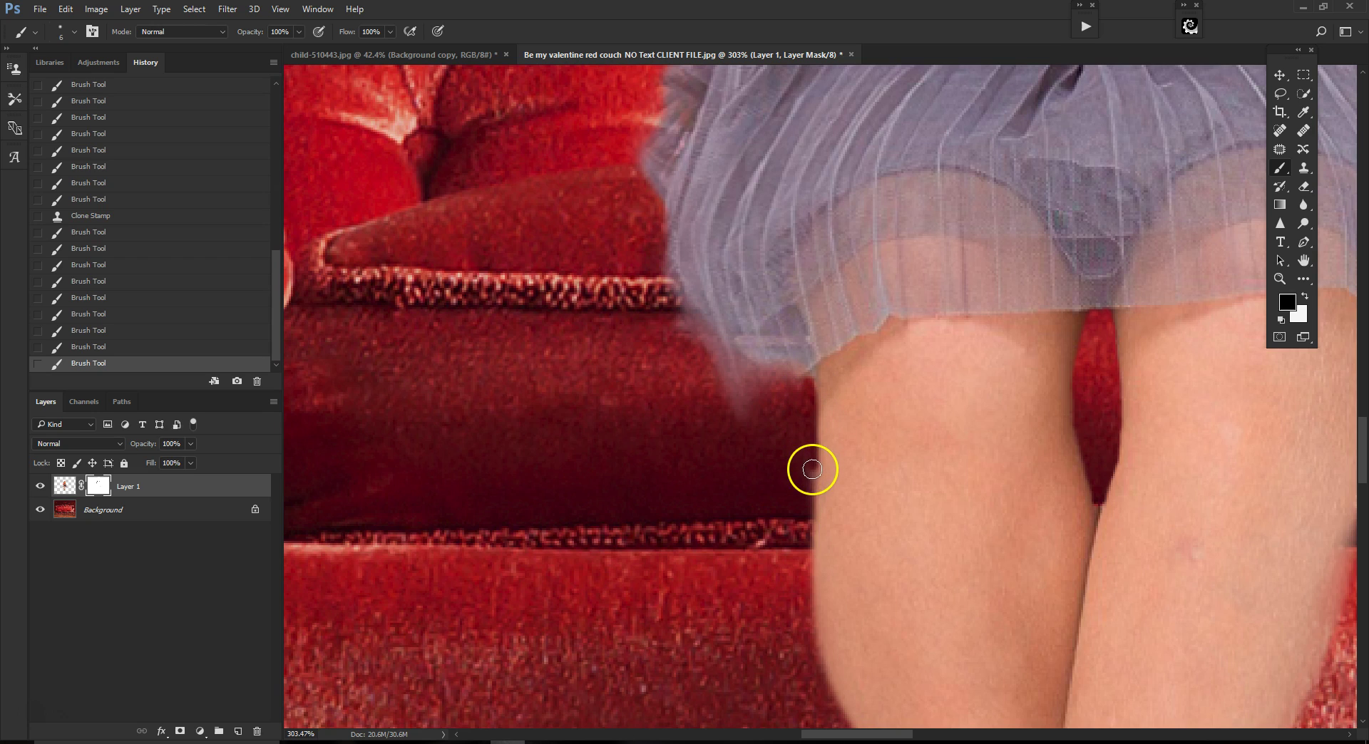
left_click(801, 545)
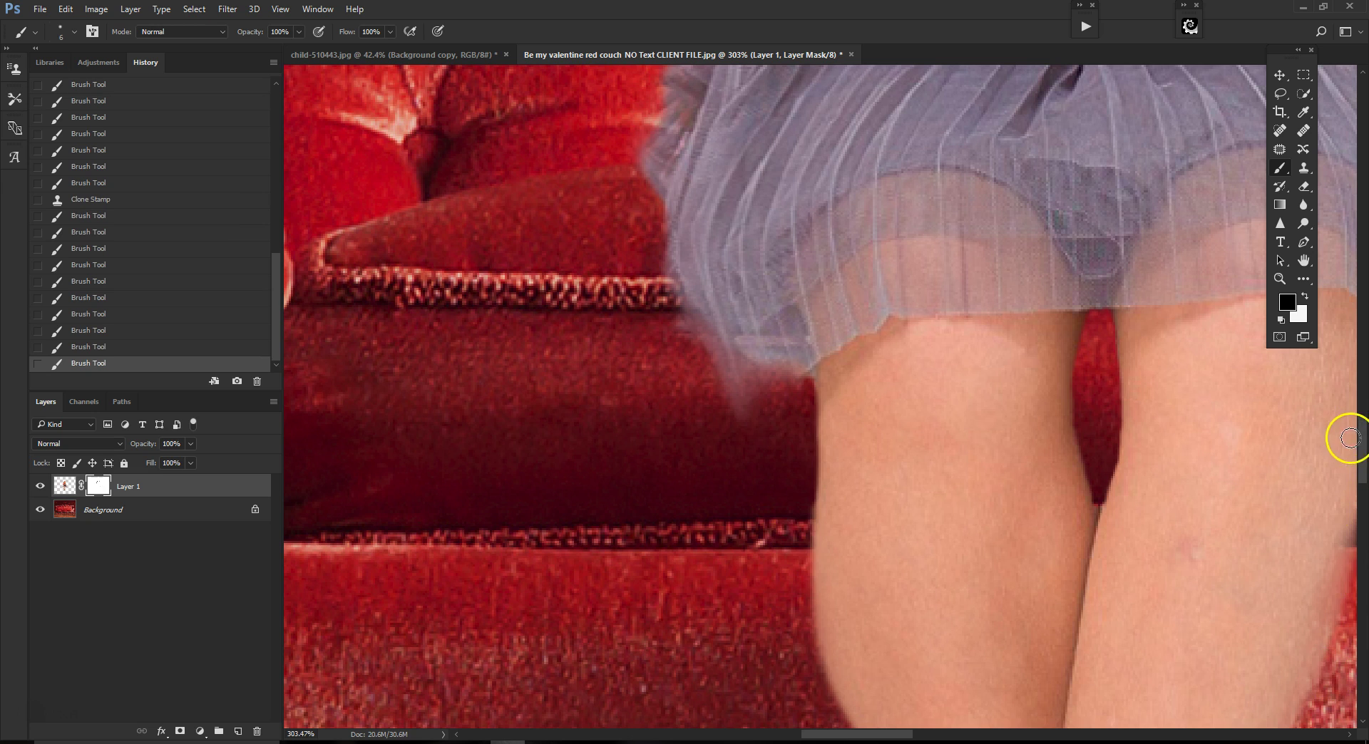
Trim the left-hand calf's outer edge down to the couch's carved trim with an 8 px brush on the mask.
scroll(1349, 438, "down", 3)
key("bracketright")
key("bracketright")
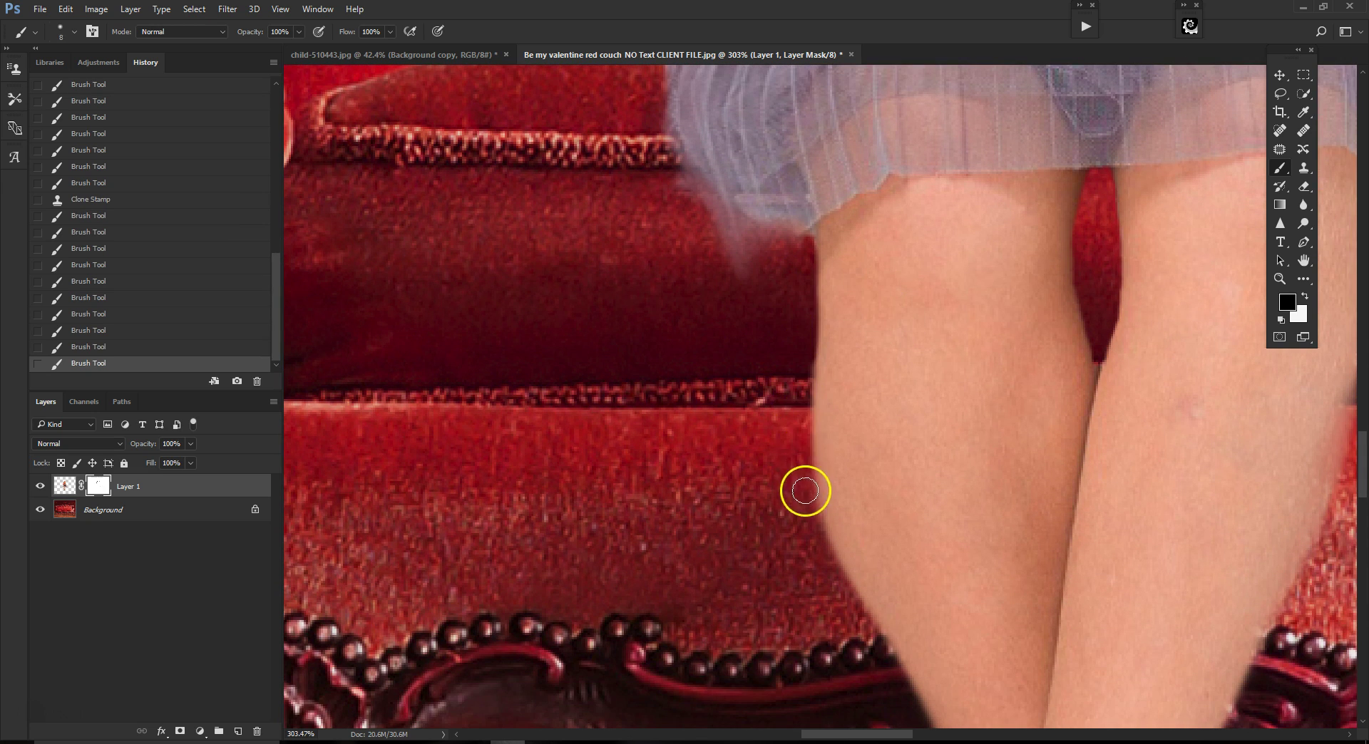
left_click_drag(882, 655, 912, 718)
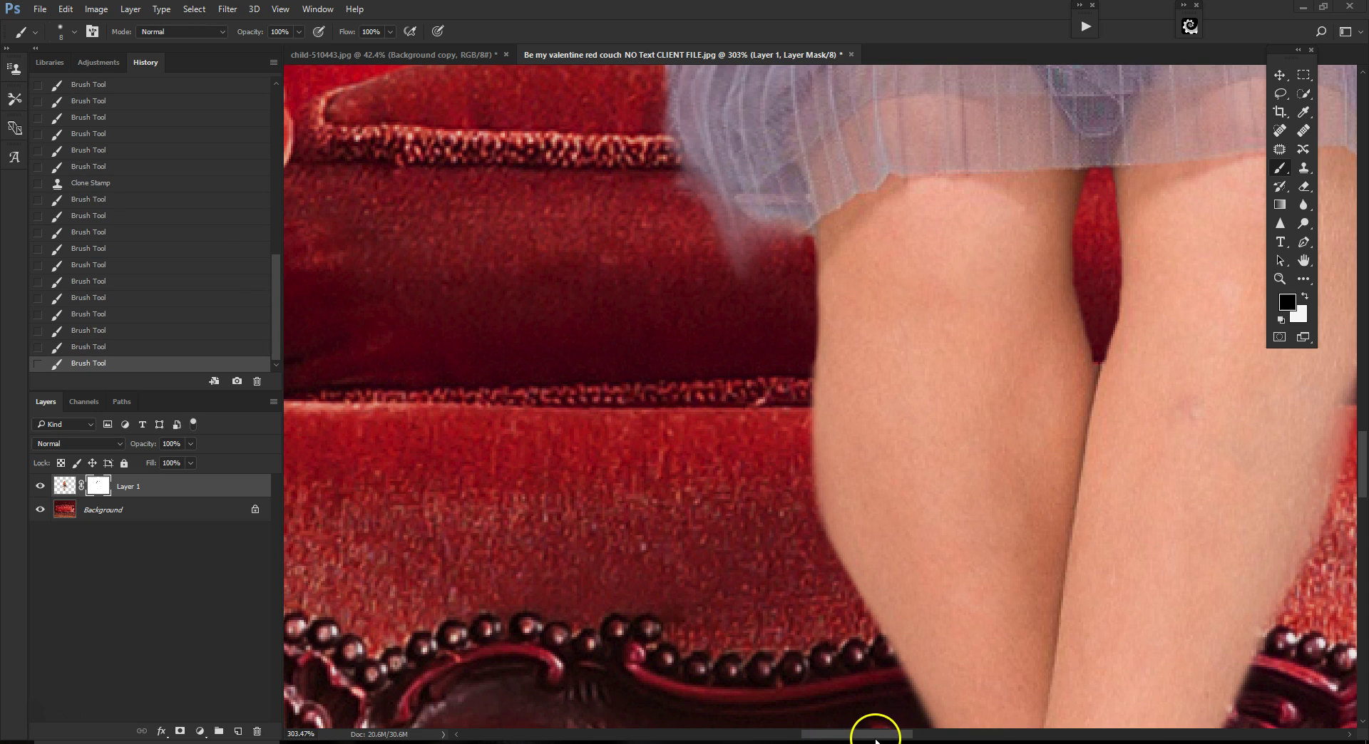
Examine the edges of the feet against the couch leg and floor, hiding and showing Layer 1 to compare.
left_click_drag(884, 735, 937, 733)
scroll(915, 624, "down", 4)
scroll(914, 624, "down", 2)
left_click_drag(1363, 424, 1349, 483)
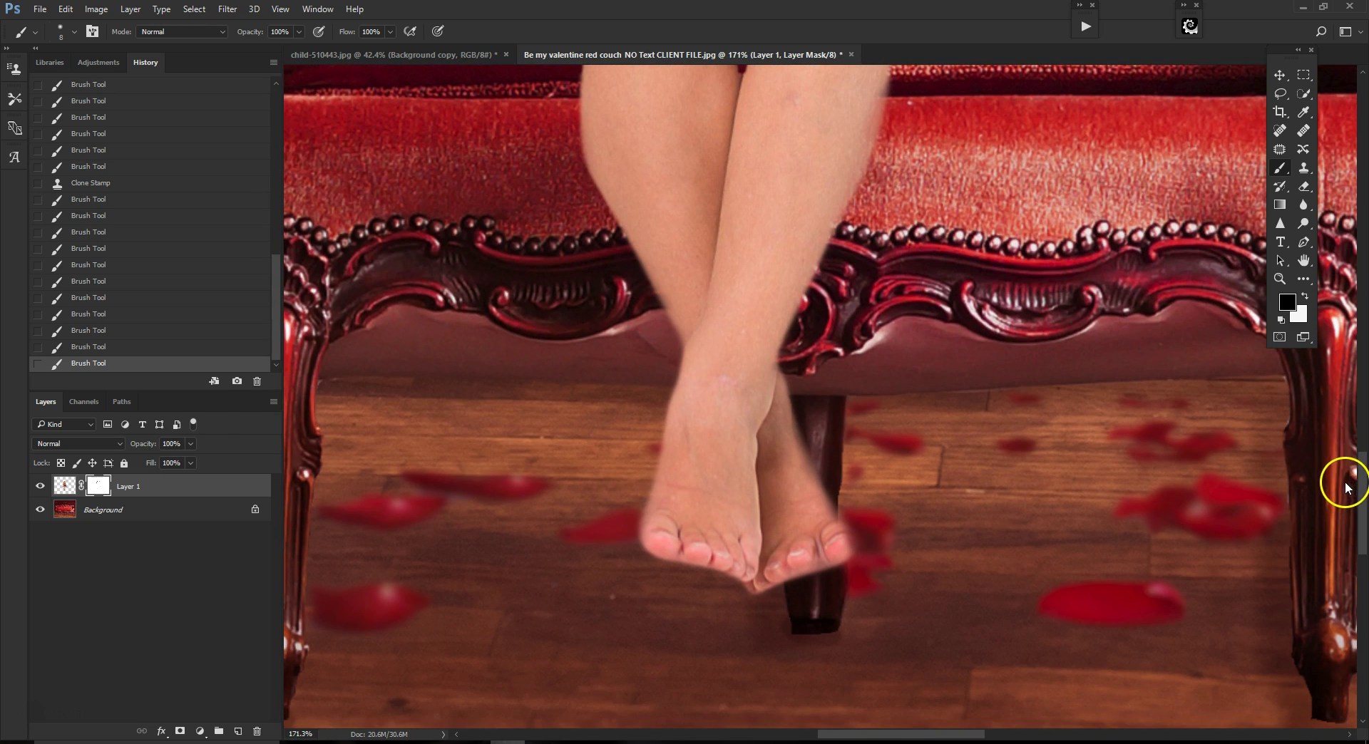
mouse_move(855, 545)
left_mouse_down()
mouse_move(785, 568)
mouse_move(798, 555)
left_mouse_up()
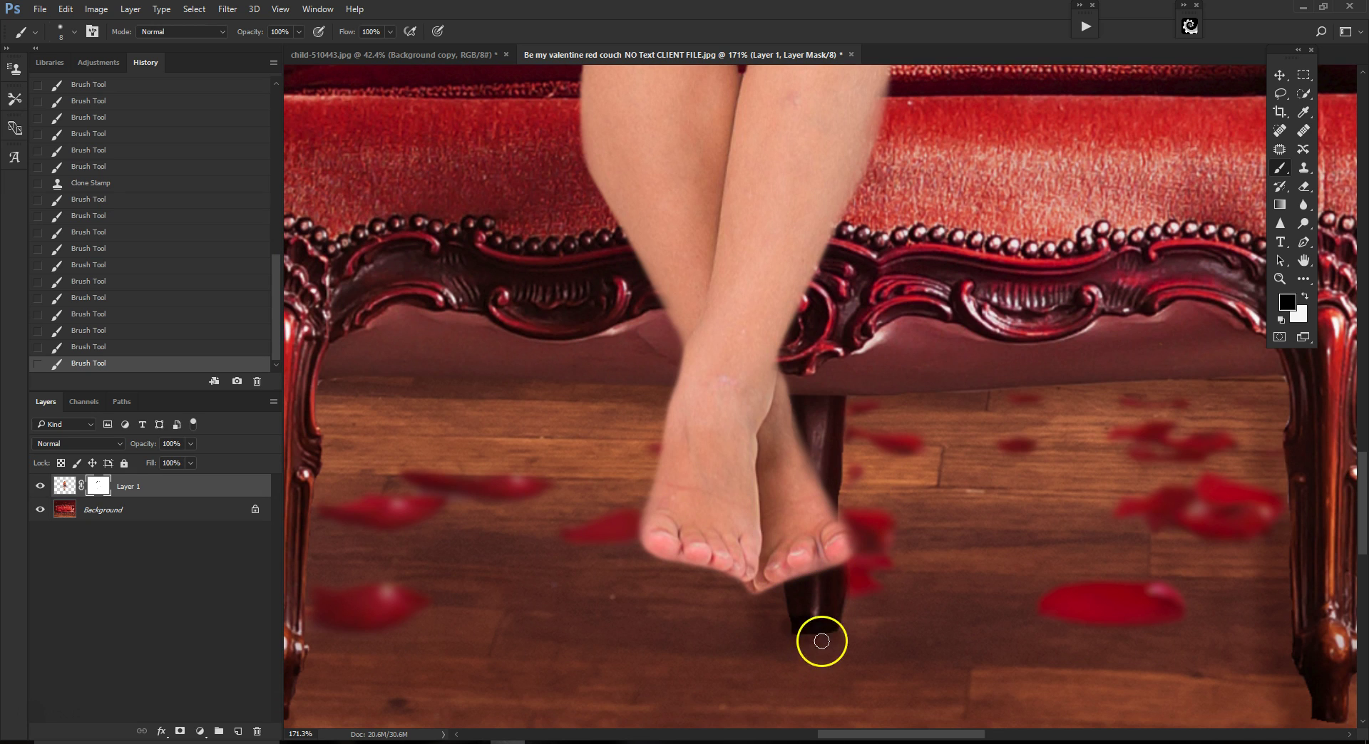
left_click(40, 487)
left_click(40, 486)
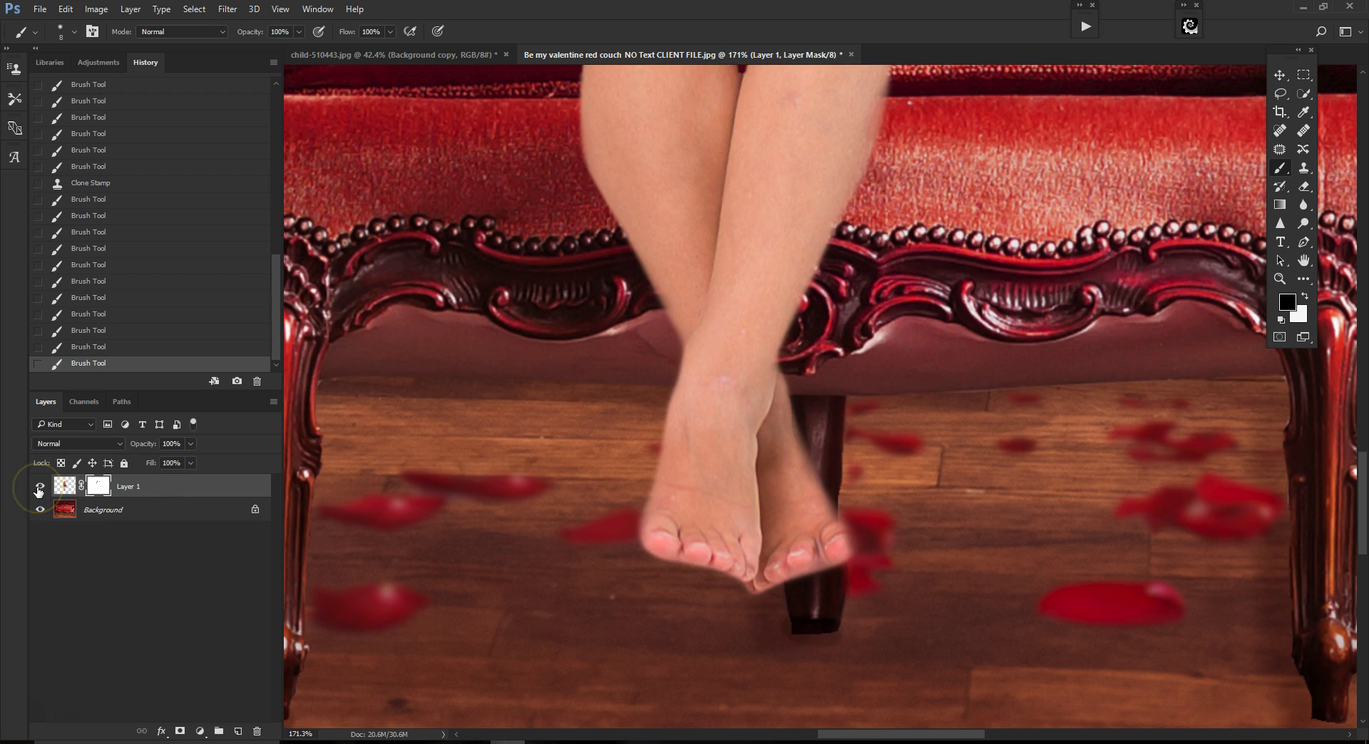
Undo a mask stroke at the right-hand toes and restore the foot's edge there by painting the mask white.
left_click(849, 537)
left_click(65, 10)
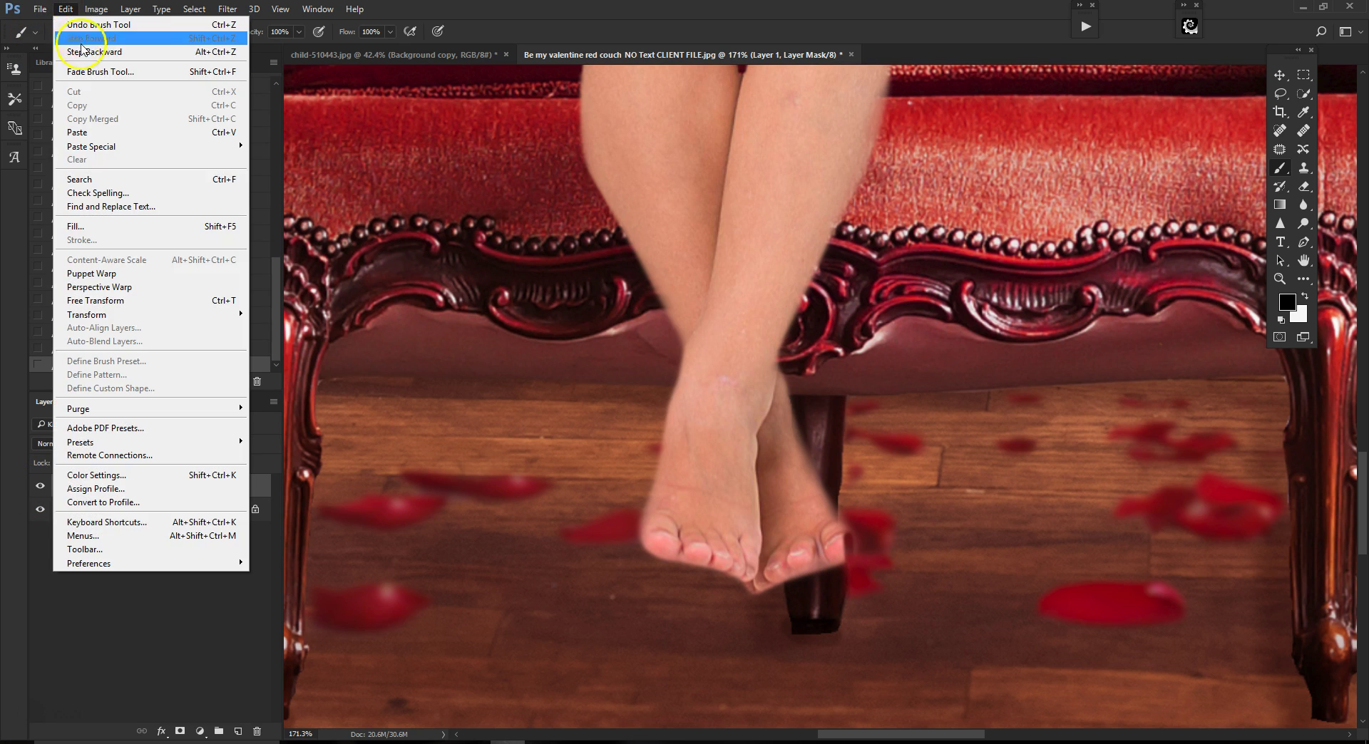
left_click(84, 22)
left_click(1305, 297)
left_click(860, 551)
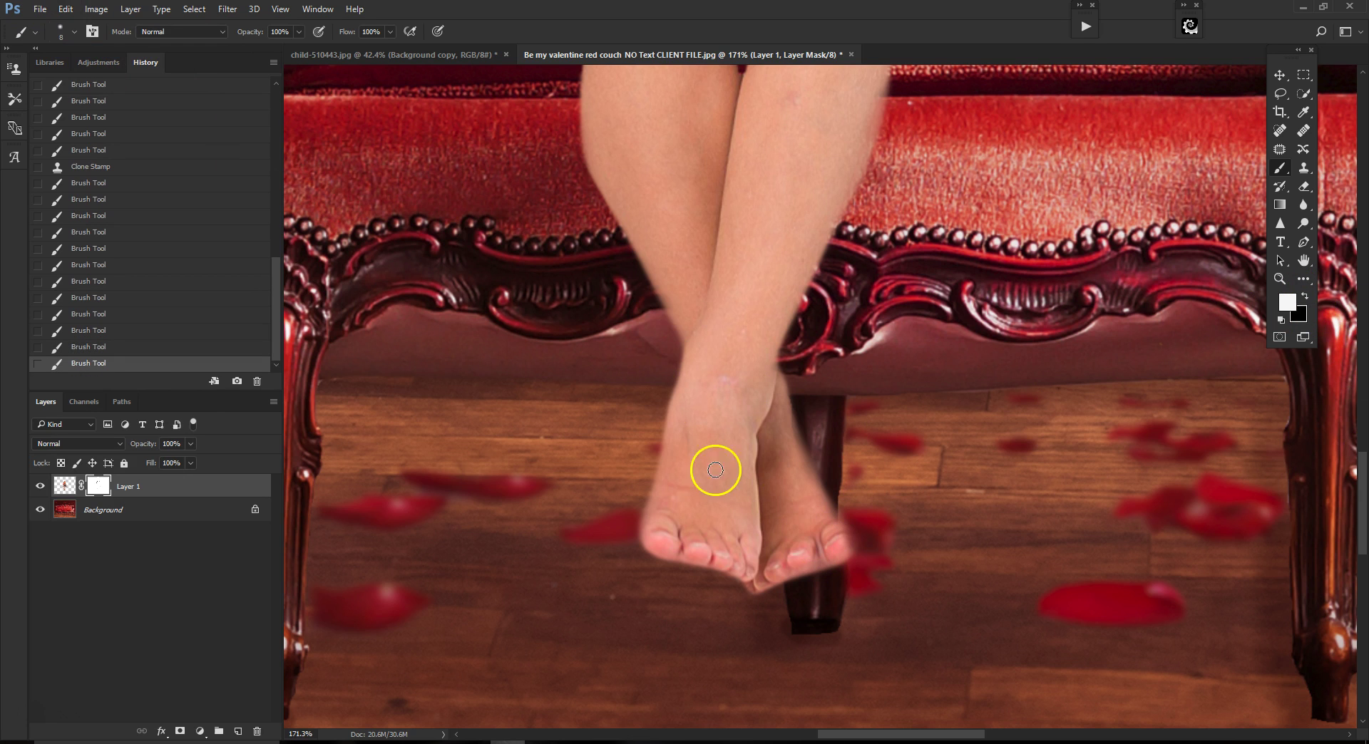
Remove the wispy tulle at the dress's lower-left hem and soften its left edge on the mask with a 25 px brush, ending in black.
scroll(613, 435, "down", 1)
left_click_drag(891, 734, 859, 735)
left_click_drag(1358, 473, 1358, 419)
scroll(1008, 412, "up", 3)
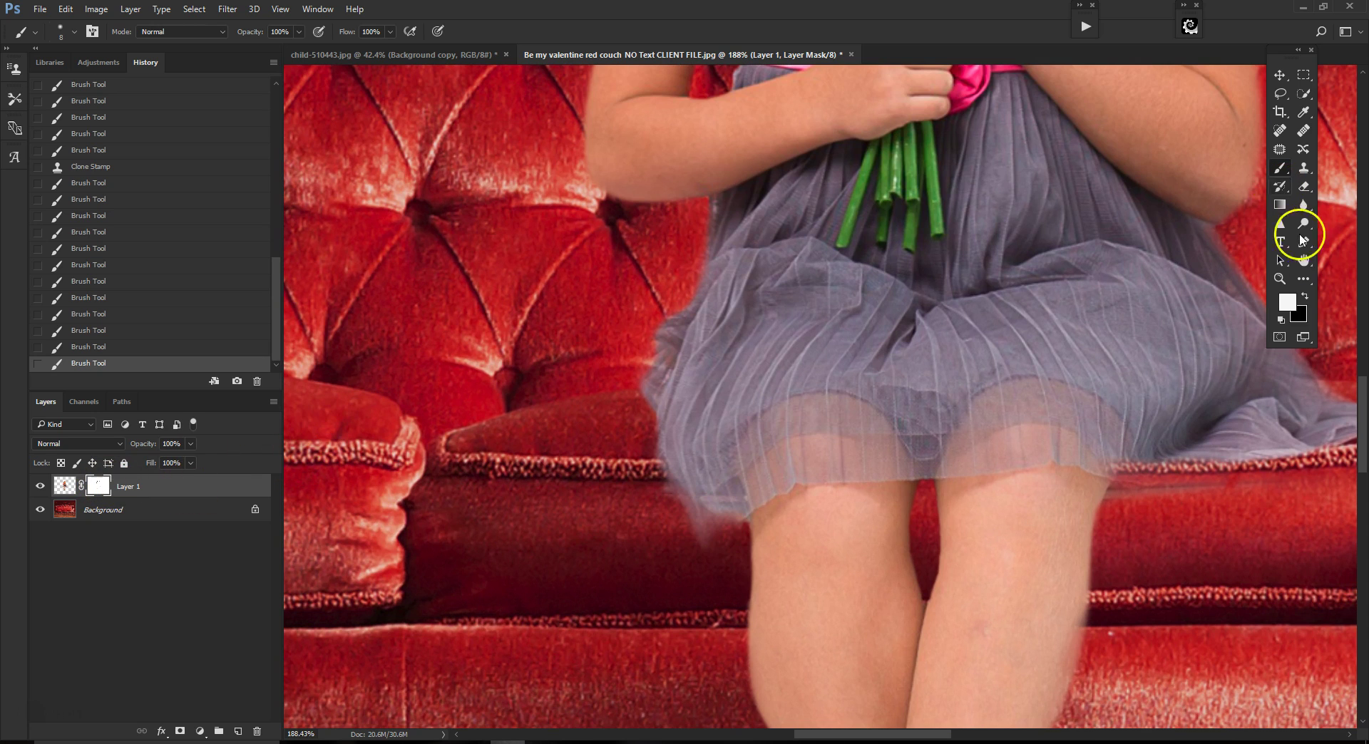
key("bracketright")
key("bracketright")
key("bracketright")
mouse_move(696, 537)
left_mouse_down()
mouse_move(657, 523)
mouse_move(721, 555)
mouse_move(682, 544)
left_mouse_up()
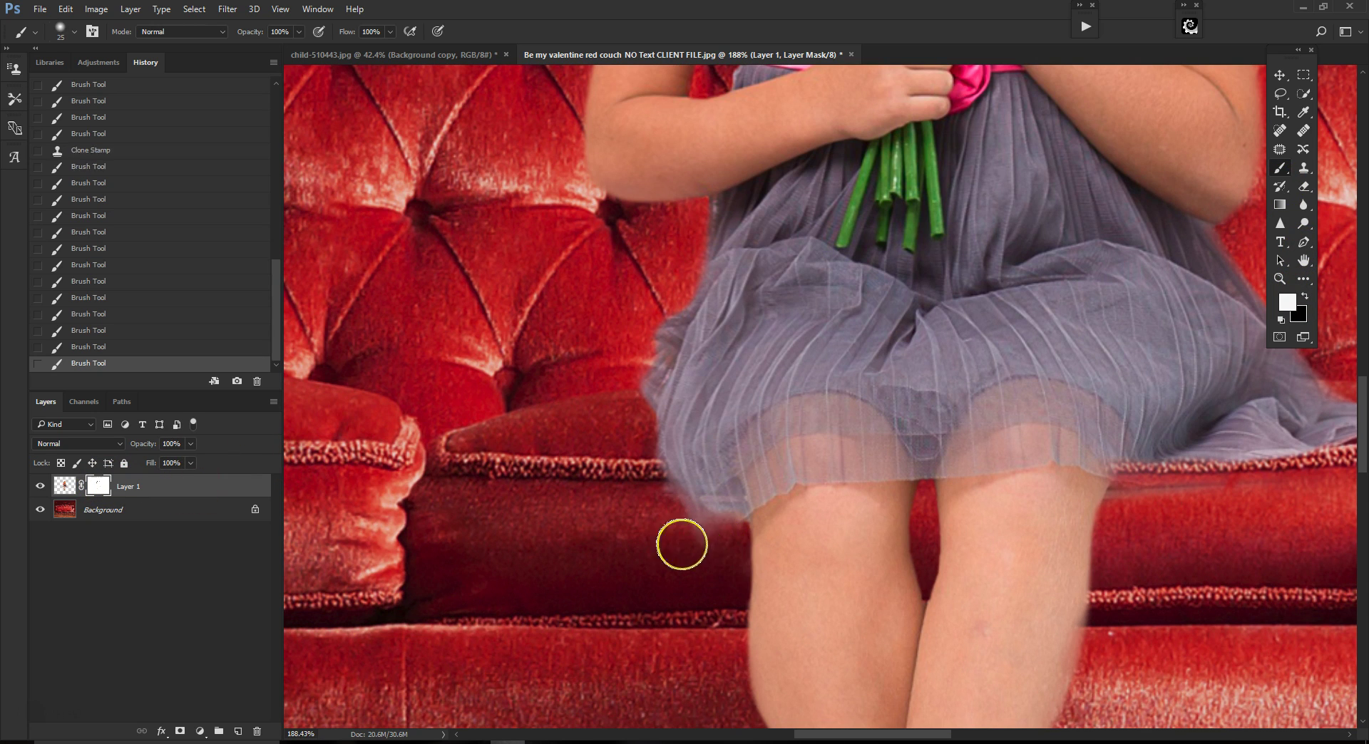
left_click(1304, 296)
mouse_move(687, 486)
left_mouse_down()
mouse_move(720, 547)
mouse_move(672, 526)
mouse_move(719, 551)
mouse_move(640, 472)
mouse_move(635, 371)
mouse_move(650, 289)
left_mouse_up()
Check the whole composite and apply the layer mask to Layer 1 permanently.
left_click_drag(1353, 403, 1353, 324)
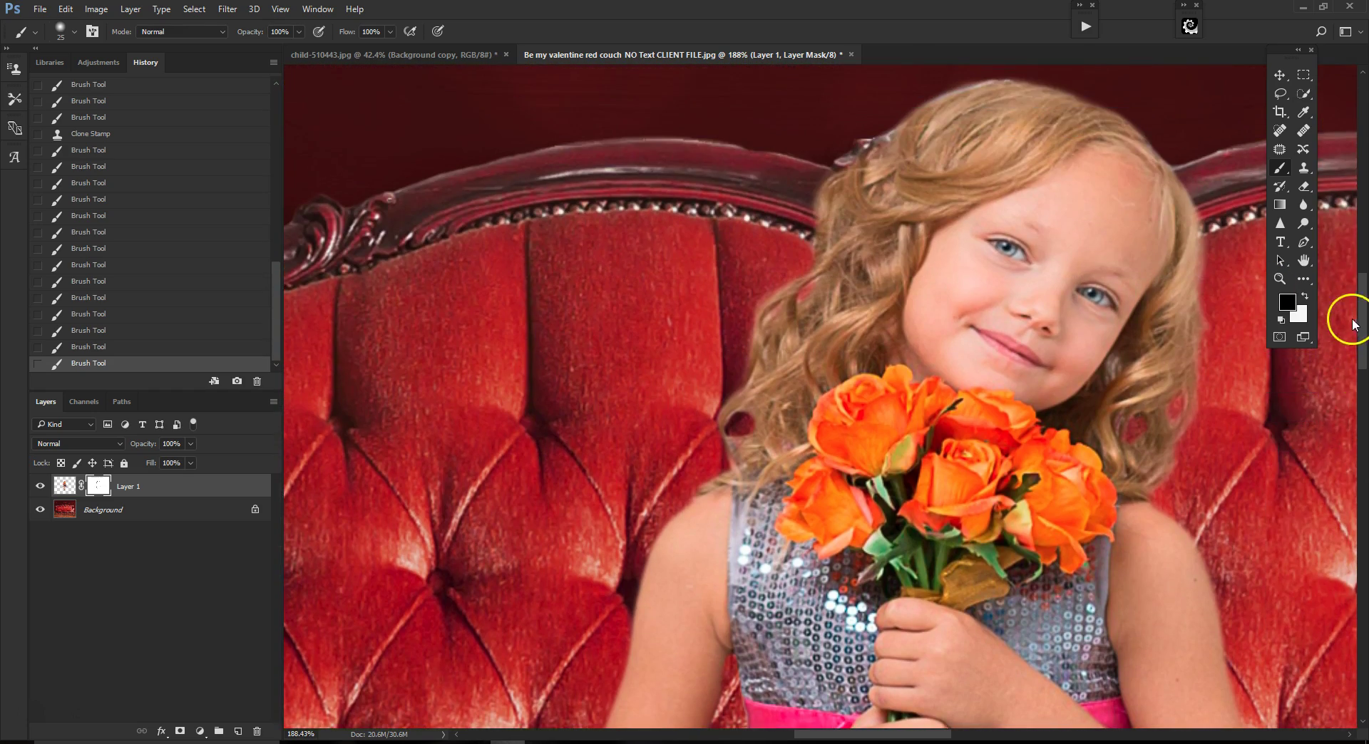
scroll(1148, 320, "down", 6)
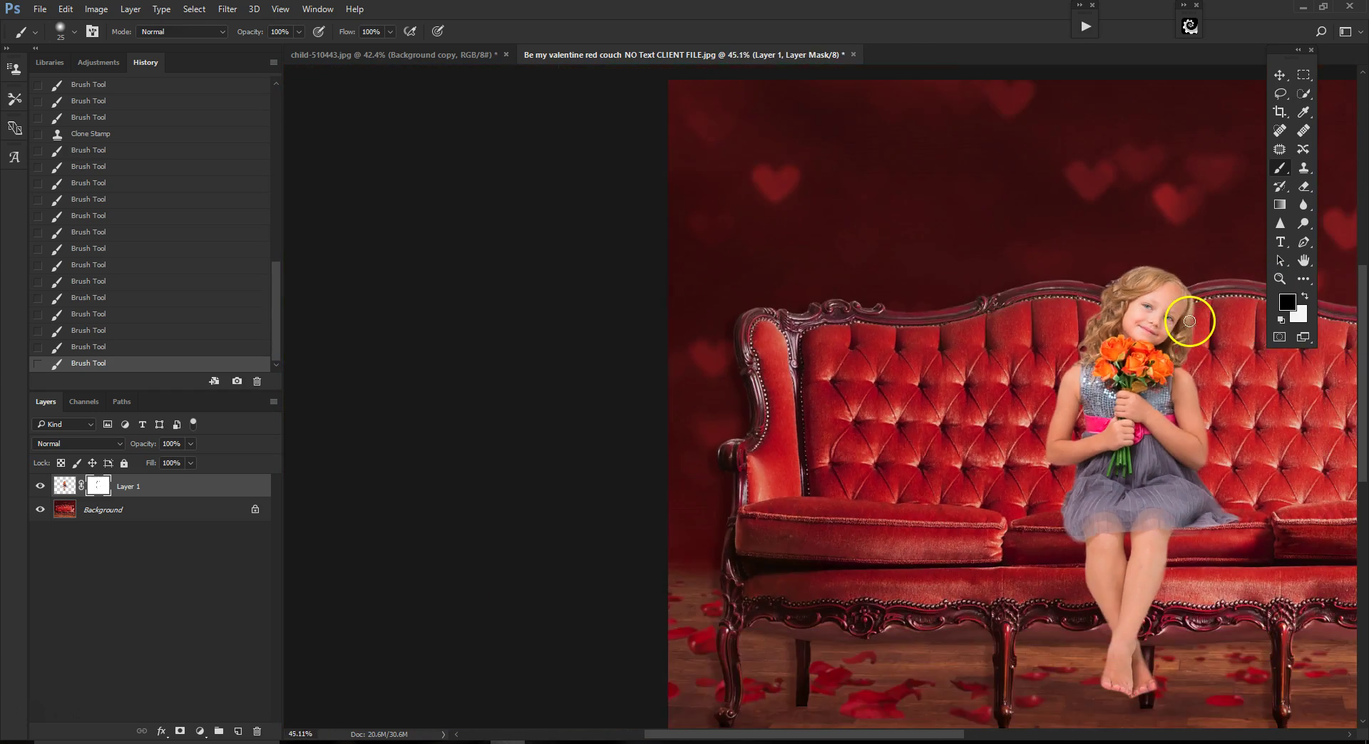
scroll(1187, 320, "down", 3)
scroll(864, 336, "up", 4)
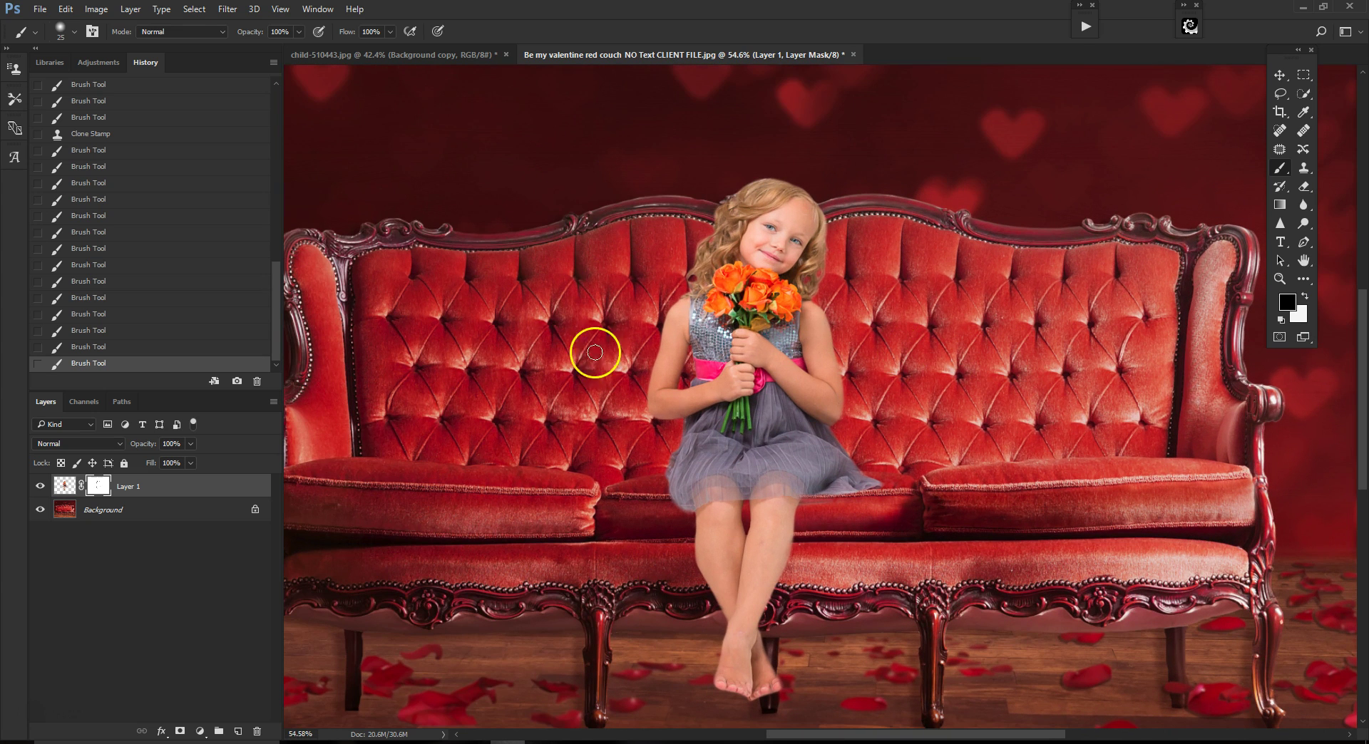
right_click(104, 489)
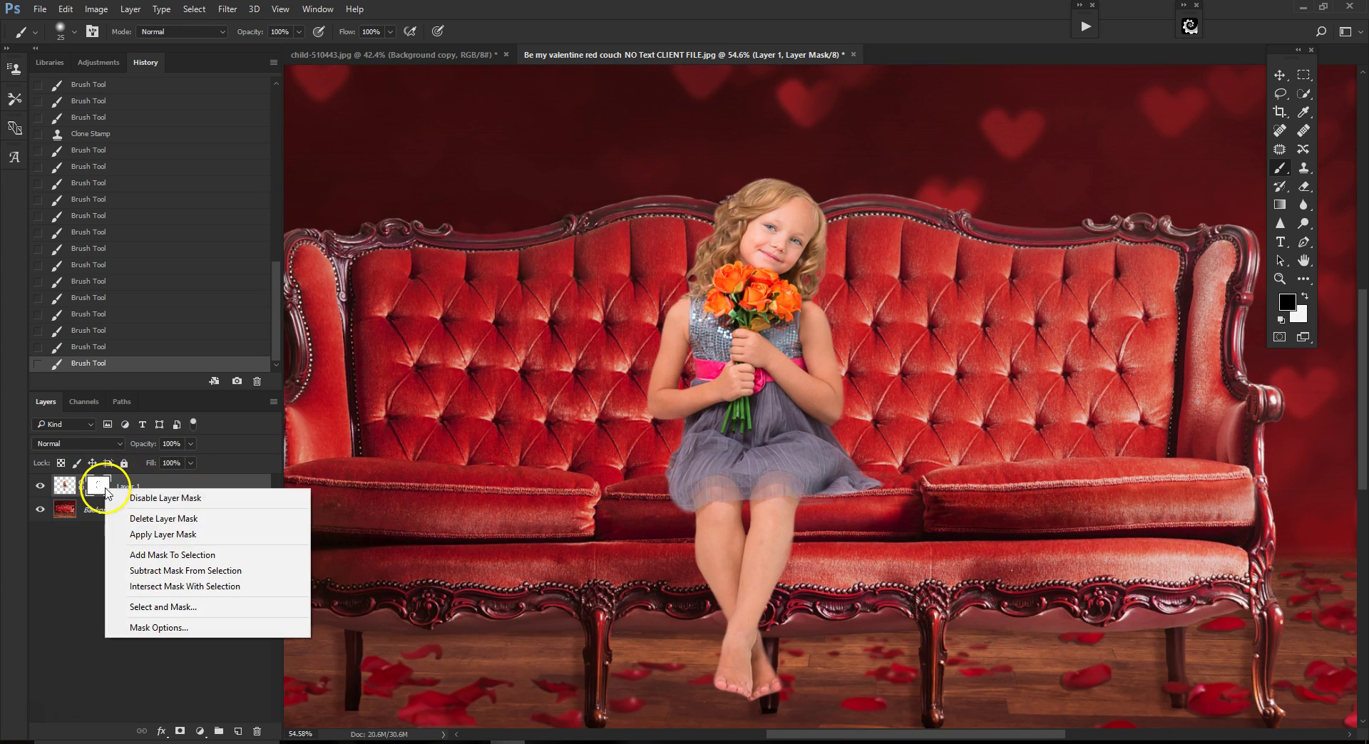
left_click(153, 534)
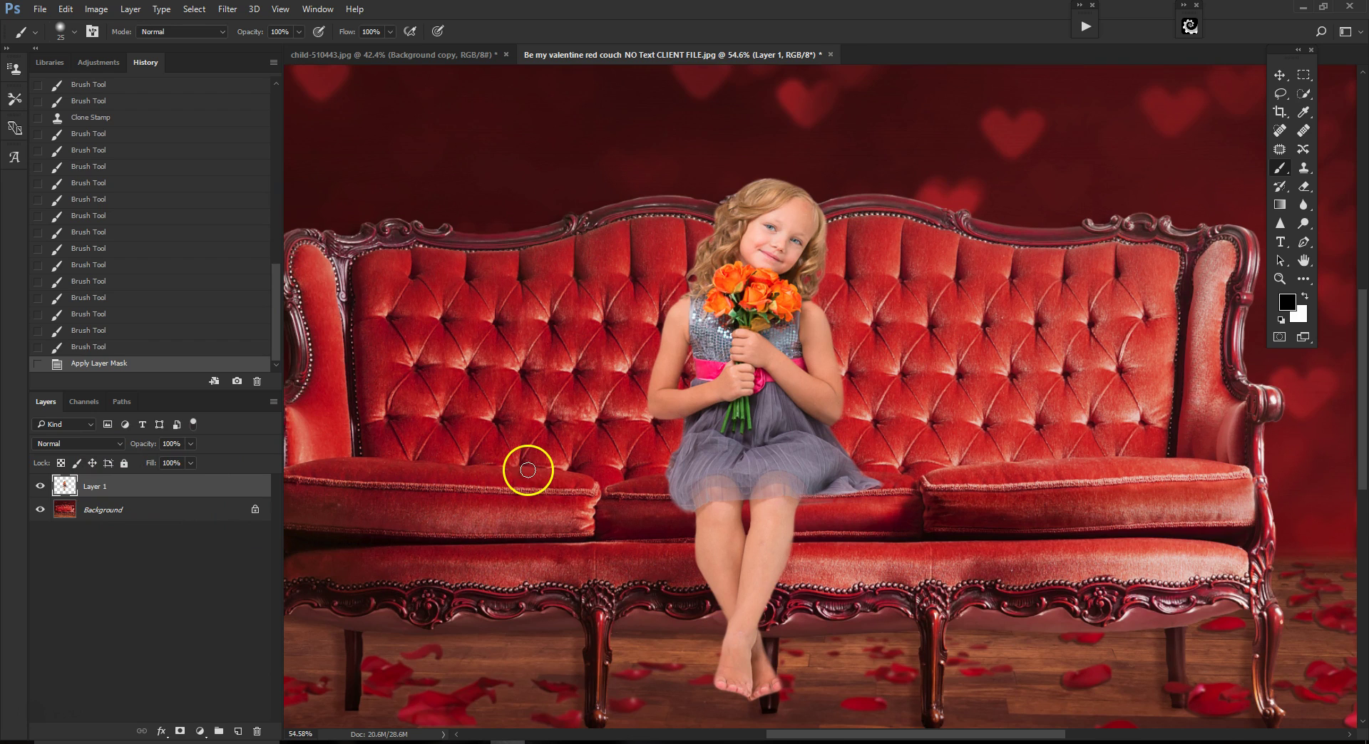
Duplicate the Background layer and start renaming the copy, entering "liqui".
left_click(93, 511)
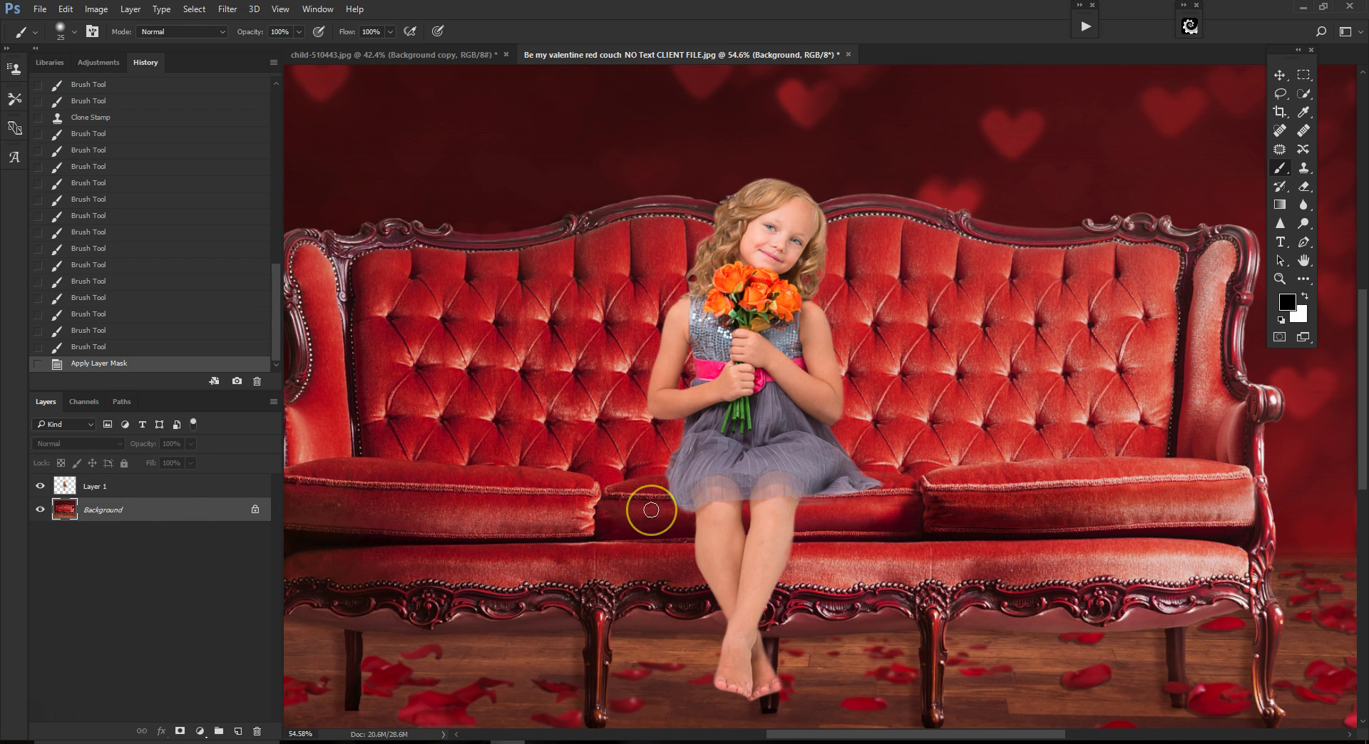
scroll(651, 510, "up", 3)
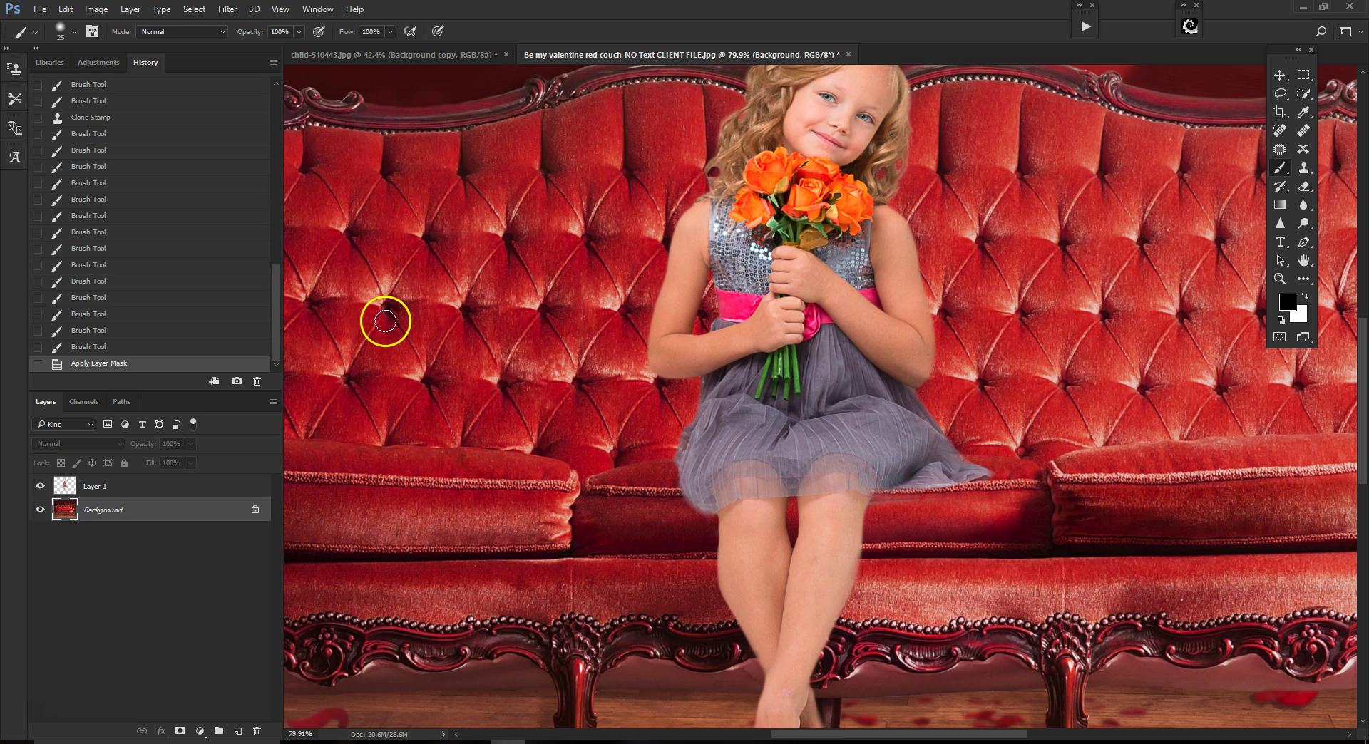
left_click(228, 10)
left_click(213, 582)
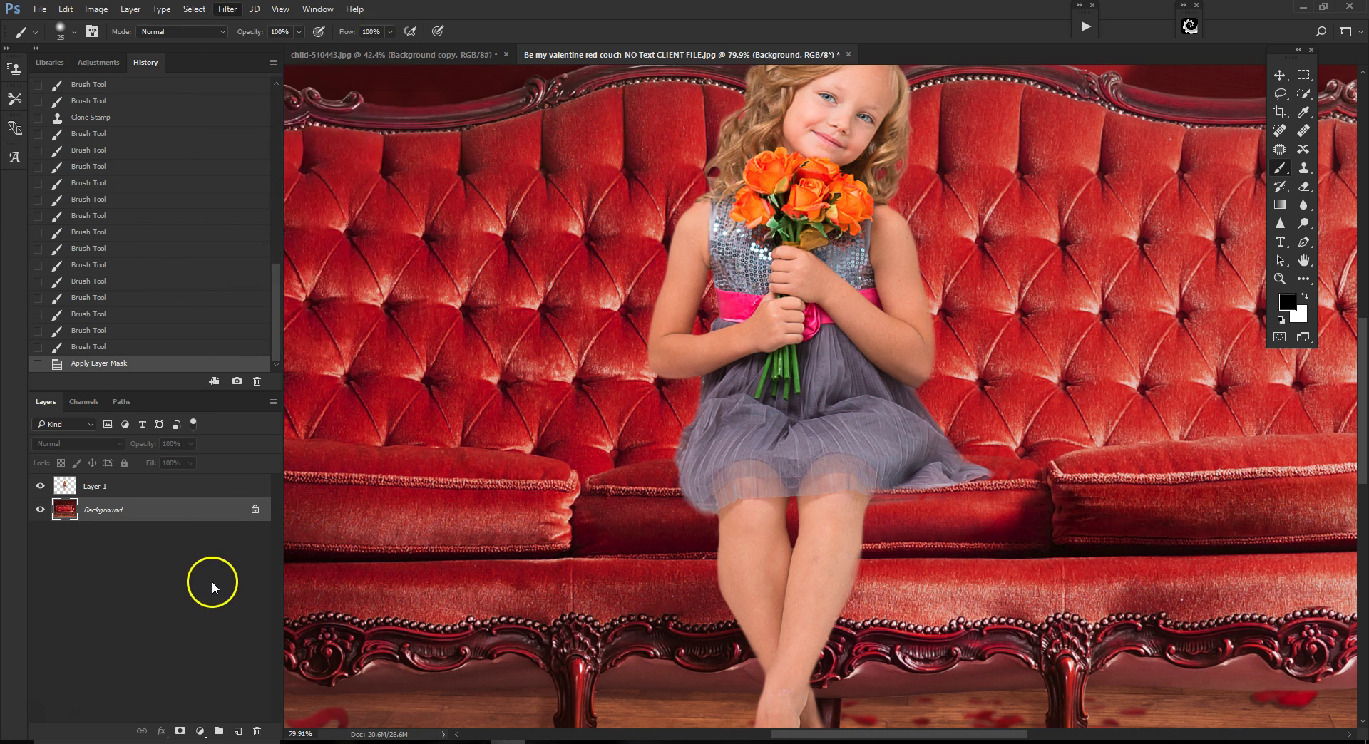
left_click(153, 511)
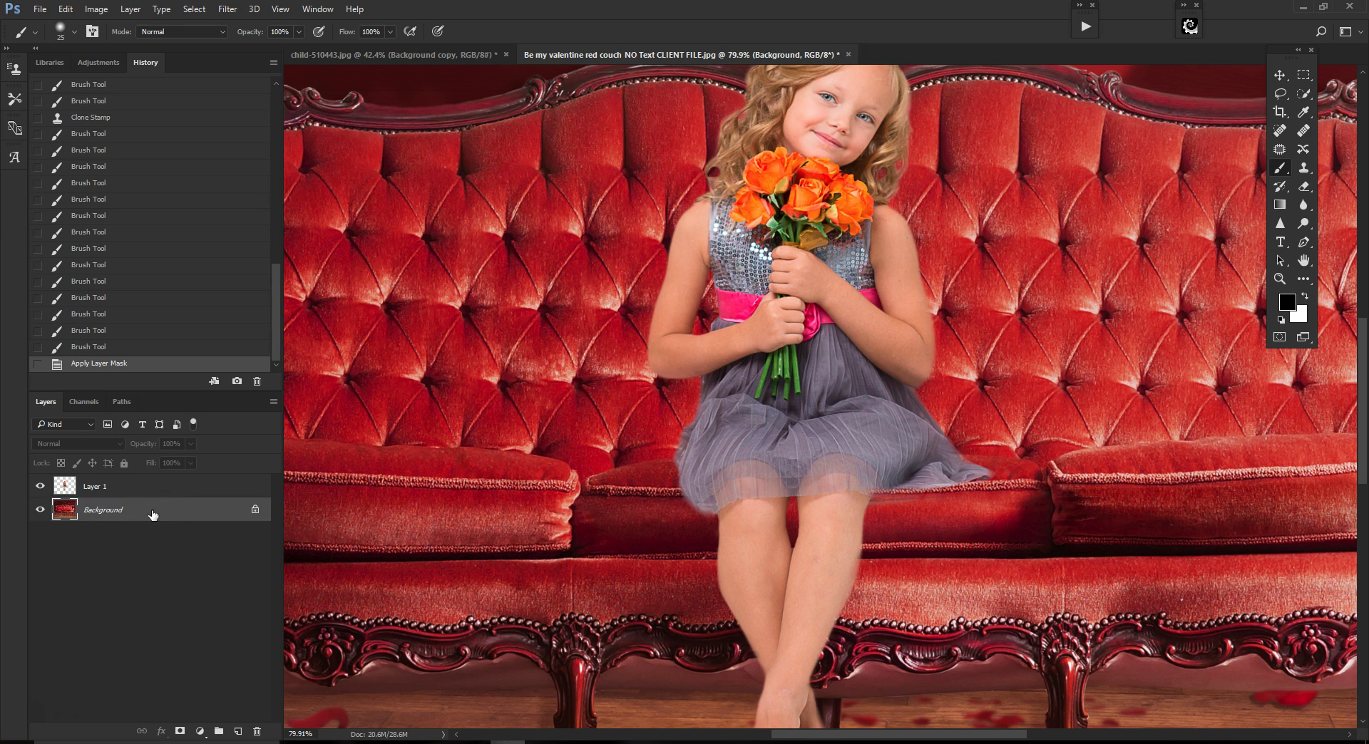
key("ctrl+j")
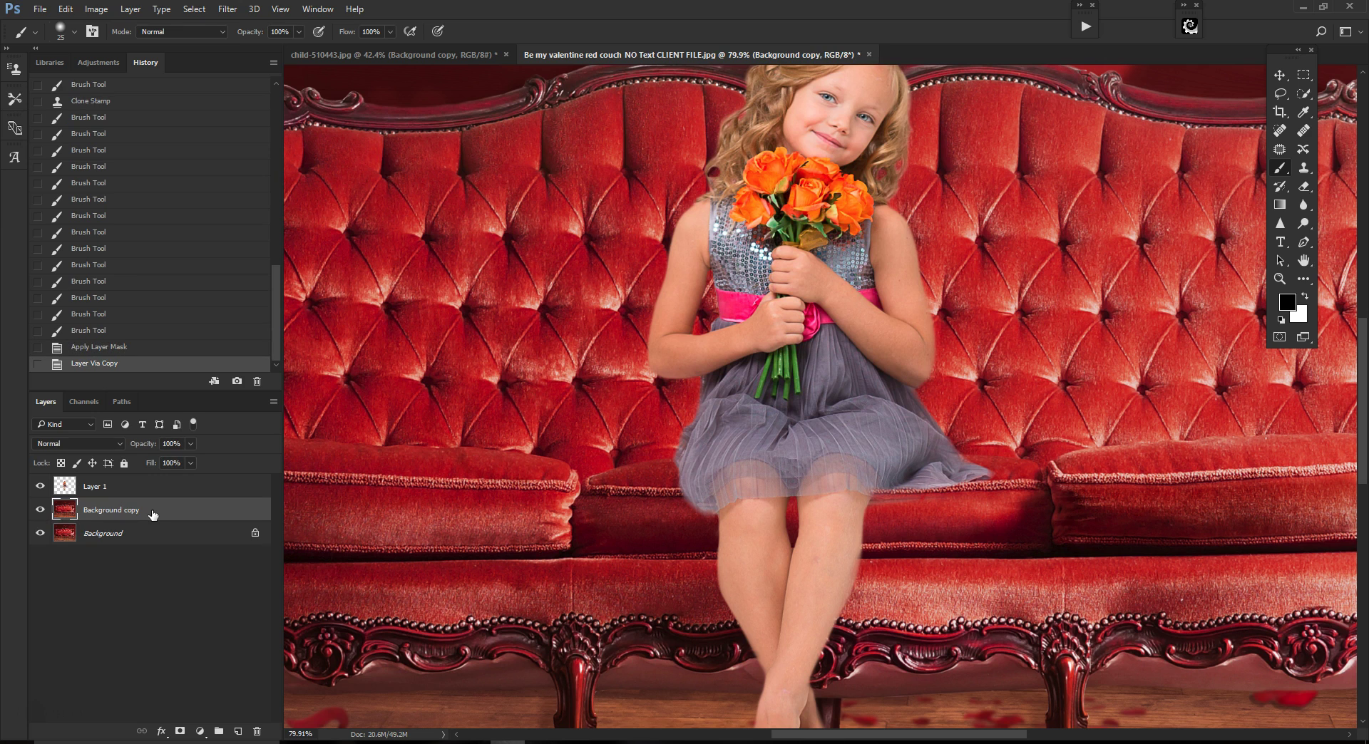
left_click(134, 510)
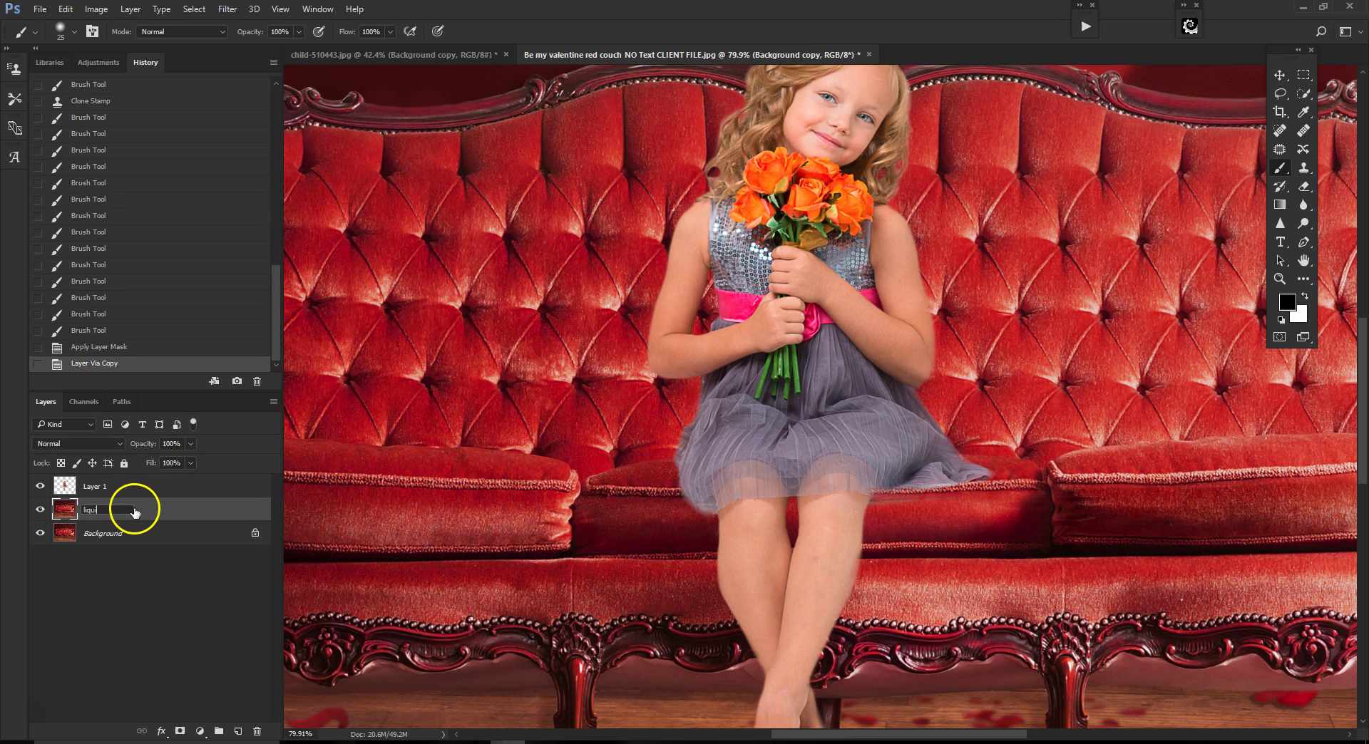
Name the copied background layer liquify and open the Liquify filter on it.
key("Return")
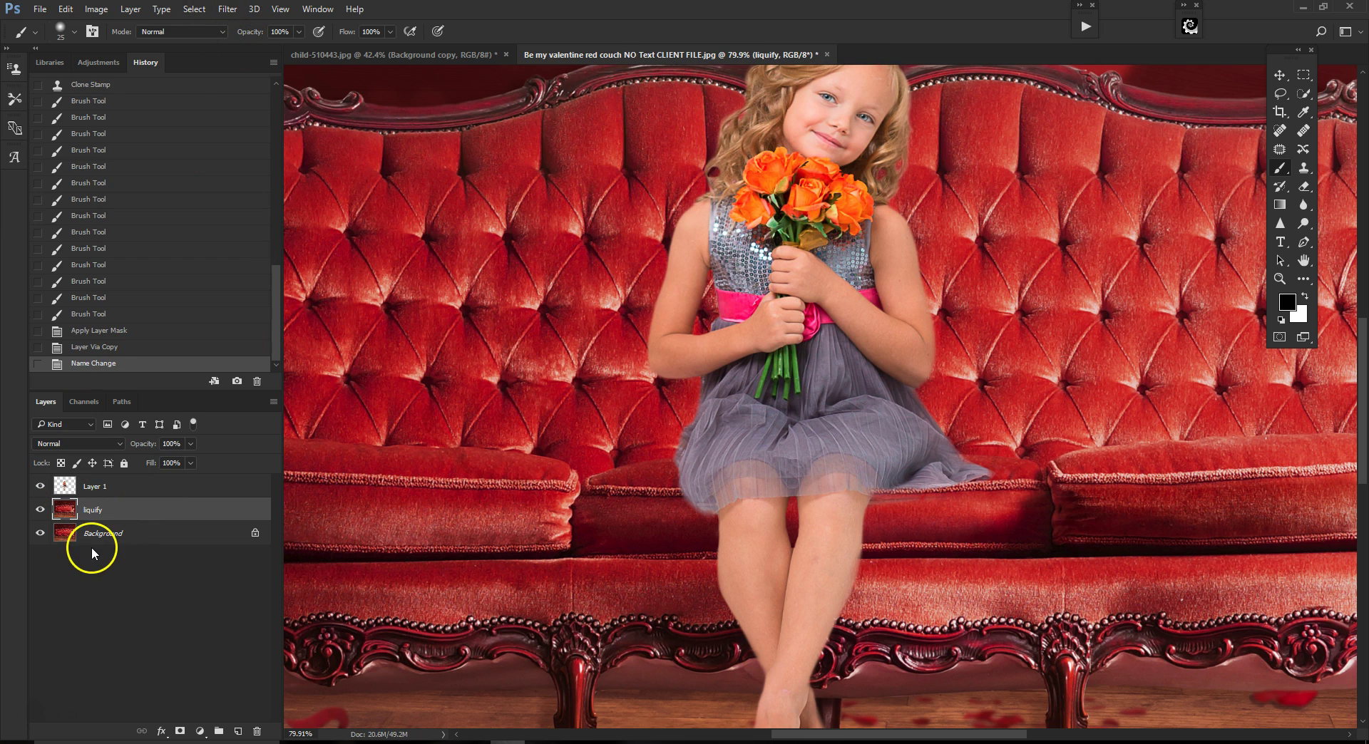
left_click(227, 8)
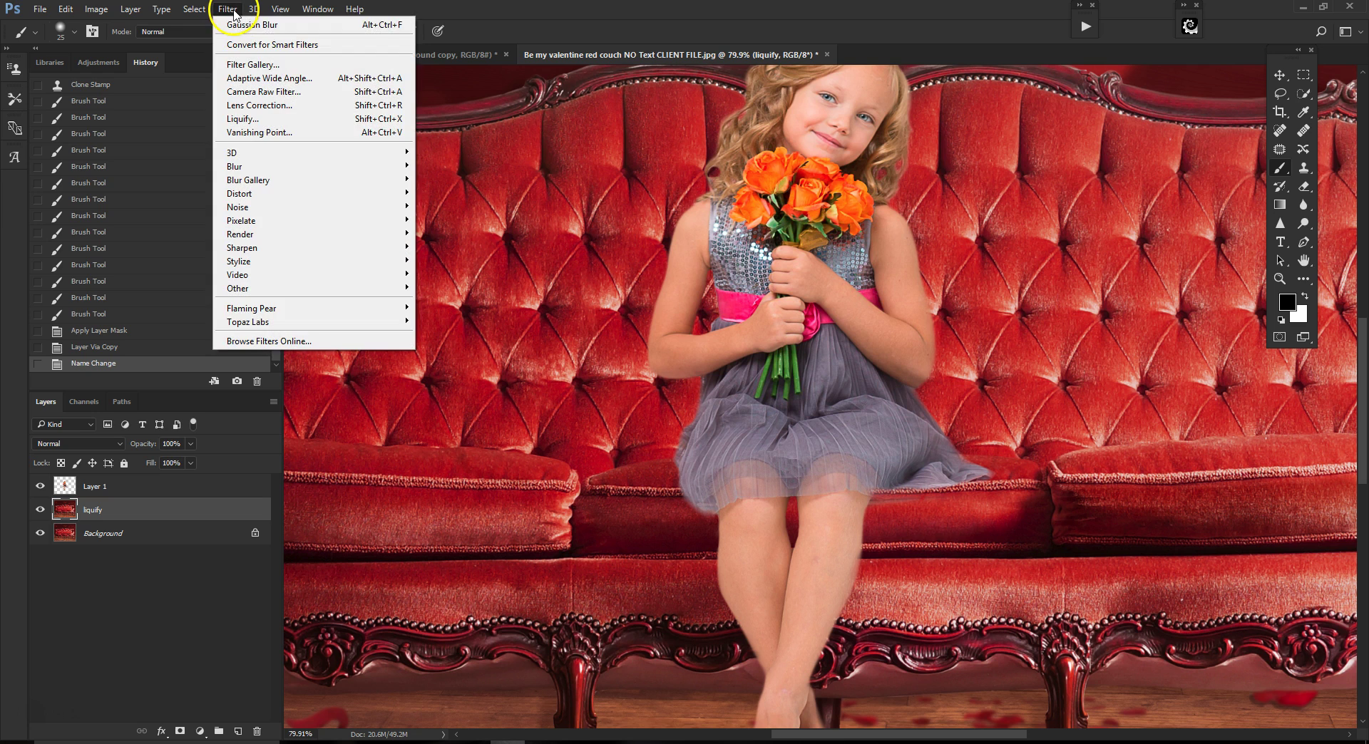
left_click(267, 119)
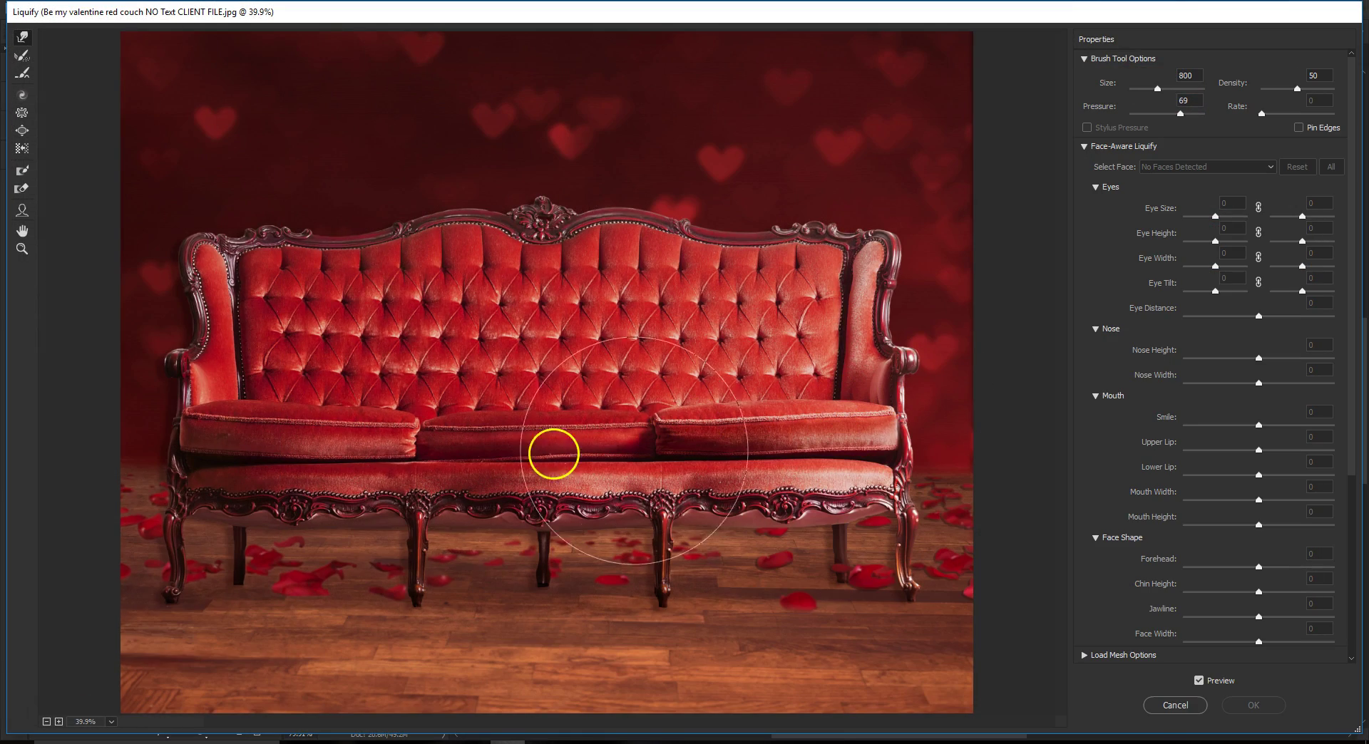
Set the Liquify warp brush size to 400 for reshaping the couch.
scroll(399, 436, "up", 2)
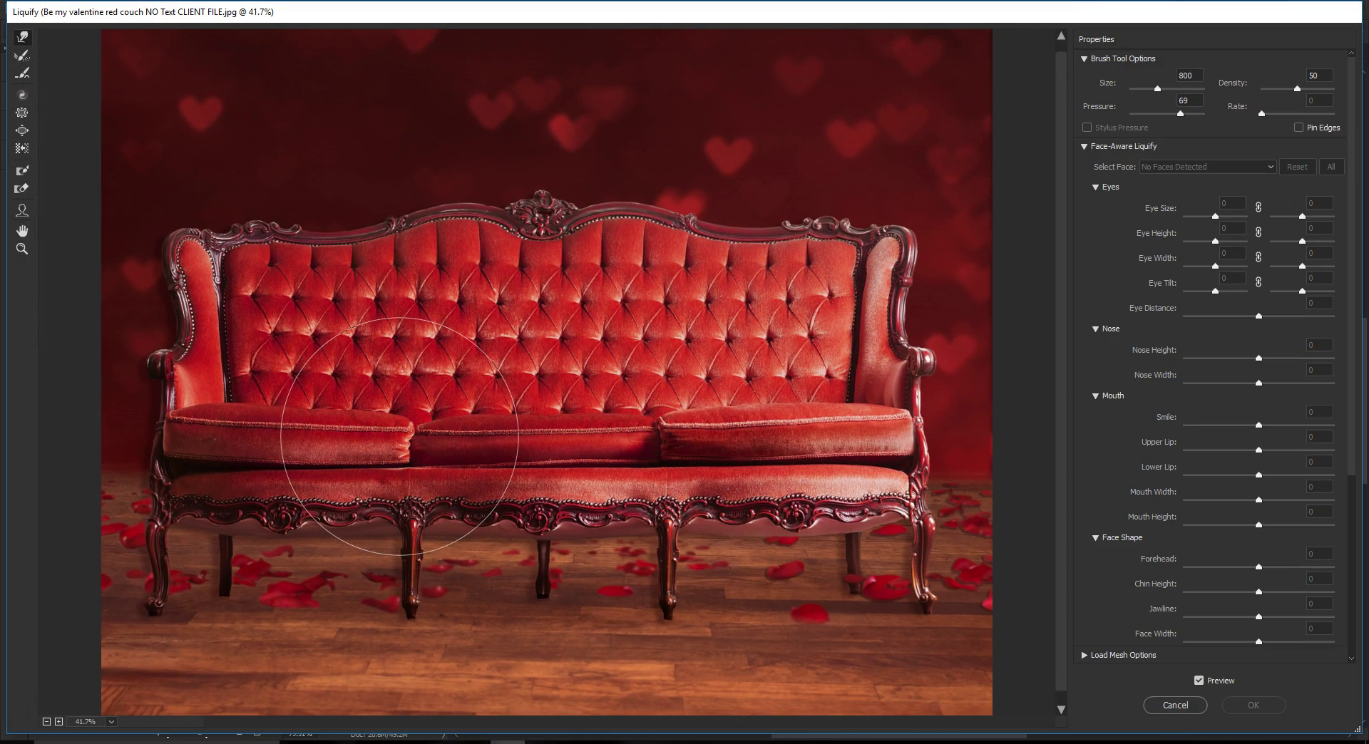
key("bracketright")
key("bracketright")
key("bracketright")
key("bracketleft")
key("bracketleft")
key("bracketleft")
key("bracketleft")
key("bracketleft")
key("bracketleft")
key("bracketleft")
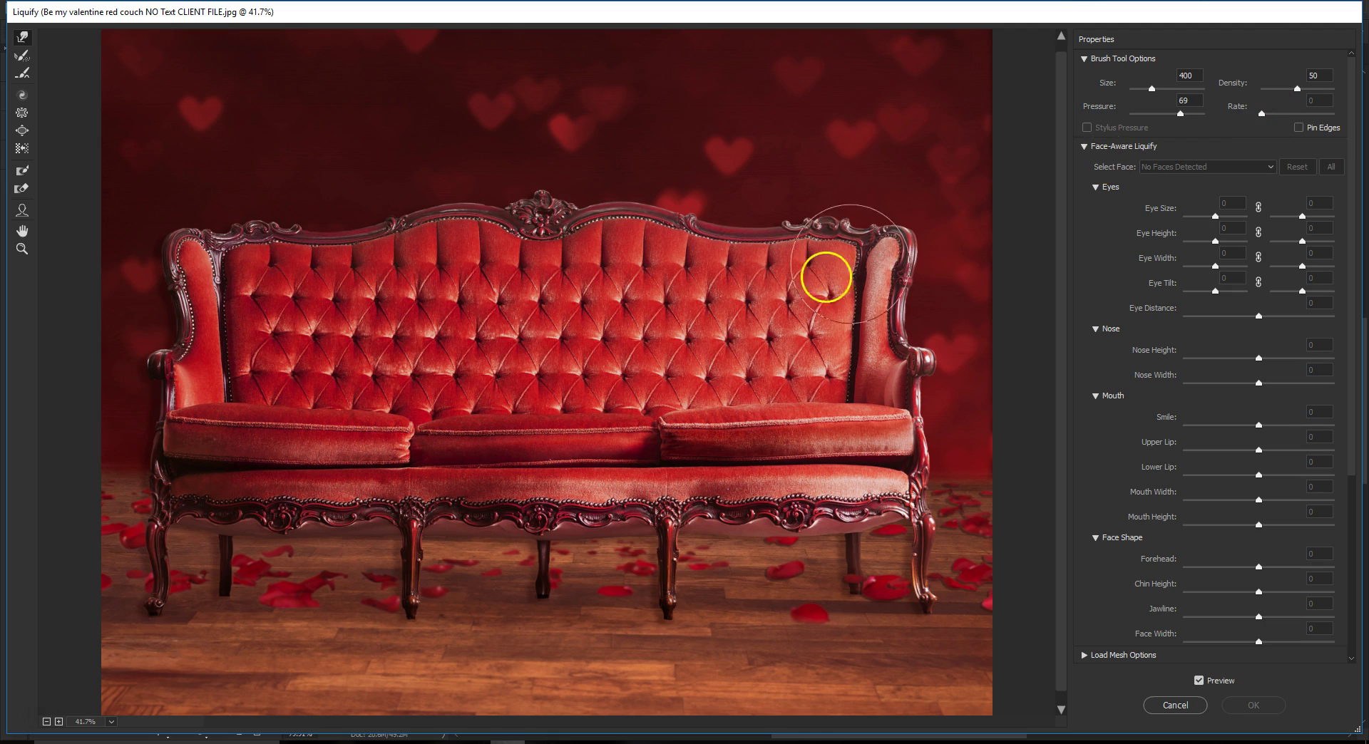
Push down the front edge of the middle seat cushion with progressively smaller warp brushes, down to size 100, and apply the Liquify filter.
scroll(558, 518, "up", 1)
scroll(558, 518, "up", 3)
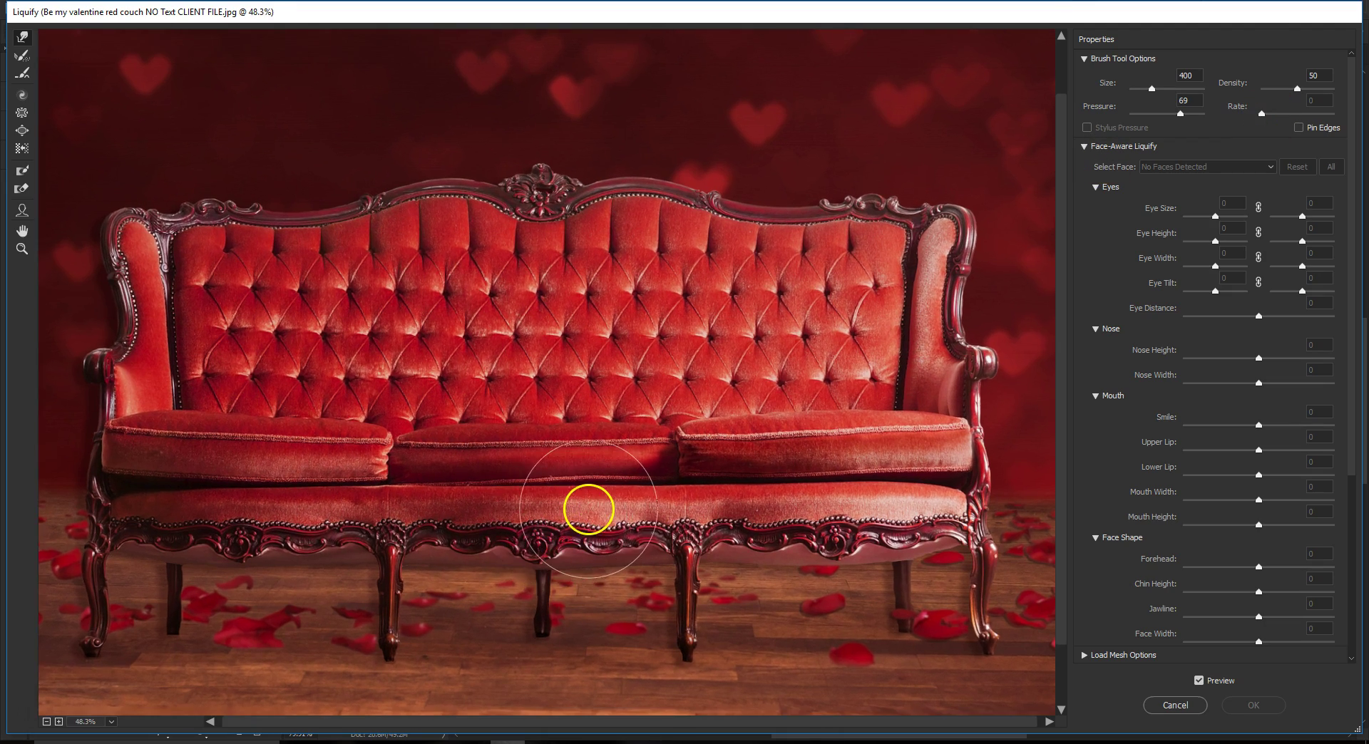
scroll(485, 462, "up", 1)
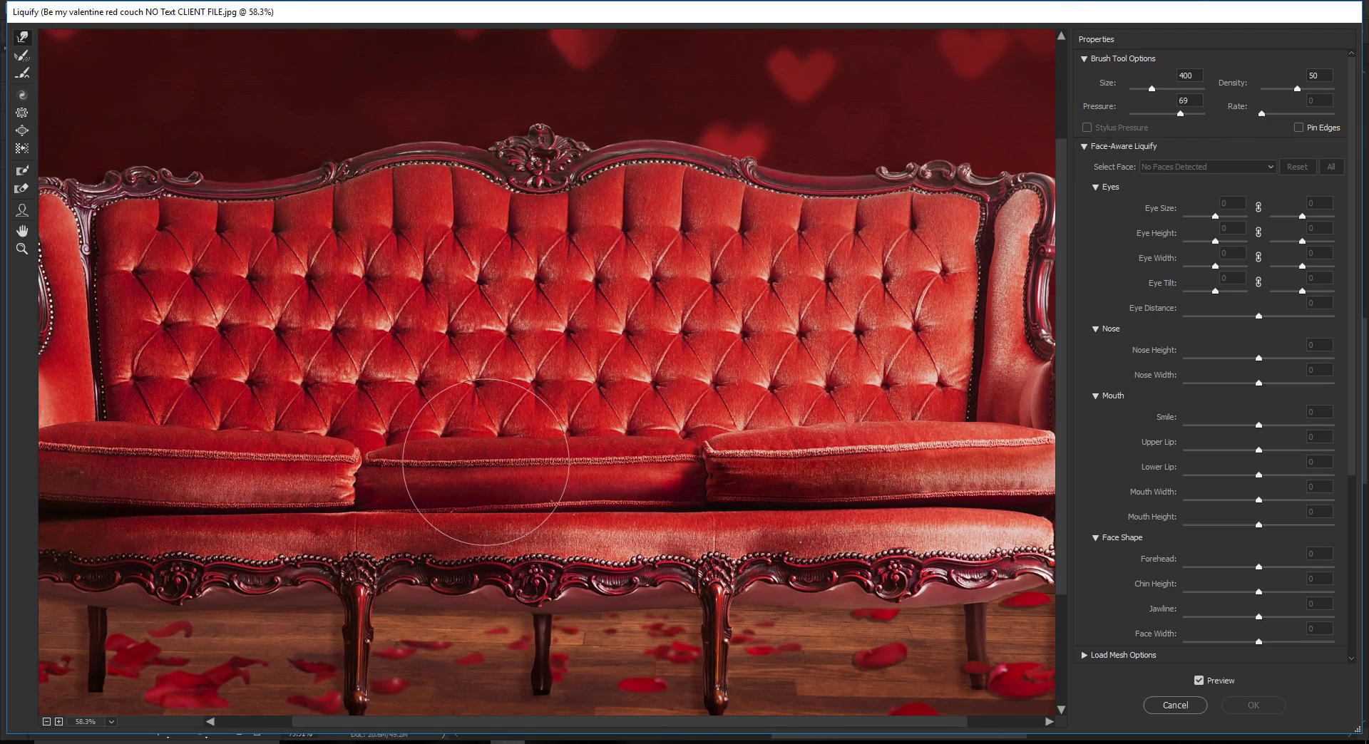
left_click_drag(485, 465, 618, 466)
key("bracketleft")
key("bracketleft")
key("bracketleft")
key("bracketleft")
mouse_move(466, 467)
left_mouse_down()
mouse_move(611, 472)
mouse_move(429, 464)
mouse_move(422, 477)
mouse_move(485, 471)
mouse_move(484, 484)
mouse_move(551, 467)
mouse_move(575, 476)
mouse_move(480, 473)
mouse_move(634, 518)
left_mouse_up()
key("bracketleft")
key("bracketleft")
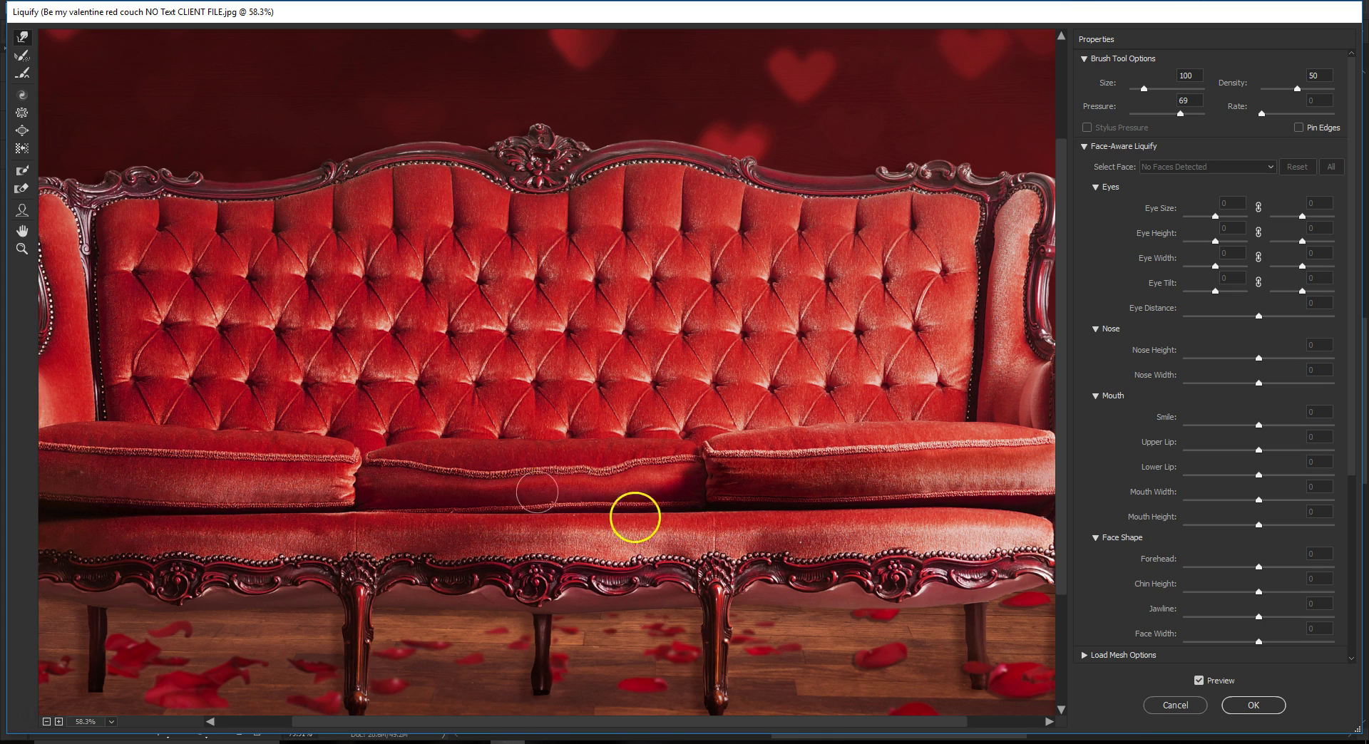
left_click(1274, 702)
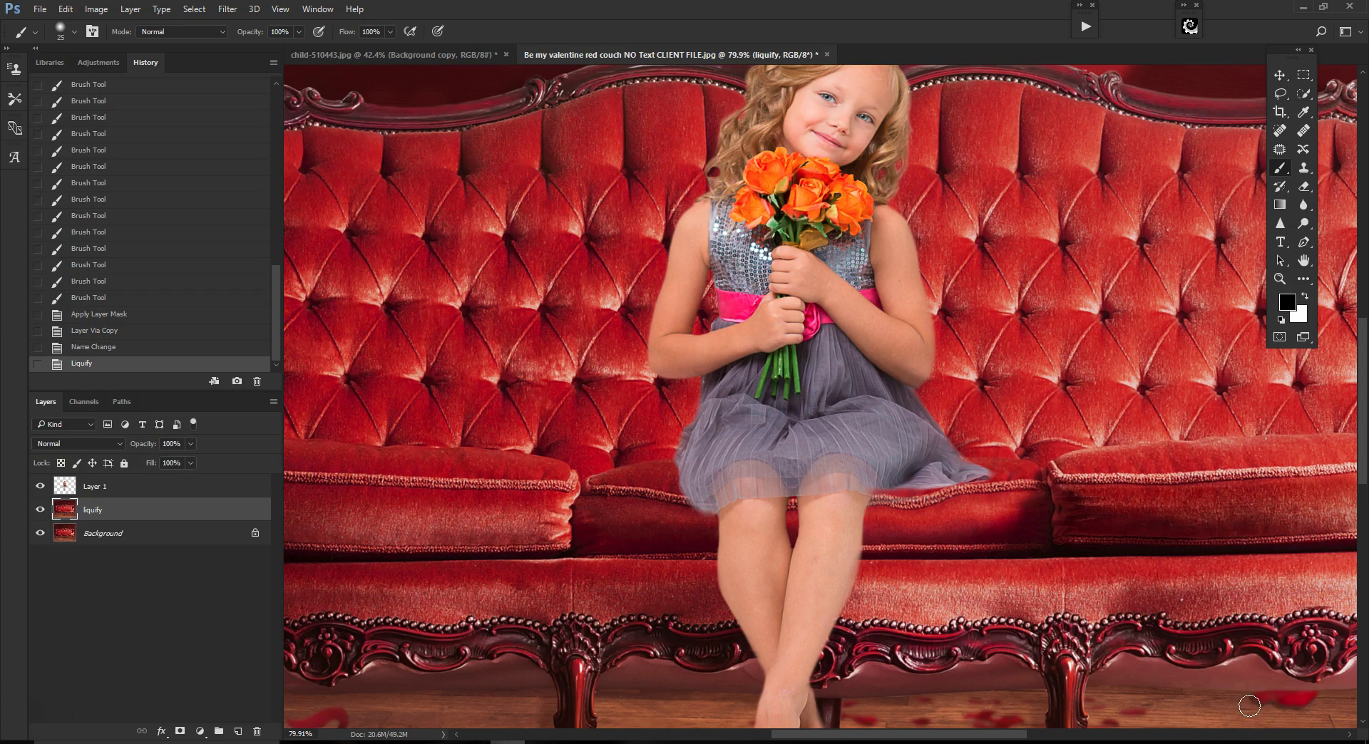
Compare the cushion beneath the girl with and without the liquify layer, close up and zoomed out.
scroll(823, 560, "up", 3)
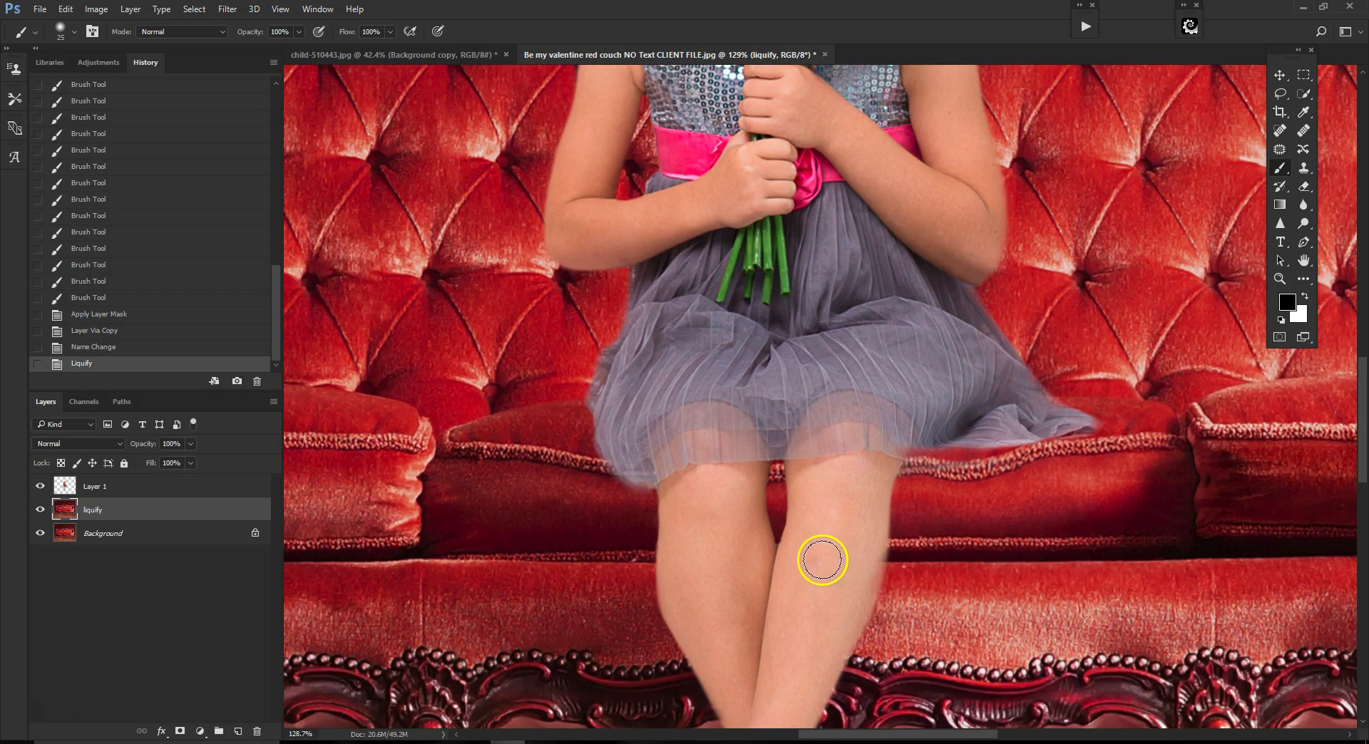
scroll(823, 560, "up", 1)
scroll(822, 559, "down", 2)
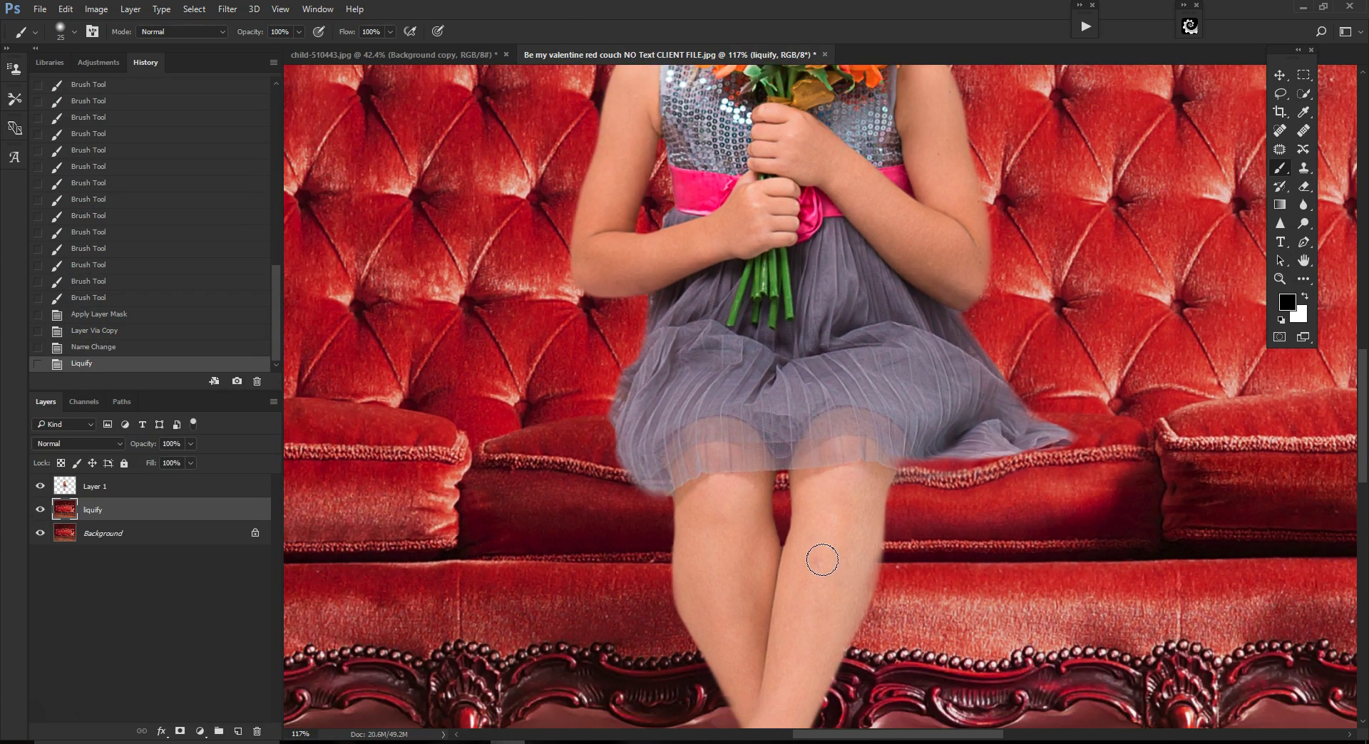
left_click(40, 510)
left_click(40, 511)
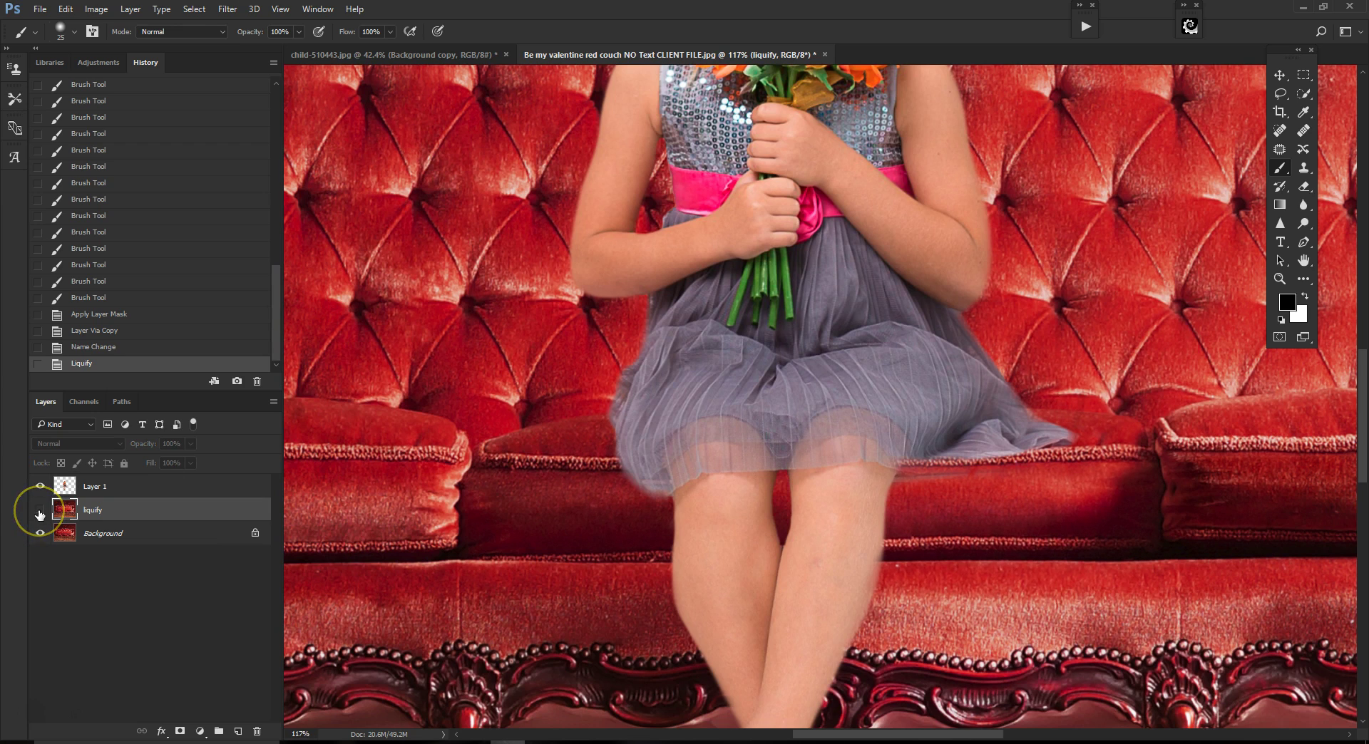
left_click(39, 510)
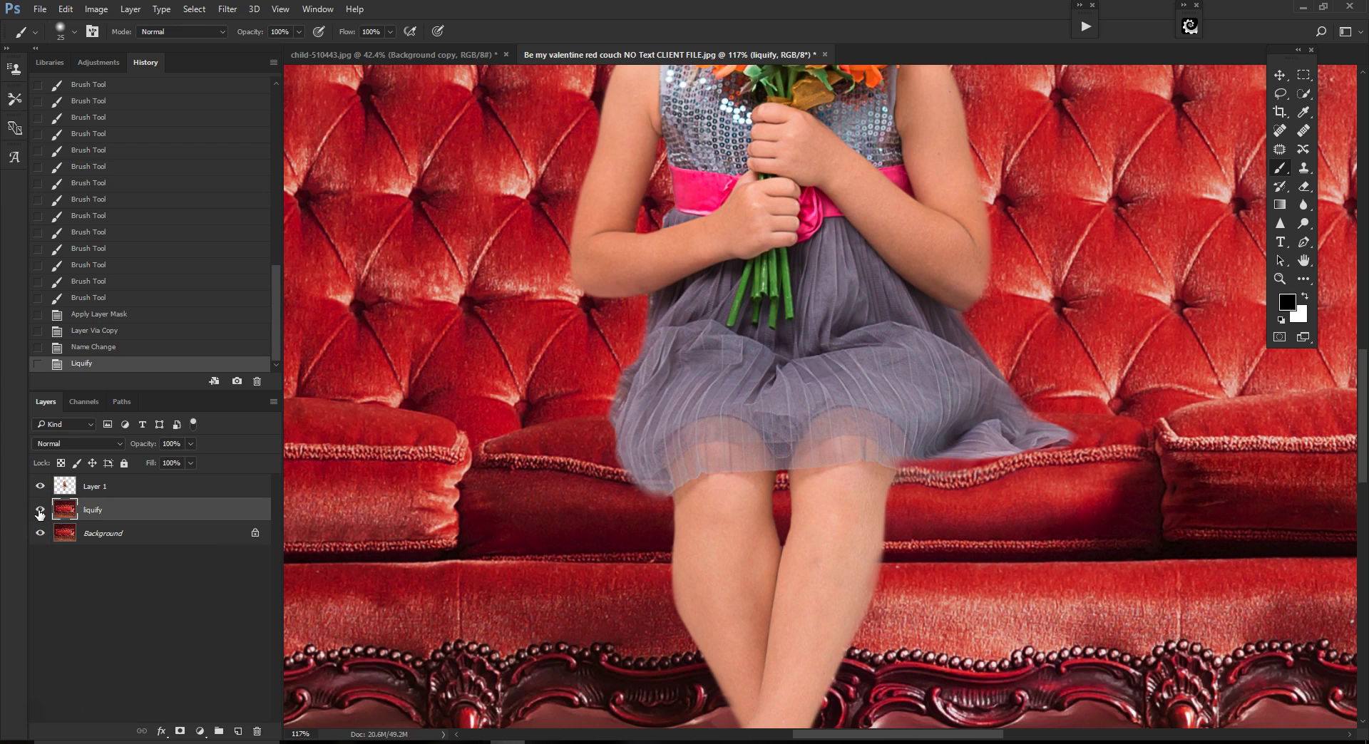
scroll(626, 482, "down", 5)
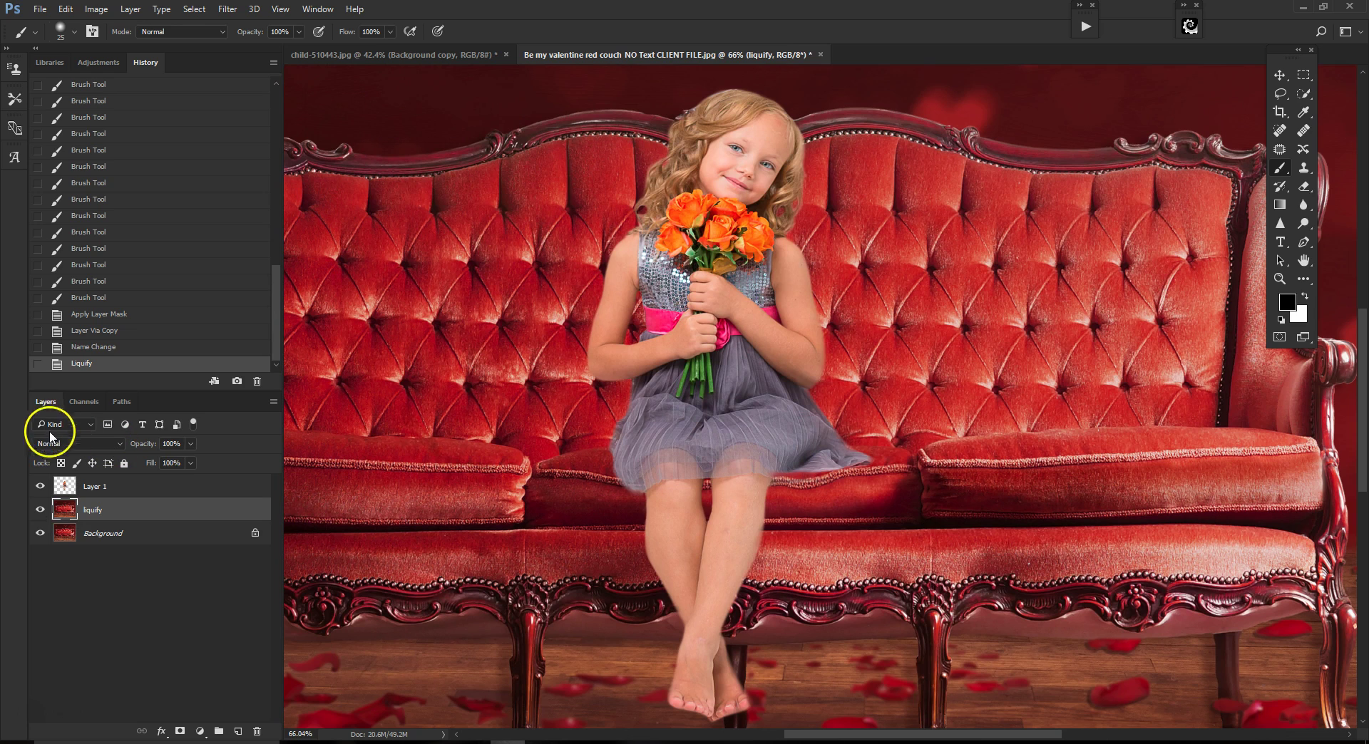
left_click(40, 510)
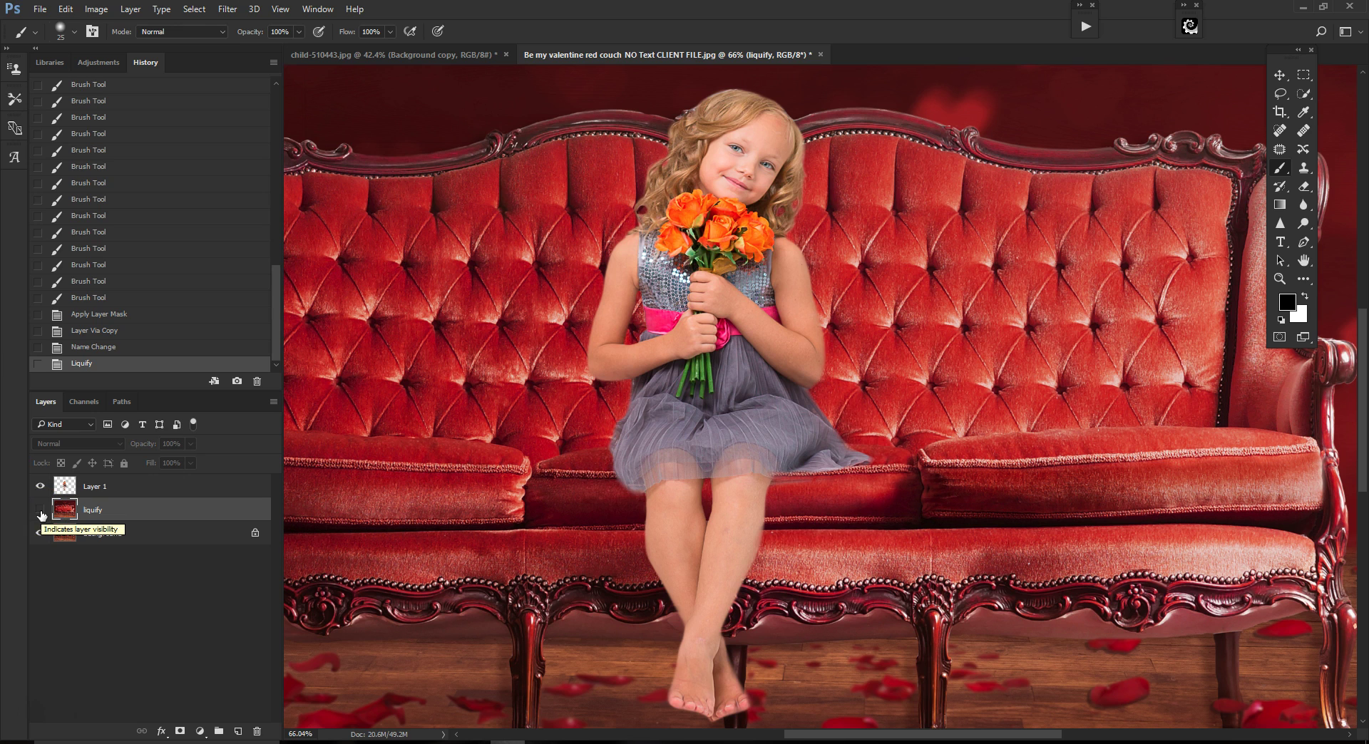
left_click(40, 511)
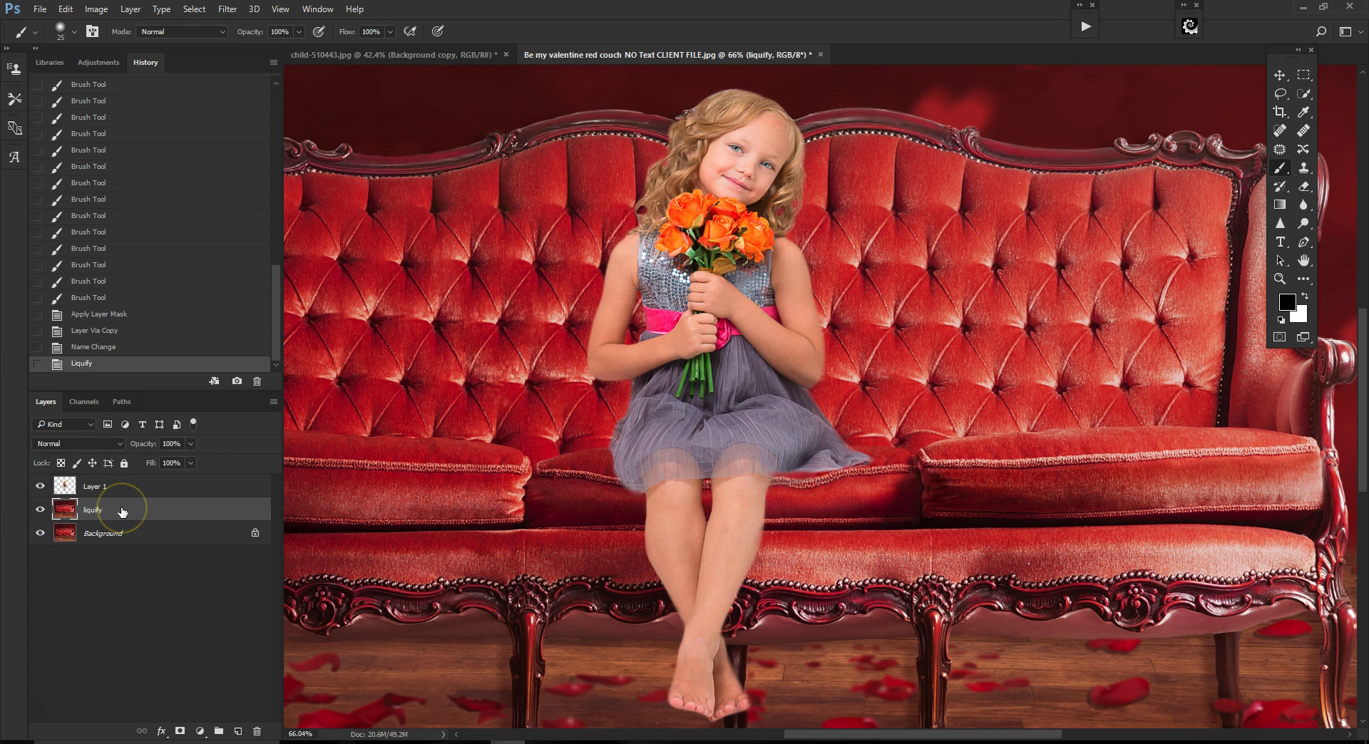
Run Liquify again with a brush size of 175, adjust the middle cushion's front piping, and apply the result.
left_click(223, 10)
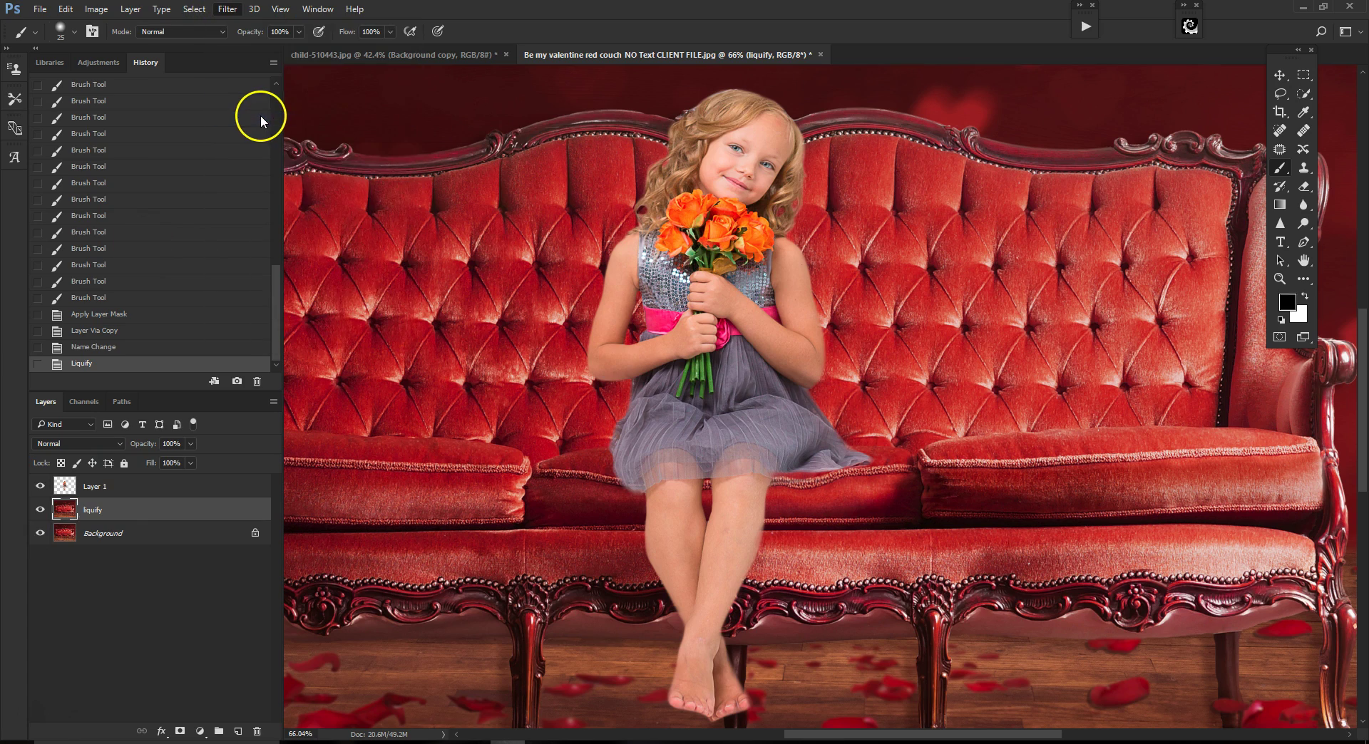
key("ctrl+shift+x")
scroll(558, 452, "up", 6)
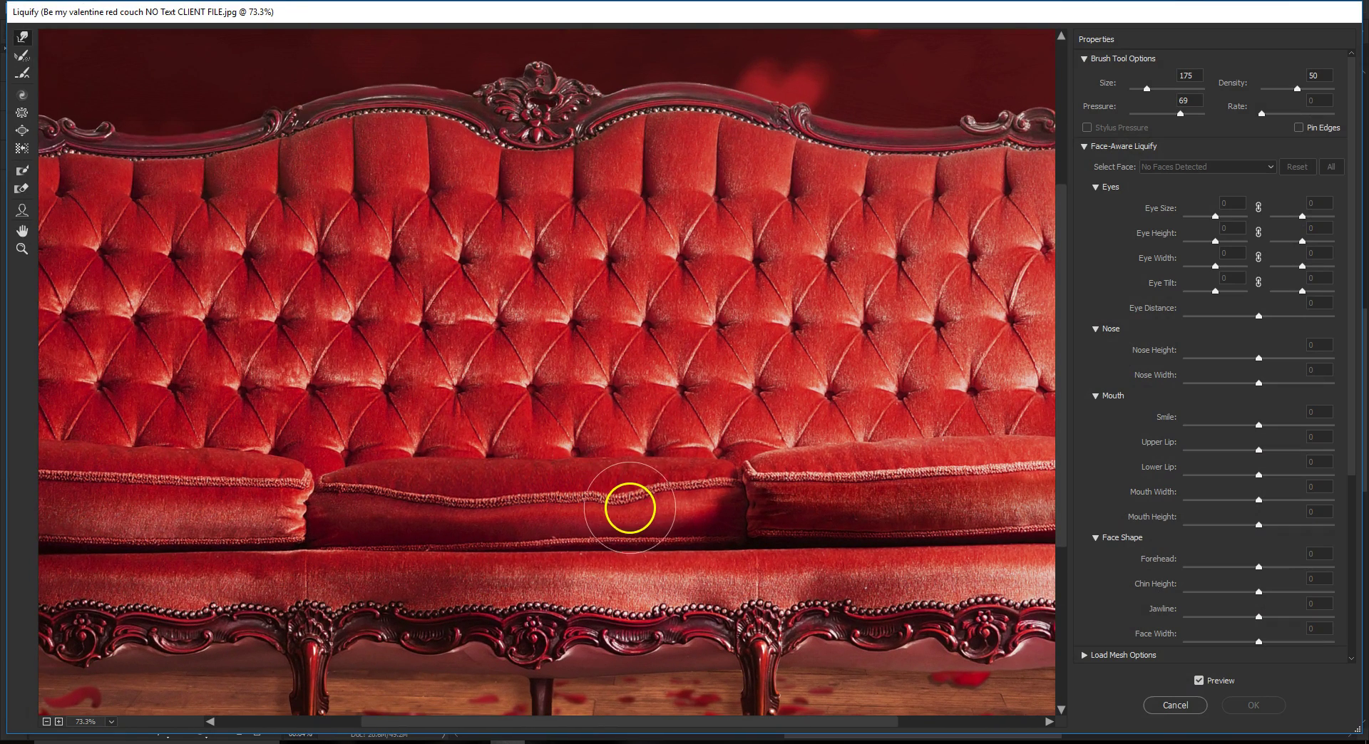
key("bracketright")
key("bracketright")
key("bracketright")
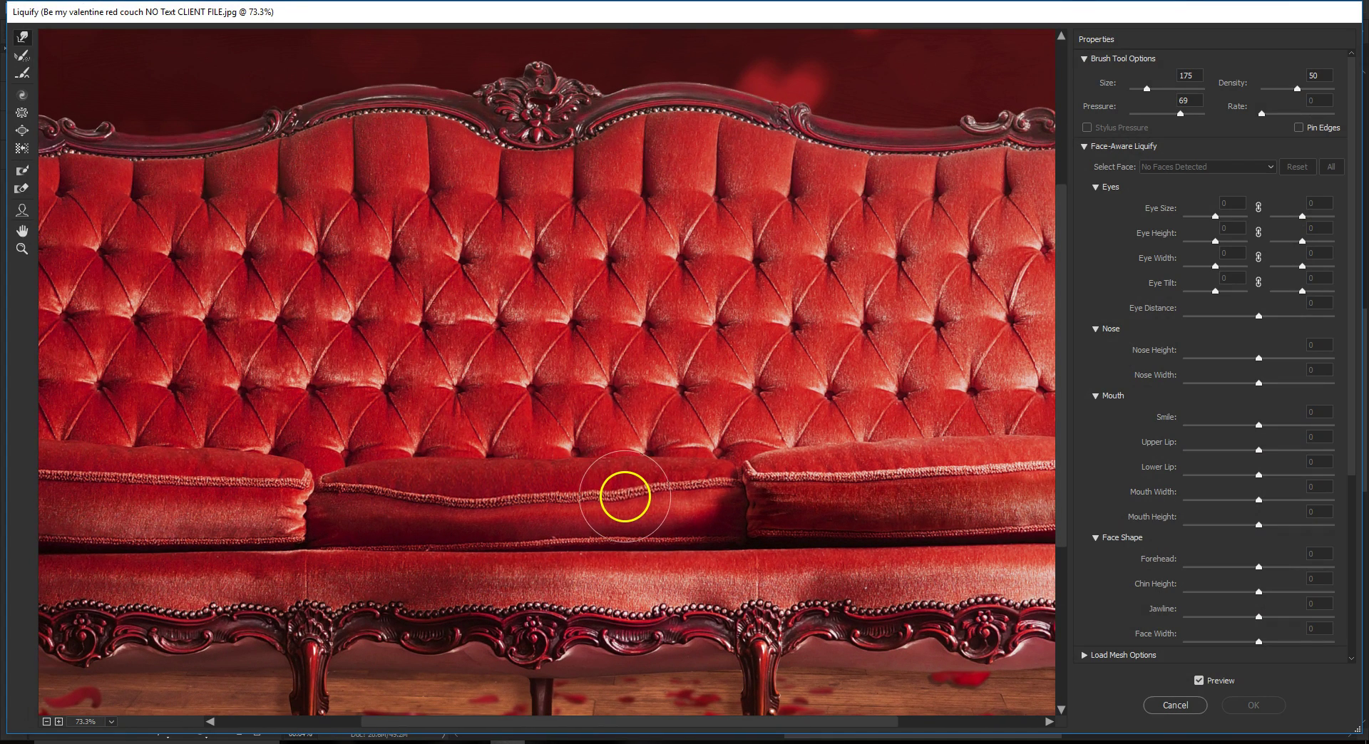
left_click_drag(625, 498, 579, 499)
left_click(1251, 705)
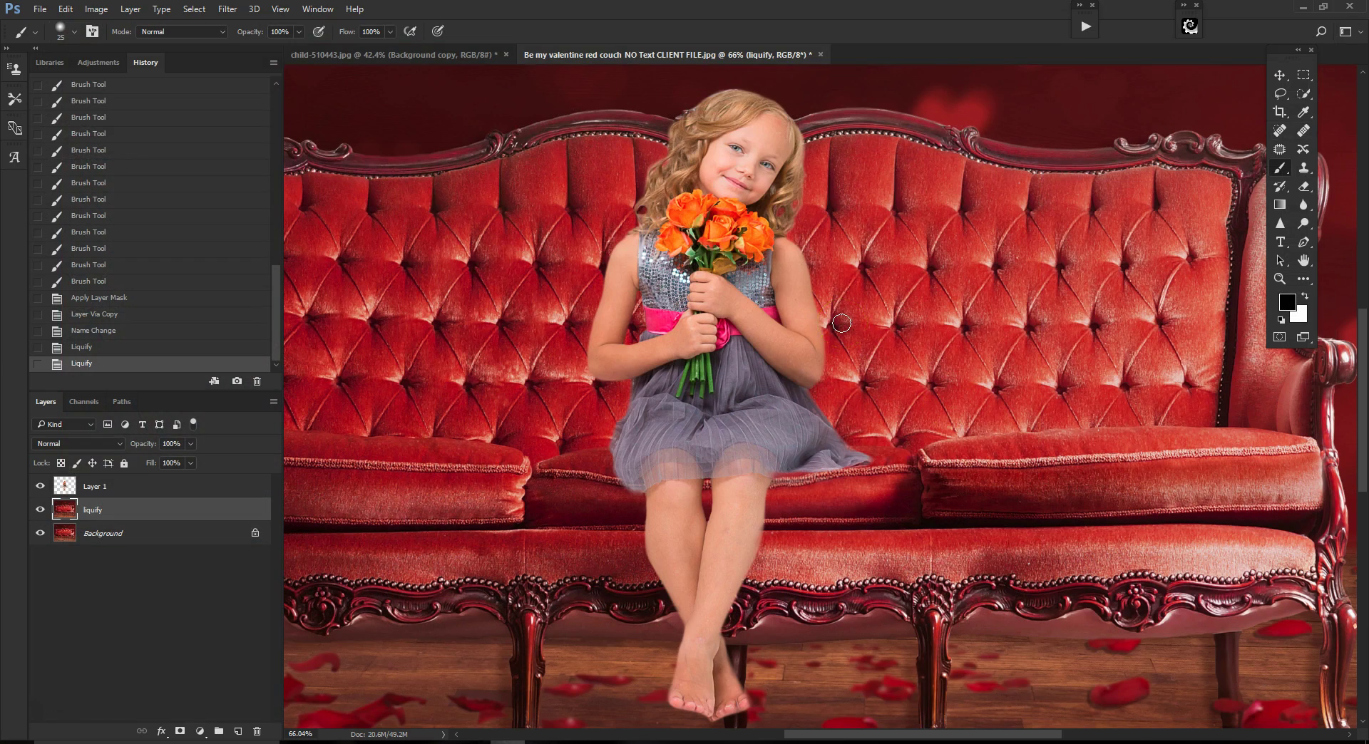
Refine the dip in the middle cushion's piping in another Liquify pass with a larger warp brush, and apply it.
scroll(734, 353, "down", 1)
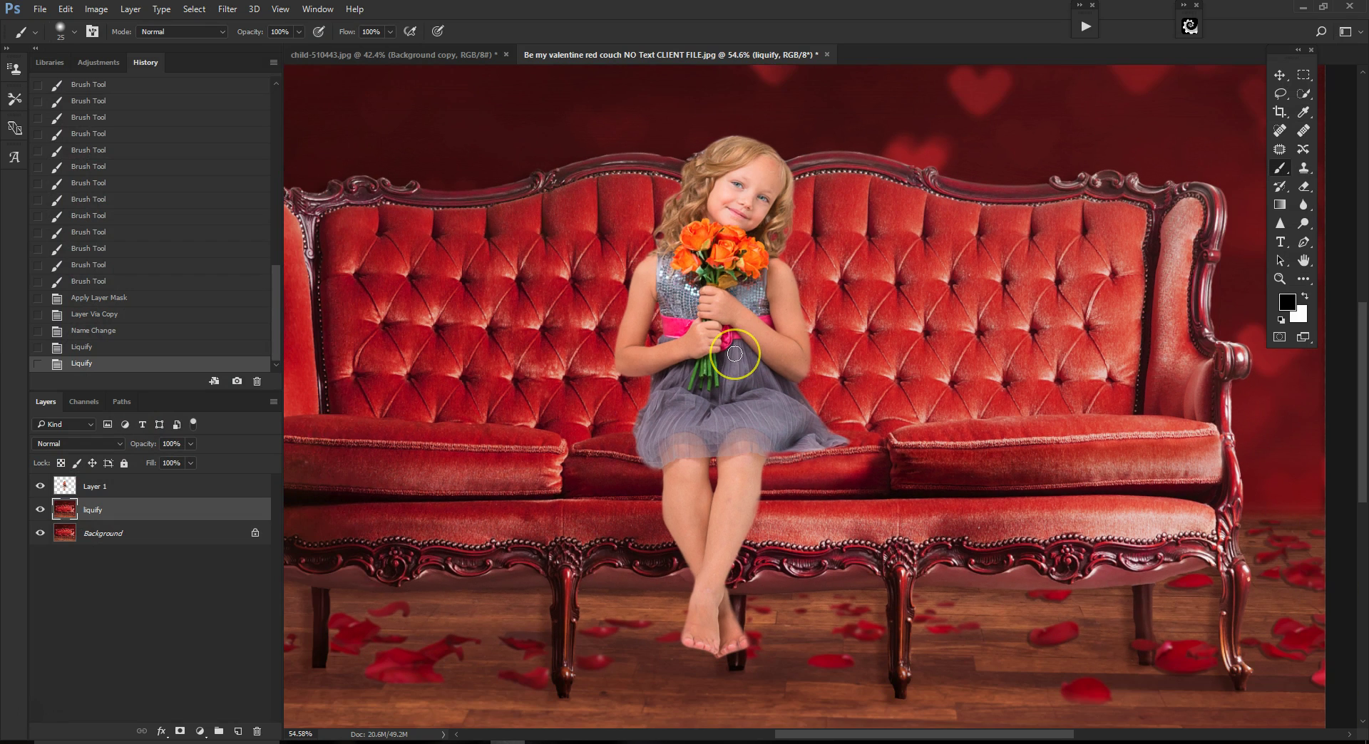
scroll(734, 353, "down", 1)
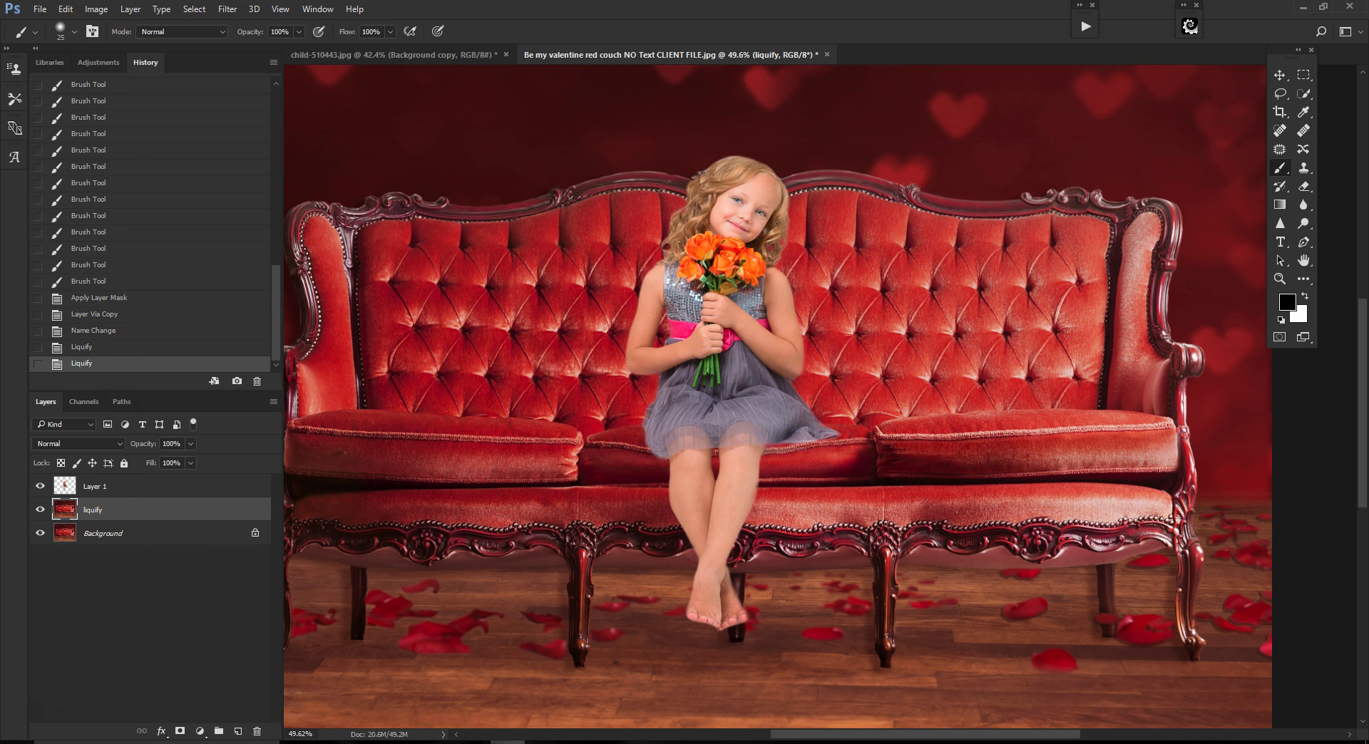
left_click(229, 10)
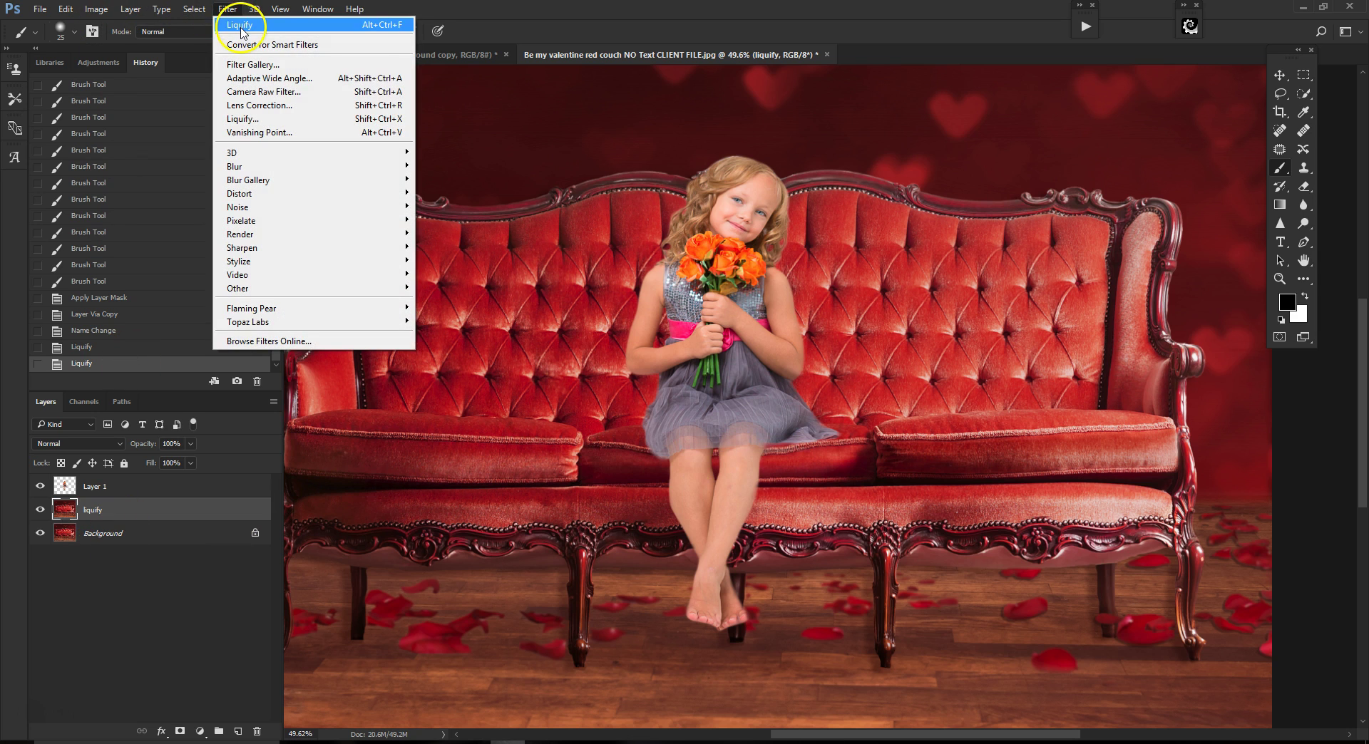
mouse_move(200, 11)
left_click(259, 116)
scroll(583, 459, "up", 4)
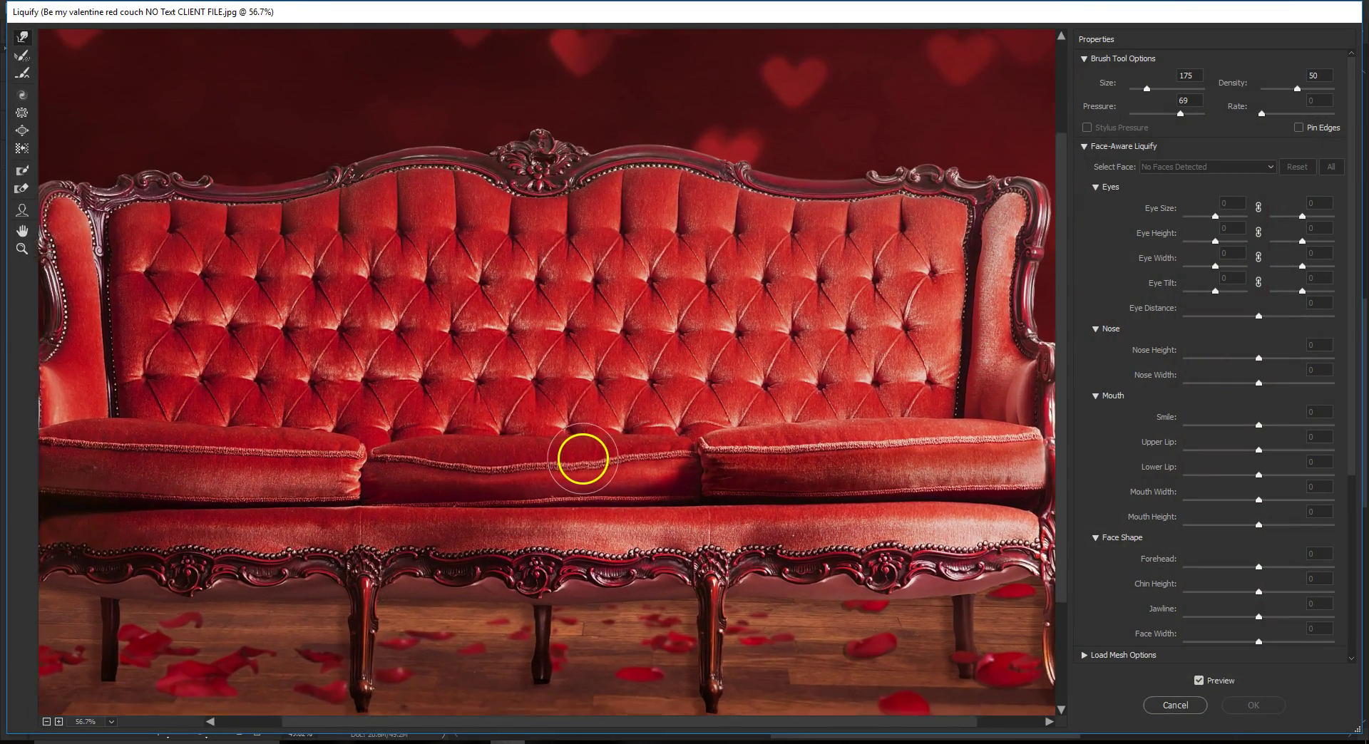
scroll(583, 458, "up", 1)
key("bracketright")
key("bracketright")
key("bracketright")
mouse_move(585, 465)
left_mouse_down()
mouse_move(571, 455)
mouse_move(582, 471)
mouse_move(562, 467)
left_mouse_up()
left_click(1246, 703)
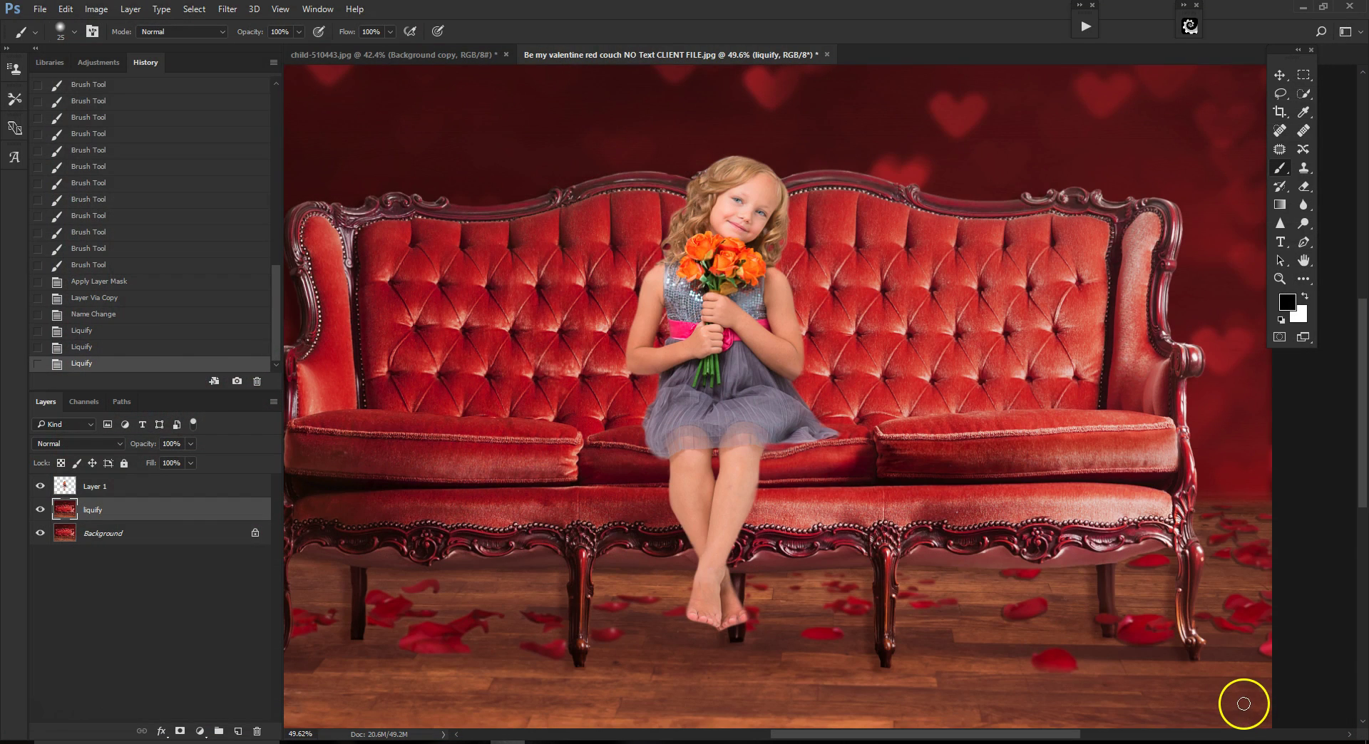
Compare the image with the liquify layer hidden and shown, and examine how the girl sits on the cushion.
left_click(40, 510)
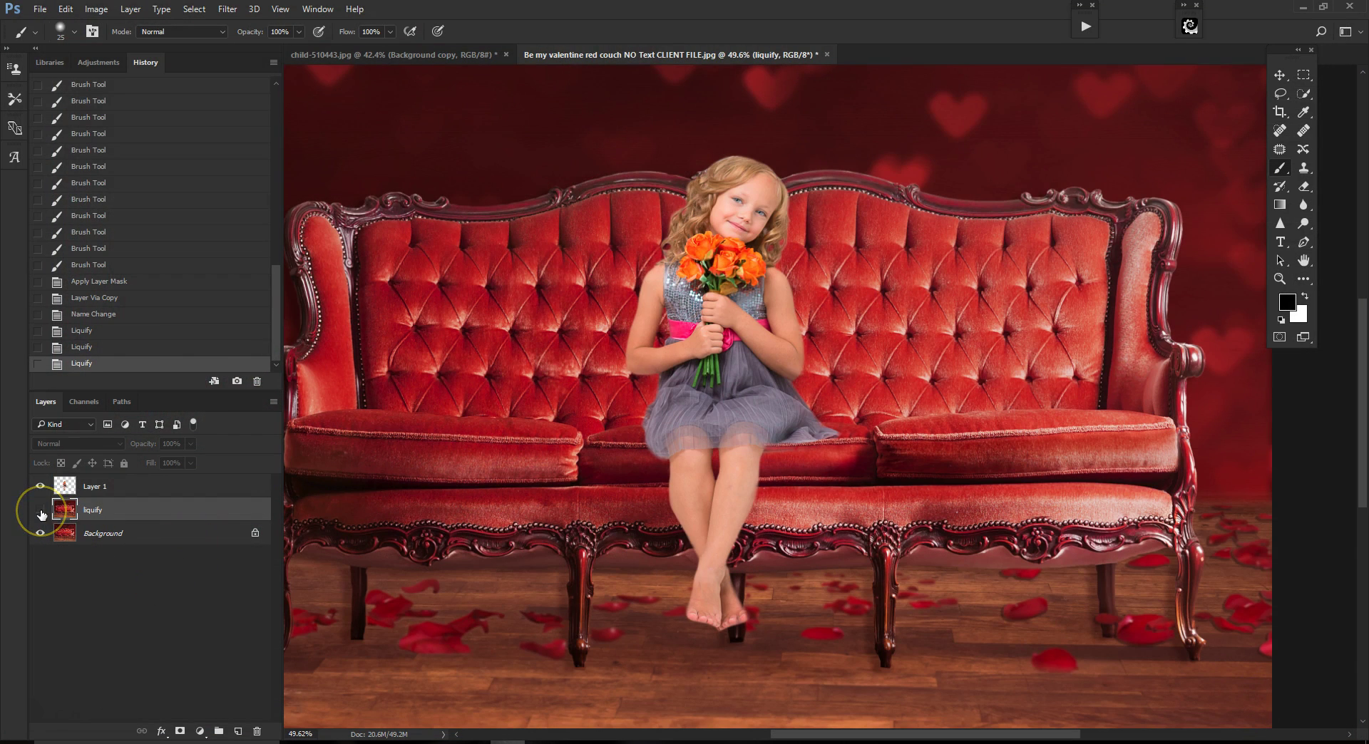
left_click(39, 510)
left_click(40, 510)
left_click(40, 510)
scroll(571, 482, "up", 3)
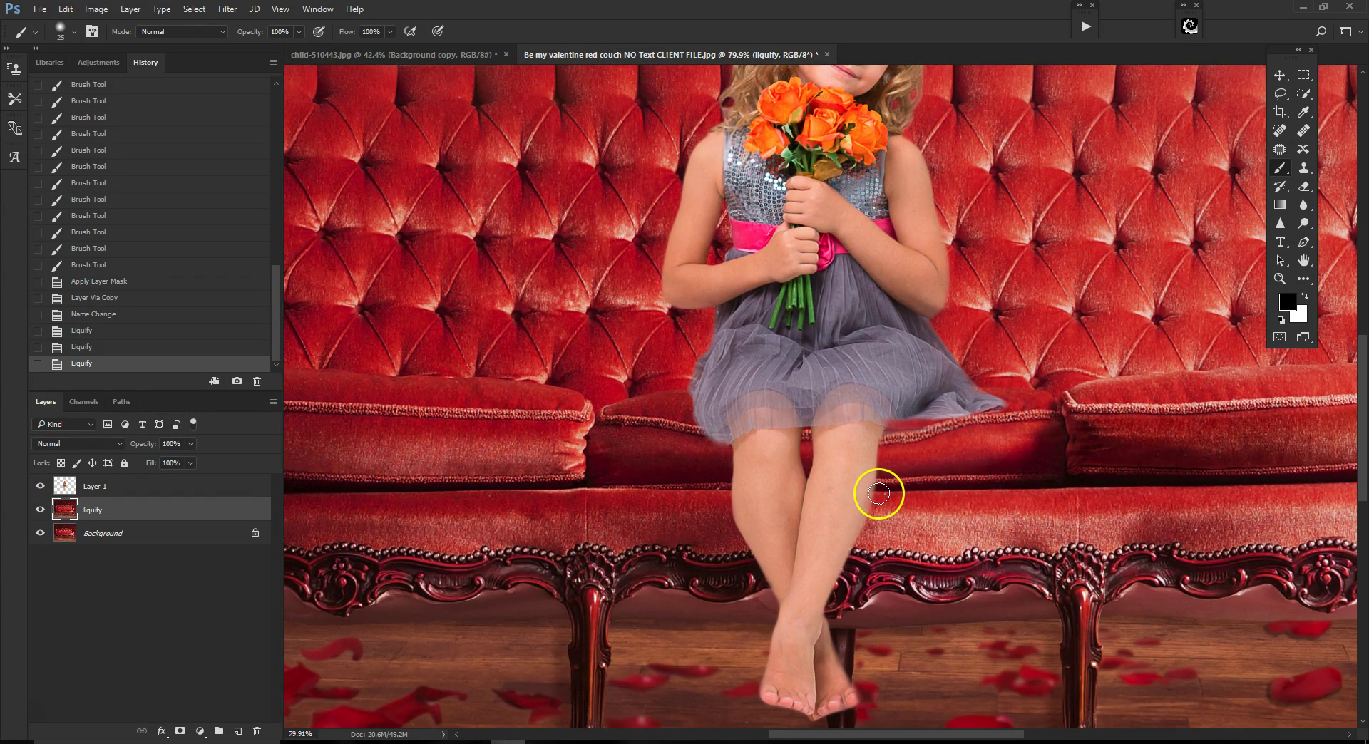
scroll(938, 494, "up", 1)
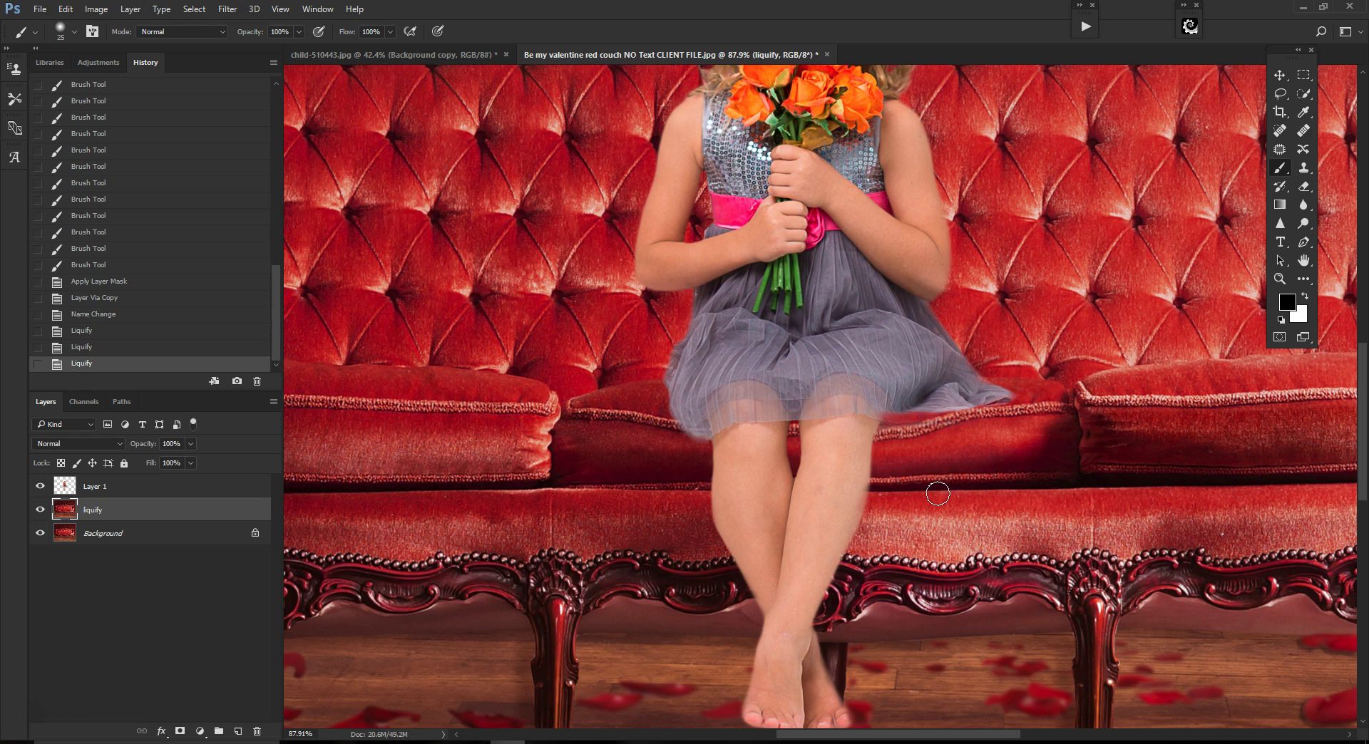
scroll(1170, 497, "down", 5)
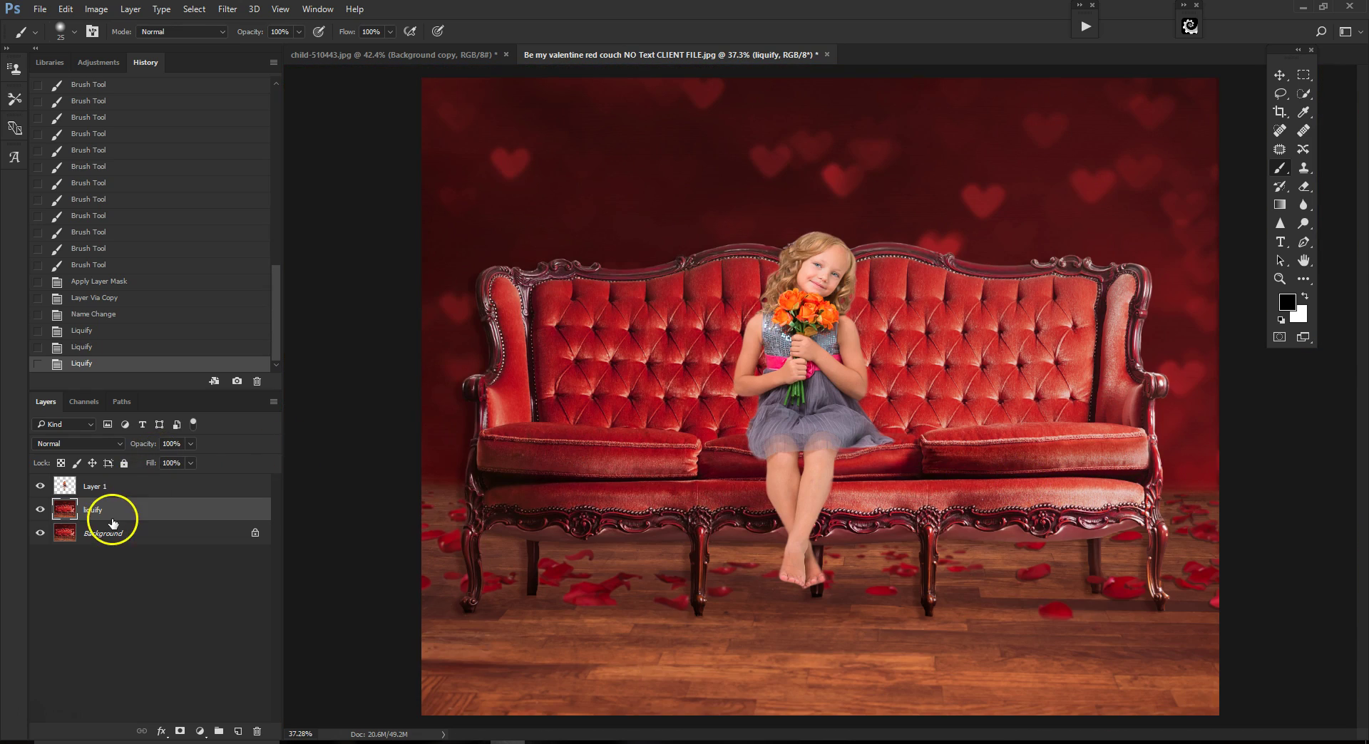
scroll(645, 438, "up", 2)
scroll(1048, 454, "up", 2)
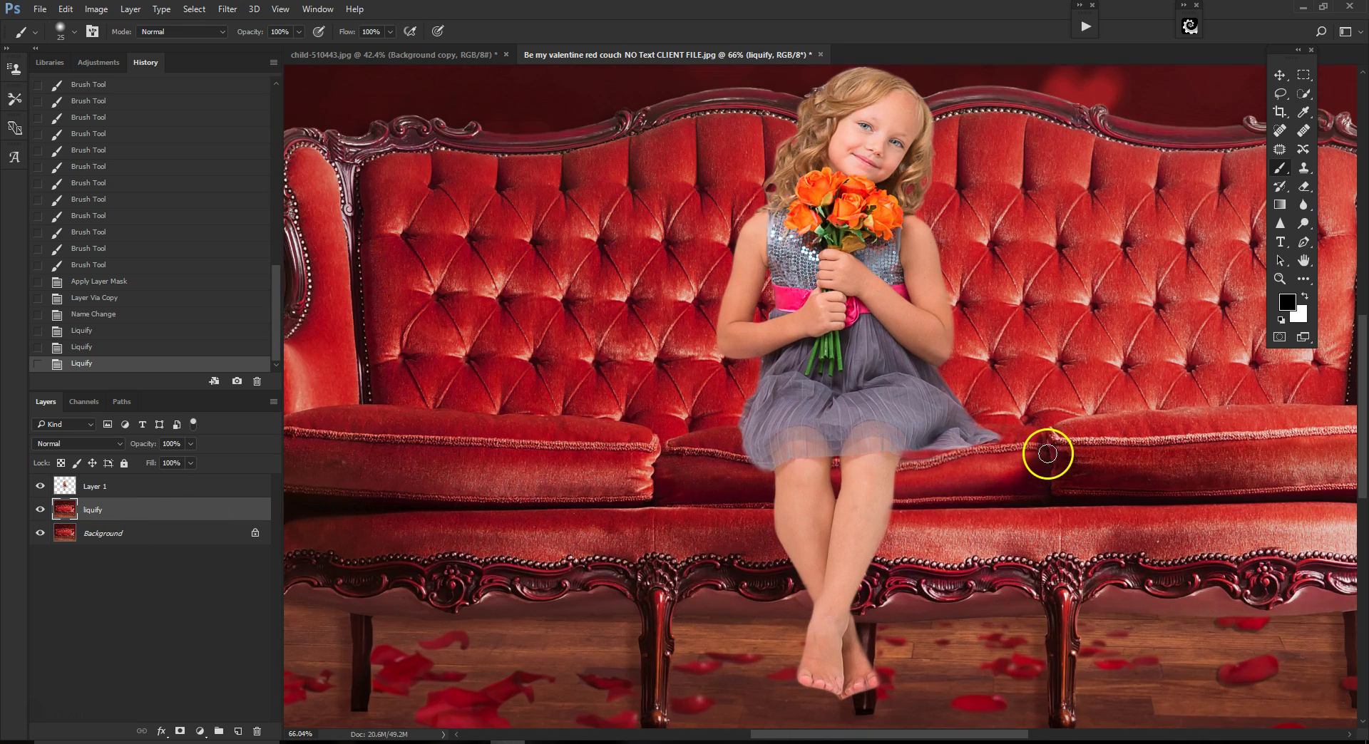
scroll(1036, 452, "down", 2)
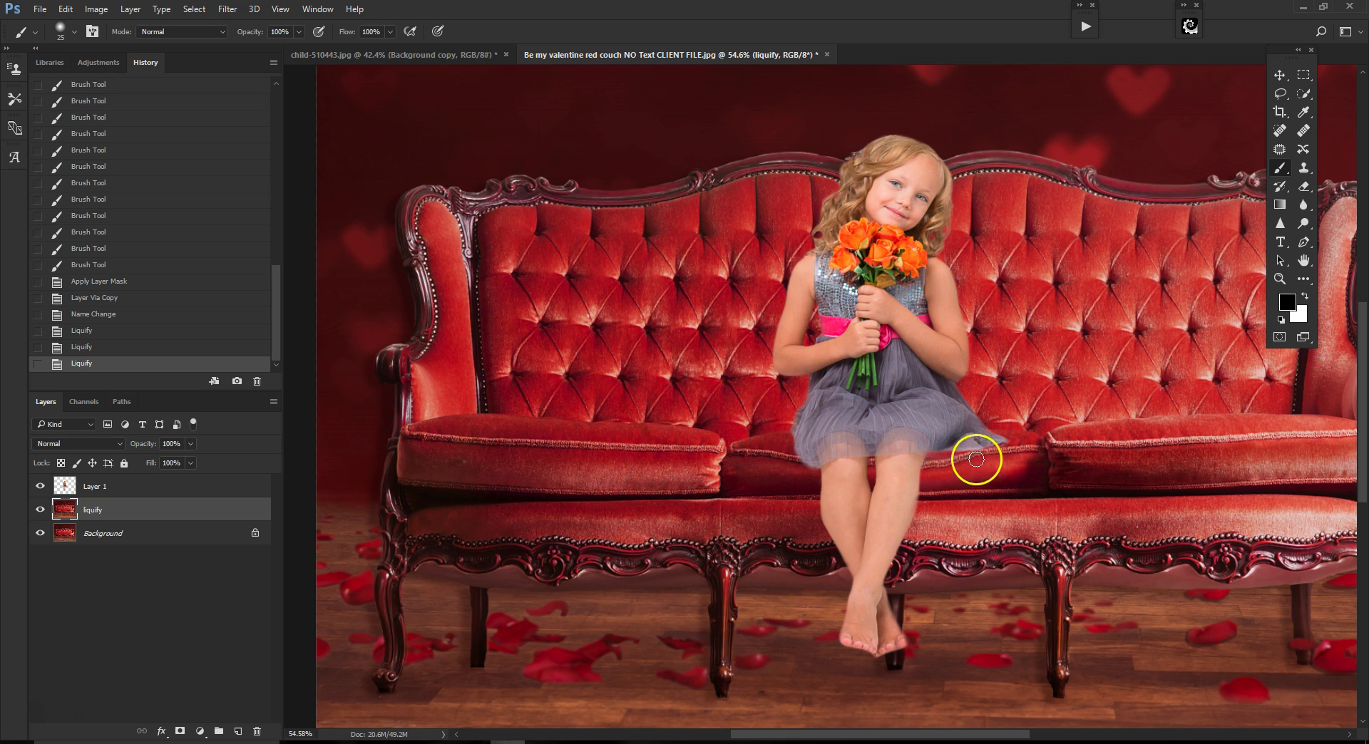
scroll(965, 459, "up", 3)
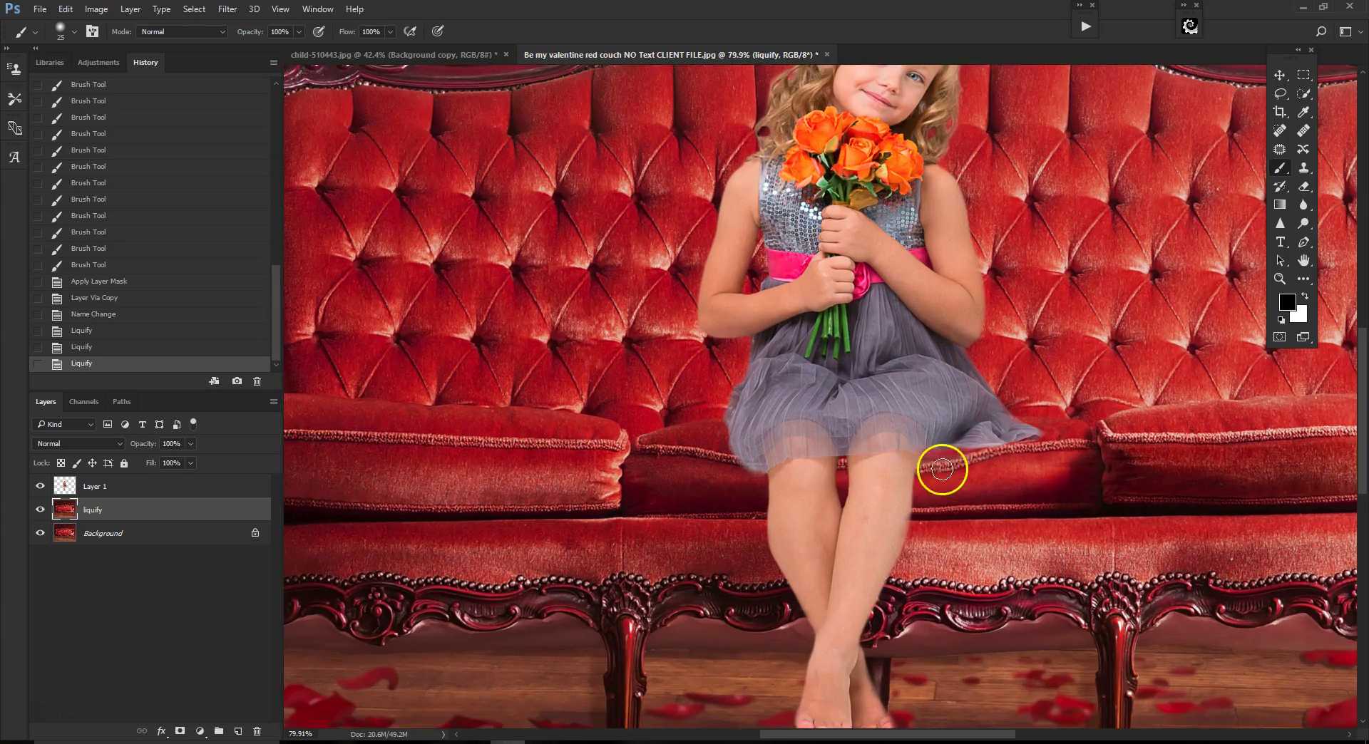
scroll(370, 454, "down", 2)
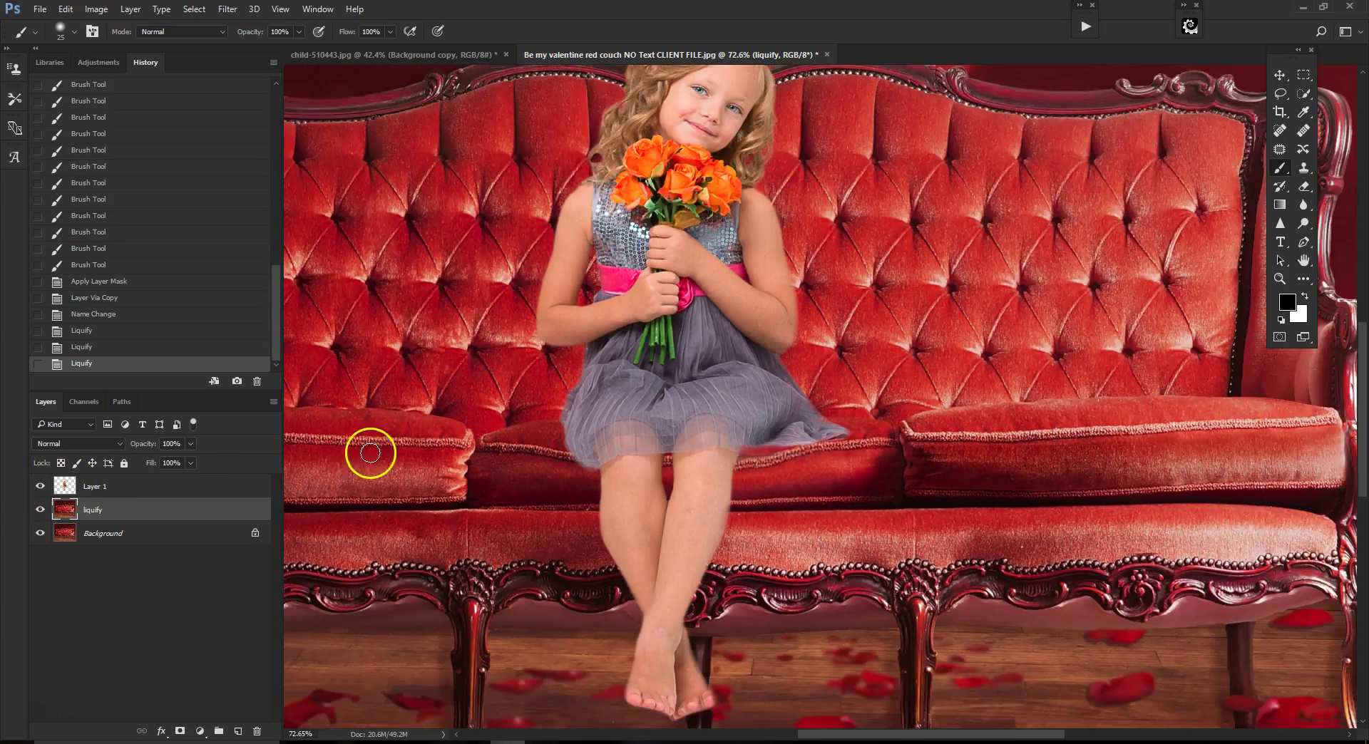
scroll(493, 450, "down", 3)
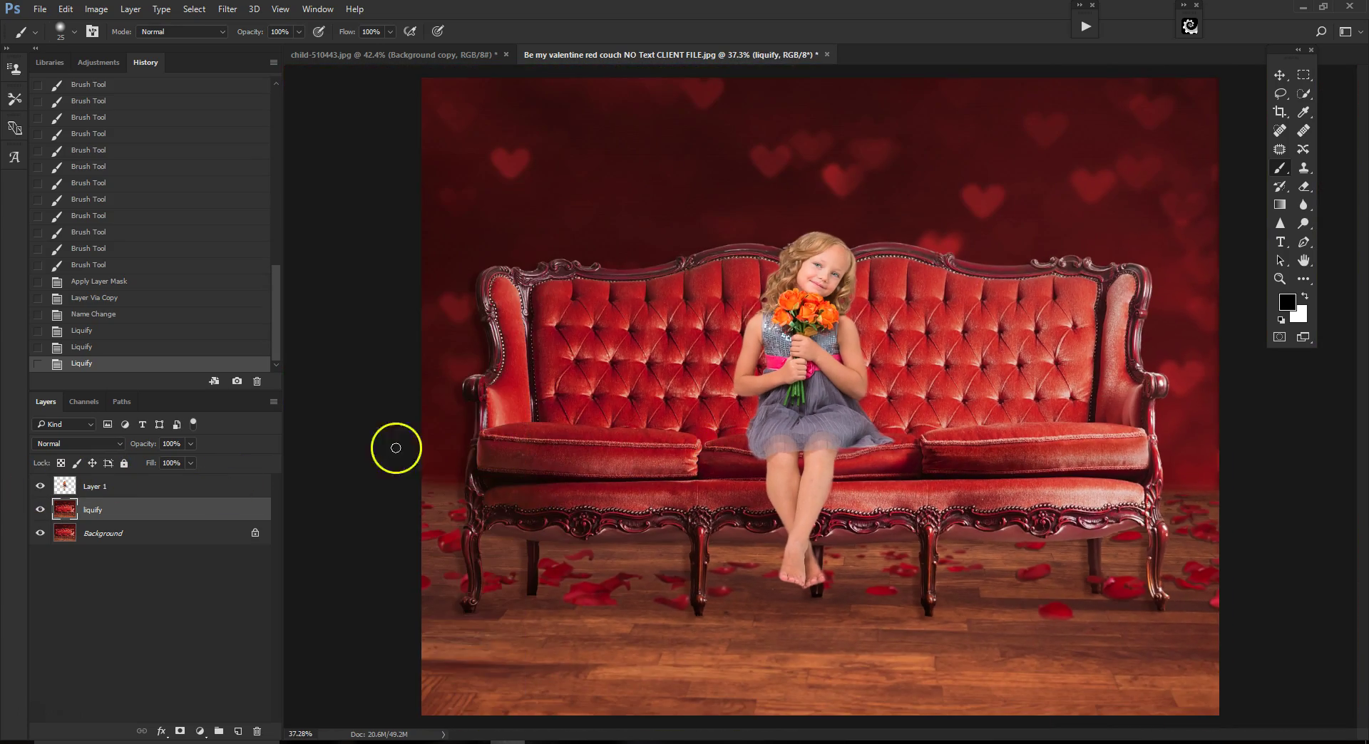
right_click(147, 516)
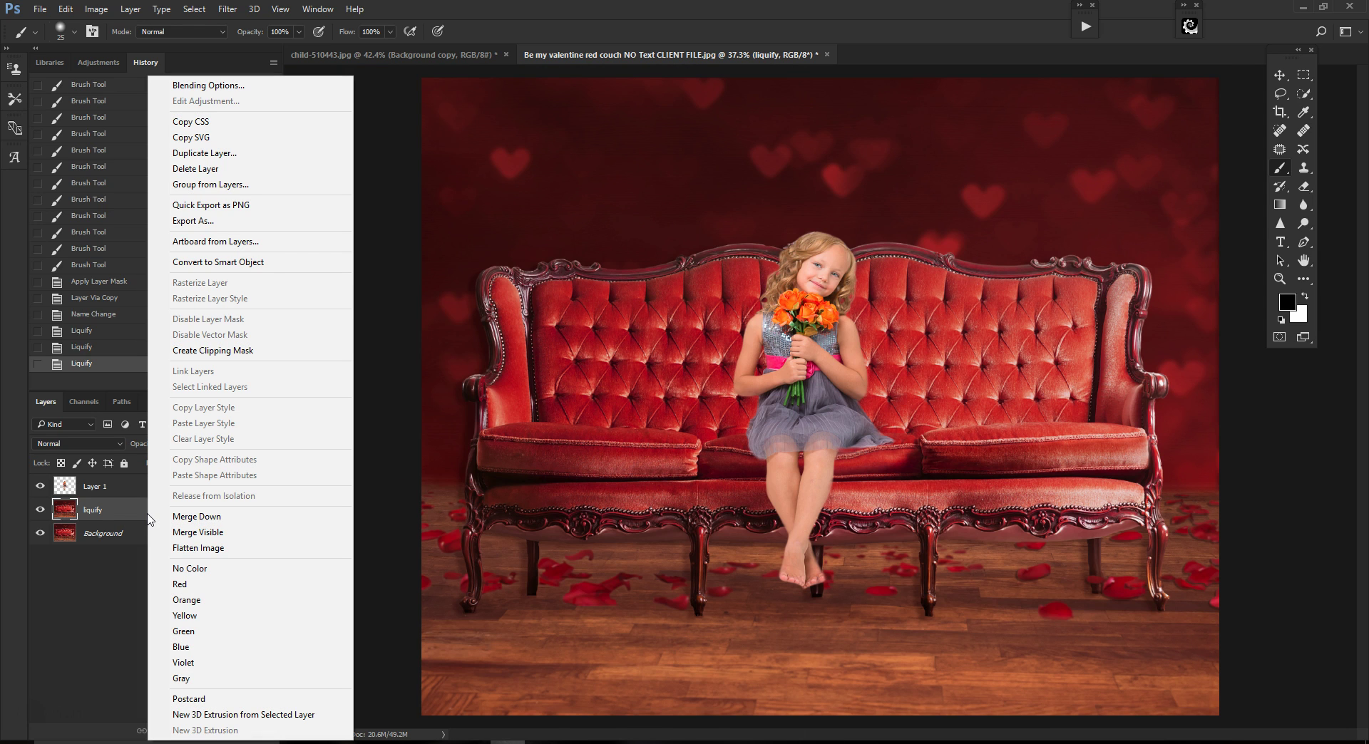
left_click(379, 189)
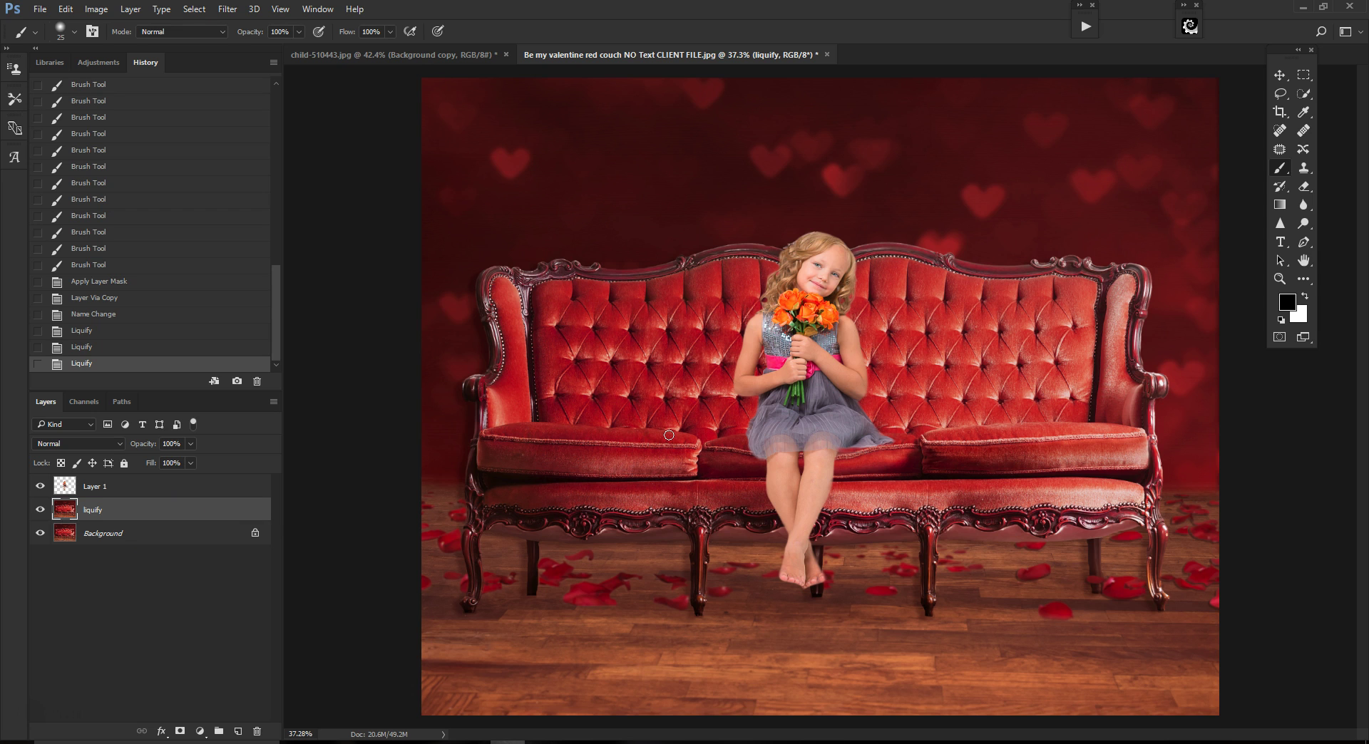
Open the girl's layer, Layer 1, in Liquify and reduce the warp brush size to 150 for work on her hair.
scroll(749, 433, "up", 3)
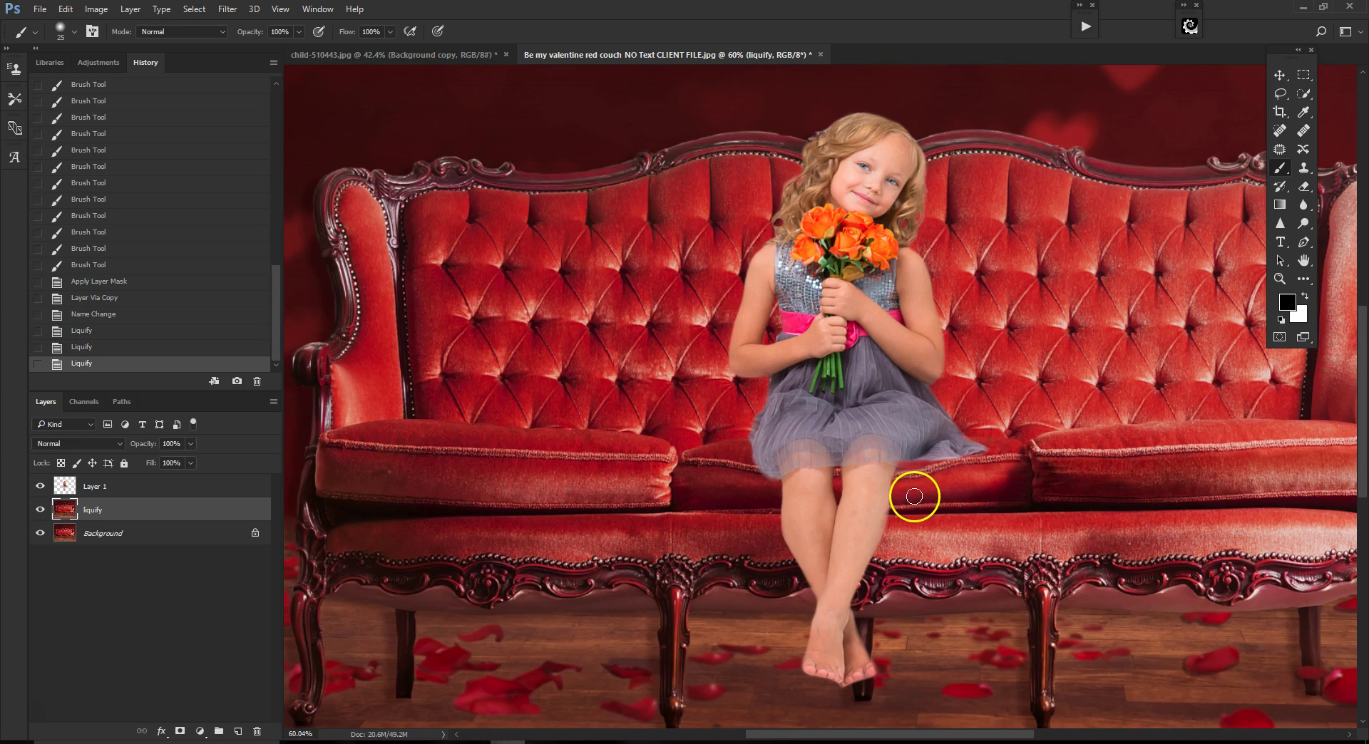
scroll(970, 416, "up", 2)
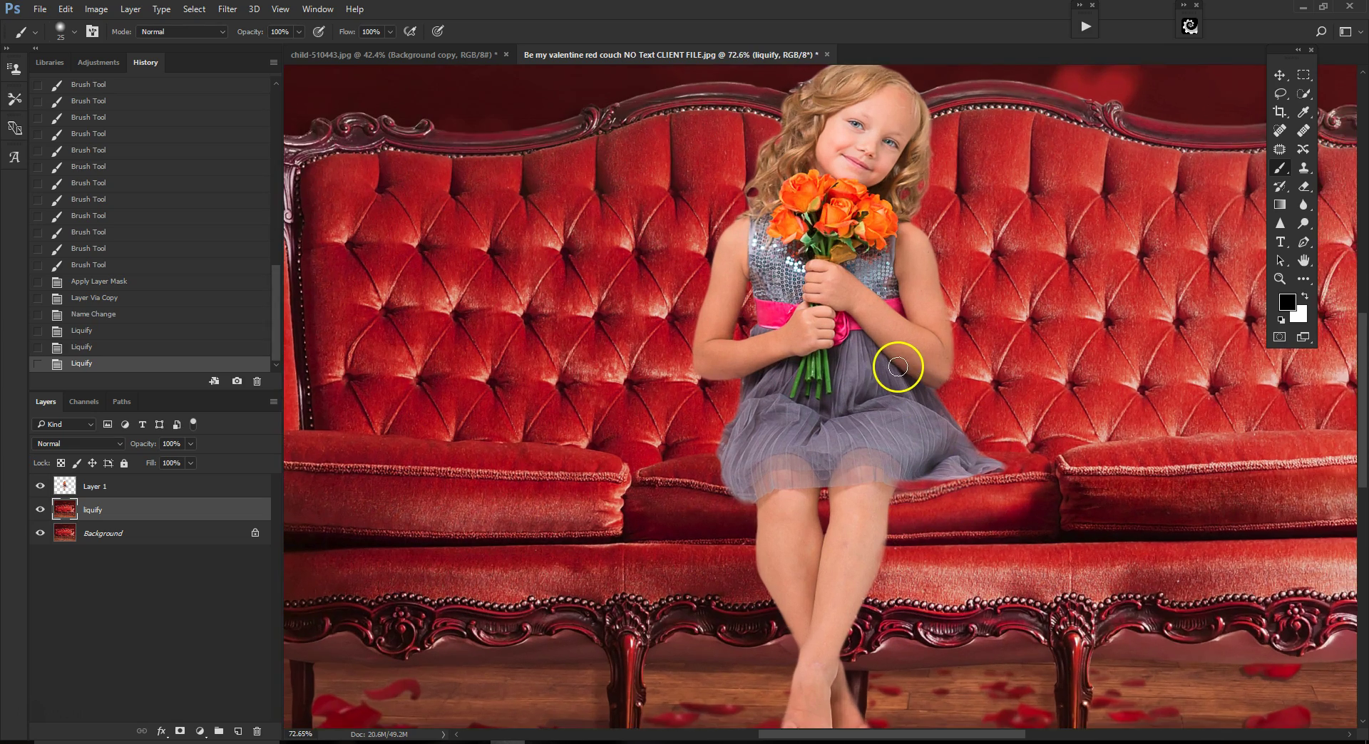
left_click_drag(1362, 419, 1360, 355)
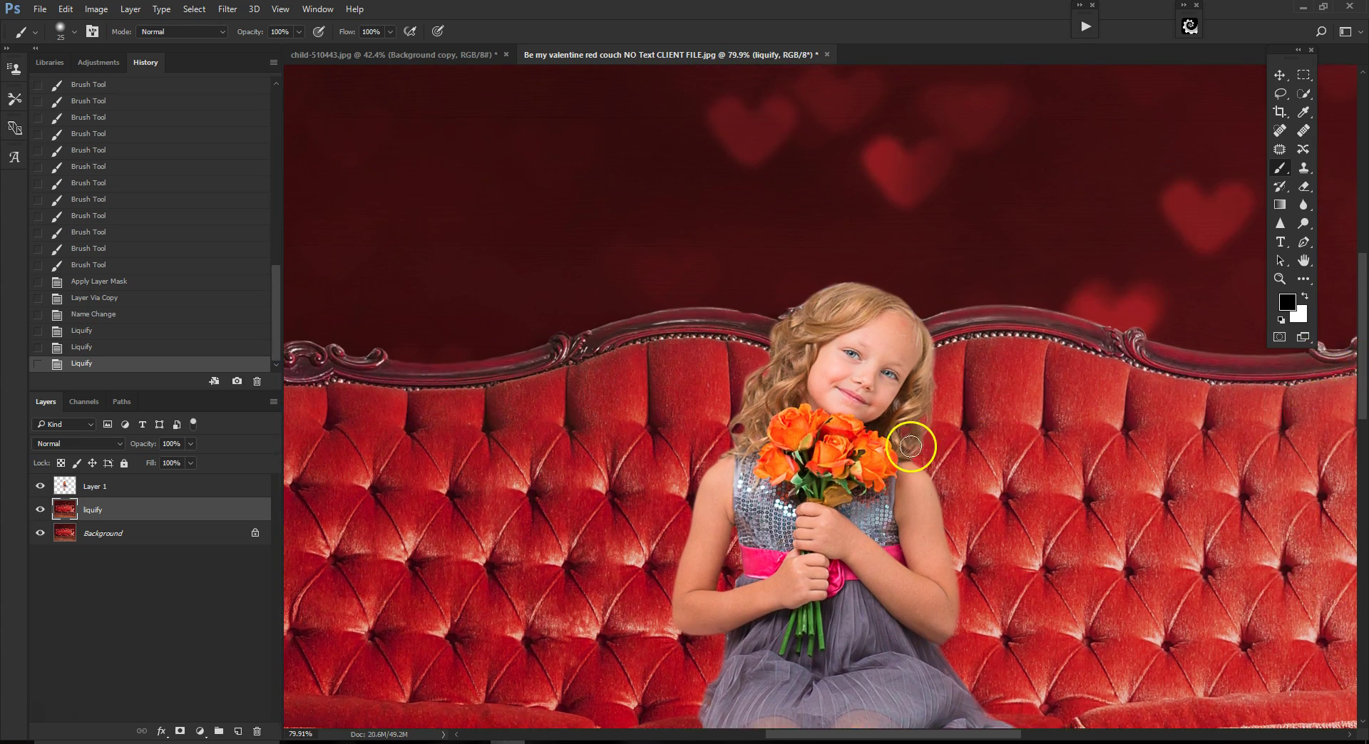
scroll(906, 435, "up", 7)
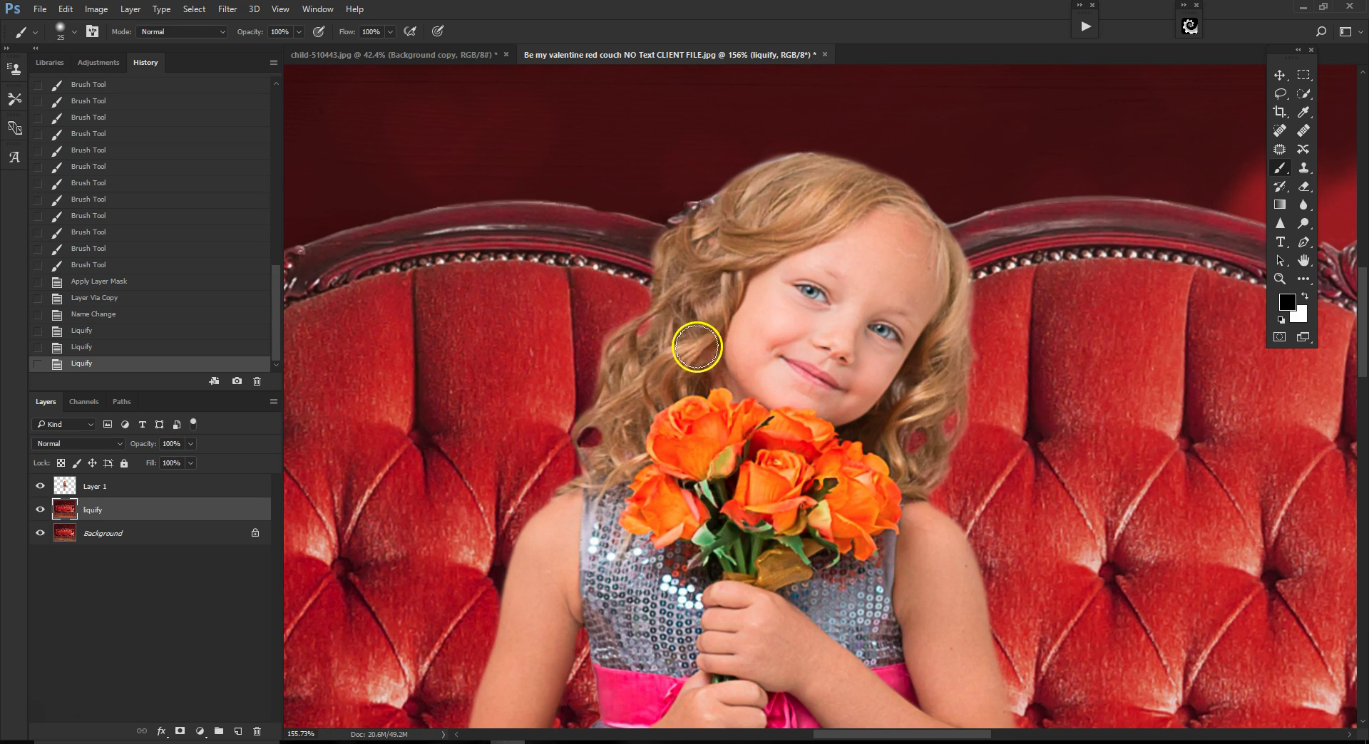
left_click(71, 483)
left_click(228, 9)
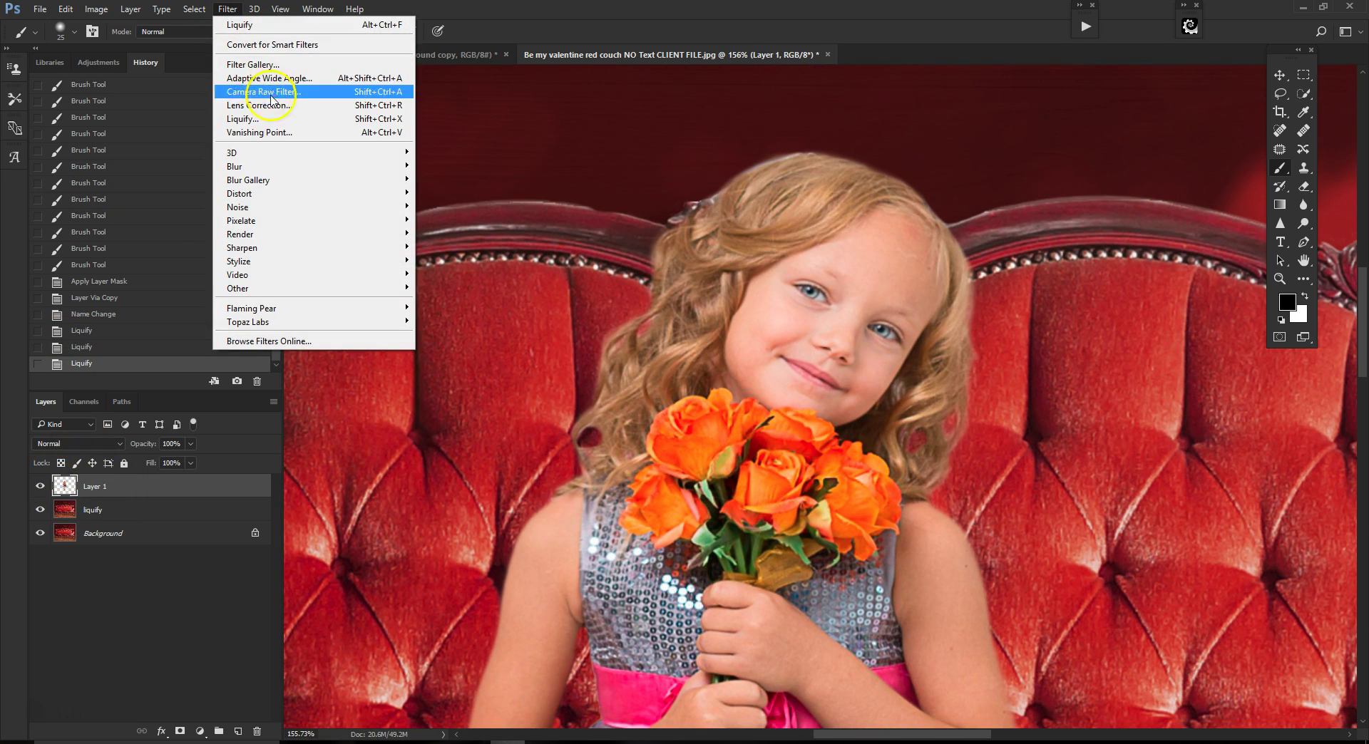
left_click(269, 118)
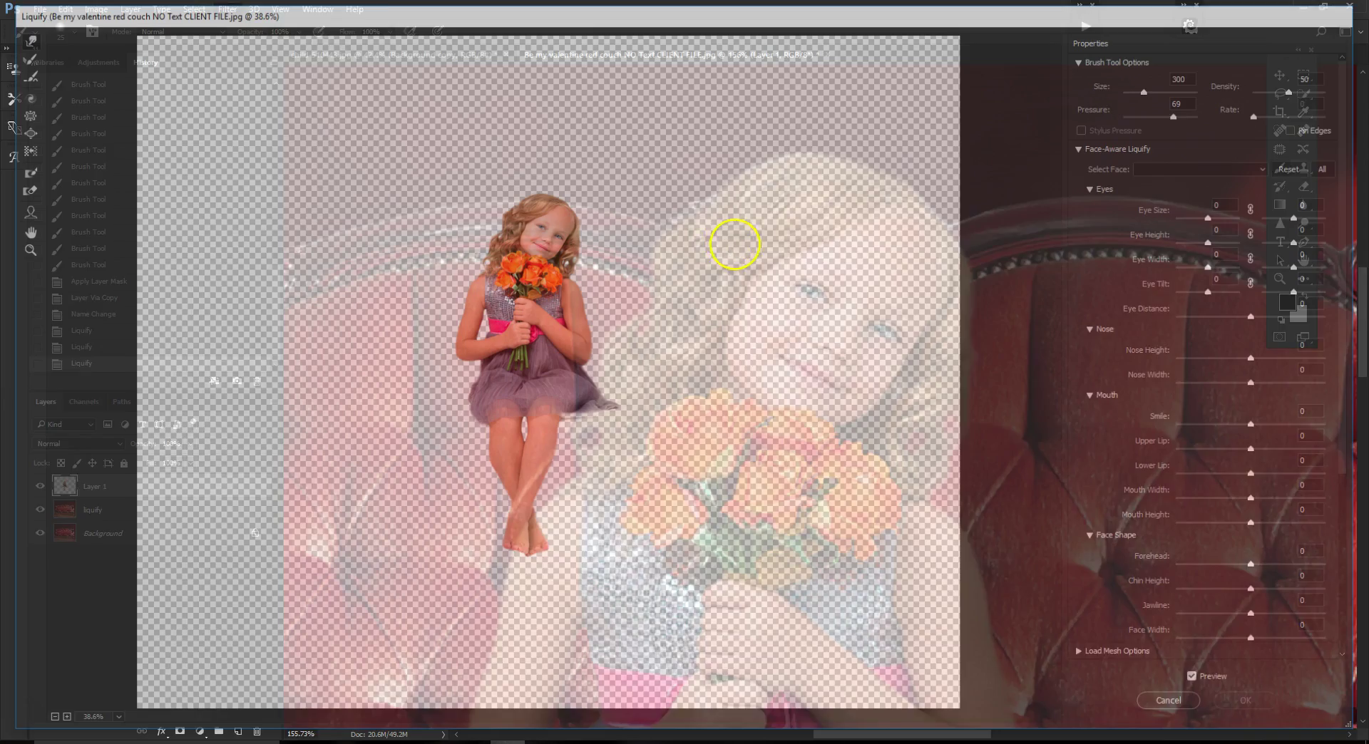
scroll(471, 296, "up", 4)
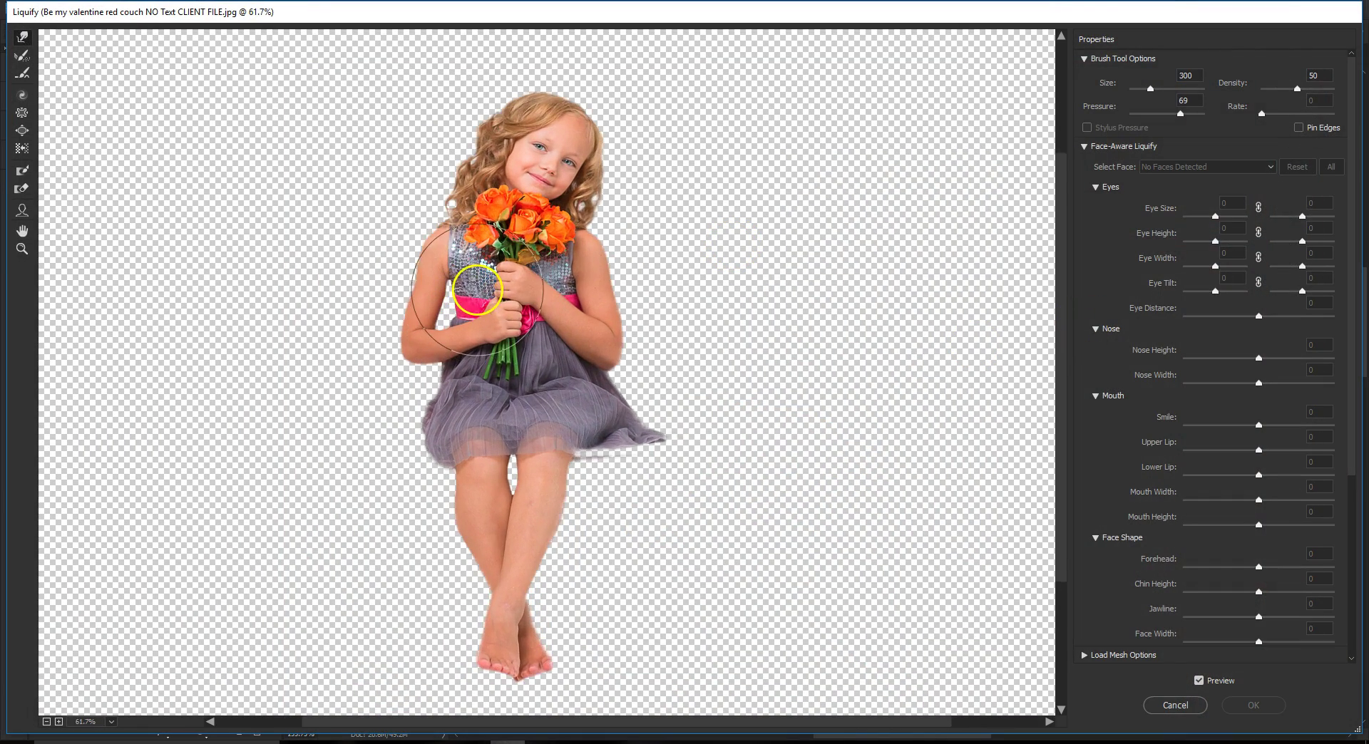
left_click_drag(1063, 222, 1060, 146)
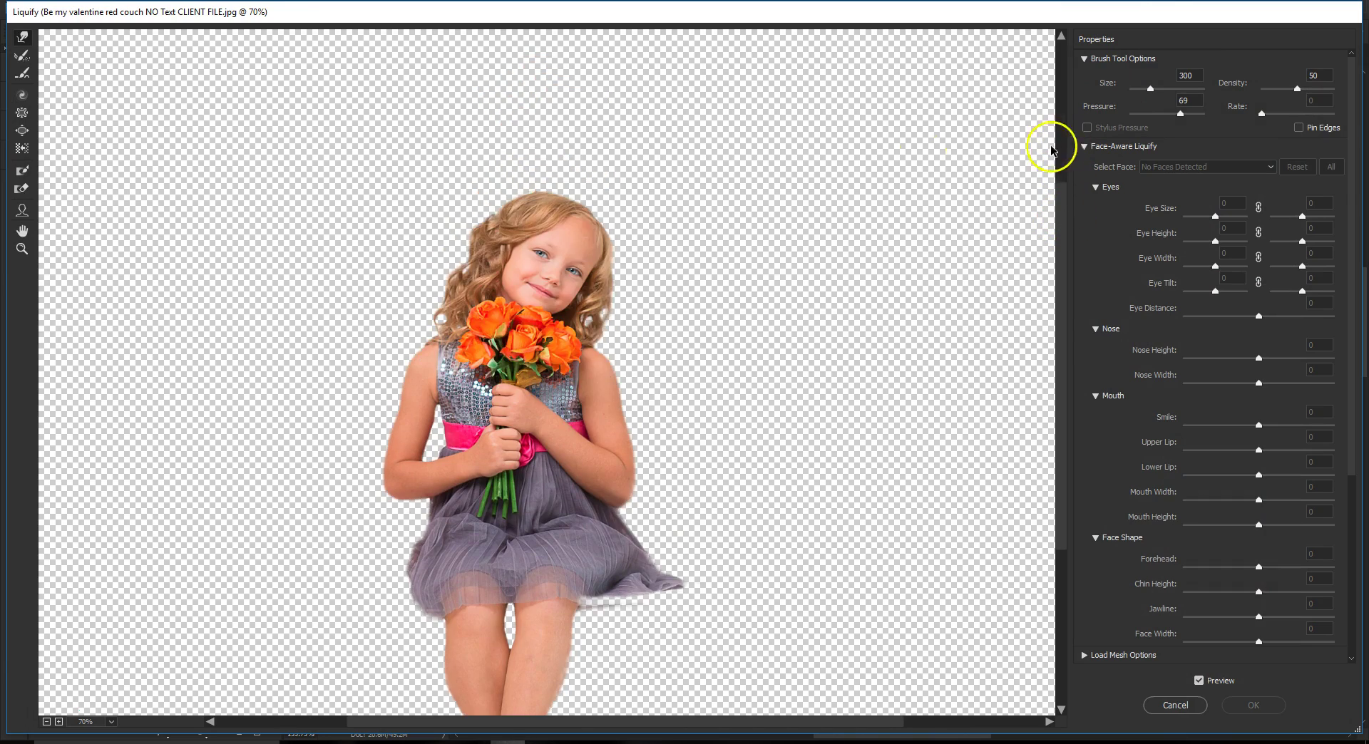
scroll(449, 256, "up", 5)
scroll(453, 252, "up", 7)
mouse_move(1062, 279)
left_mouse_down()
mouse_move(1061, 205)
mouse_move(1063, 245)
left_mouse_up()
scroll(507, 360, "down", 3)
key("bracketleft")
key("bracketleft")
key("bracketleft")
key("bracketleft")
key("bracketleft")
key("bracketleft")
key("bracketleft")
key("bracketleft")
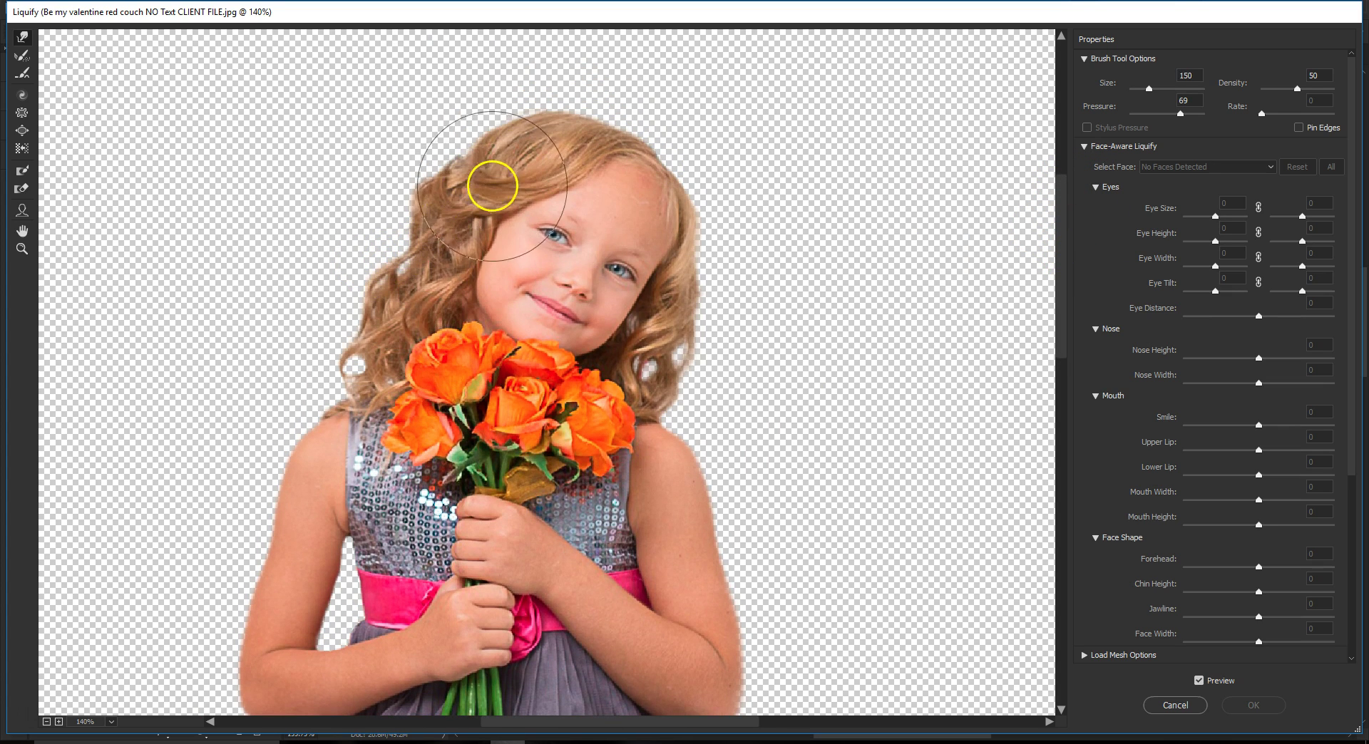
Warp the outer edges of the girl's hair on both sides and the crown for more volume, using smaller brushes of 50 and 90, and apply.
mouse_move(500, 166)
left_mouse_down()
mouse_move(588, 132)
mouse_move(549, 122)
mouse_move(626, 138)
mouse_move(690, 201)
left_mouse_up()
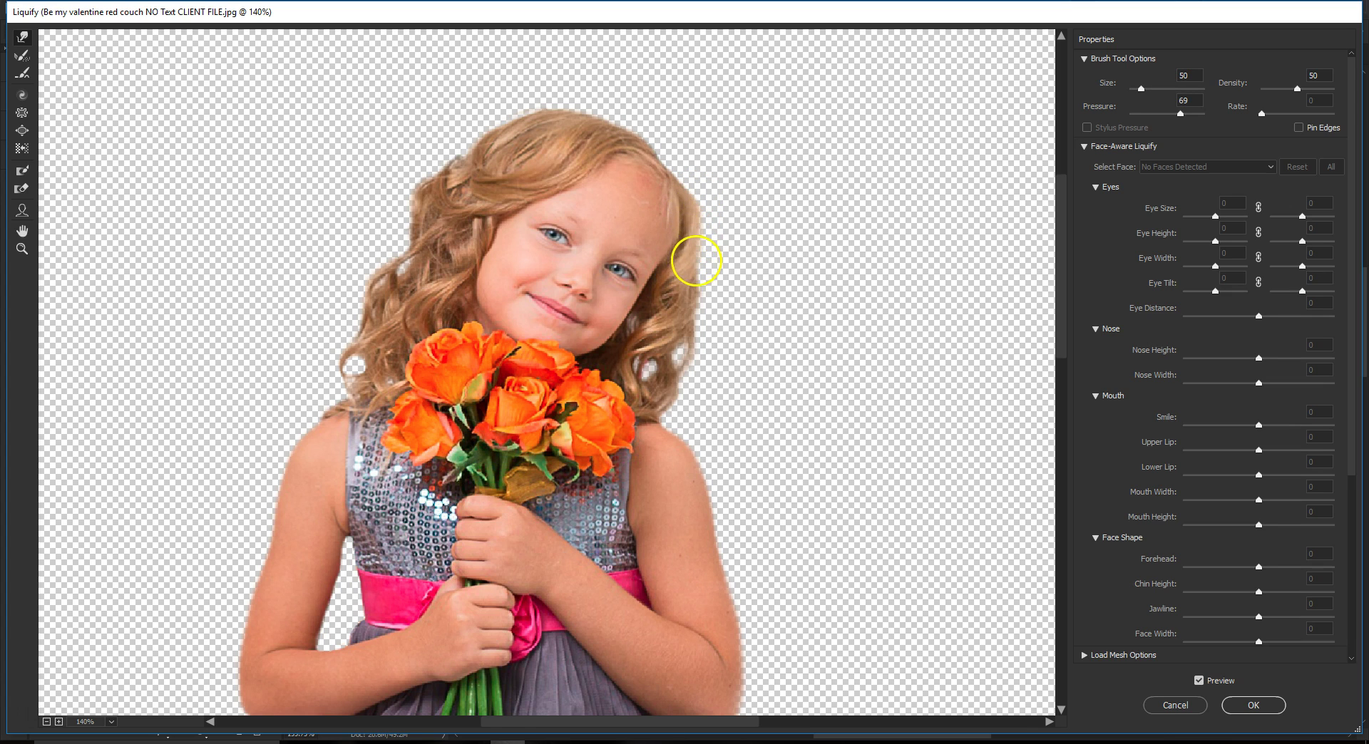
mouse_move(694, 284)
left_mouse_down()
mouse_move(697, 343)
mouse_move(655, 350)
mouse_move(661, 297)
mouse_move(625, 372)
mouse_move(670, 395)
left_mouse_up()
mouse_move(430, 226)
left_mouse_down()
mouse_move(376, 278)
mouse_move(378, 319)
mouse_move(343, 347)
left_mouse_up()
mouse_move(424, 193)
left_mouse_down()
mouse_move(421, 180)
mouse_move(475, 132)
mouse_move(550, 109)
mouse_move(541, 159)
mouse_move(504, 168)
mouse_move(528, 174)
left_mouse_up()
key("bracketright")
key("bracketright")
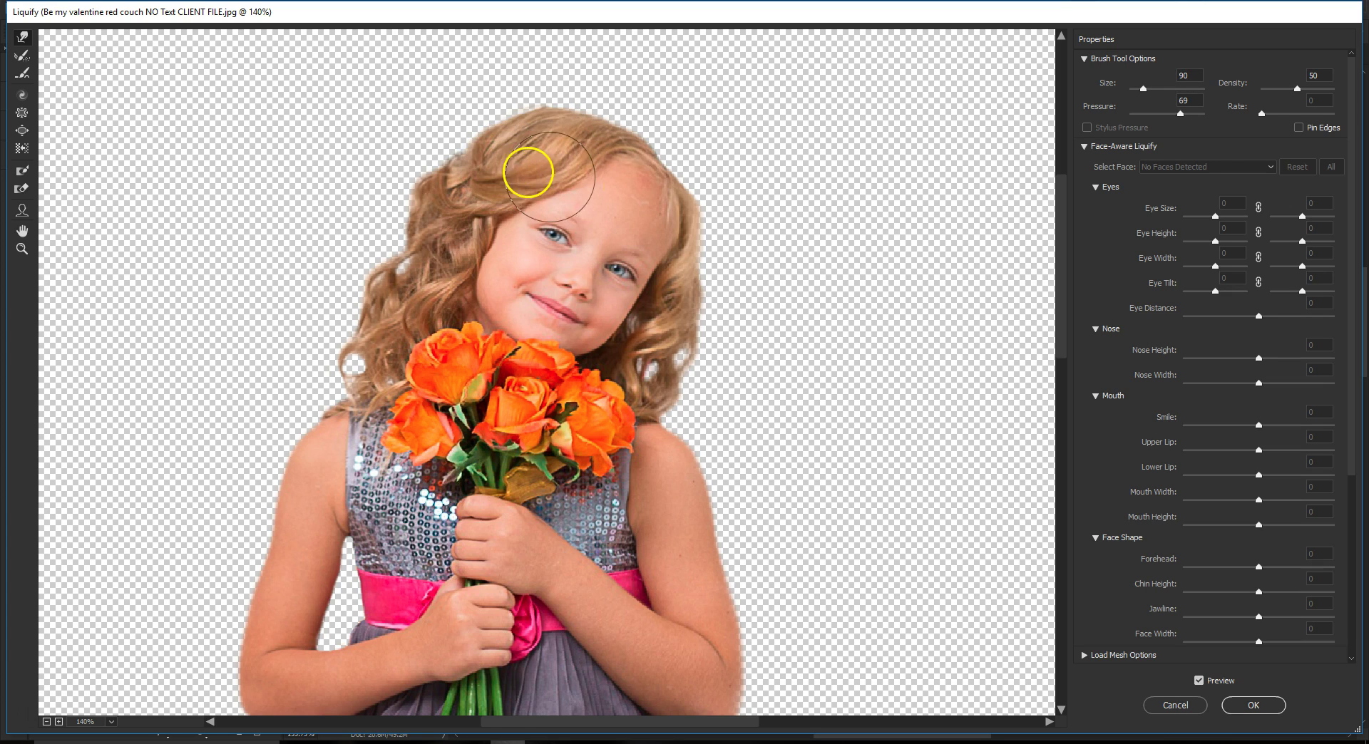
left_click(1253, 705)
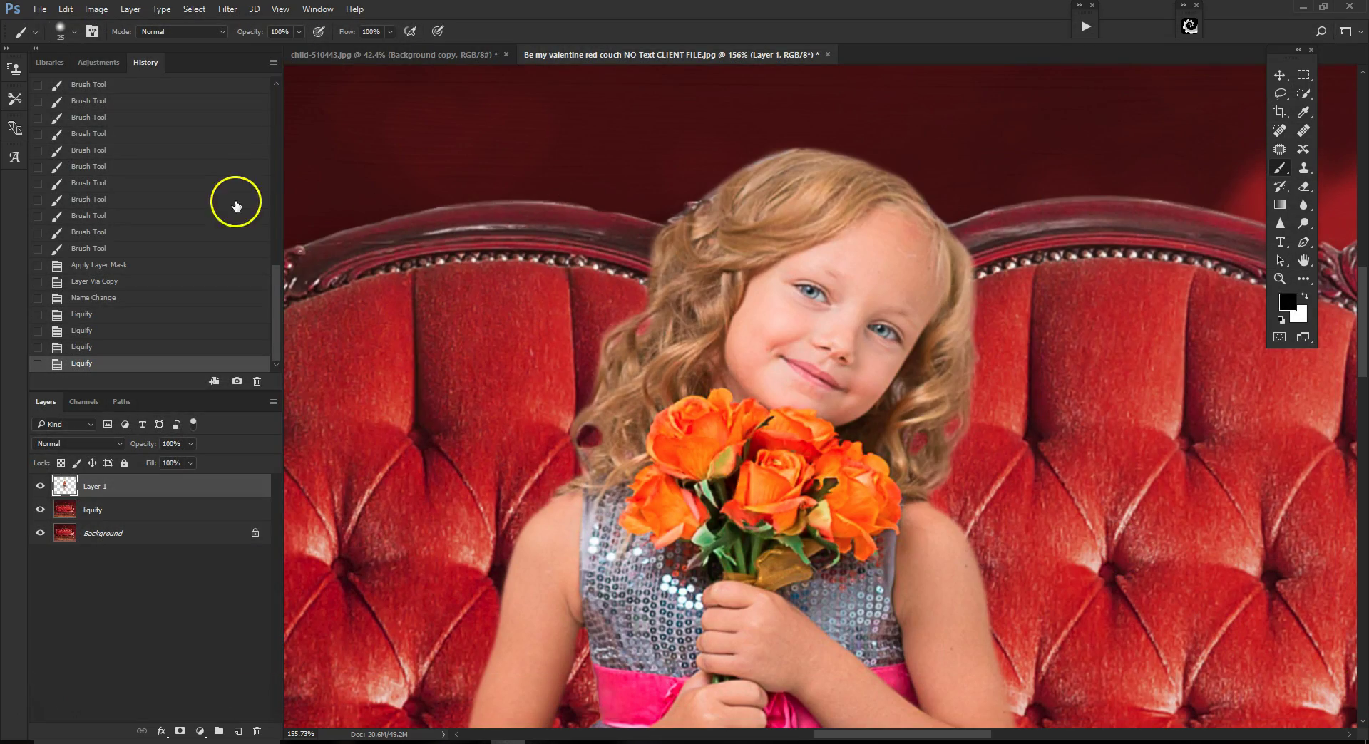
Compare the girl's hair before and after the Liquify pass by stepping back and forward through the history twice.
scroll(1064, 280, "down", 3)
scroll(1064, 279, "down", 6)
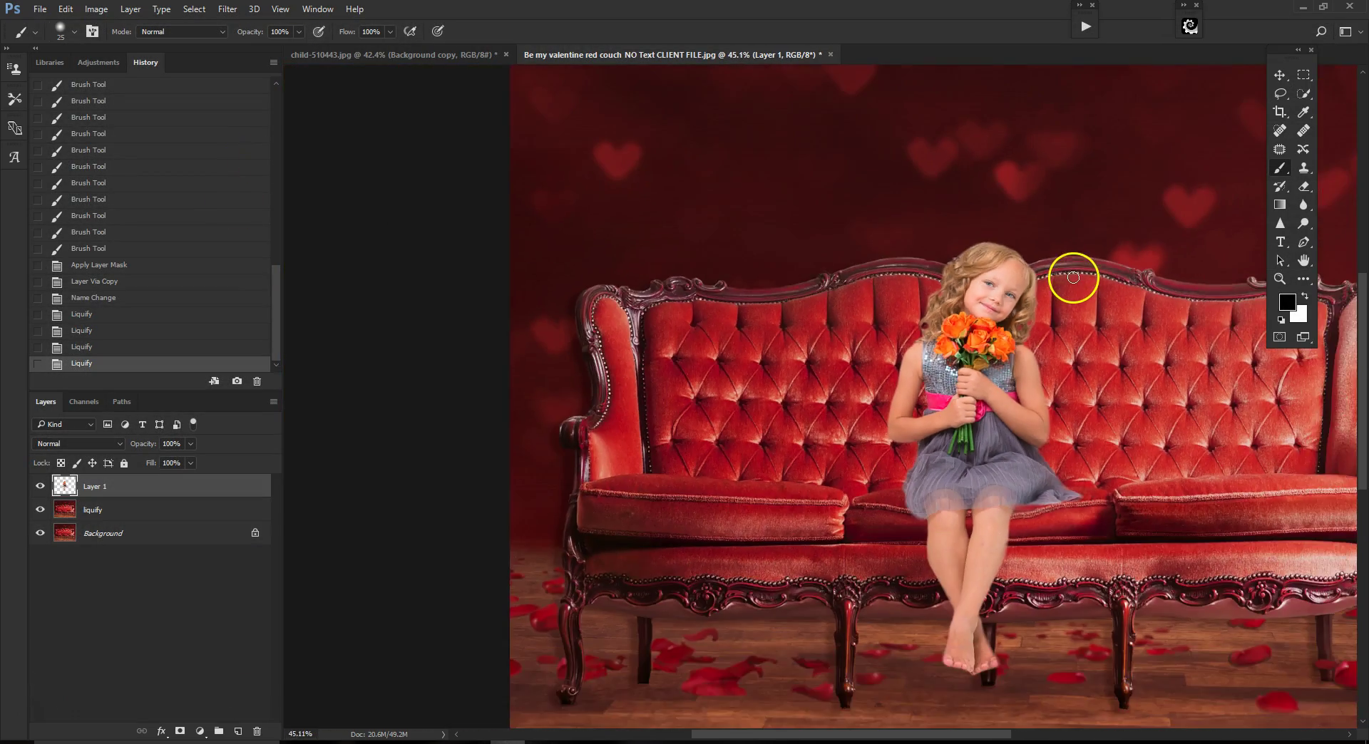
scroll(920, 275, "up", 2)
scroll(920, 275, "up", 1)
left_click(64, 9)
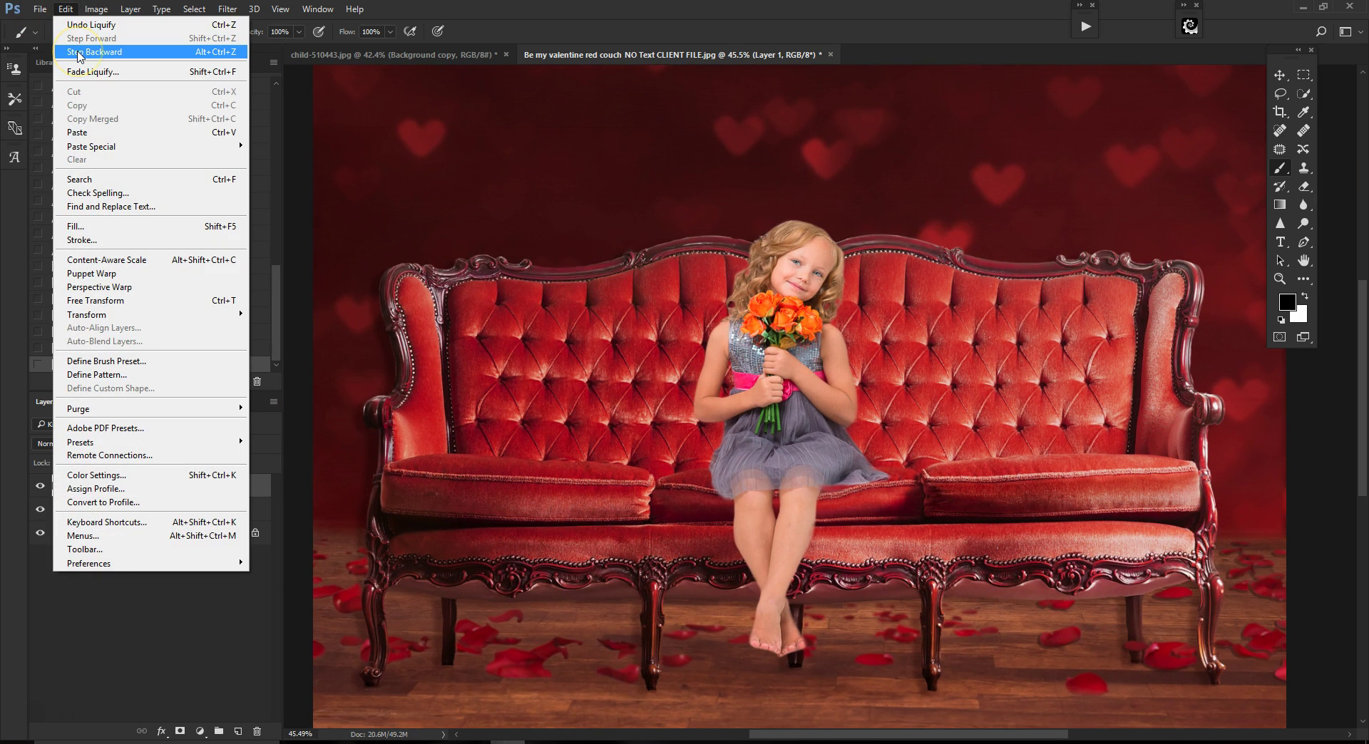
left_click(79, 52)
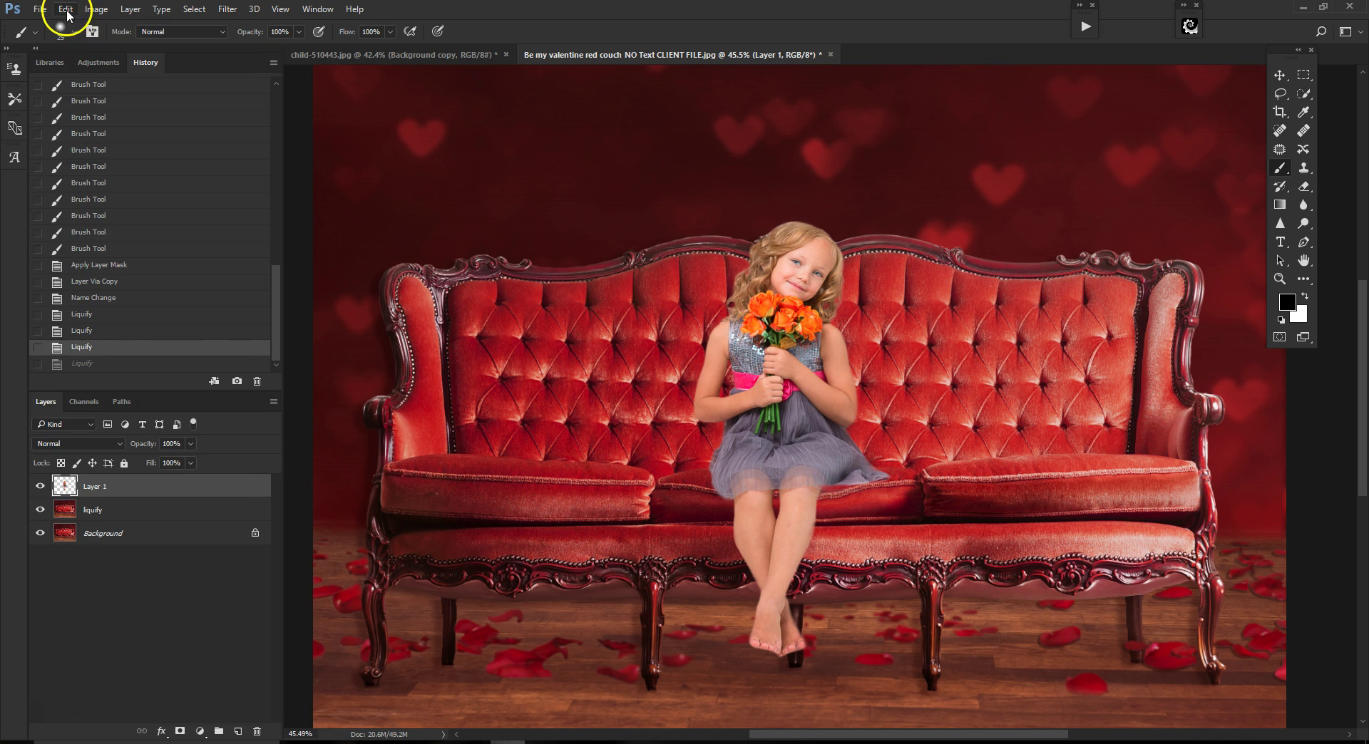
left_click(66, 10)
left_click(74, 41)
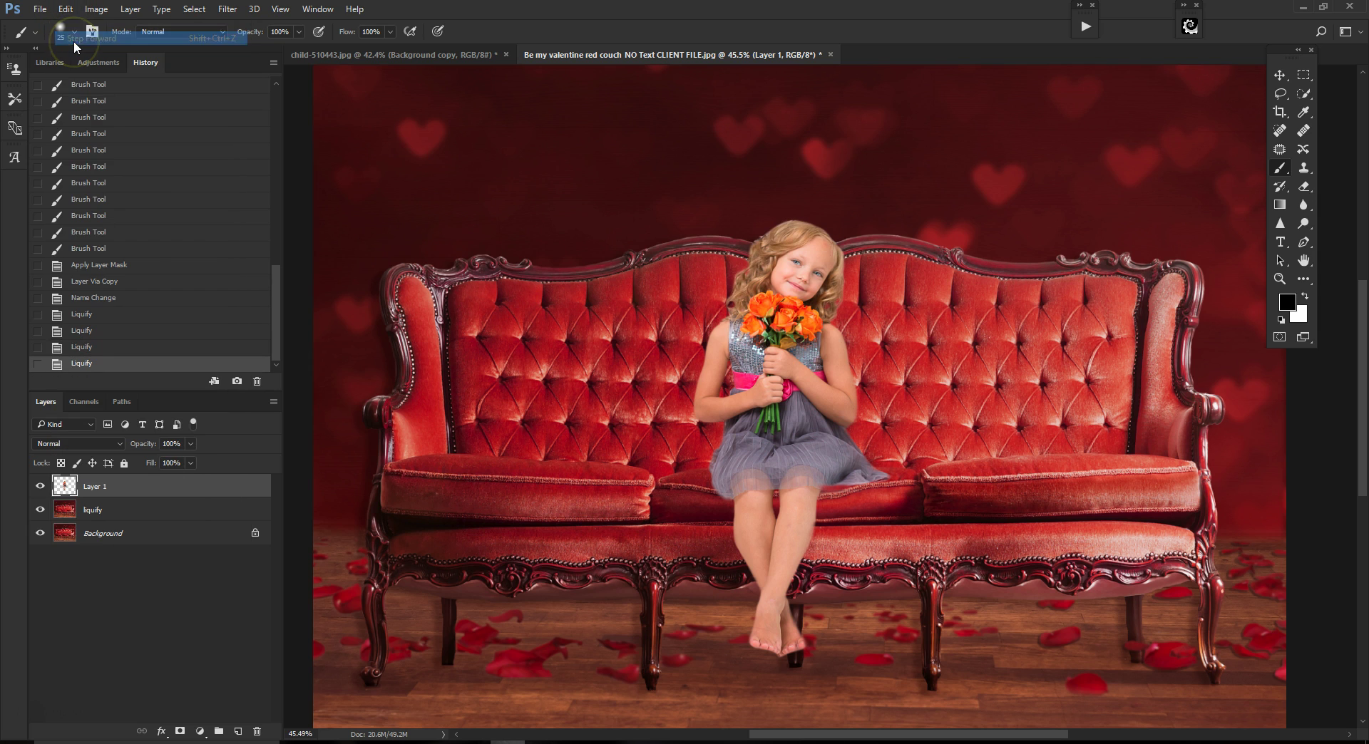
left_click(56, 8)
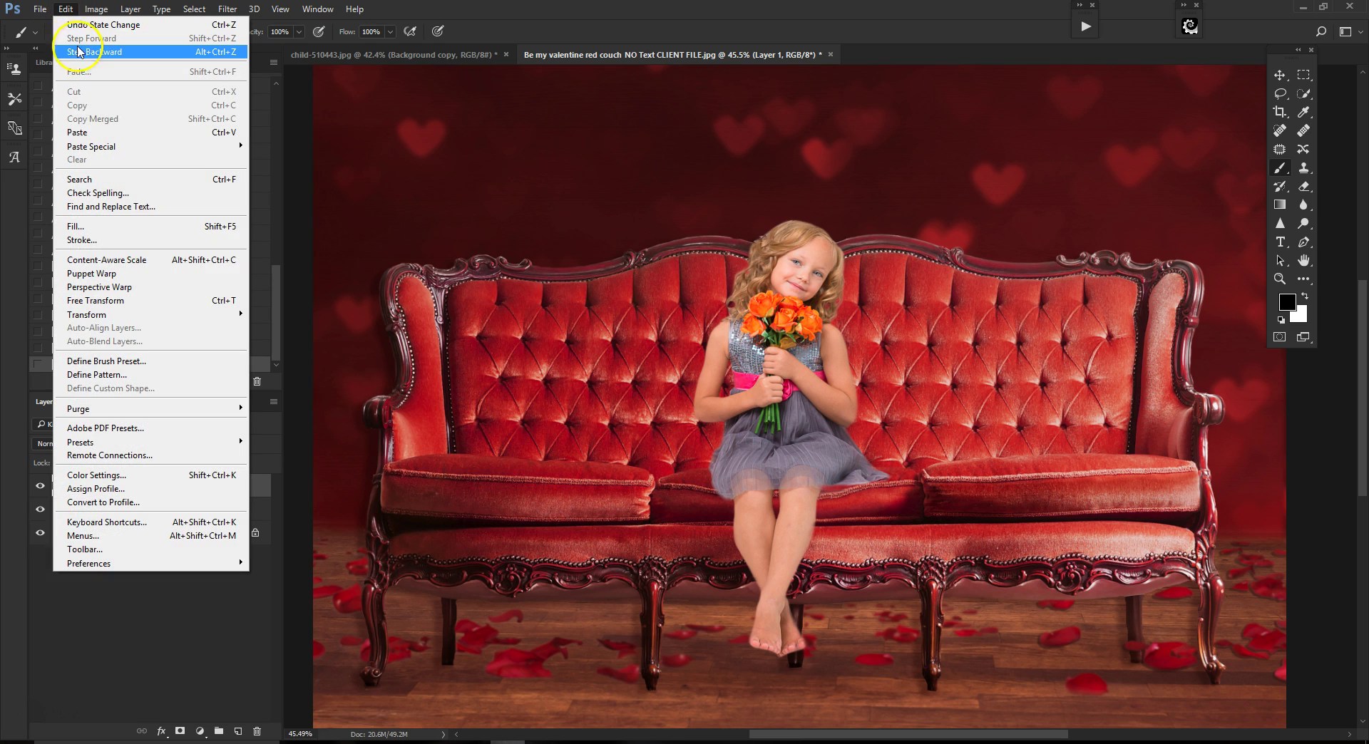
left_click(83, 52)
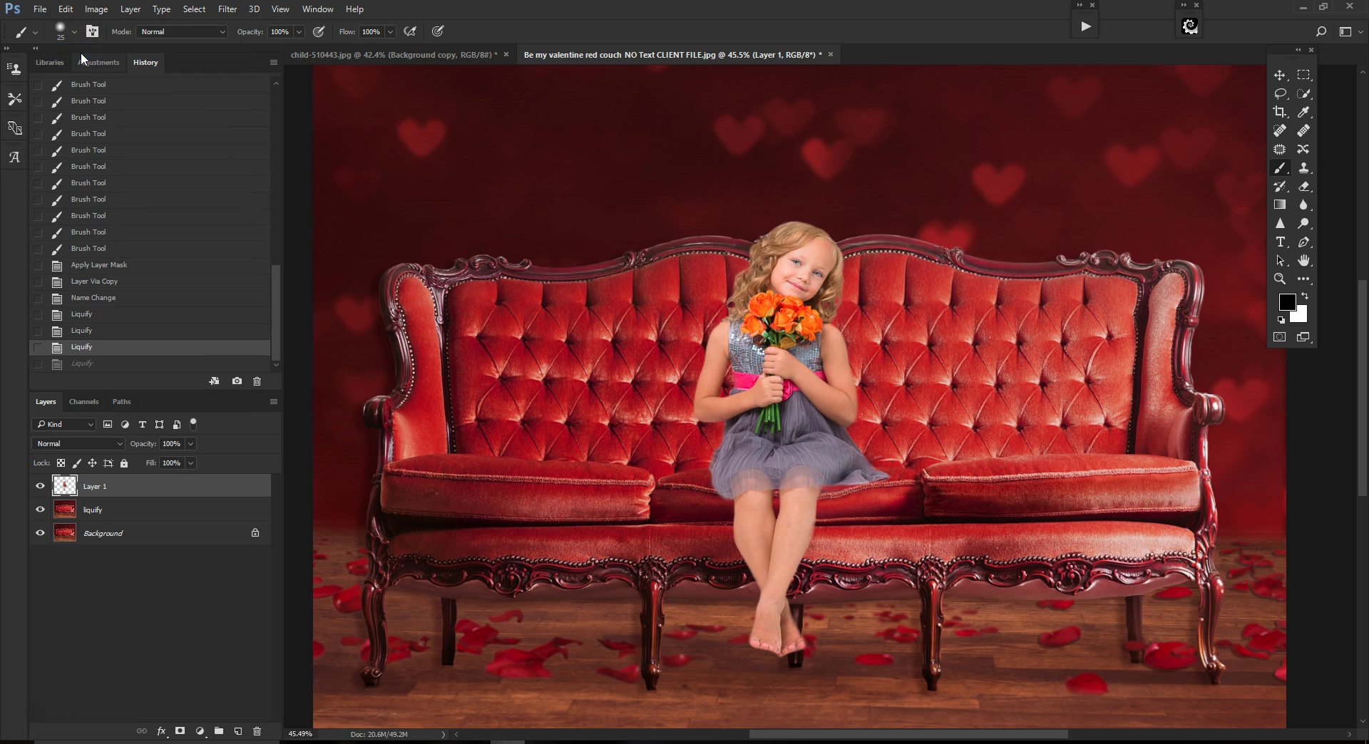
left_click(67, 10)
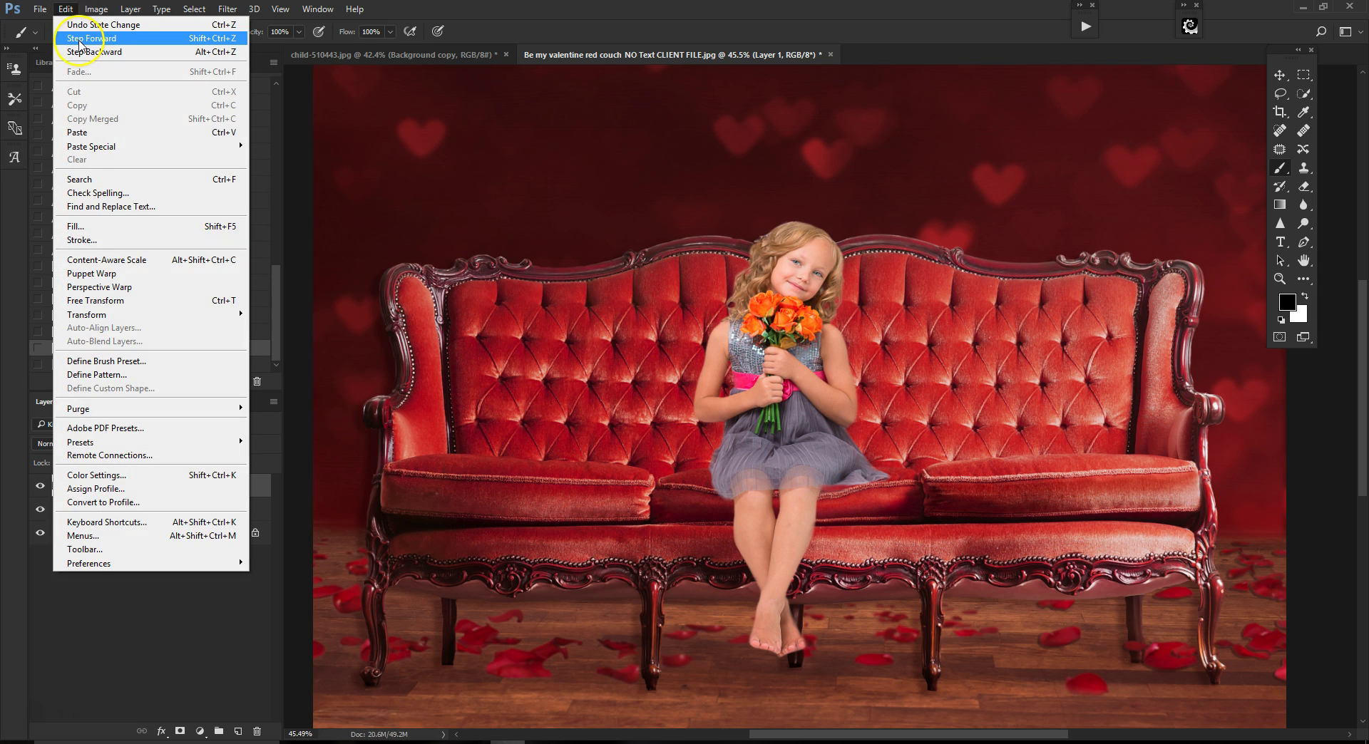
left_click(80, 39)
Examine how the girl blends with the couch and background, close up and zoomed out.
scroll(591, 308, "up", 3)
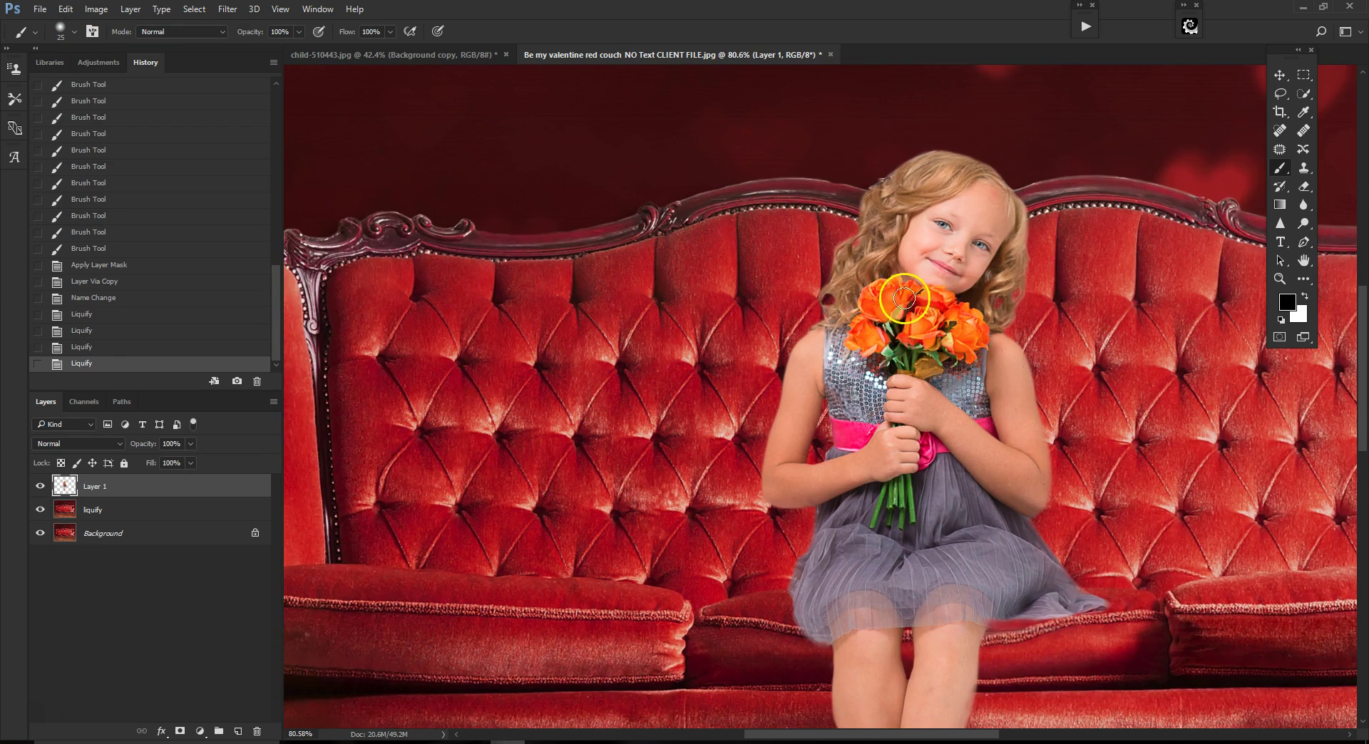
scroll(903, 297, "up", 1)
scroll(1069, 384, "up", 1)
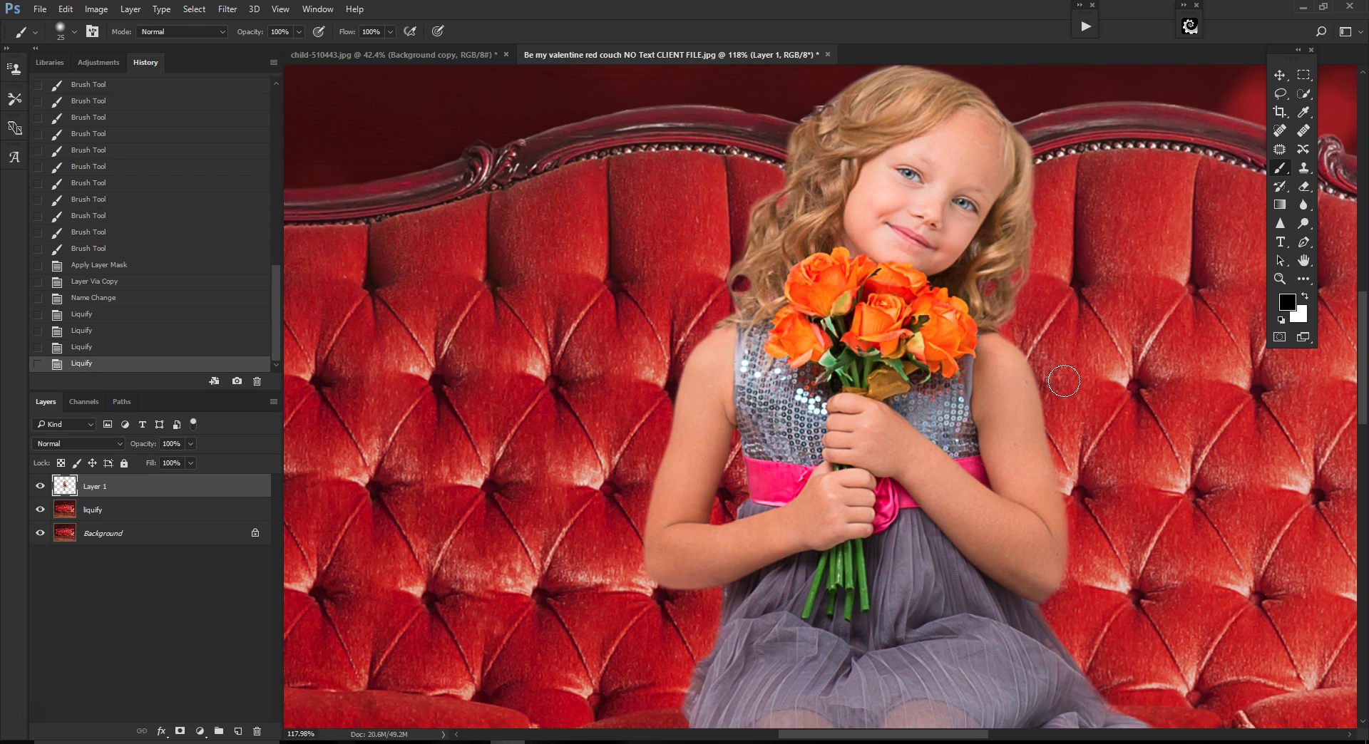
left_click_drag(1063, 381, 1101, 380)
scroll(1063, 461, "down", 10)
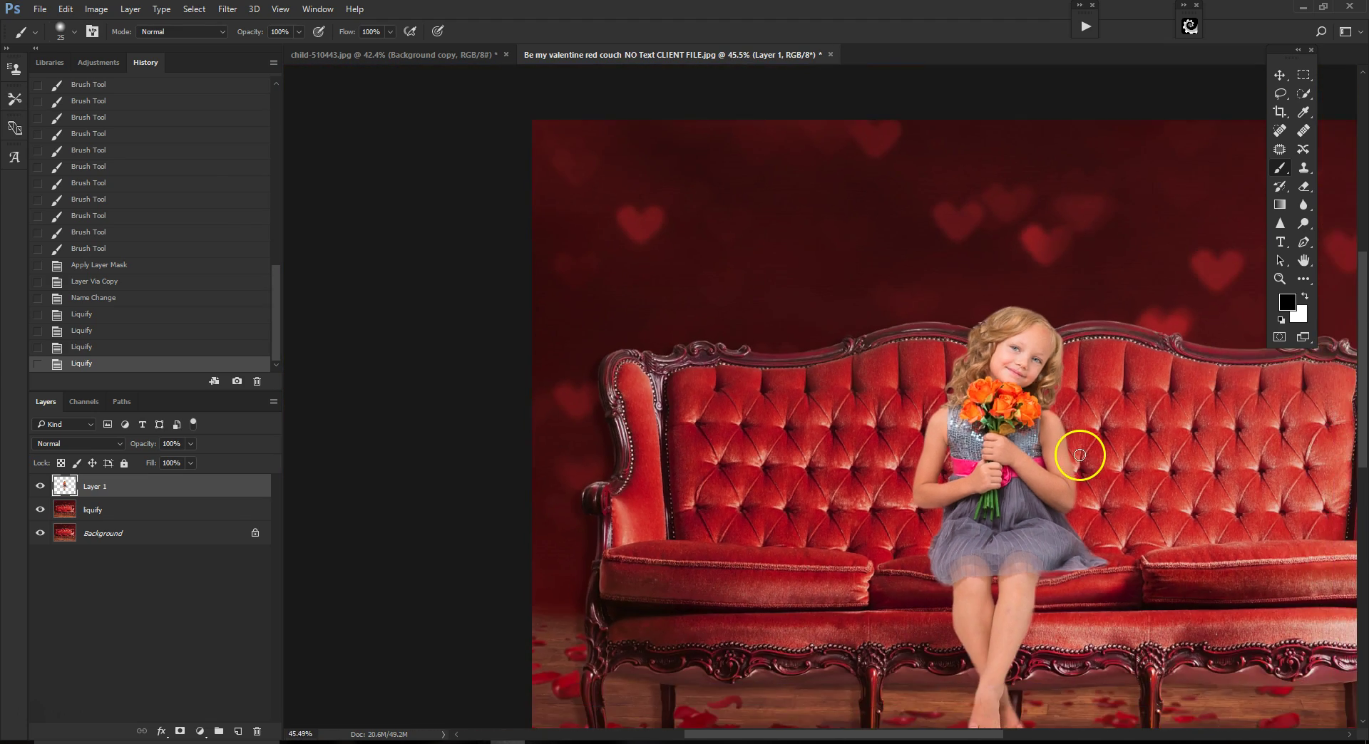
scroll(1080, 454, "down", 3)
scroll(953, 442, "up", 5)
scroll(649, 405, "down", 3)
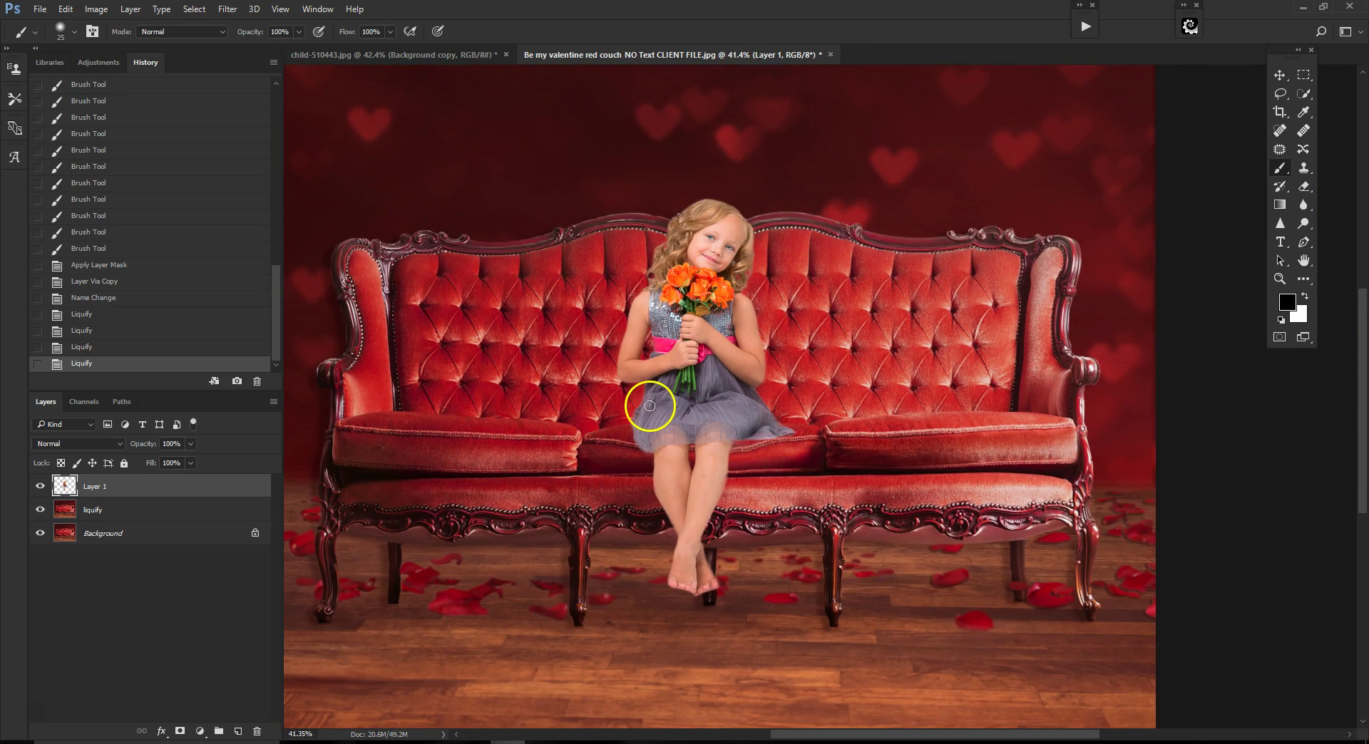
scroll(650, 406, "down", 2)
scroll(836, 283, "up", 3)
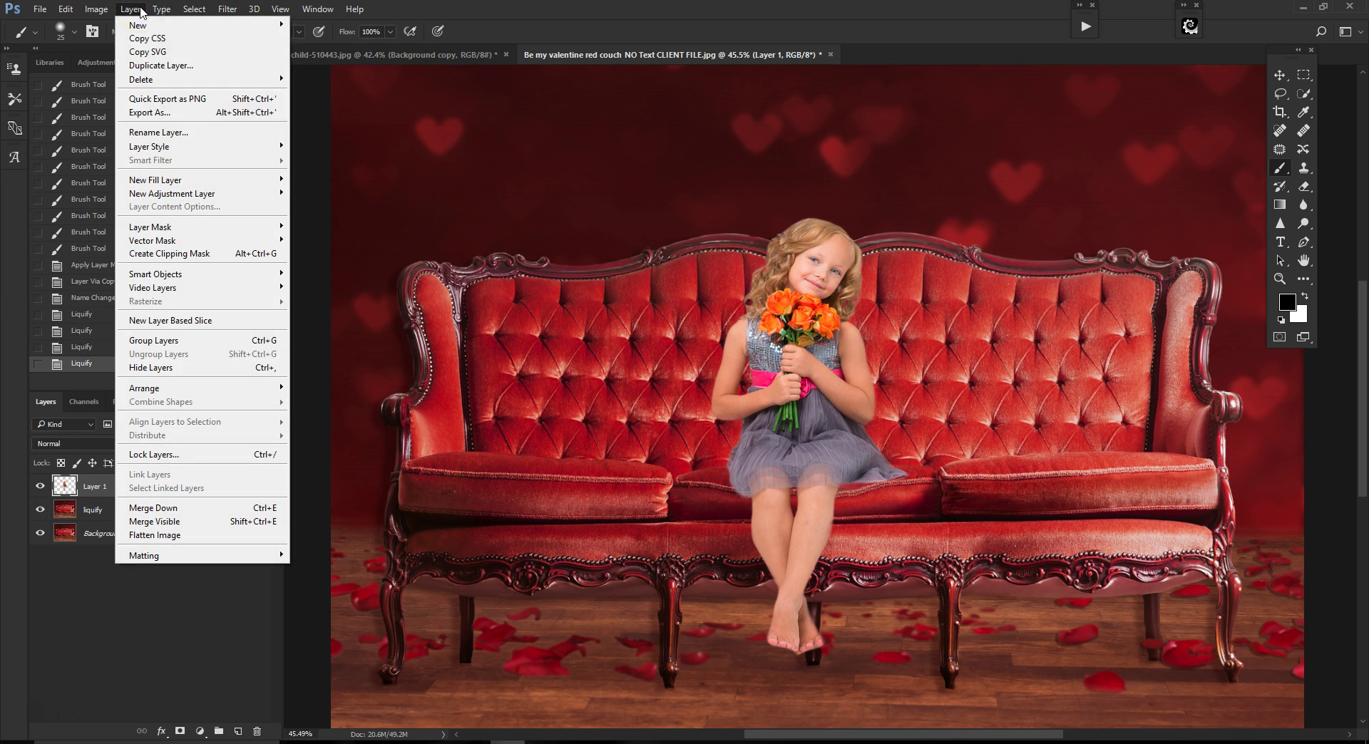
Add a Curves adjustment layer named "girl", clipped to the girl's layer.
mouse_move(186, 193)
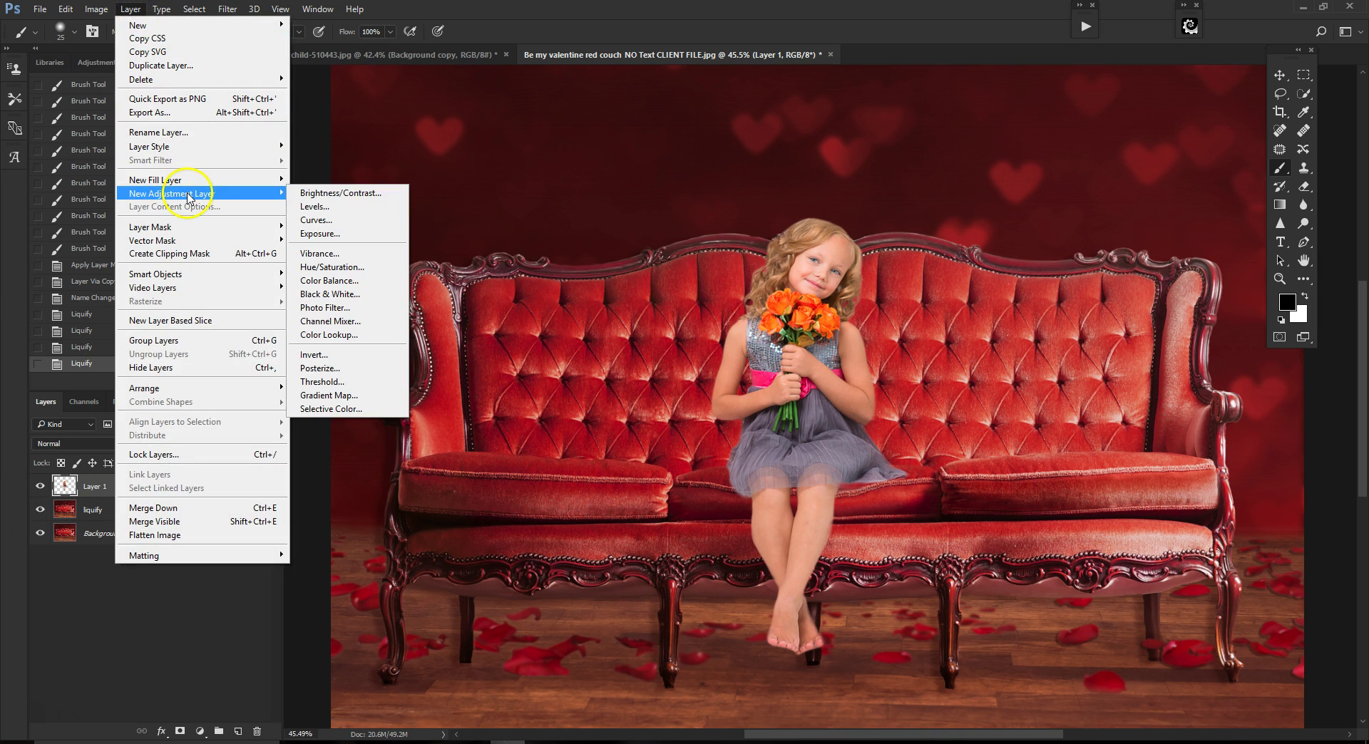
left_click(333, 225)
left_click(985, 440)
left_click_drag(1042, 423, 891, 419)
type("girl")
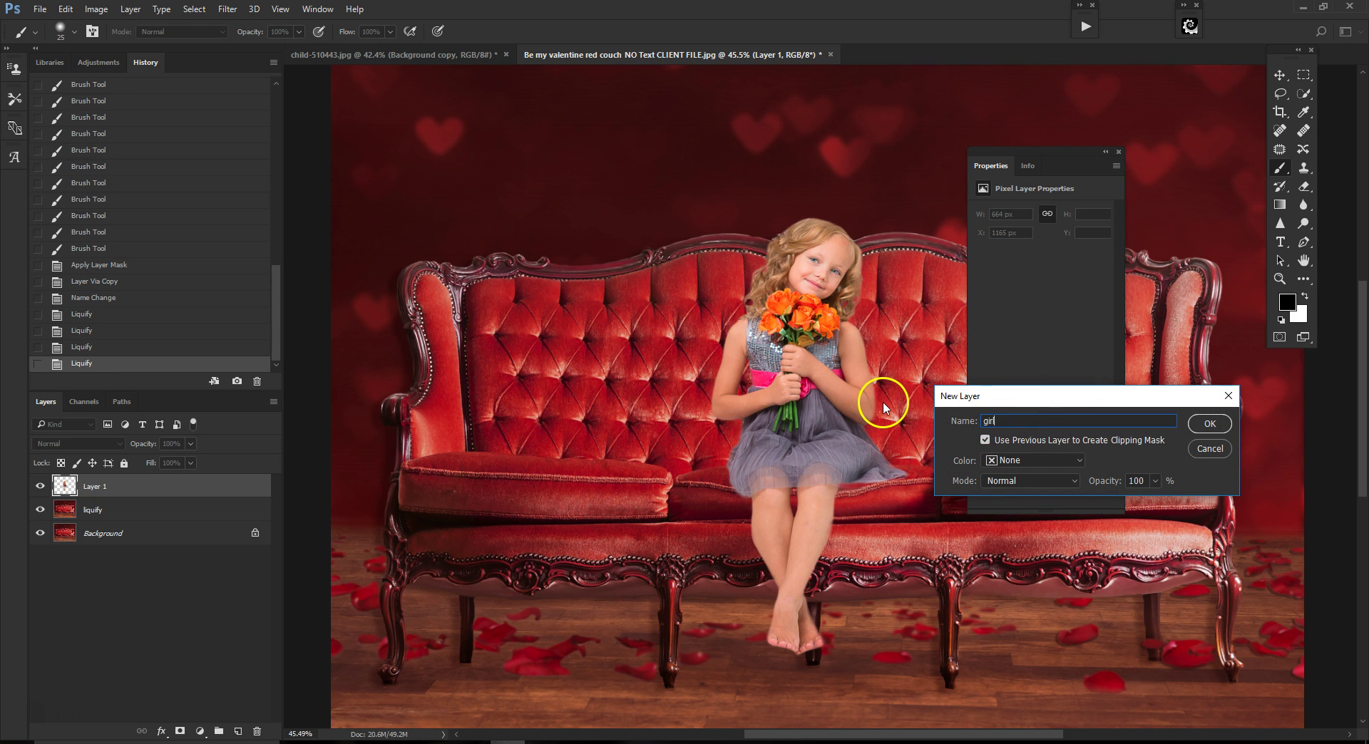
left_click(986, 442)
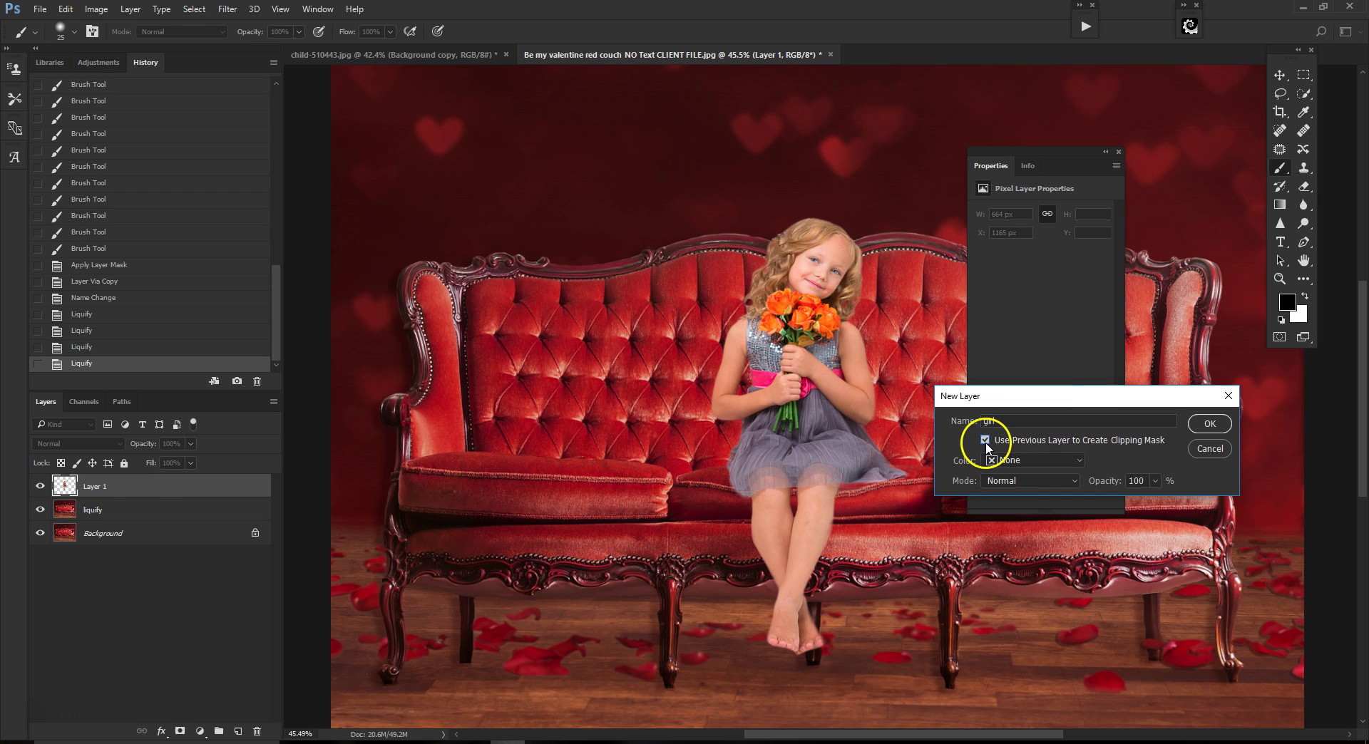
left_click(1208, 424)
left_click_drag(1068, 159, 1057, 169)
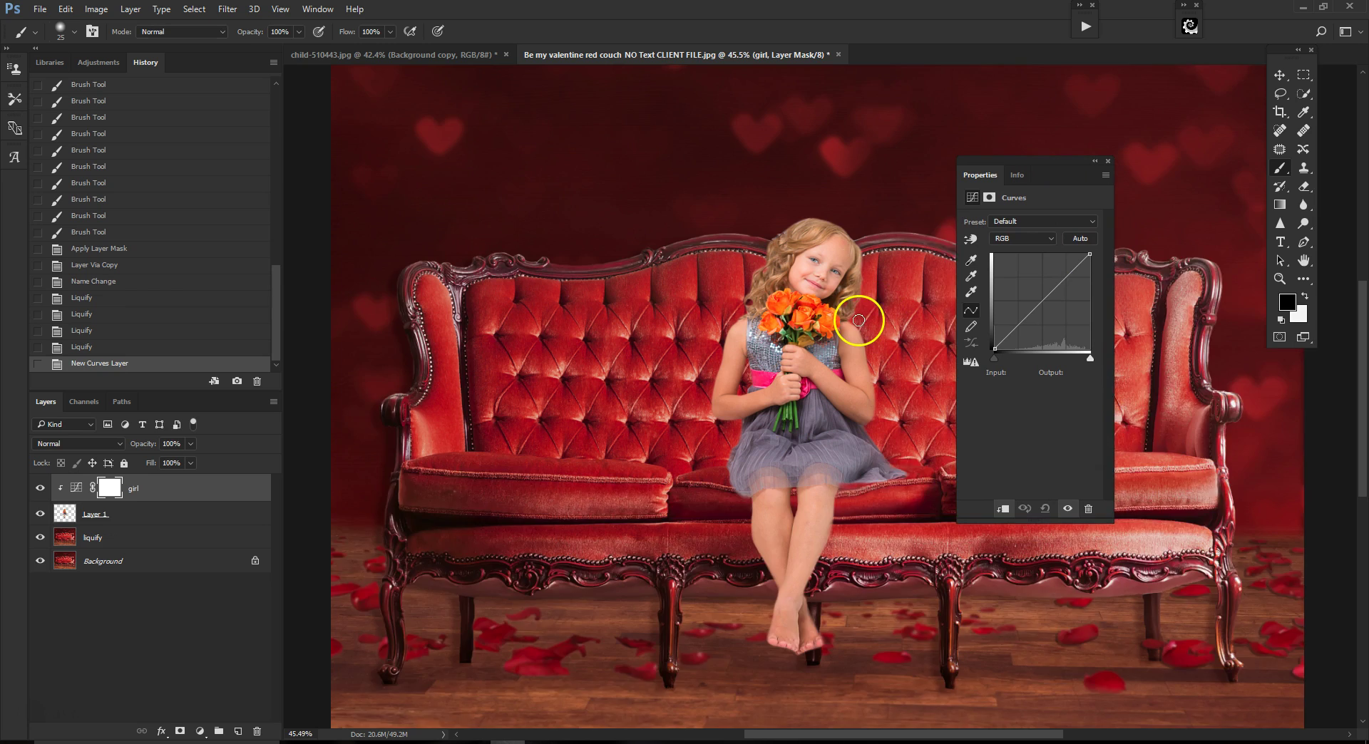
Darken the girl by placing an RGB curve point at input 175, output 158.
scroll(858, 320, "up", 3)
left_click_drag(1059, 285, 1060, 291)
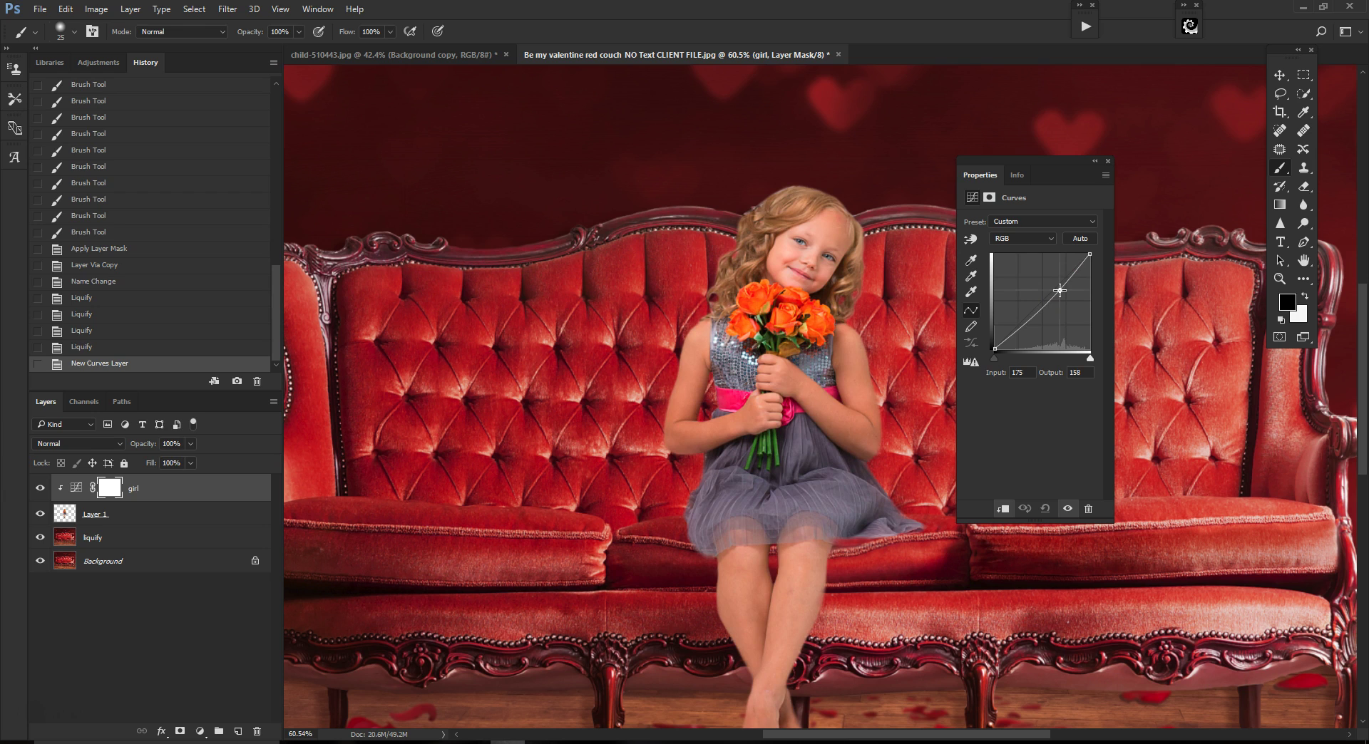
left_click(1063, 221)
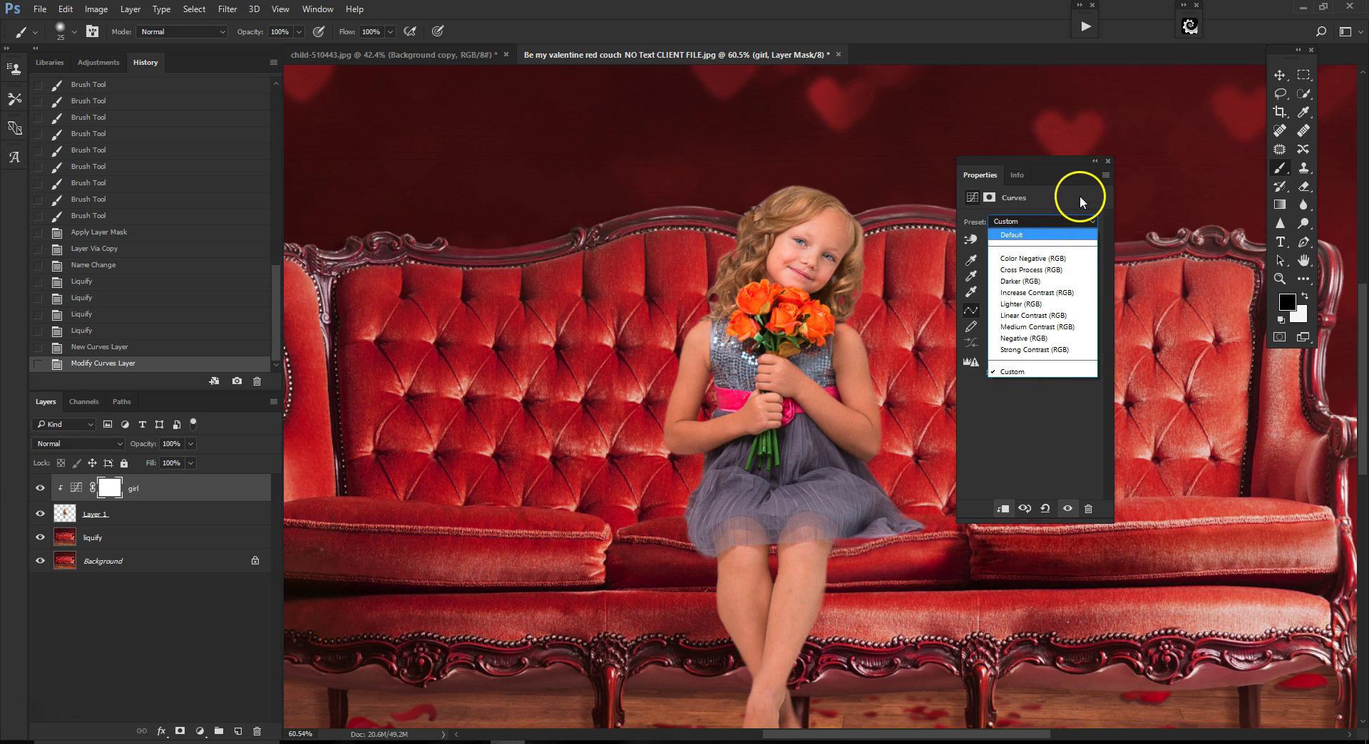
left_click(1079, 195)
In the Red channel, add a curve point at input 152, output 155, and lower the white point's output to 242.
left_click(1053, 239)
left_click(1038, 262)
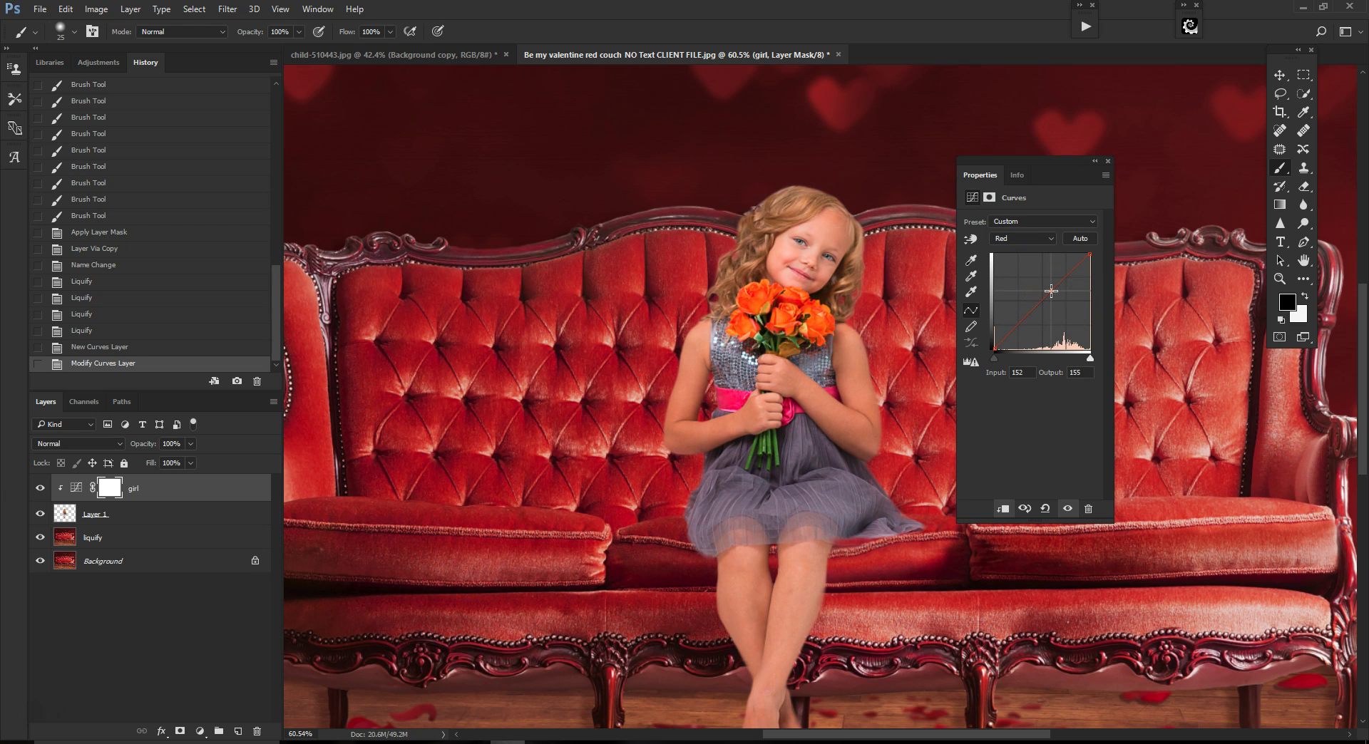
left_click(1051, 292)
left_click(1092, 256)
left_click_drag(1091, 256, 1090, 259)
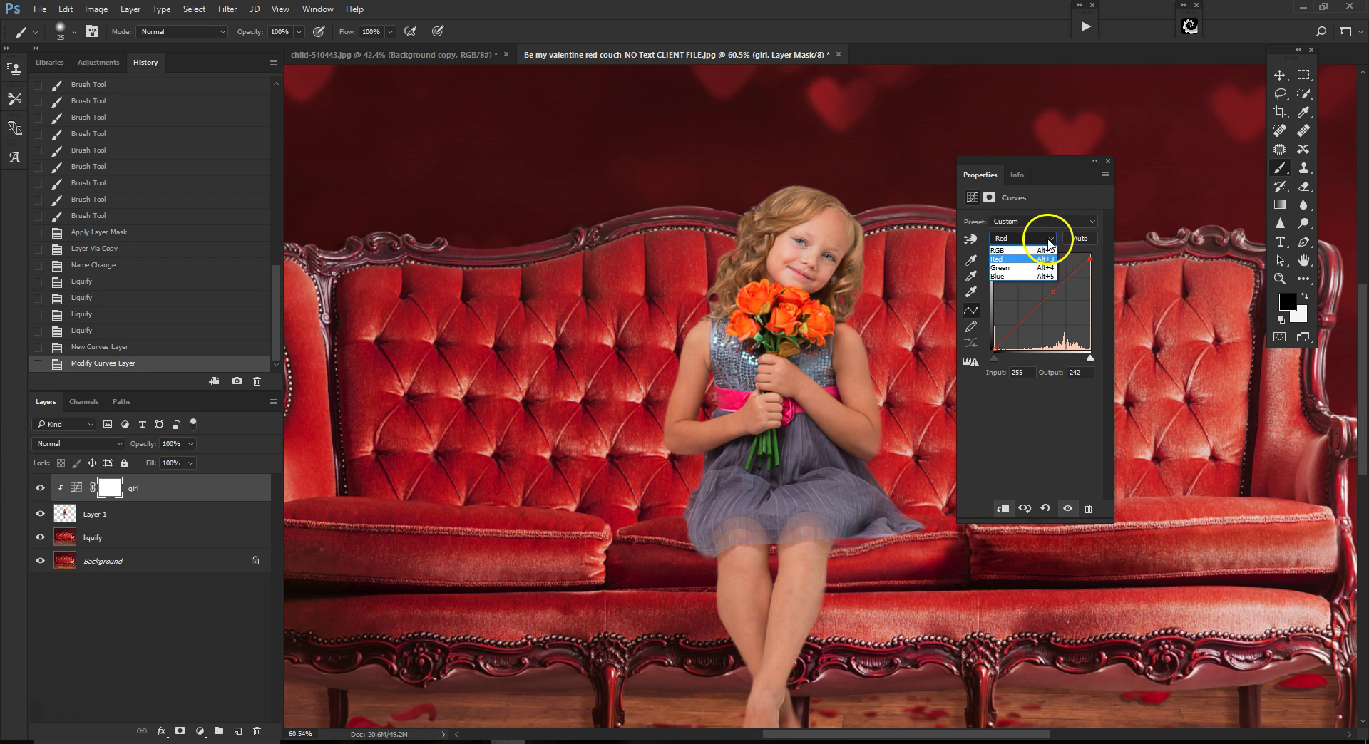
In the Blue channel of the girl's Curves adjustment, add a curve point at input 138, output 144.
left_click(1041, 276)
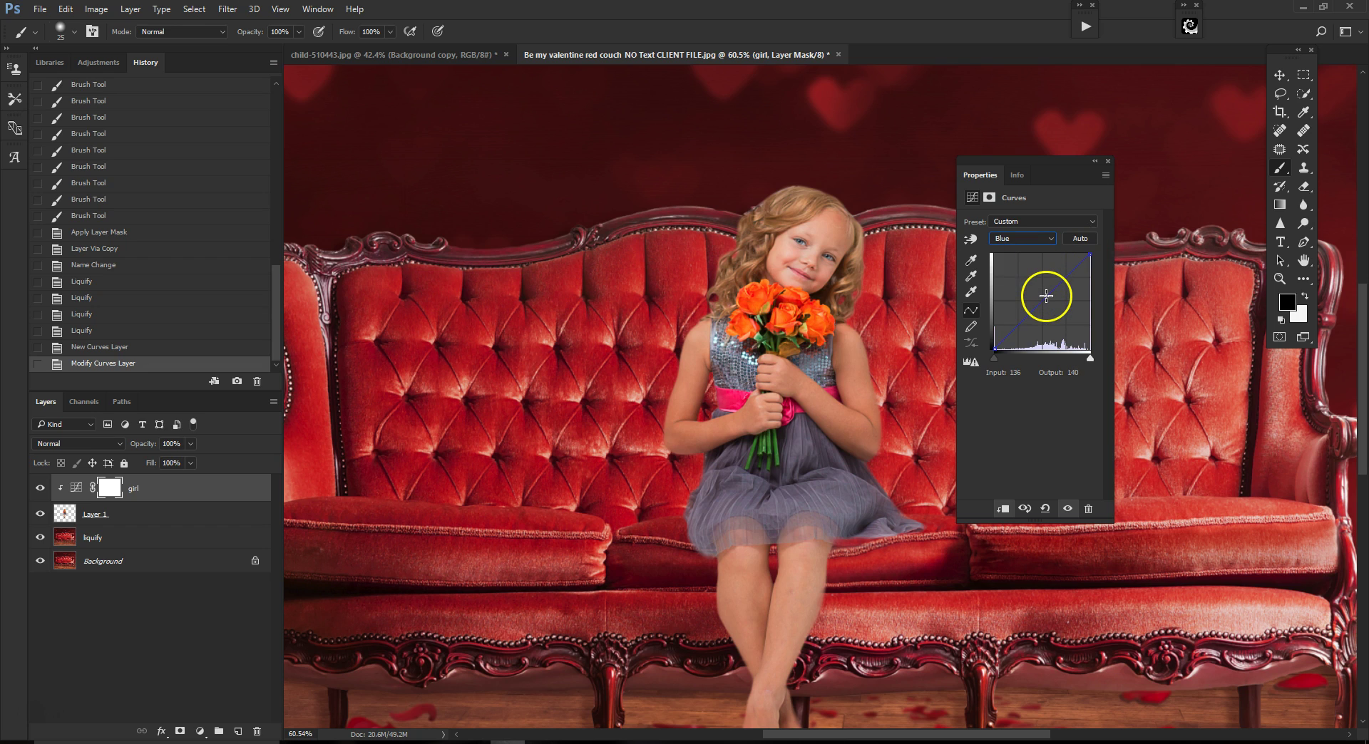
left_click_drag(1046, 296, 1046, 295)
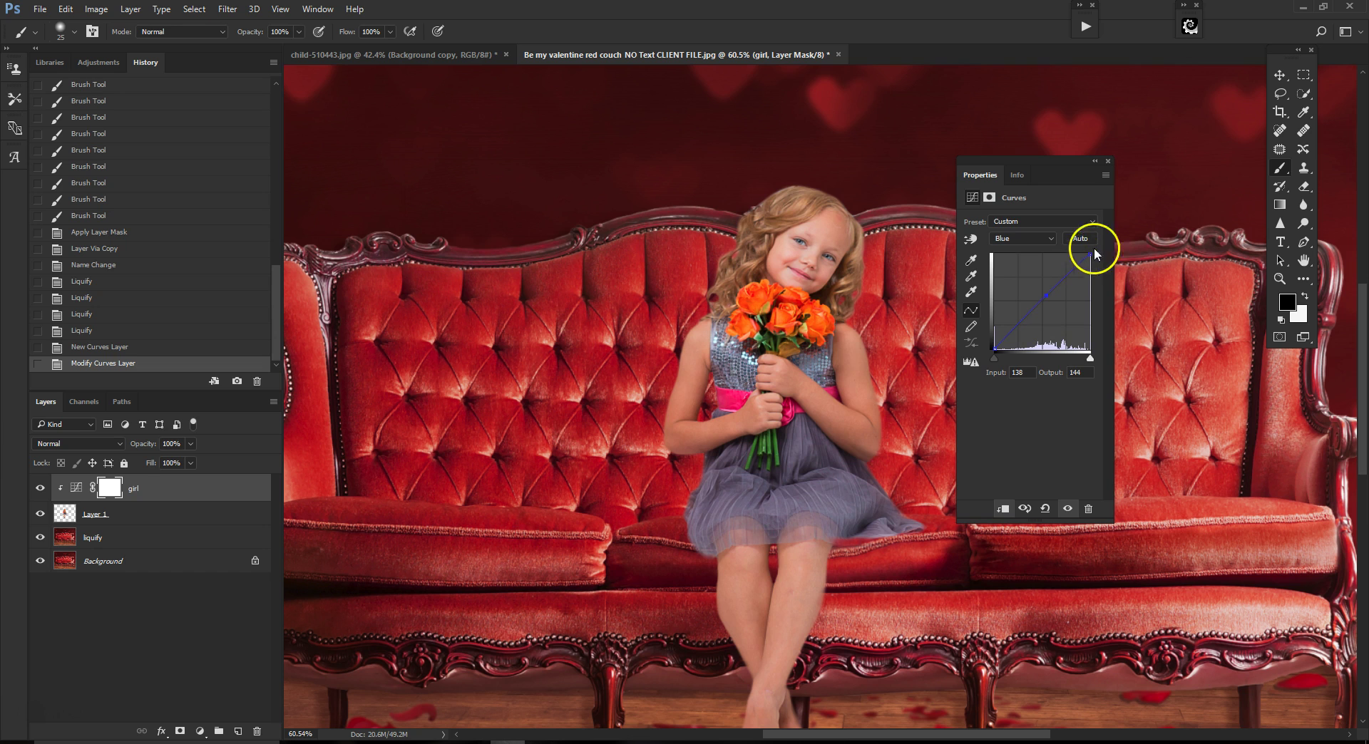
left_click(1107, 160)
scroll(983, 357, "down", 3)
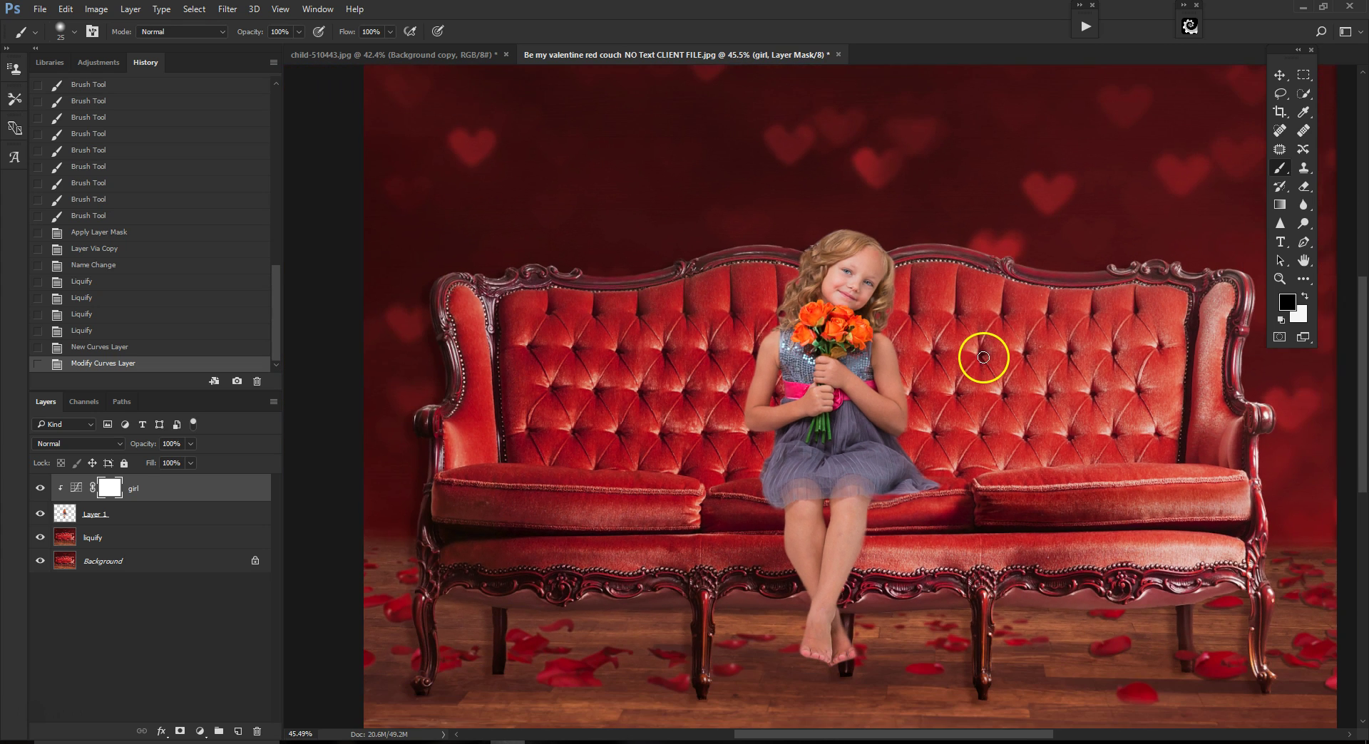
scroll(1131, 372, "down", 4)
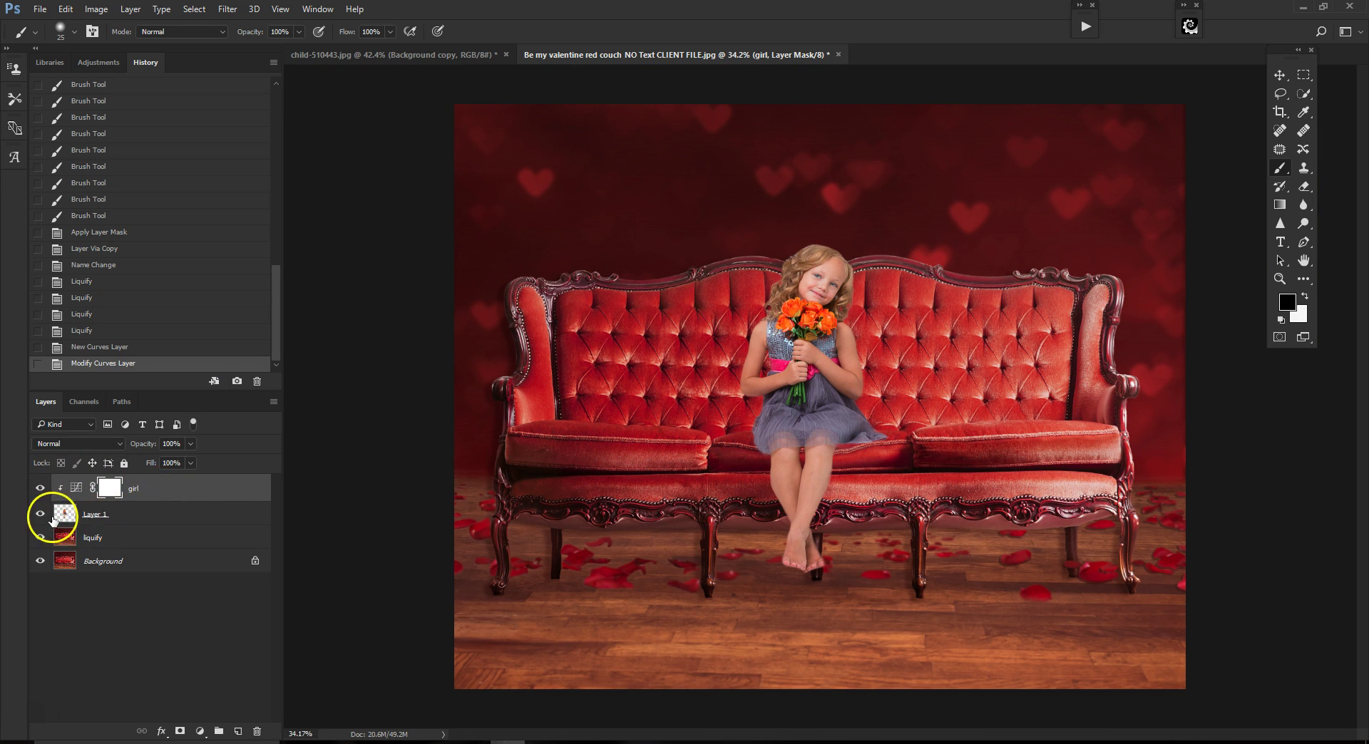
Merge the "girl" Curves adjustment with Layer 1, the girl's pixel layer beneath it.
left_click(149, 493)
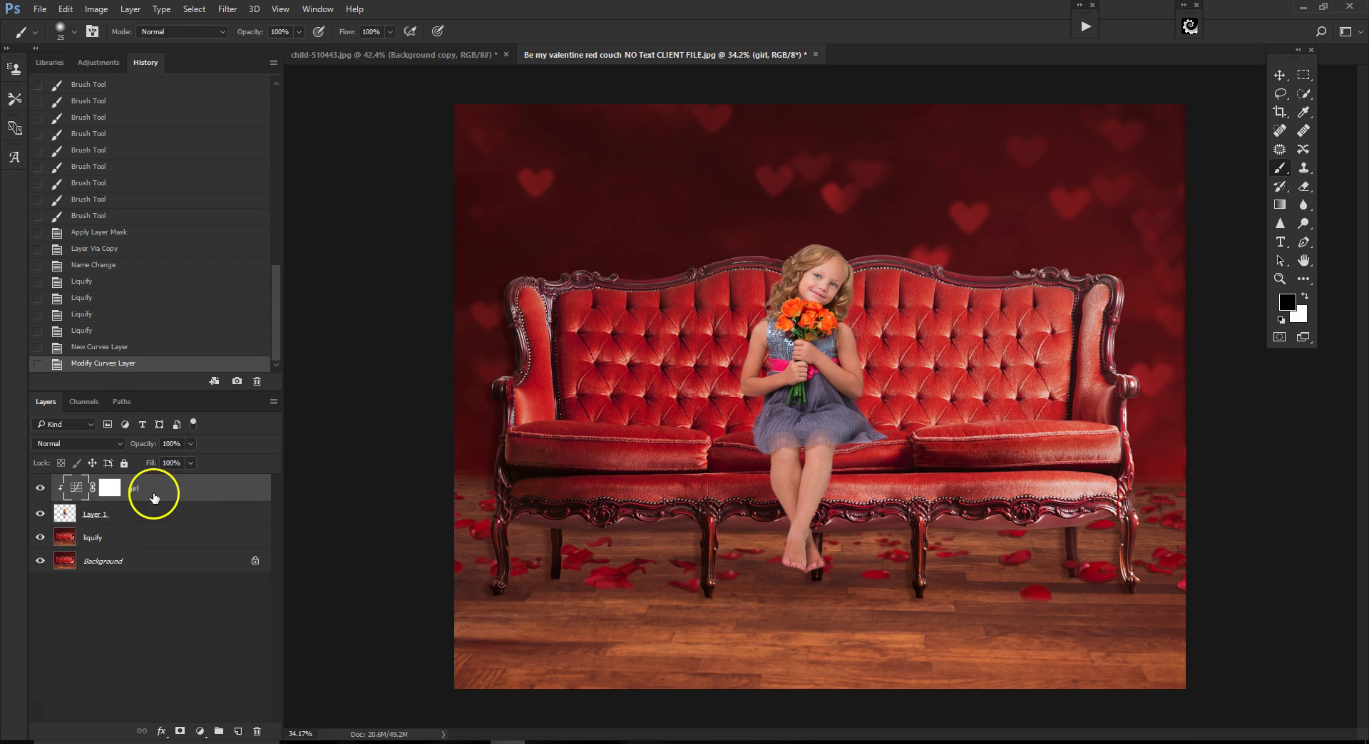
left_click(147, 510, "shift")
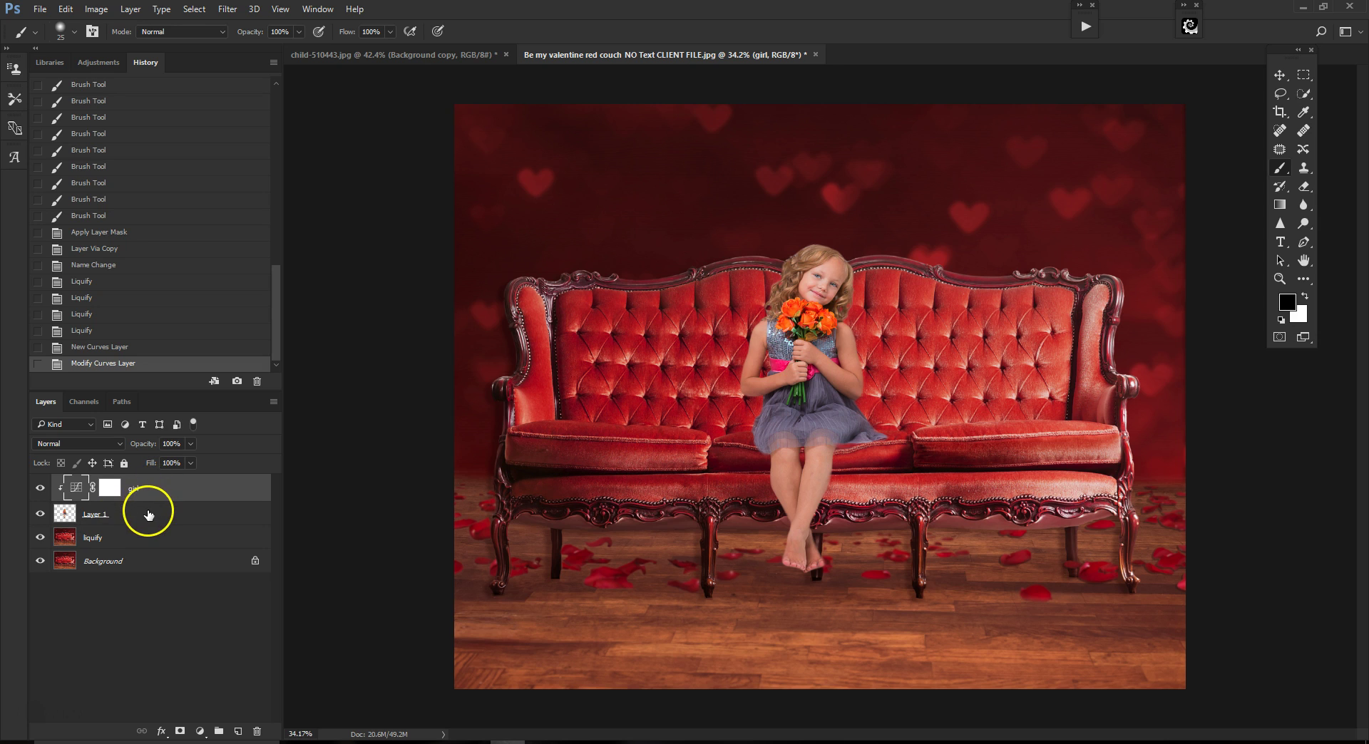
right_click(147, 518)
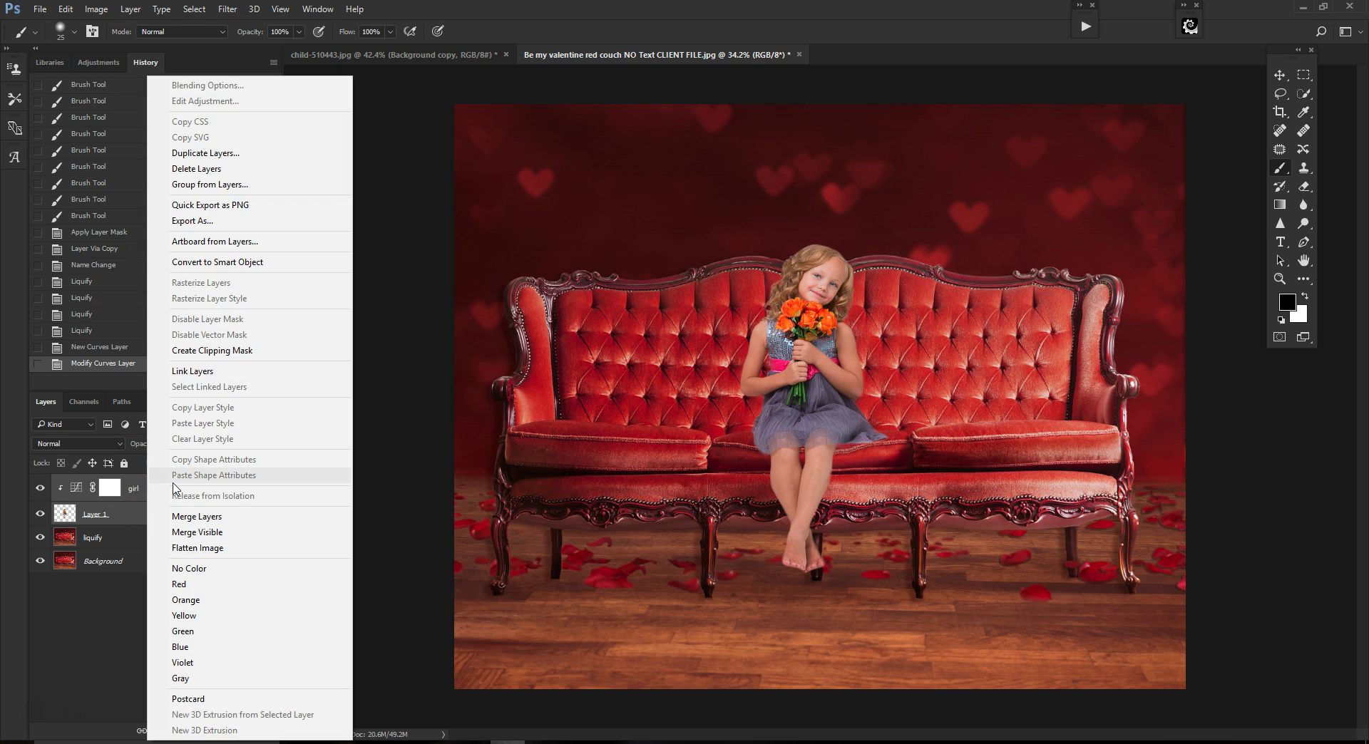
left_click(190, 516)
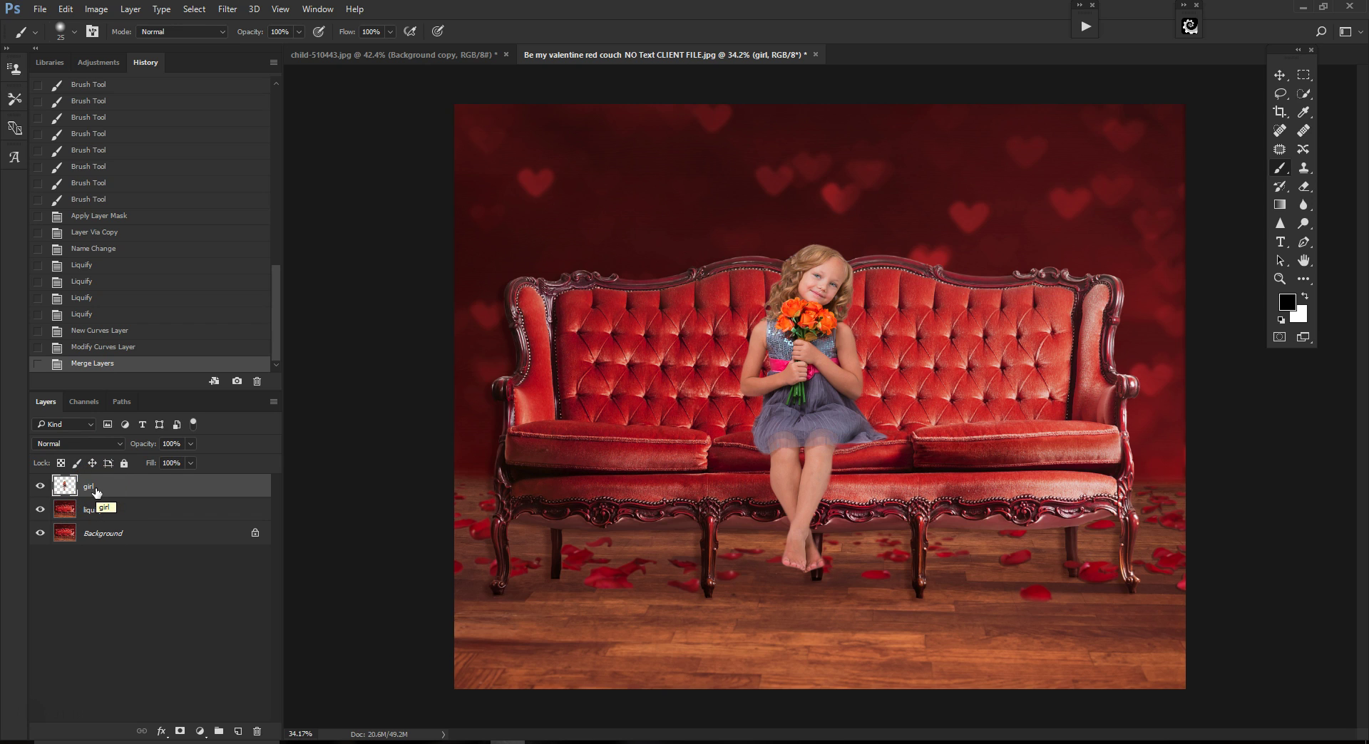
Duplicate the merged girl layer and name the copy "shadow".
key("ctrl+j")
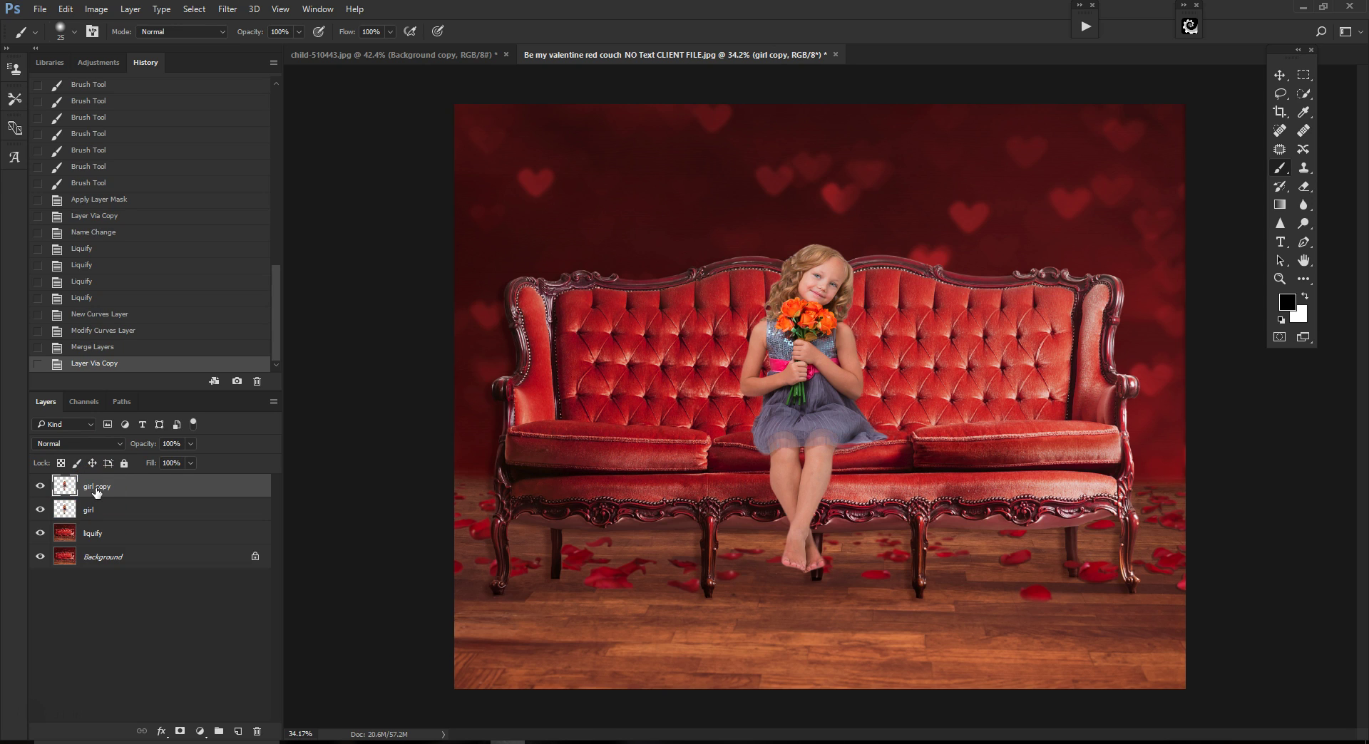
double_click(100, 489)
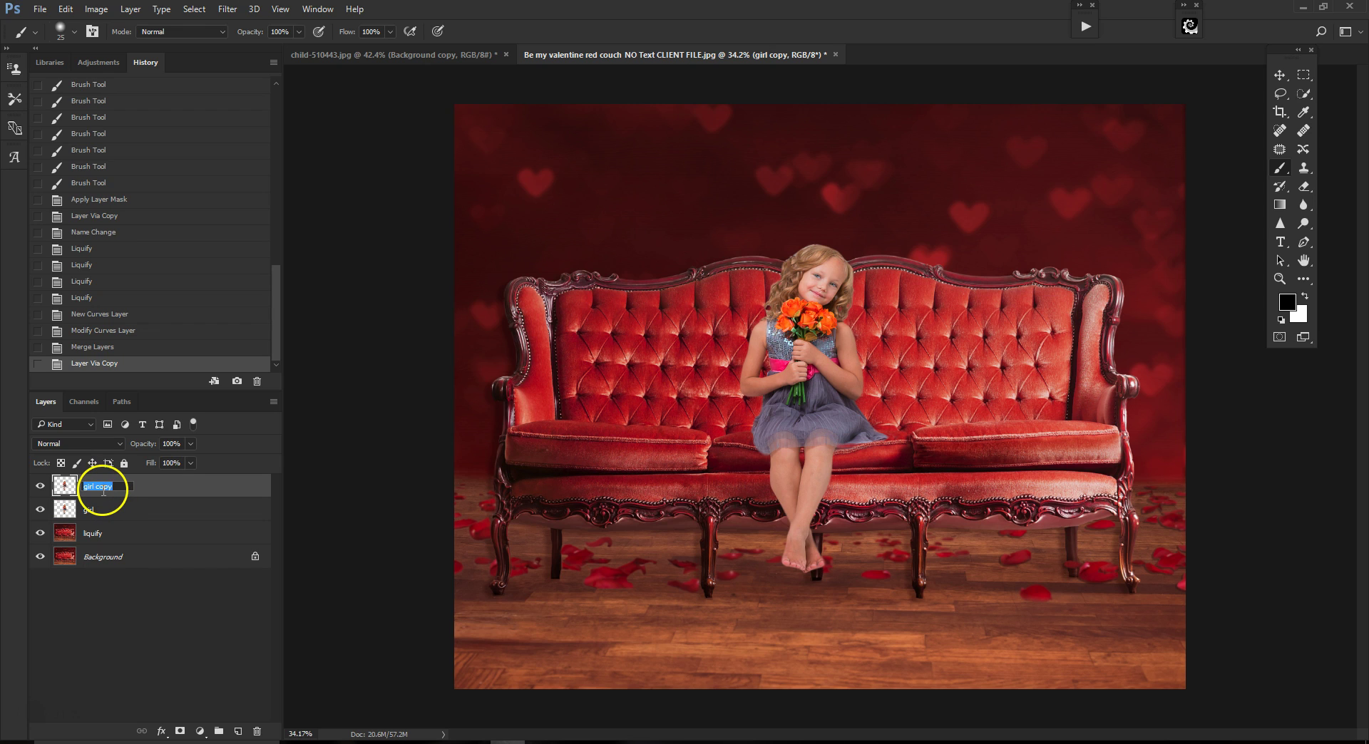
type("shadow")
key("Return")
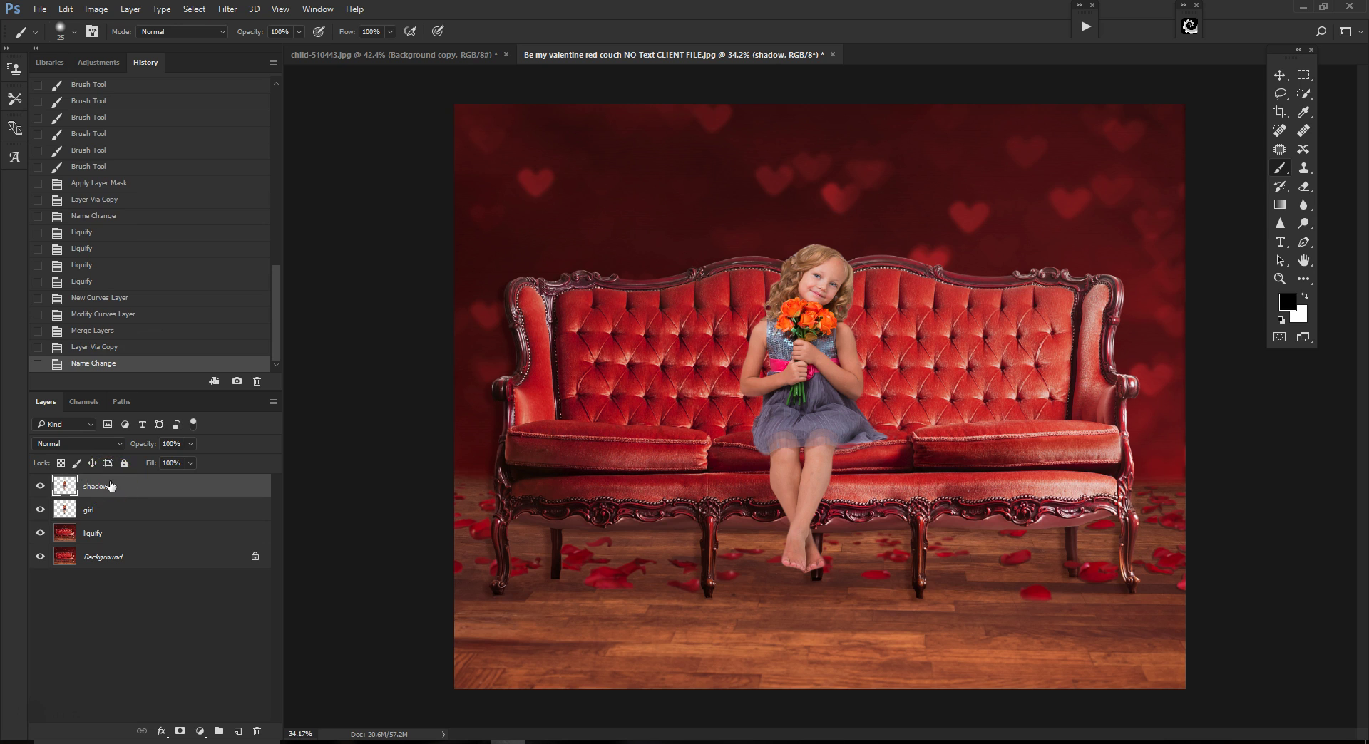
Add a Curves adjustment layer named "girls shadow", clipped to the shadow layer.
left_click(135, 11)
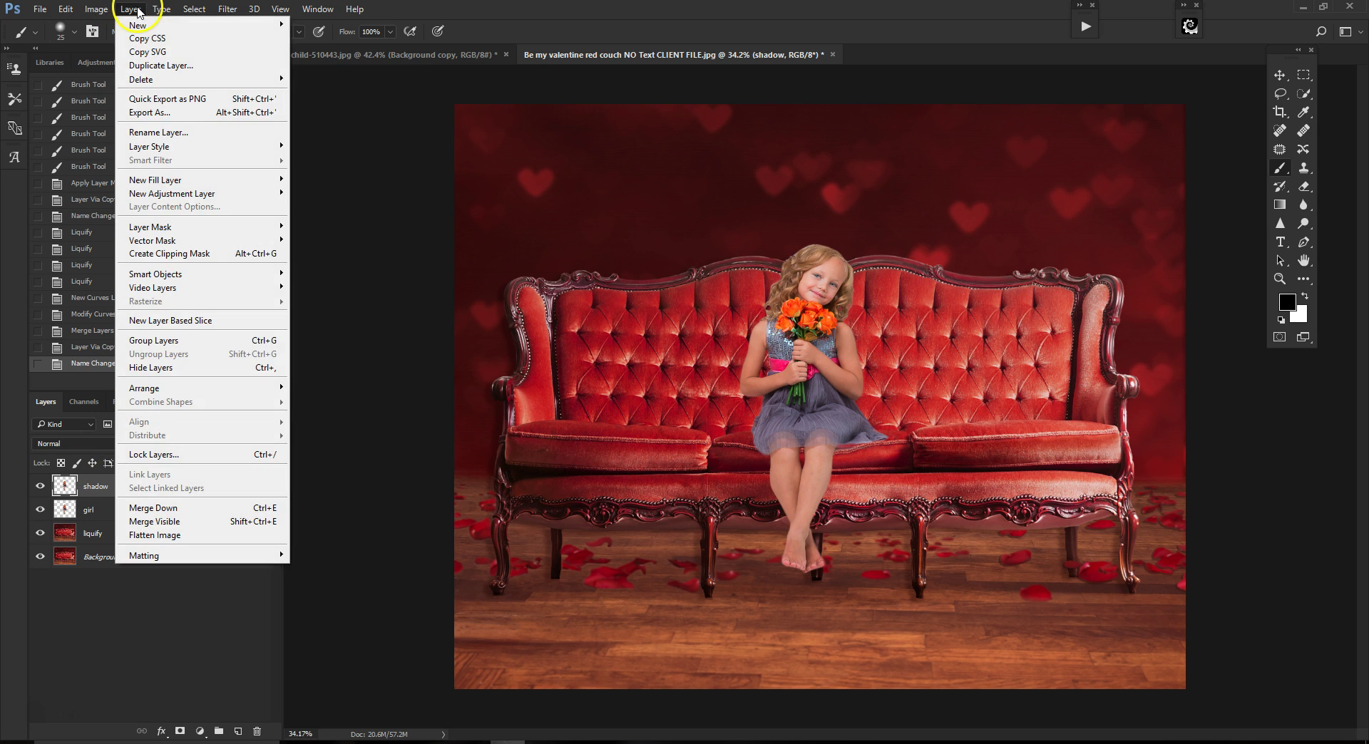
mouse_move(221, 198)
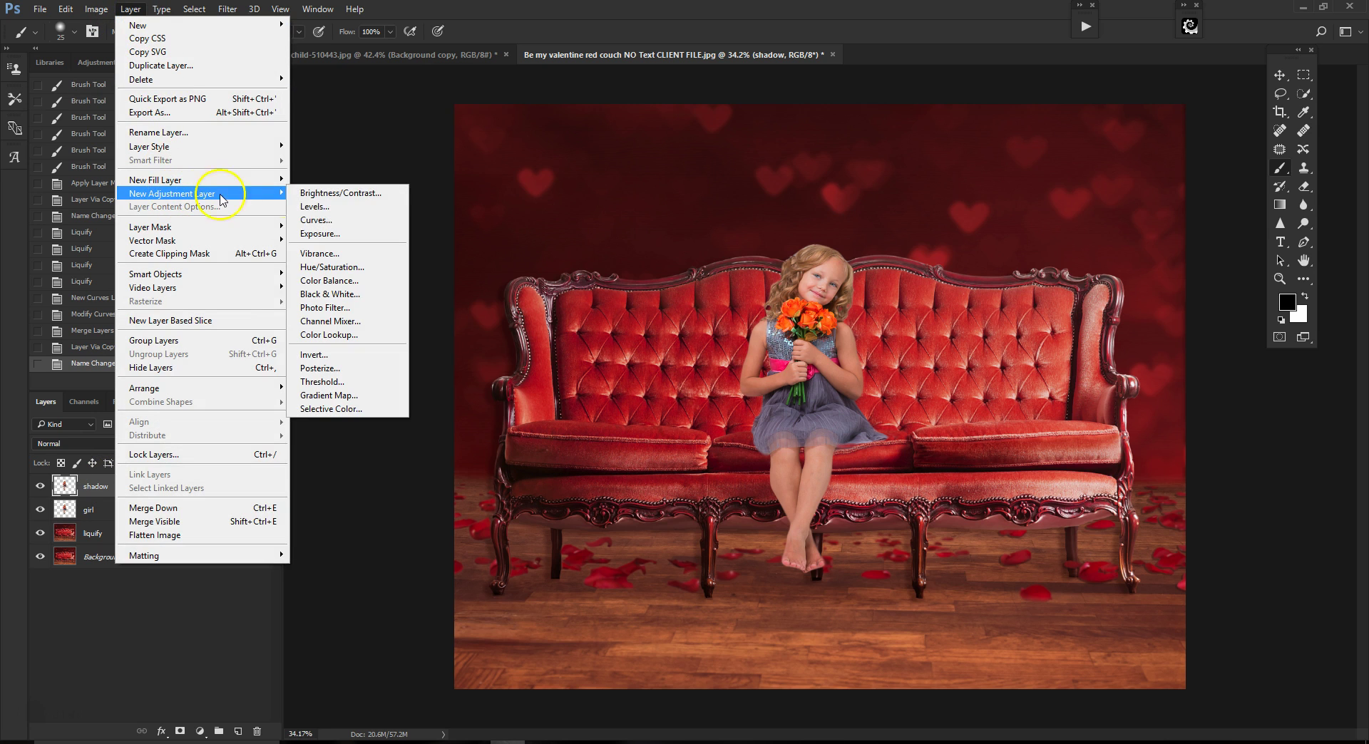
left_click(345, 220)
left_click(986, 440)
left_click(1071, 424)
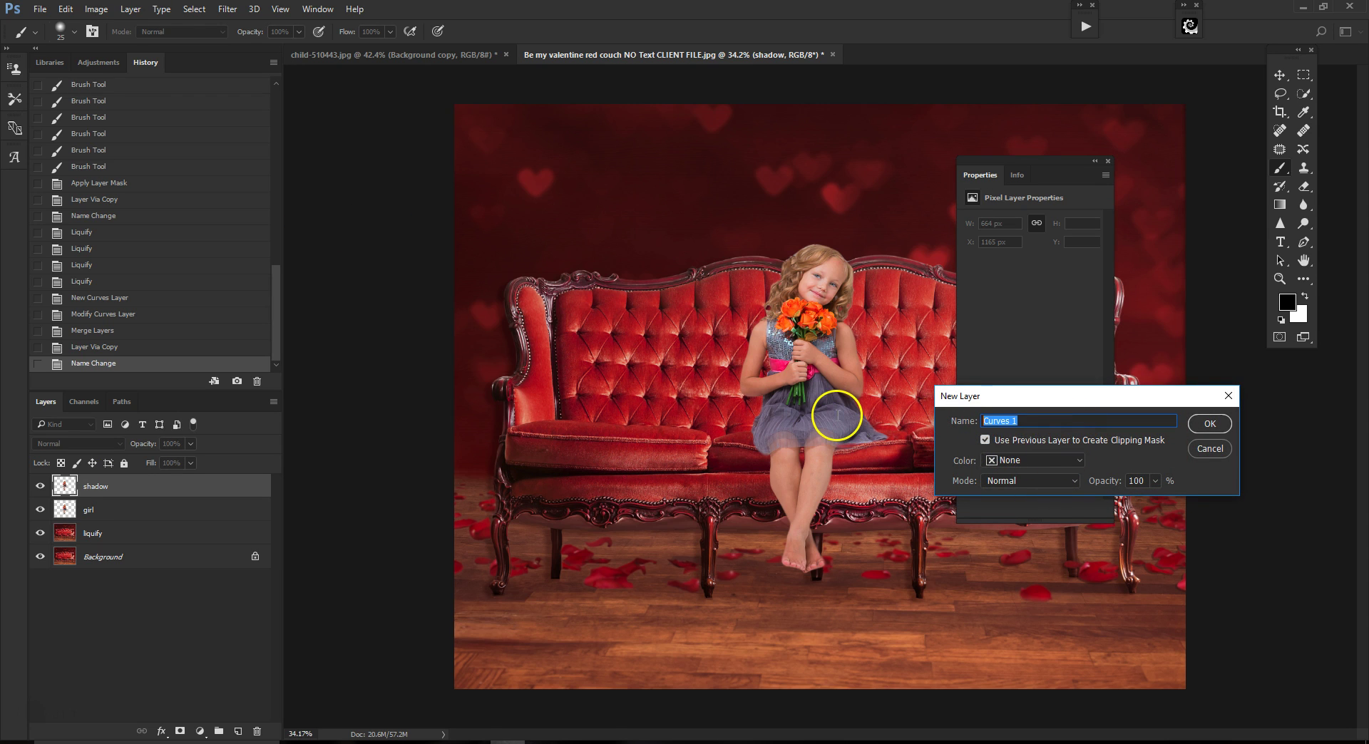
type("girls shadow")
left_click(1210, 425)
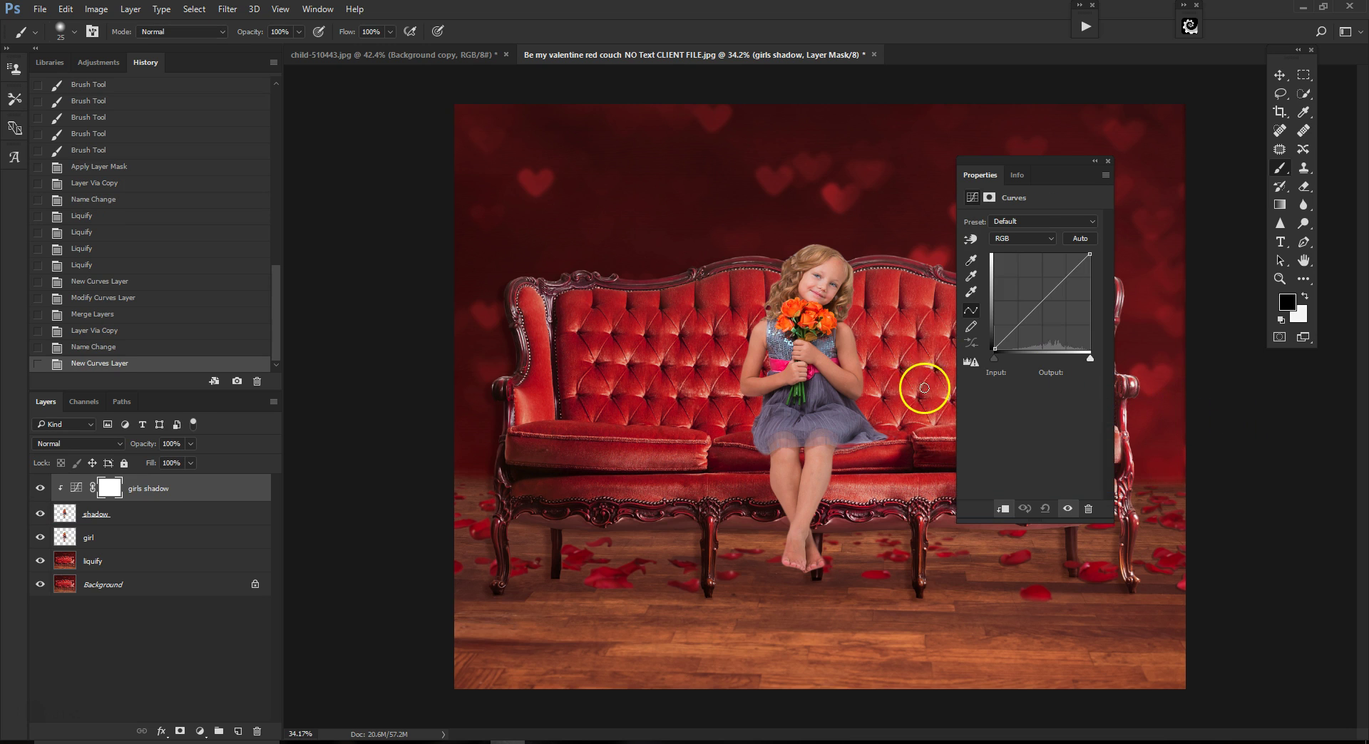
Turn the shadow copy into a black silhouette by lowering the RGB white point's output to 0.
left_click_drag(1047, 165, 1038, 173)
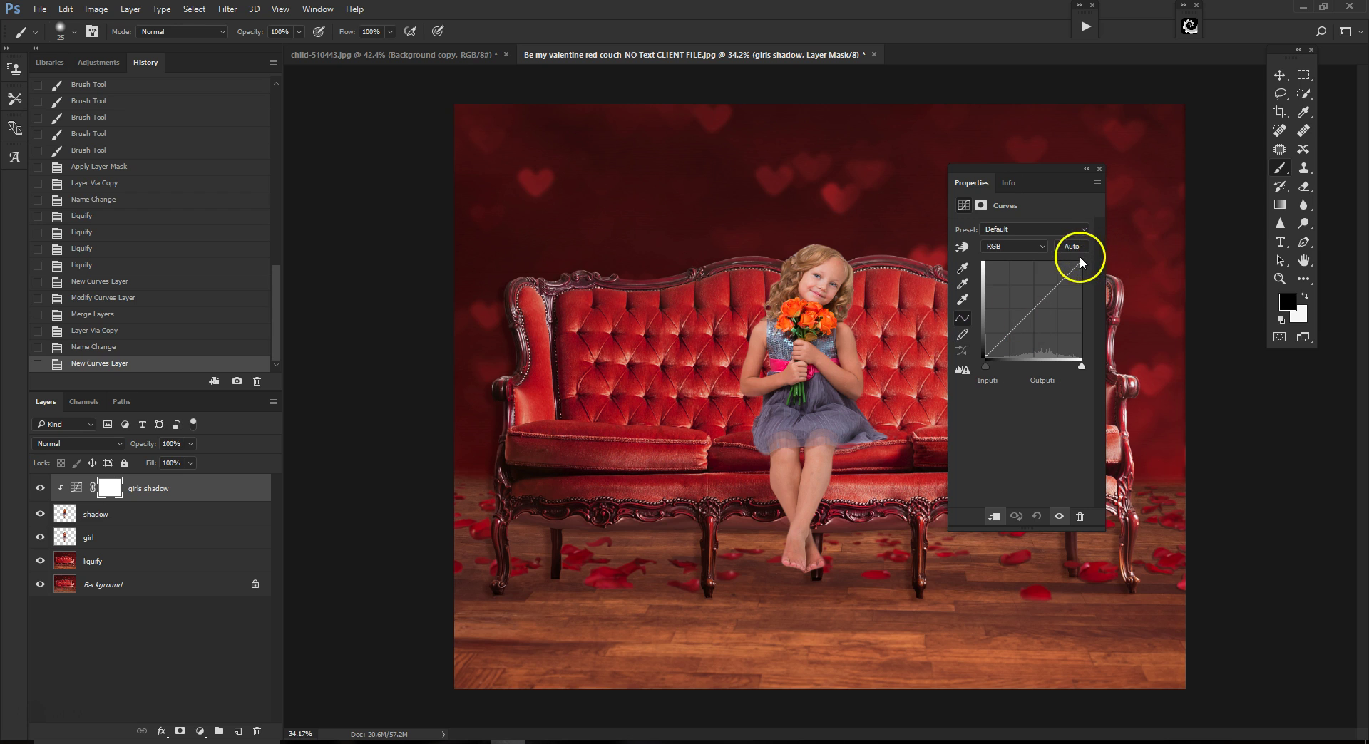
left_click_drag(1083, 261, 1091, 385)
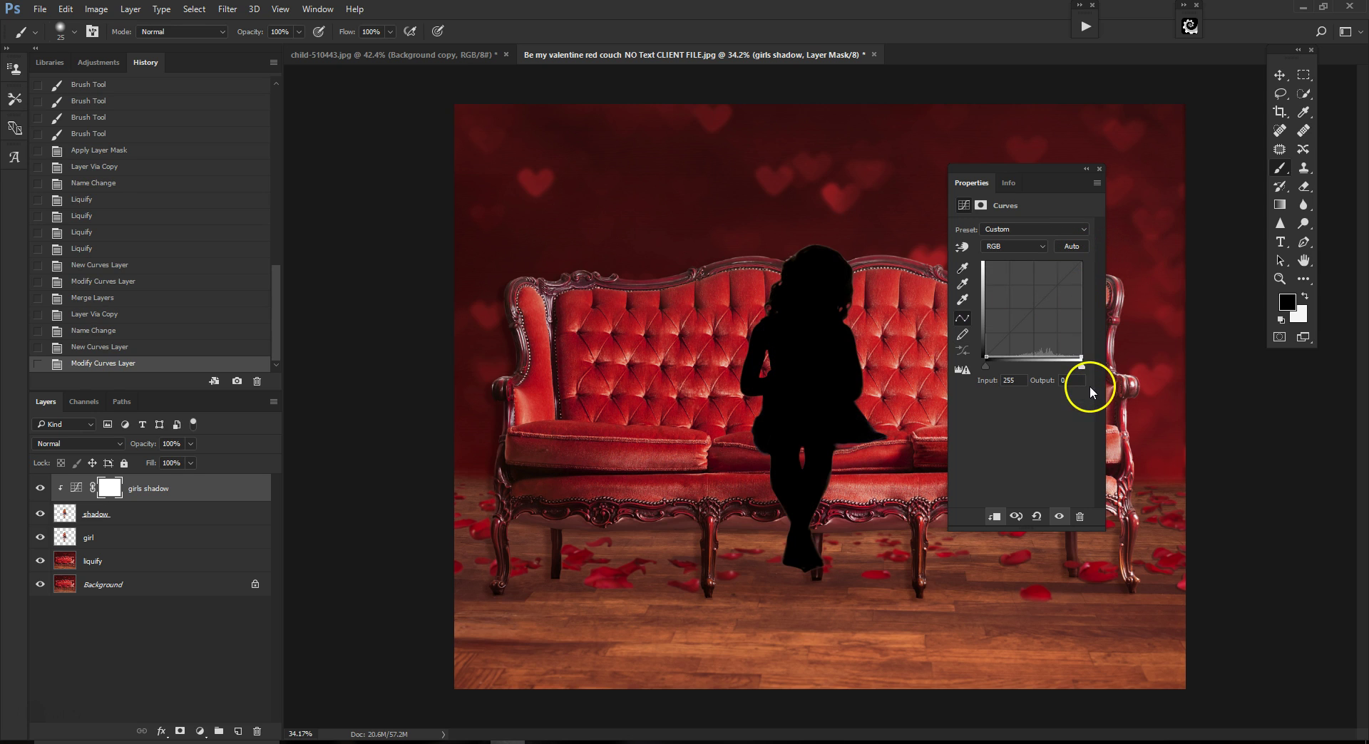
left_click(1092, 171)
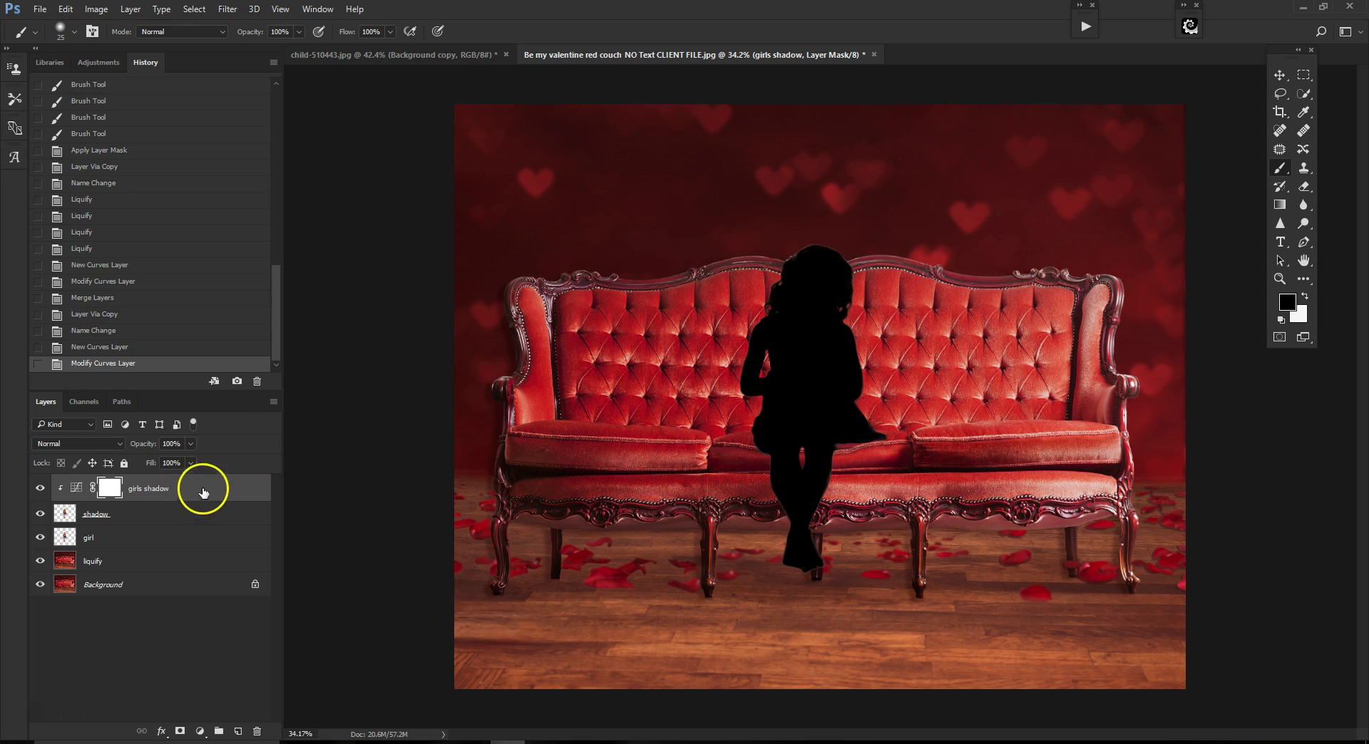
Bring the girl layer to the top of the layer stack and offset the shadow layer about 35 px left and 11 px down.
left_click(125, 538)
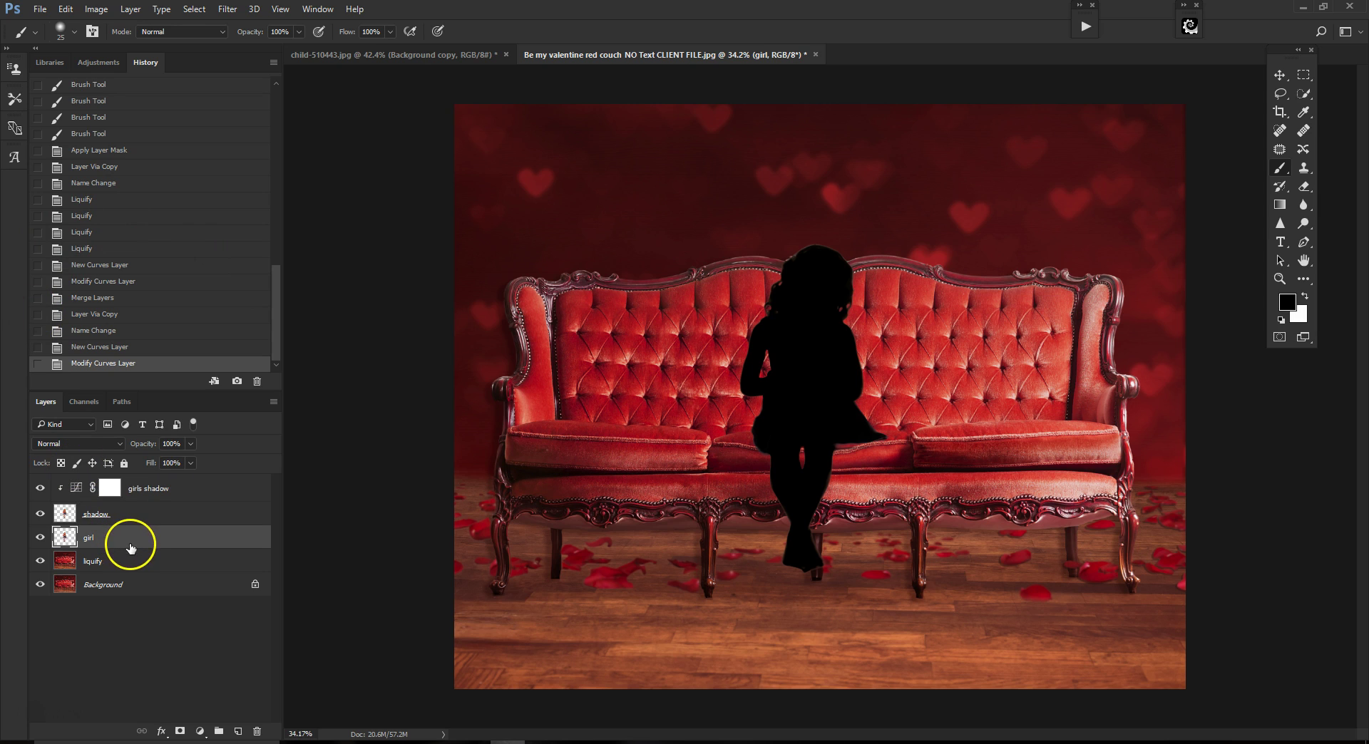
left_click_drag(131, 541, 149, 484)
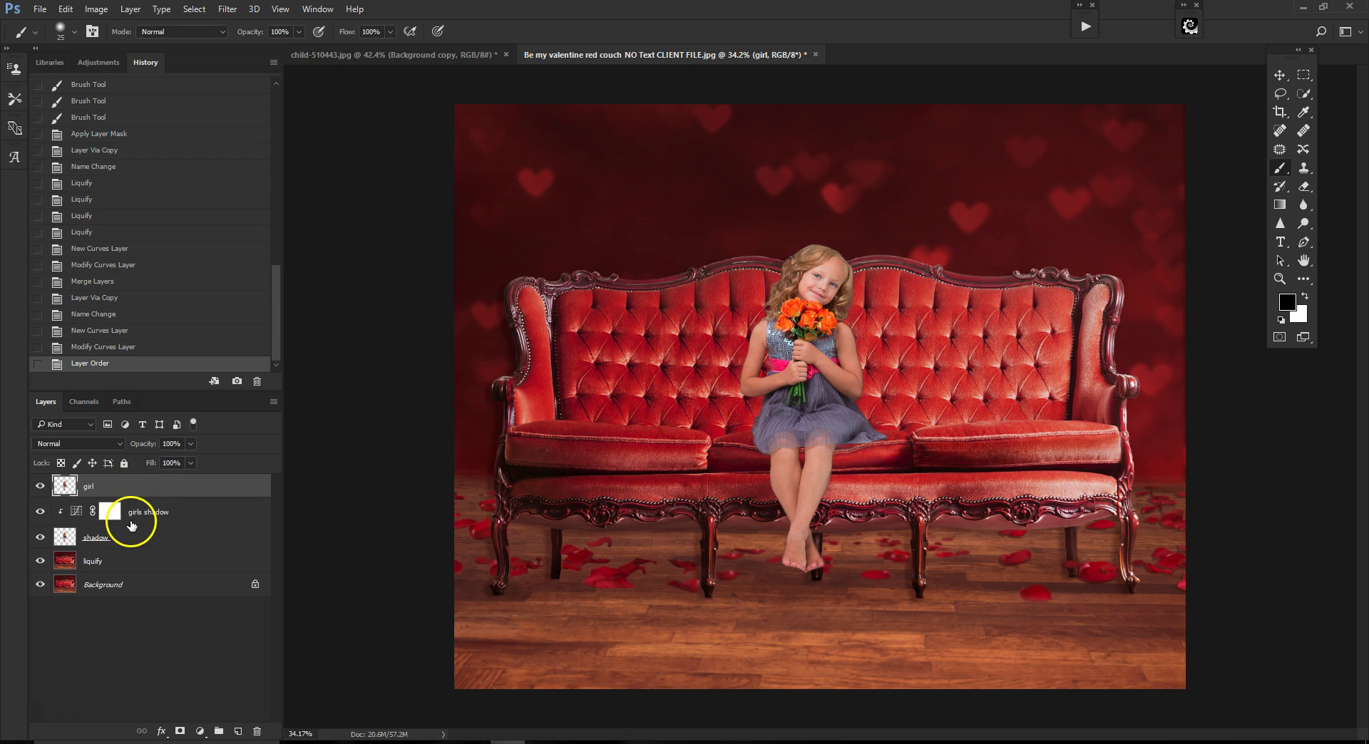
left_click(120, 540)
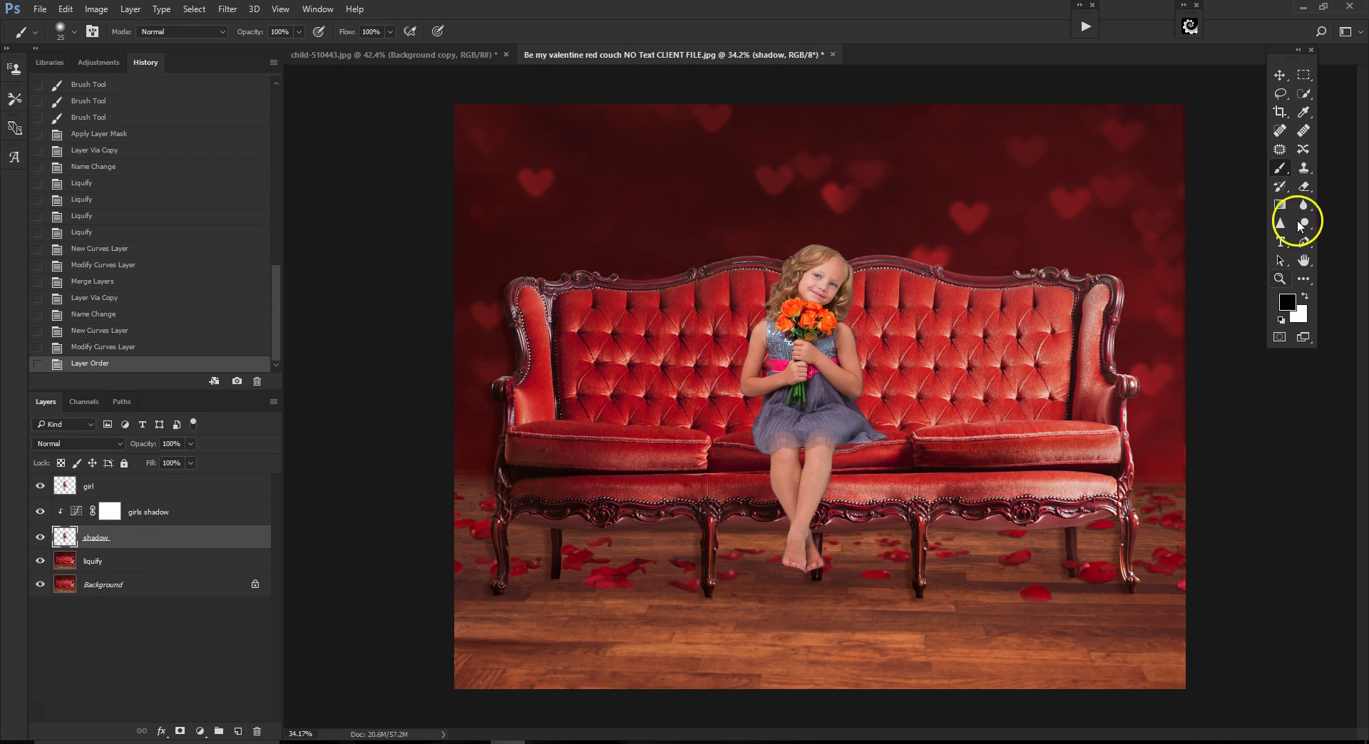
left_click(1279, 75)
left_click_drag(850, 319, 843, 326)
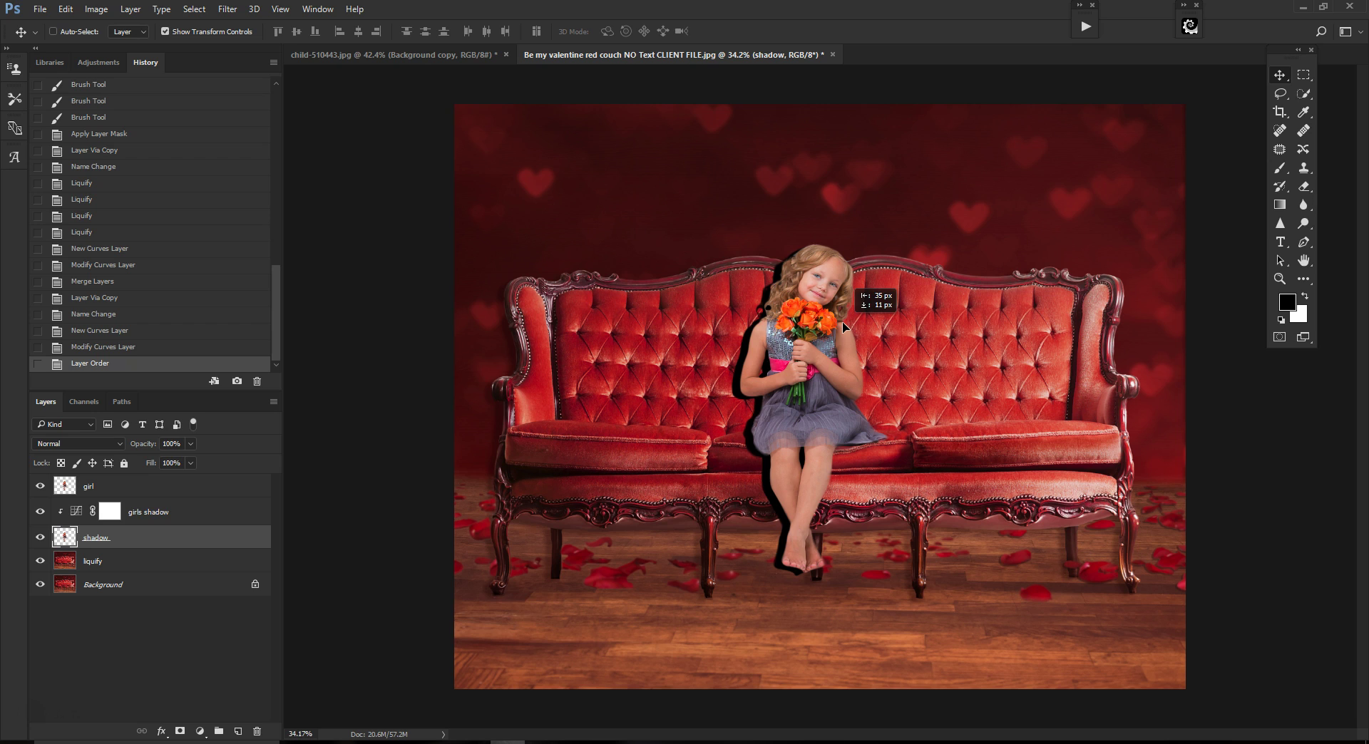
left_click_drag(844, 326, 843, 326)
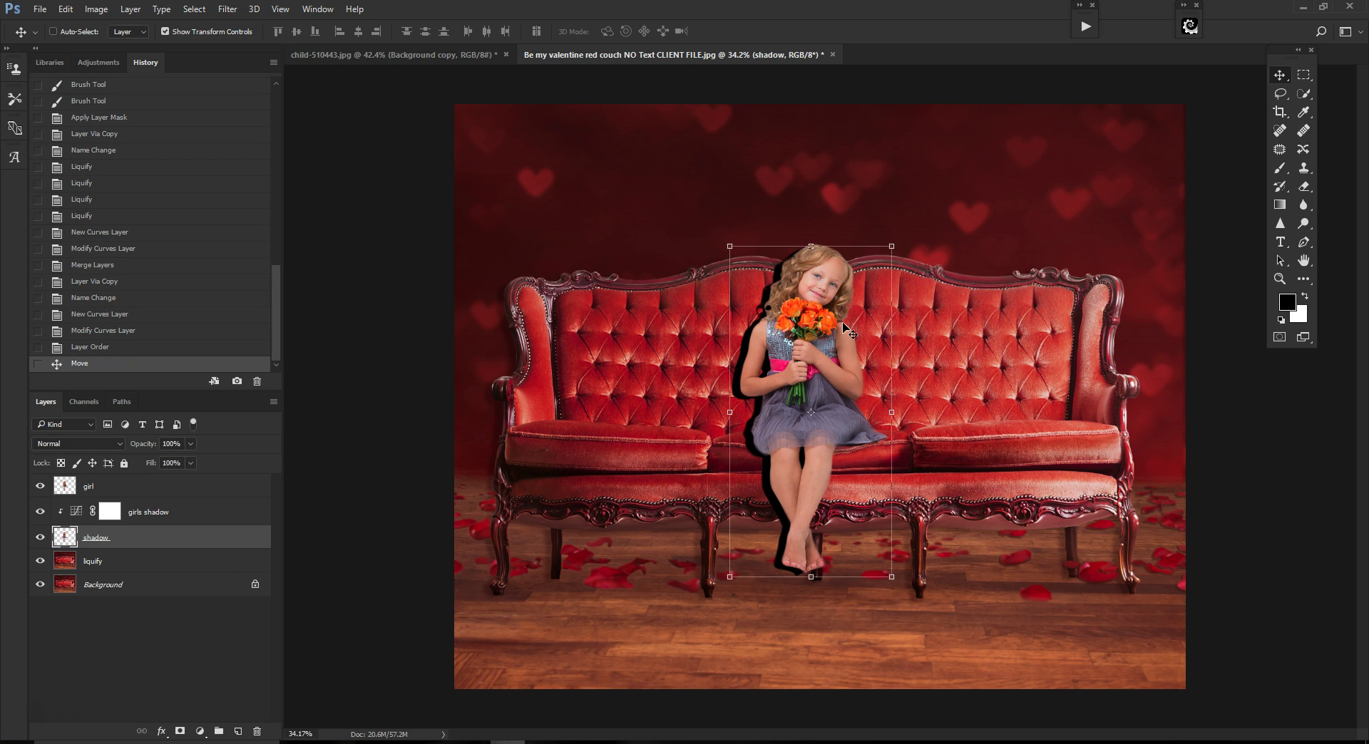
Set the shadow layer's opacity to 27%.
left_click(191, 444)
left_click_drag(191, 461, 151, 462)
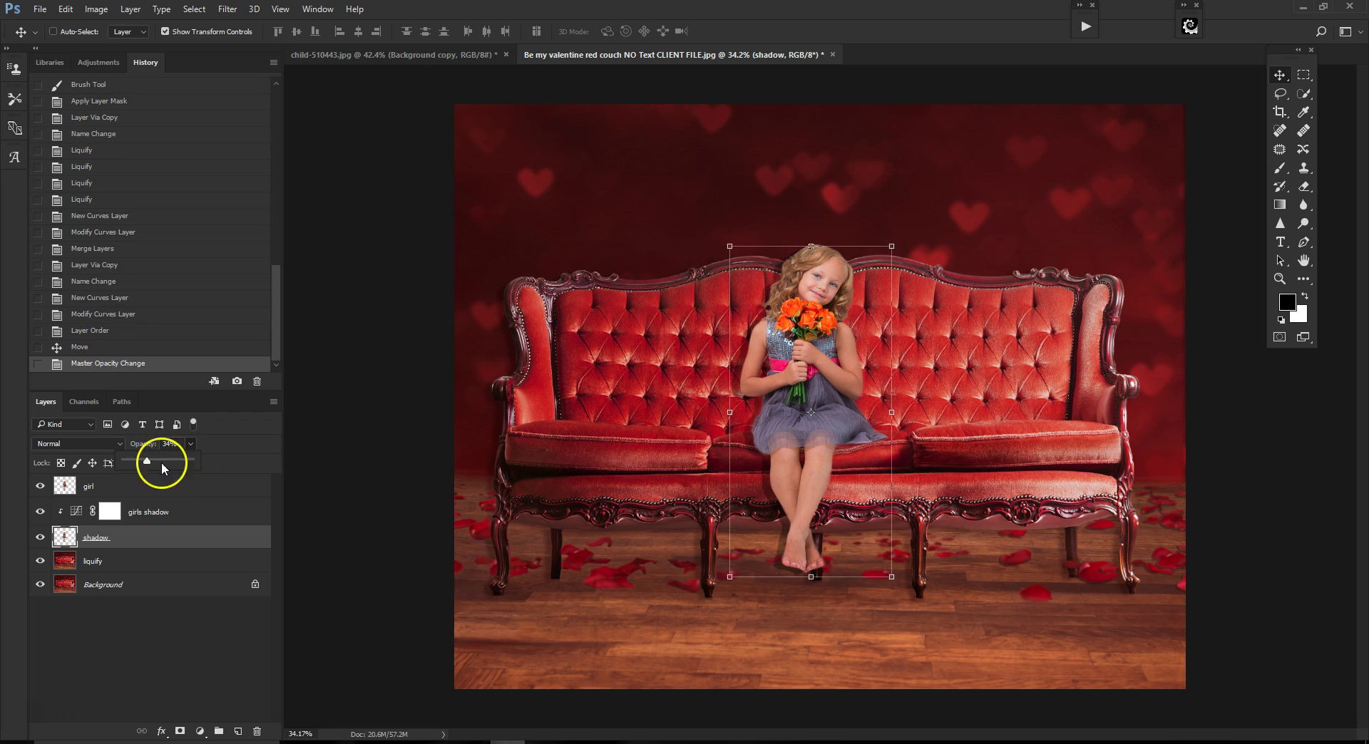
scroll(475, 474, "up", 4)
left_click_drag(149, 462, 139, 458)
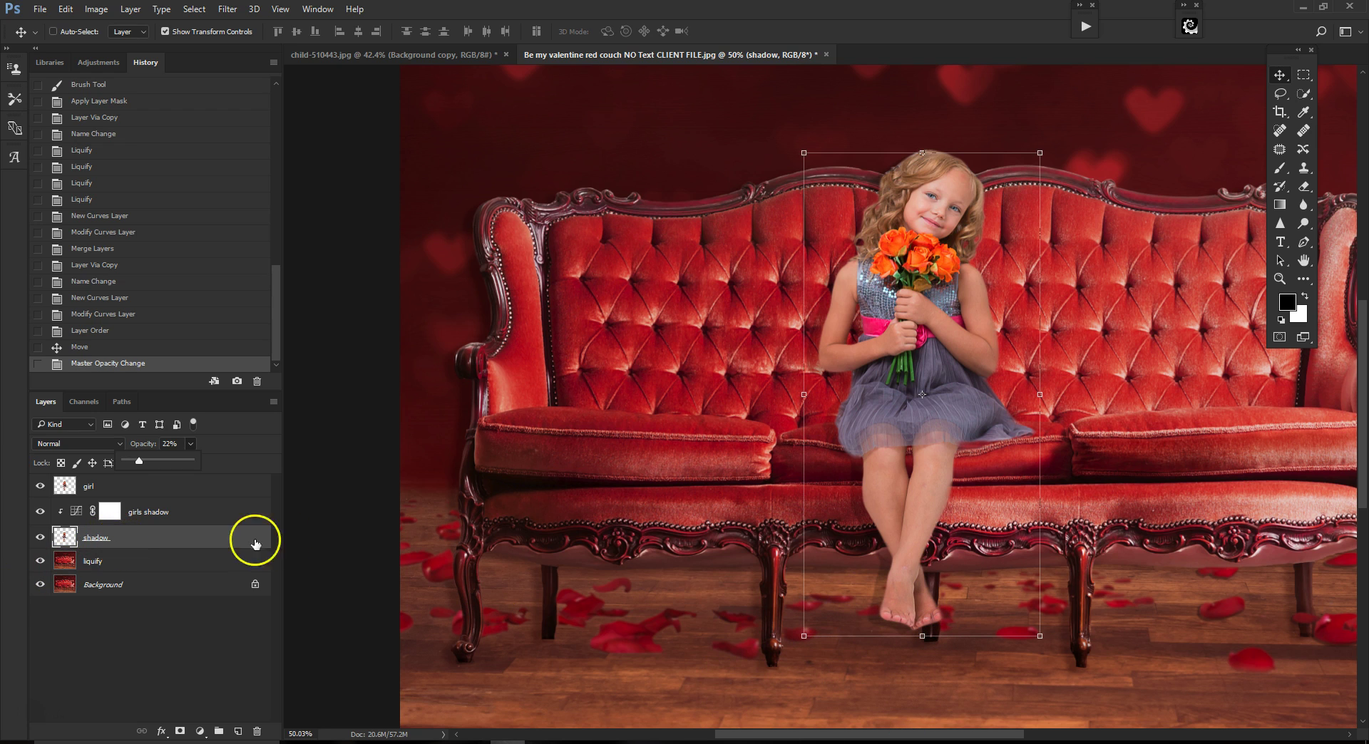
left_click_drag(130, 461, 143, 464)
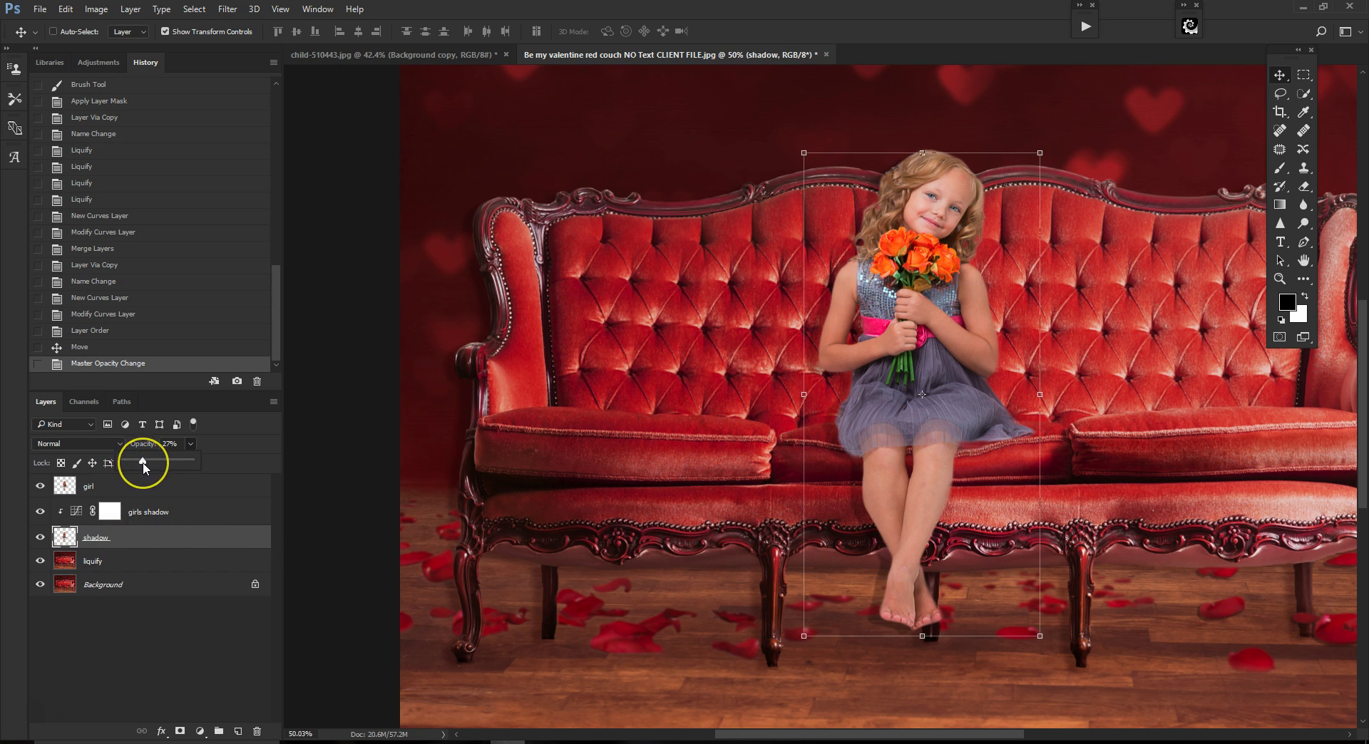
left_click(212, 494)
Soften the shadow layer with a Gaussian Blur of 5.2 pixels radius.
left_click(153, 540)
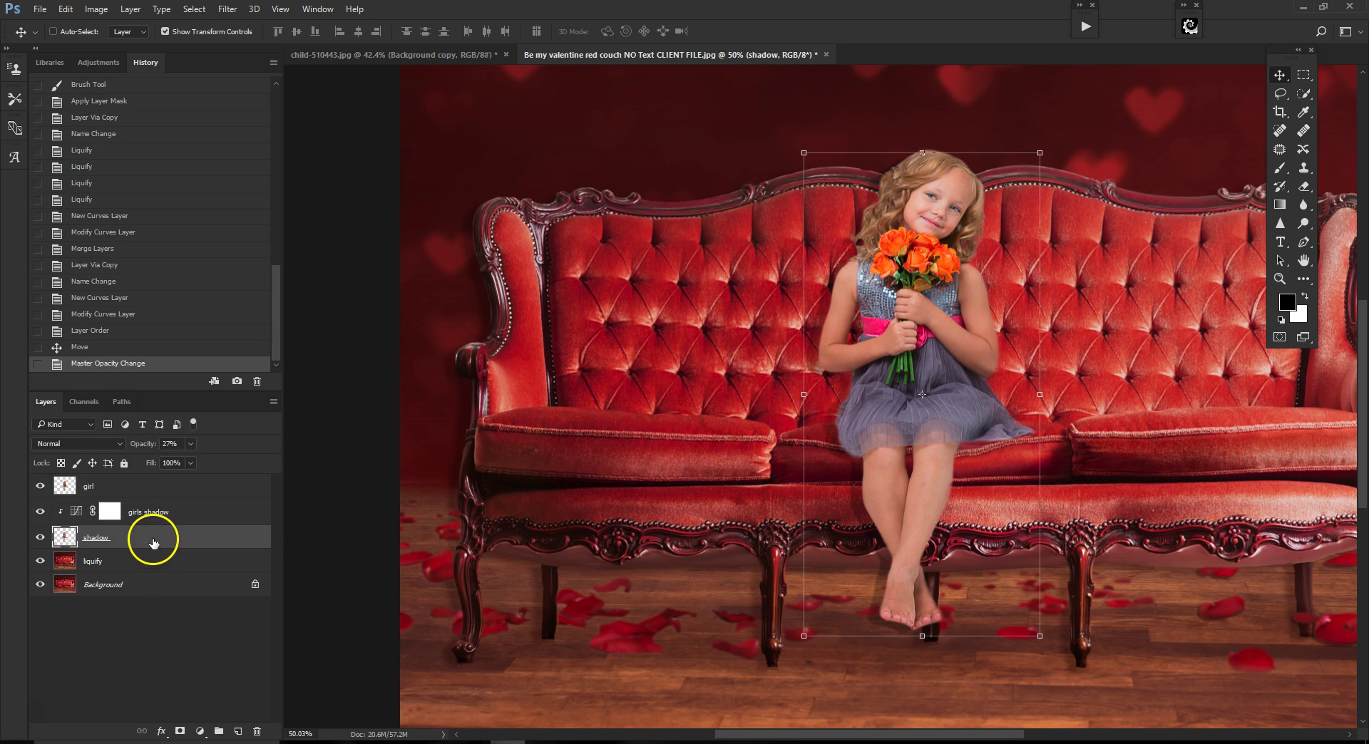
left_click(228, 9)
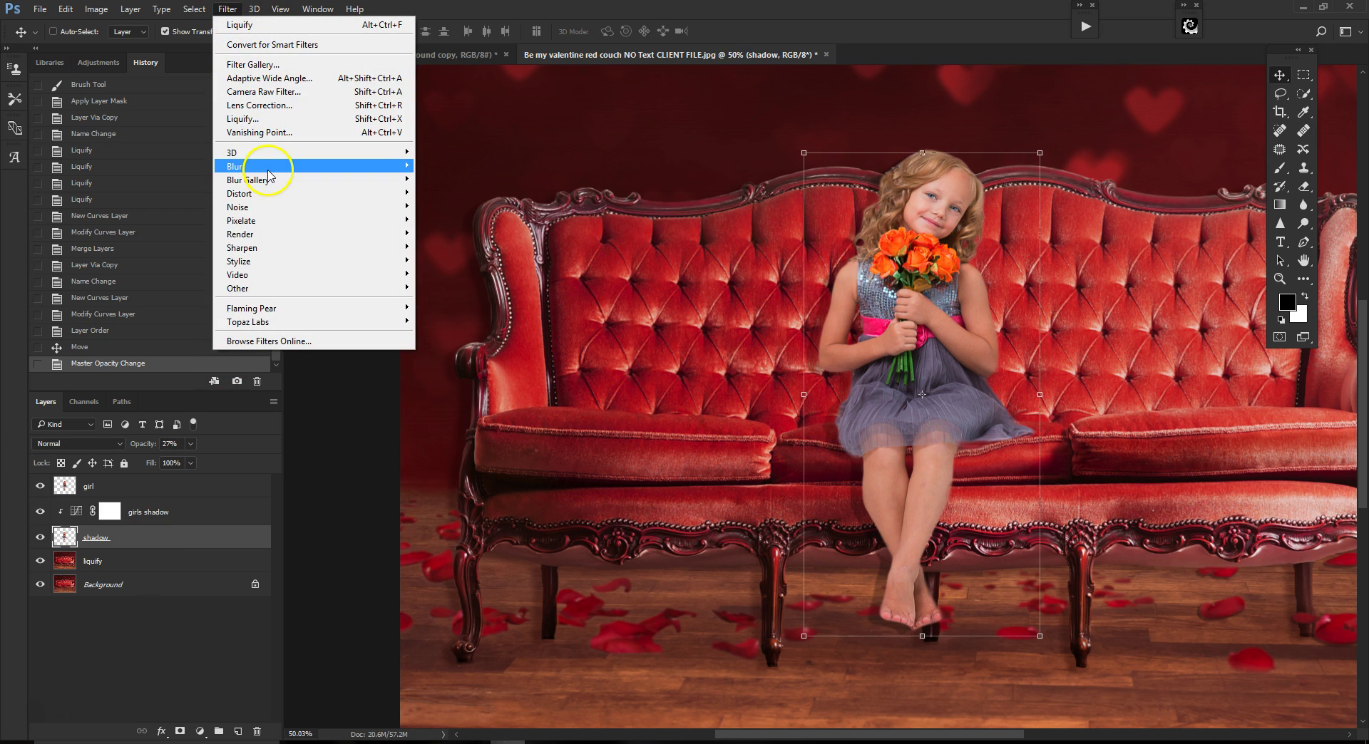
mouse_move(258, 168)
left_click(476, 220)
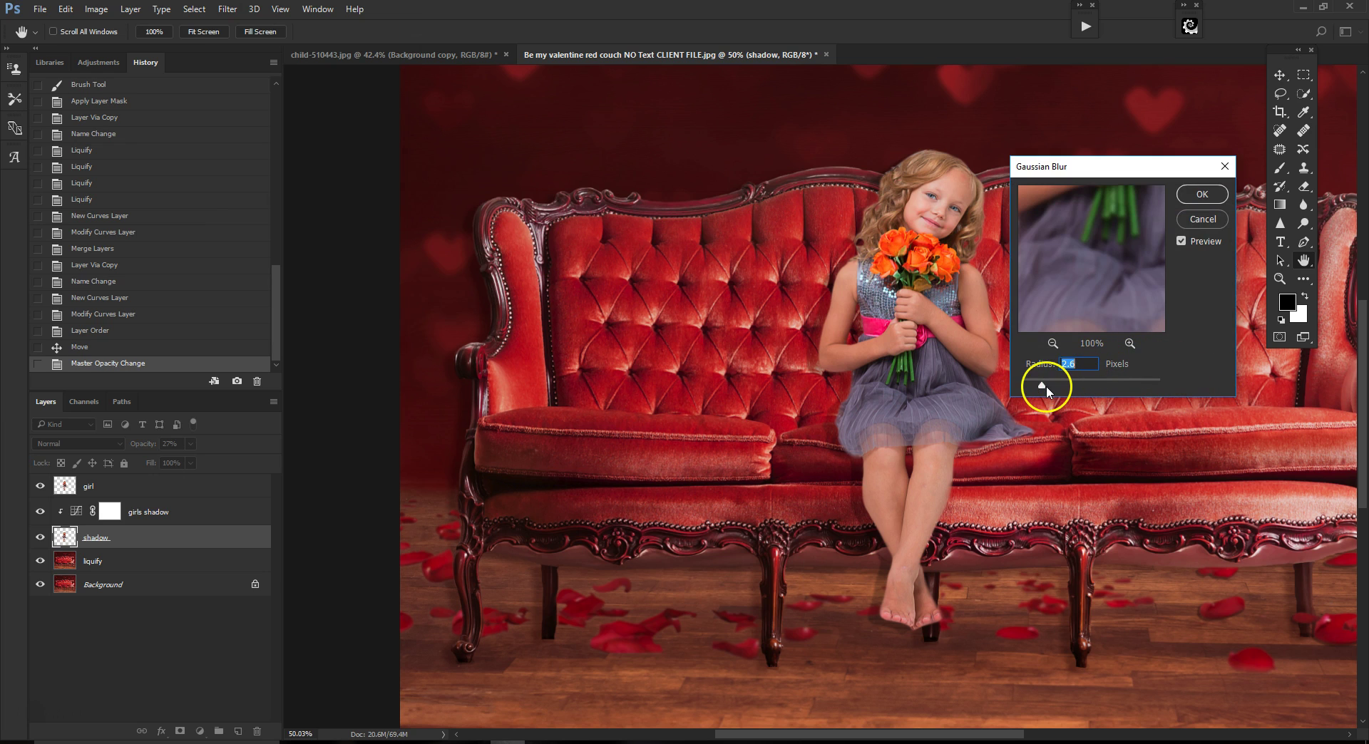
mouse_move(1042, 388)
left_mouse_down()
mouse_move(1017, 385)
mouse_move(1034, 387)
left_mouse_up()
left_click_drag(1049, 386, 1059, 387)
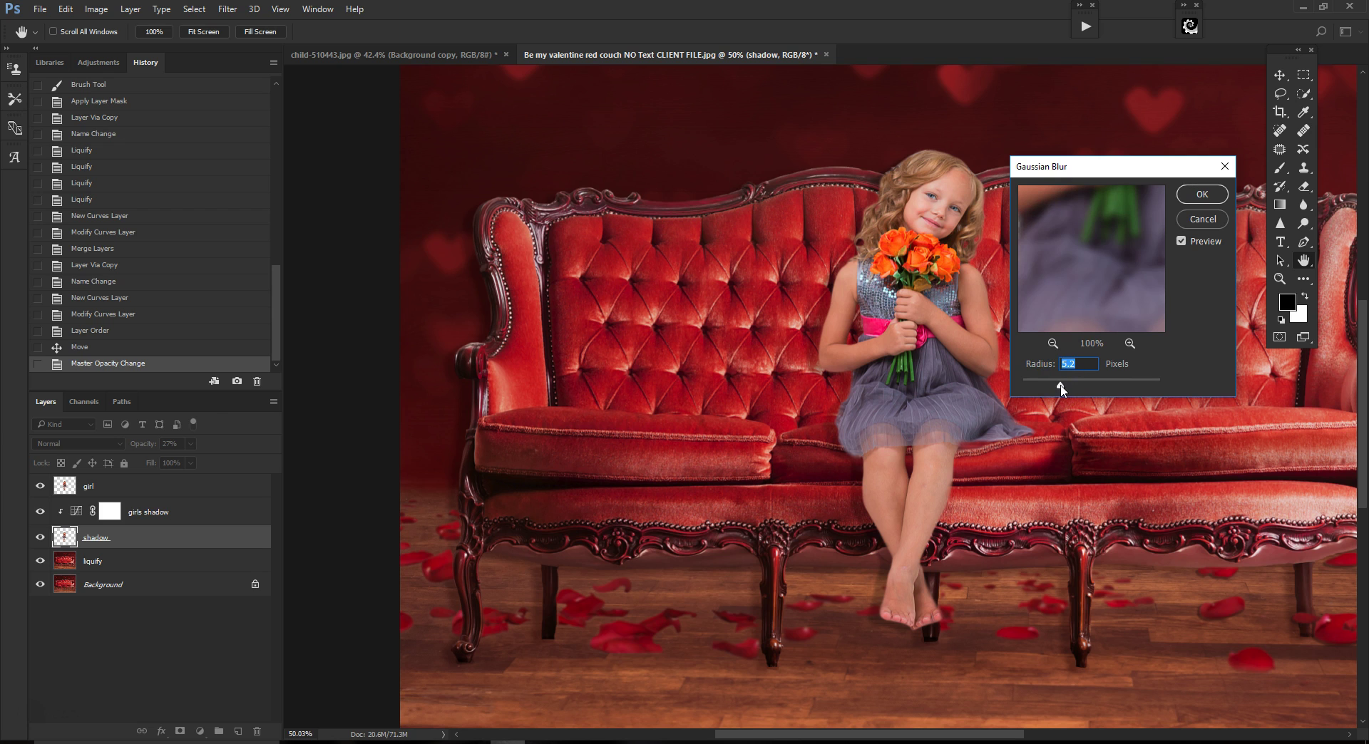
left_click(1203, 196)
Add a mask to the shadow layer and paint out the shadow beside the girl's feet with a black size-50 brush.
left_click(179, 731)
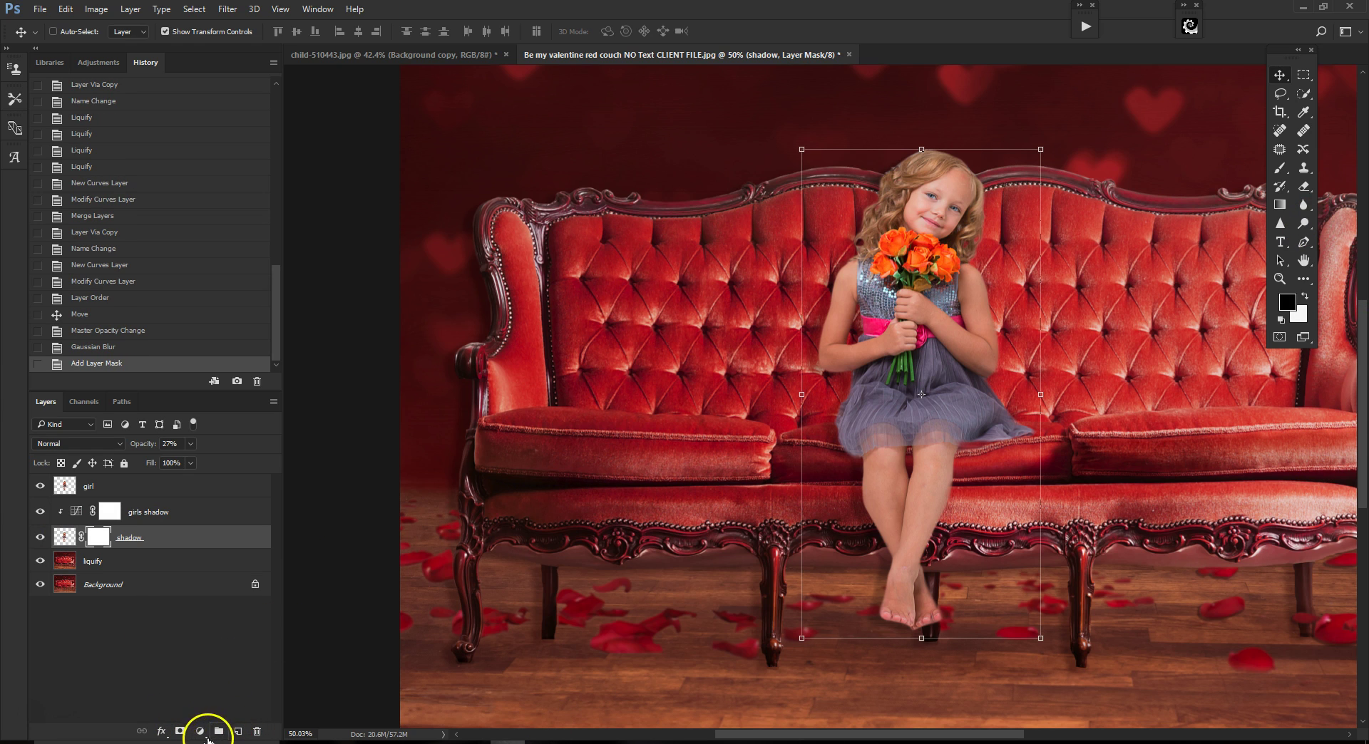
left_click(1279, 169)
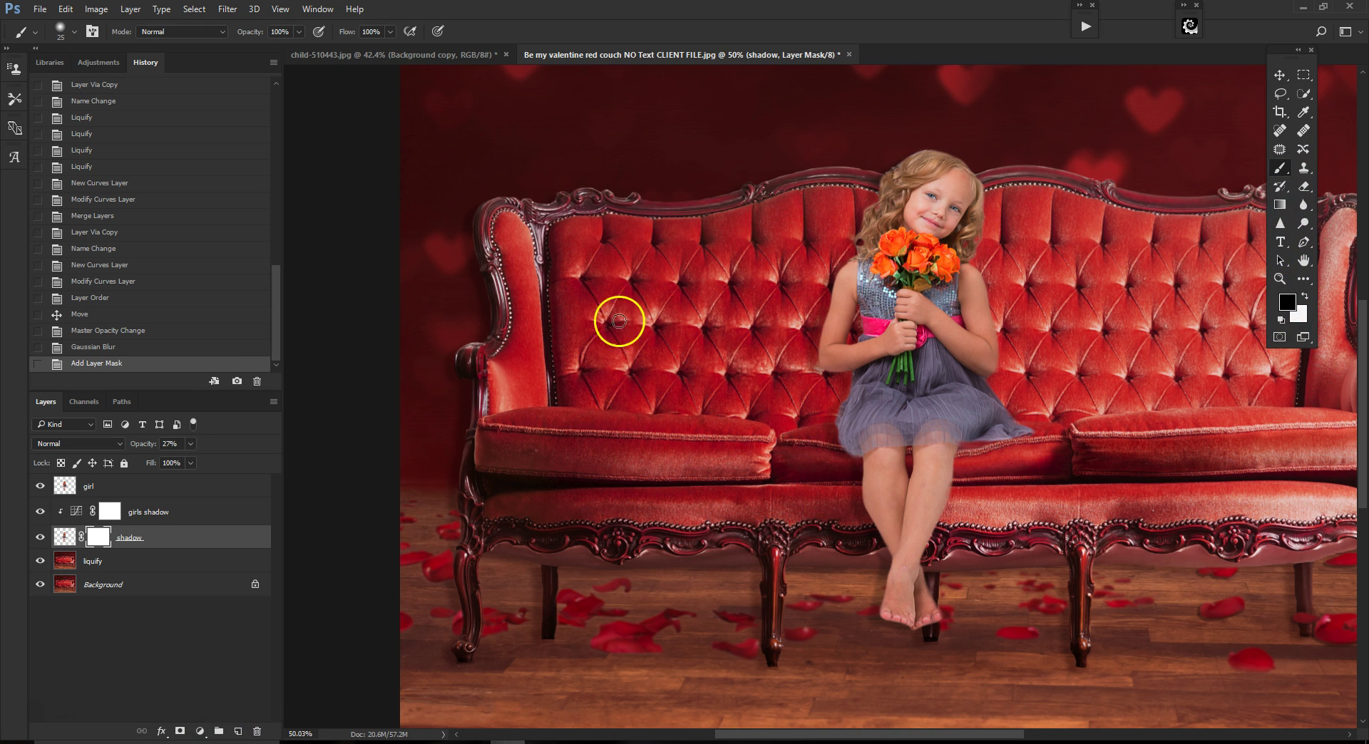
scroll(701, 360, "up", 2)
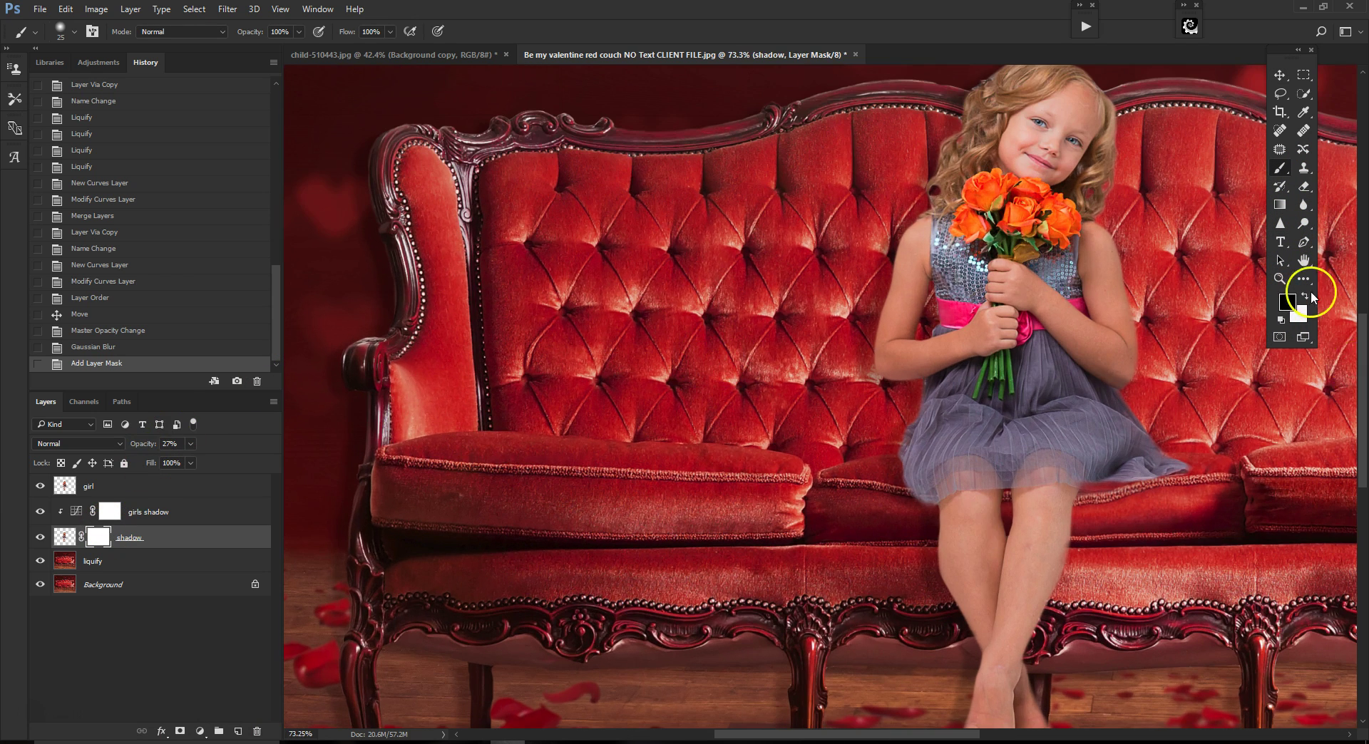
left_click_drag(1361, 353, 1361, 400)
key("bracketright")
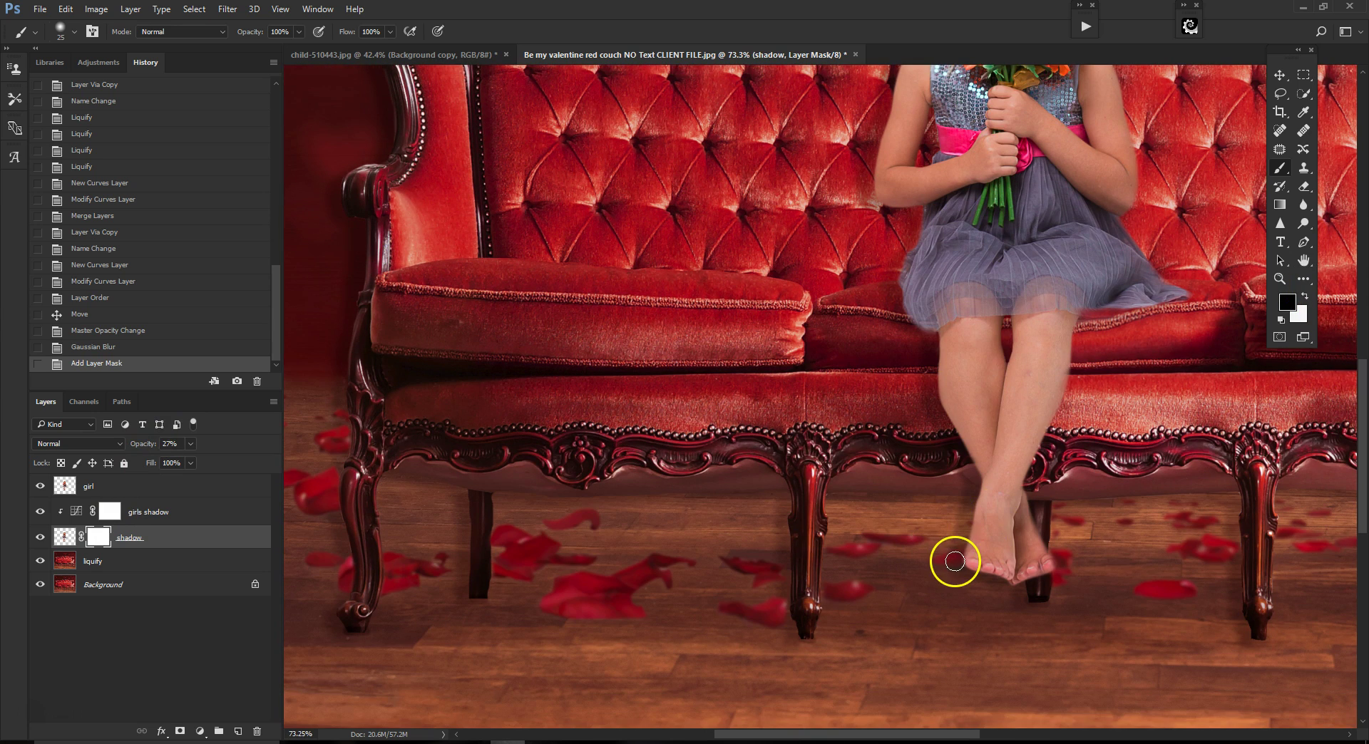
key("bracketright")
key("bracketright")
key("bracketright")
mouse_move(938, 563)
left_mouse_down()
mouse_move(981, 579)
mouse_move(953, 557)
mouse_move(970, 538)
mouse_move(970, 497)
mouse_move(978, 561)
mouse_move(1048, 585)
mouse_move(981, 540)
mouse_move(973, 490)
mouse_move(950, 523)
mouse_move(959, 598)
left_mouse_up()
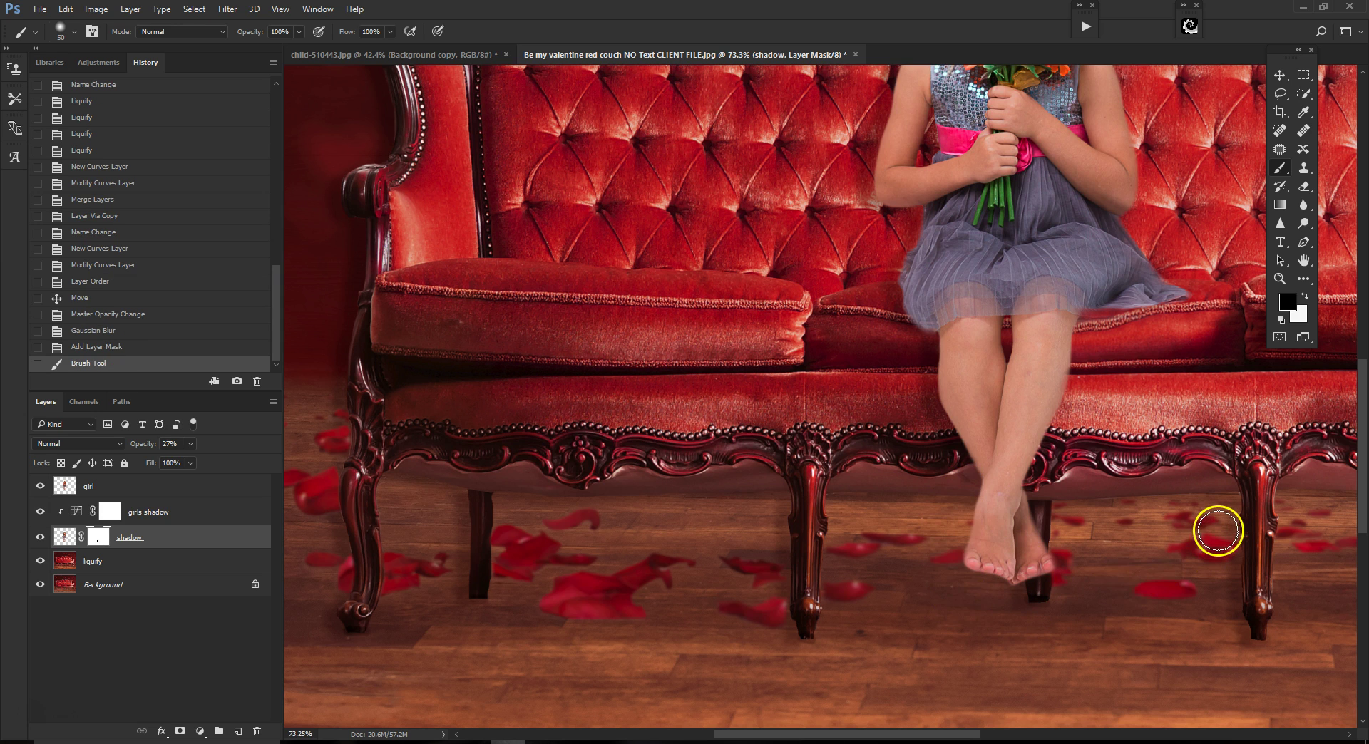
Reduce the mask brush to size 30 and try to paint out the shadow beside the dress hem's tip.
scroll(1218, 529, "down", 1)
scroll(1217, 530, "down", 9)
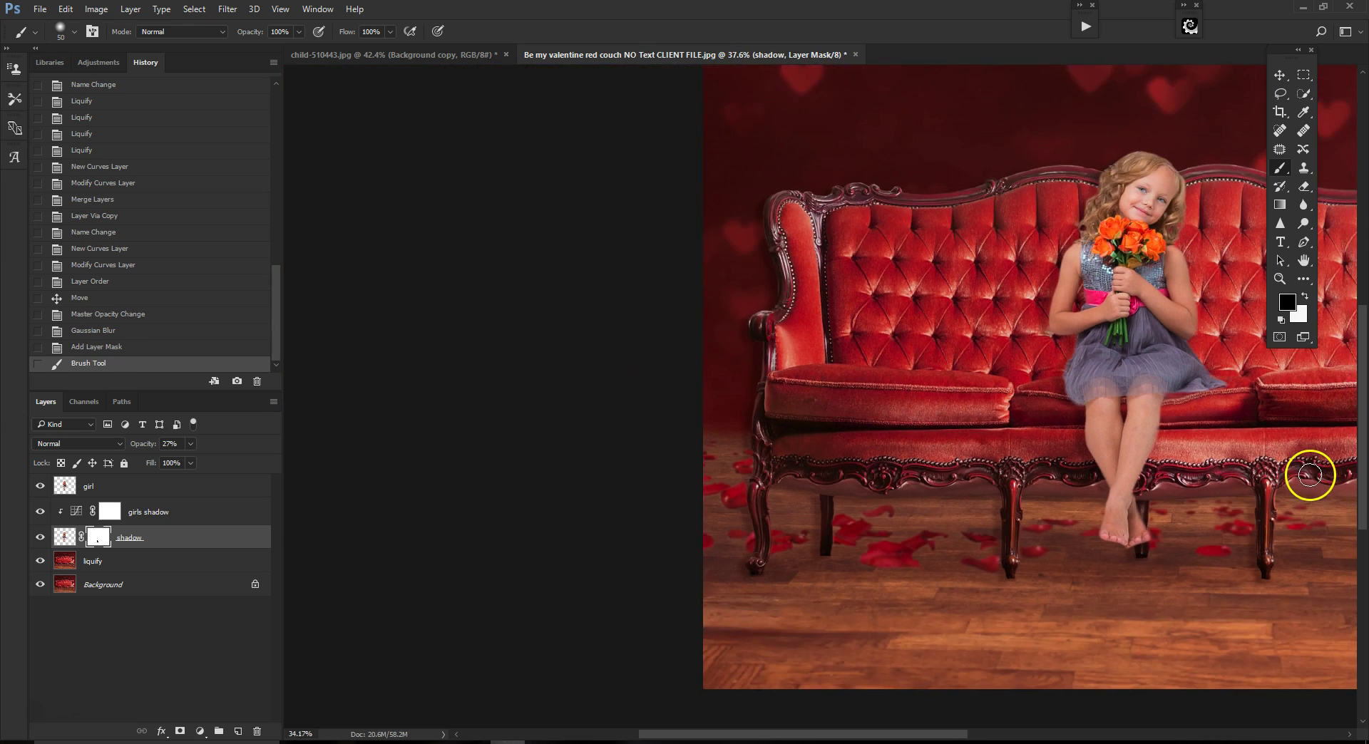
scroll(921, 473, "up", 10)
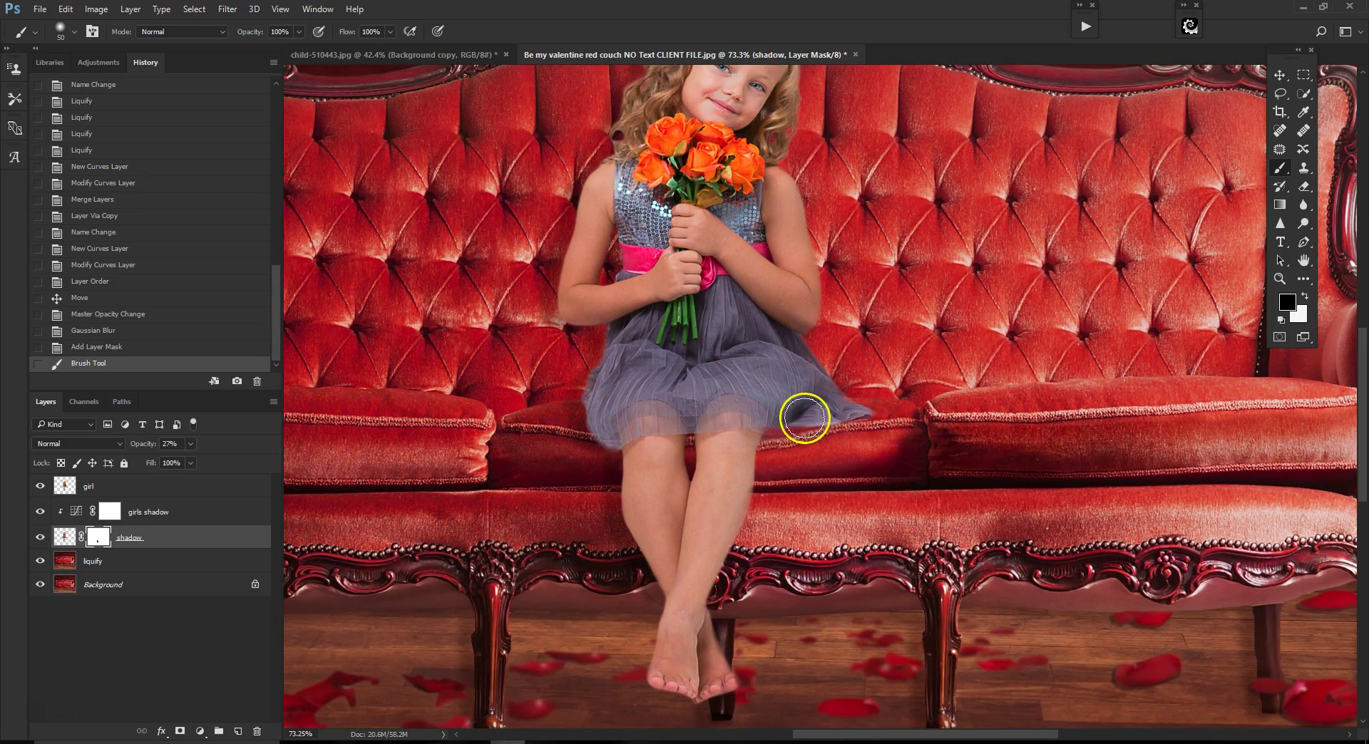
scroll(820, 419, "up", 5)
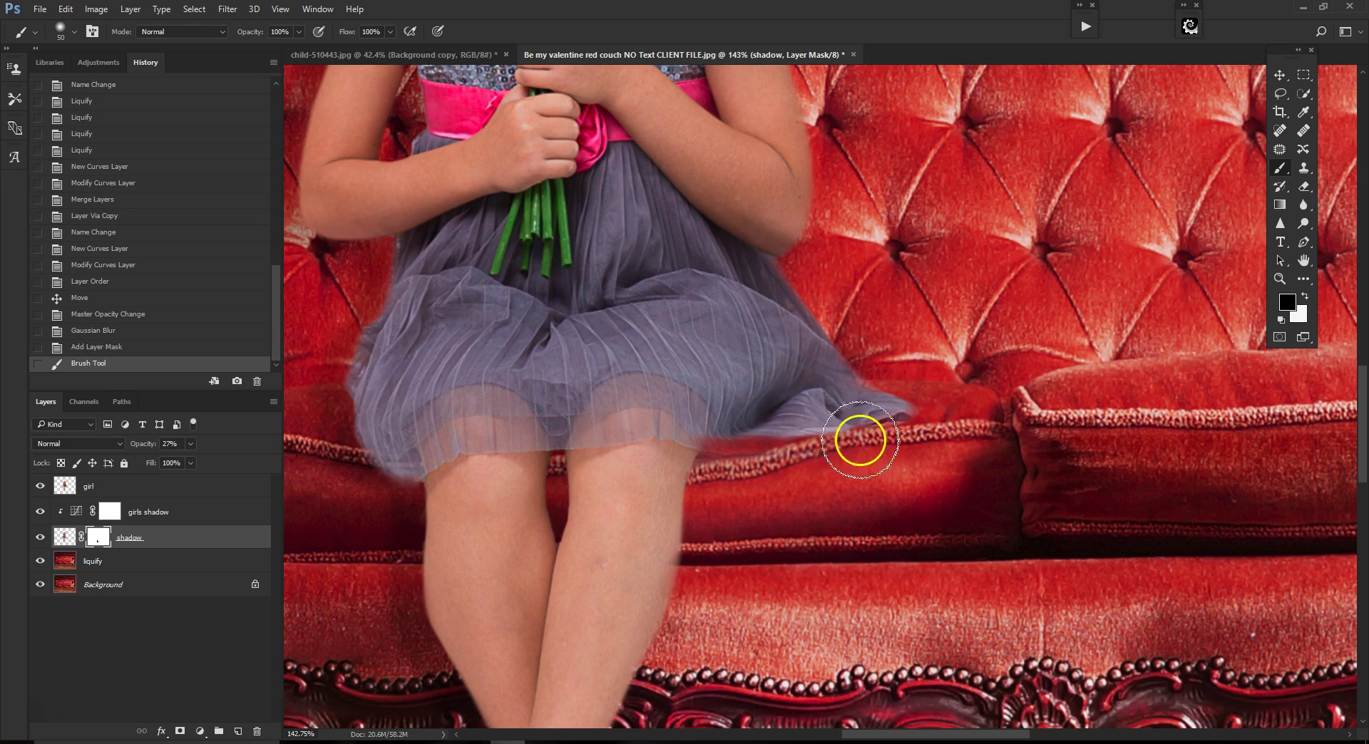
key("bracketleft")
key("bracketleft")
left_click_drag(888, 419, 865, 425)
scroll(819, 396, "down", 6)
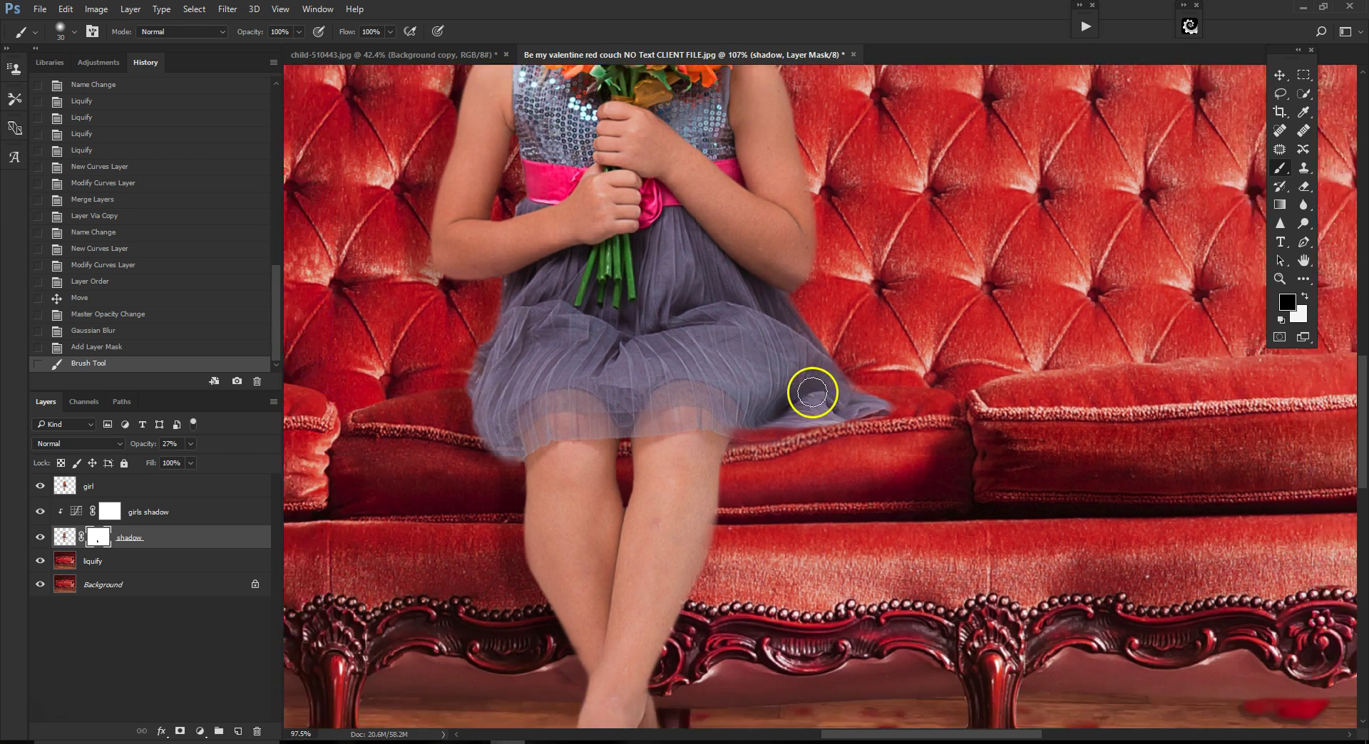
scroll(648, 397, "down", 3)
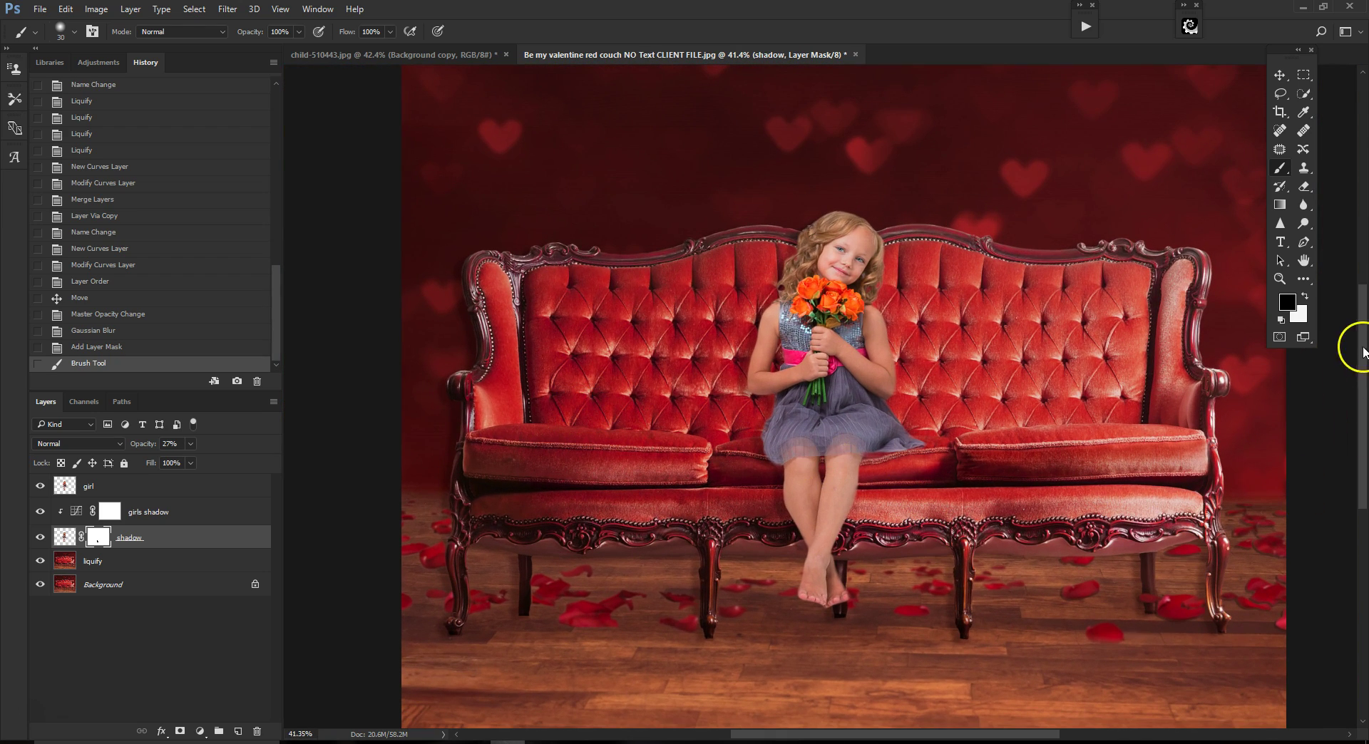
scroll(1358, 349, "down", 3)
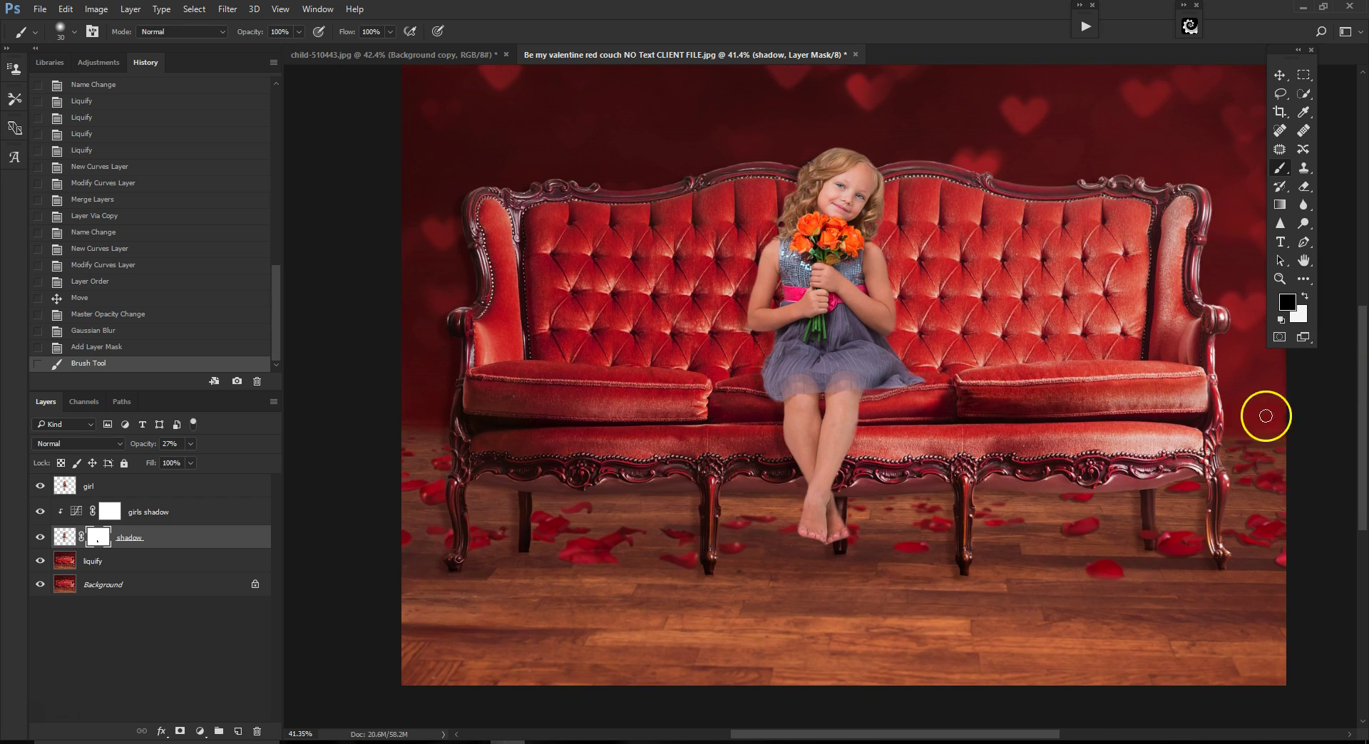
scroll(1130, 467, "up", 1)
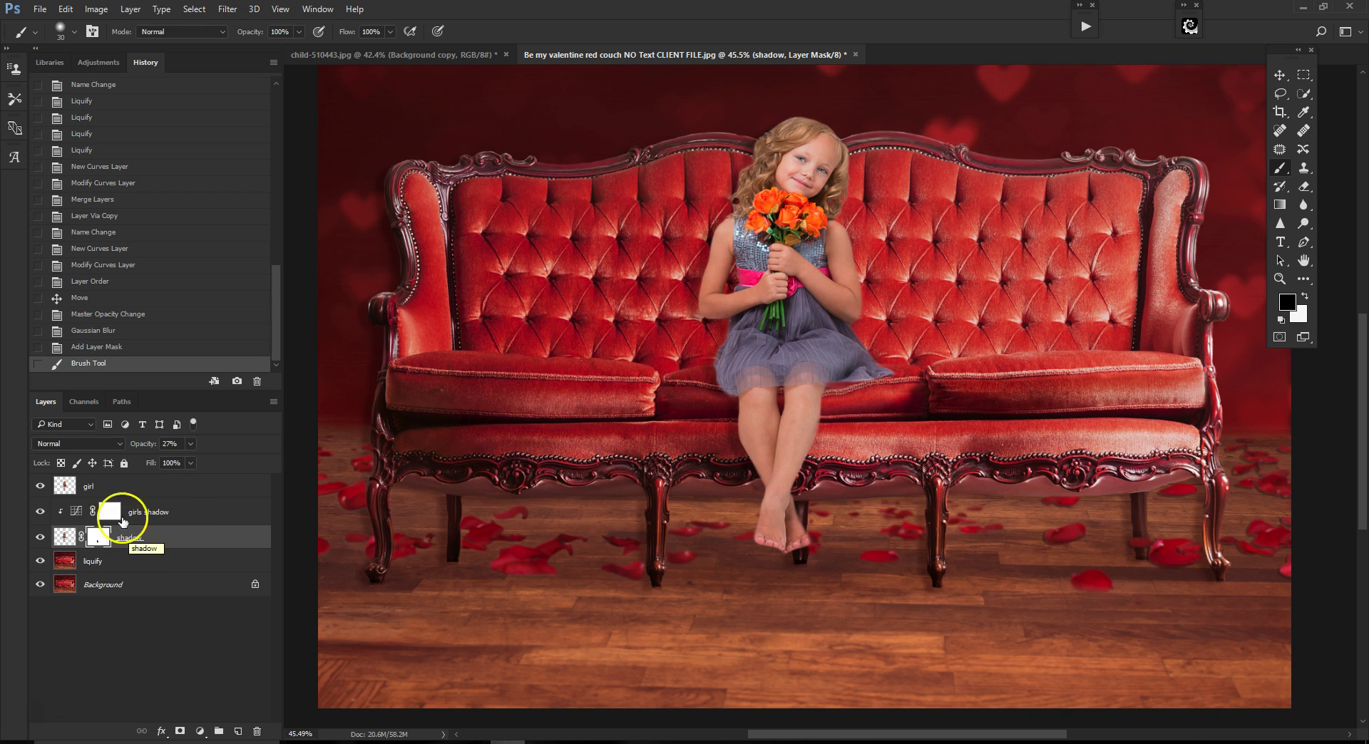
Group the girl, girls shadow and shadow layers, name the group "girl", and check its contents.
left_click(107, 490, "shift")
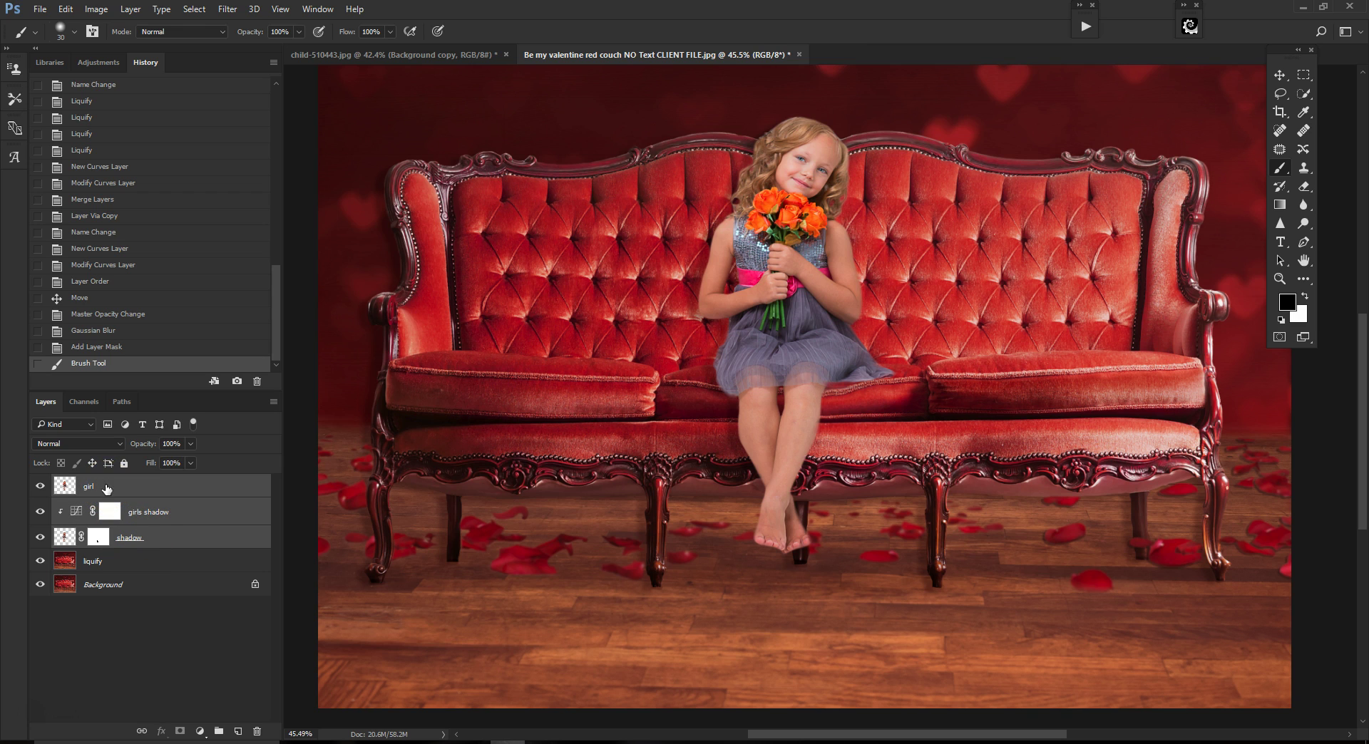
right_click(107, 490)
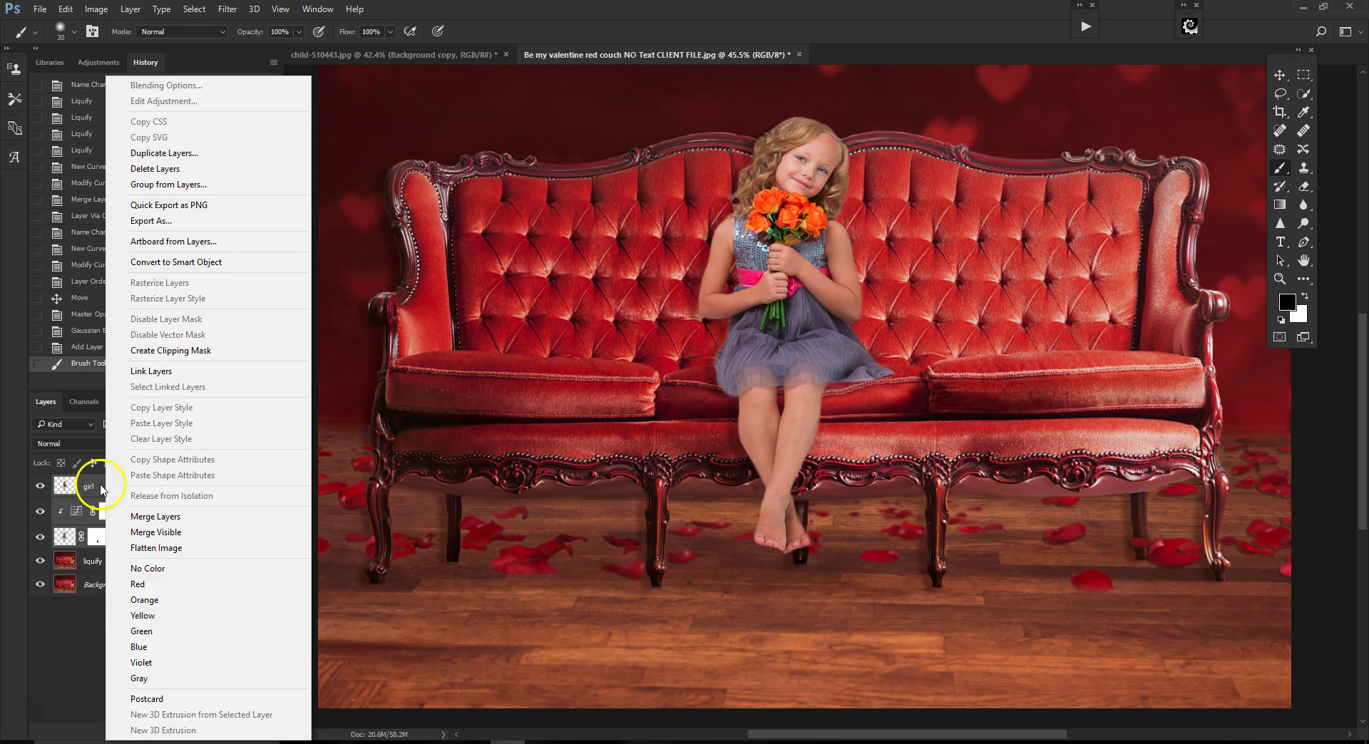
key("Escape")
key("ctrl+g")
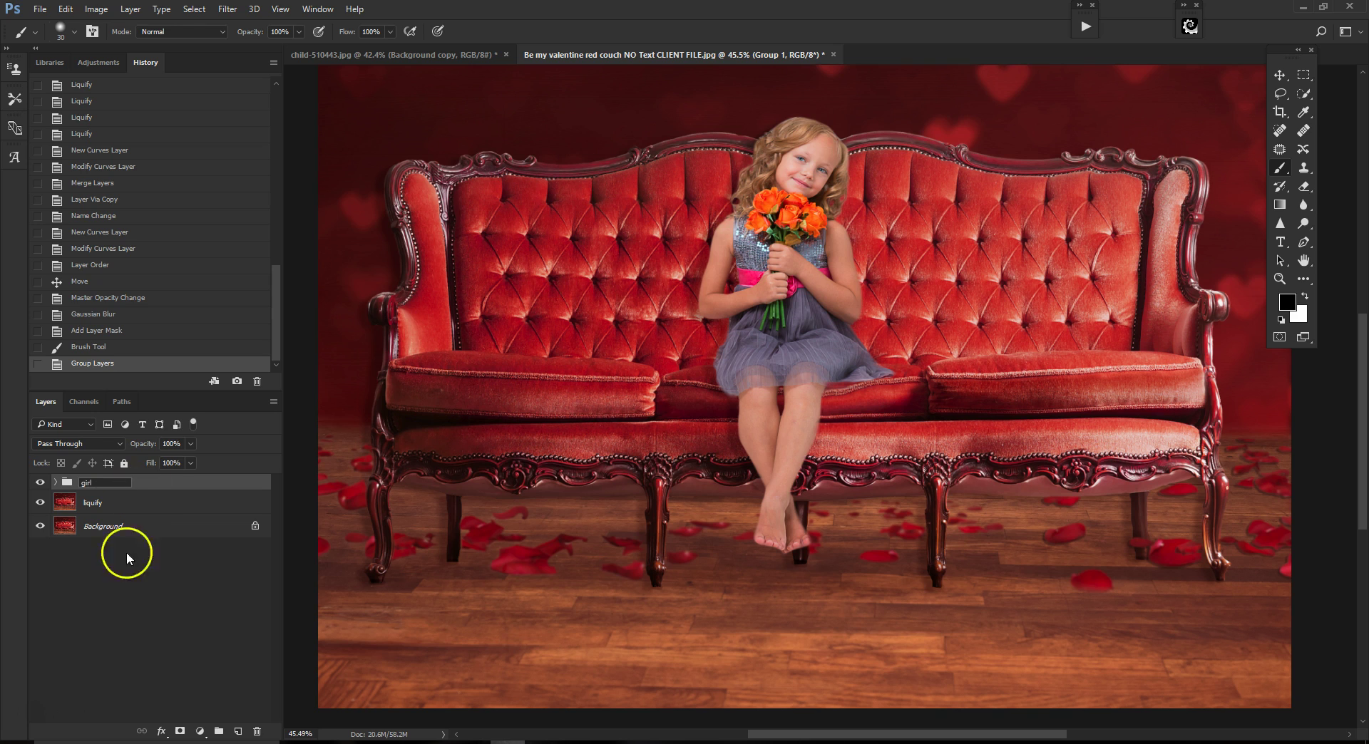
left_click(127, 558)
left_click(55, 483)
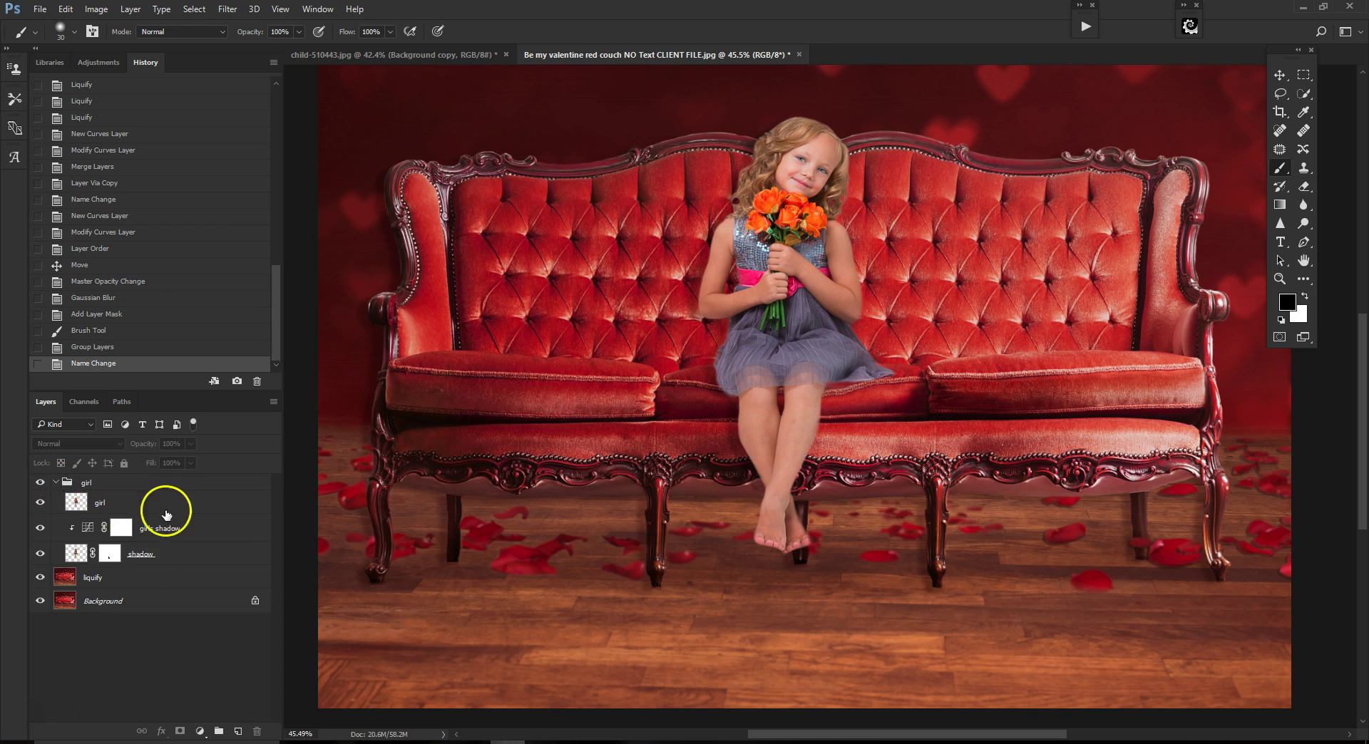
left_click(56, 484)
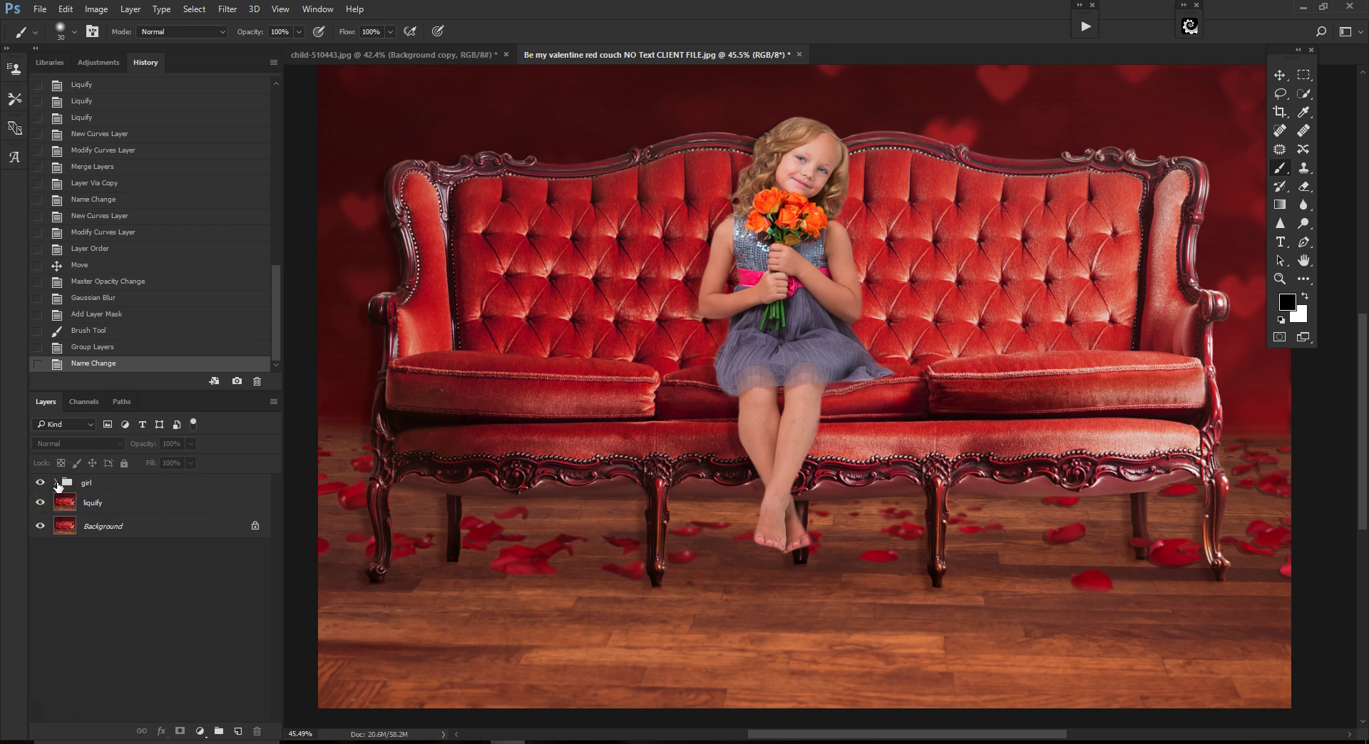
Add a layer directly above the Background and draw a vertical reflected black-to-transparent gradient on the floor beneath the couch.
left_click(68, 531)
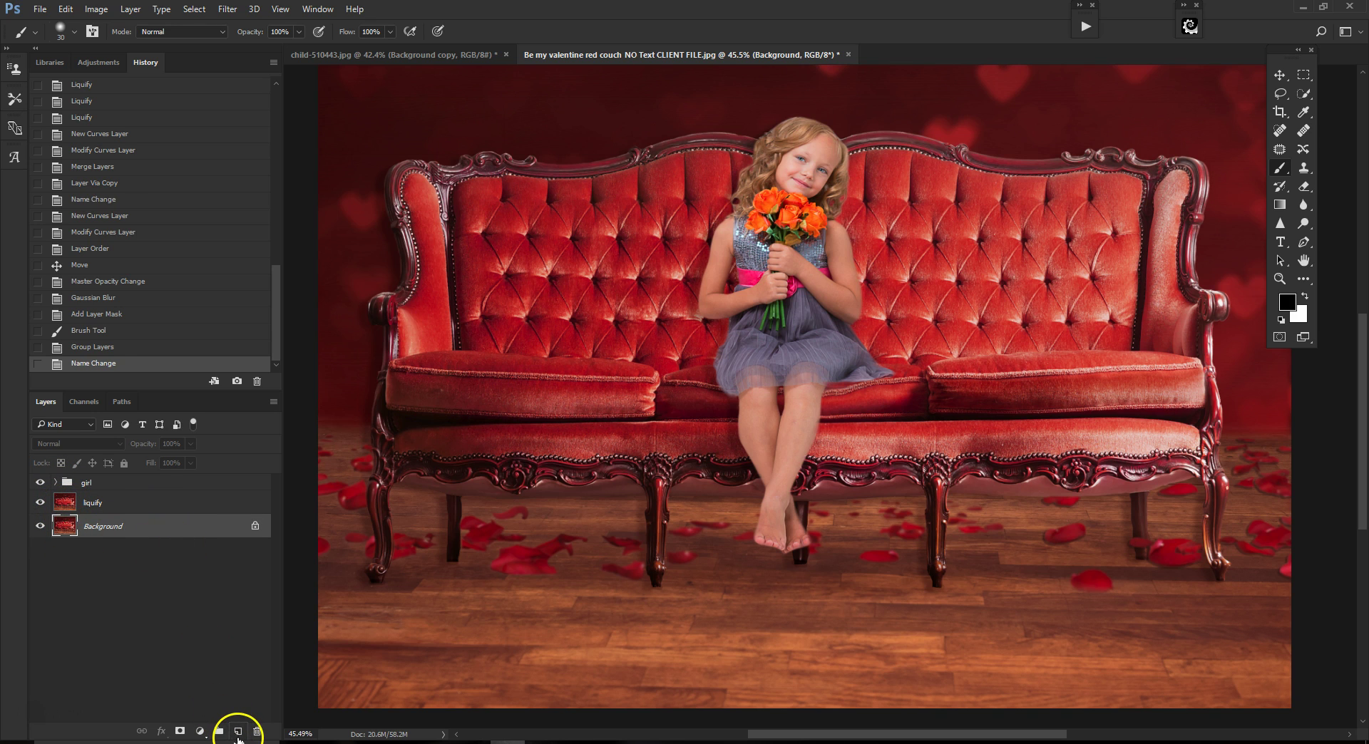
left_click(238, 733)
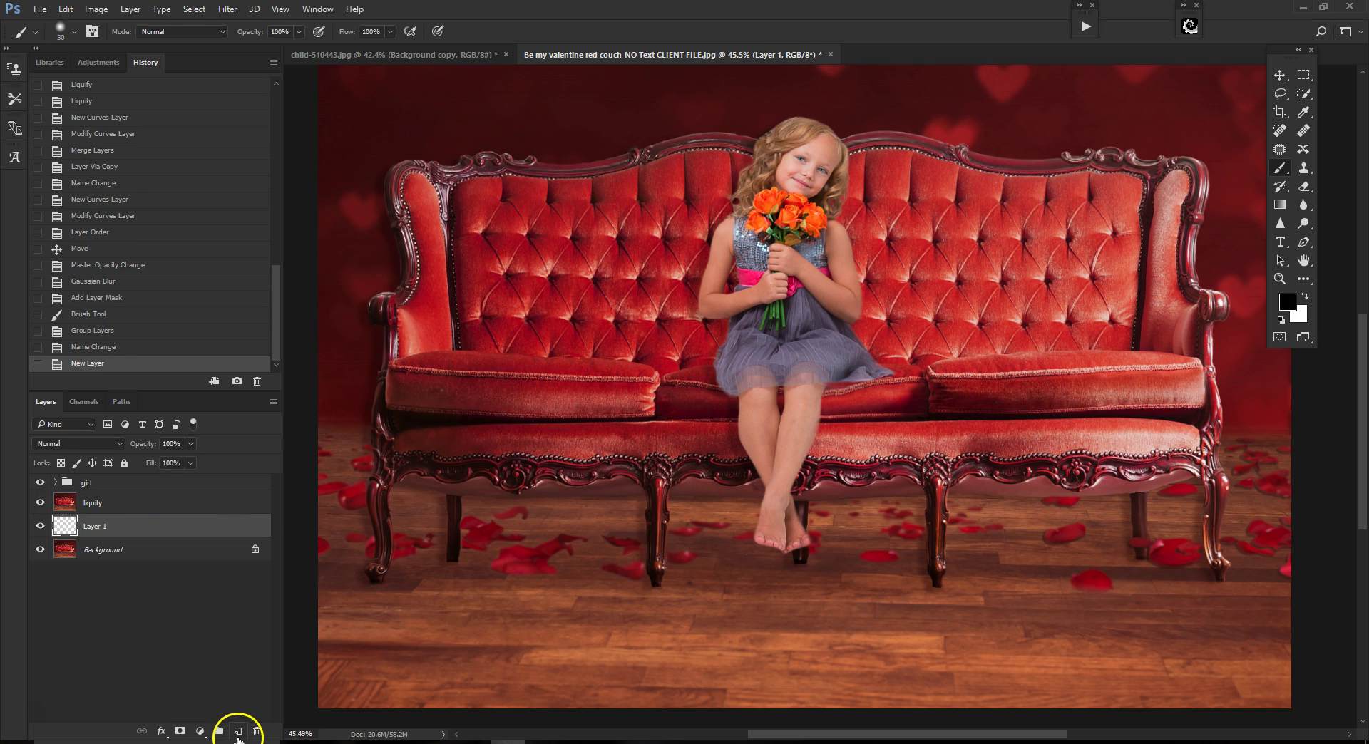
left_click(1281, 205)
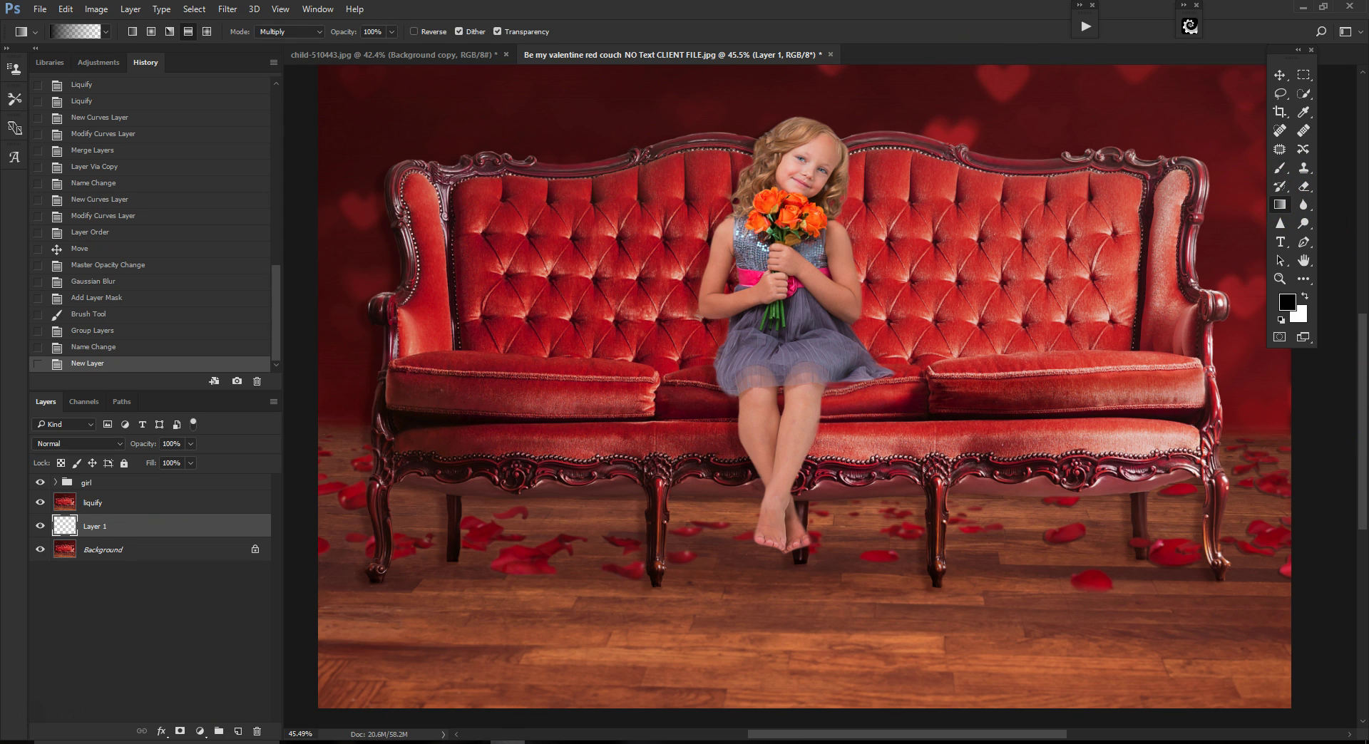
left_click(100, 33)
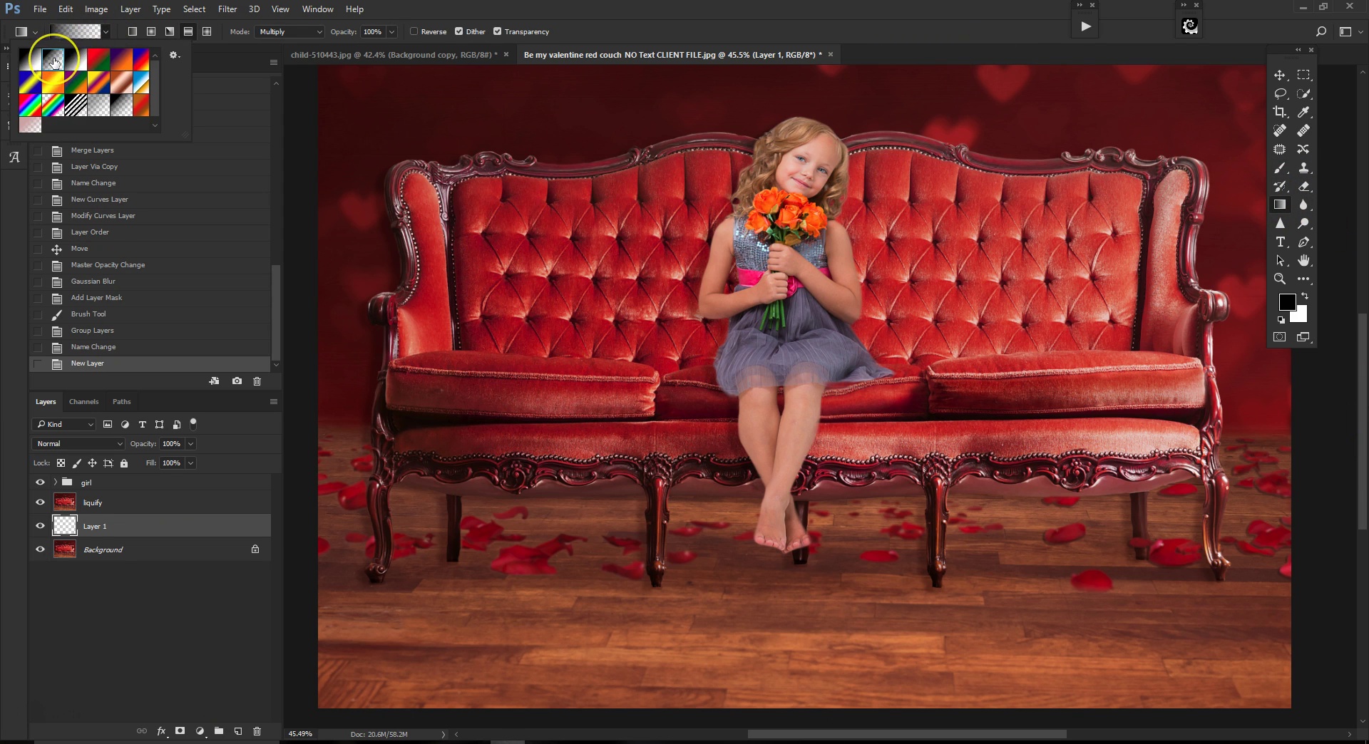
double_click(54, 62)
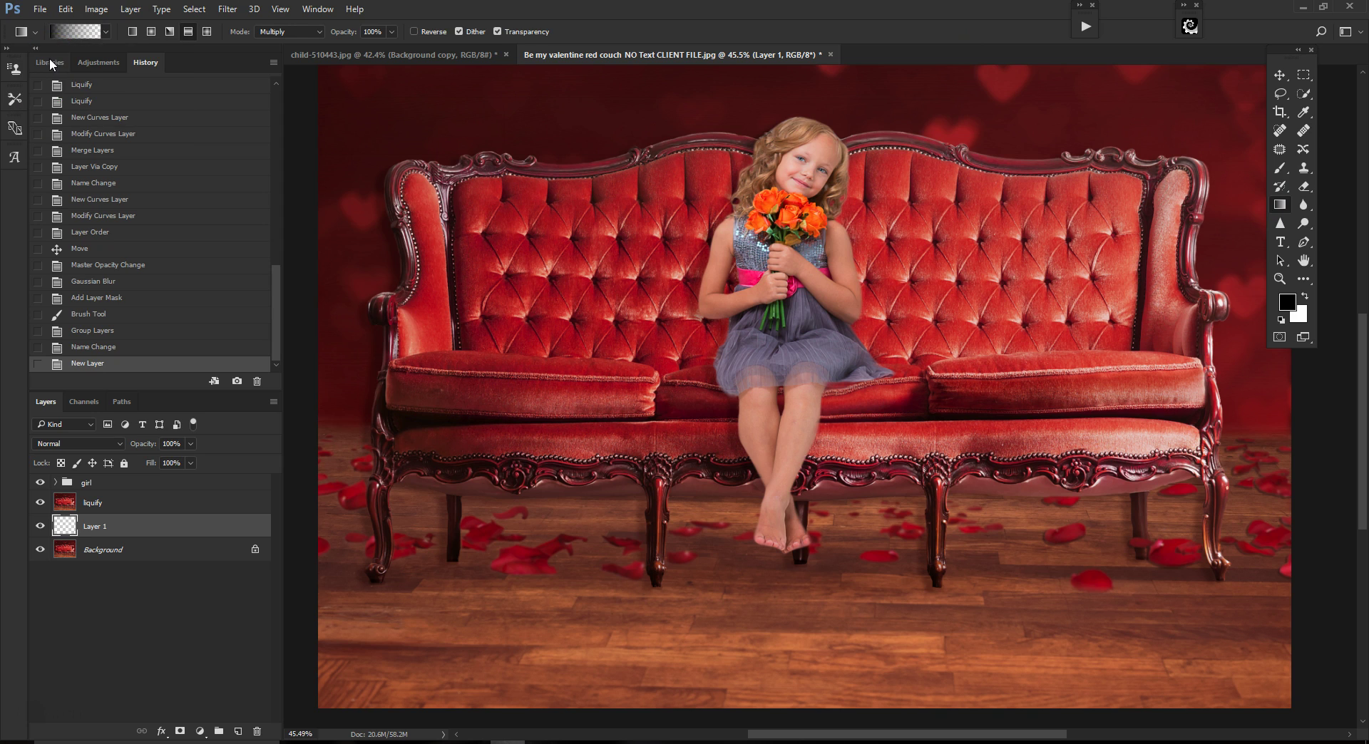
left_click(102, 34)
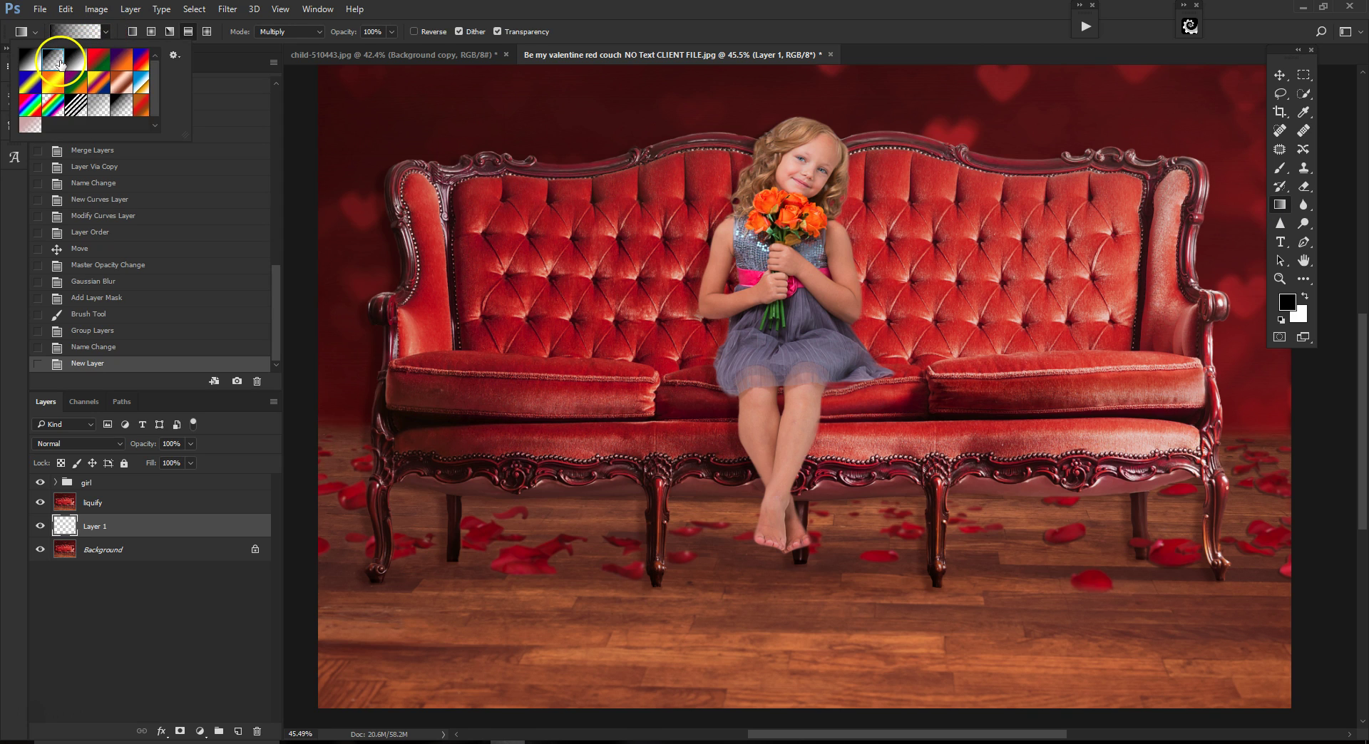
left_click(189, 34)
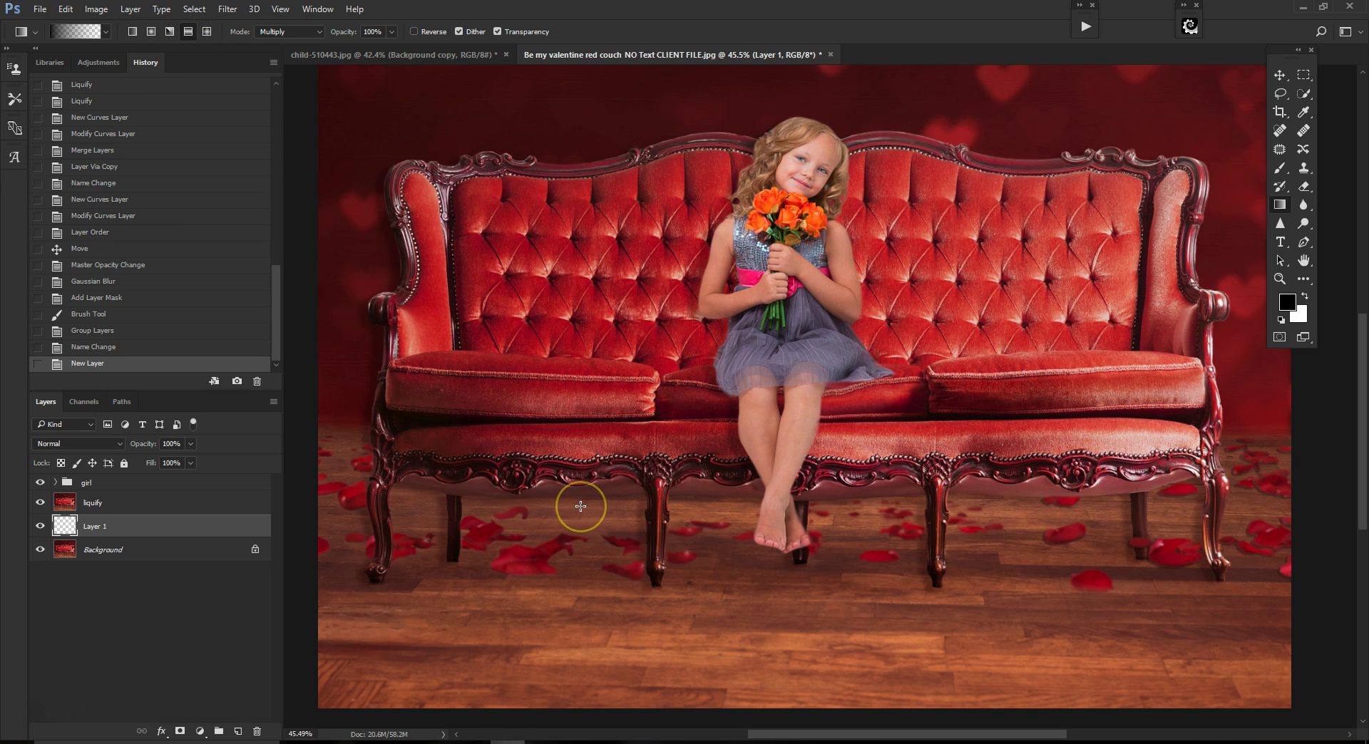
left_click_drag(578, 526, 579, 579)
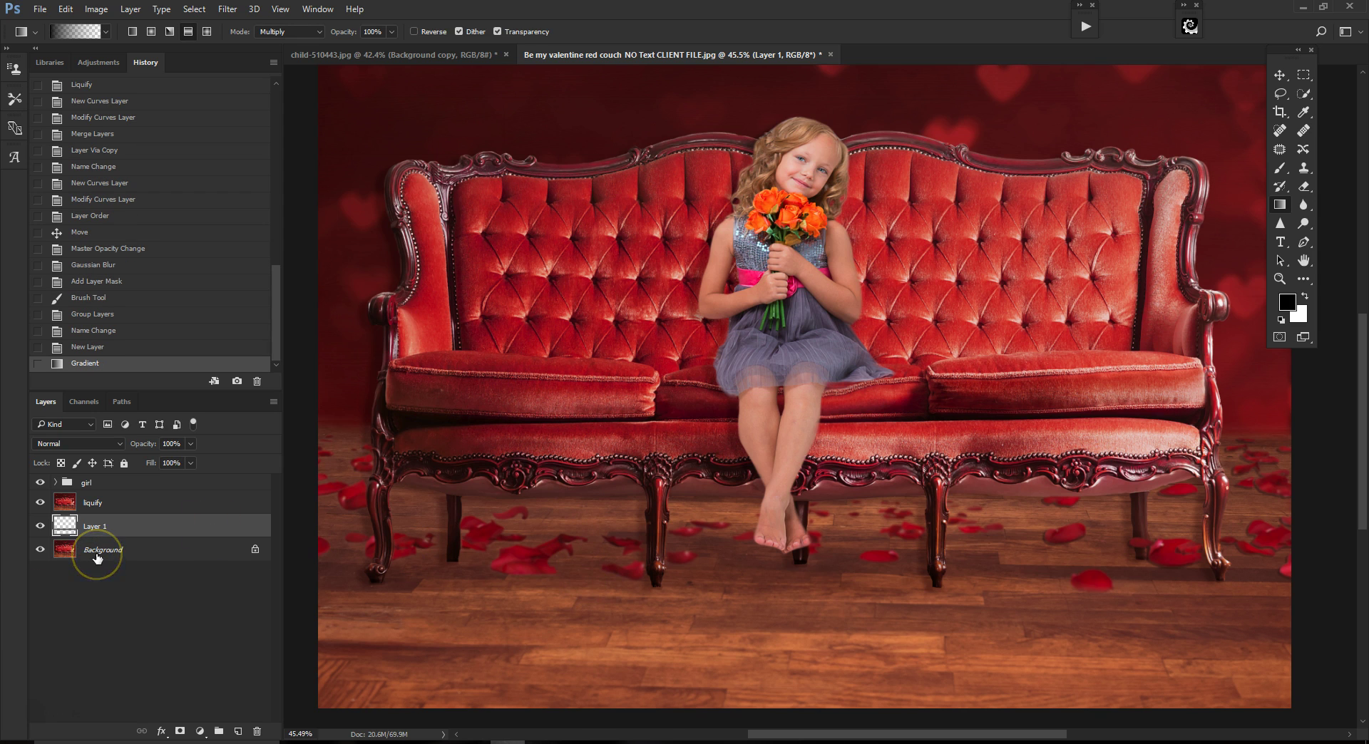
Reposition the gradient layer with the Move tool so its band lies across the floor beneath the couch.
left_click(1279, 75)
left_click_drag(636, 529, 667, 521)
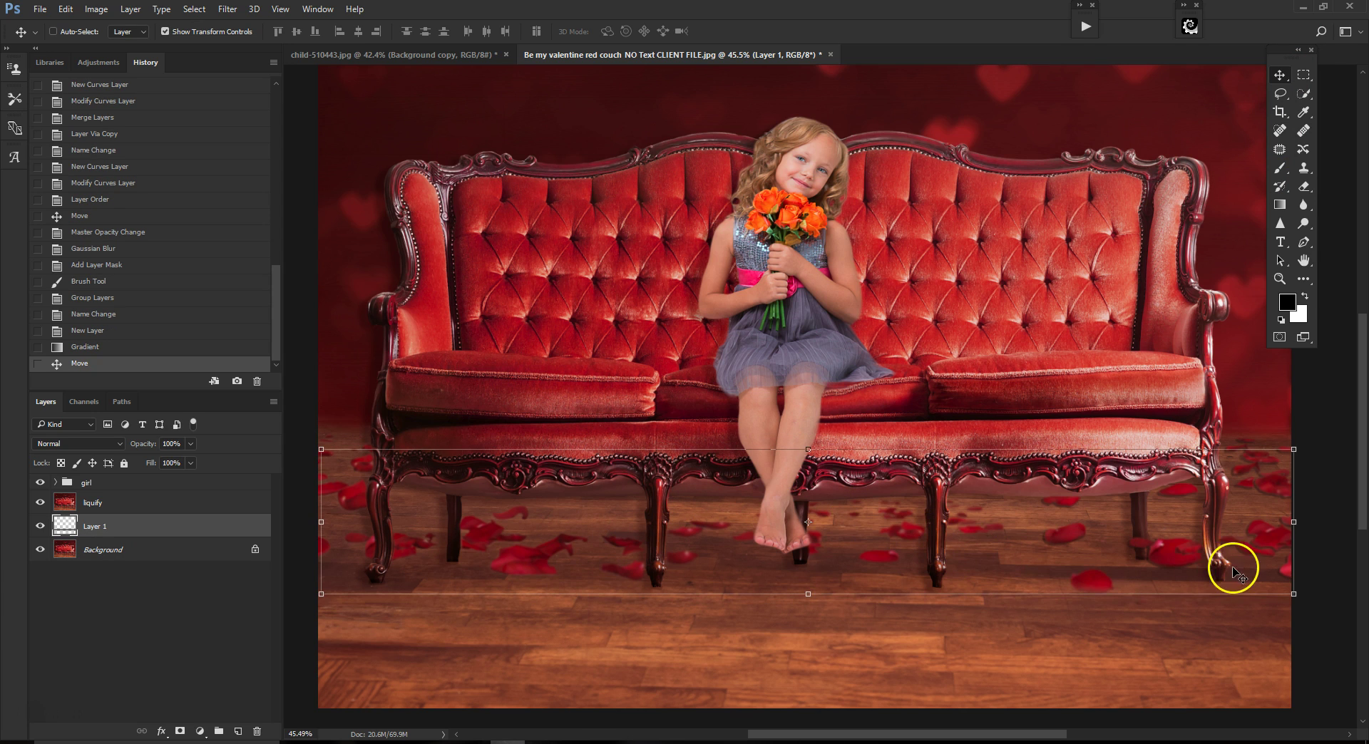
left_click_drag(1267, 539, 855, 540)
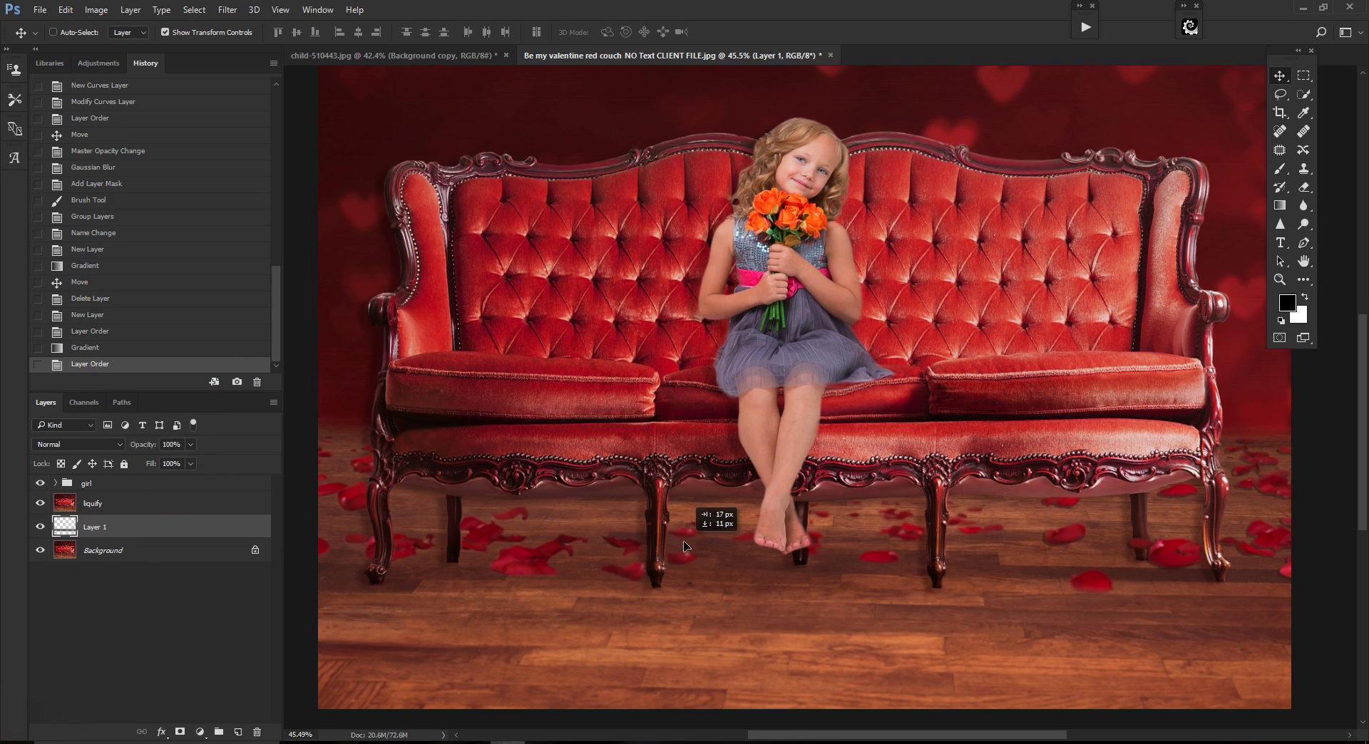
left_click_drag(709, 513, 690, 551)
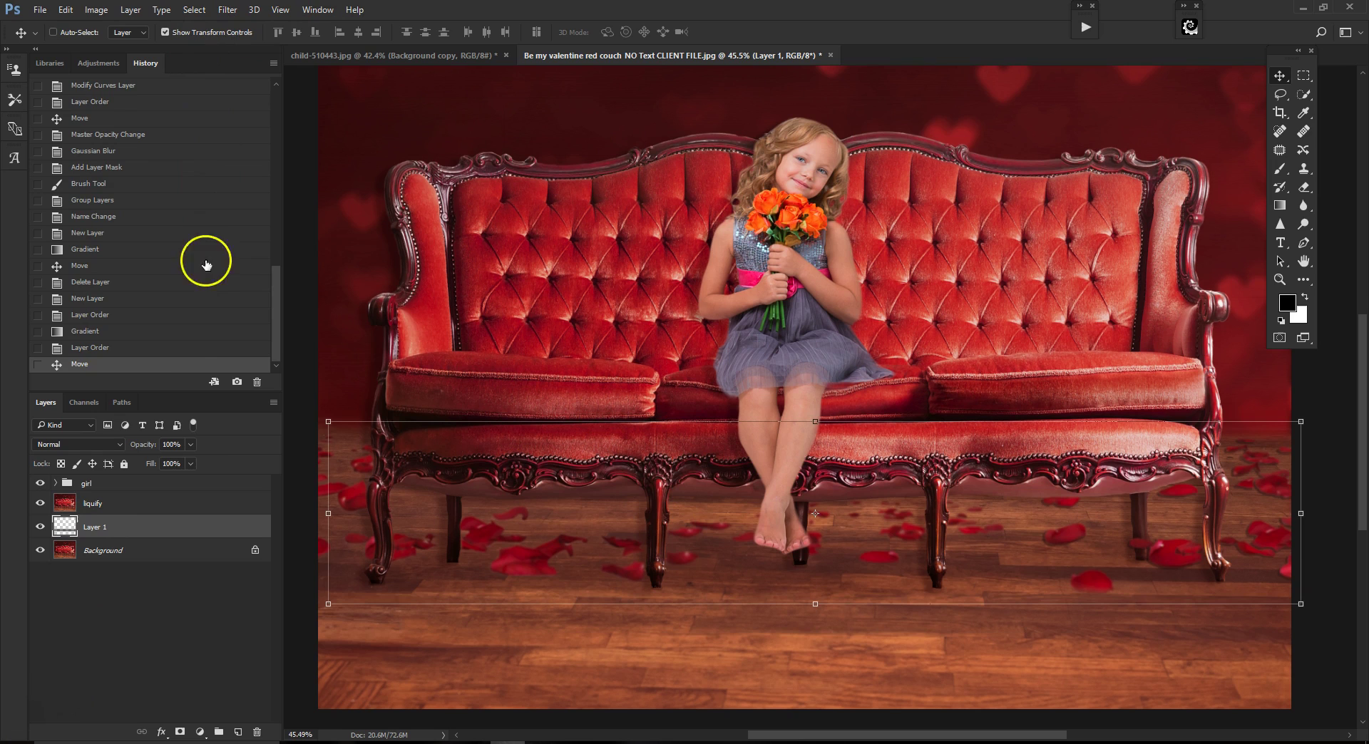
Set the Gradient tool's opacity to 100% and bring Layer 1 above the liquify layer.
left_click(1281, 213)
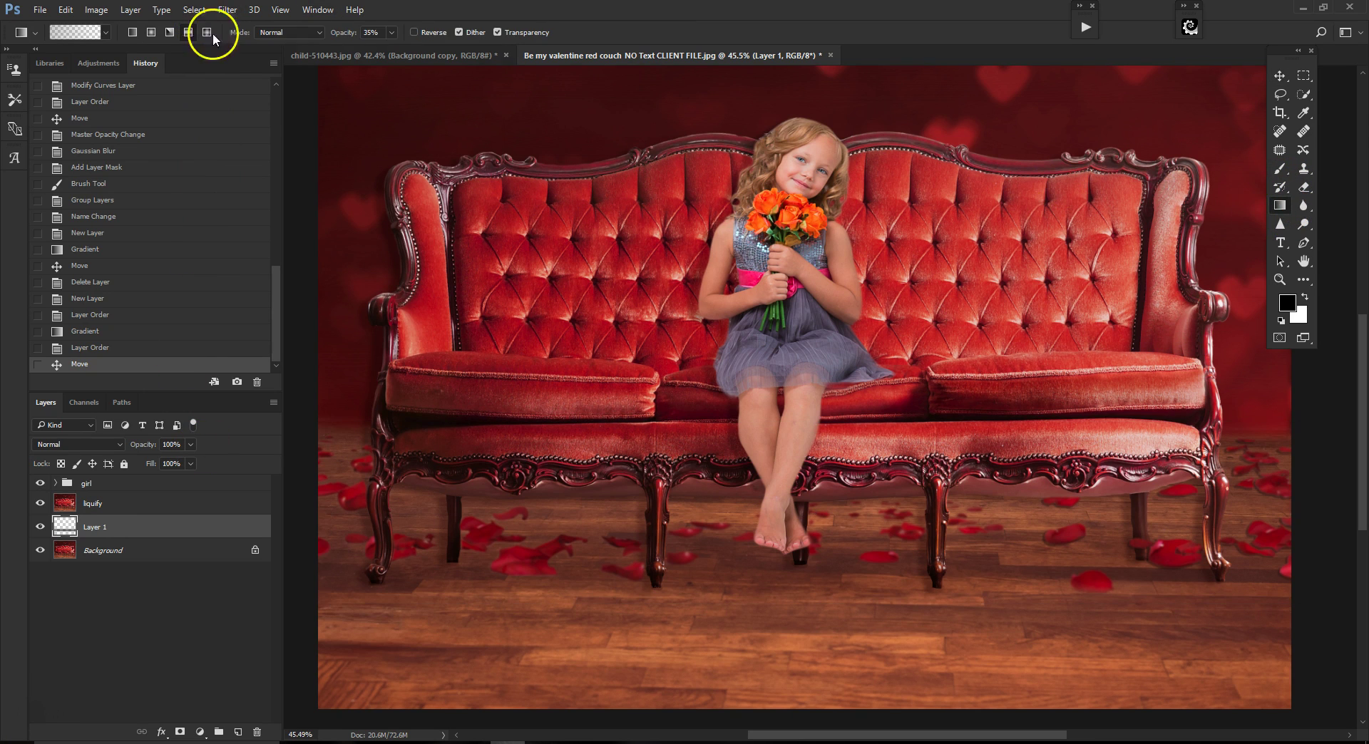
left_click(391, 32)
left_click_drag(390, 48, 468, 59)
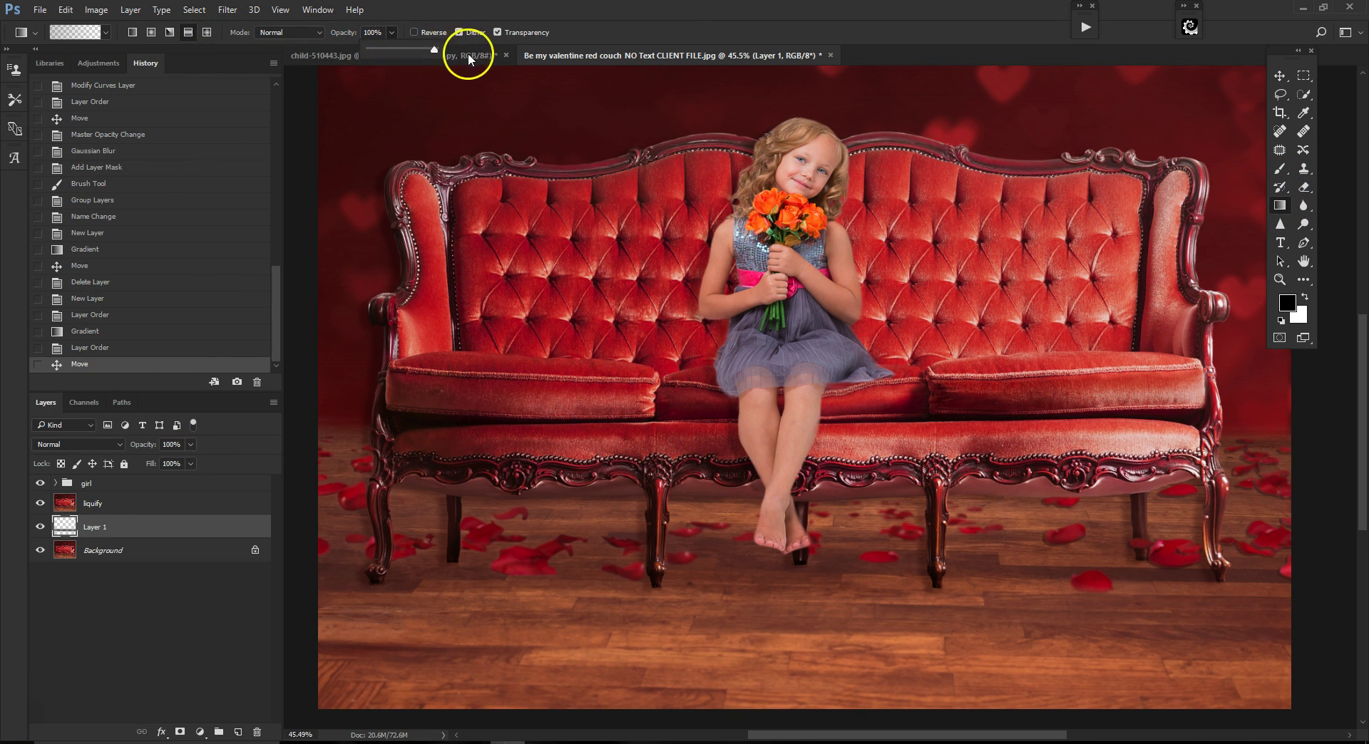
left_click_drag(122, 522, 134, 498)
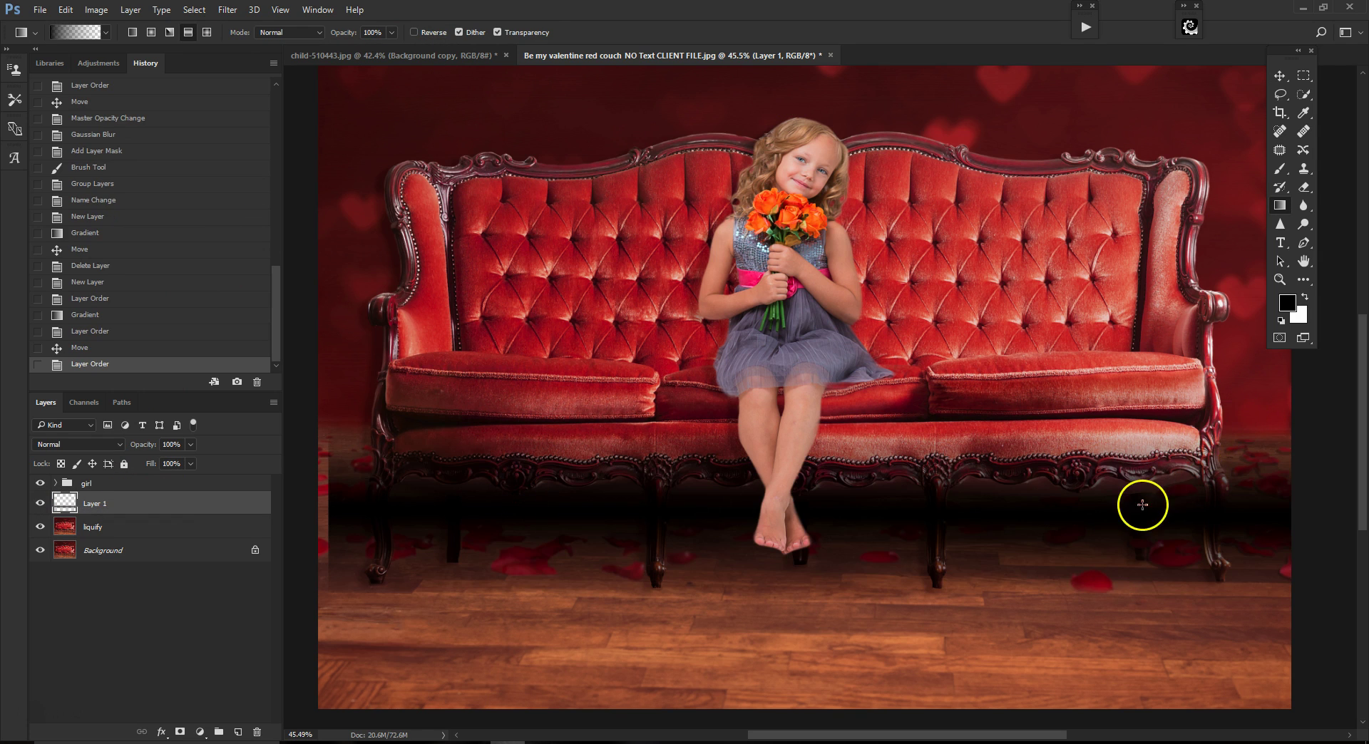
Align the dark gradient band with the couch legs and shift it slightly down over the floor.
left_click(1279, 75)
left_click_drag(927, 526, 935, 514)
scroll(987, 518, "down", 3)
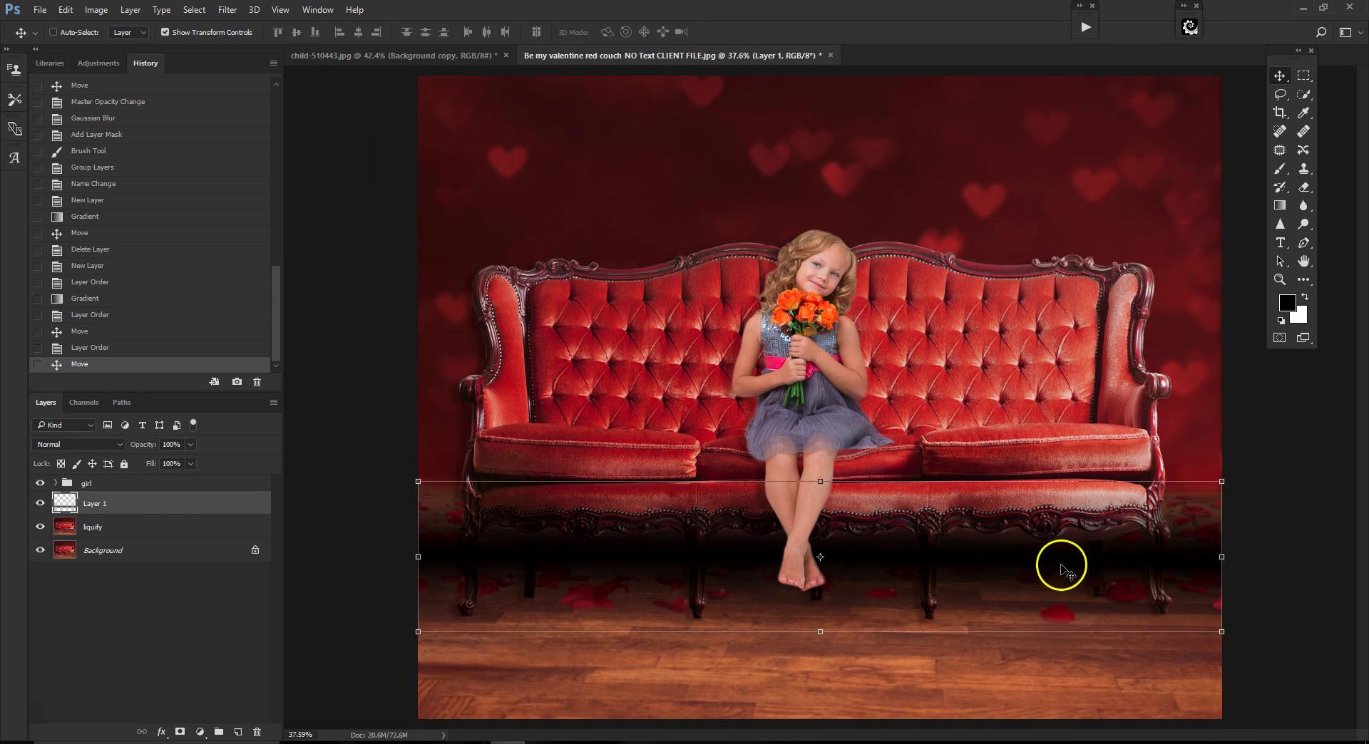
left_click_drag(1008, 549, 1005, 560)
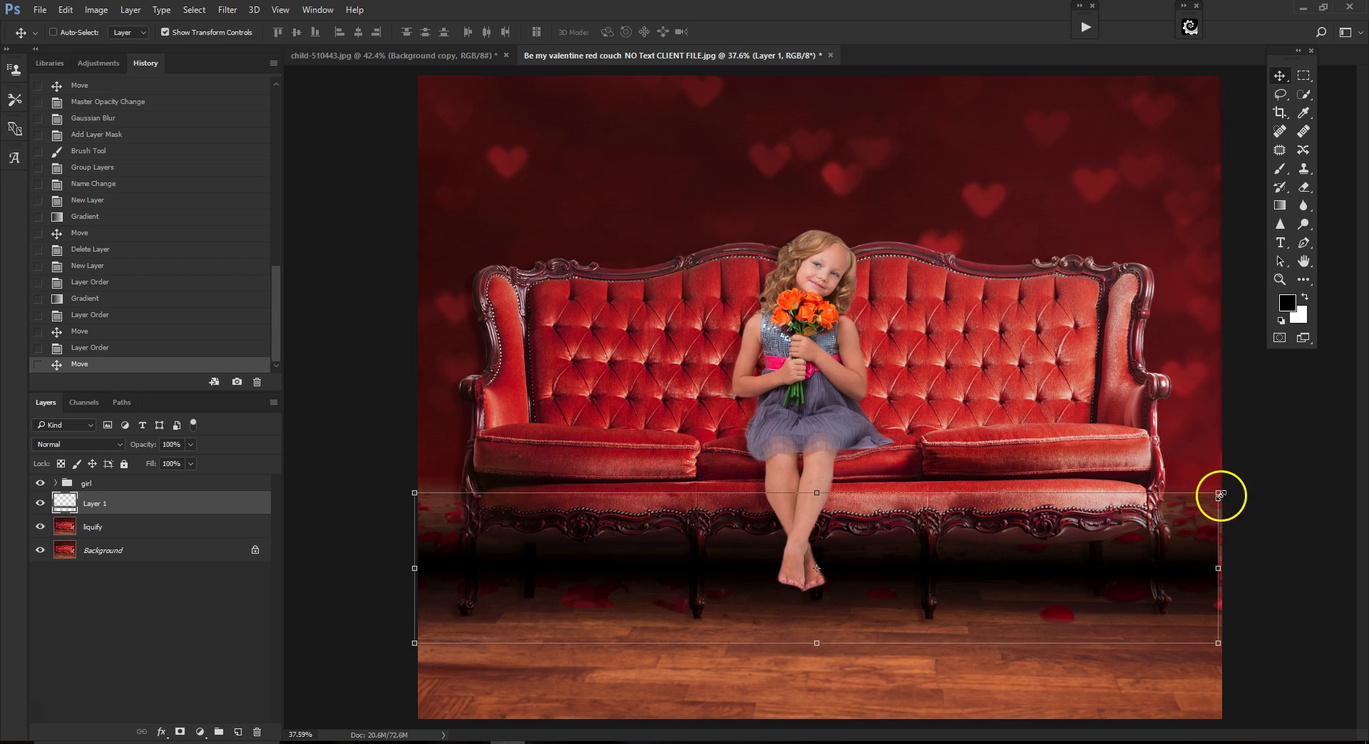
Scale the gradient to about 109%, rotate it 0.78° clockwise and move it about 13 px right and 175 px down.
left_click_drag(1217, 492, 1291, 479)
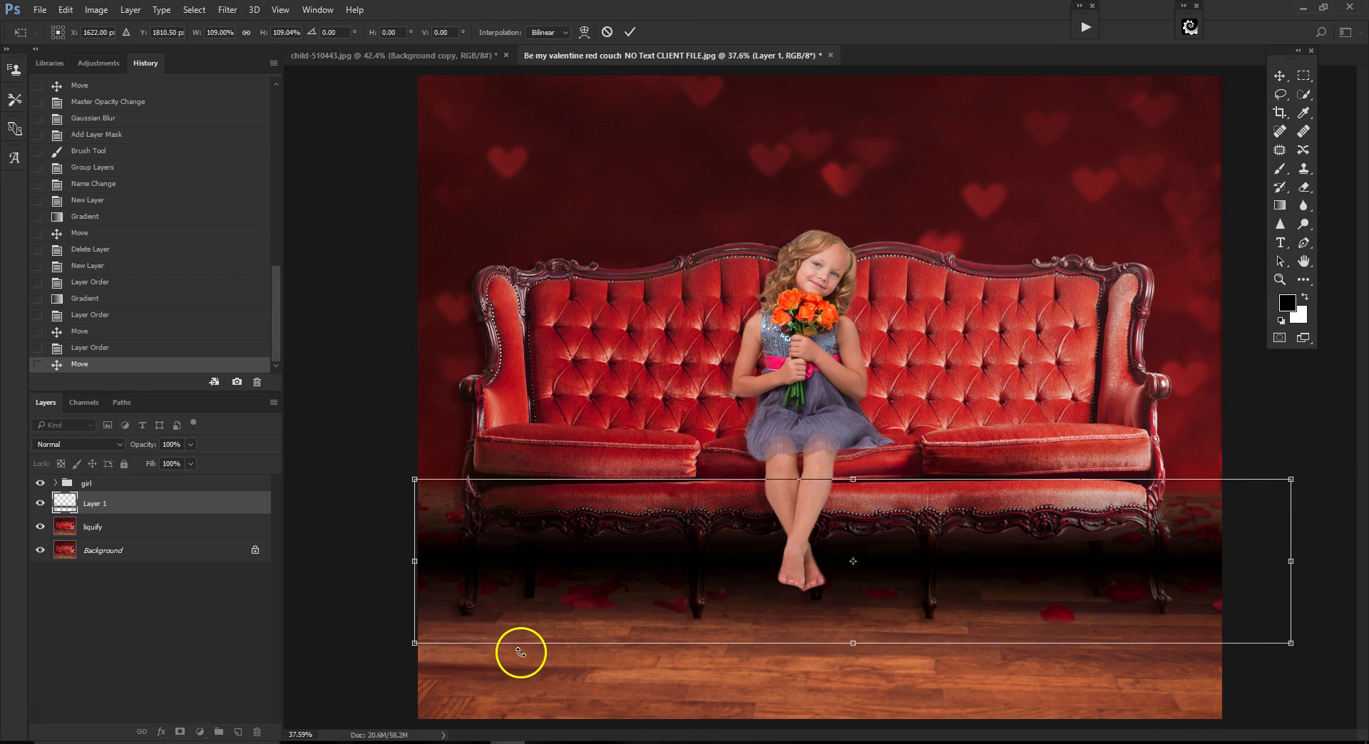
left_click_drag(520, 658, 509, 656)
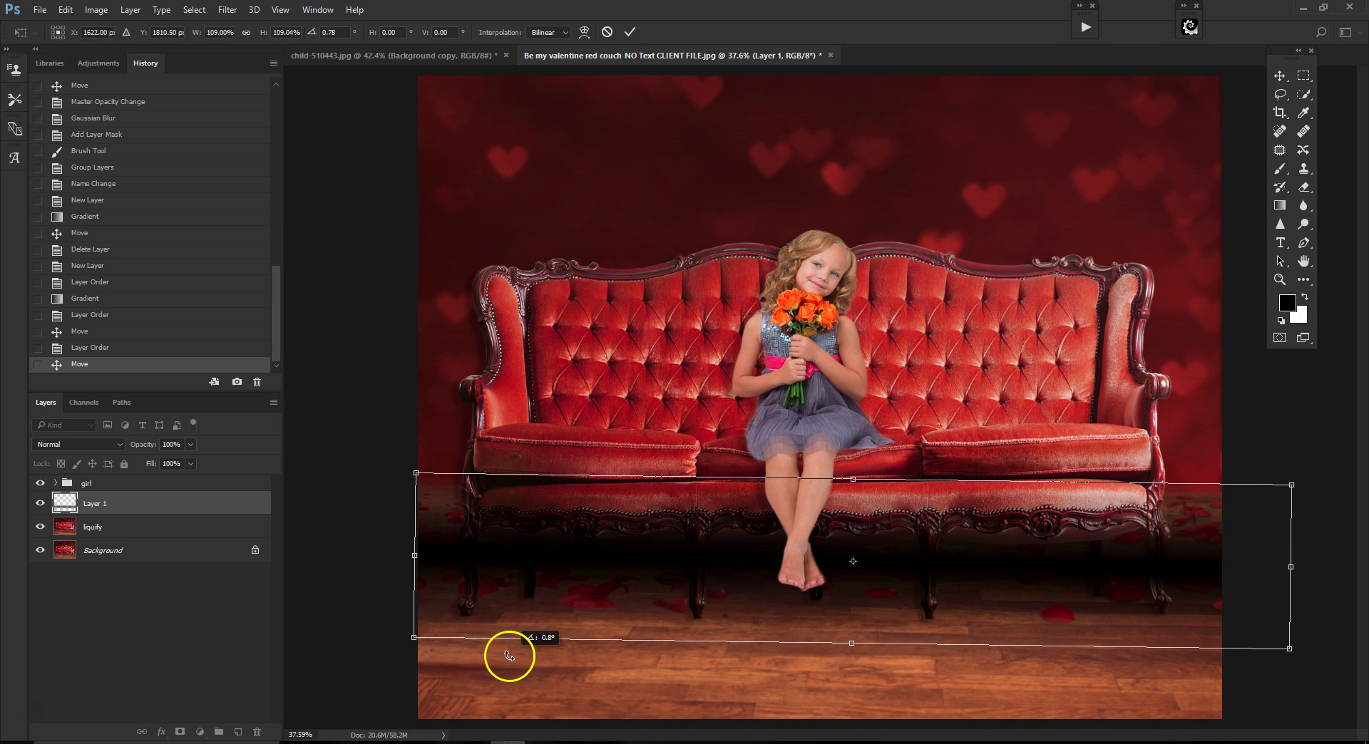
left_click_drag(663, 574, 669, 622)
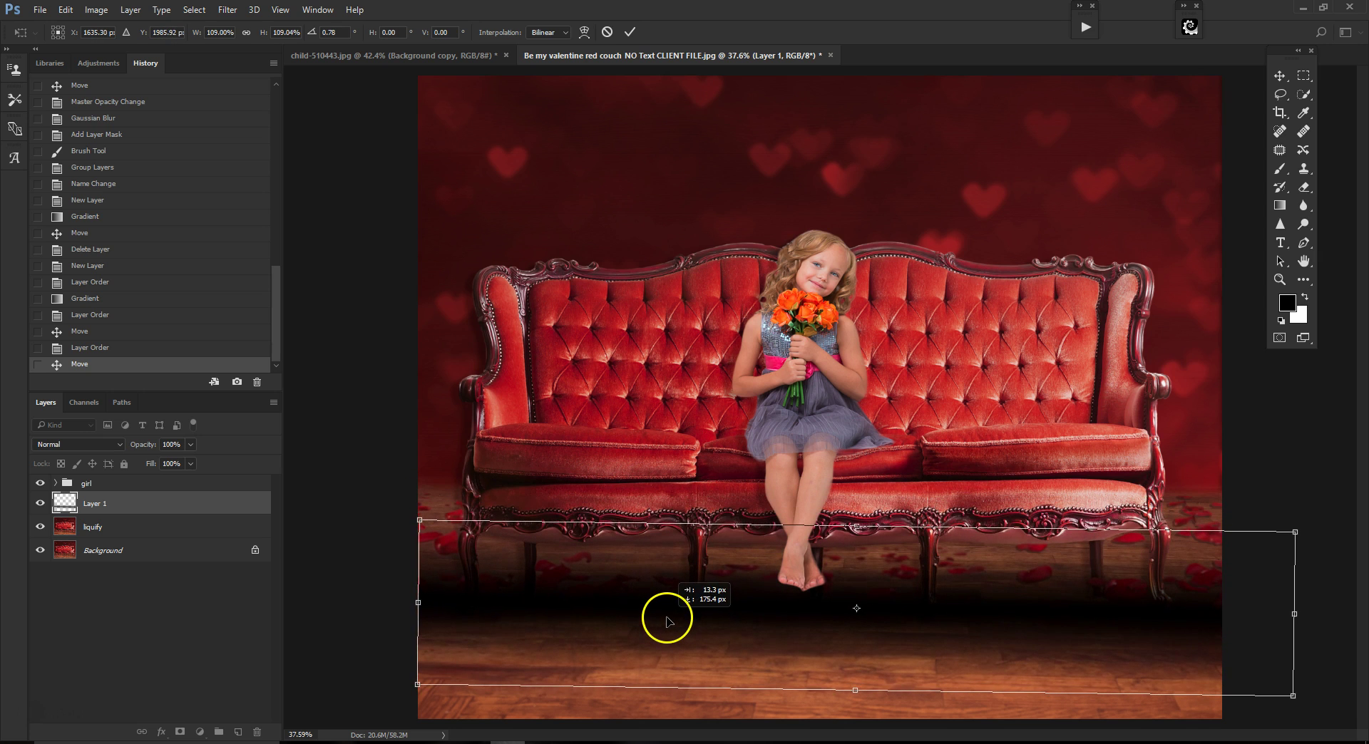
scroll(803, 620, "up", 1, "alt")
scroll(1350, 320, "down", 3)
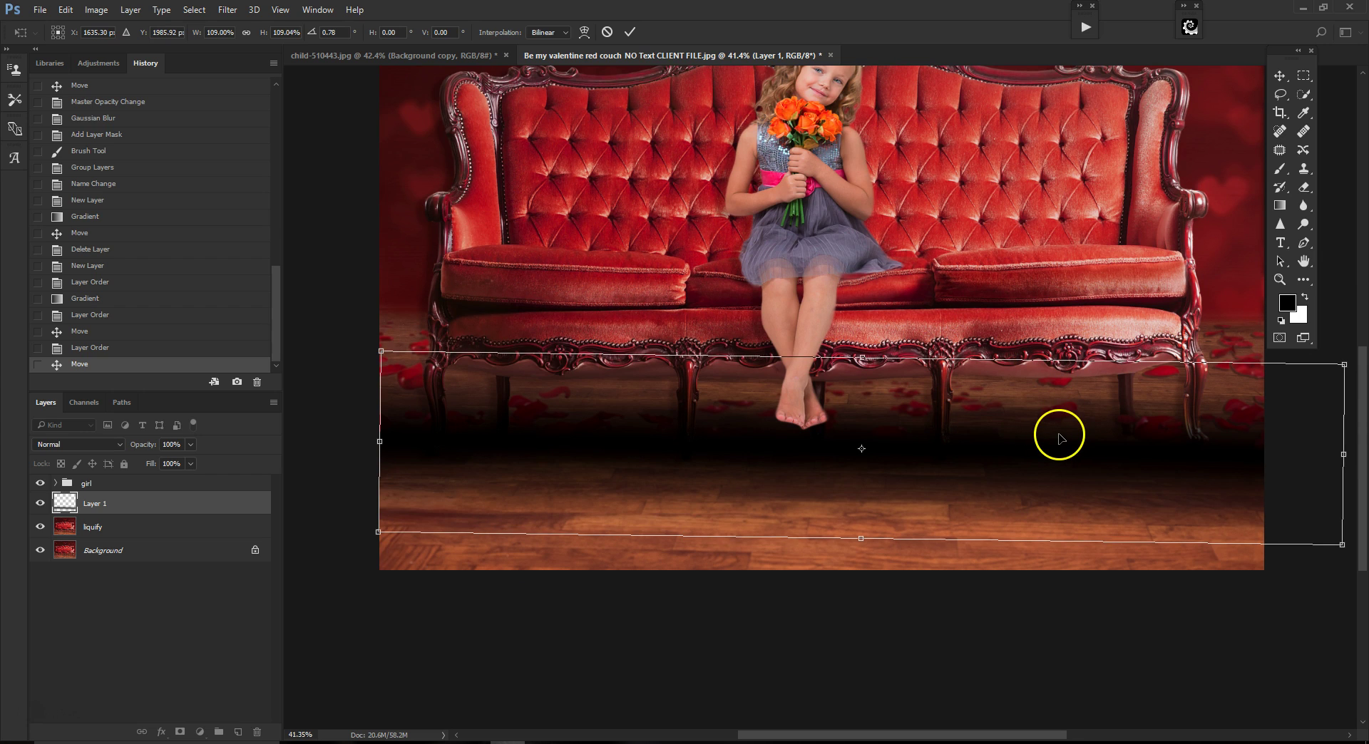
Apply the transform and set Layer 1's opacity to 55%.
left_click(191, 445)
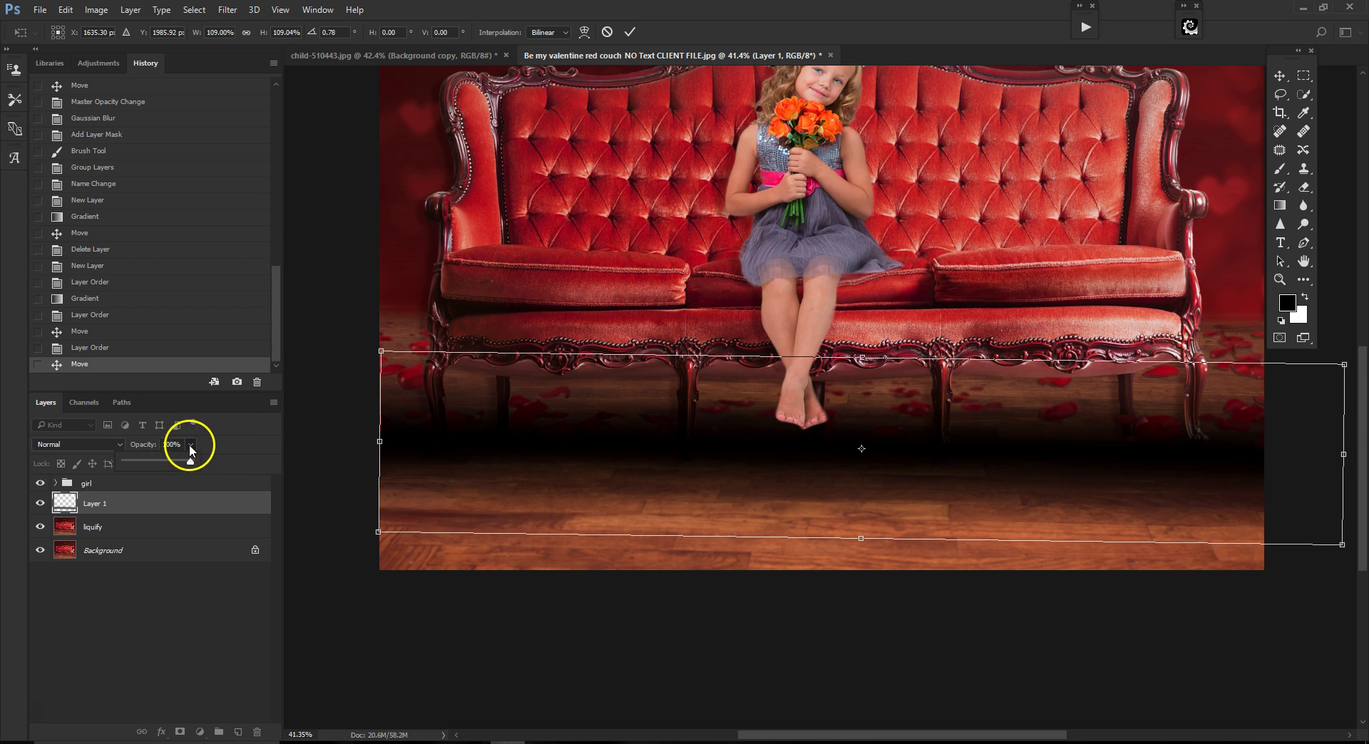
left_click(630, 33)
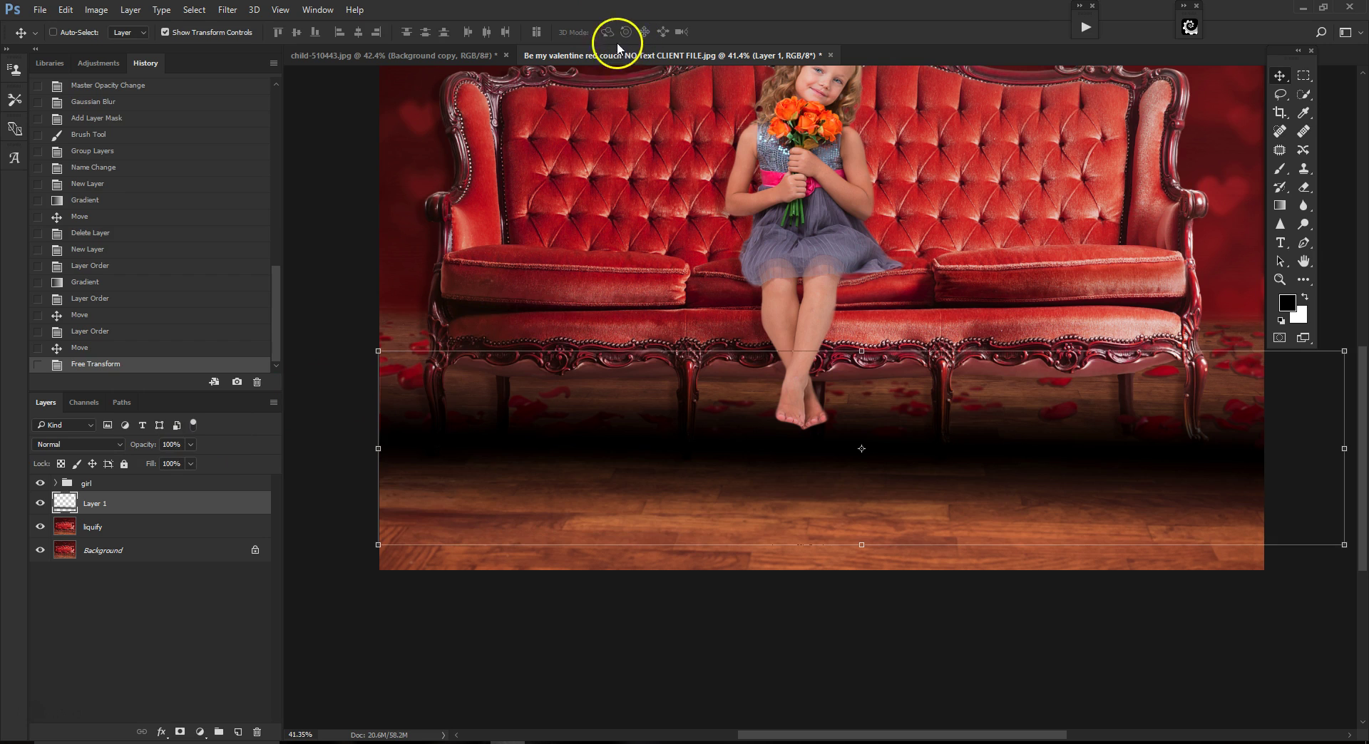
left_click_drag(186, 463, 163, 466)
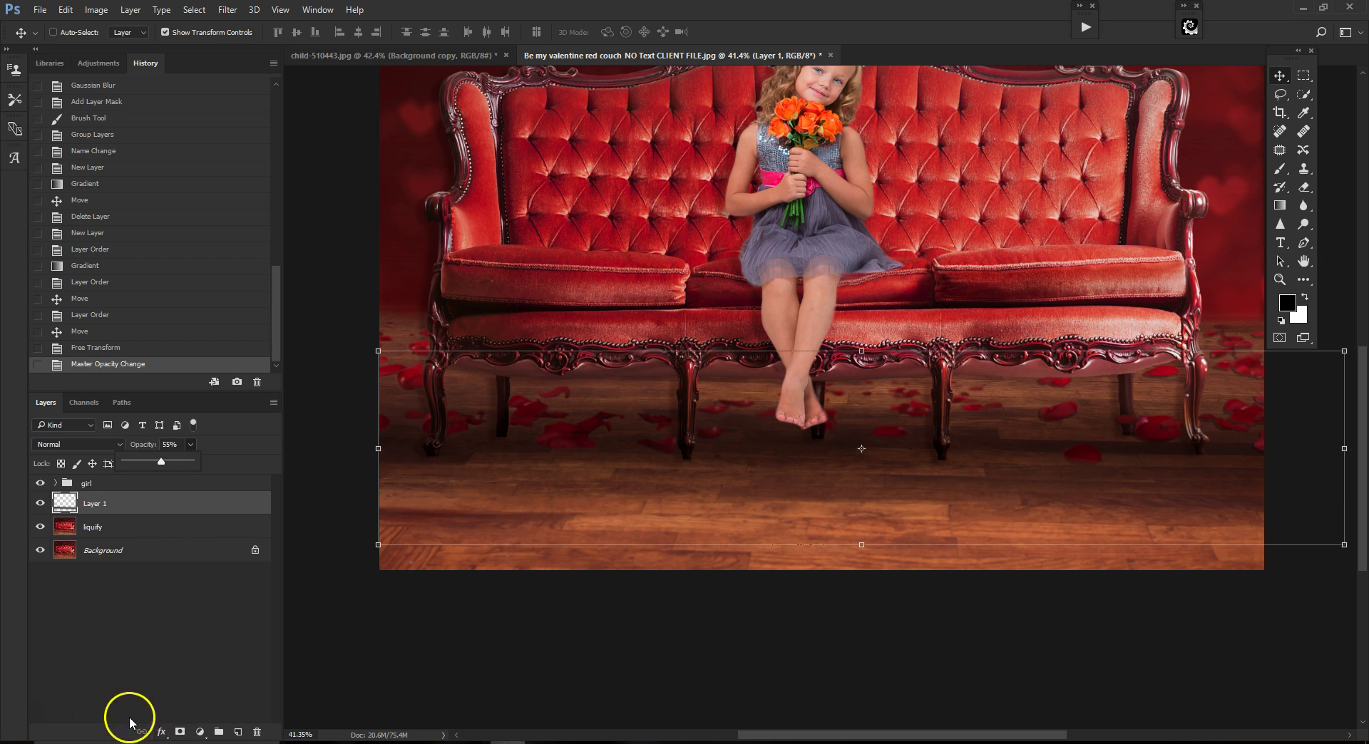
Add a layer mask to Layer 1 and set the black brush to 175 px at 45% opacity.
left_click(180, 732)
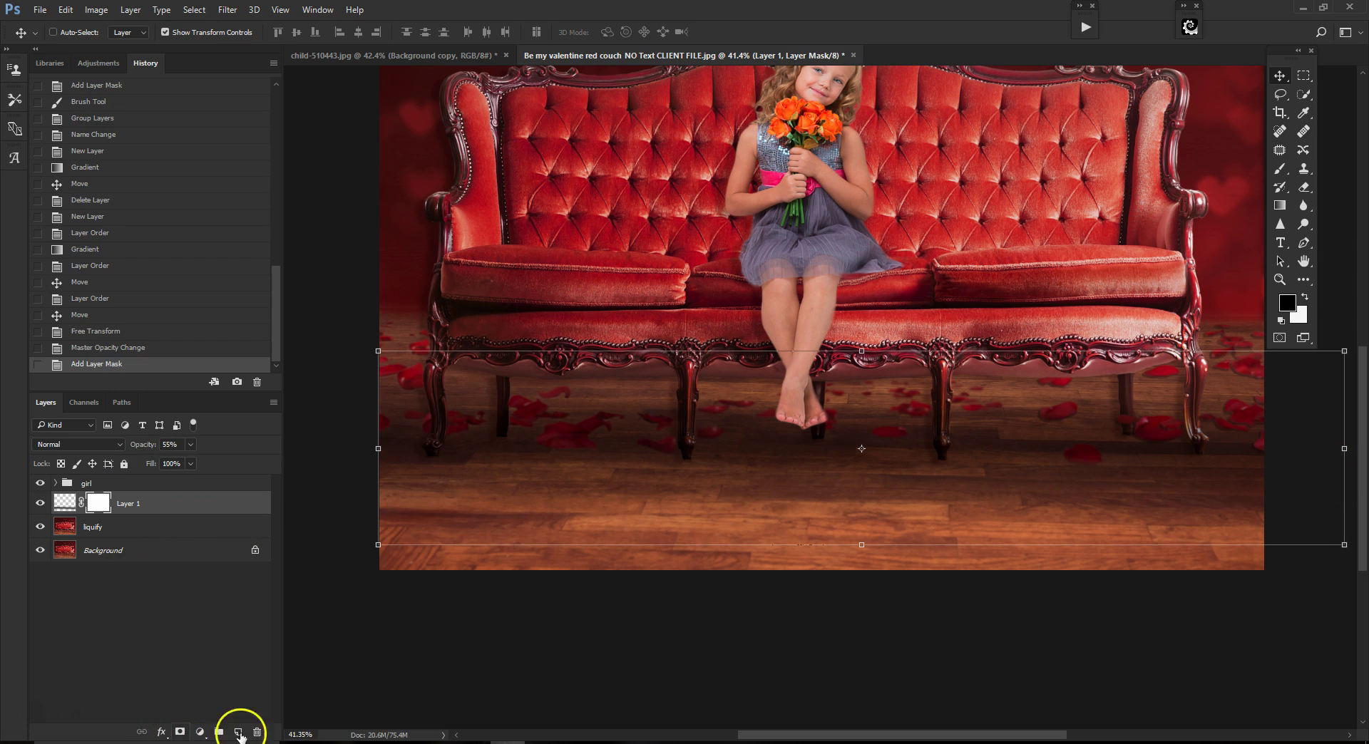
left_click(1280, 168)
scroll(1276, 421, "up", 3)
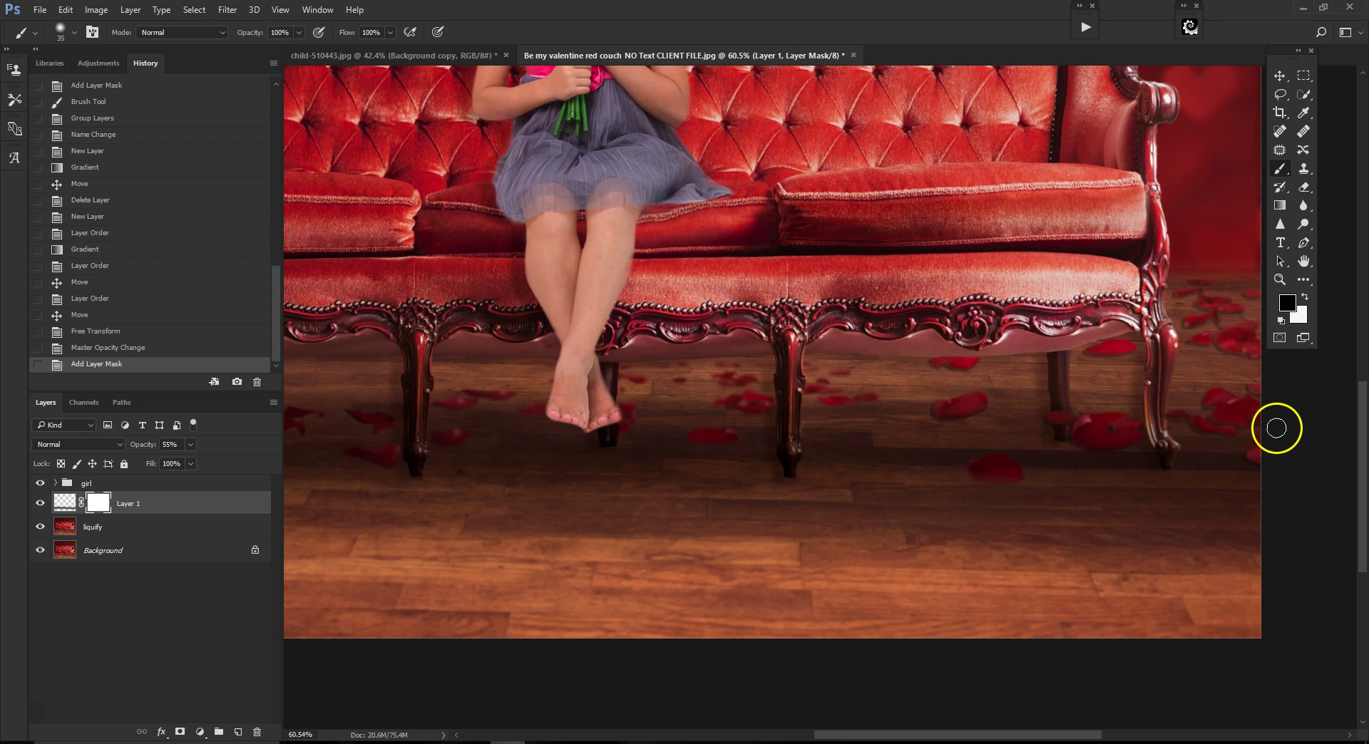
key("bracketright")
key("bracketright")
key("bracketright")
key("bracketright")
key("bracketright")
key("bracketright")
left_click(300, 32)
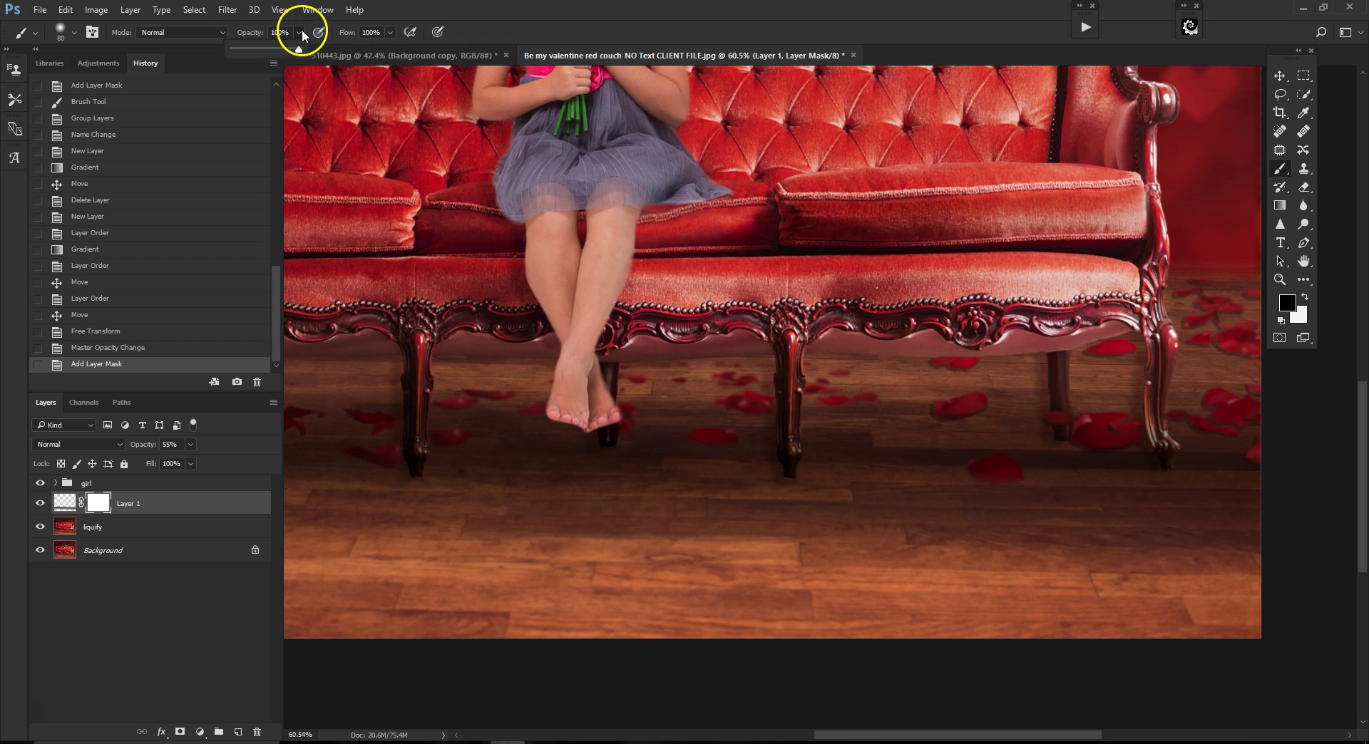
left_click_drag(297, 50, 262, 50)
key("bracketright")
key("bracketright")
key("bracketright")
key("bracketright")
key("bracketright")
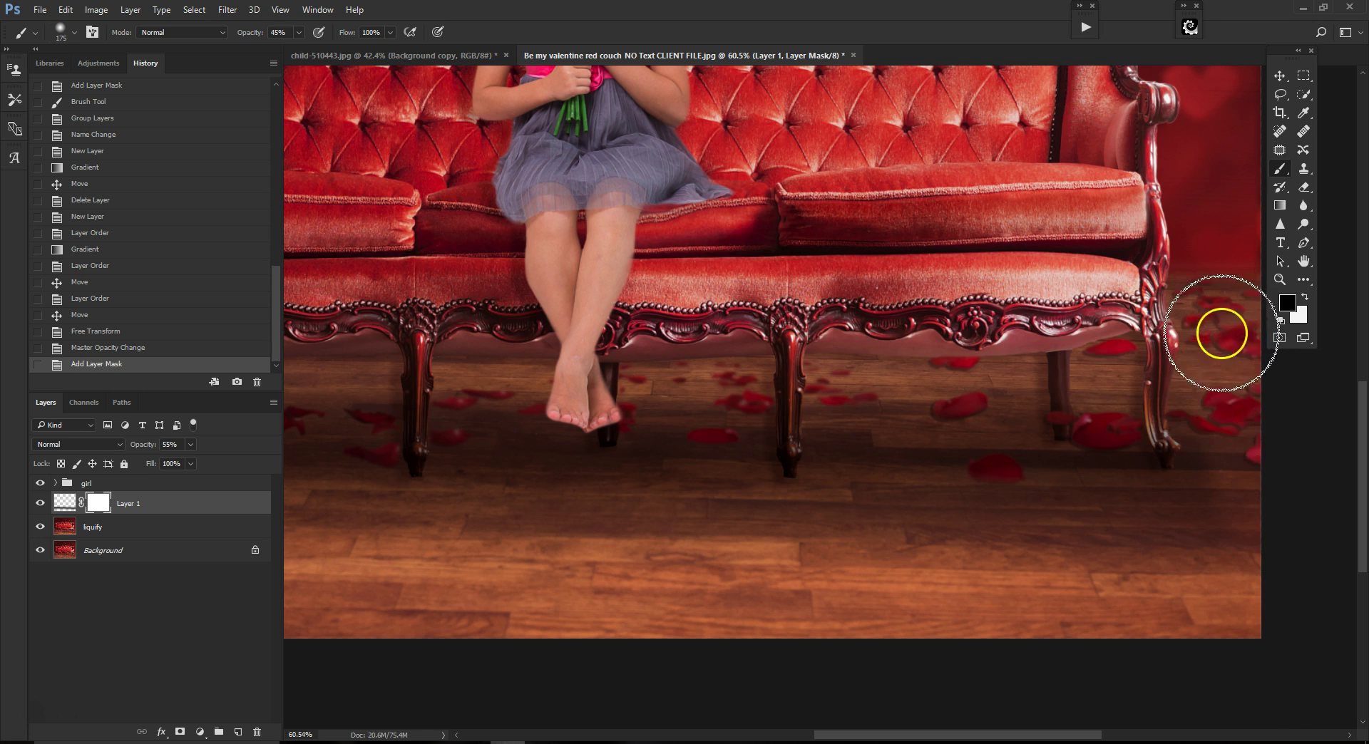
Paint black on Layer 1's mask over the floor shadow's outer ends on both sides of the couch.
left_click_drag(1247, 454, 1283, 529)
left_click_drag(1018, 737, 840, 735)
mouse_move(659, 330)
left_mouse_down()
mouse_move(613, 561)
mouse_move(789, 594)
mouse_move(858, 663)
left_mouse_up()
scroll(1336, 620, "down", 2)
scroll(1336, 618, "down", 3)
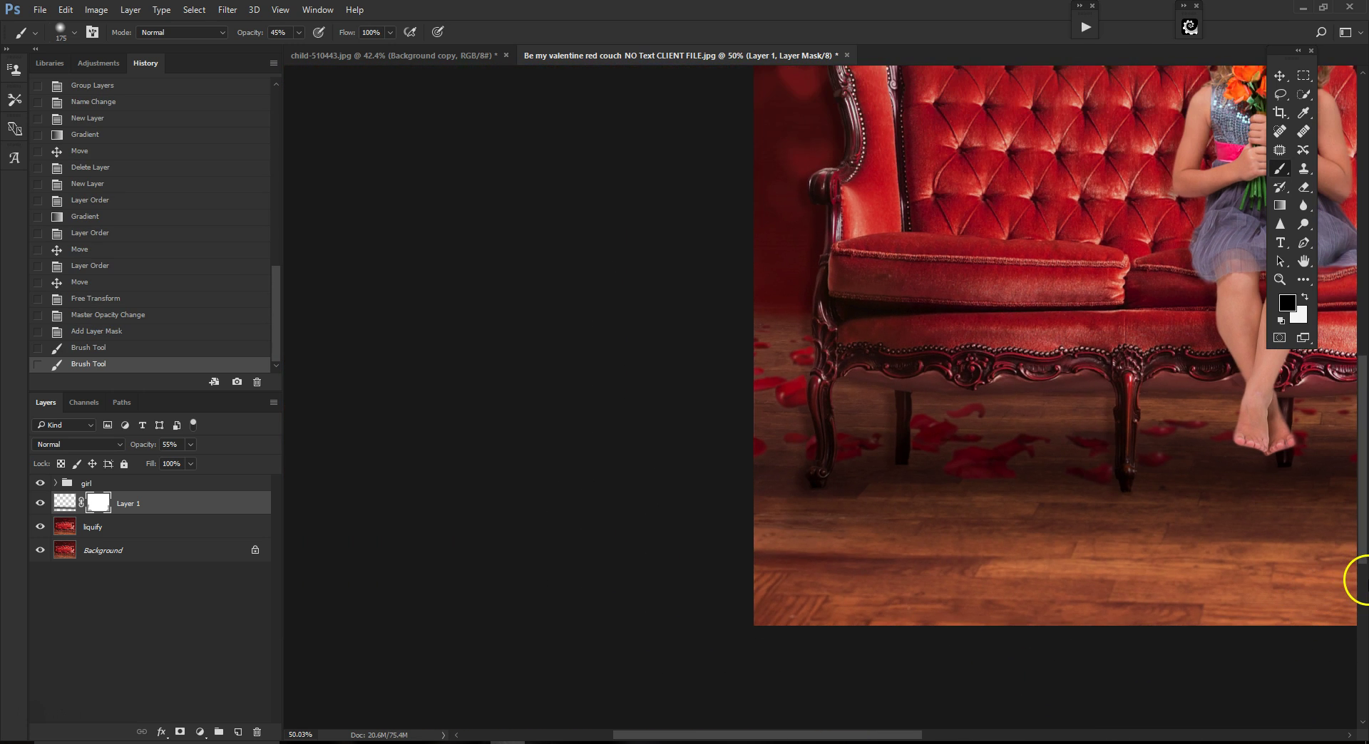
scroll(992, 524, "up", 1)
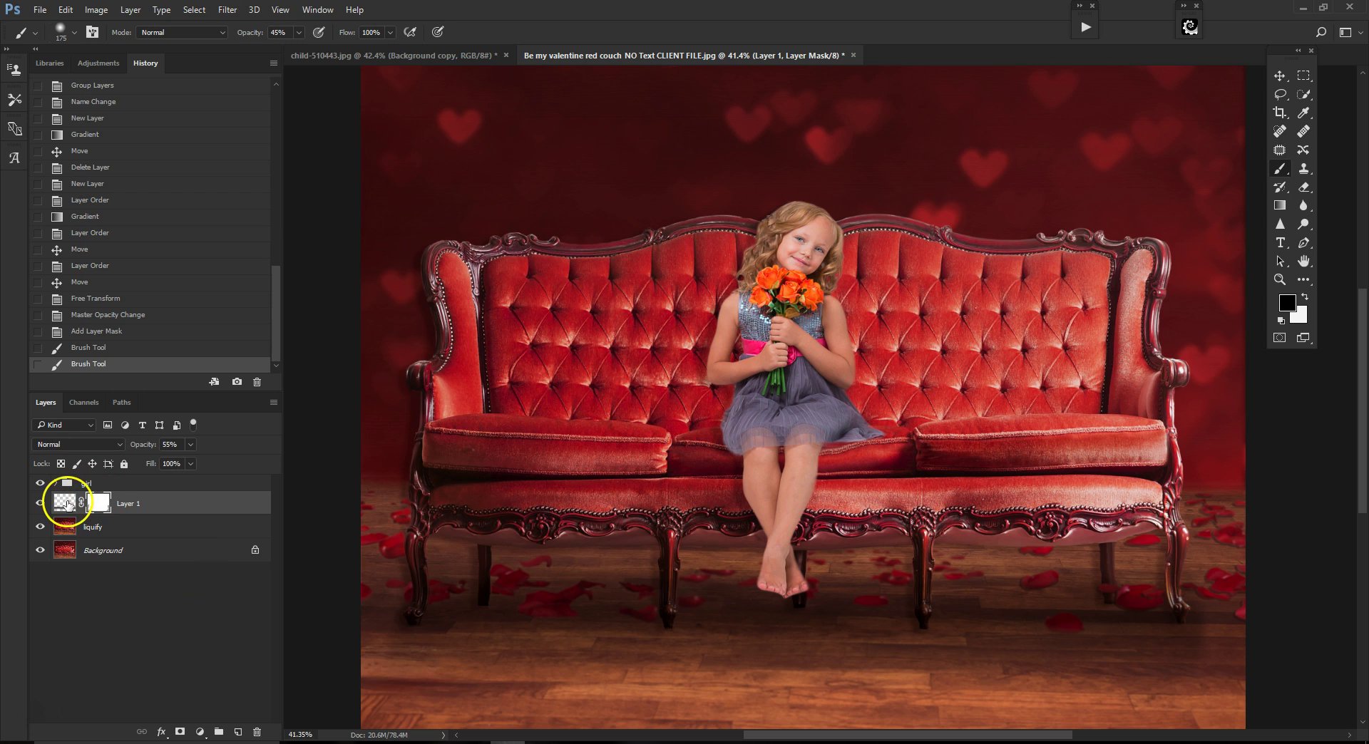
Soften Layer 1's gradient shadow by reapplying the last Gaussian Blur and adding a second one with an adjusted radius.
left_click(221, 12)
left_click(238, 23)
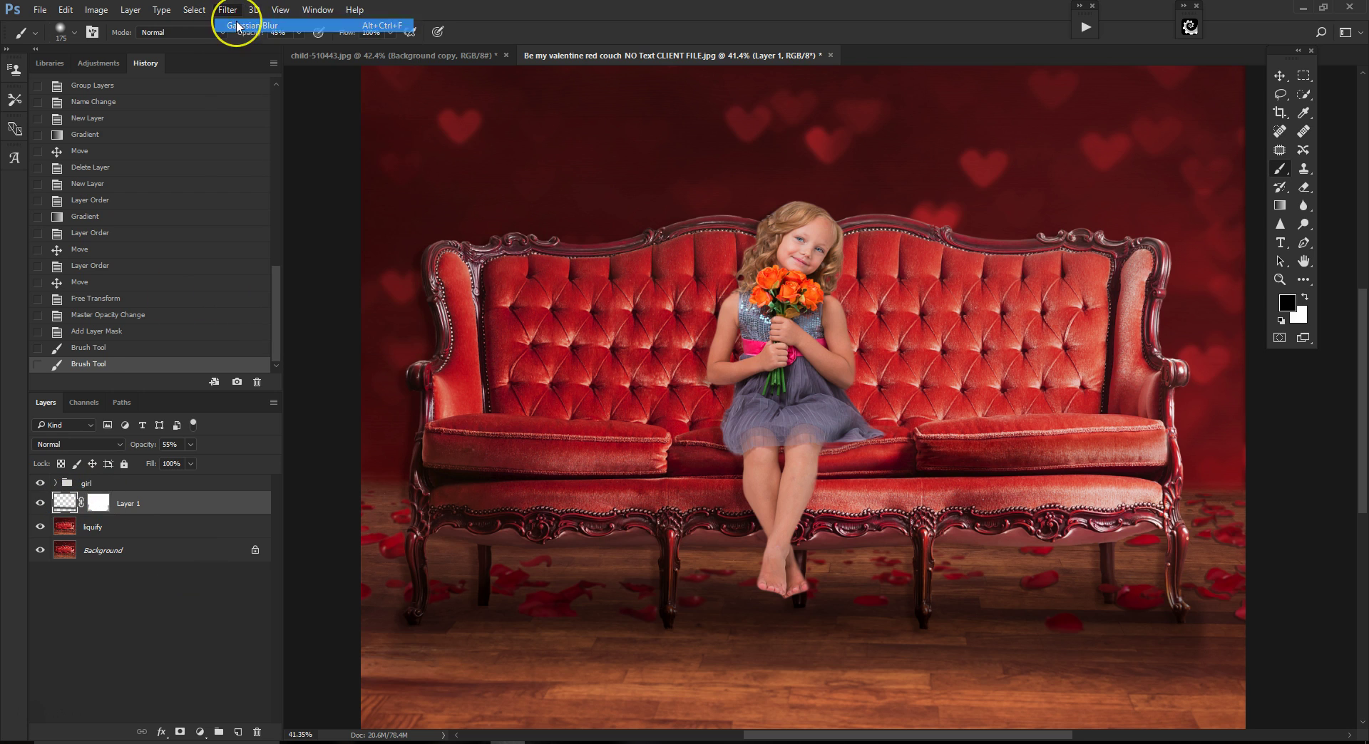
left_click(224, 13)
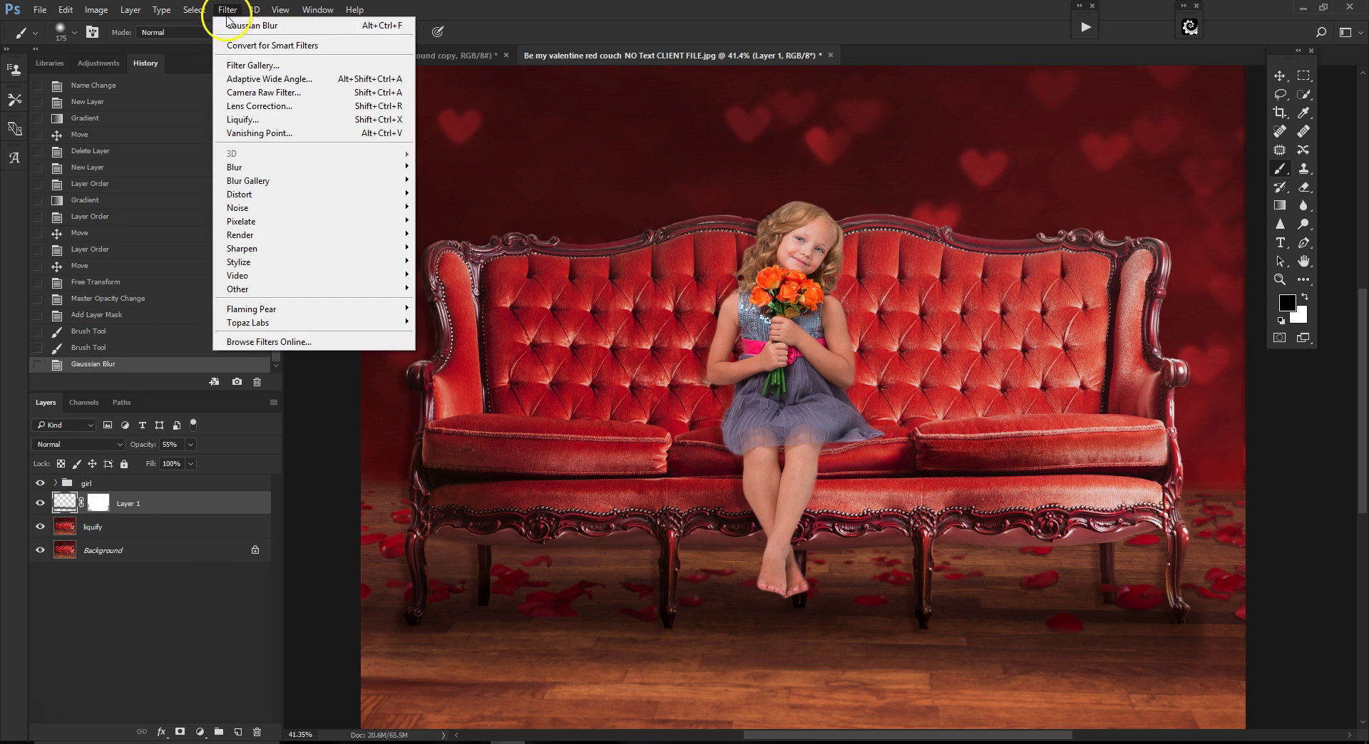
mouse_move(277, 170)
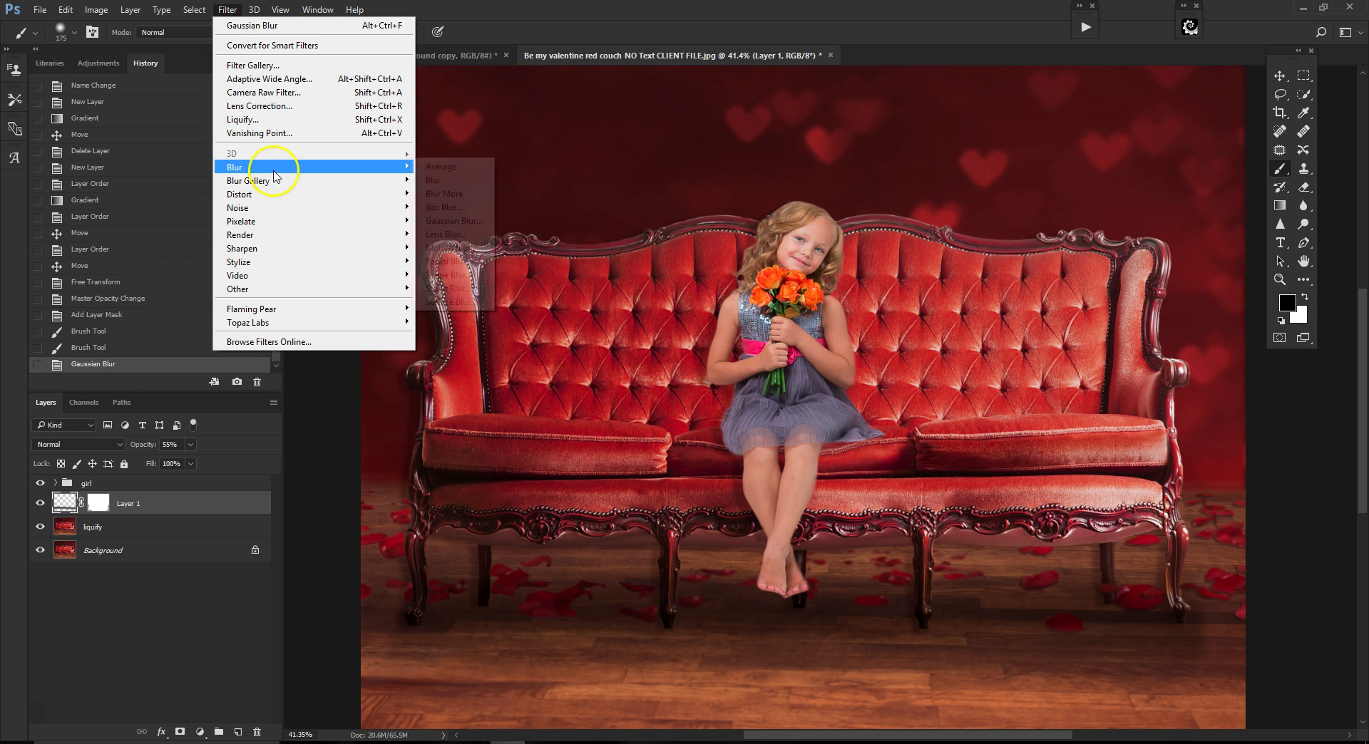
left_click(450, 221)
left_click_drag(1062, 383, 1074, 389)
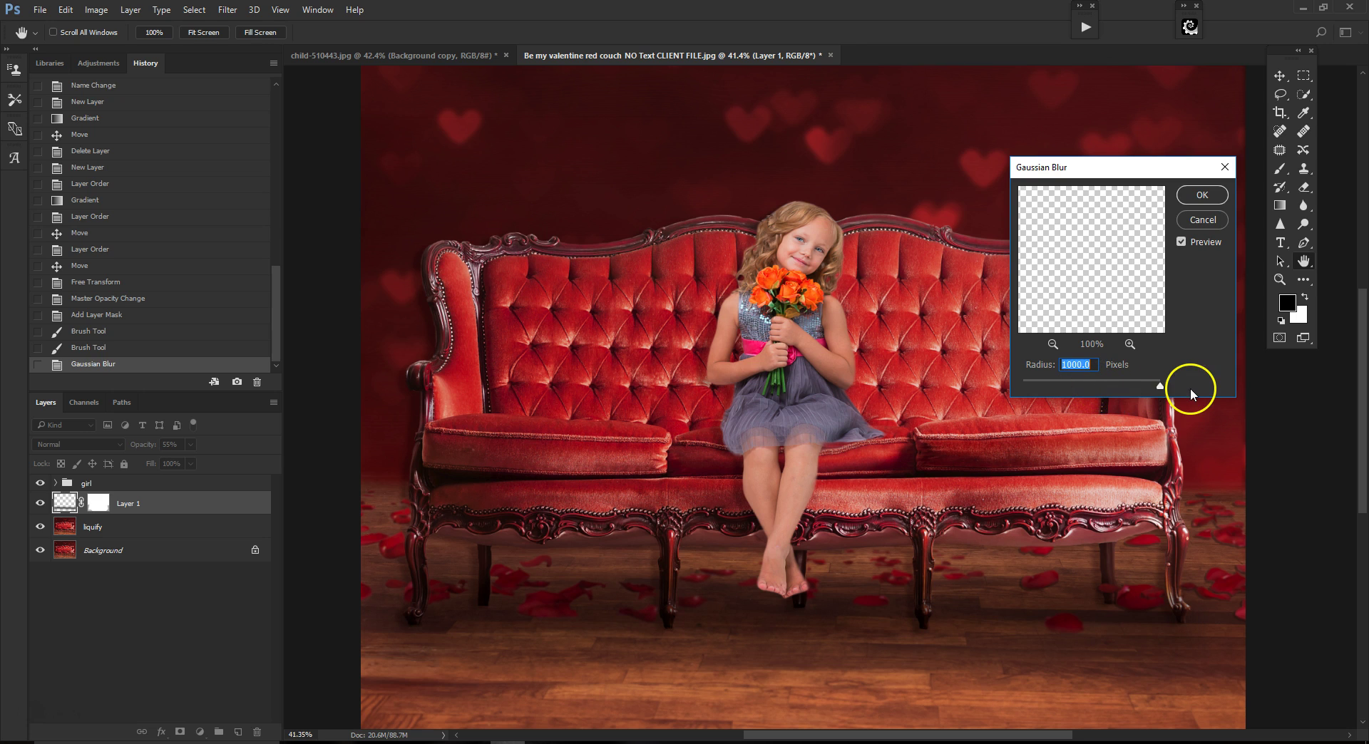
left_click_drag(1159, 385, 1102, 386)
left_click(1202, 195)
key("b")
scroll(744, 420, "up", 1)
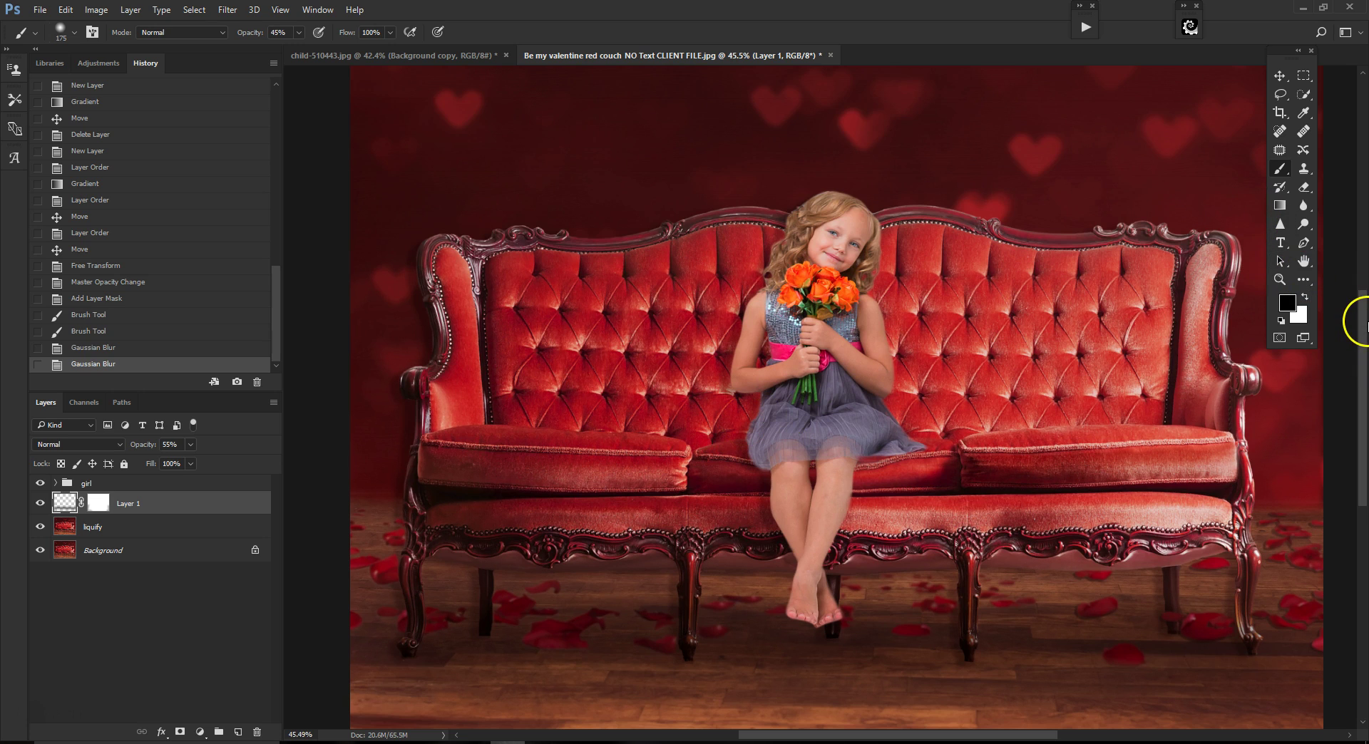
scroll(1361, 328, "down", 2)
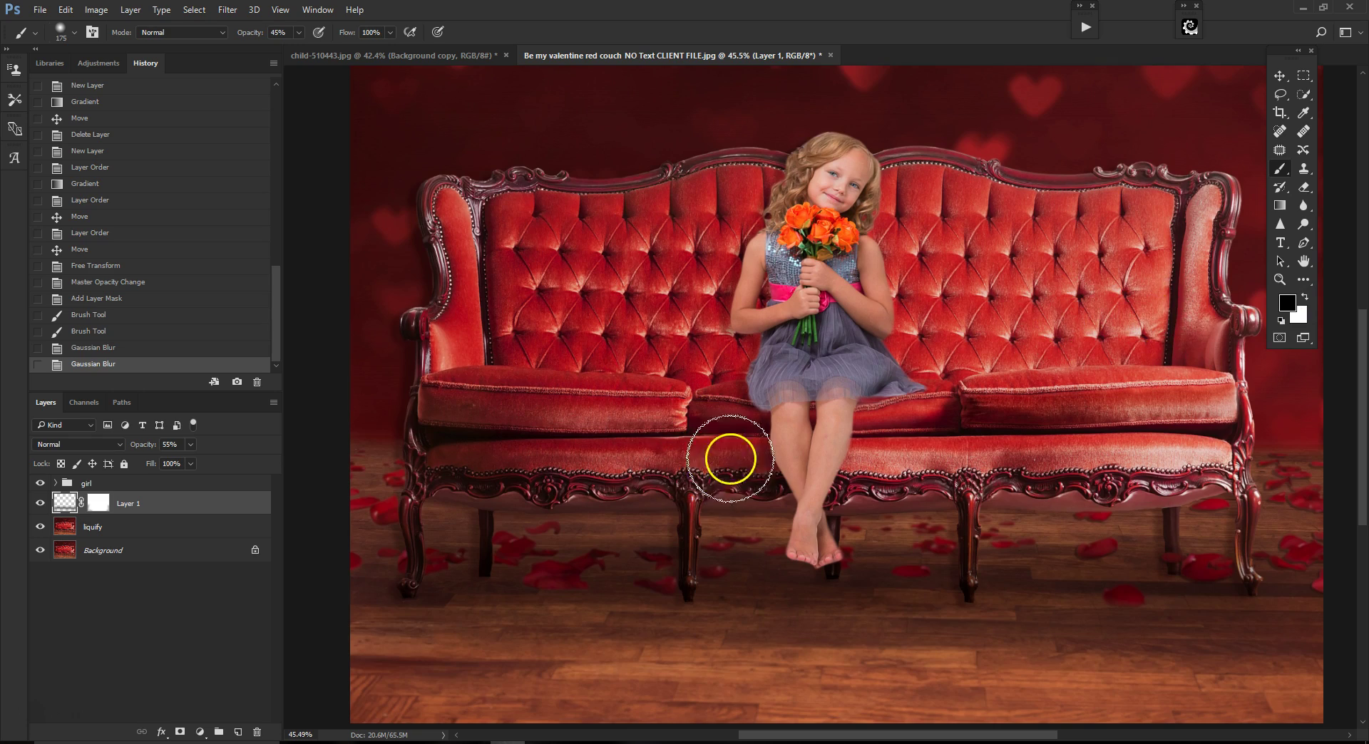
scroll(769, 462, "up", 2)
scroll(927, 481, "down", 3)
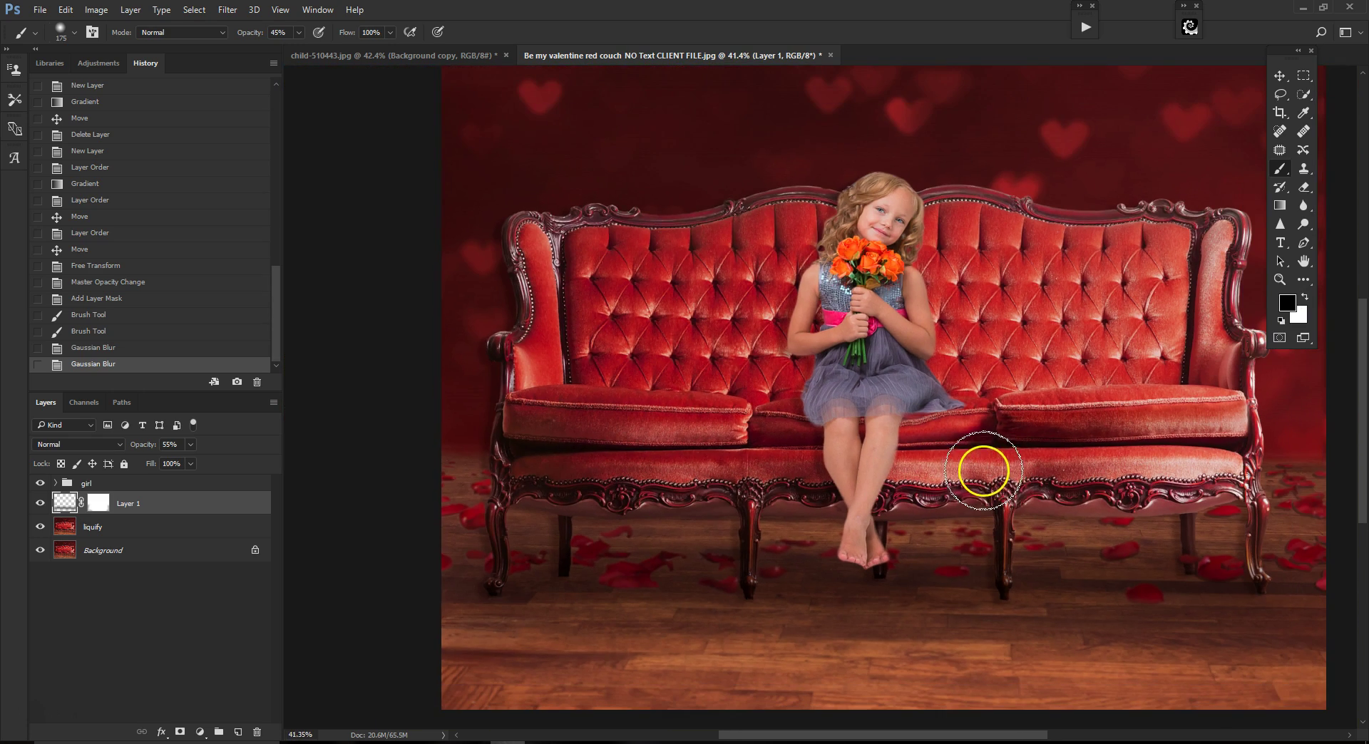
scroll(983, 472, "down", 1)
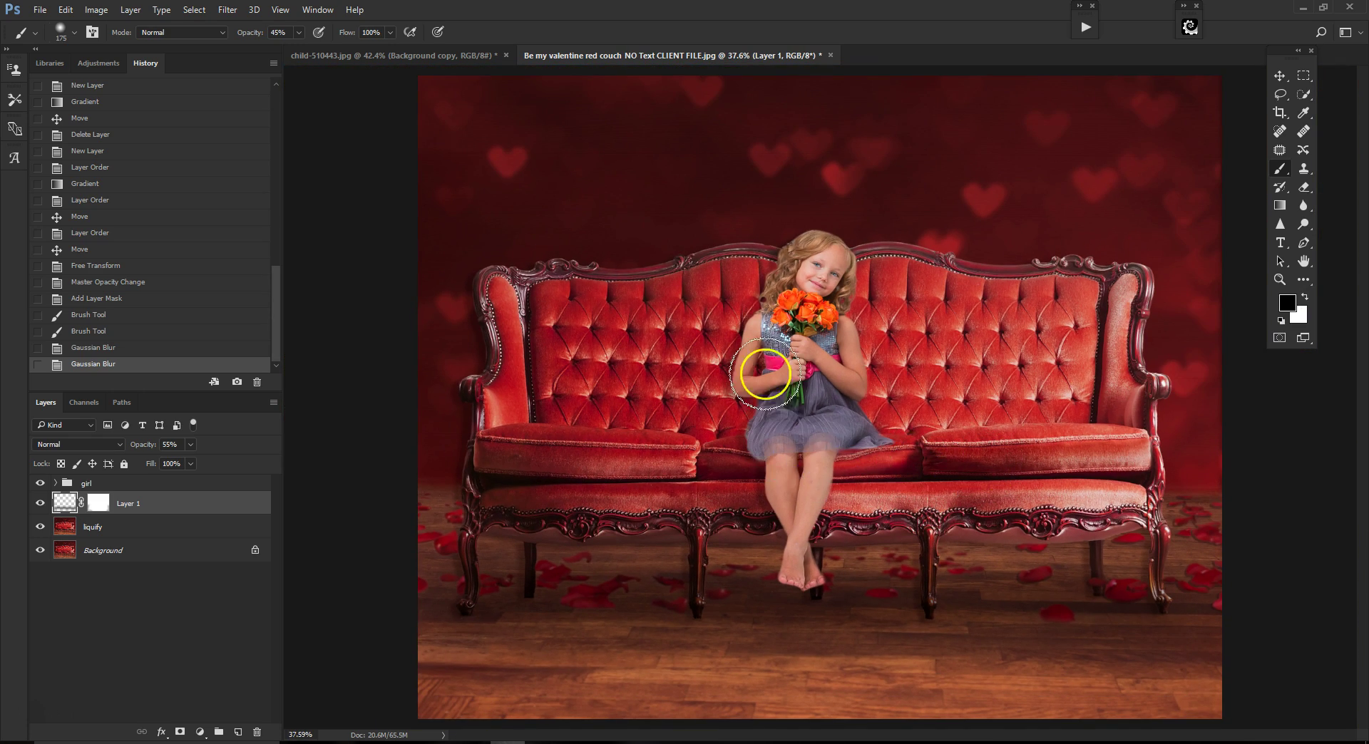
Run the Lens Filters action from the LENS FILTERS/ LIGHT HACKS set above the girl group and collapse the new layer group.
left_click(82, 485)
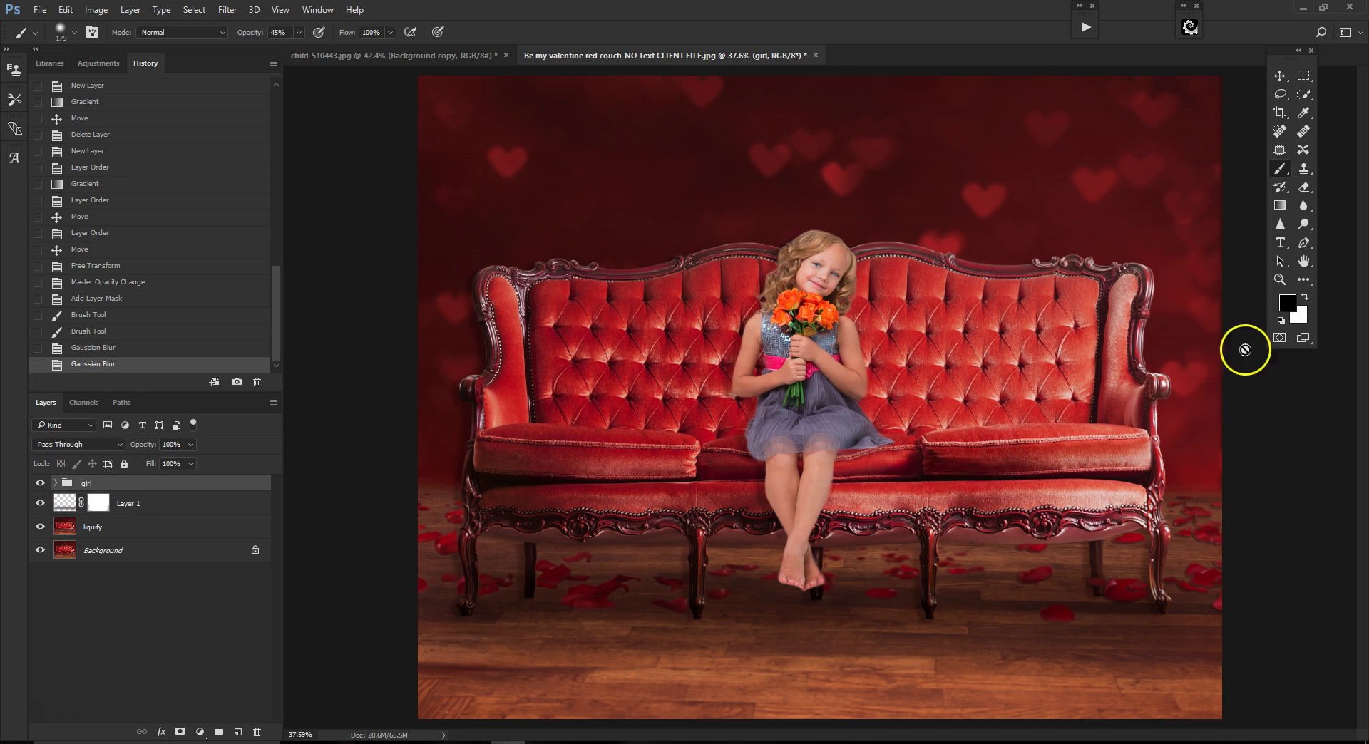
left_click(1081, 12)
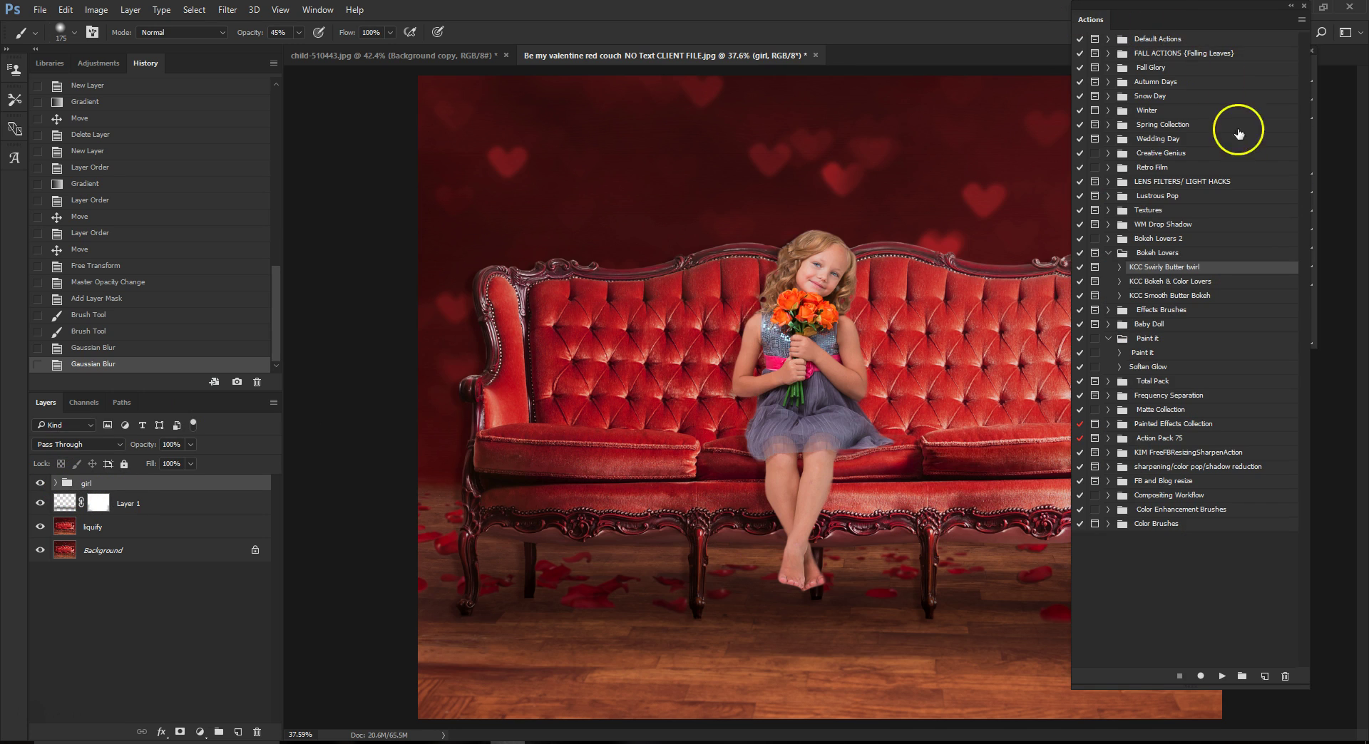
left_click(1108, 252)
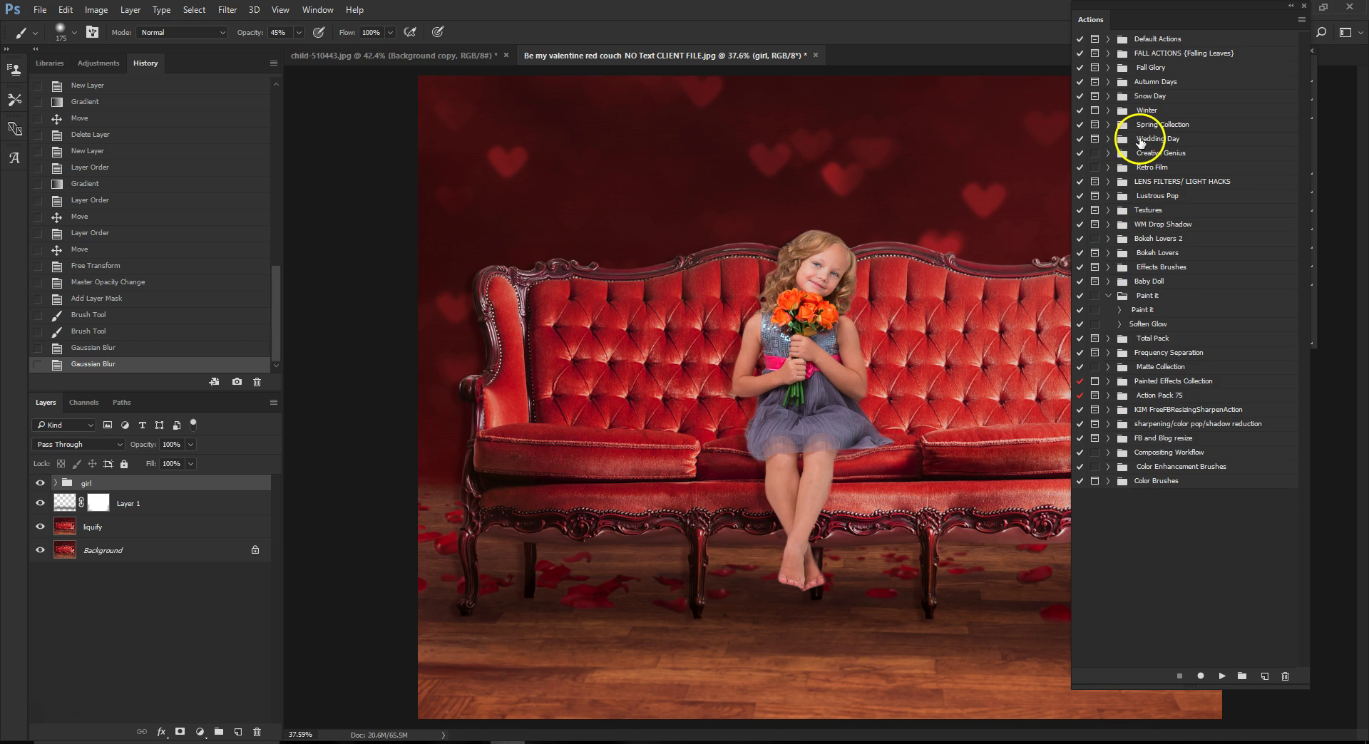
left_click(1107, 295)
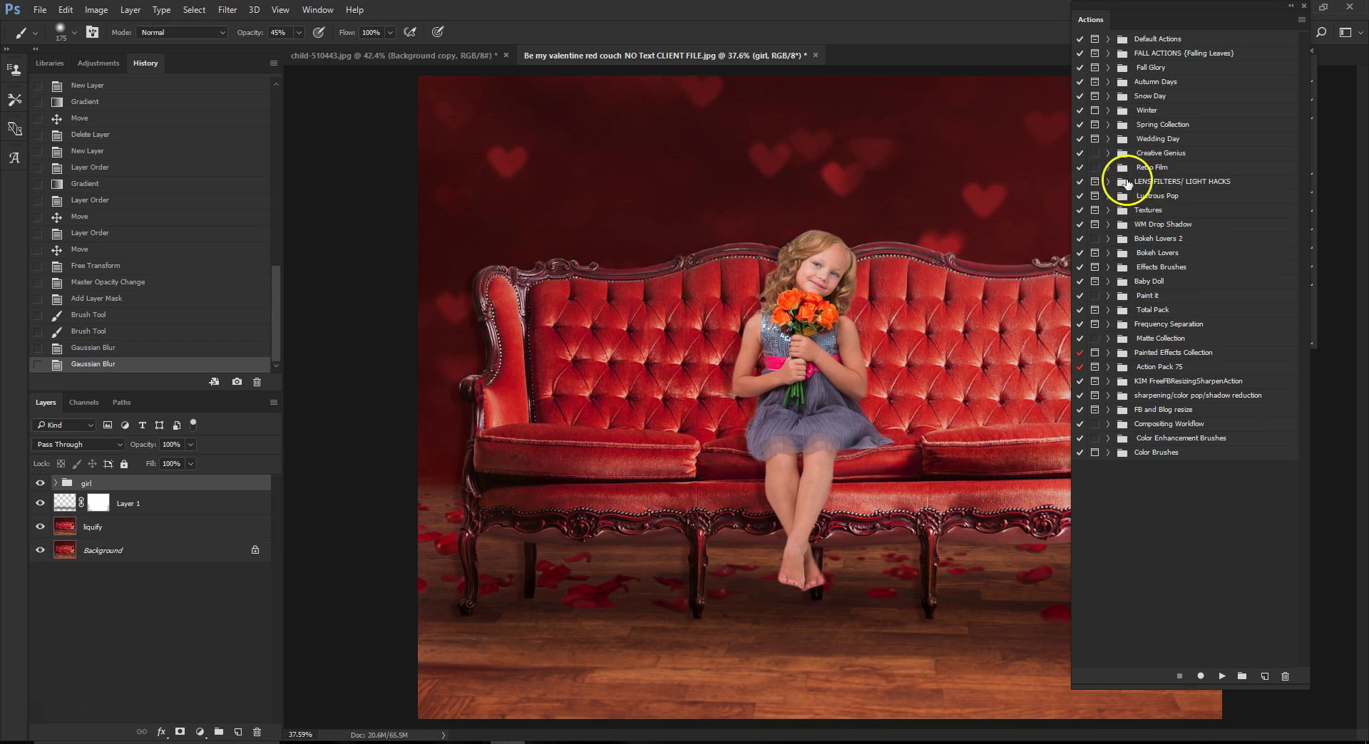
left_click(1108, 182)
left_click(1146, 197)
left_click(1221, 676)
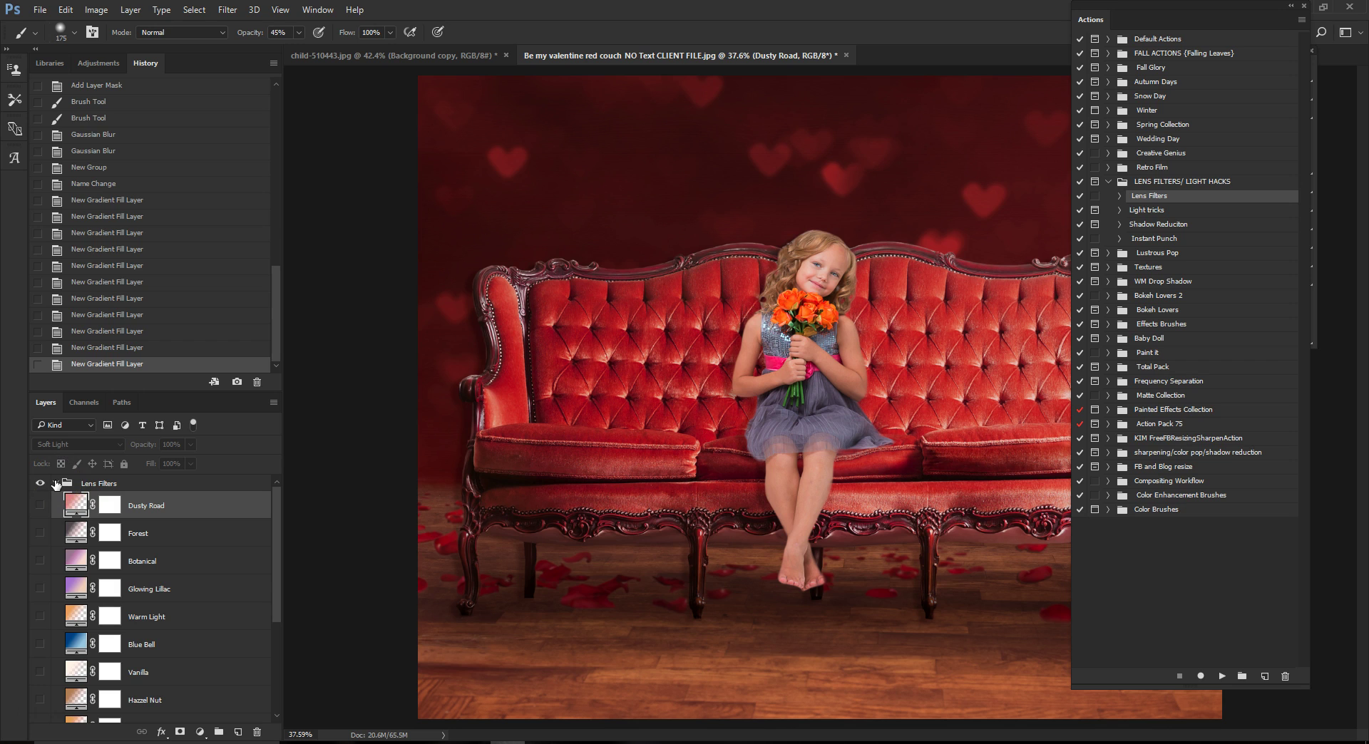
left_click(1292, 8)
scroll(183, 577, "down", 1)
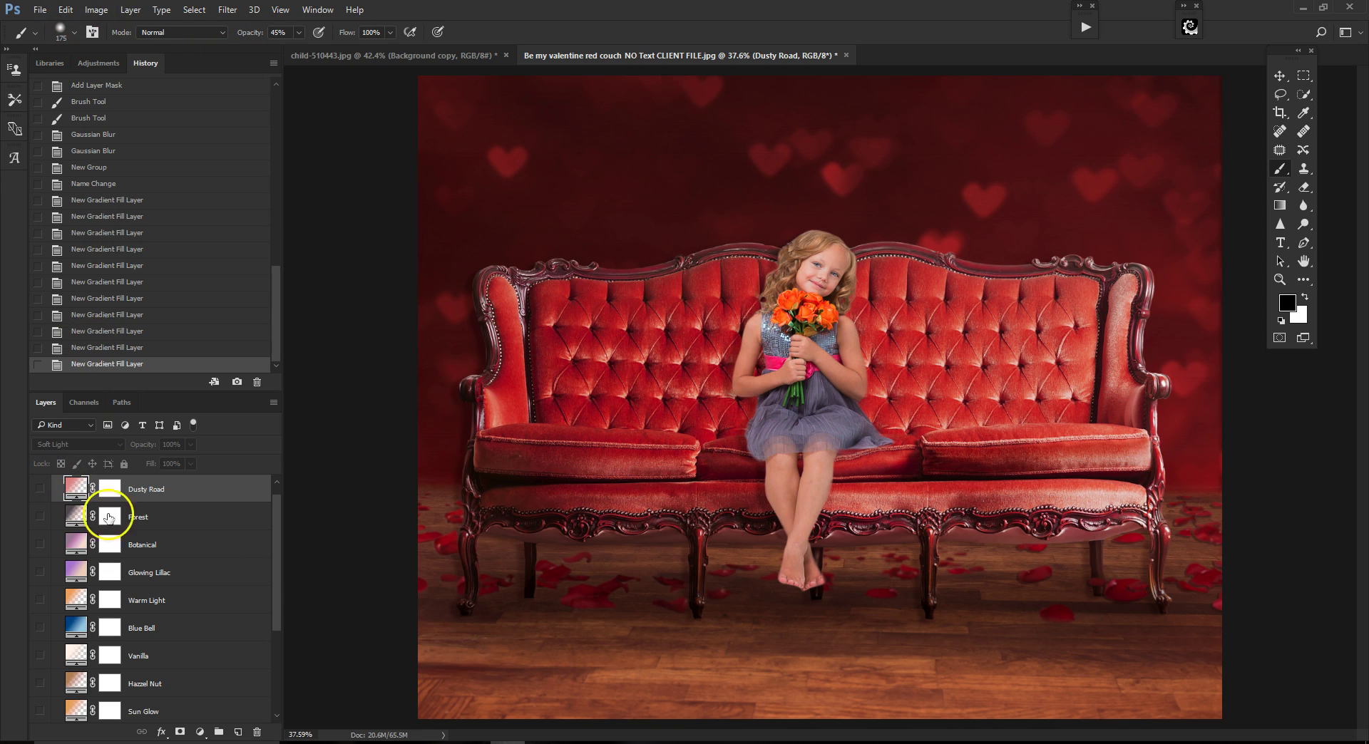
scroll(228, 549, "up", 1)
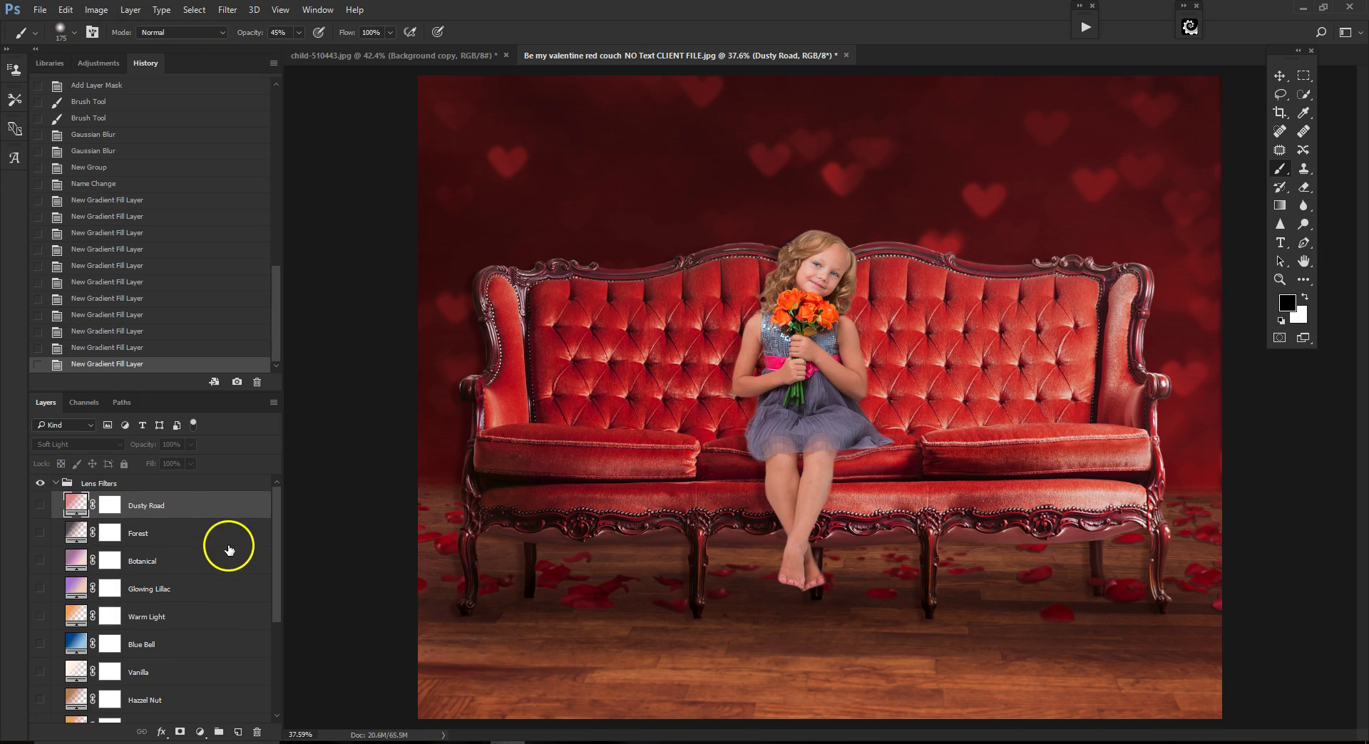
left_click(55, 484)
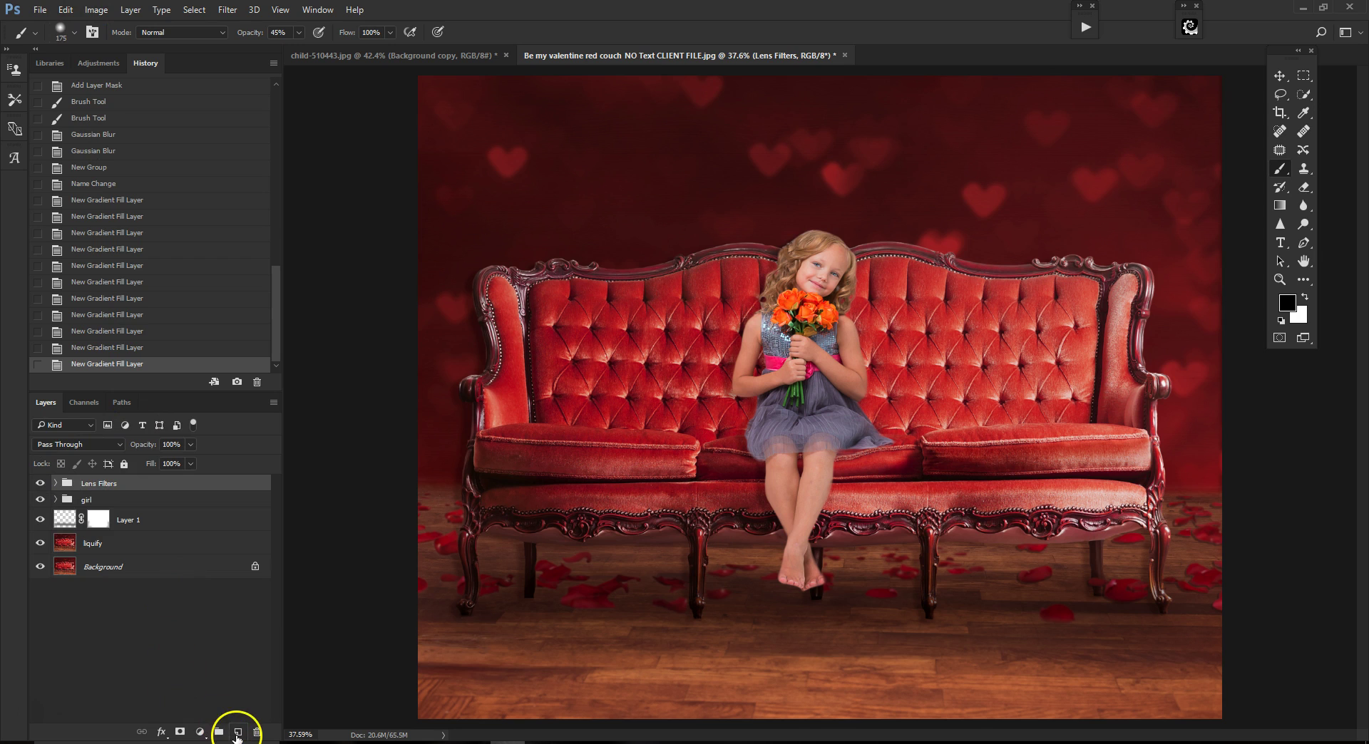
left_click(130, 9)
mouse_move(207, 181)
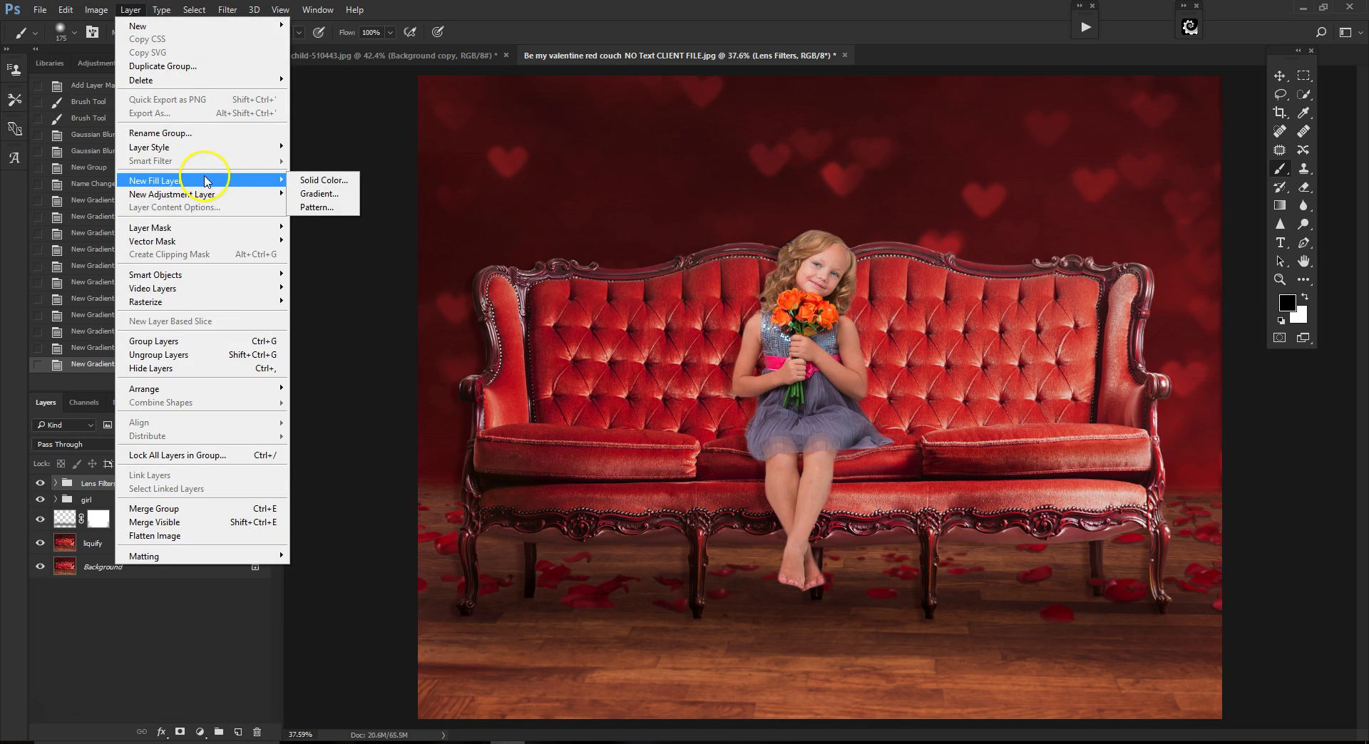
left_click(324, 195)
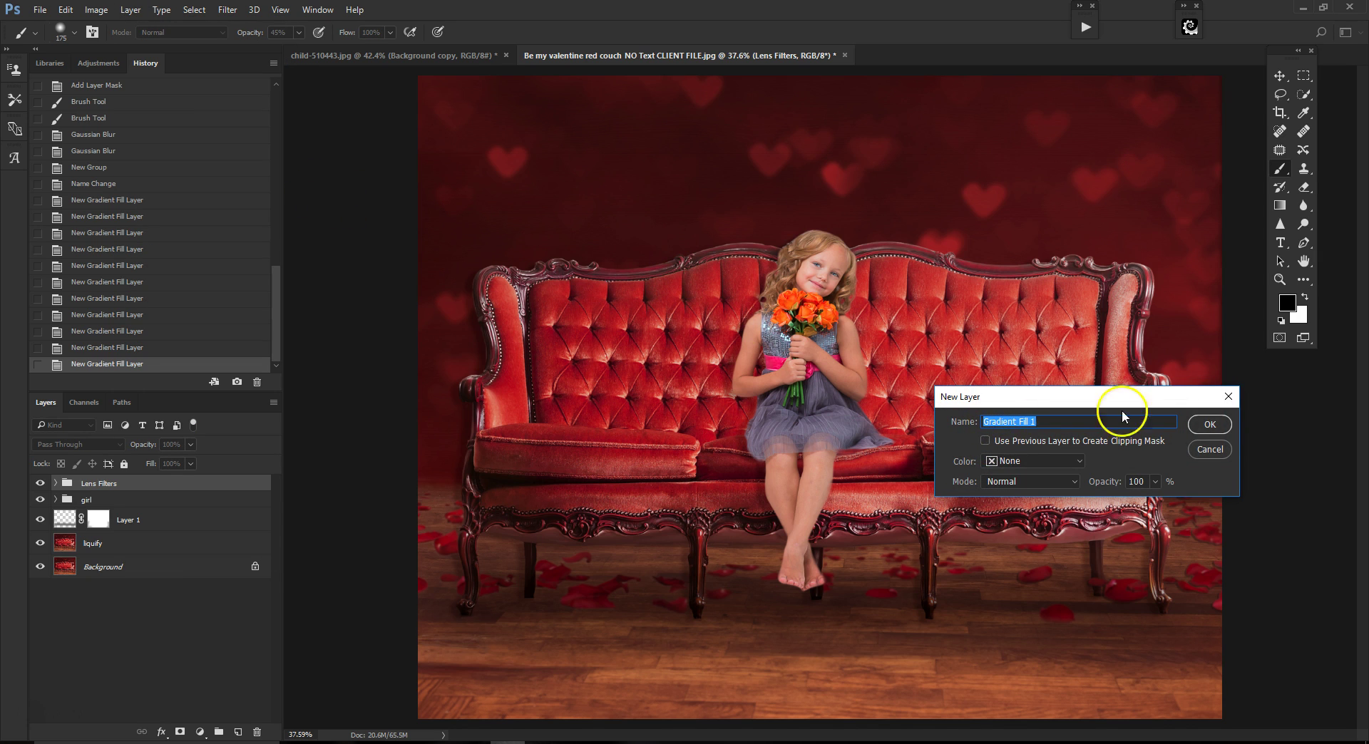
left_click(1210, 424)
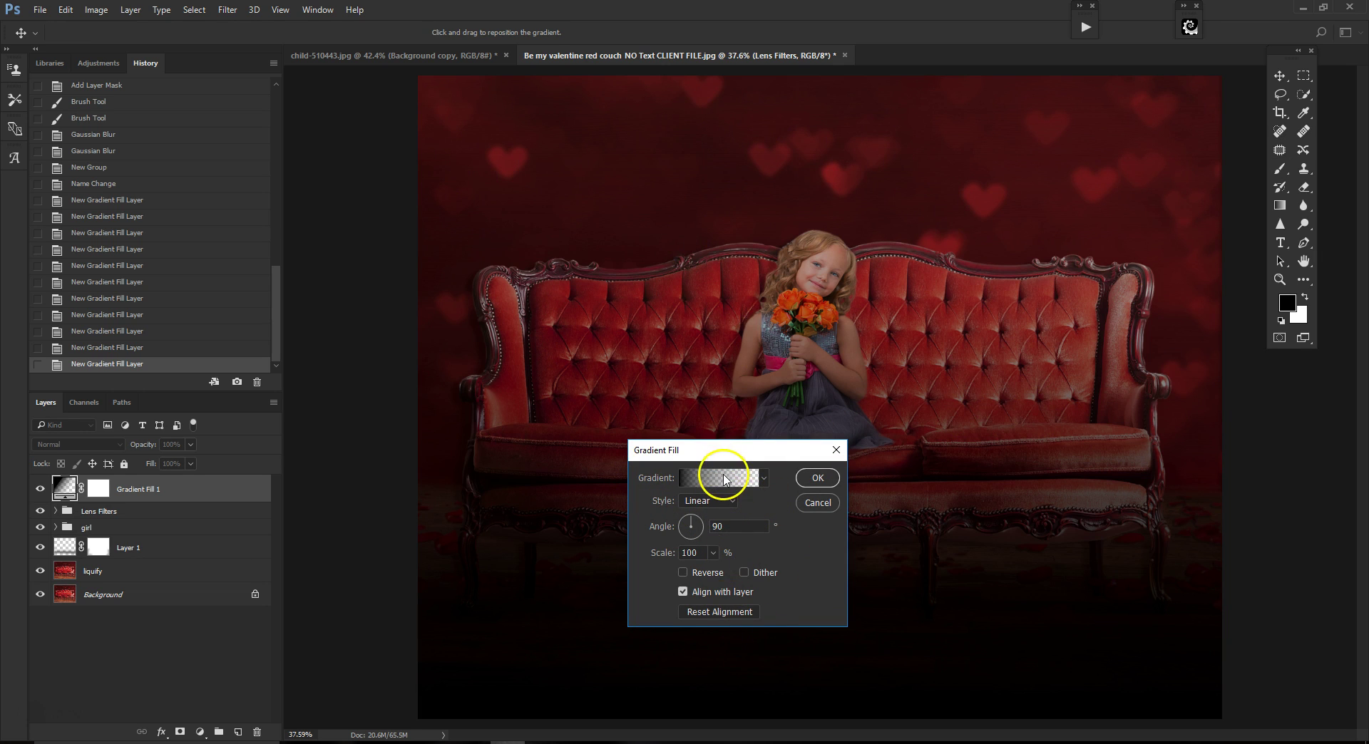
left_click(720, 476)
left_click(30, 637)
left_click(88, 696)
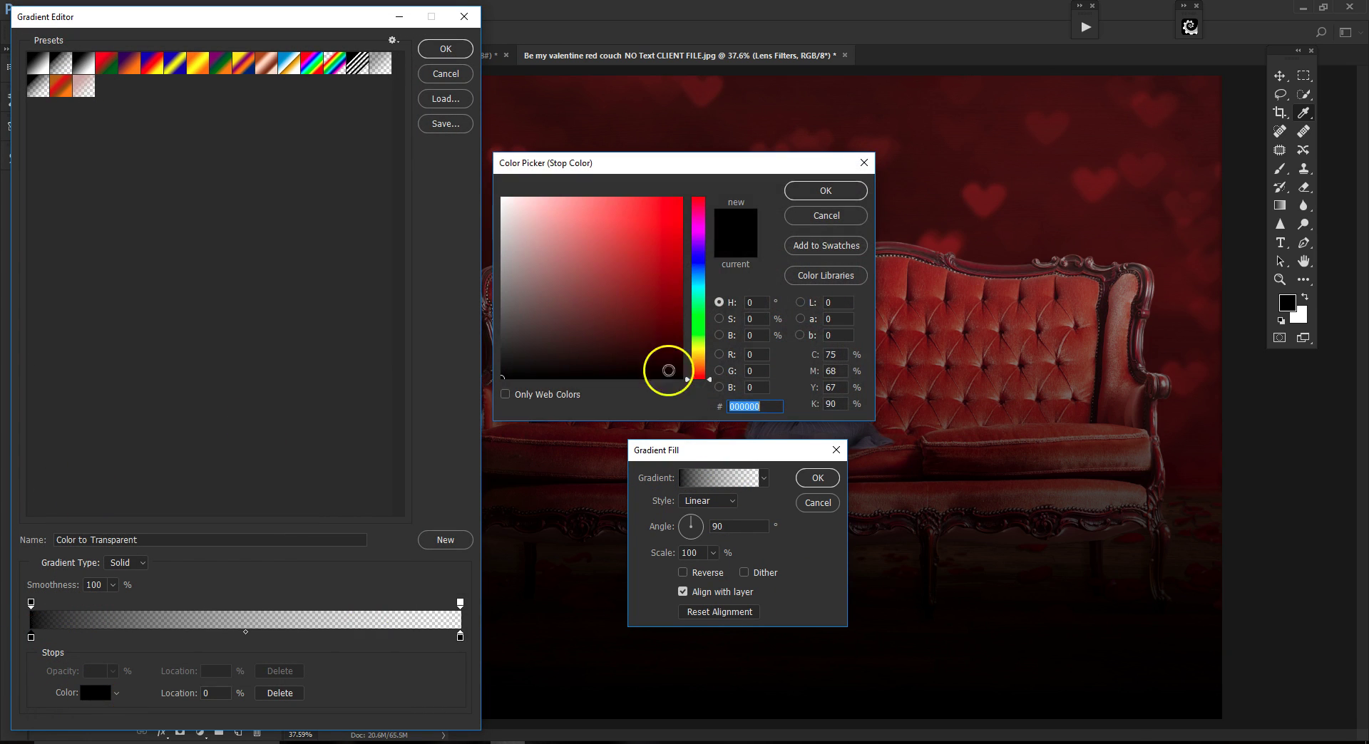
left_click(602, 269)
left_click(582, 229)
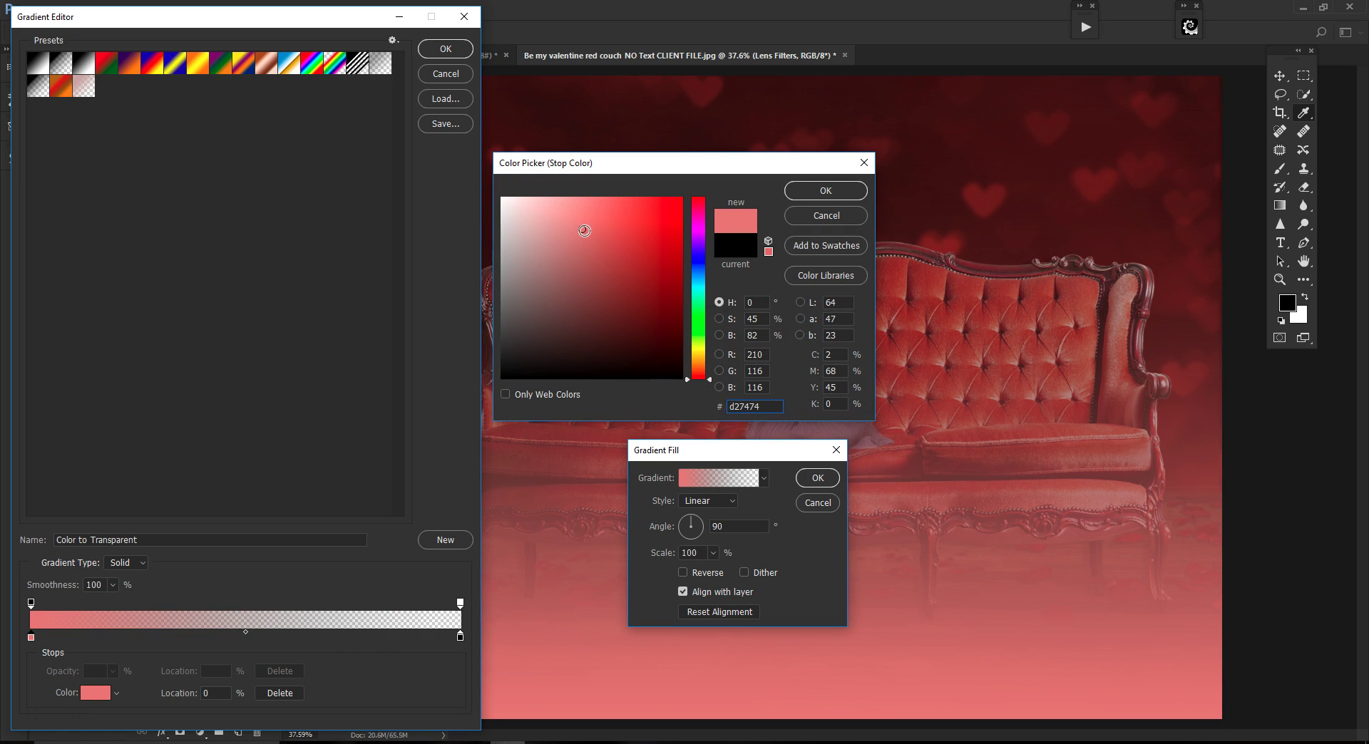
left_click(826, 215)
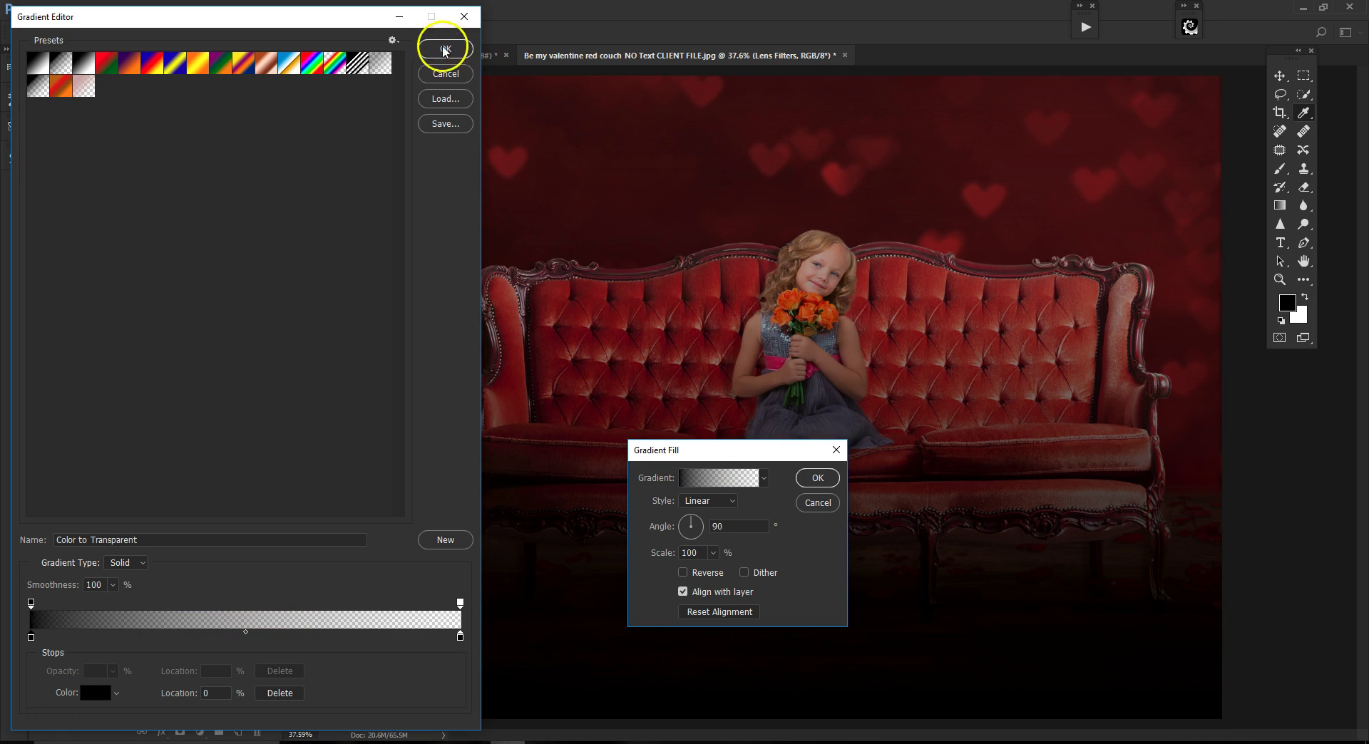
left_click(444, 50)
left_click(818, 478)
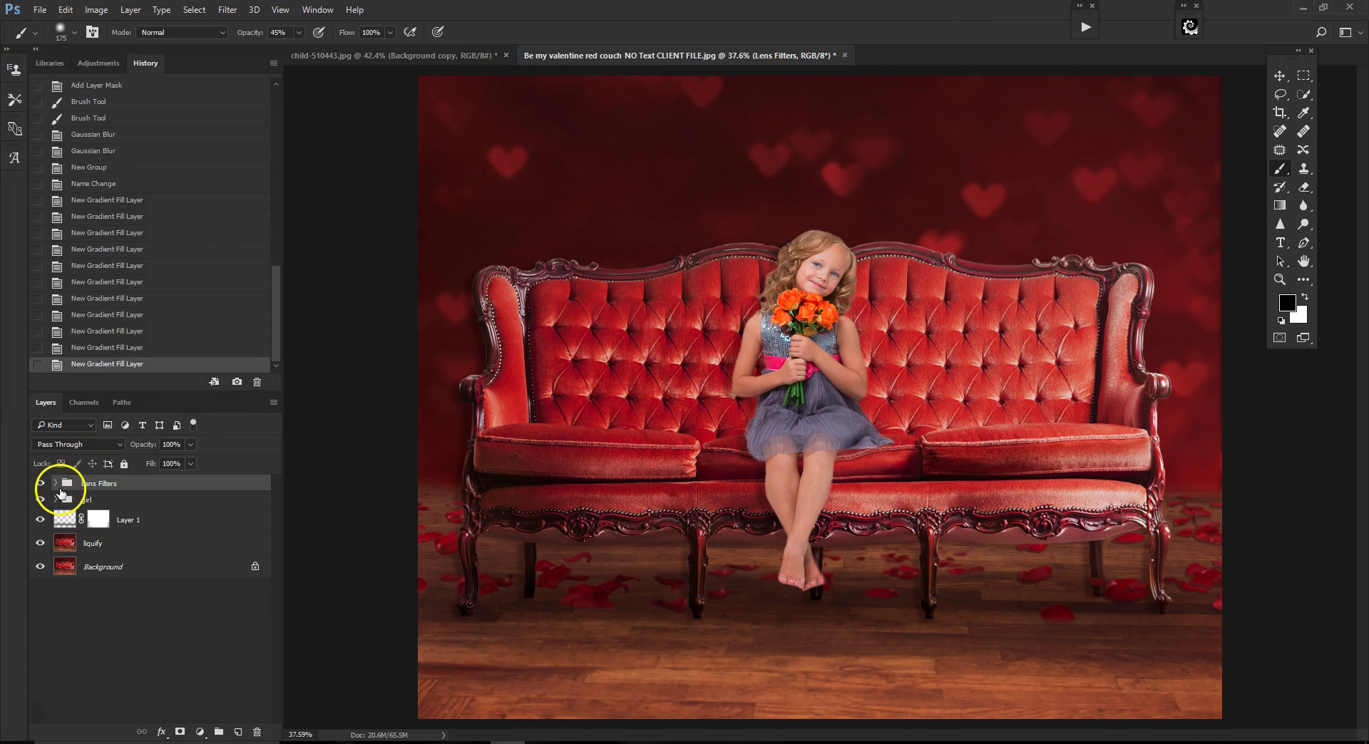
Expand the Lens Filters group and preview its Dusty Road, Forest and Botanical layers one at a time.
left_click(55, 483)
scroll(141, 492, "down", 2)
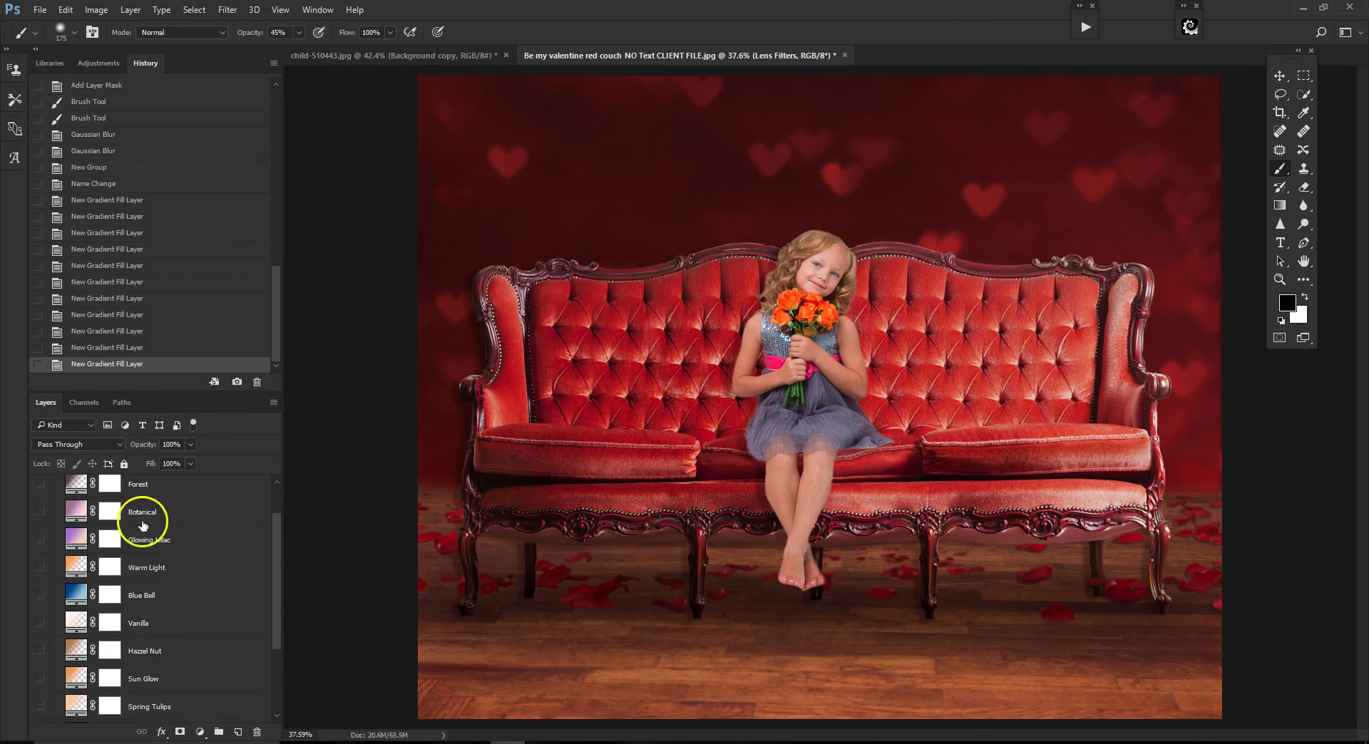
scroll(178, 656, "down", 1)
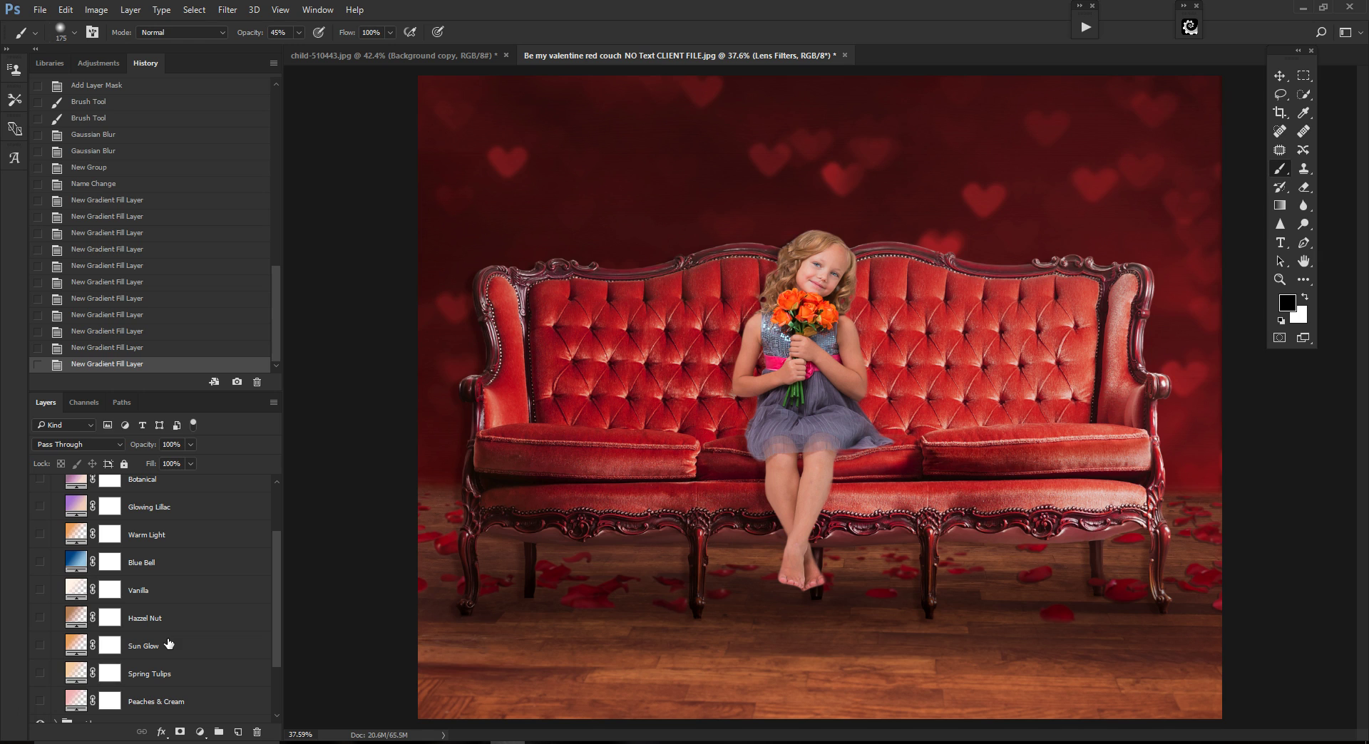
scroll(76, 559, "up", 3)
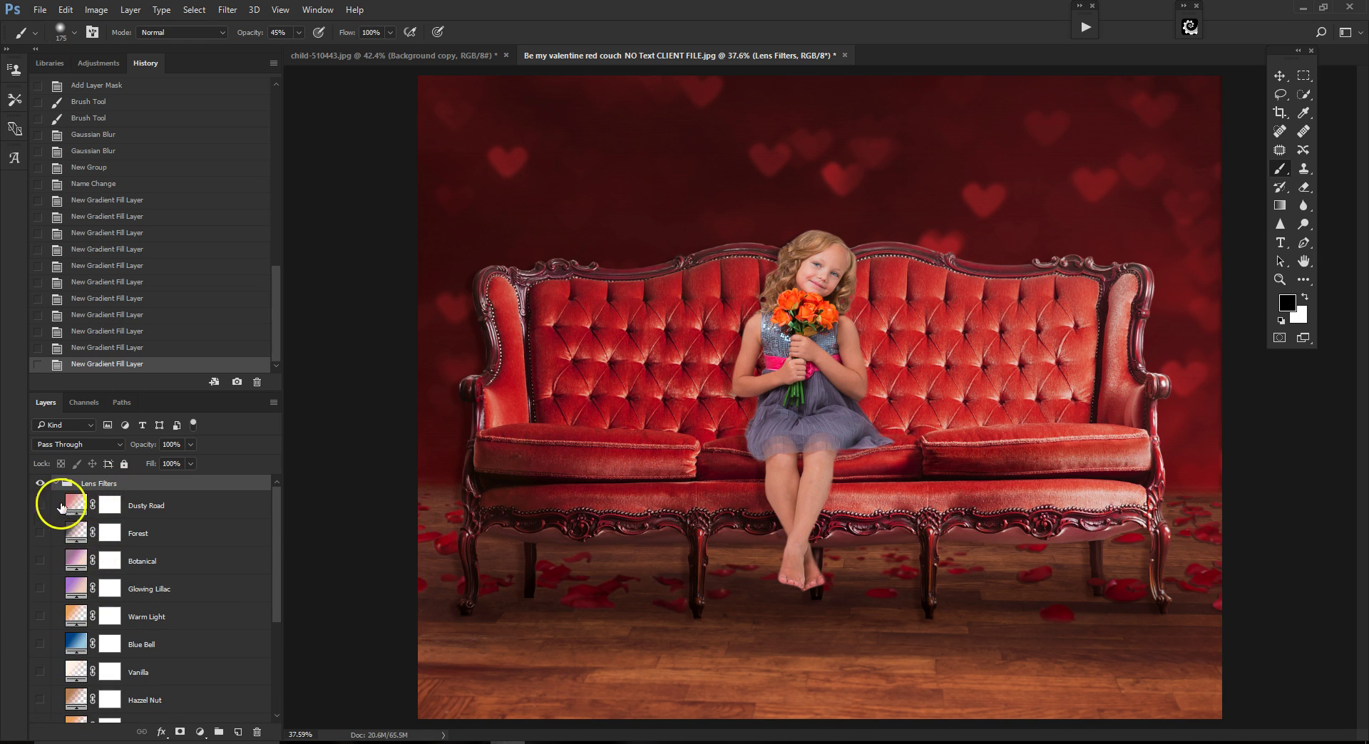
left_click(40, 505)
left_click(40, 532)
left_click(40, 561)
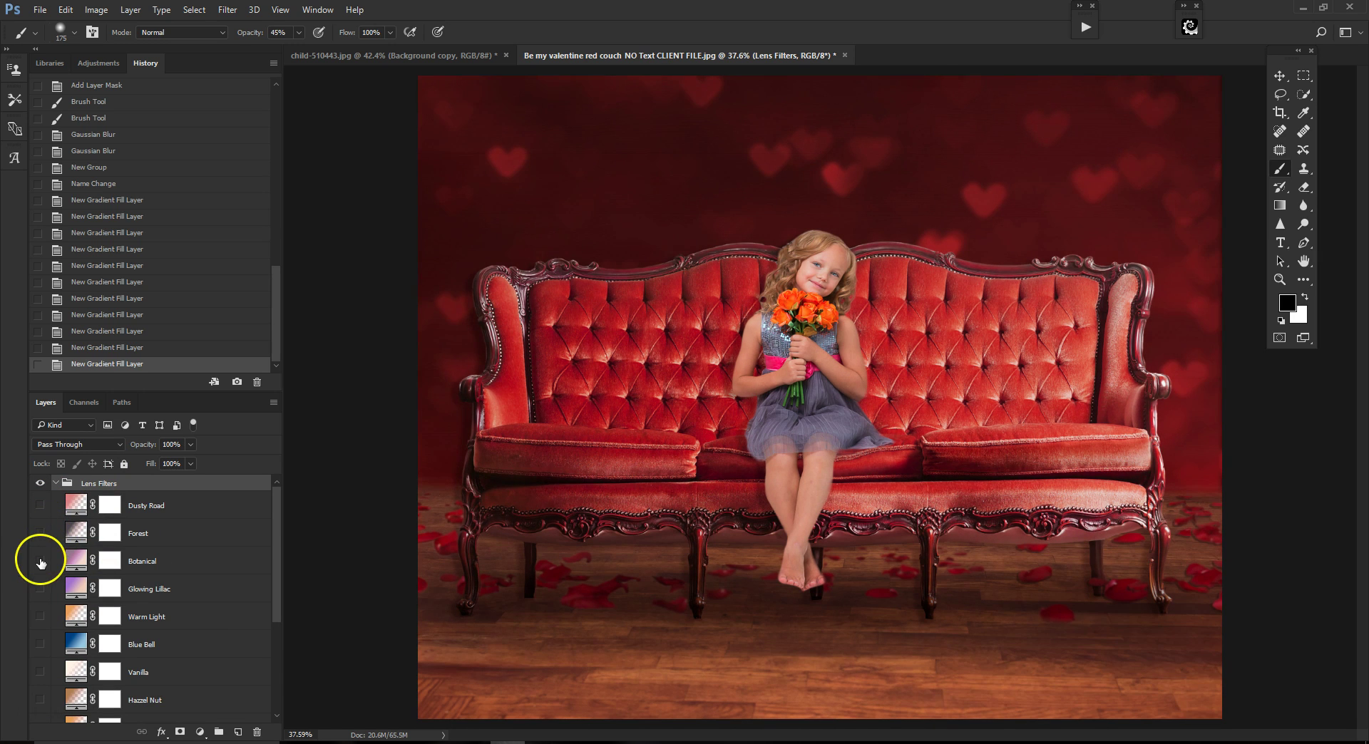
Preview the Glowing Lilac, Warm Light and Blue Bell filter layers in turn, hiding each again.
left_click(40, 590)
left_click(41, 589)
left_click(40, 617)
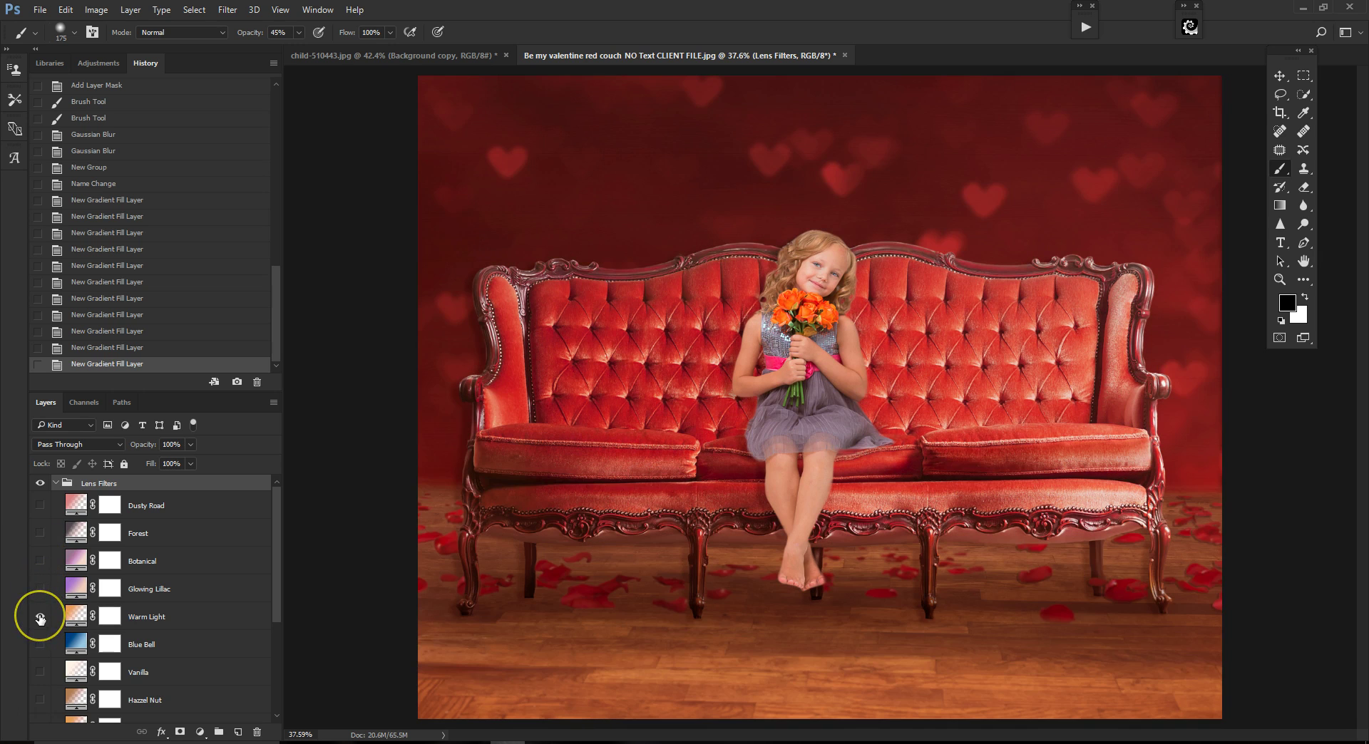
left_click(40, 618)
left_click(39, 645)
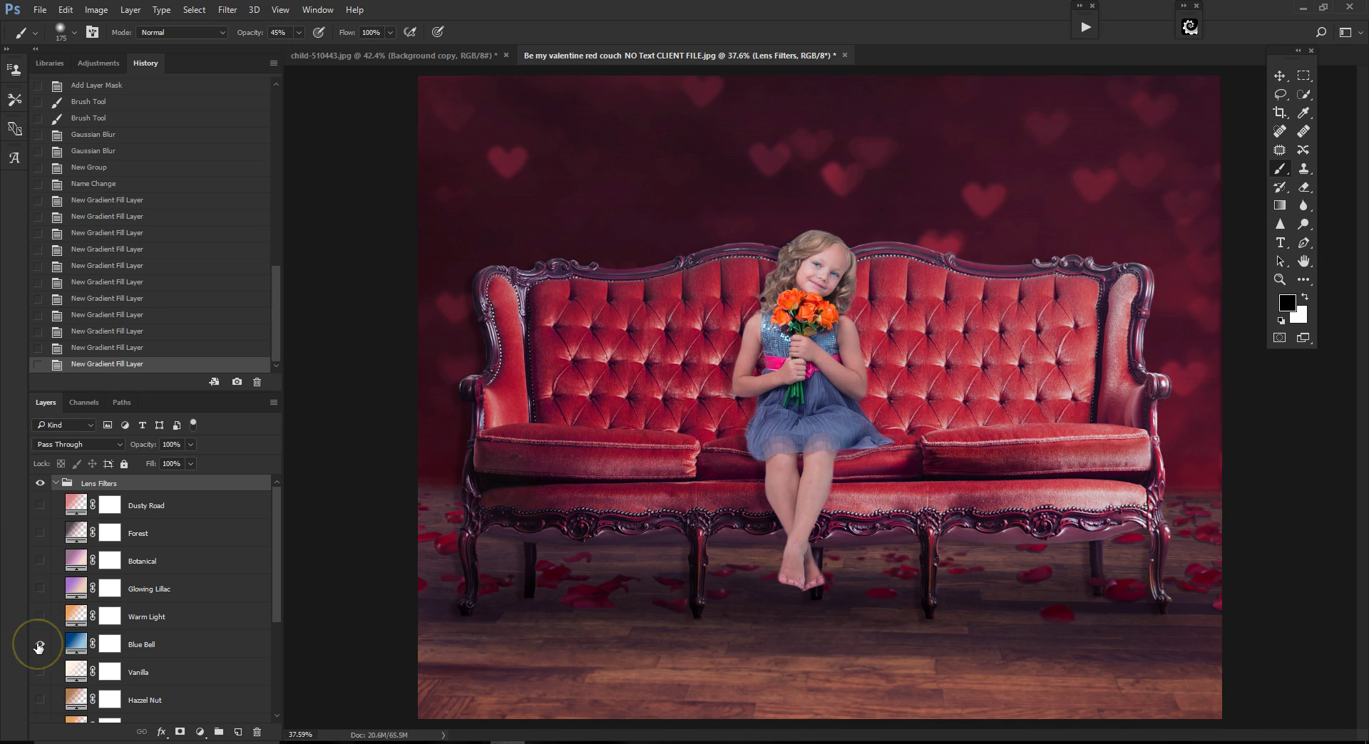
left_click(39, 644)
Preview the Vanilla, Hazel Nut and Sun Glow filter layers in turn, hiding each again.
scroll(40, 641, "down", 2)
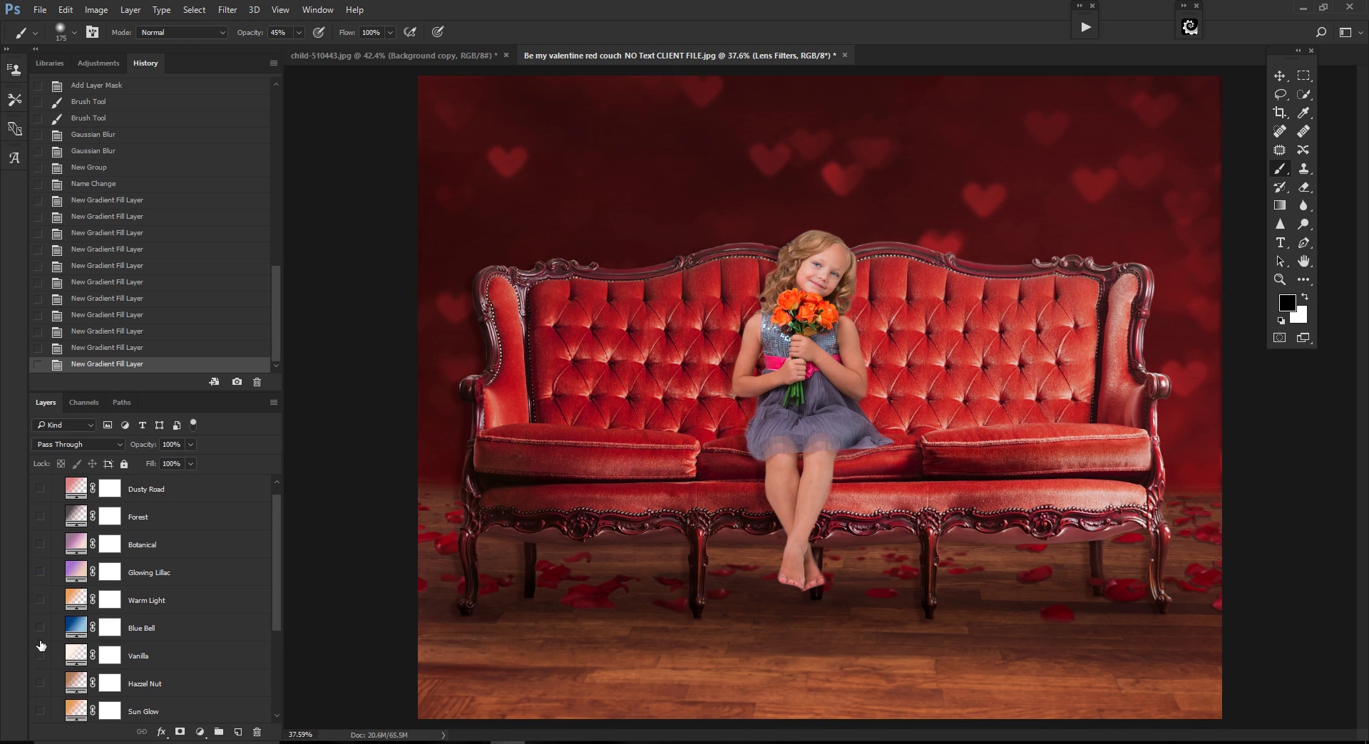
left_click(43, 639)
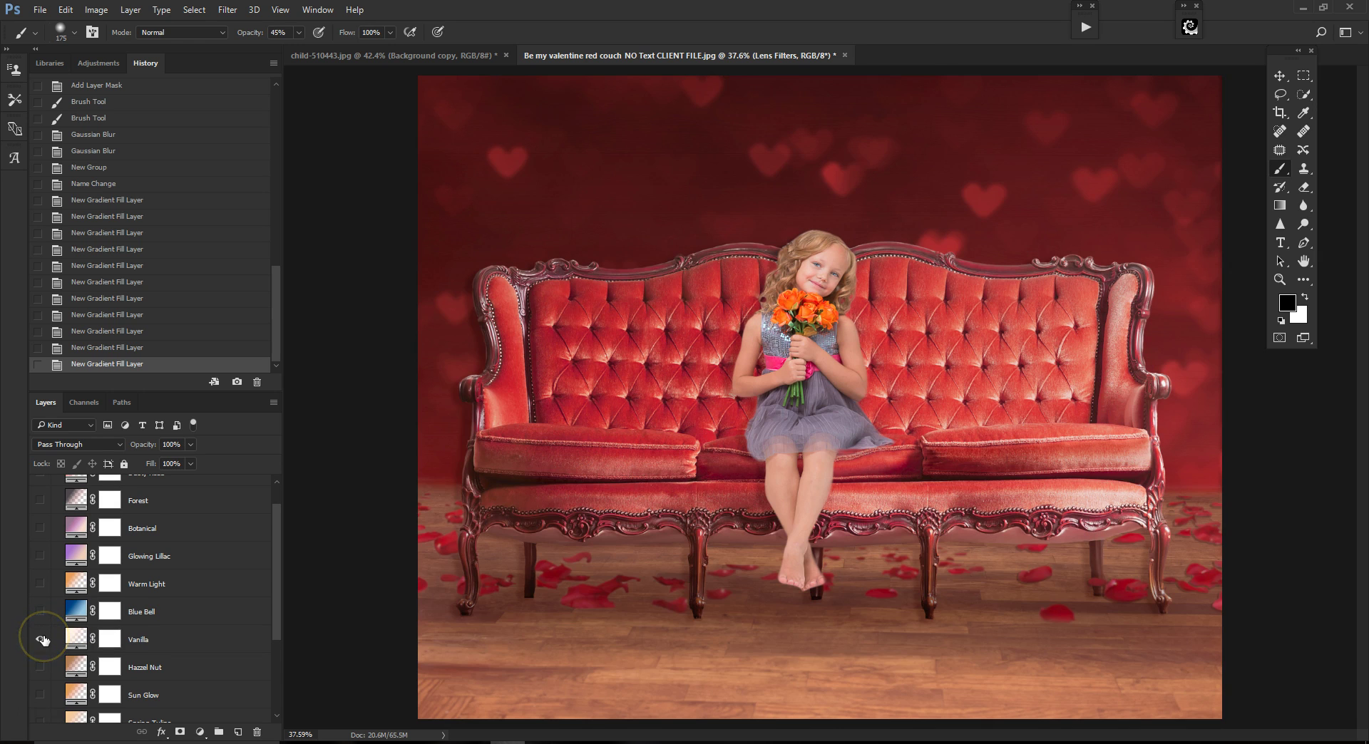
left_click(43, 639)
left_click(40, 668)
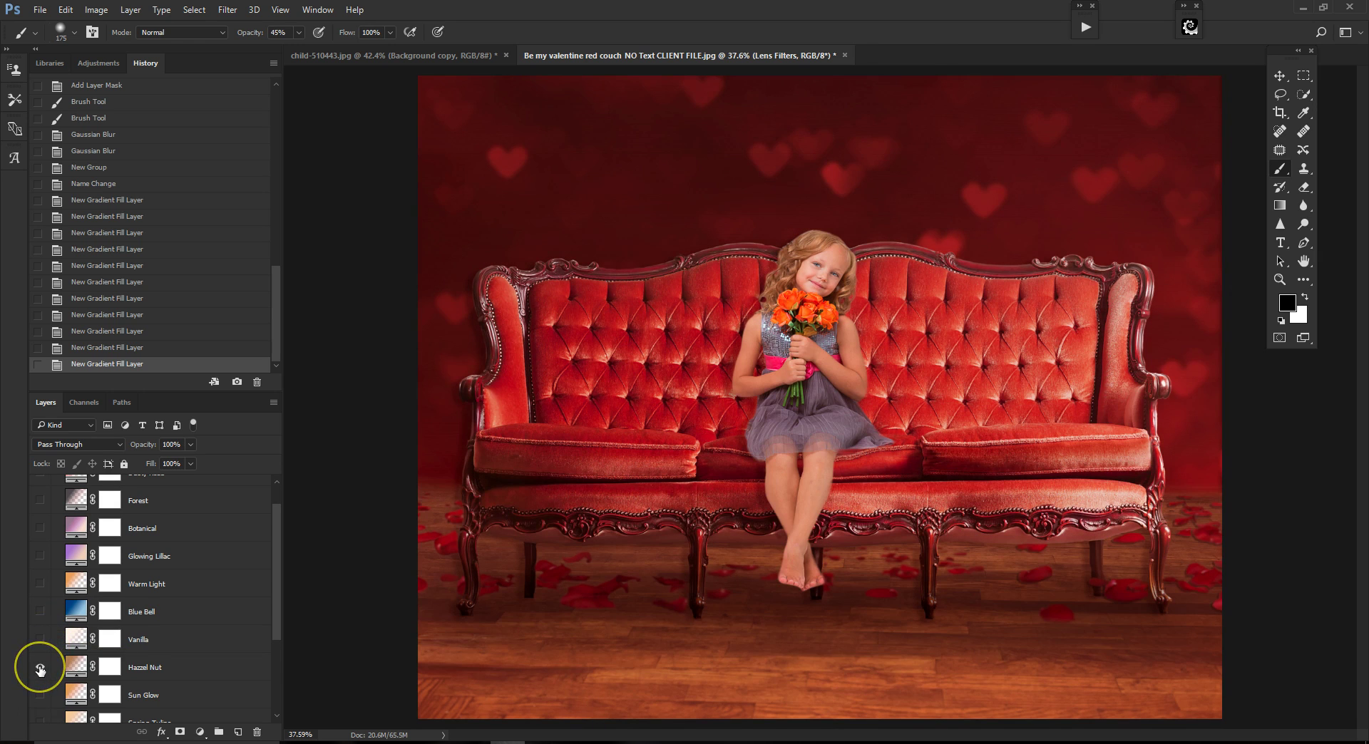
scroll(60, 655, "down", 1)
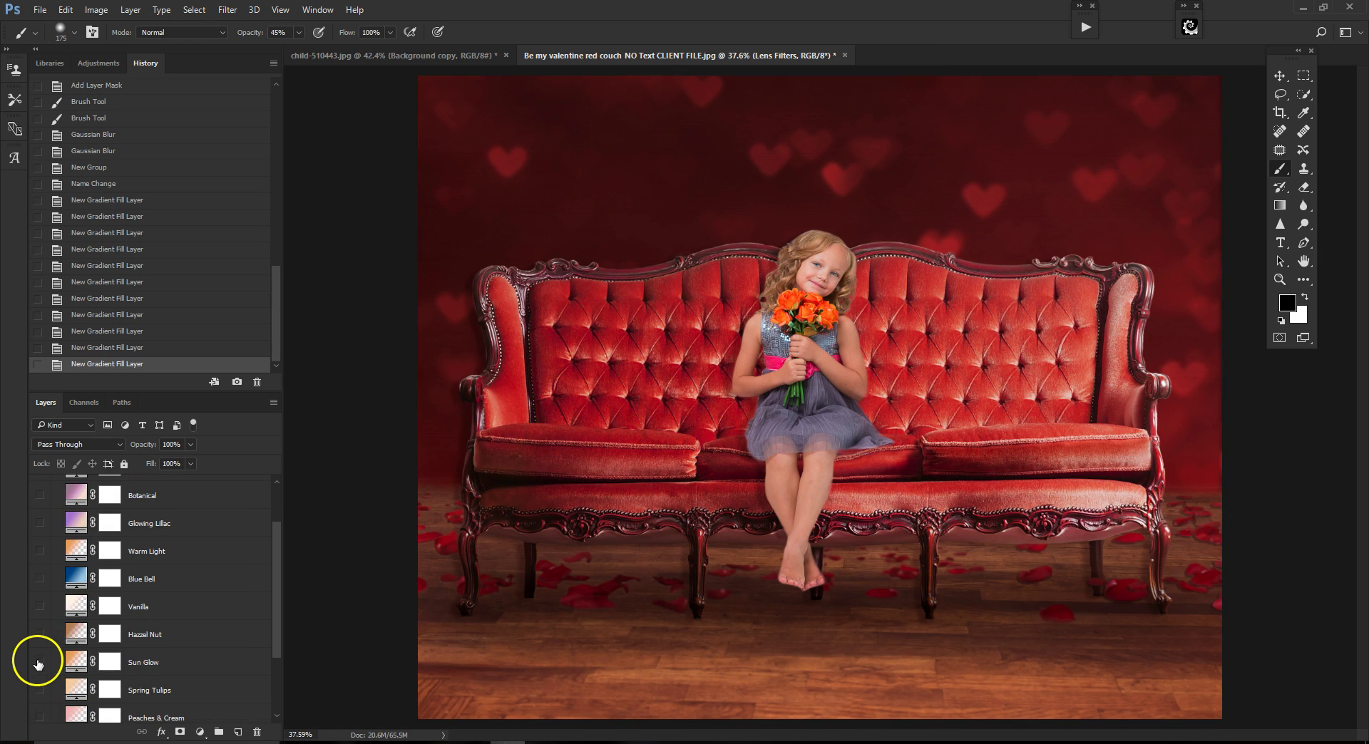
left_click(39, 662)
left_click(39, 662)
scroll(40, 665, "down", 1)
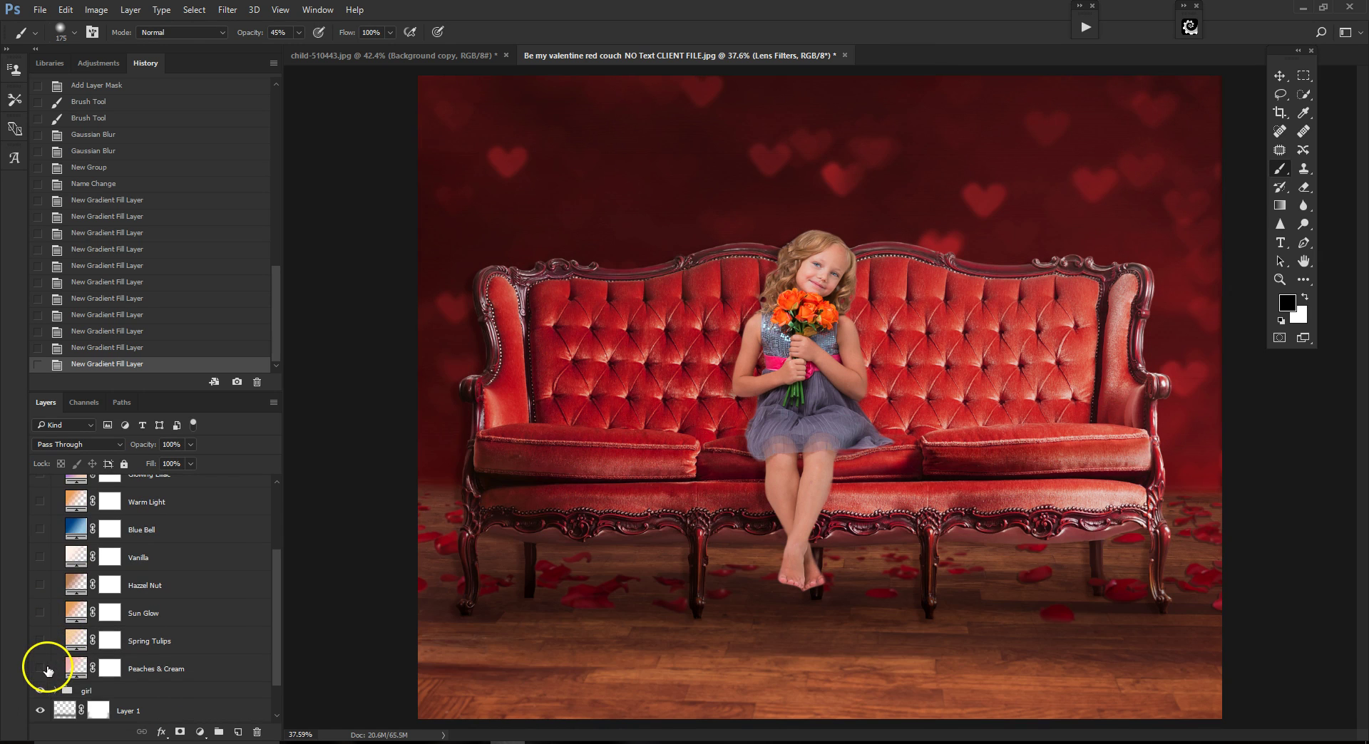
Show the Peaches & Cream and Dusty Road filter layers together, leaving Forest hidden.
left_click(40, 668)
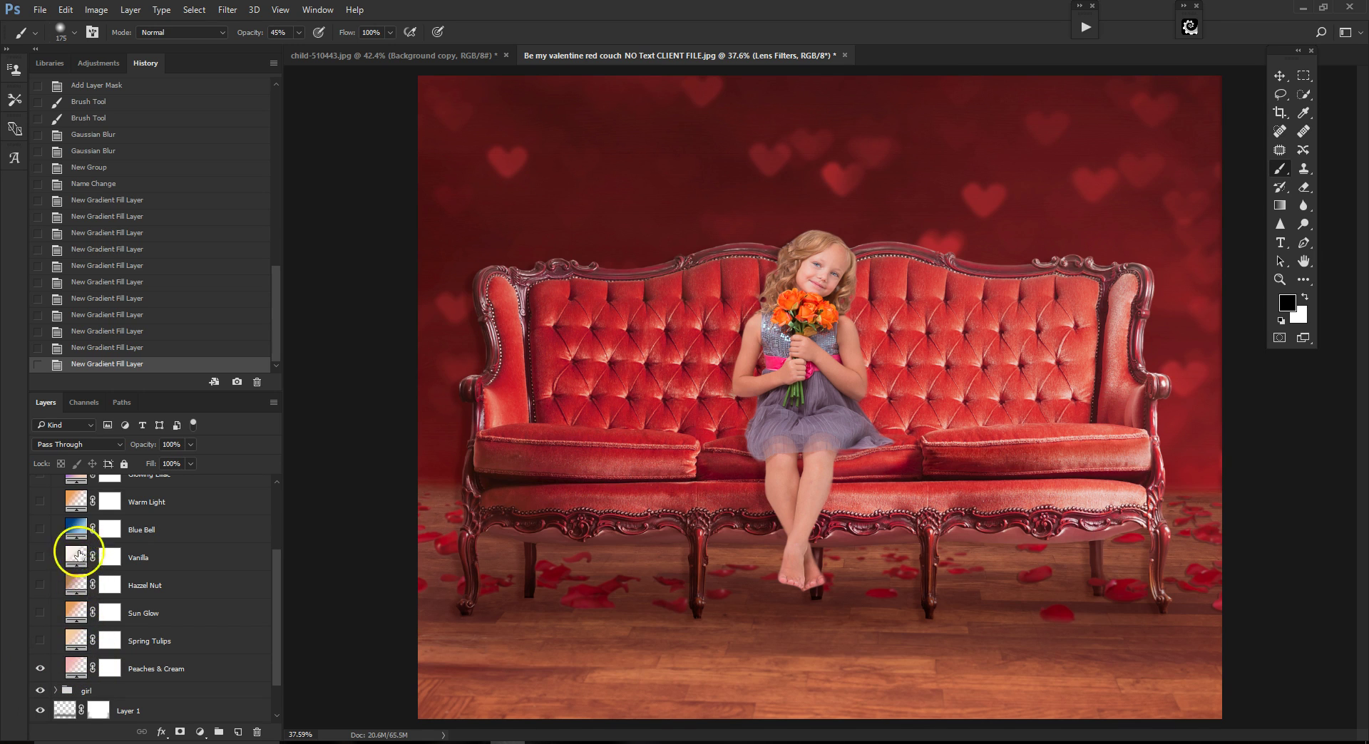
scroll(84, 549, "up", 1)
scroll(84, 549, "up", 2)
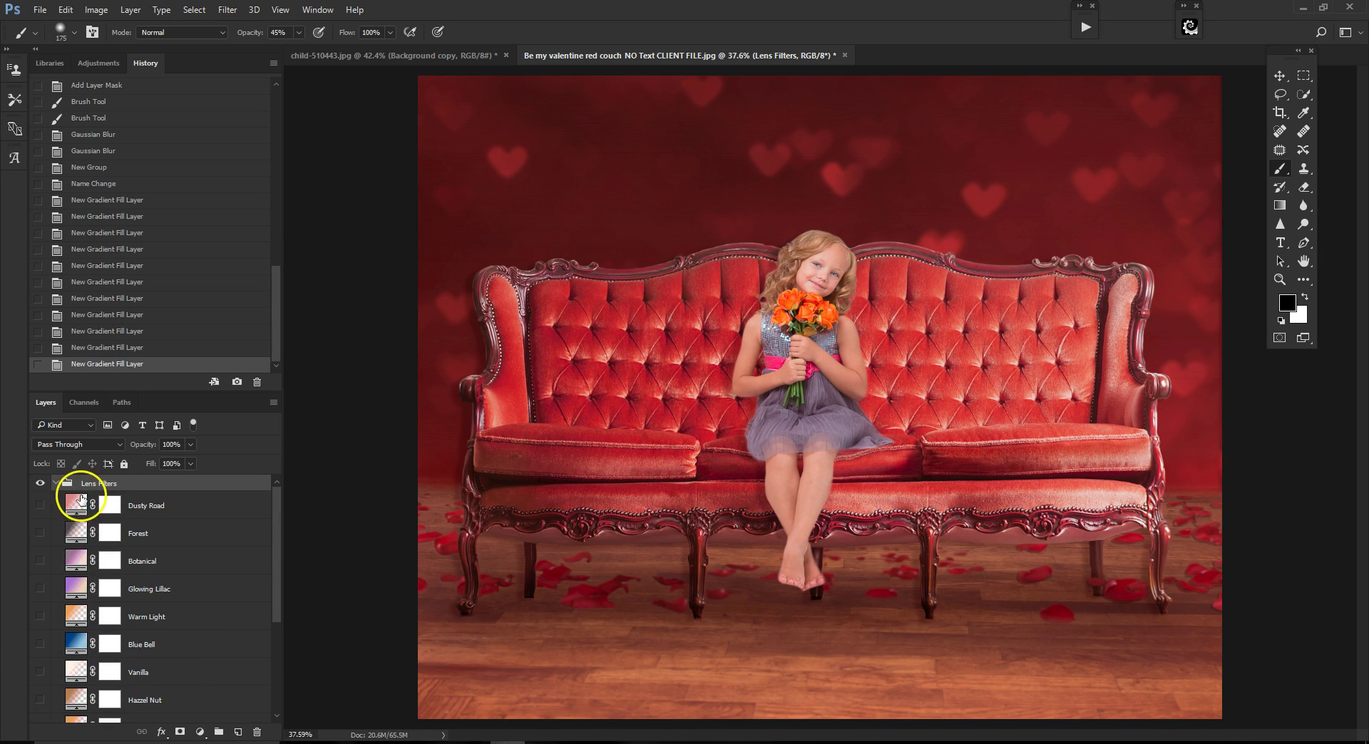
left_click(82, 504)
scroll(79, 542, "down", 3)
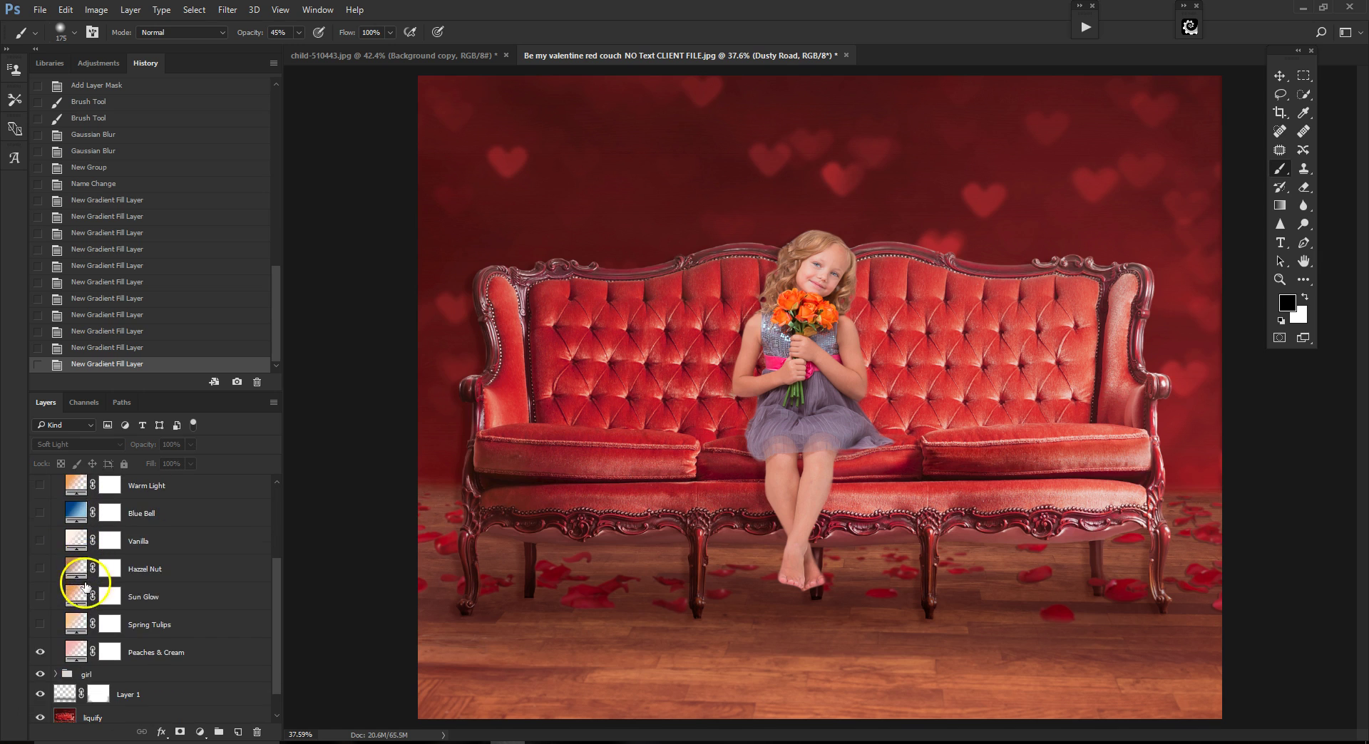
scroll(68, 641, "up", 2)
scroll(68, 630, "up", 1)
left_click(39, 505)
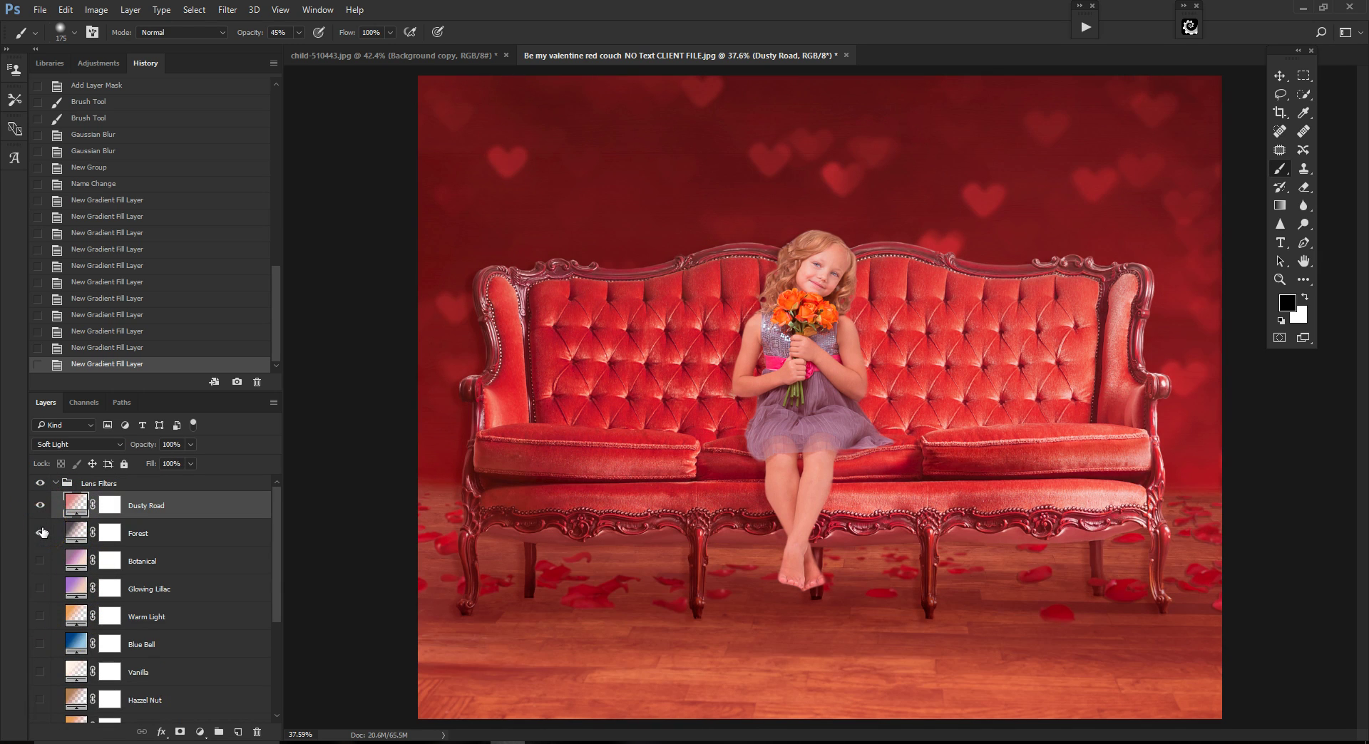
left_click(40, 533)
Collapse the Lens Filters group and lower the whole group's opacity to 11%.
left_click(55, 483)
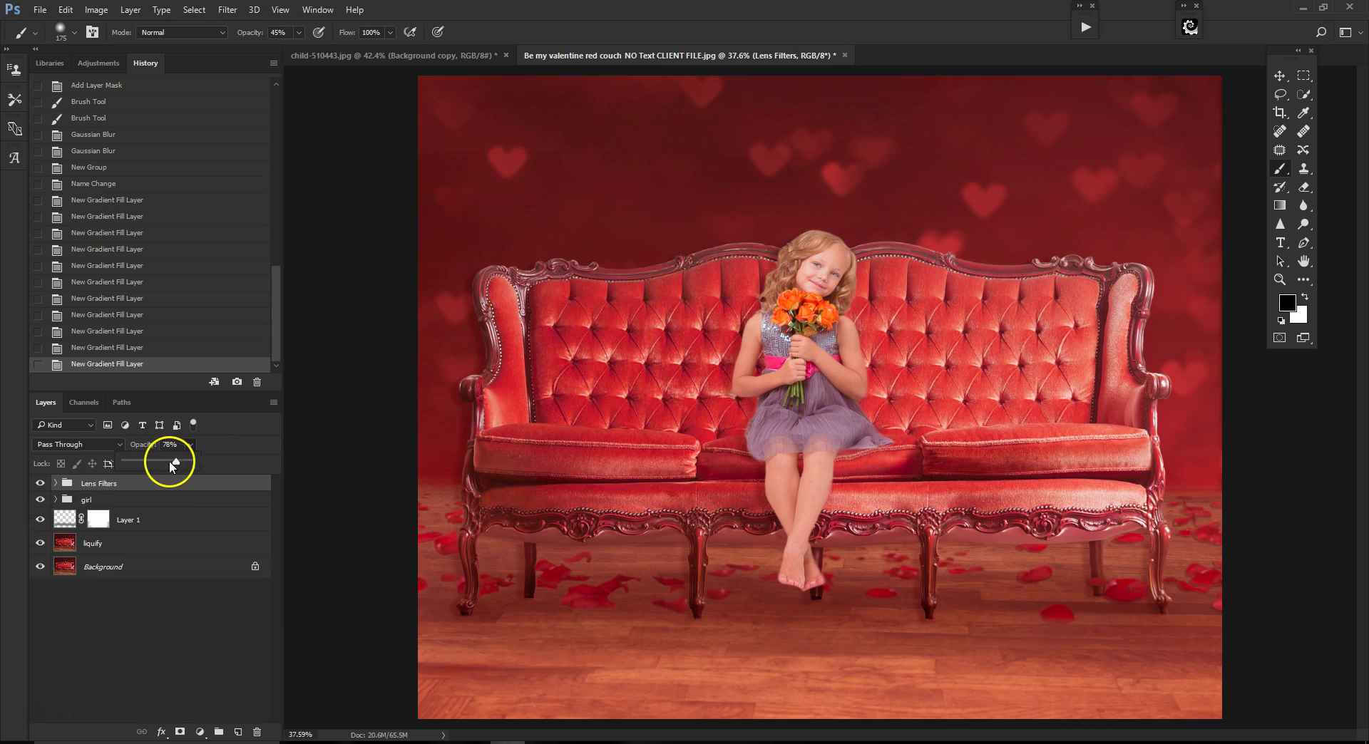
left_click_drag(170, 462, 140, 457)
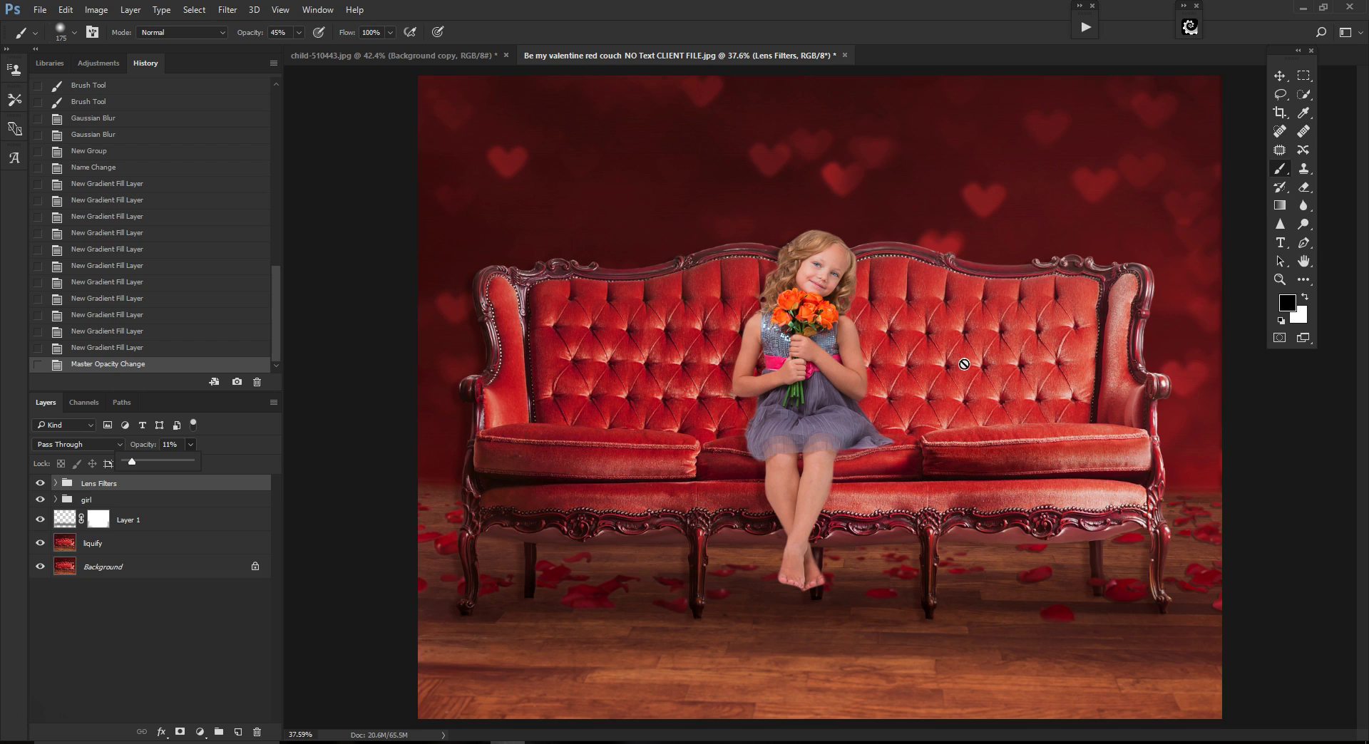
Expand the Lens Filters group and preview the Blue Bell layer at the reduced group opacity, hiding it again.
left_click(57, 486)
left_click(57, 486)
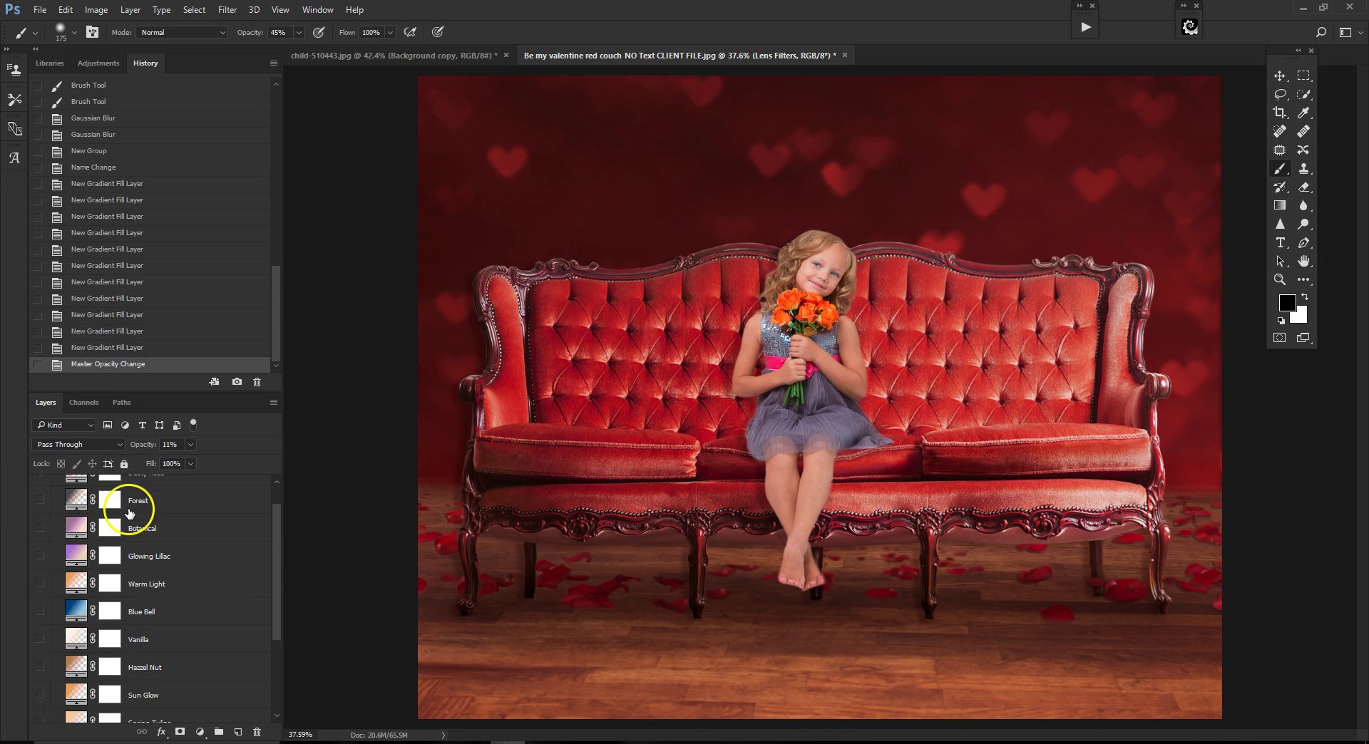
left_click(40, 612)
mouse_move(40, 610)
left_mouse_down()
mouse_move(45, 559)
mouse_move(36, 611)
left_mouse_up()
scroll(137, 543, "up", 1)
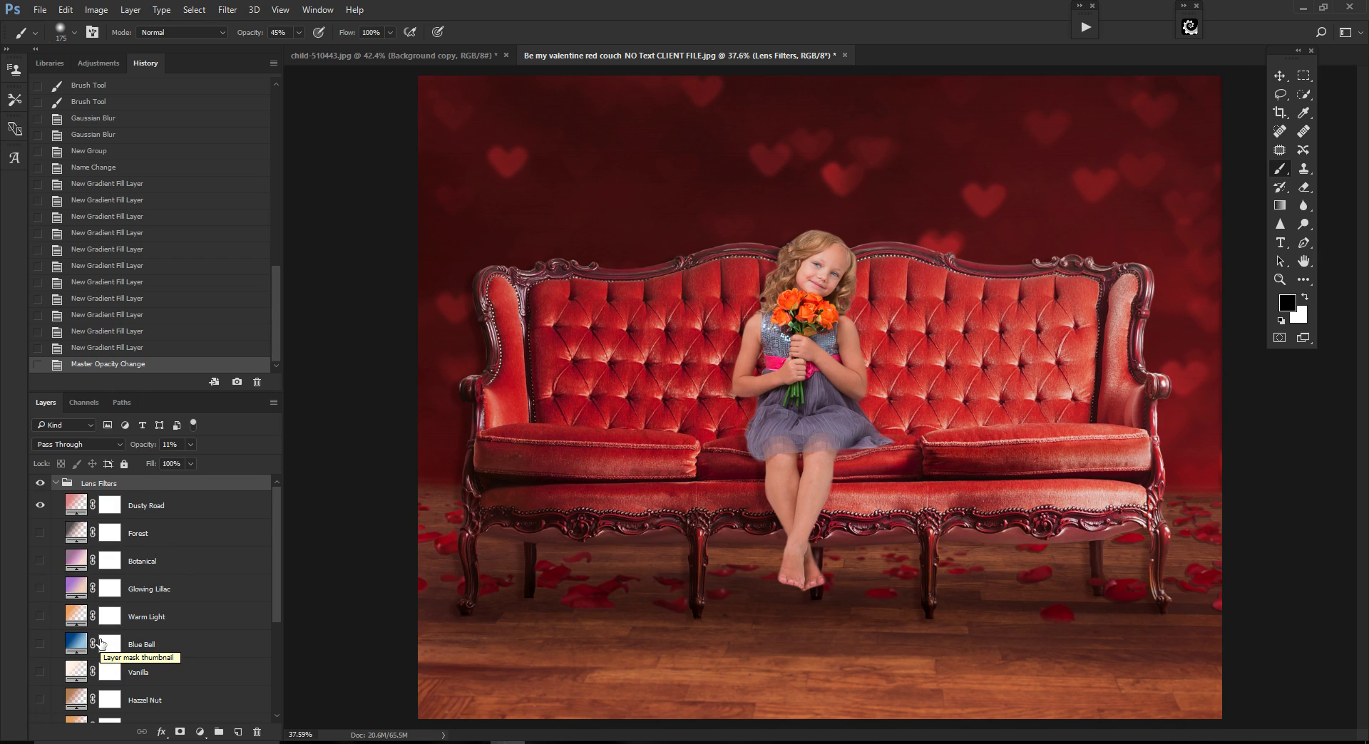
left_click(134, 12)
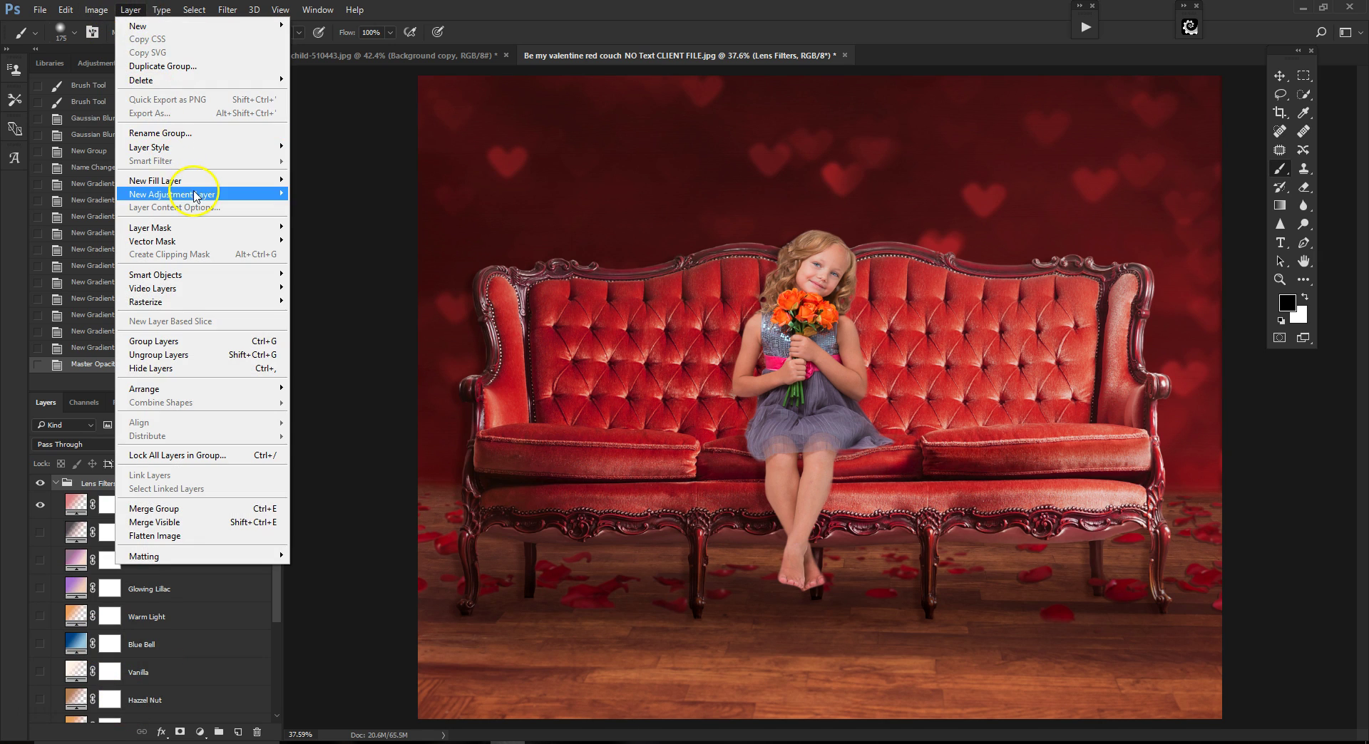
mouse_move(193, 186)
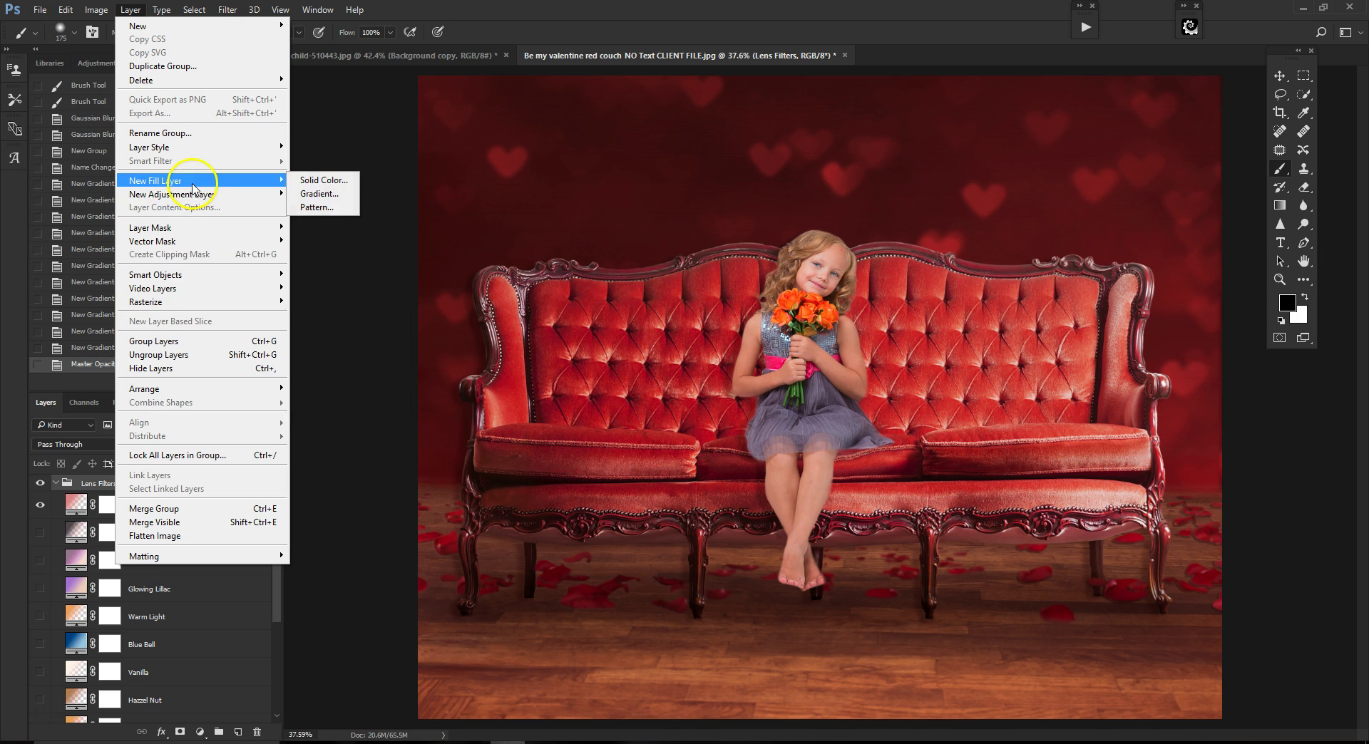
left_click(321, 194)
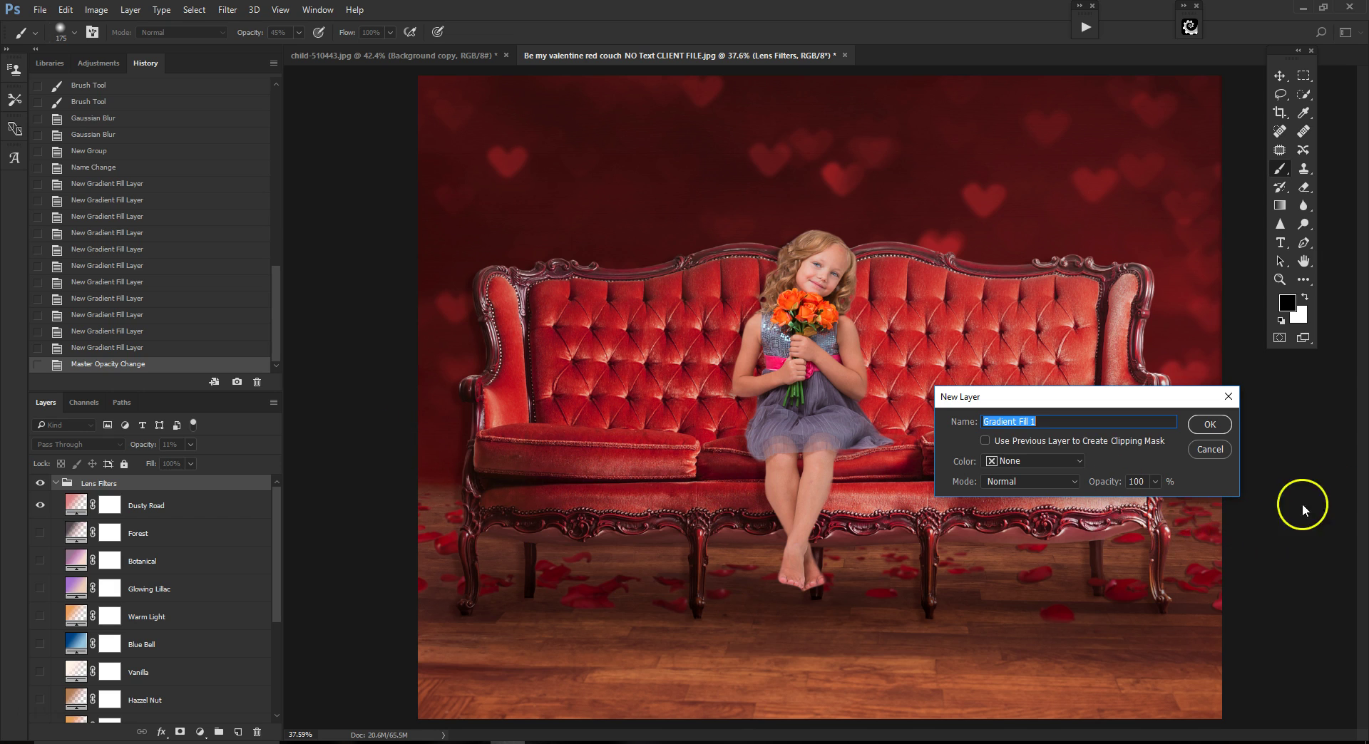
left_click(1210, 450)
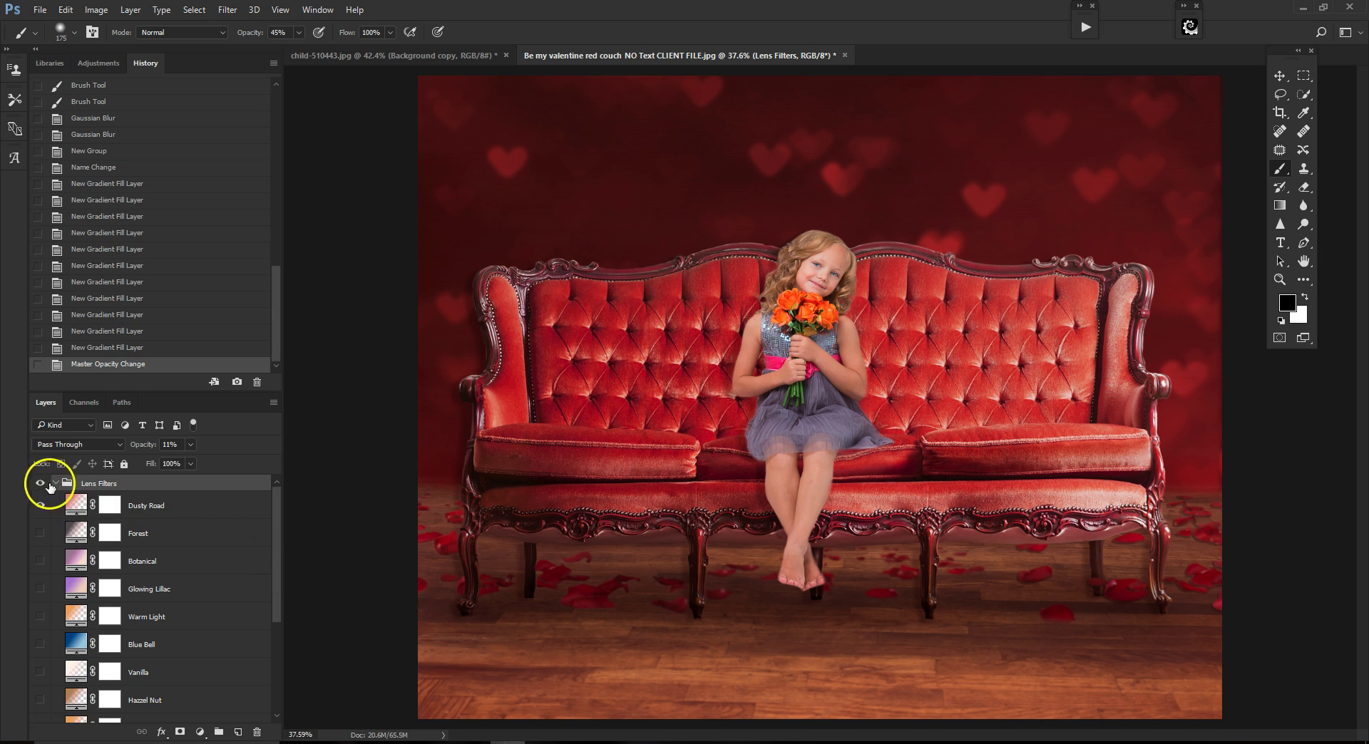
Collapse the Lens Filters group and flatten the image into a single Background layer.
left_click(56, 485)
scroll(760, 382, "up", 3)
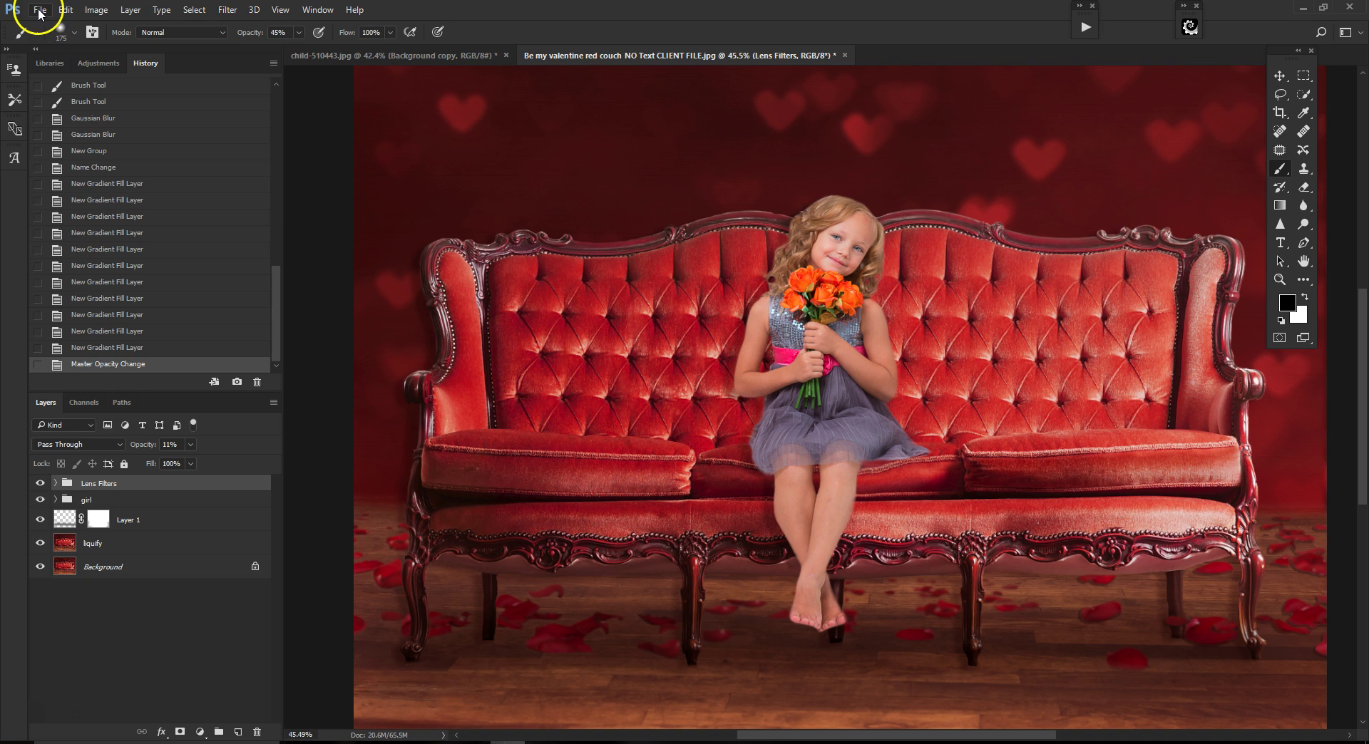
left_click(128, 9)
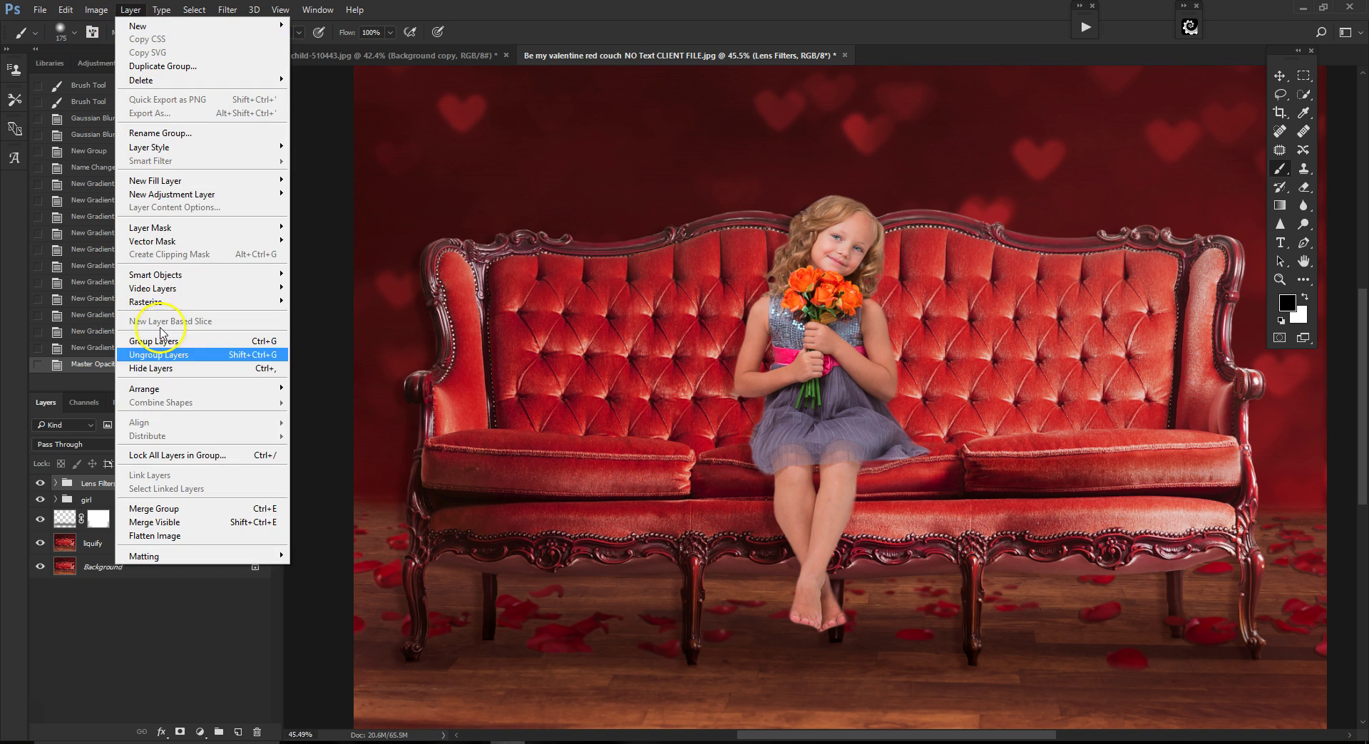
left_click(192, 536)
left_click(631, 278)
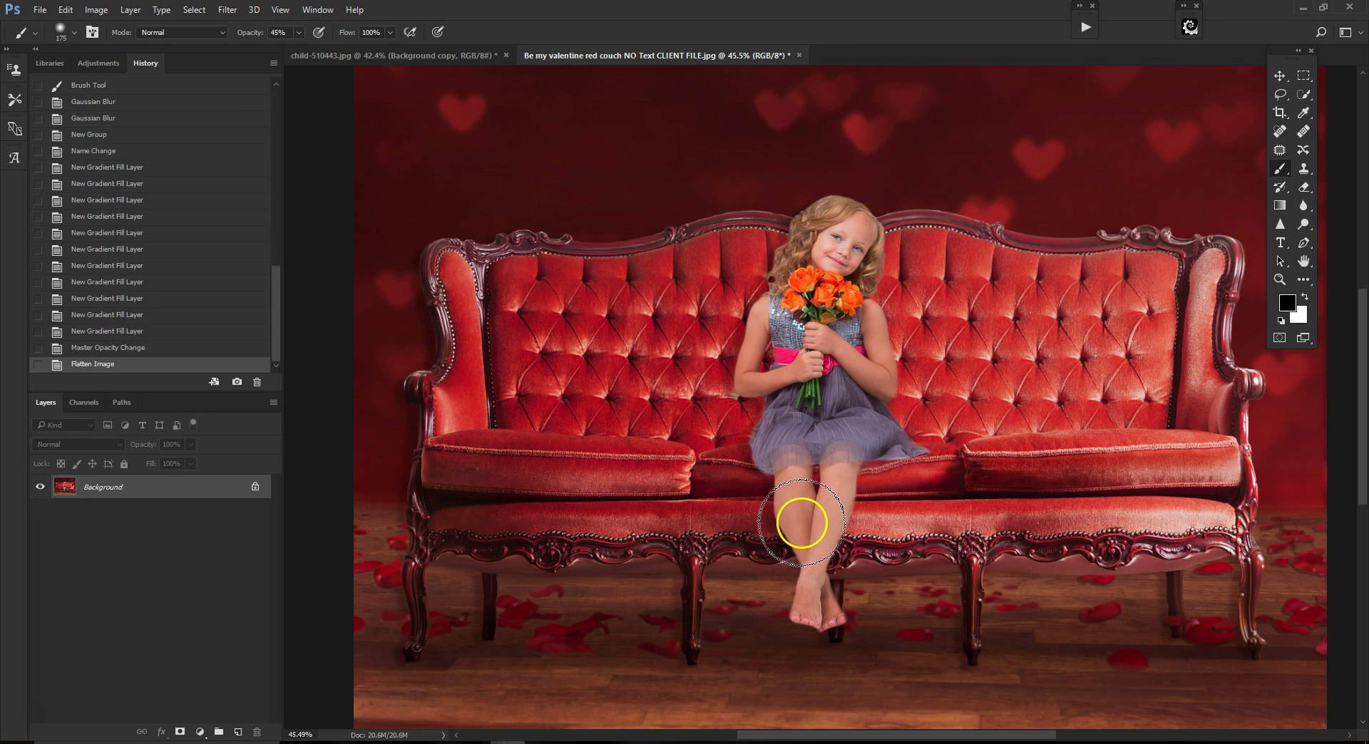
Switch to the Clone Stamp tool and enlarge its brush to 70 px for retouching the girl's hair.
scroll(1069, 385, "up", 3)
left_click(1303, 171)
scroll(726, 347, "up", 2)
key("bracketright")
key("bracketright")
scroll(608, 315, "up", 2)
scroll(1362, 370, "up", 1)
left_click_drag(1363, 370, 1358, 329)
key("bracketright")
key("bracketright")
key("bracketright")
scroll(687, 318, "up", 5)
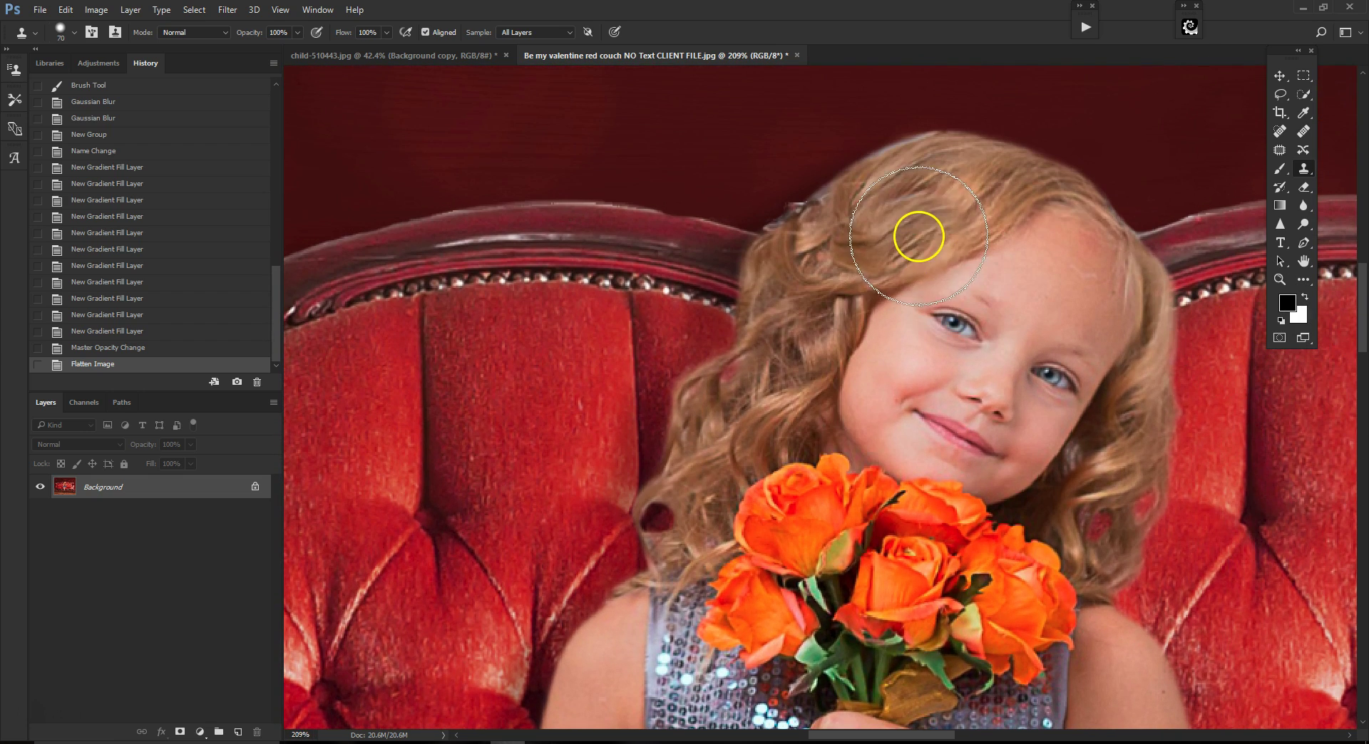
Reduce the Clone Stamp brush to 10 px and clone hair over the red gap in the curls beside the roses.
left_click(709, 236)
key("bracketright")
key("bracketright")
key("bracketright")
key("bracketright")
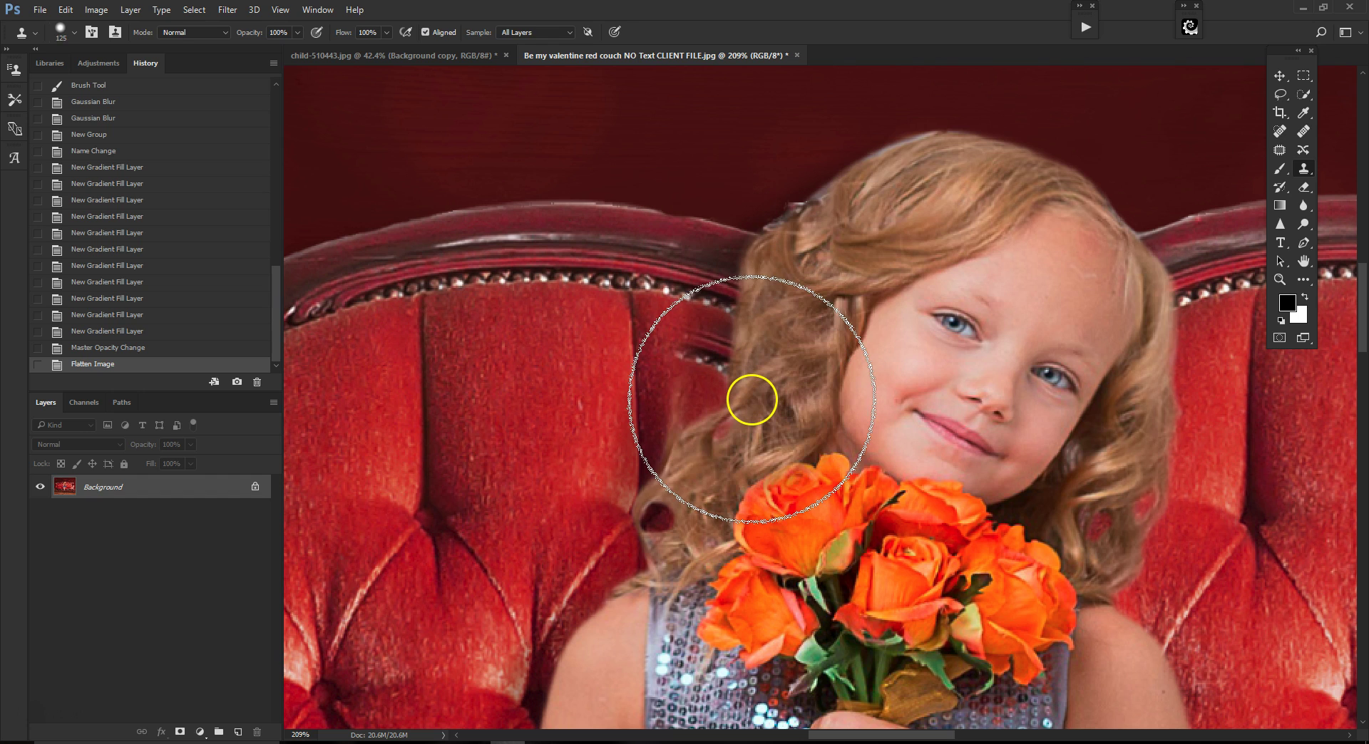
key("bracketleft")
key("bracketleft")
key("bracketleft")
key("bracketleft")
key("bracketleft")
key("bracketleft")
key("bracketleft")
key("bracketleft")
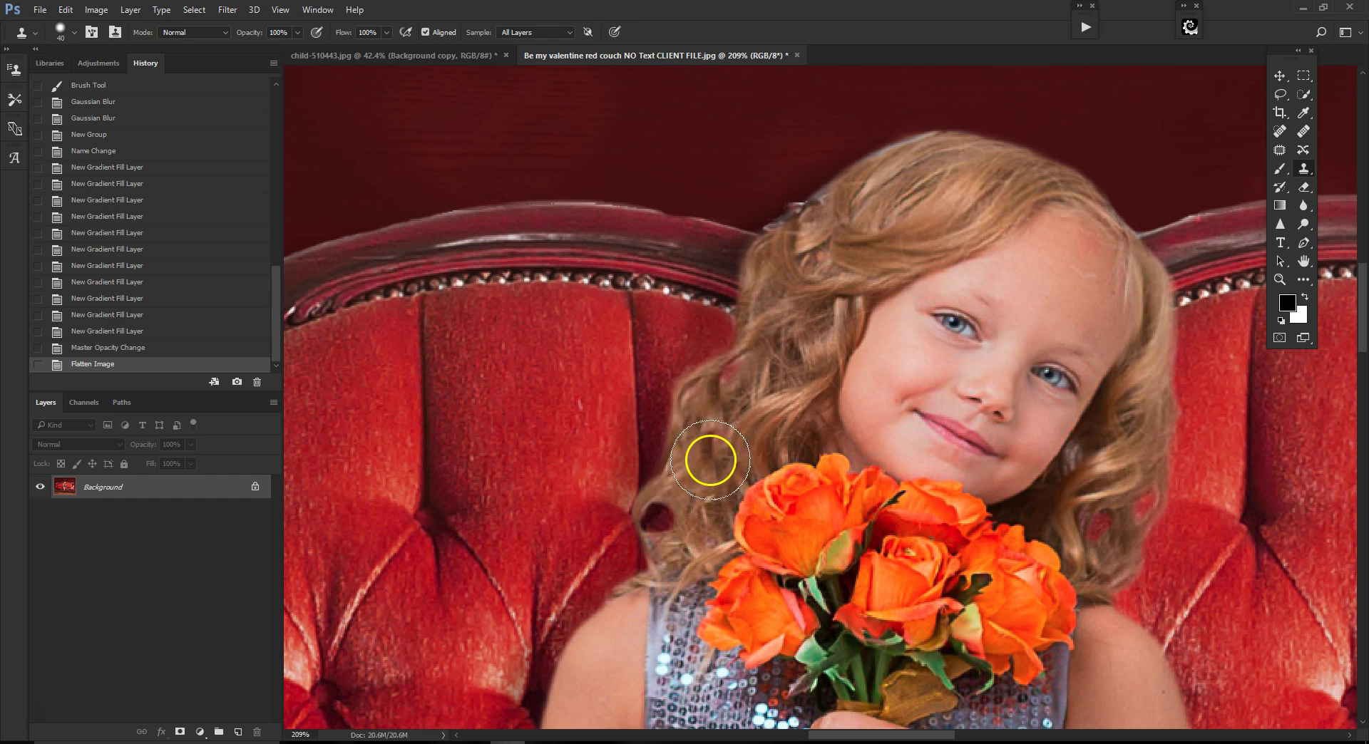
key("bracketleft")
key("bracketleft")
key("bracketleft")
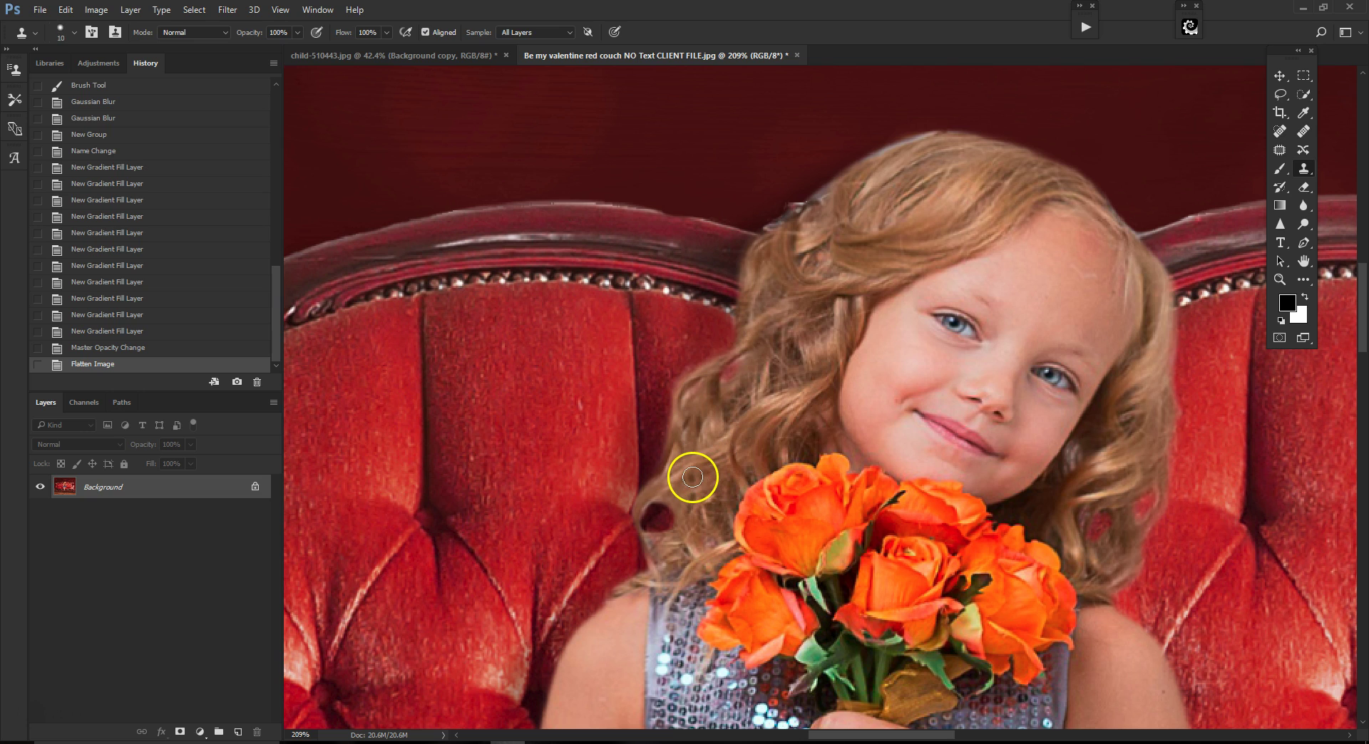
mouse_move(693, 477)
left_mouse_down()
mouse_move(694, 464)
mouse_move(651, 522)
mouse_move(666, 512)
mouse_move(650, 528)
mouse_move(683, 541)
left_mouse_up()
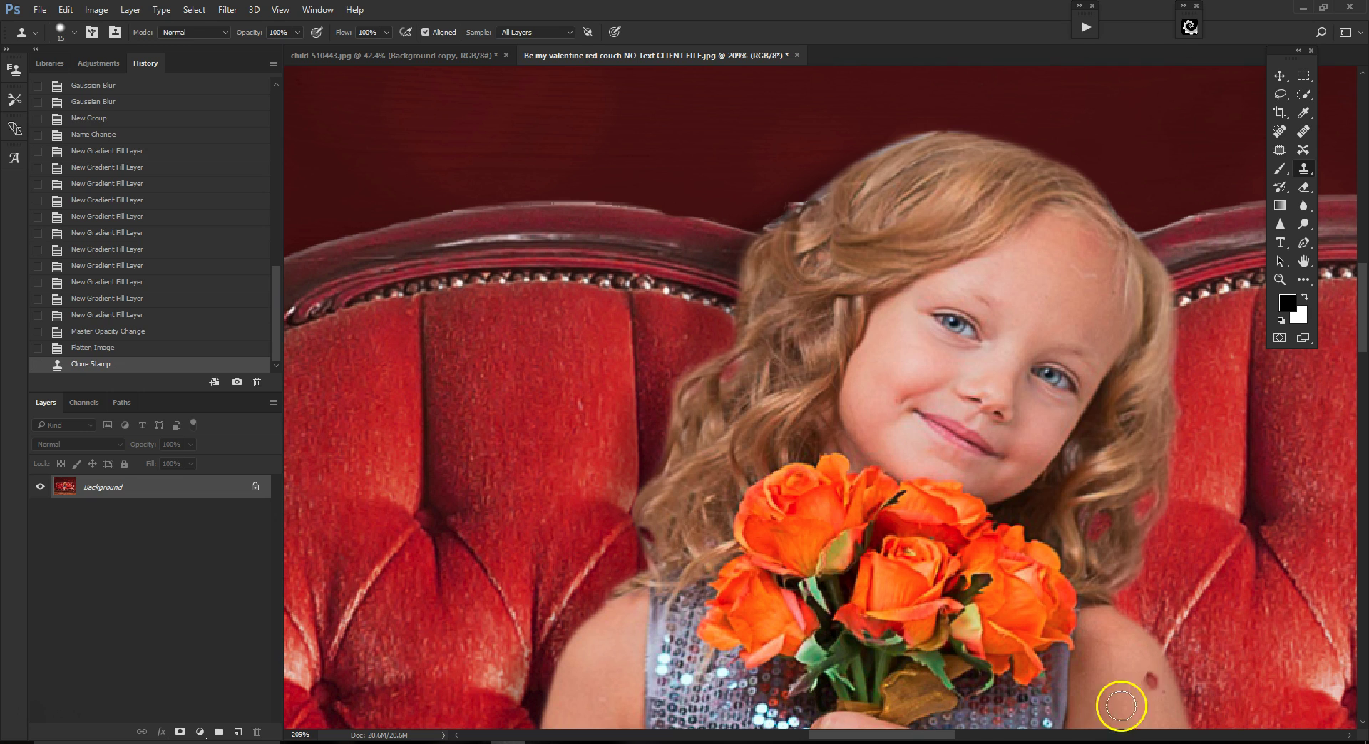
Clone hair over the pale fringe along the upper edge of the girl's head with an 8 px Clone Stamp brush.
scroll(941, 726, "right", 3)
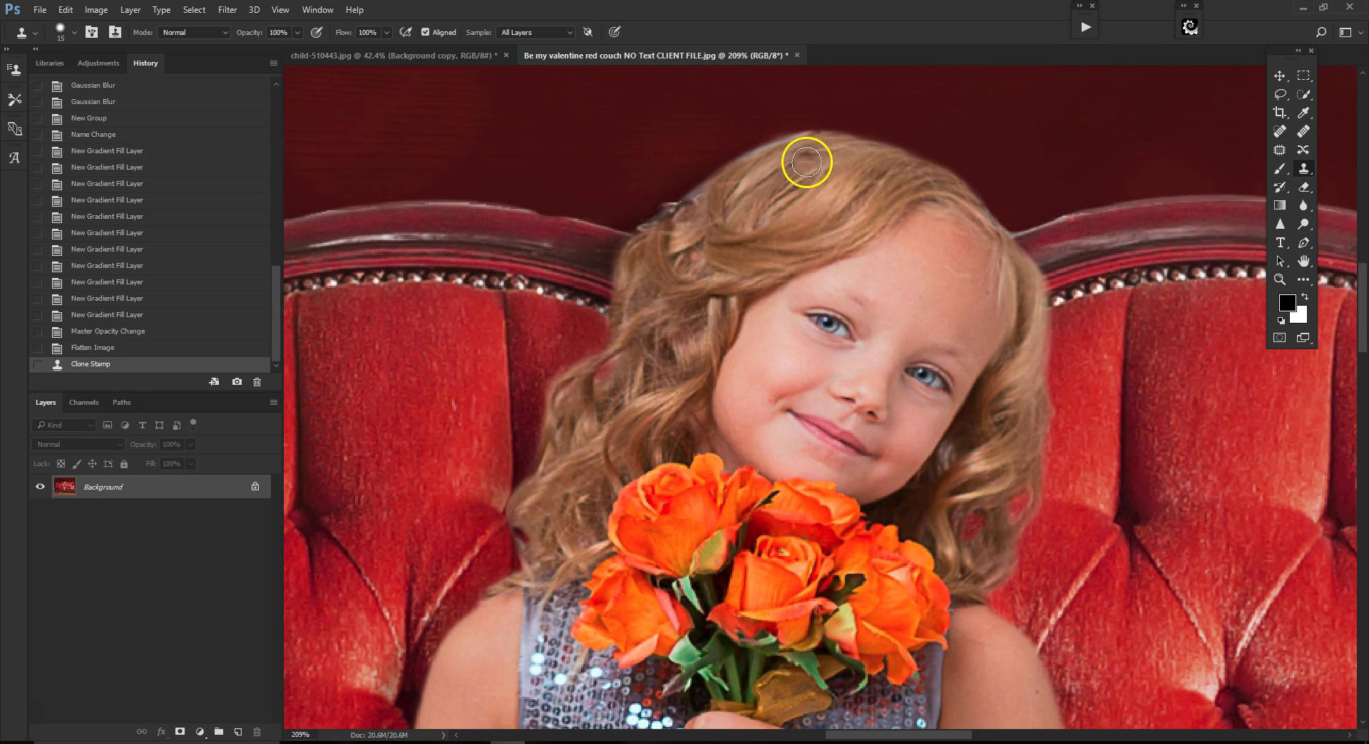
scroll(807, 163, "up", 5)
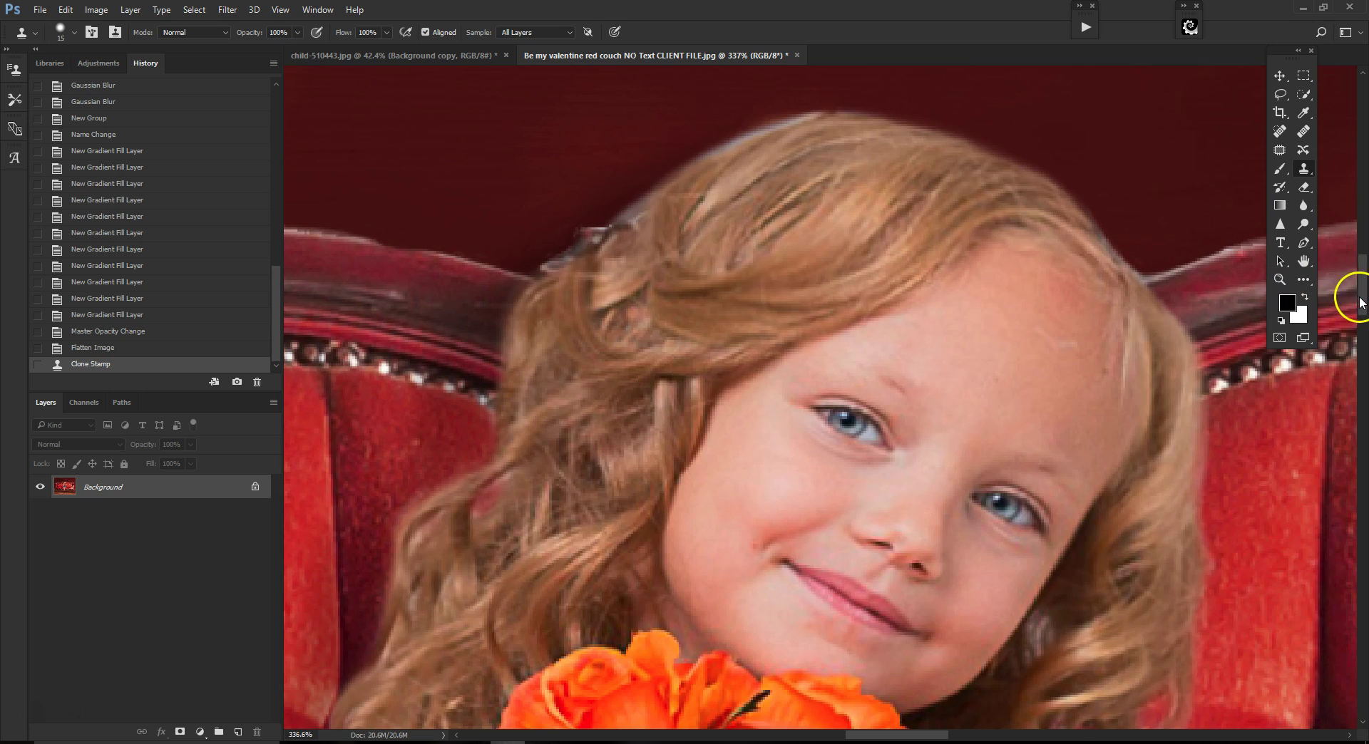
left_click_drag(1360, 301, 1354, 286)
scroll(833, 283, "up", 1)
key("bracketleft")
key("bracketleft")
key("bracketleft")
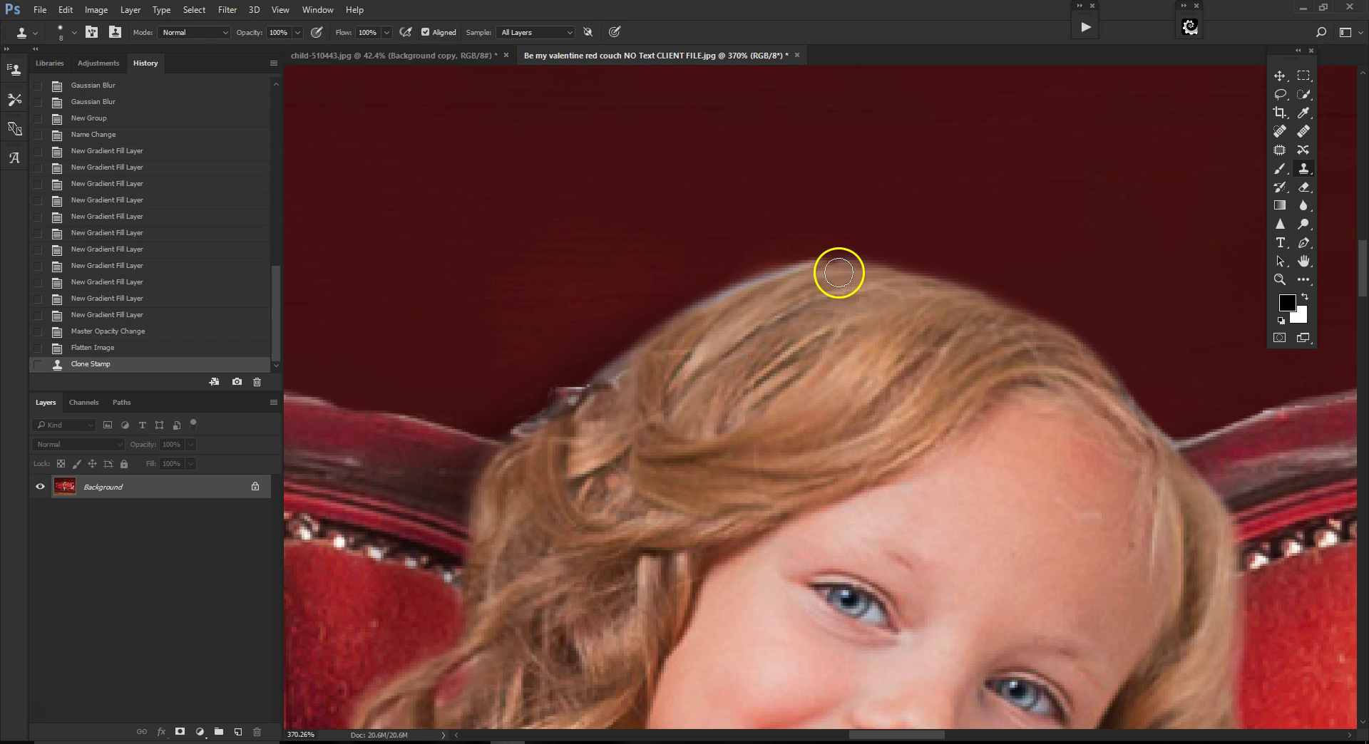
mouse_move(820, 269)
left_mouse_down()
mouse_move(697, 308)
mouse_move(623, 358)
mouse_move(607, 386)
mouse_move(624, 375)
mouse_move(619, 408)
left_mouse_up()
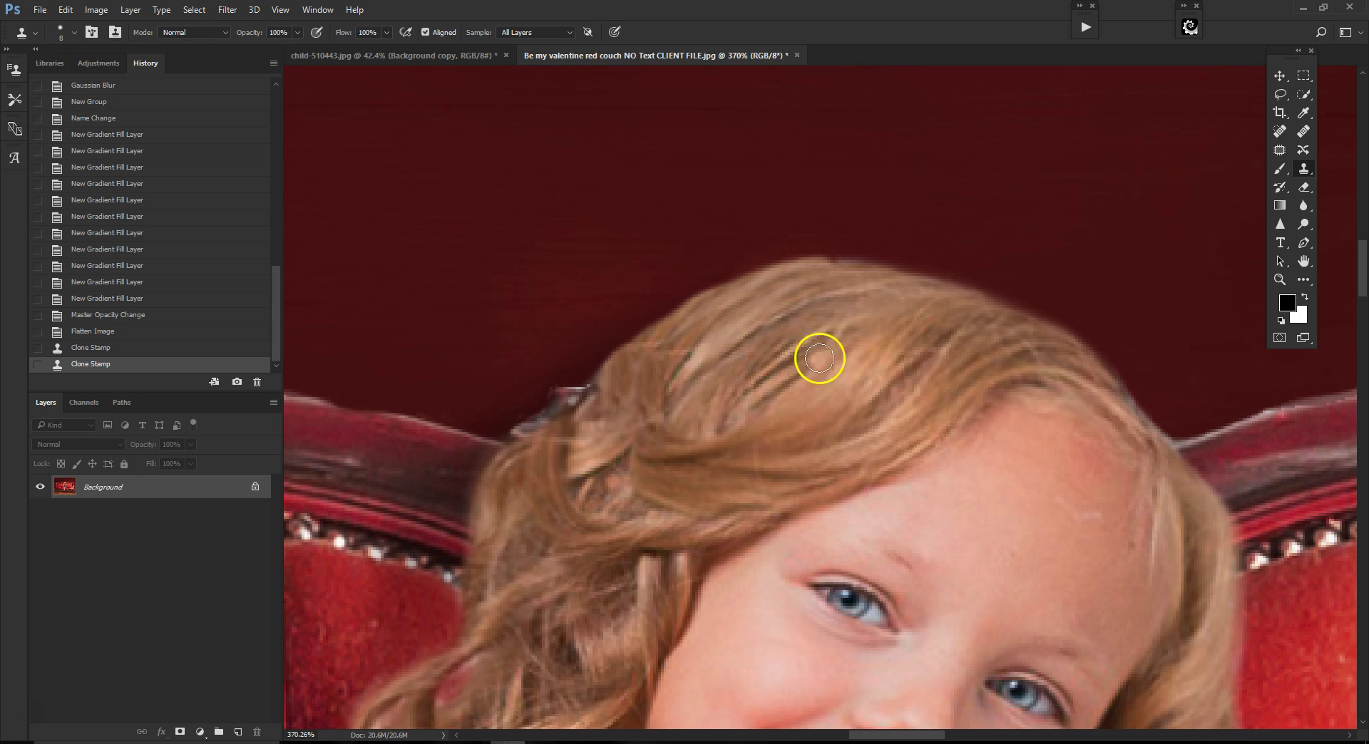
Clone hair over the small nick at the crown's edge and check the hair outline against the couch.
mouse_move(844, 271)
left_mouse_down()
mouse_move(704, 347)
mouse_move(666, 406)
mouse_move(634, 383)
mouse_move(563, 419)
left_mouse_up()
scroll(563, 419, "up", 5)
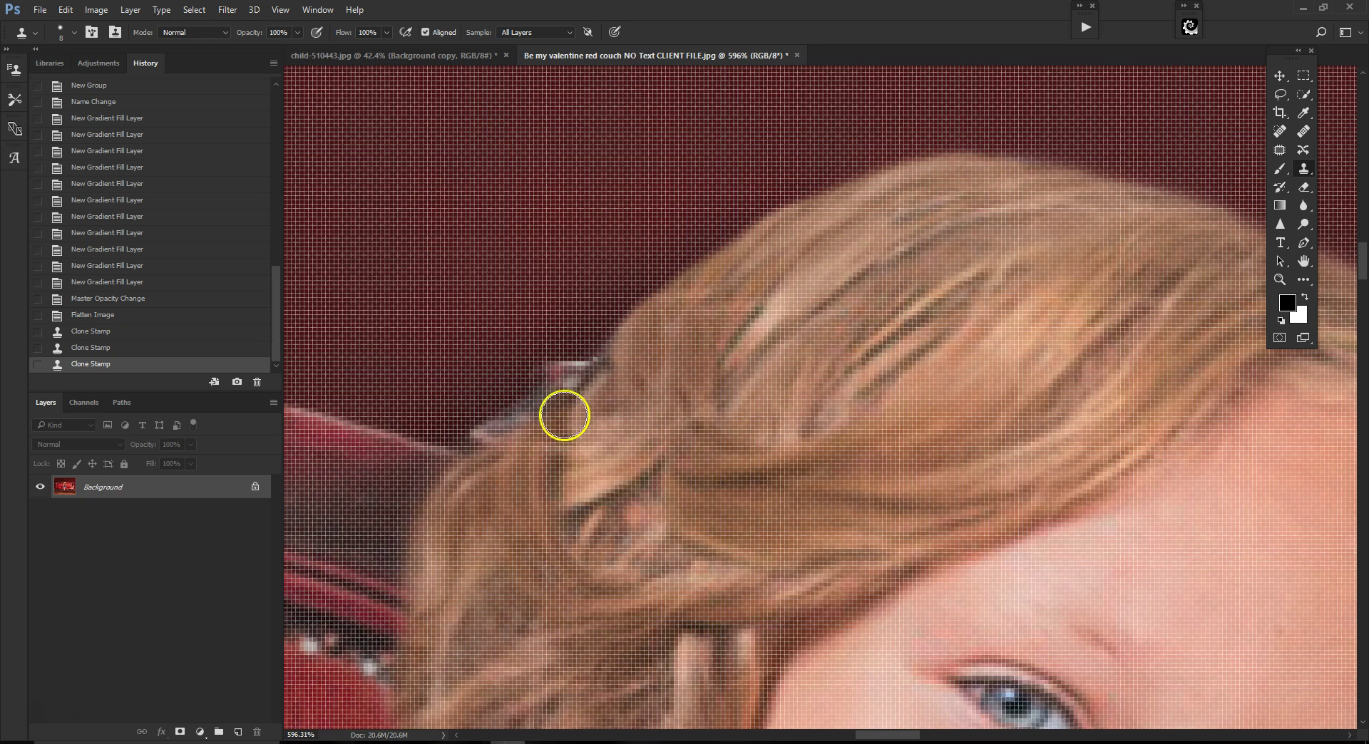
scroll(741, 395, "down", 5)
scroll(896, 406, "down", 2)
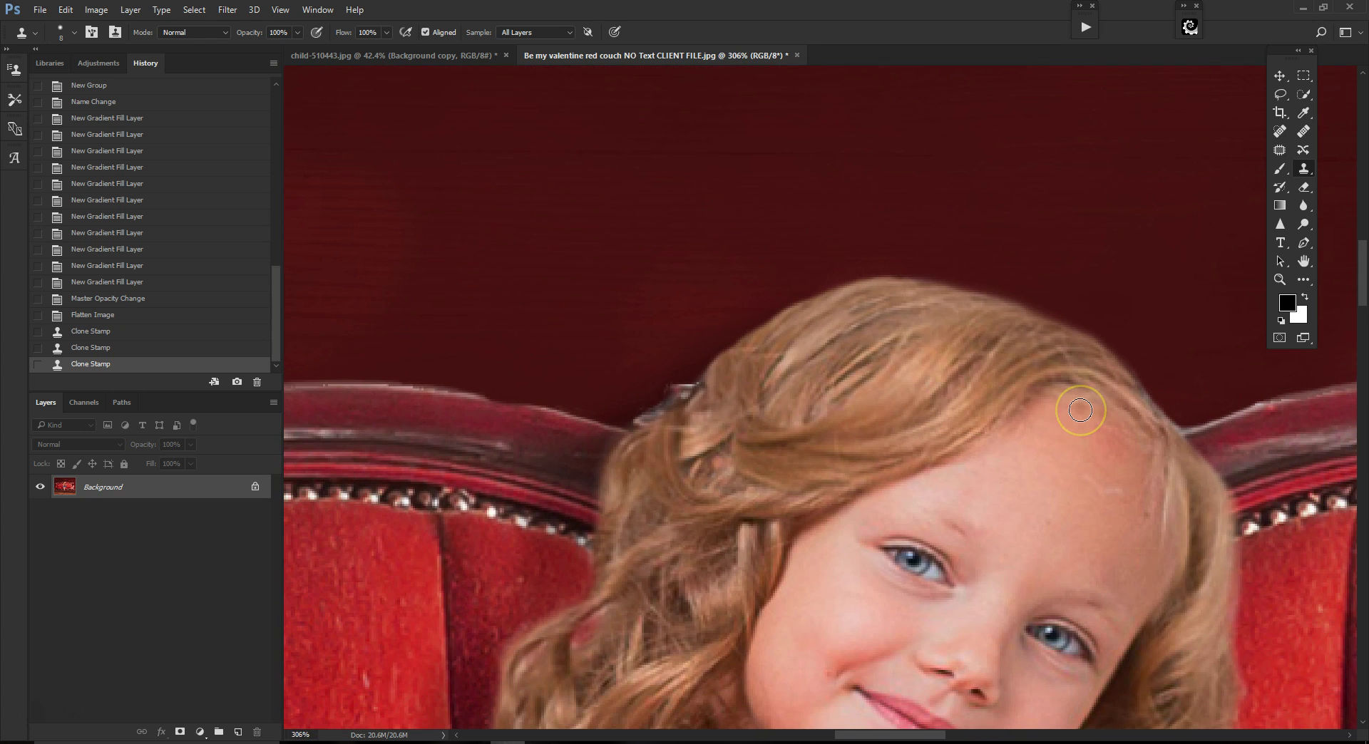
scroll(1080, 410, "down", 4)
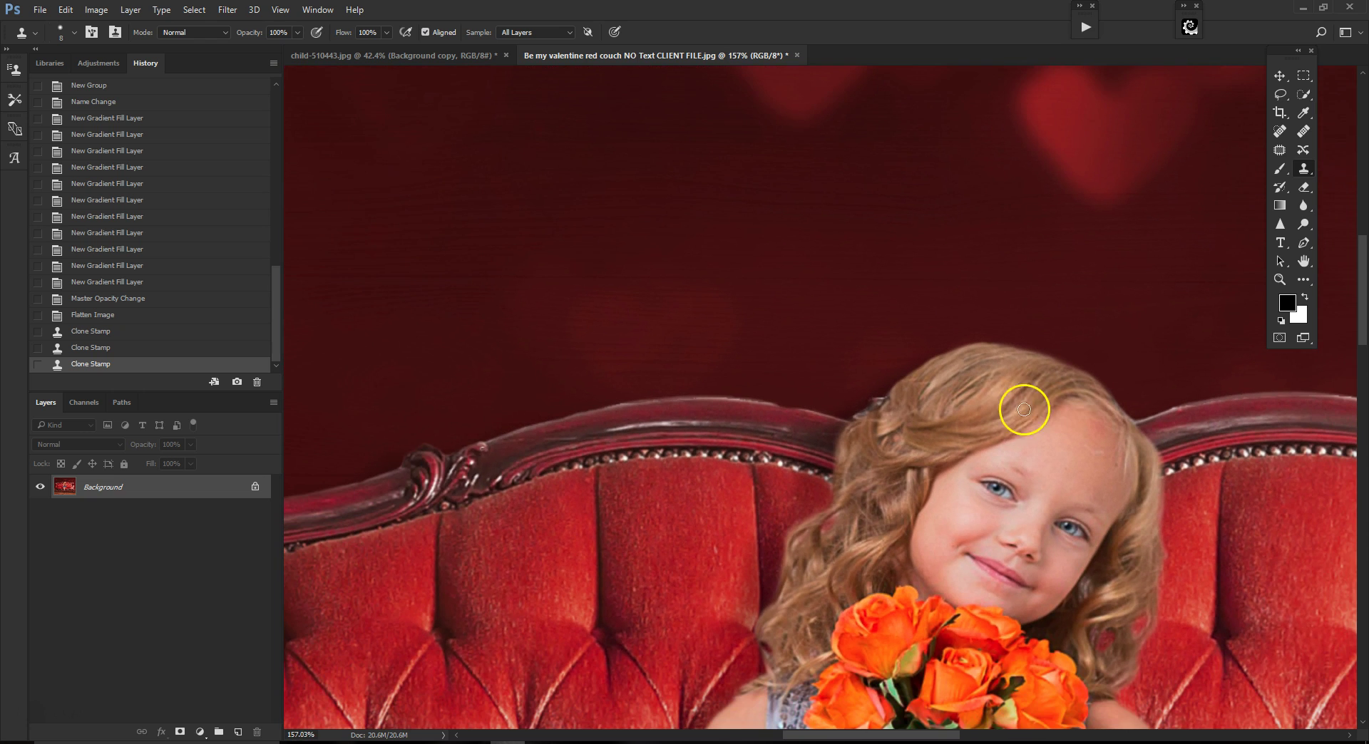
scroll(1297, 422, "up", 3)
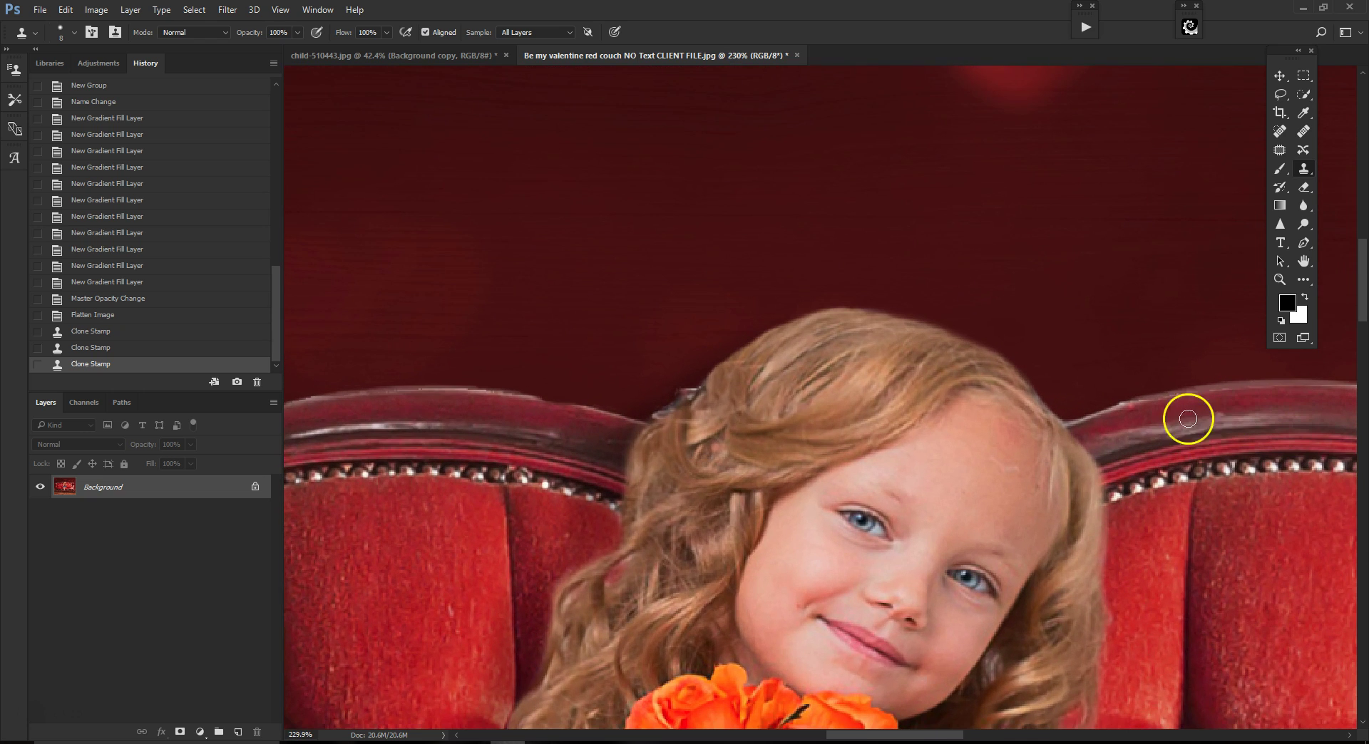
scroll(695, 397, "up", 1)
Try to clone hair over the pale fragment where the curls meet the couch frame with a 20 px brush.
key("bracketright")
key("bracketright")
key("bracketright")
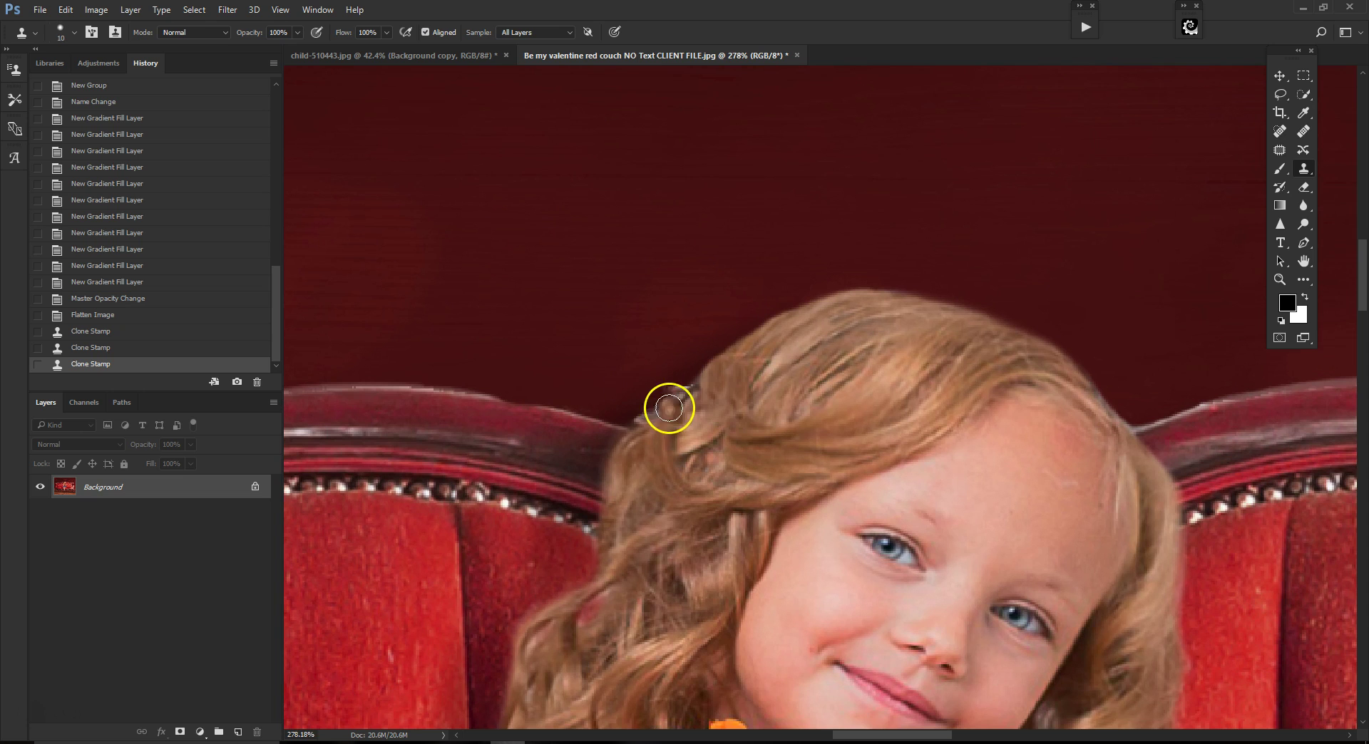
scroll(672, 403, "up", 1)
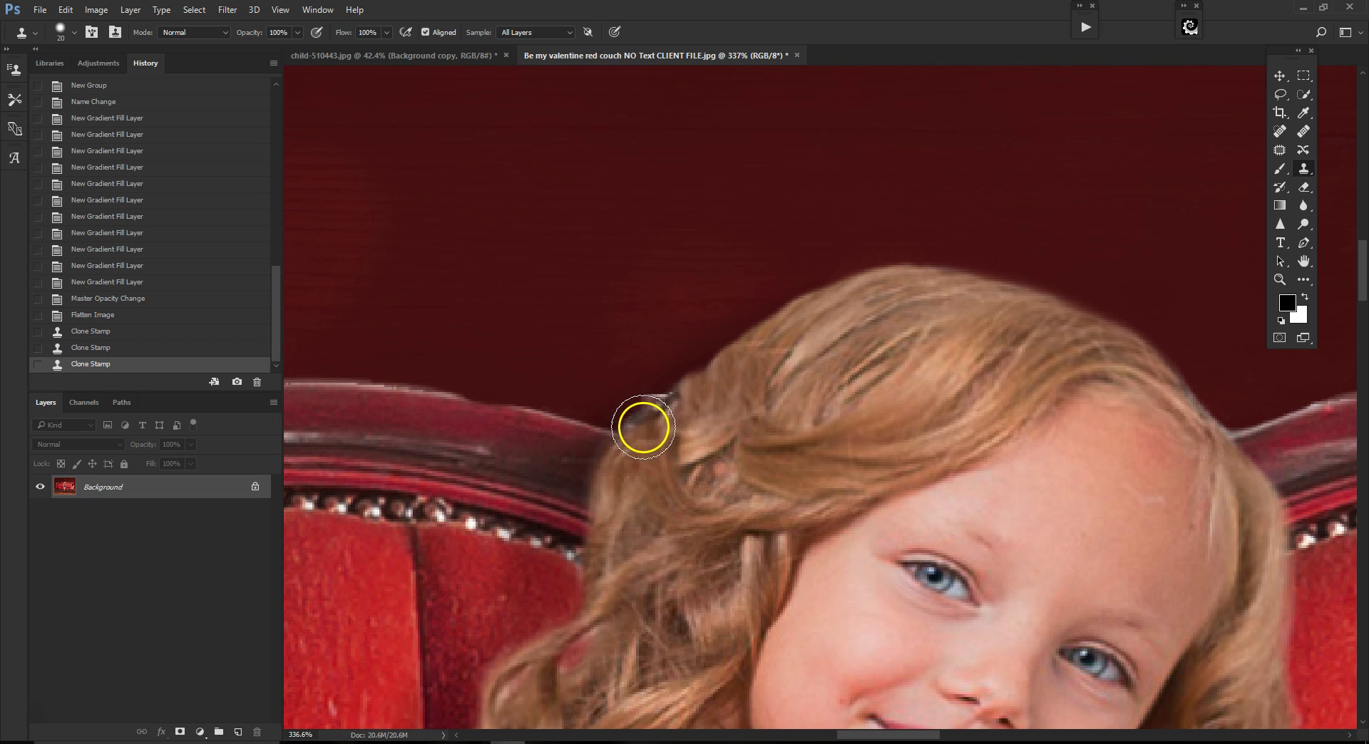
left_click_drag(636, 454, 676, 440)
left_click(66, 10)
left_click(79, 57)
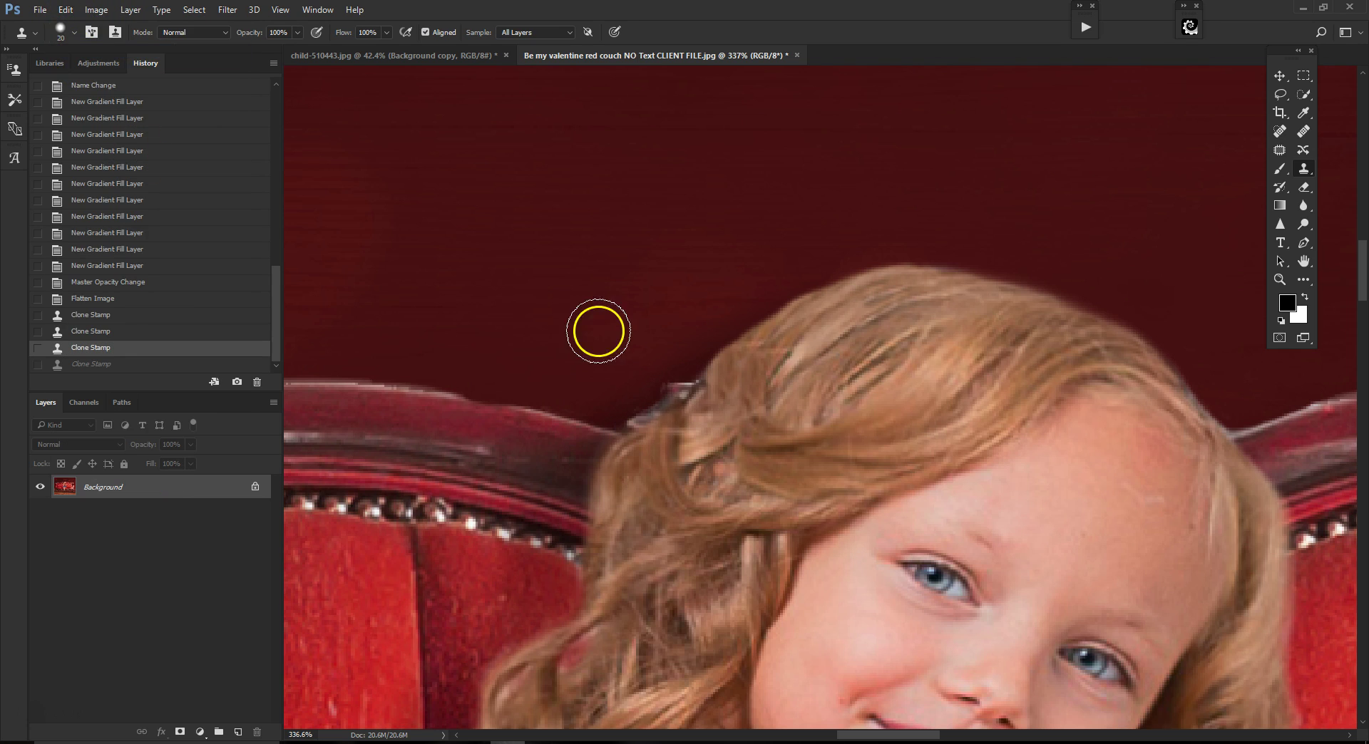
Try to cover the pale fragment beside the curls from hair sampled just above it, using a smaller brush.
left_click(717, 369, "alt")
mouse_move(690, 391)
left_mouse_down()
mouse_move(675, 391)
mouse_move(695, 394)
left_mouse_up()
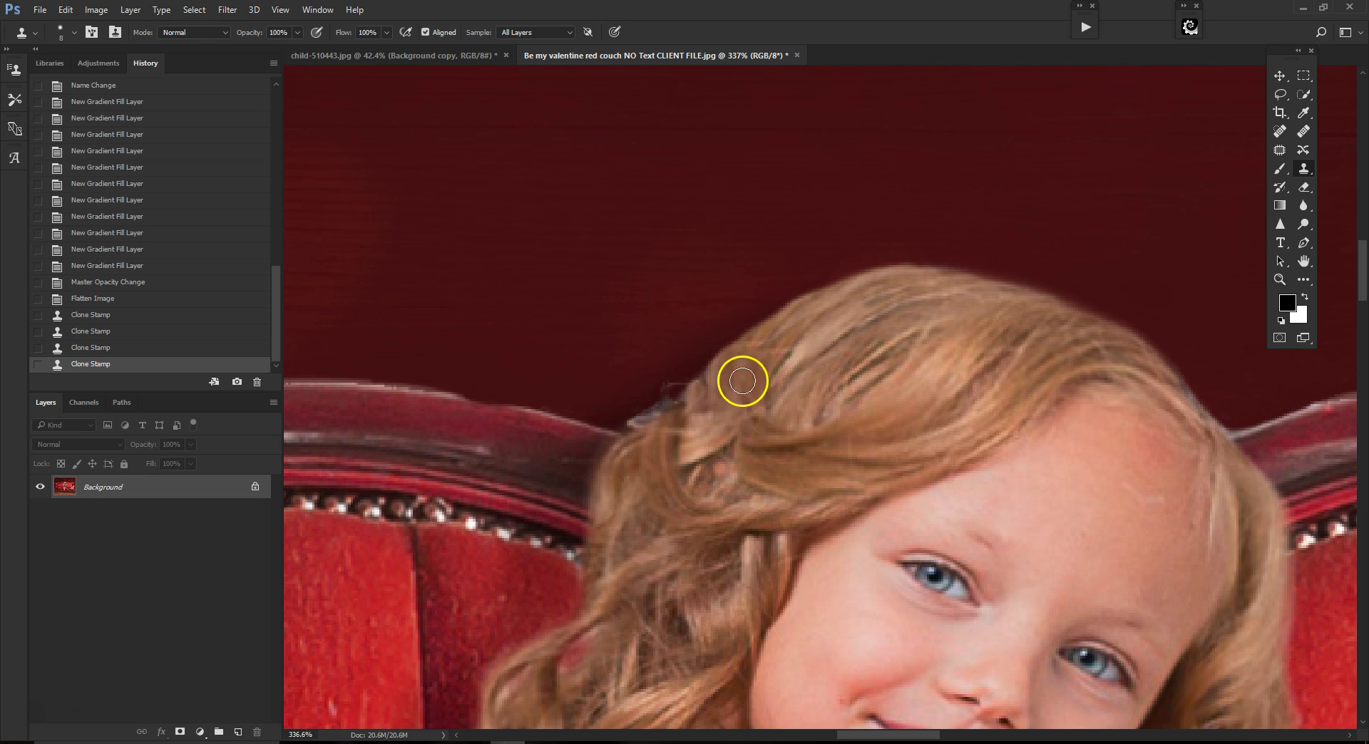
left_click(65, 12)
left_click(93, 57)
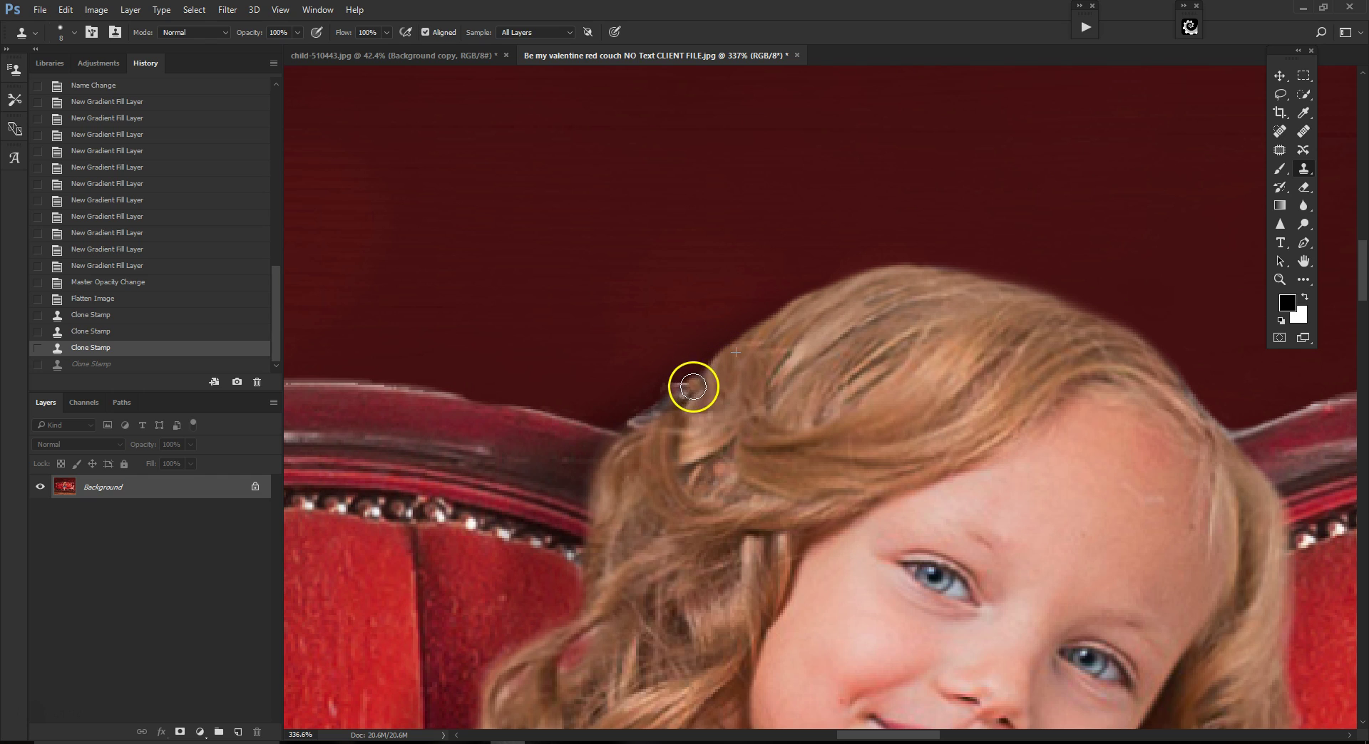
Clone hair over the pale fragment by the couch frame and blend the adjoining curls with a 25 px brush.
mouse_move(657, 416)
left_mouse_down()
mouse_move(678, 389)
mouse_move(667, 398)
mouse_move(726, 417)
mouse_move(745, 377)
mouse_move(631, 432)
mouse_move(681, 404)
left_mouse_up()
left_click_drag(724, 364, 746, 344)
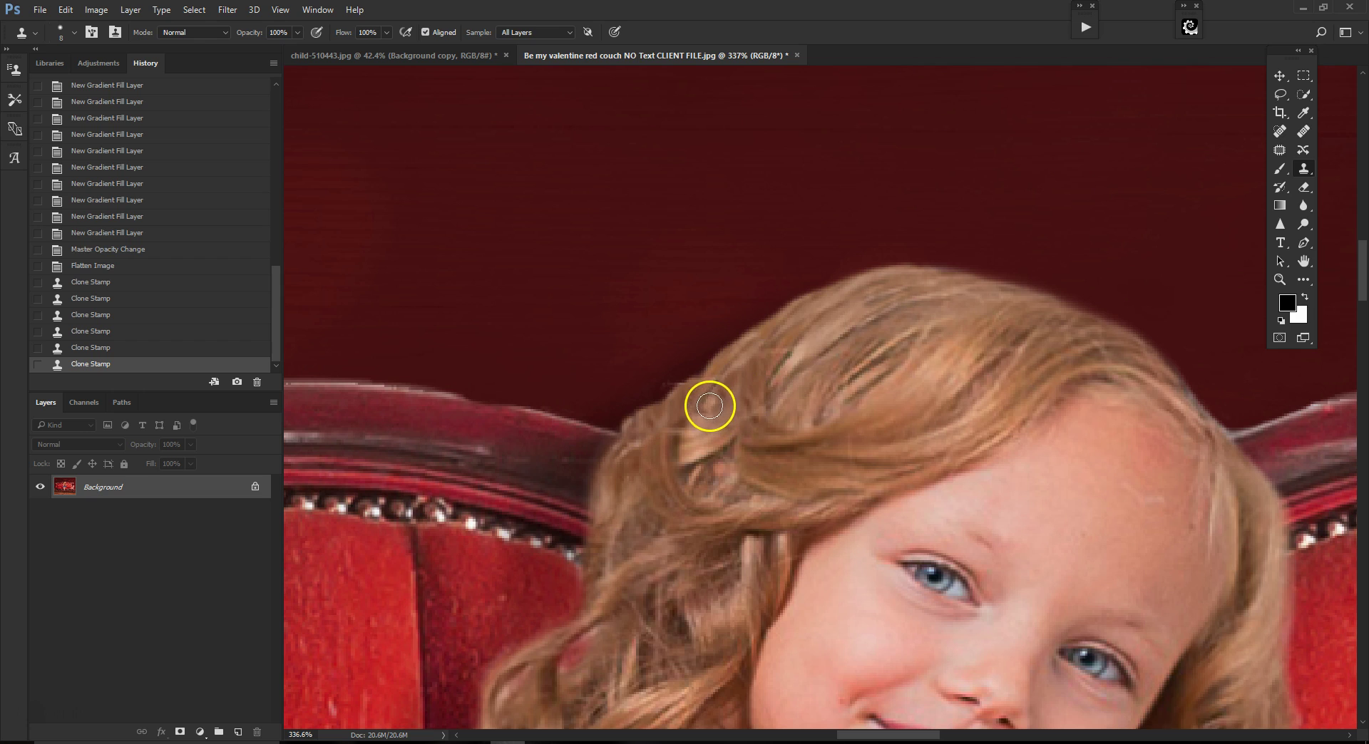
key("bracketright")
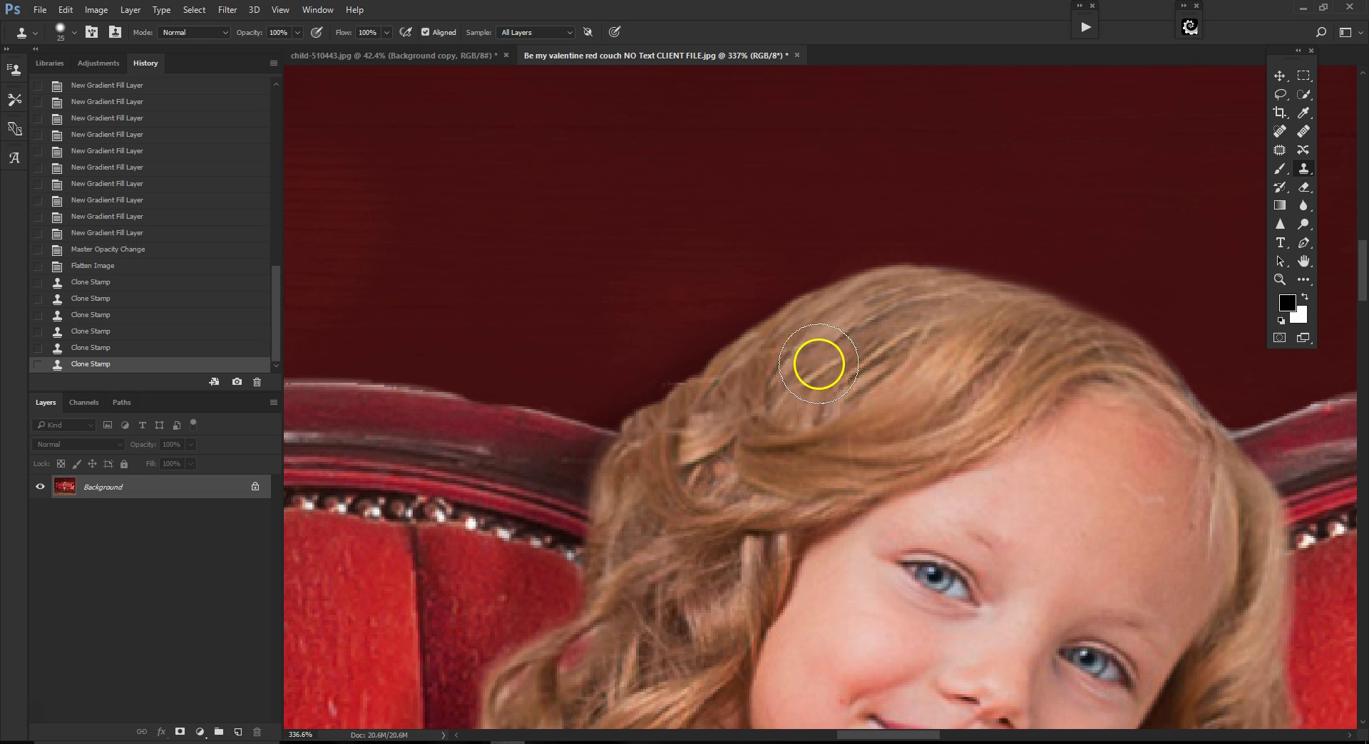
mouse_move(838, 340)
left_mouse_down()
mouse_move(763, 385)
mouse_move(682, 409)
mouse_move(639, 445)
mouse_move(638, 479)
left_mouse_up()
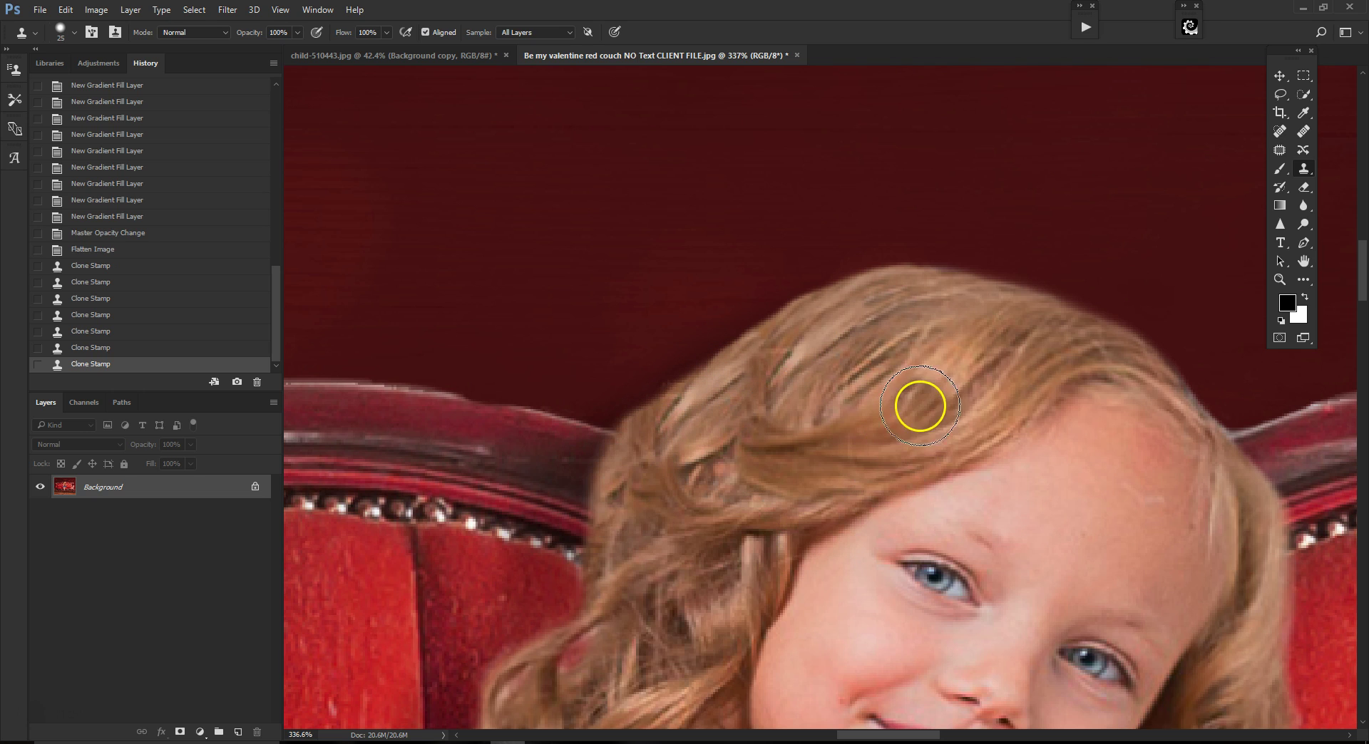
Examine the hair edges around the girl's face, the roses and the shoulder for areas that still need retouching.
scroll(929, 394, "down", 1)
scroll(1177, 386, "down", 6)
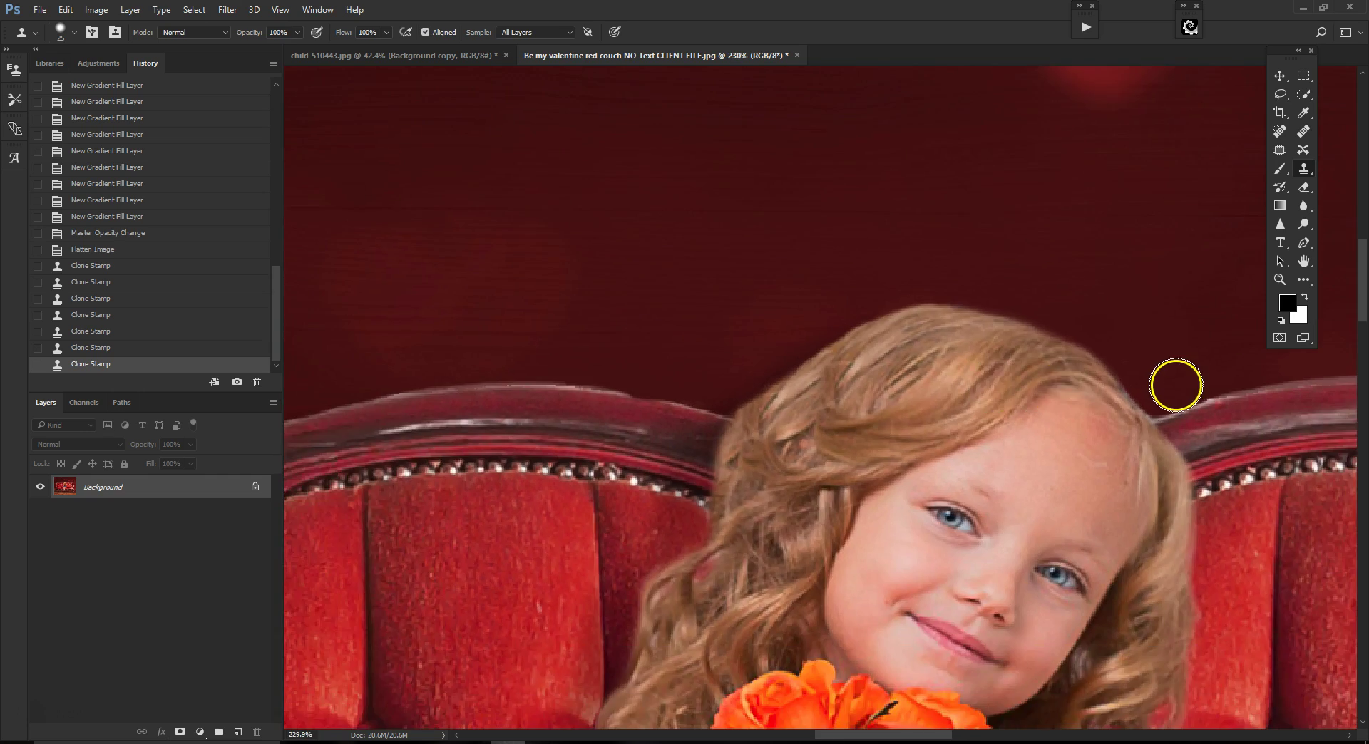
scroll(1177, 385, "down", 4)
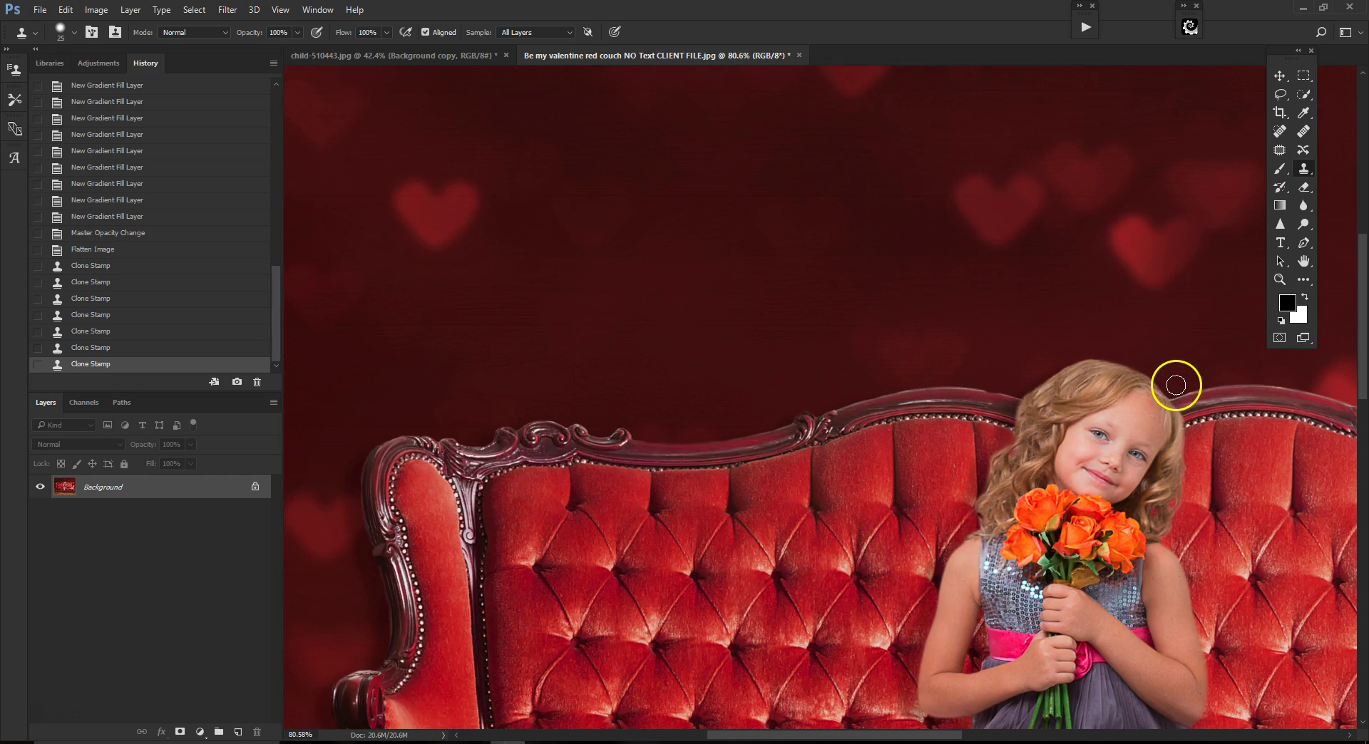
scroll(1235, 431, "up", 4)
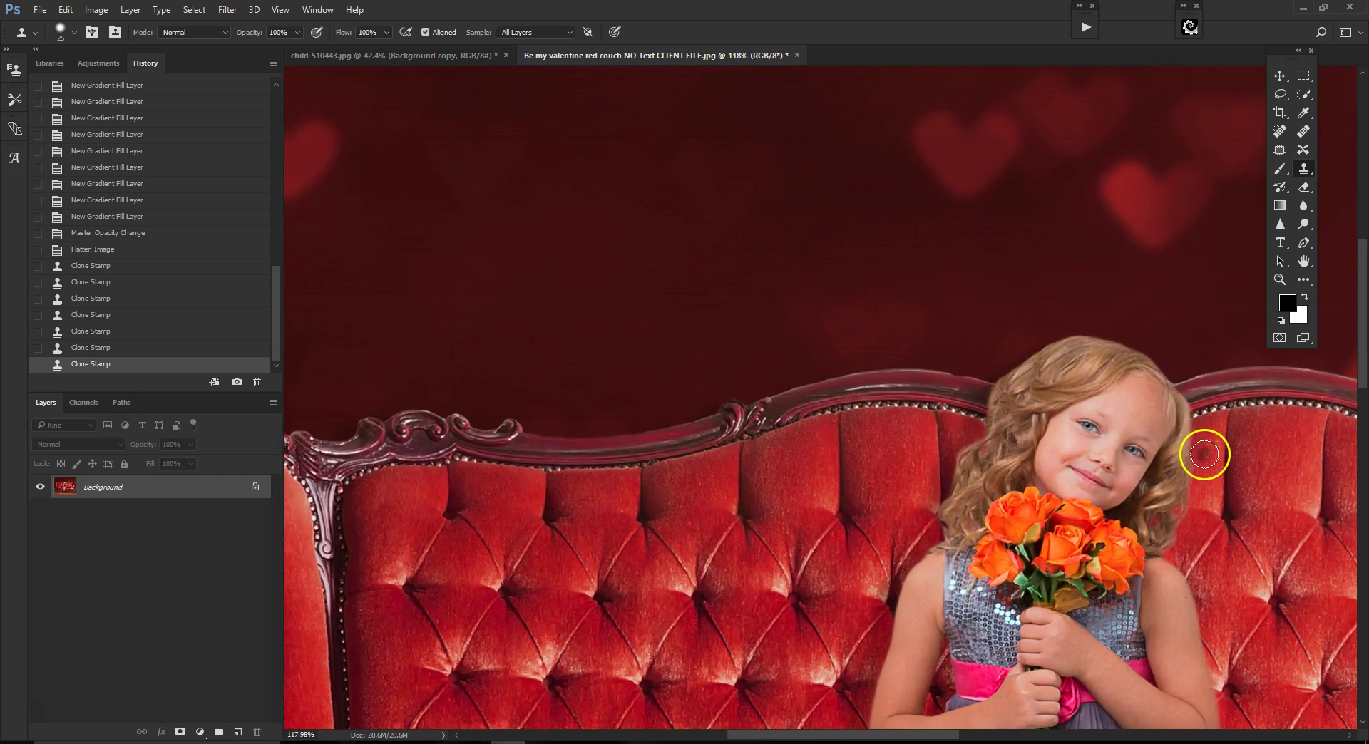
scroll(1202, 449, "up", 1)
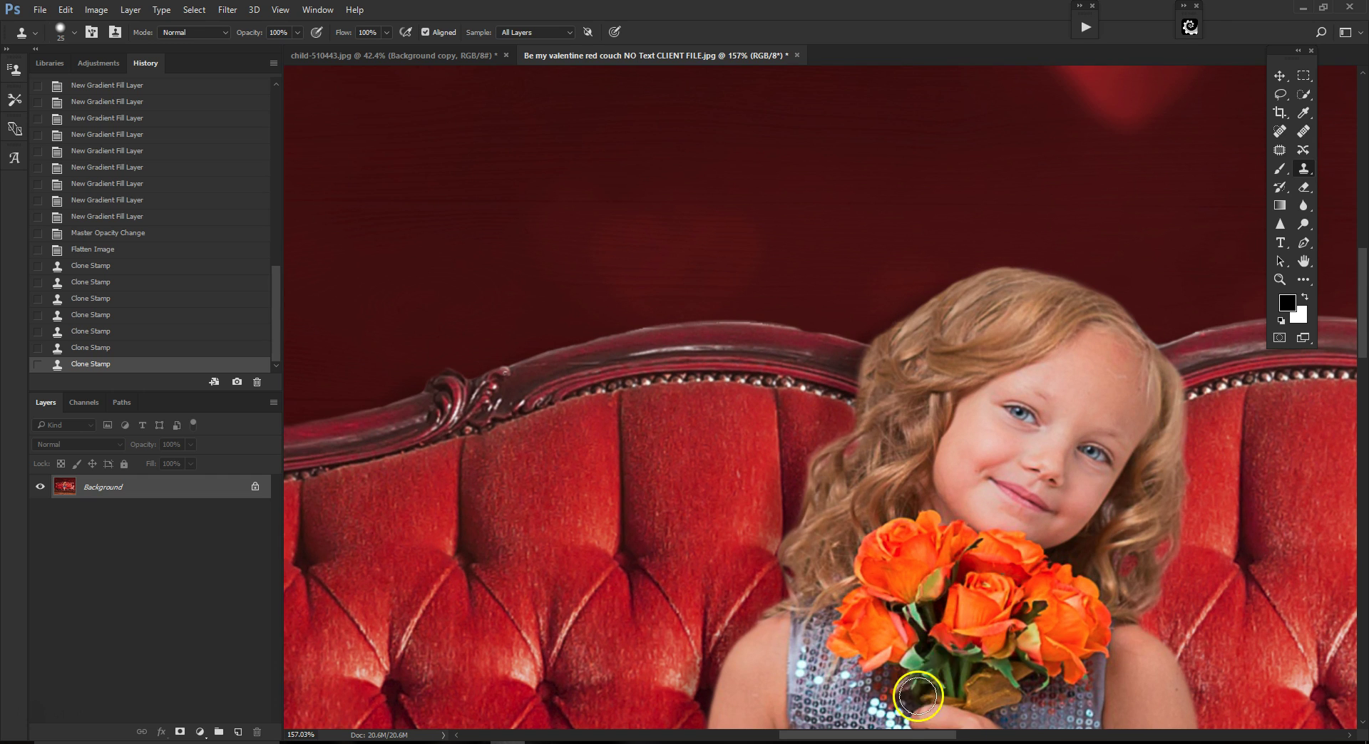
left_click_drag(882, 742, 943, 742)
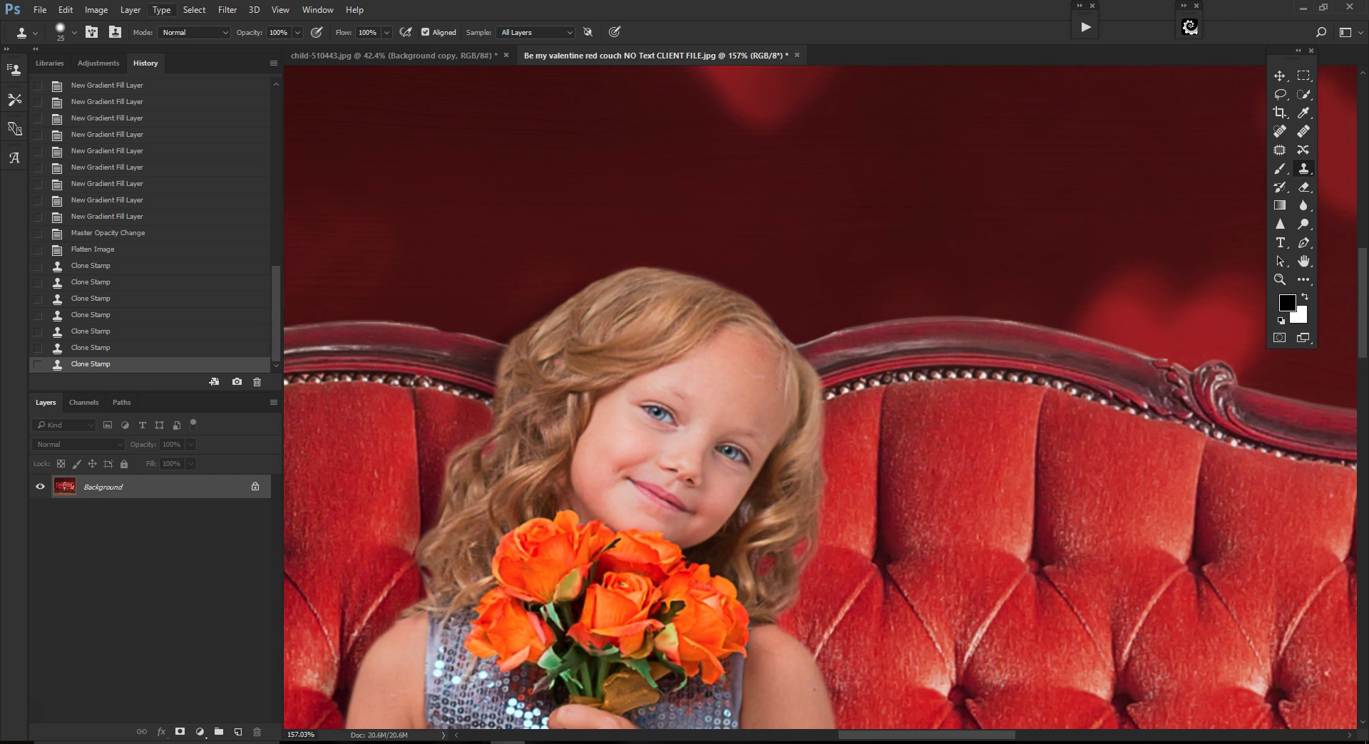
left_click(74, 33)
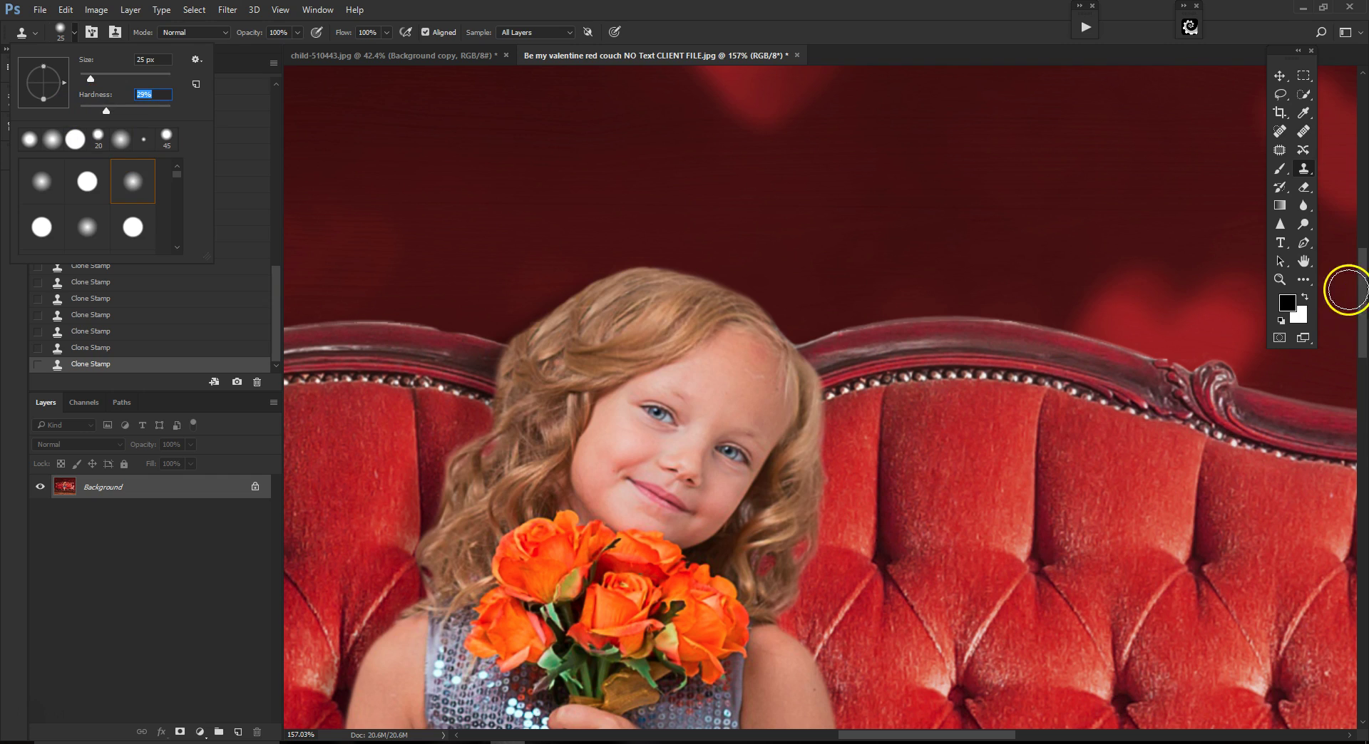
left_click_drag(1361, 306, 1360, 352)
scroll(763, 236, "up", 7)
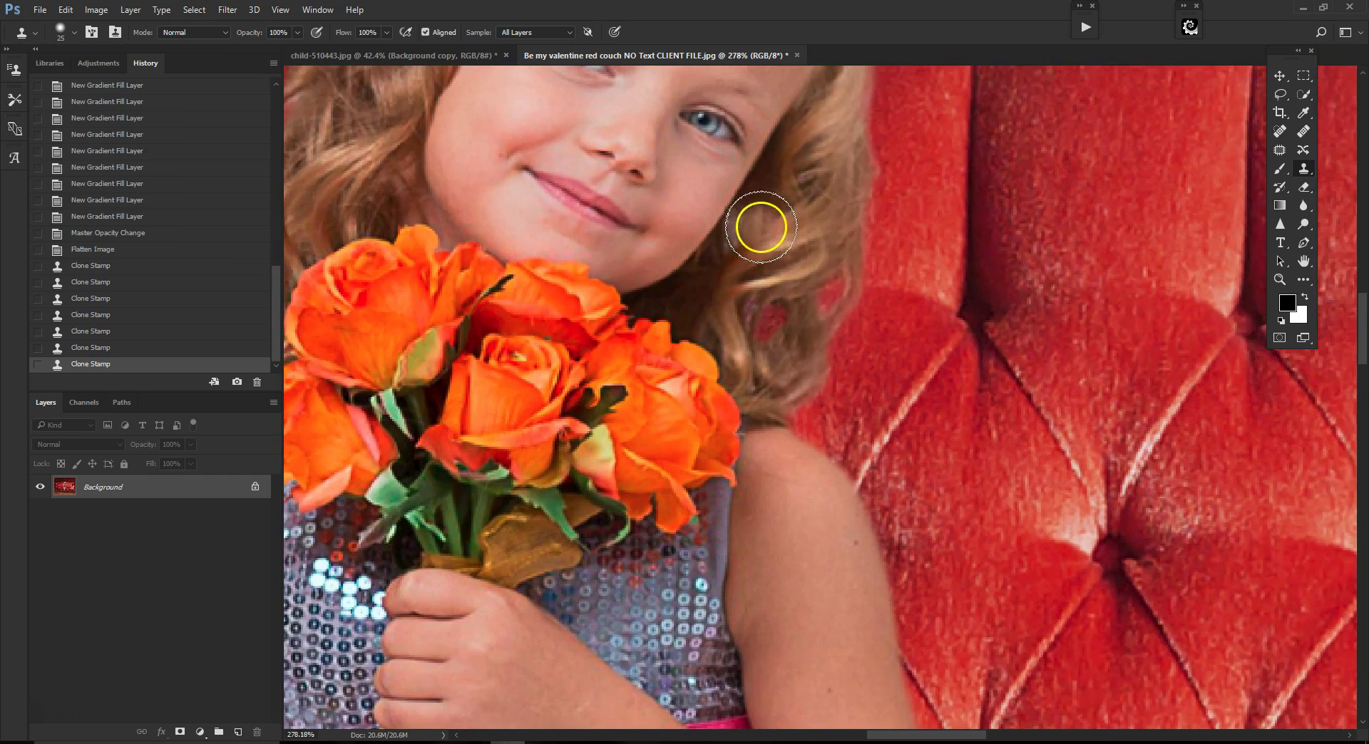
left_click_drag(944, 733, 928, 733)
scroll(877, 251, "up", 2)
Reduce the Clone Stamp brush to 9 px and clone dark hair over the light ear spot beside the cheek.
key("bracketleft")
key("bracketleft")
key("bracketleft")
key("bracketleft")
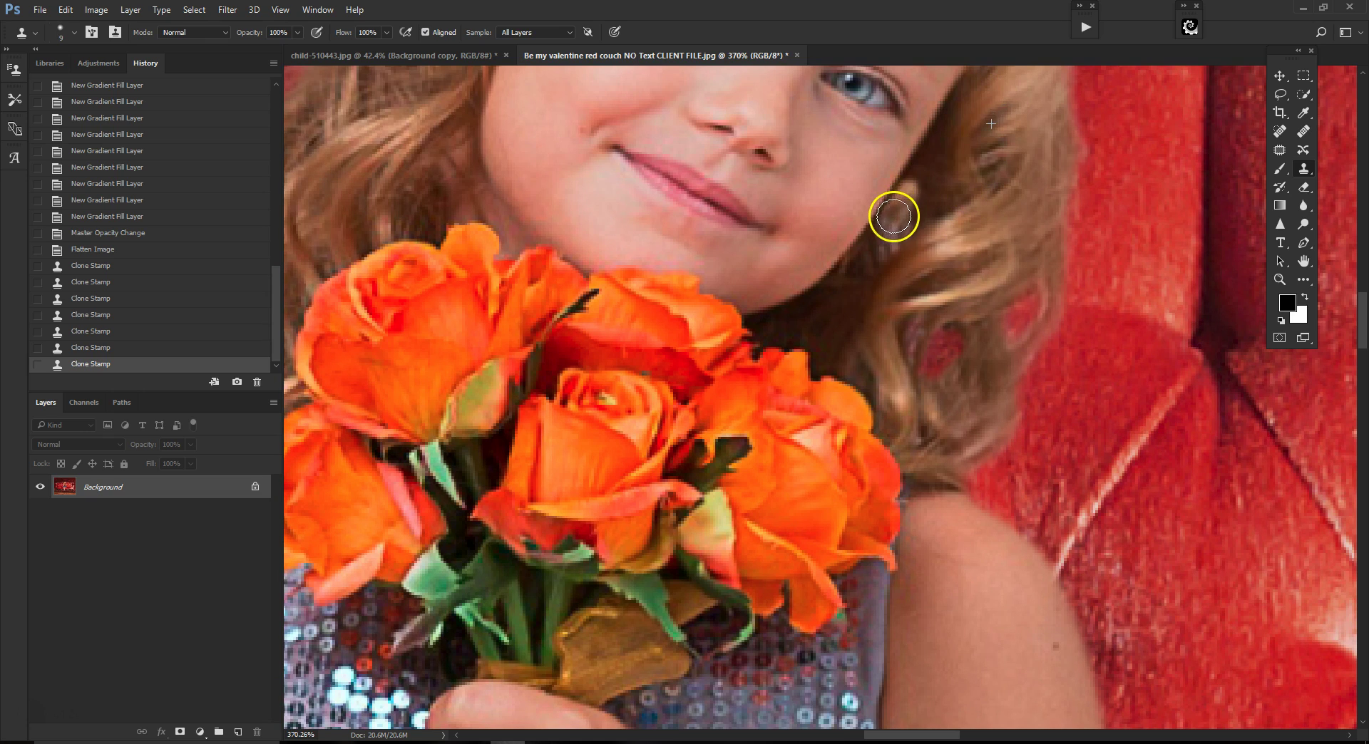
left_click(905, 167)
left_click(66, 10)
left_click(64, 54)
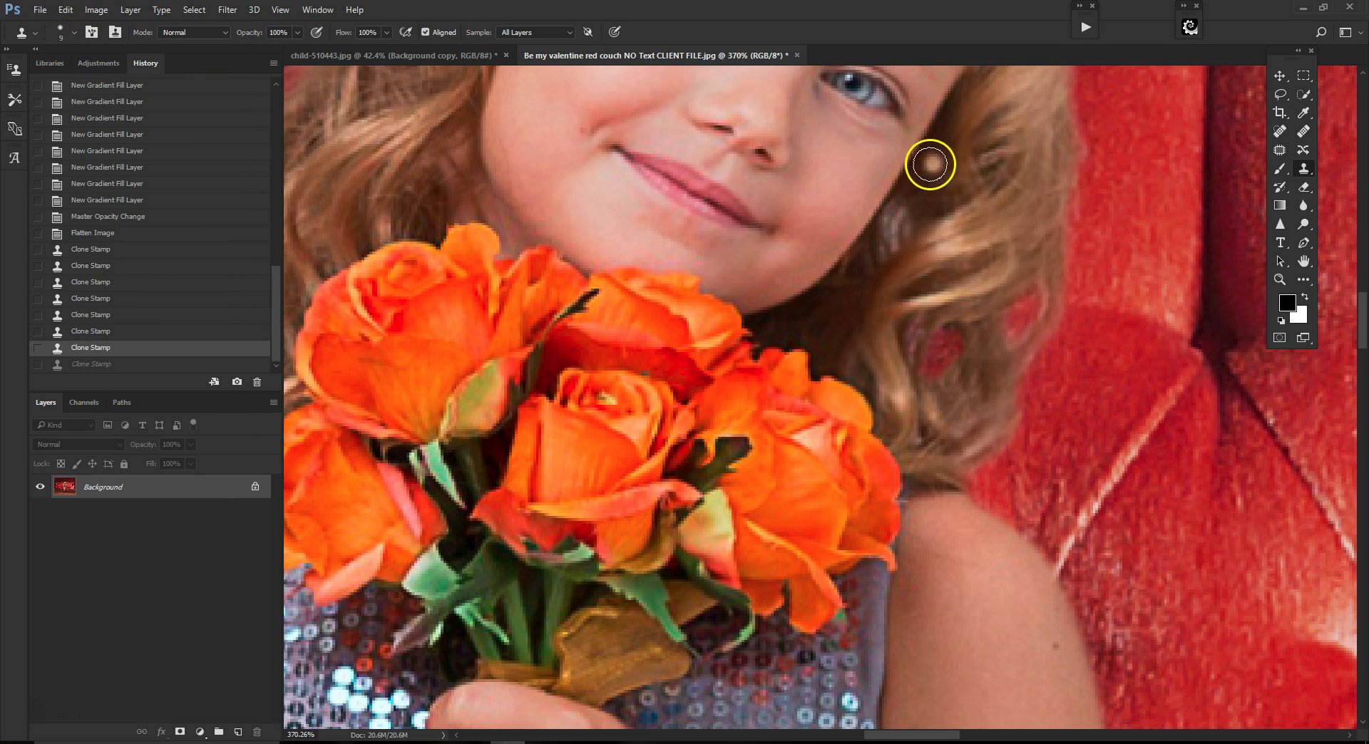
scroll(930, 164, "up", 3)
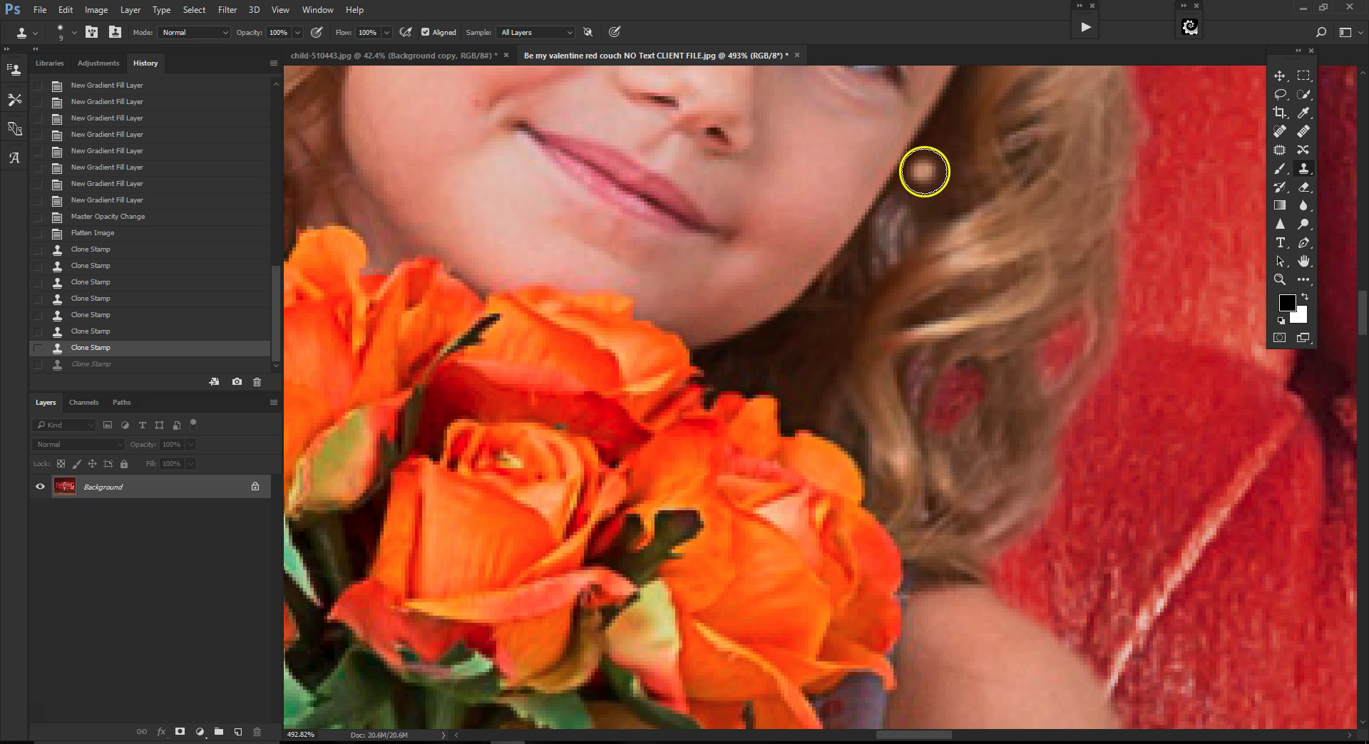
left_click(902, 239)
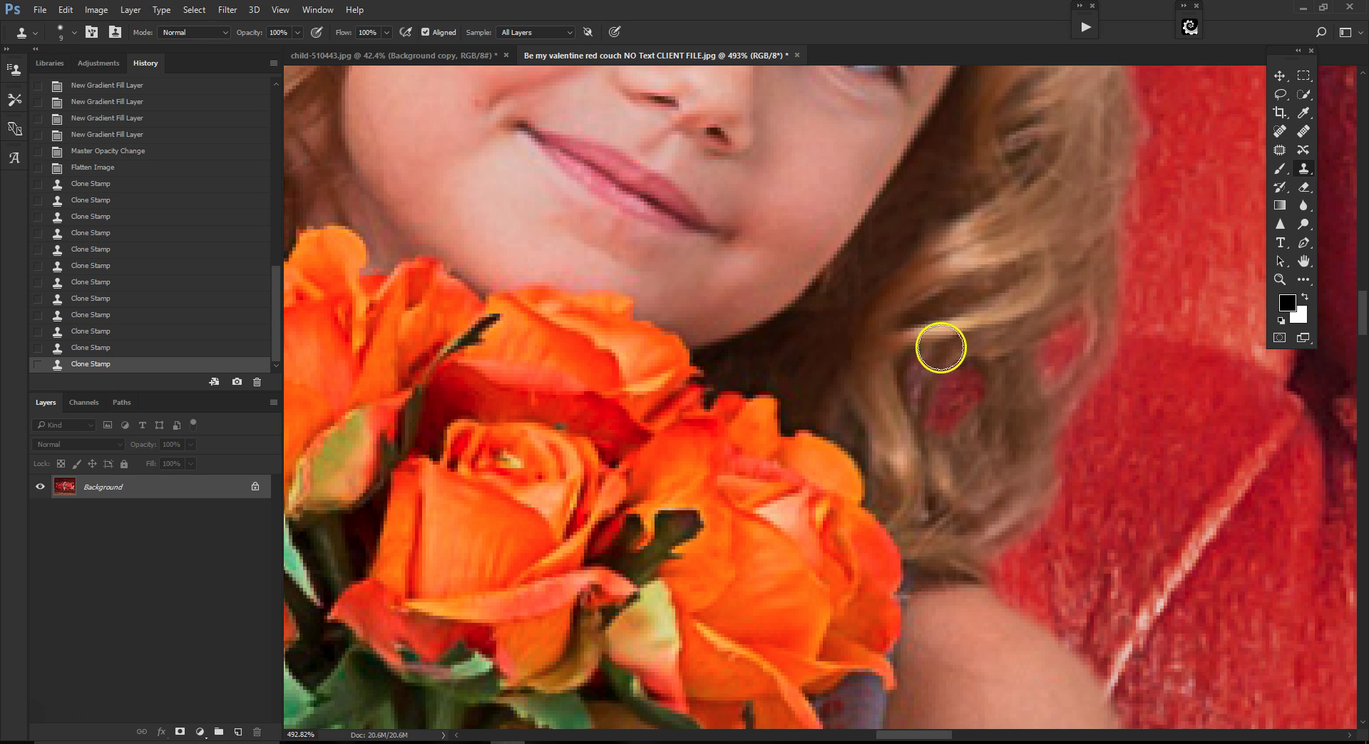
Examine the girl and couch at several magnifications, including the red gaps in the curls above her shoulder.
scroll(1094, 283, "down", 4)
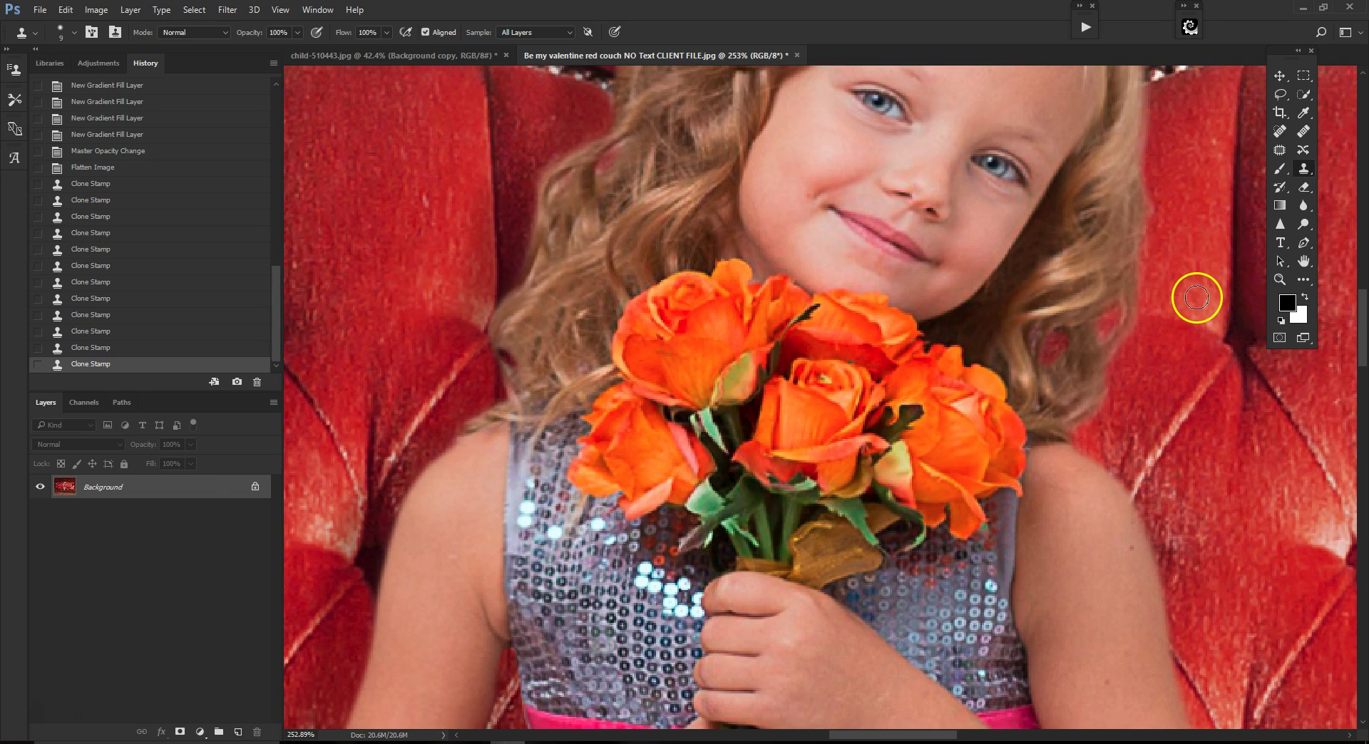
scroll(1196, 297, "down", 1)
scroll(1180, 295, "down", 4)
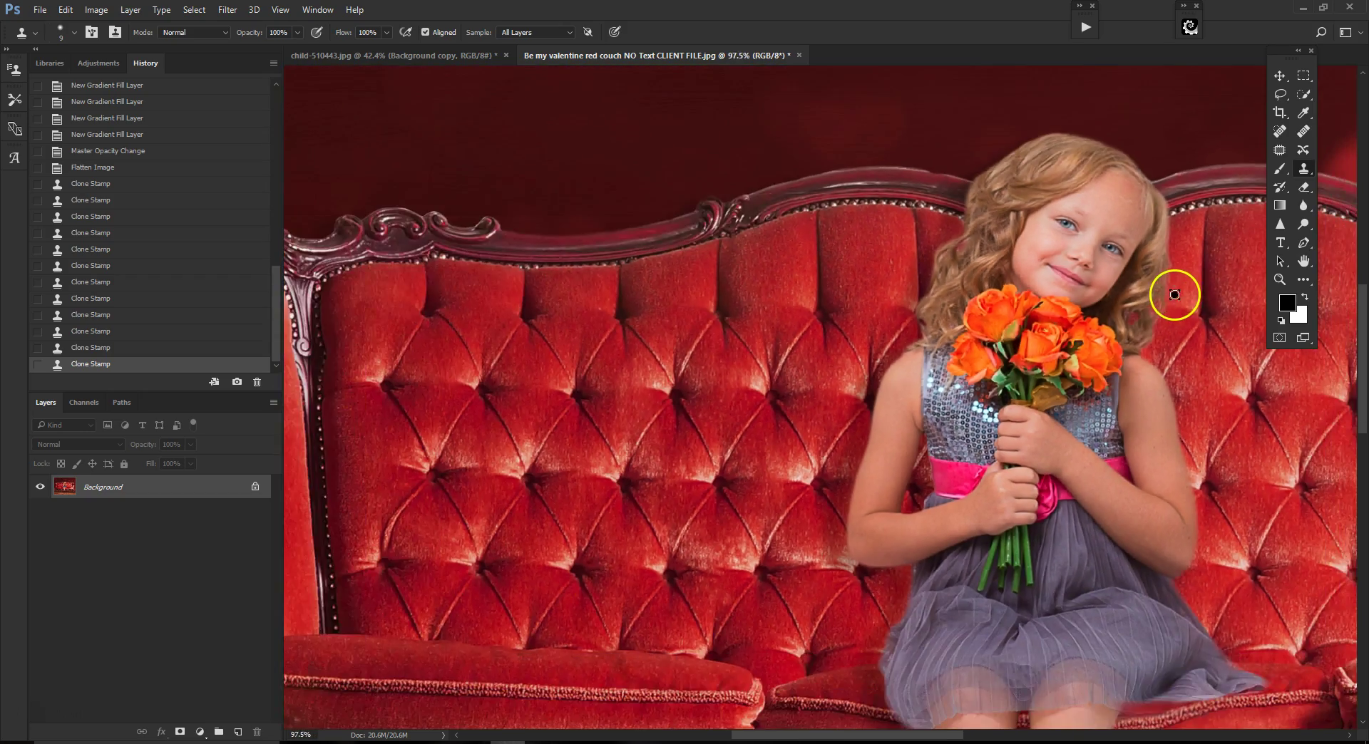
scroll(1179, 293, "up", 5)
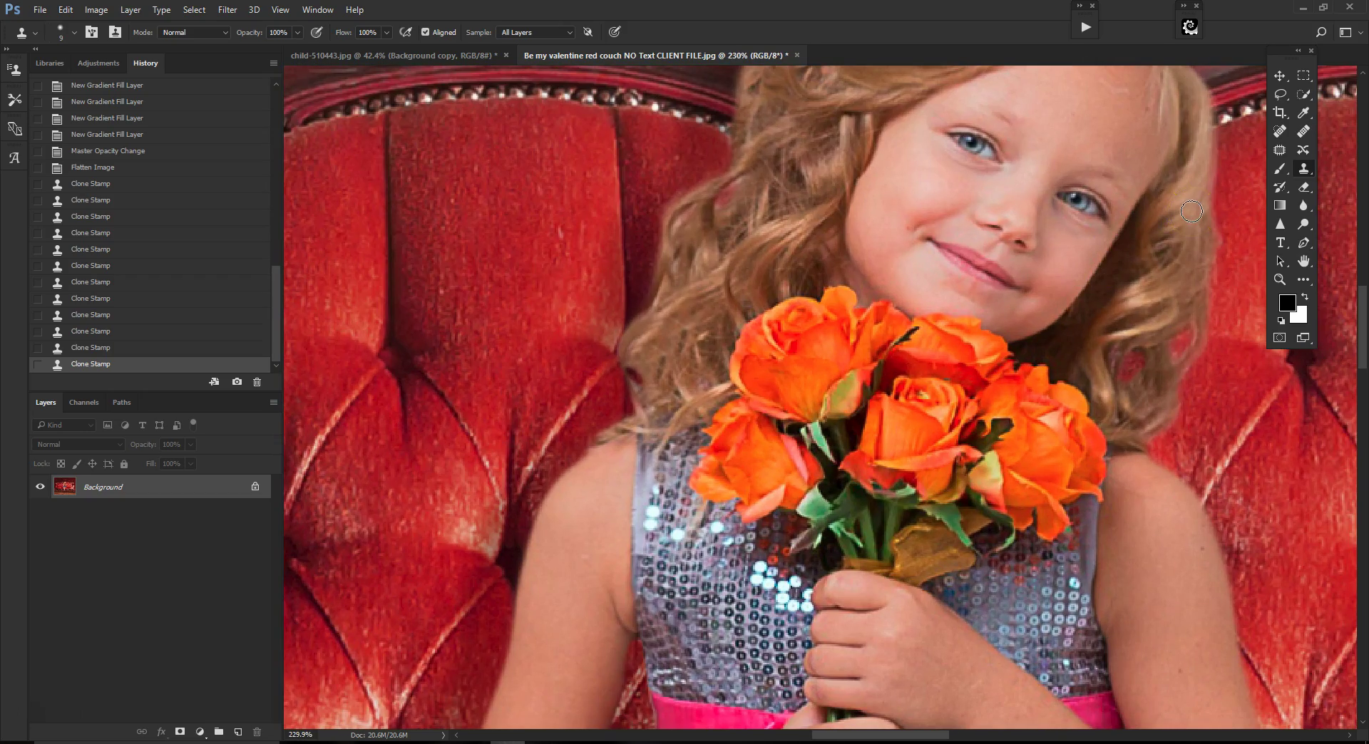
scroll(1248, 230, "down", 6)
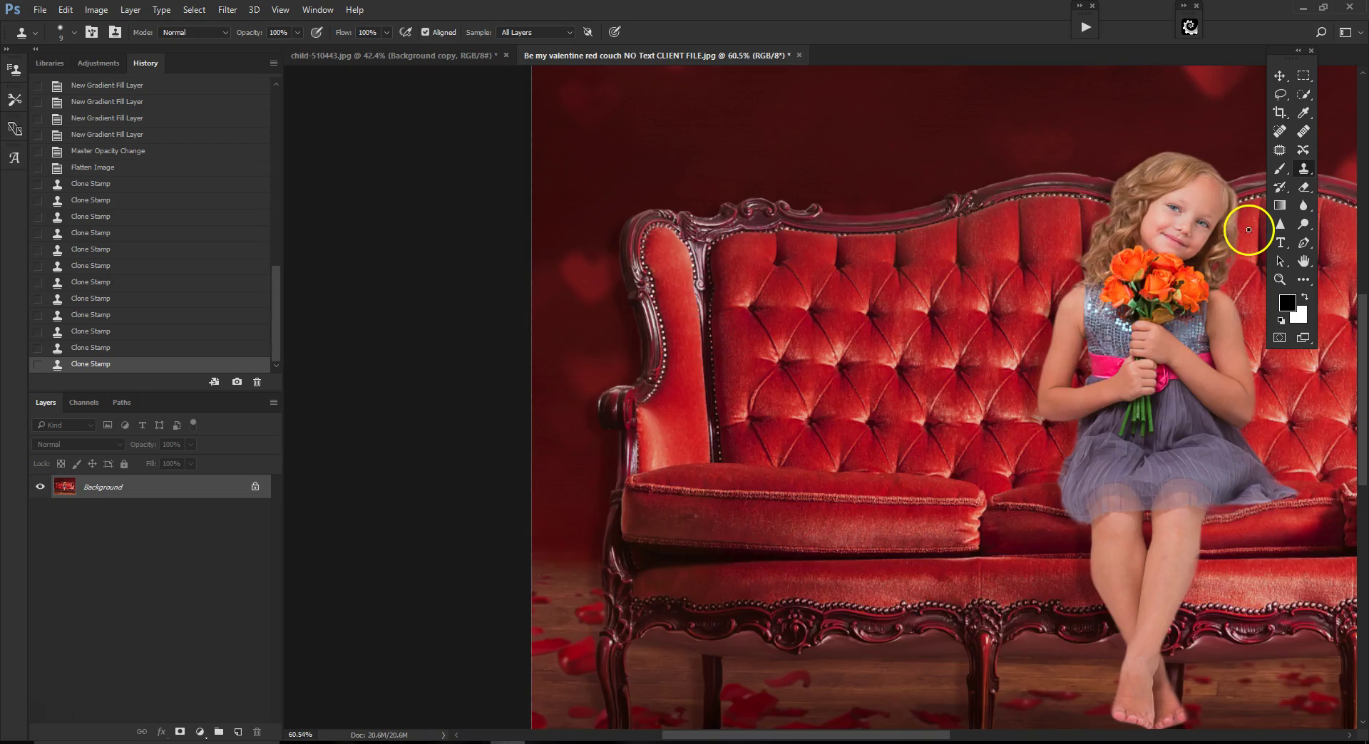
scroll(1221, 223, "down", 1)
scroll(708, 290, "up", 4)
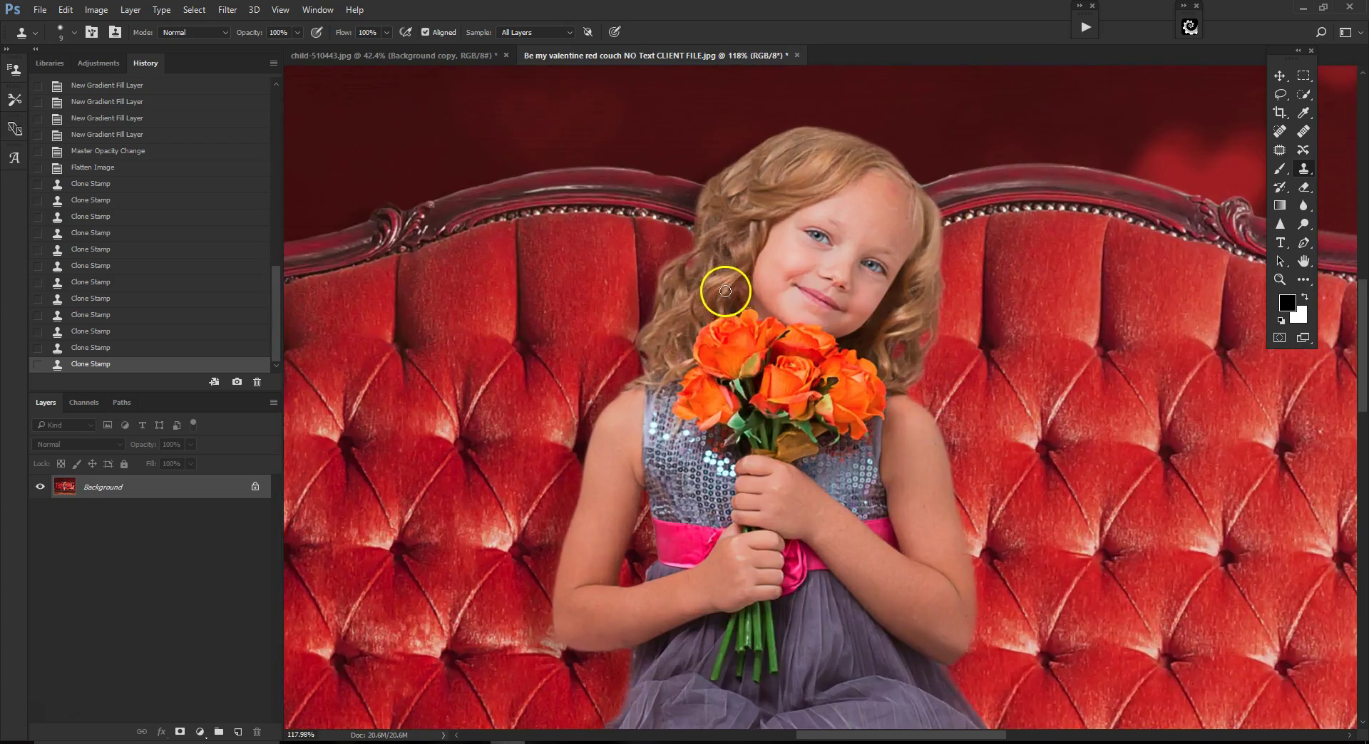
scroll(842, 293, "up", 9)
left_click_drag(1361, 321, 1362, 343)
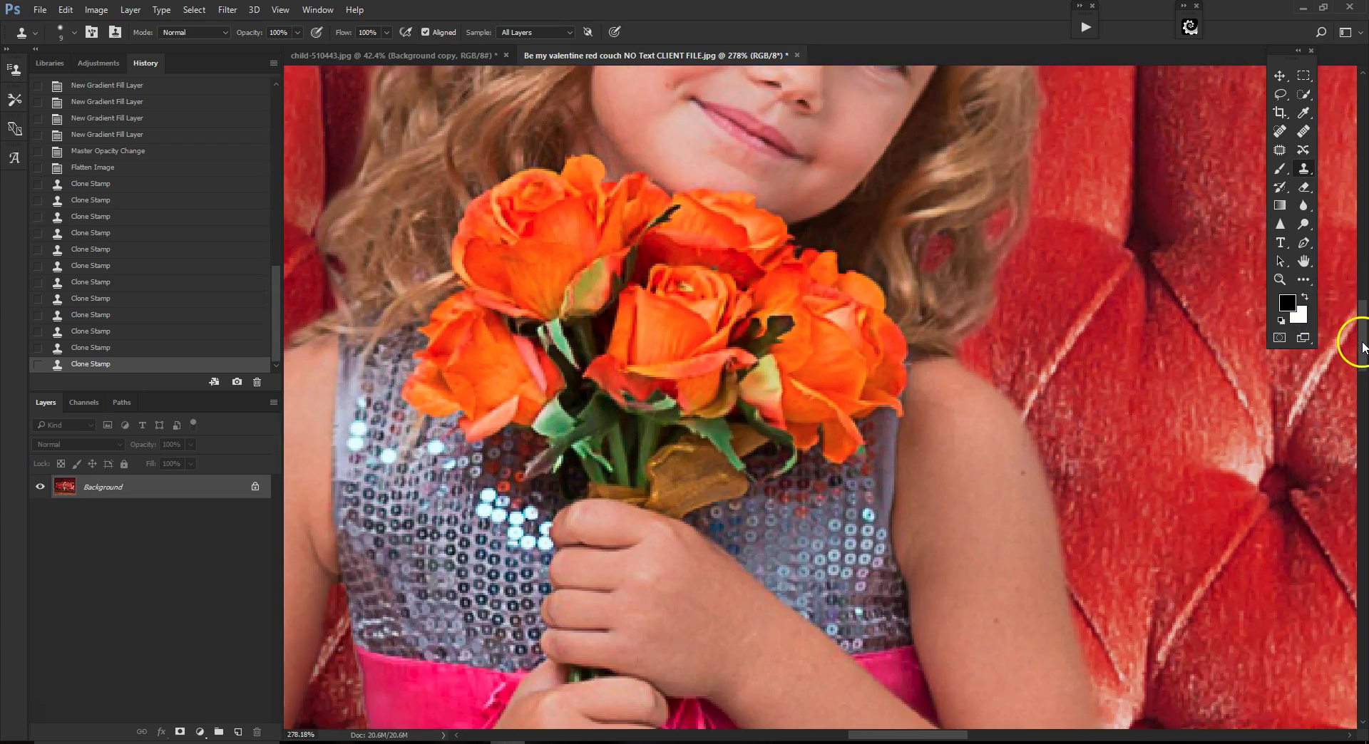
scroll(874, 233, "up", 5)
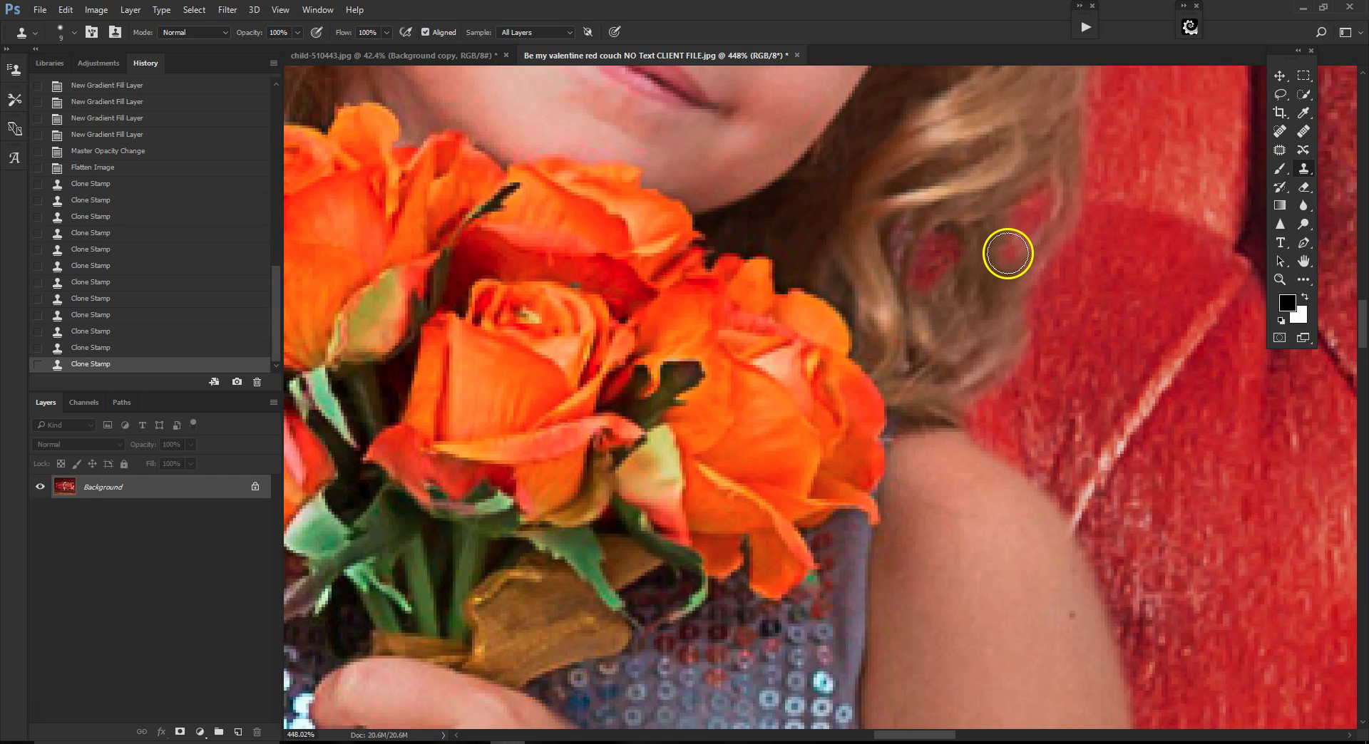
scroll(970, 215, "up", 1)
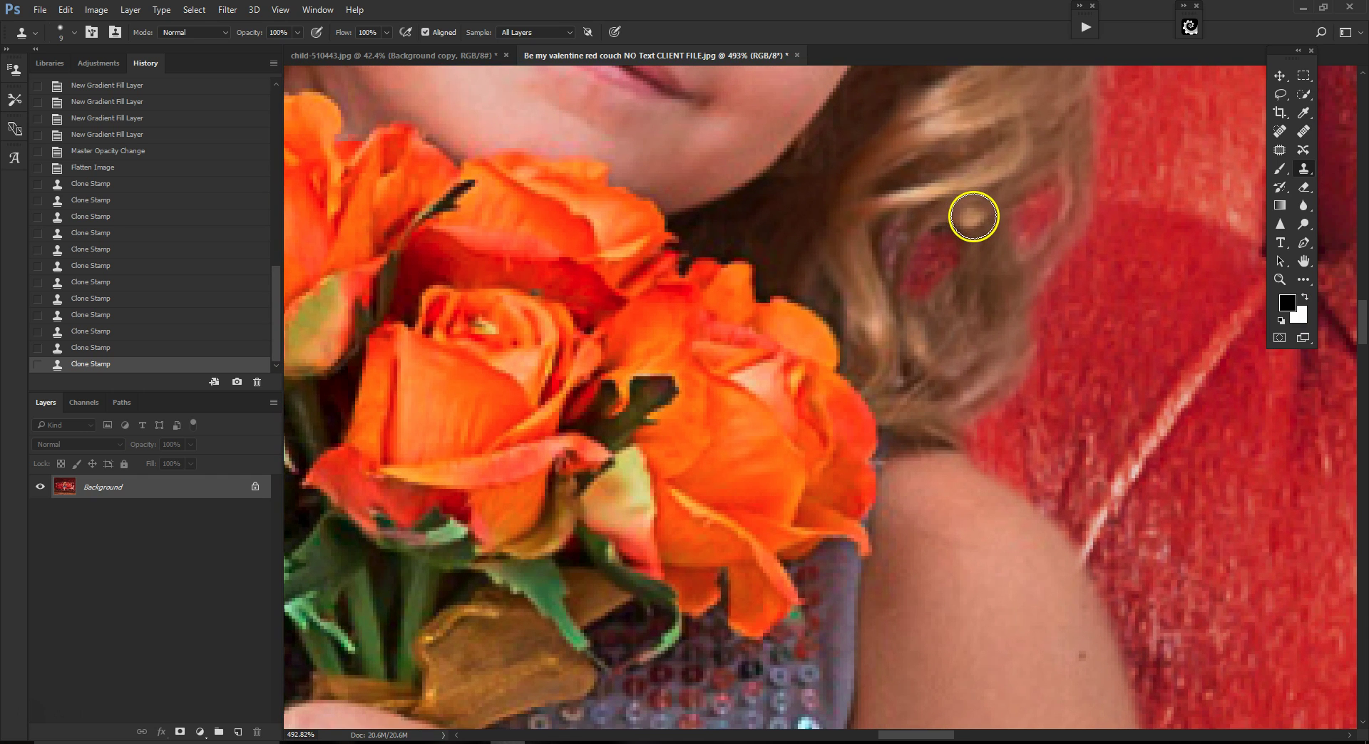
Enlarge the Clone Stamp brush to 25 px and clone hair over part of the red gap above the shoulder.
key("bracketright")
key("bracketright")
key("bracketright")
key("bracketright")
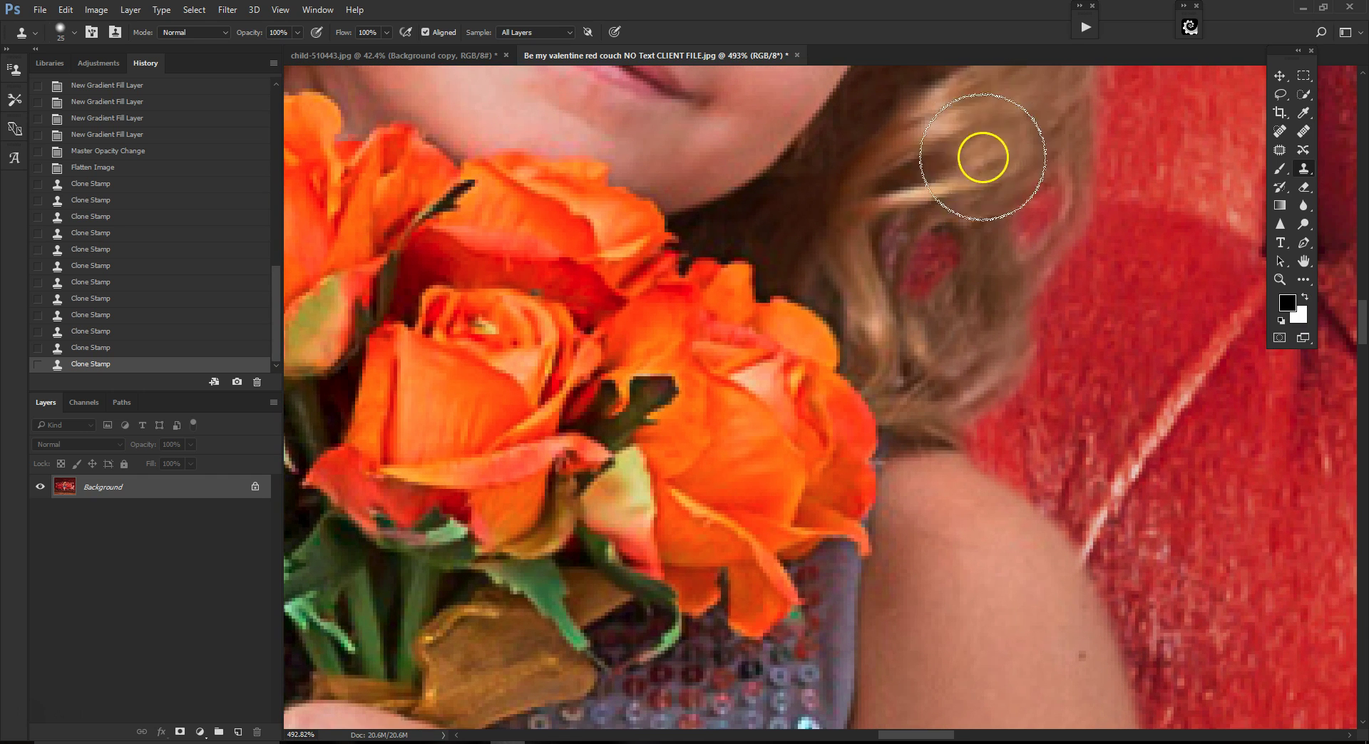
mouse_move(936, 286)
left_mouse_down()
mouse_move(949, 178)
mouse_move(984, 135)
mouse_move(883, 200)
left_mouse_up()
Clone hair over the remaining red inside the inner curl gap with 8 px and 15 px brushes.
key("bracketleft")
key("bracketleft")
key("bracketleft")
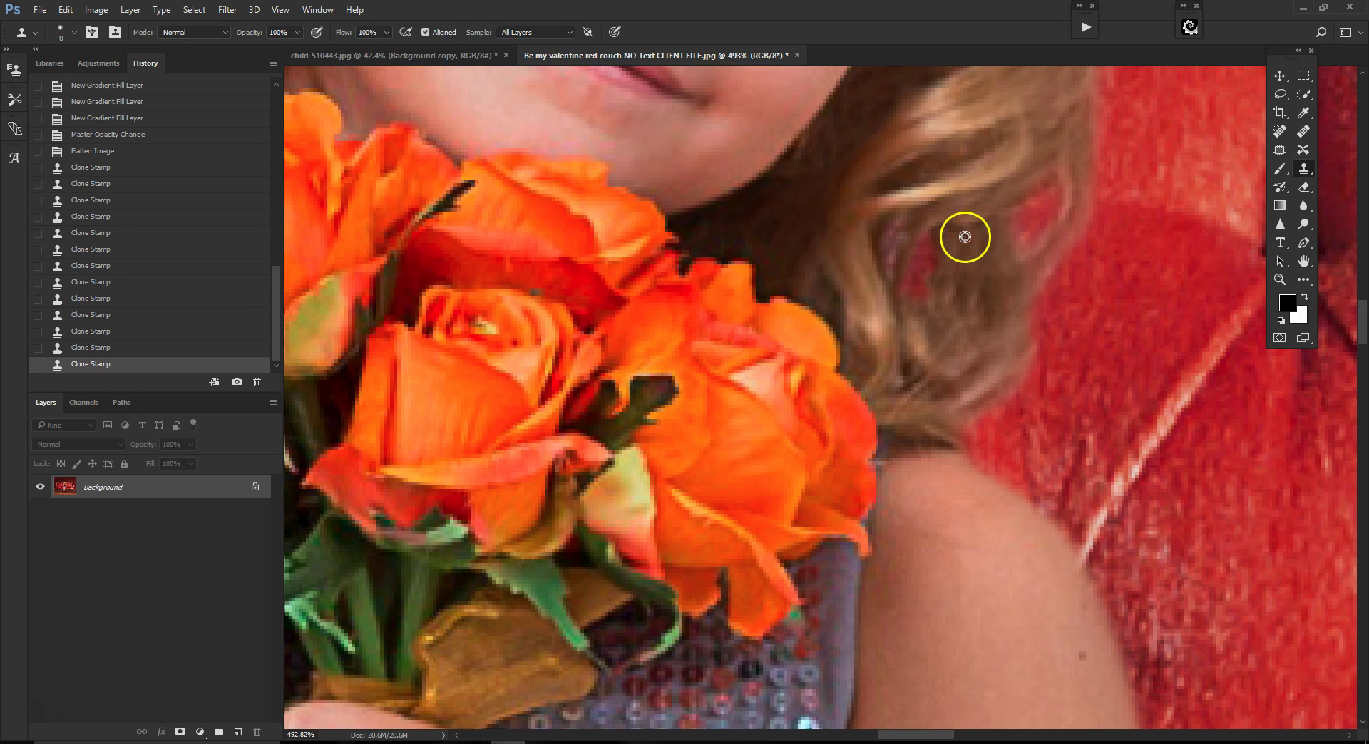
mouse_move(922, 274)
left_mouse_down()
mouse_move(913, 254)
mouse_move(938, 312)
left_mouse_up()
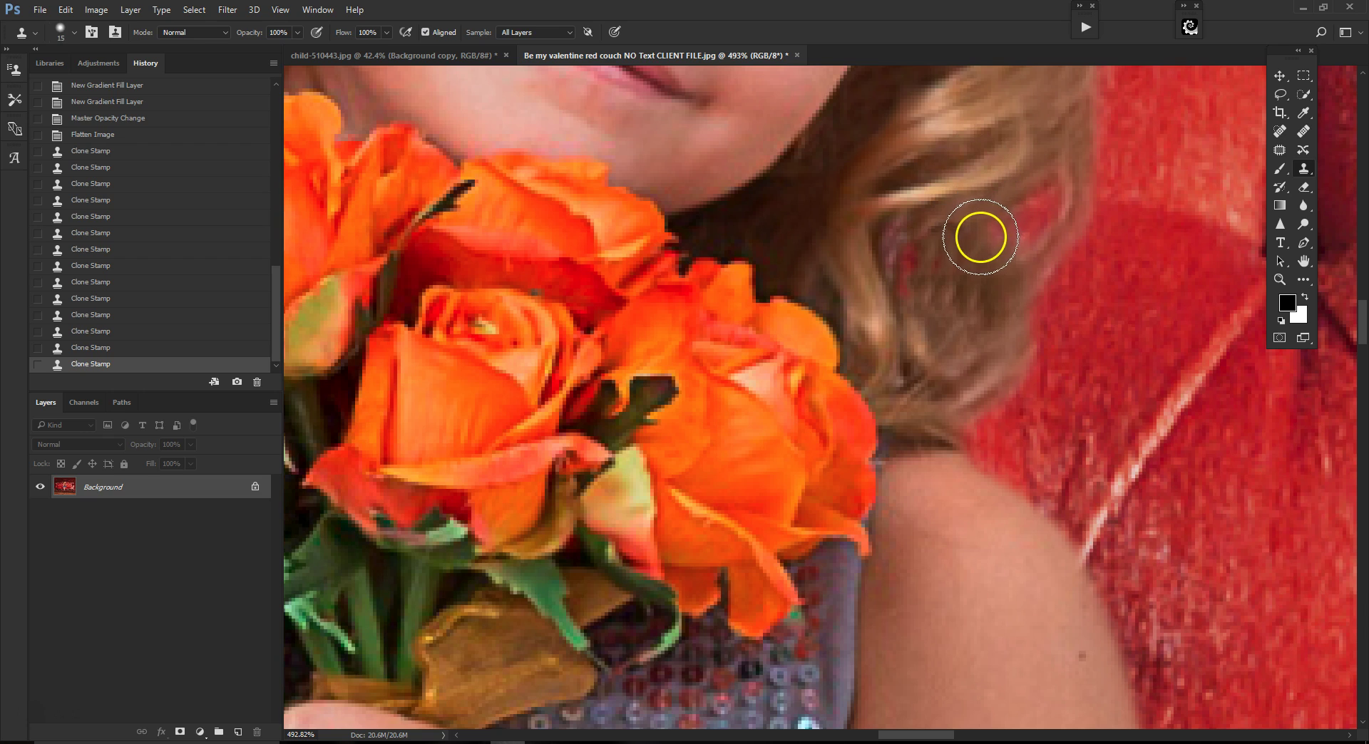
mouse_move(971, 249)
left_mouse_down()
mouse_move(952, 291)
mouse_move(909, 261)
left_mouse_up()
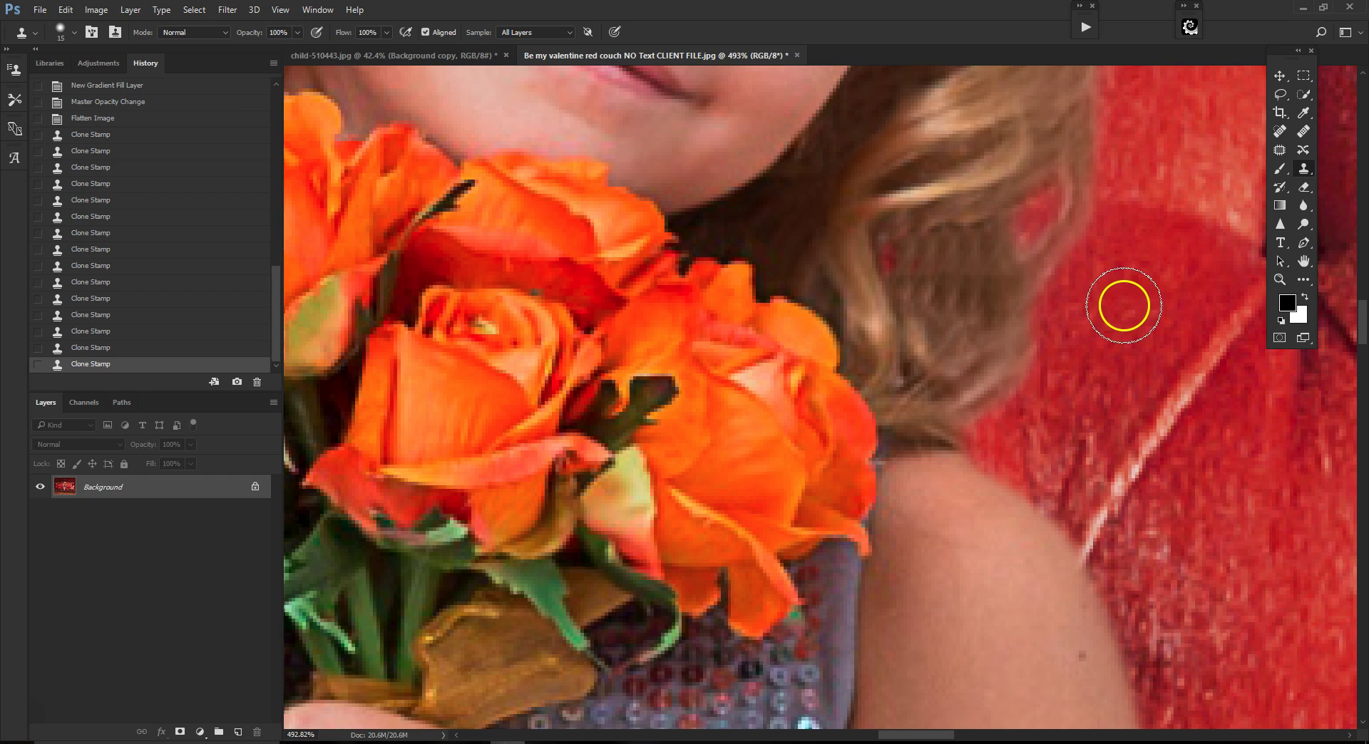
Step back through the last three Clone Stamp strokes made on the curls above the girl's shoulder.
scroll(1131, 293, "down", 2)
scroll(1199, 314, "down", 1)
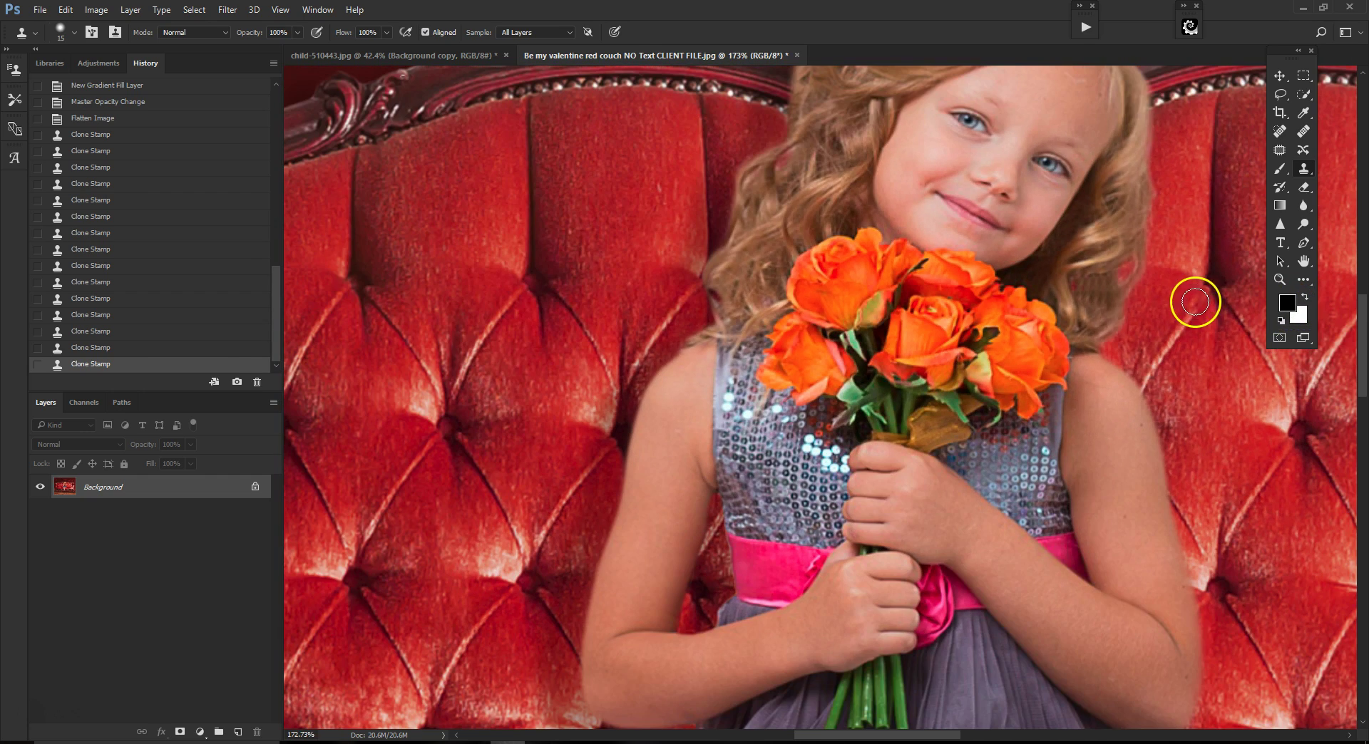
scroll(1208, 321, "up", 2)
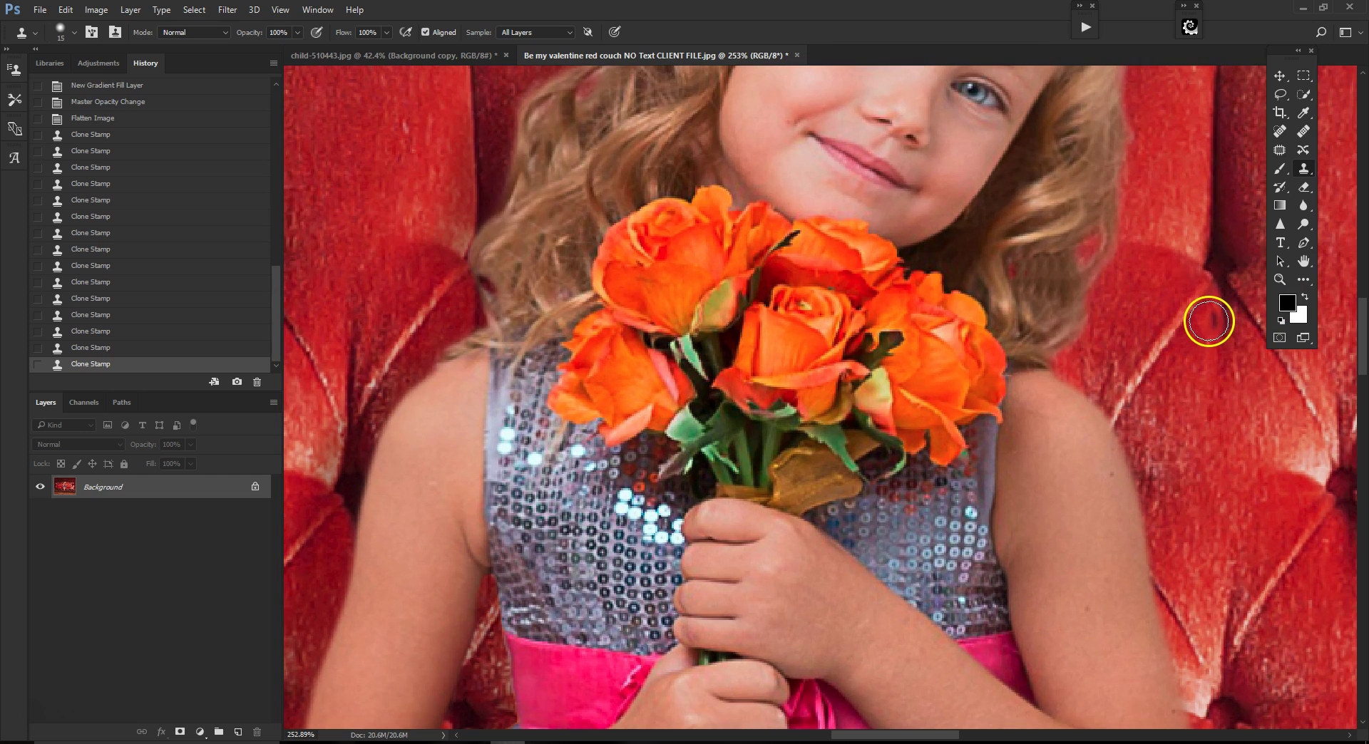
left_click(66, 10)
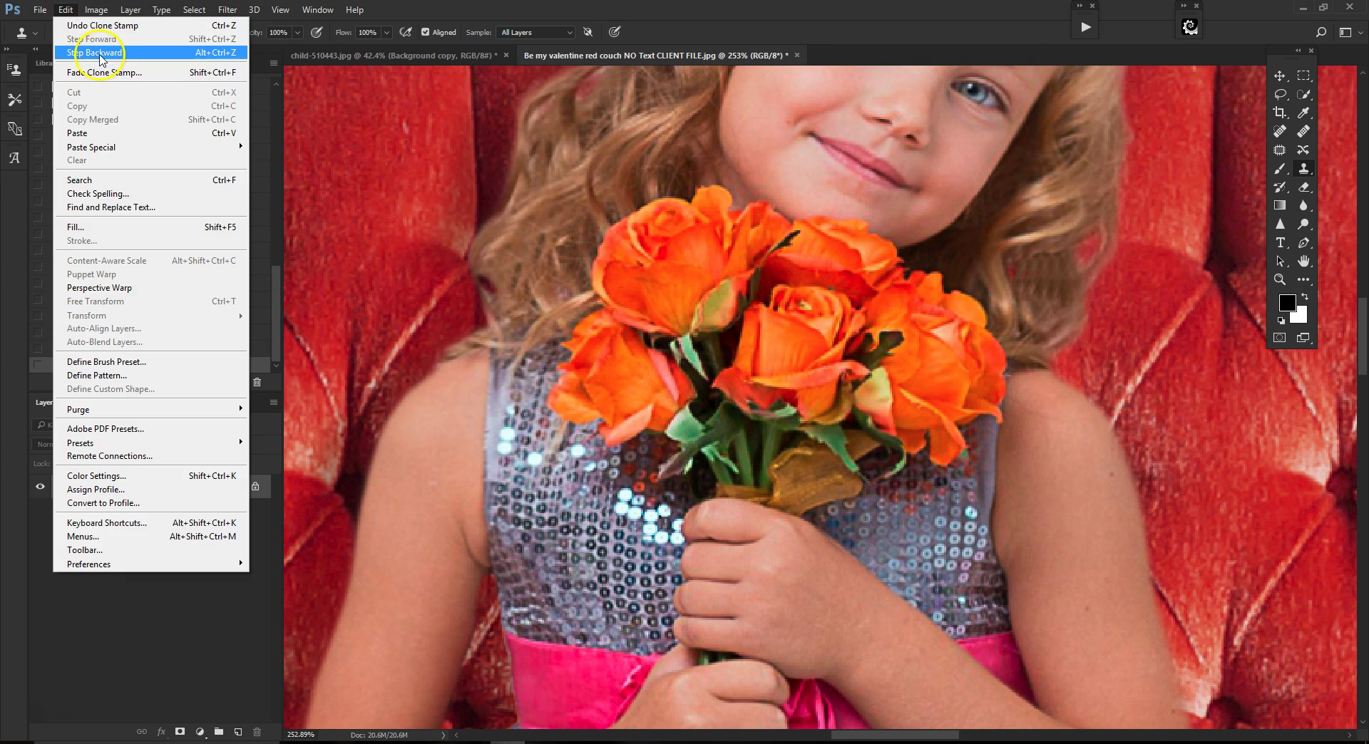
left_click(100, 54)
left_click(65, 10)
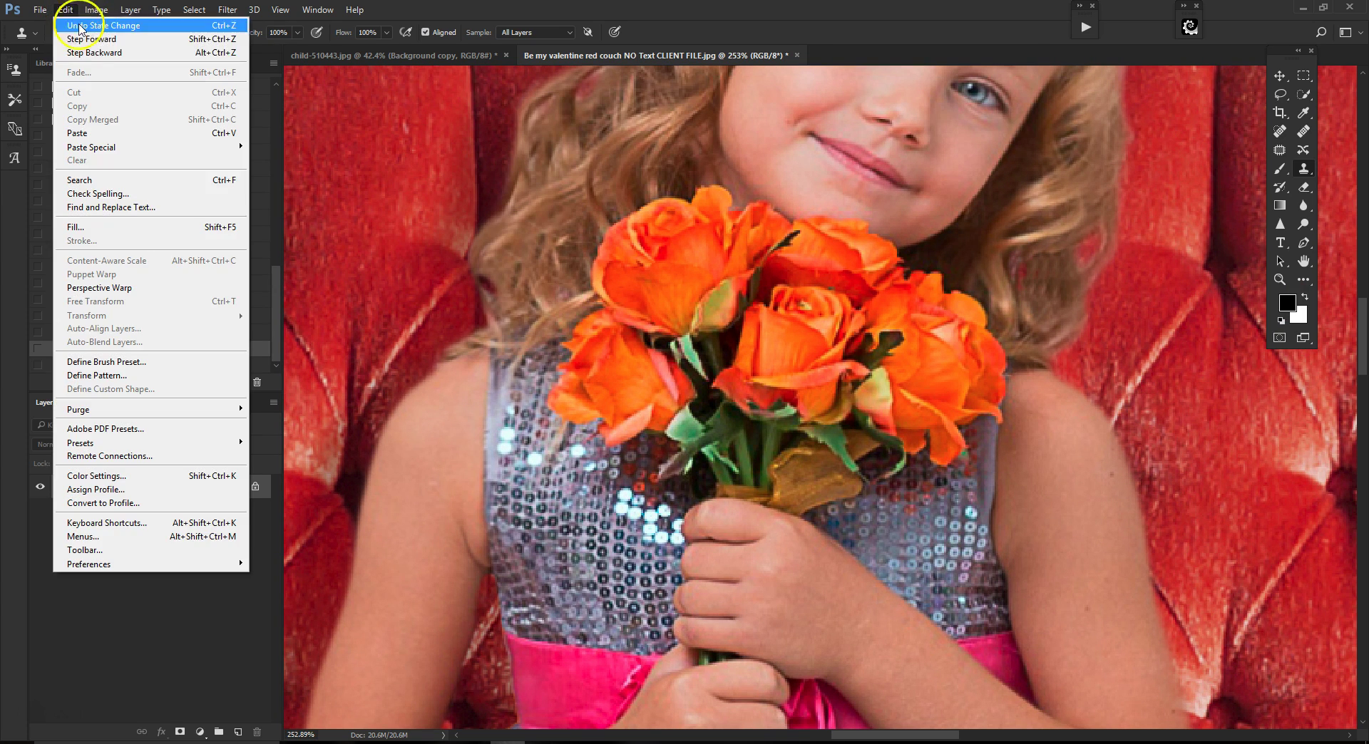
left_click(96, 54)
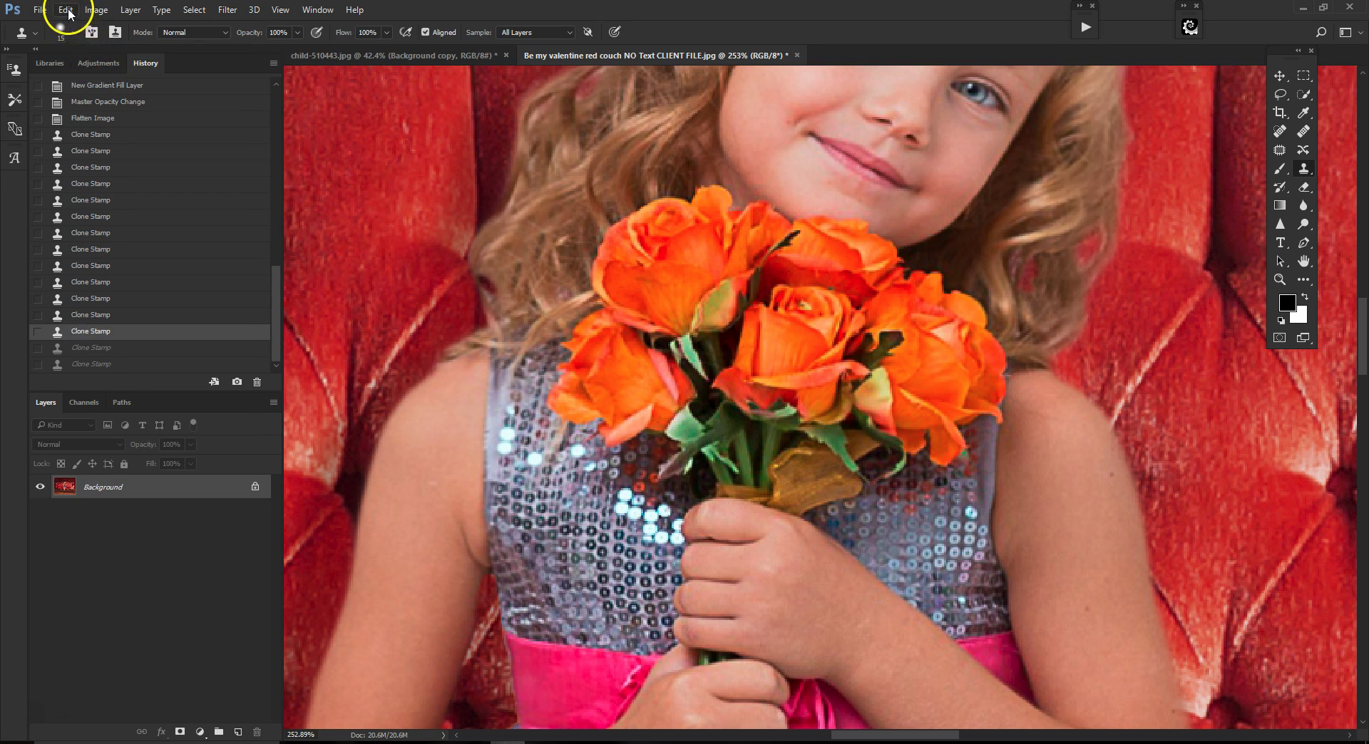
left_click(65, 10)
left_click(88, 55)
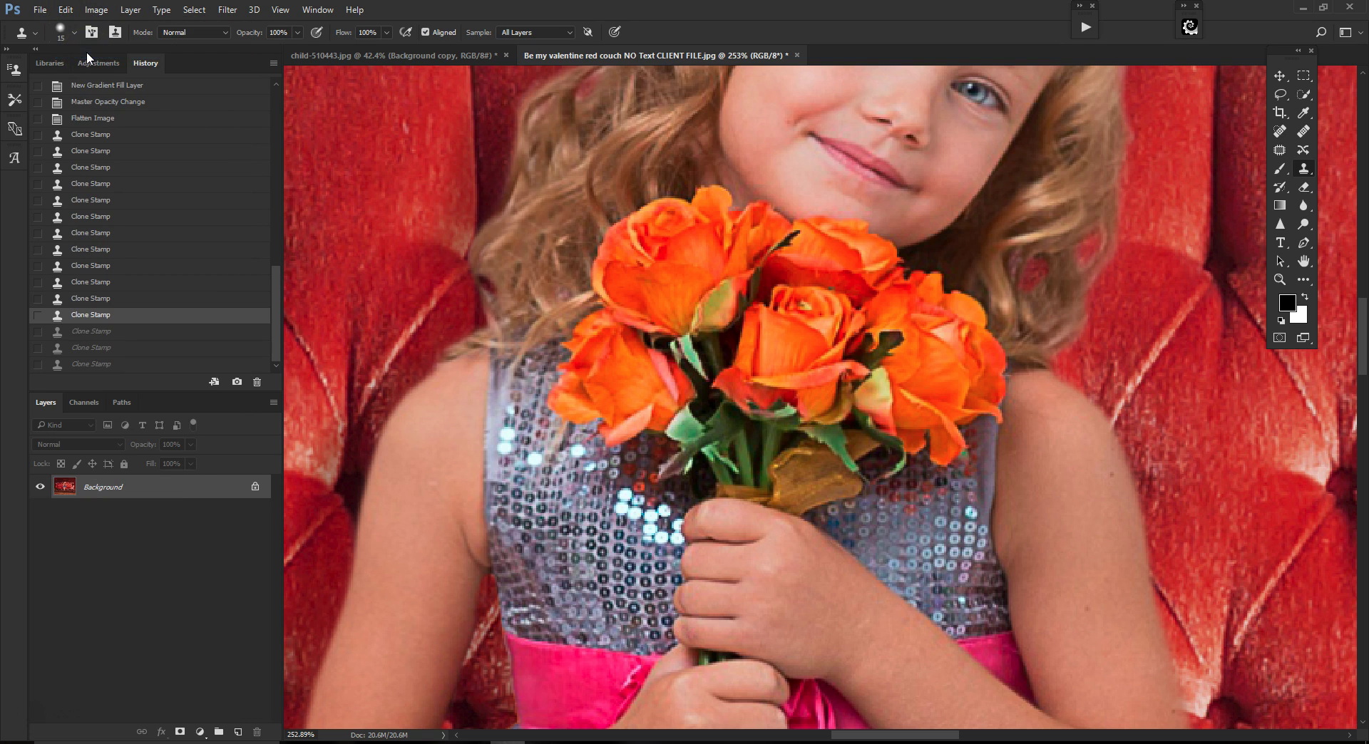
Clone hair over the red gap in the curls beside the roses with the 15 px brush.
scroll(848, 171, "up", 2)
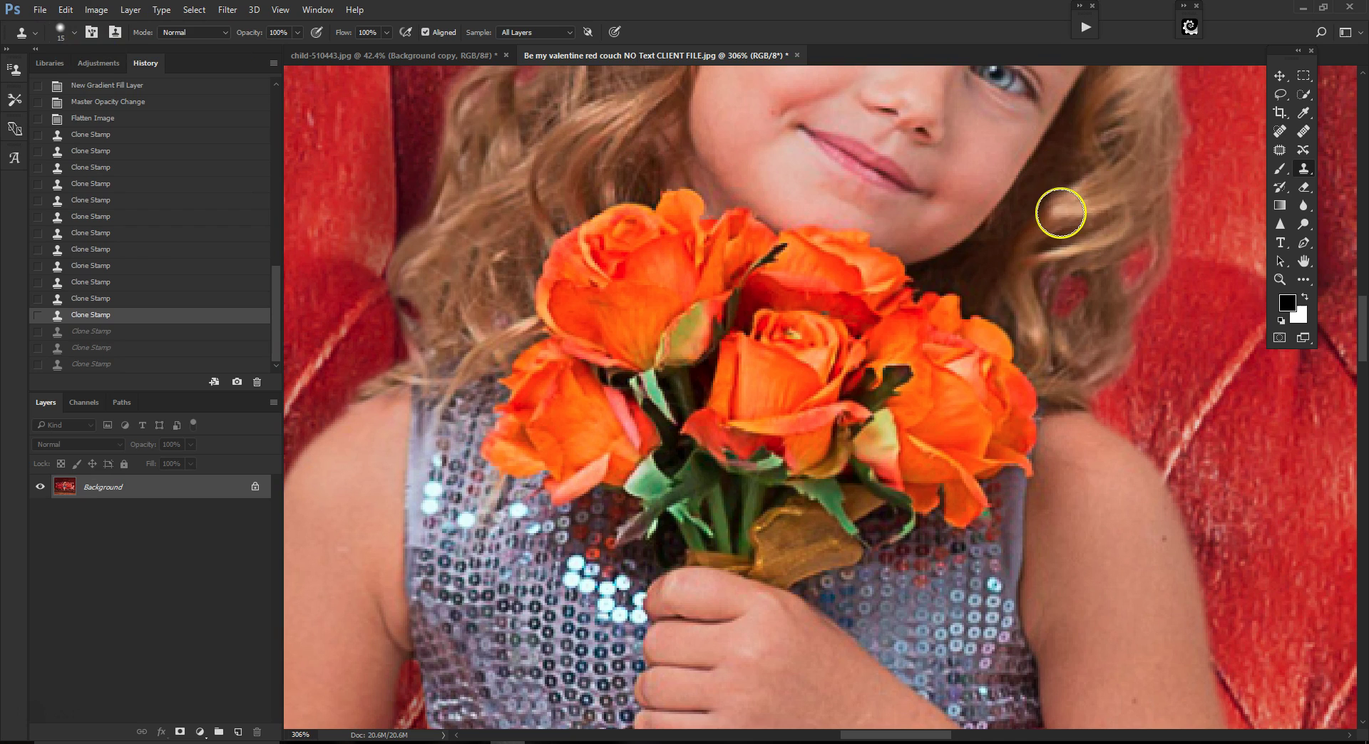
mouse_move(1059, 258)
left_mouse_down()
mouse_move(1062, 315)
mouse_move(1075, 286)
mouse_move(1081, 308)
mouse_move(1126, 236)
left_mouse_up()
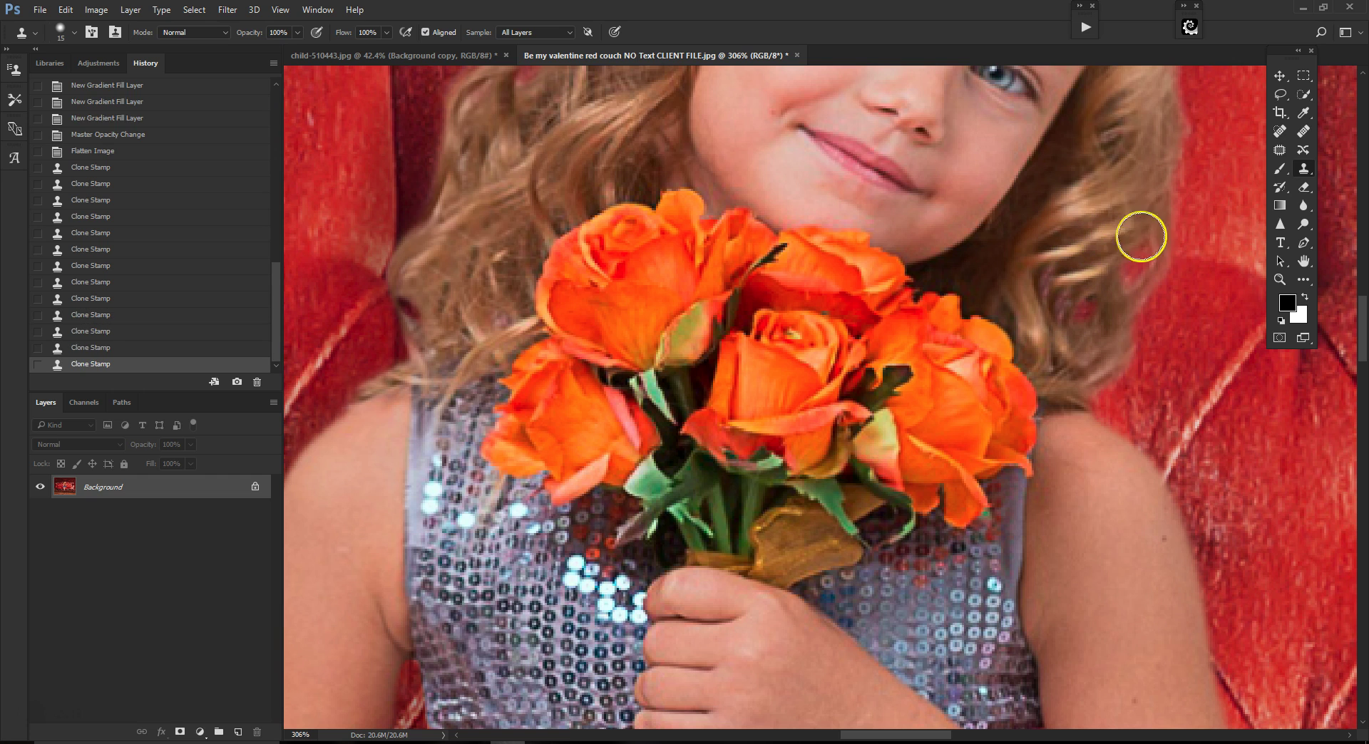
scroll(1240, 222, "down", 1)
scroll(1226, 231, "down", 1)
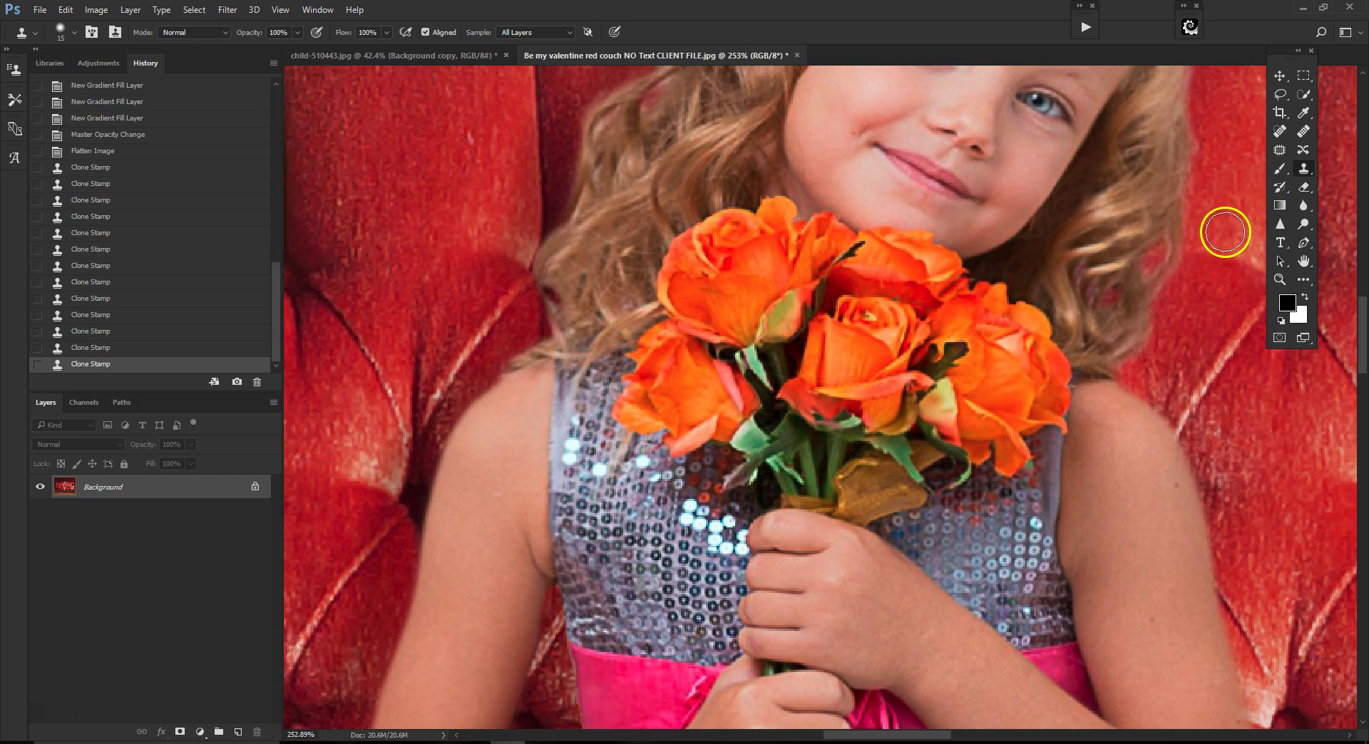
scroll(1222, 230, "down", 1)
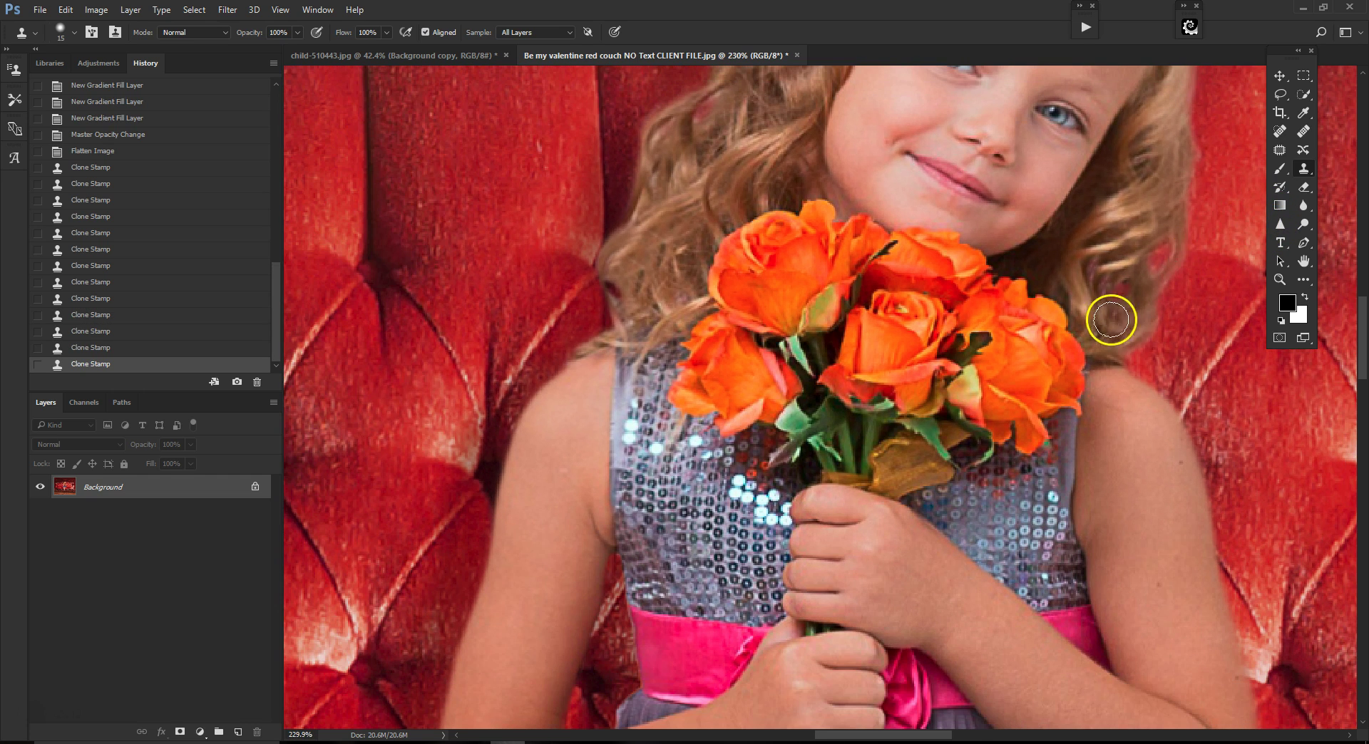
Examine the repaired hair, the dress and legs, and the whole couch composite at several magnifications.
scroll(1210, 321, "up", 2)
scroll(1210, 322, "down", 14)
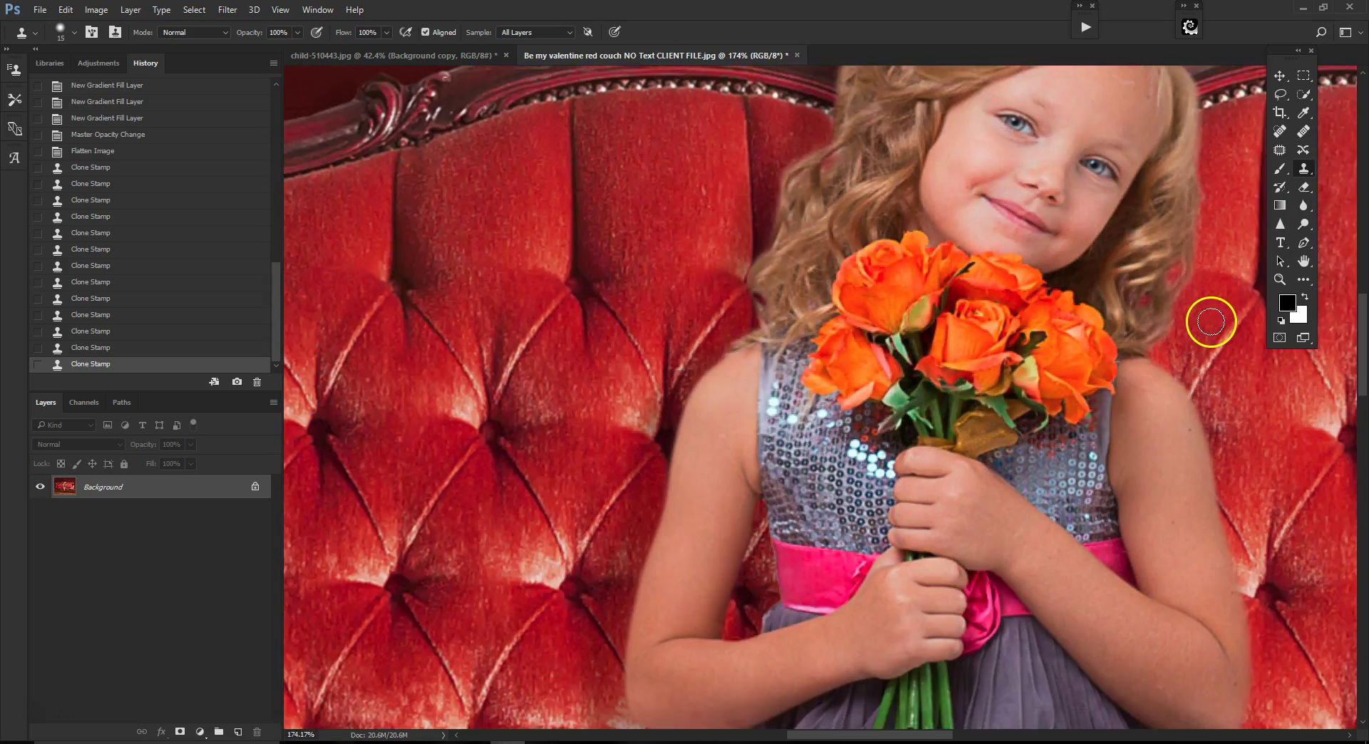
scroll(1210, 321, "down", 7)
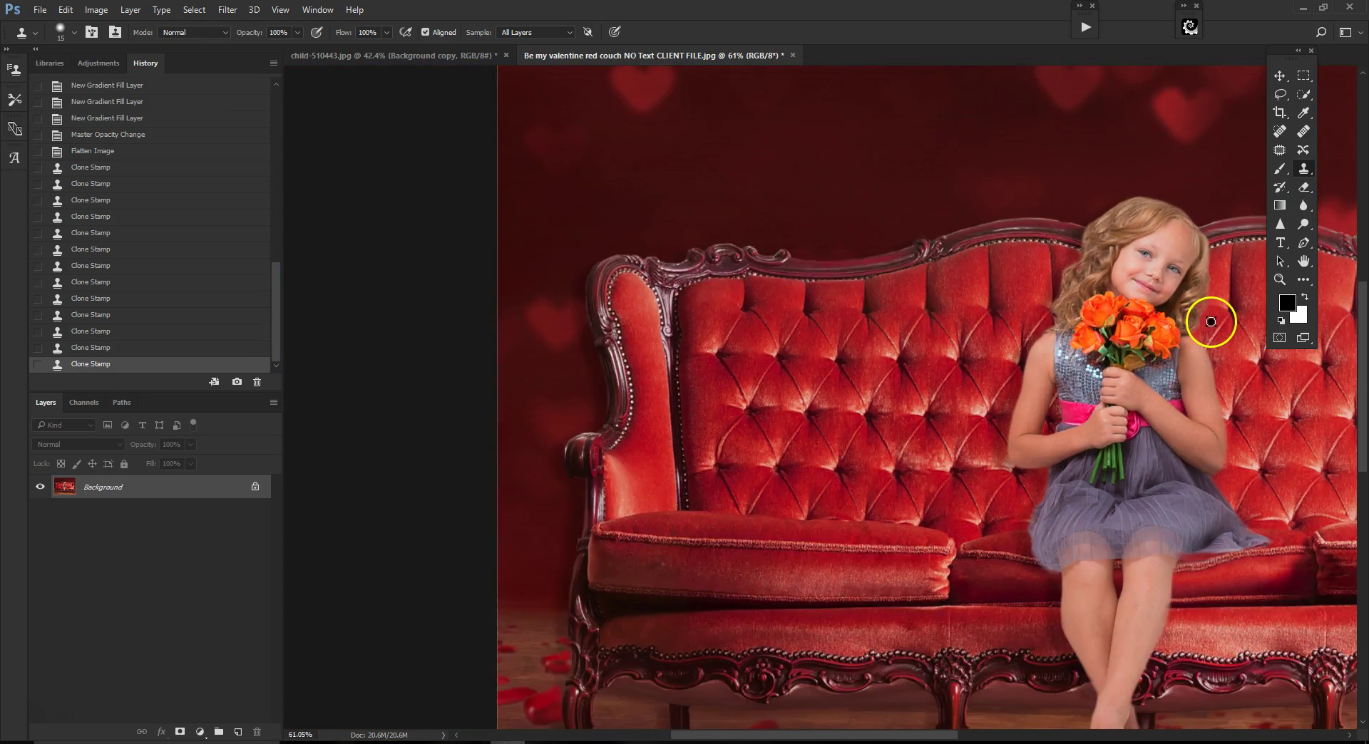
scroll(758, 324, "up", 1)
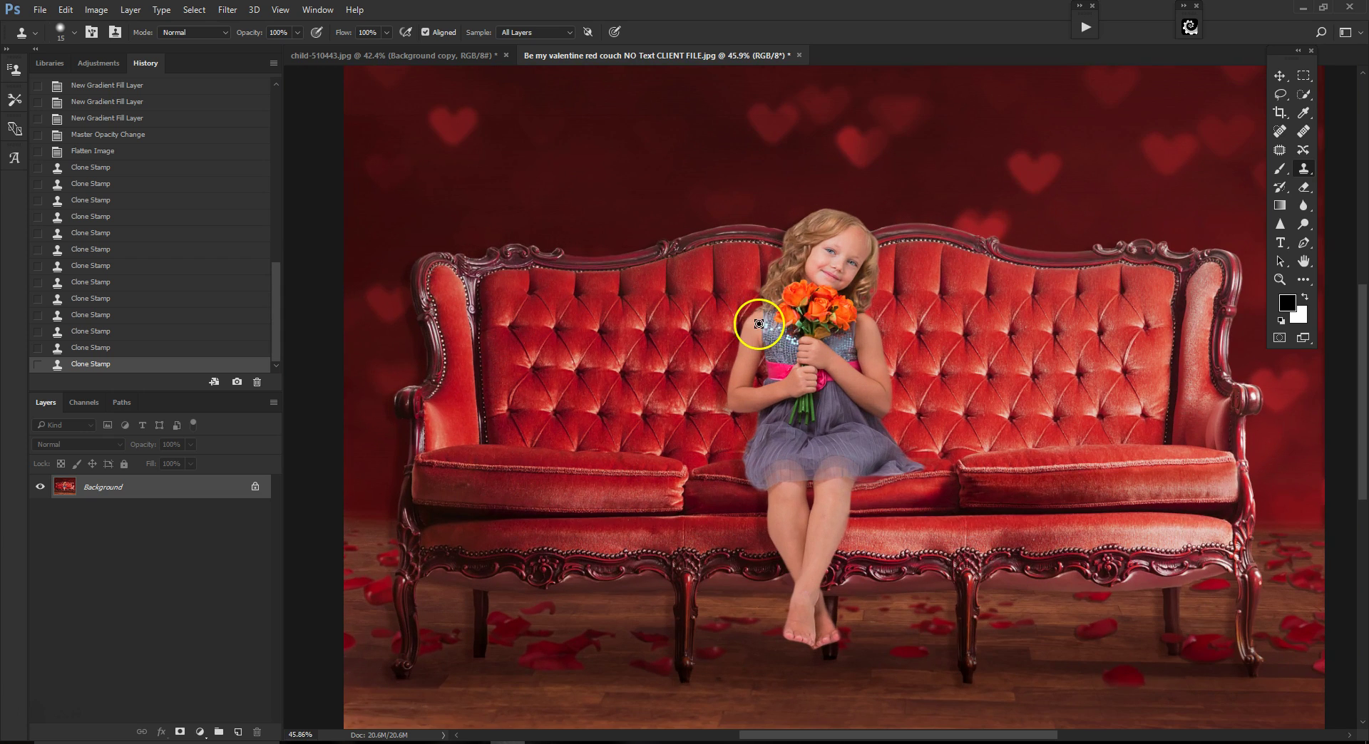
scroll(892, 388, "up", 2)
scroll(892, 388, "down", 6)
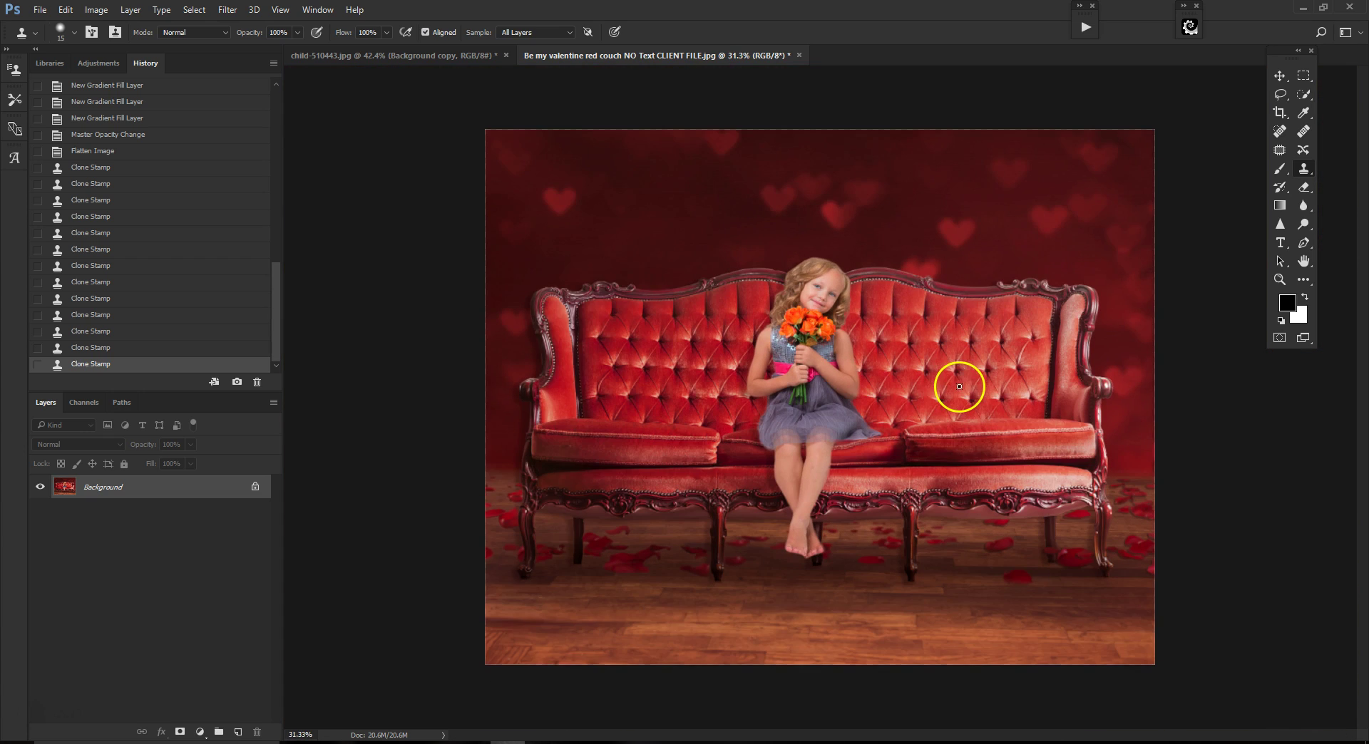
scroll(958, 385, "up", 2)
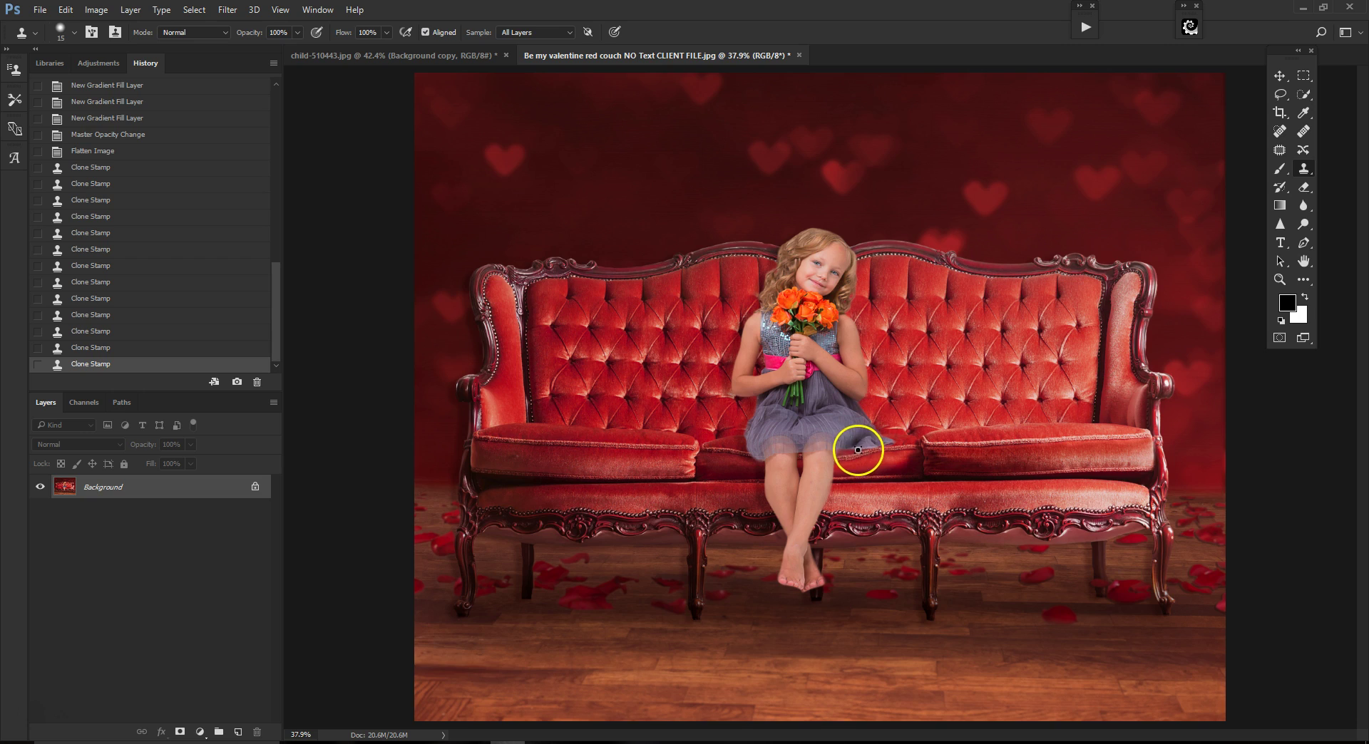
scroll(788, 472, "up", 10)
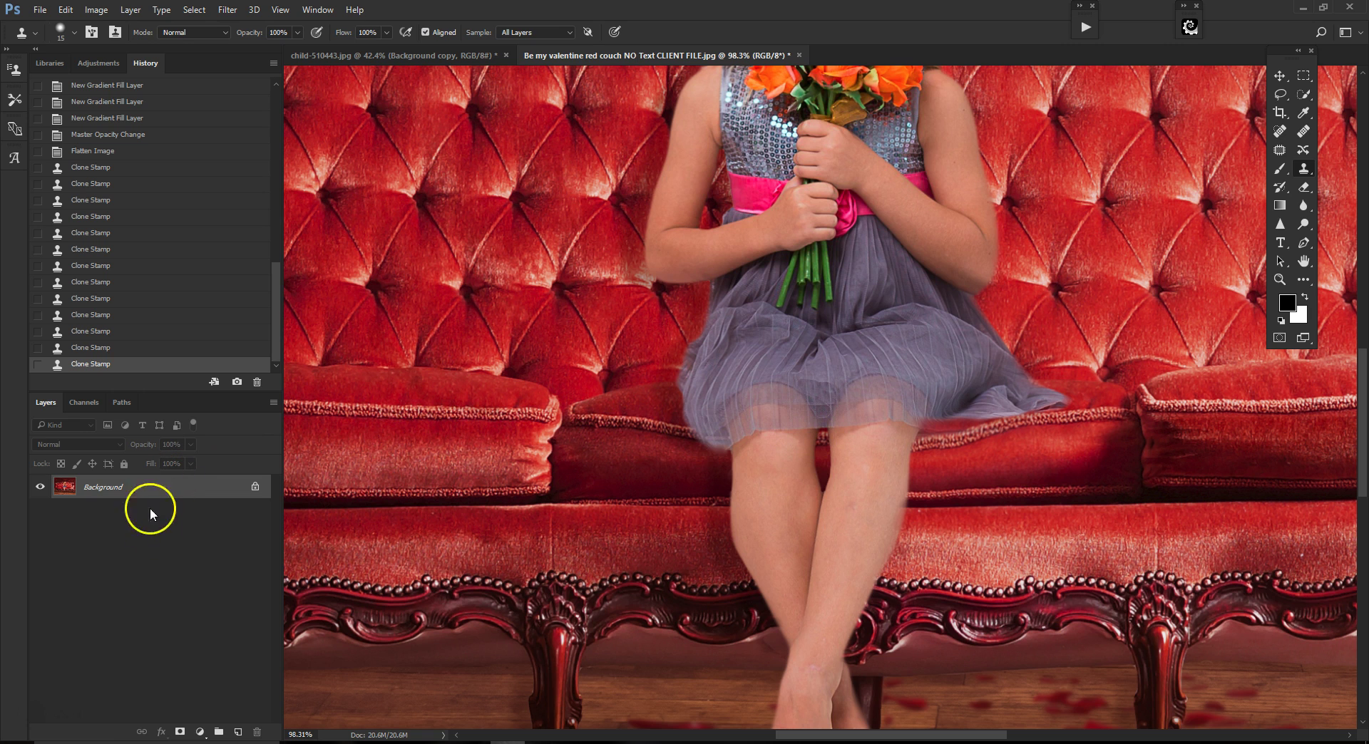
scroll(917, 421, "down", 2)
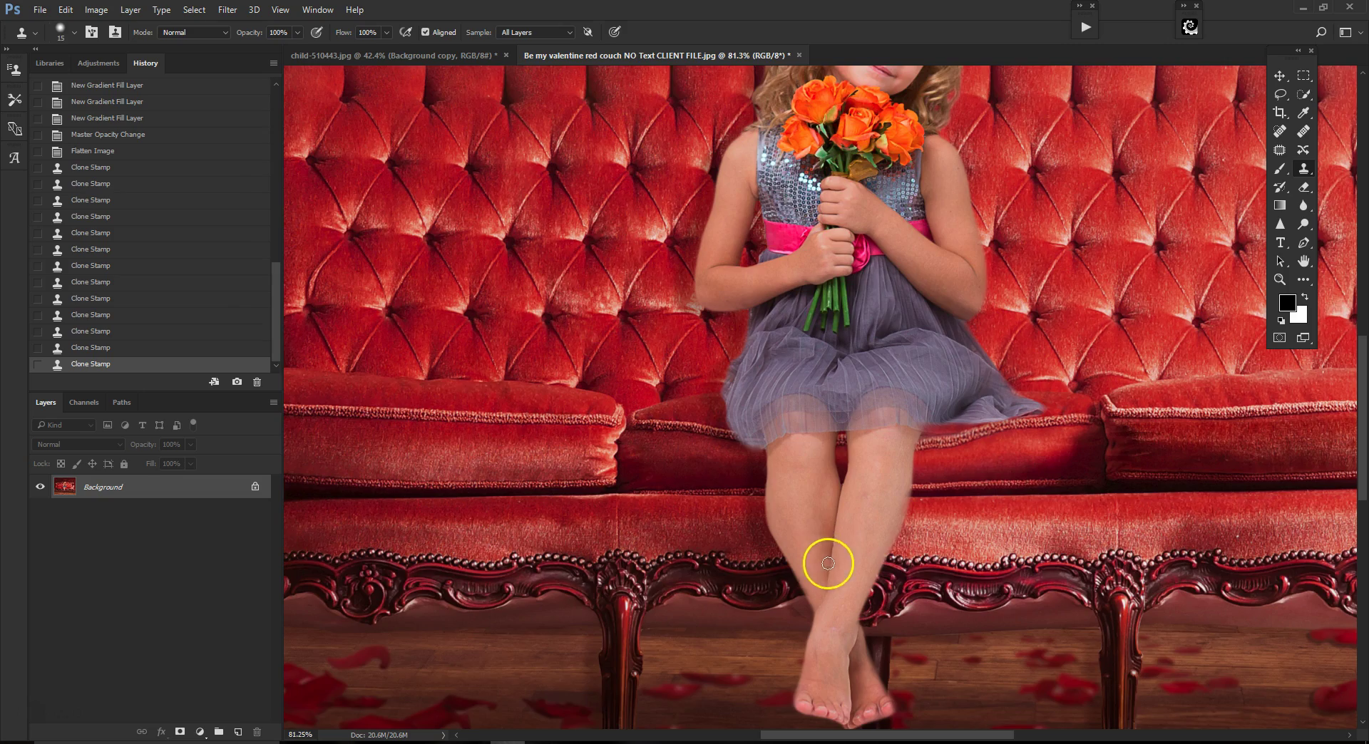
scroll(1076, 559, "down", 2)
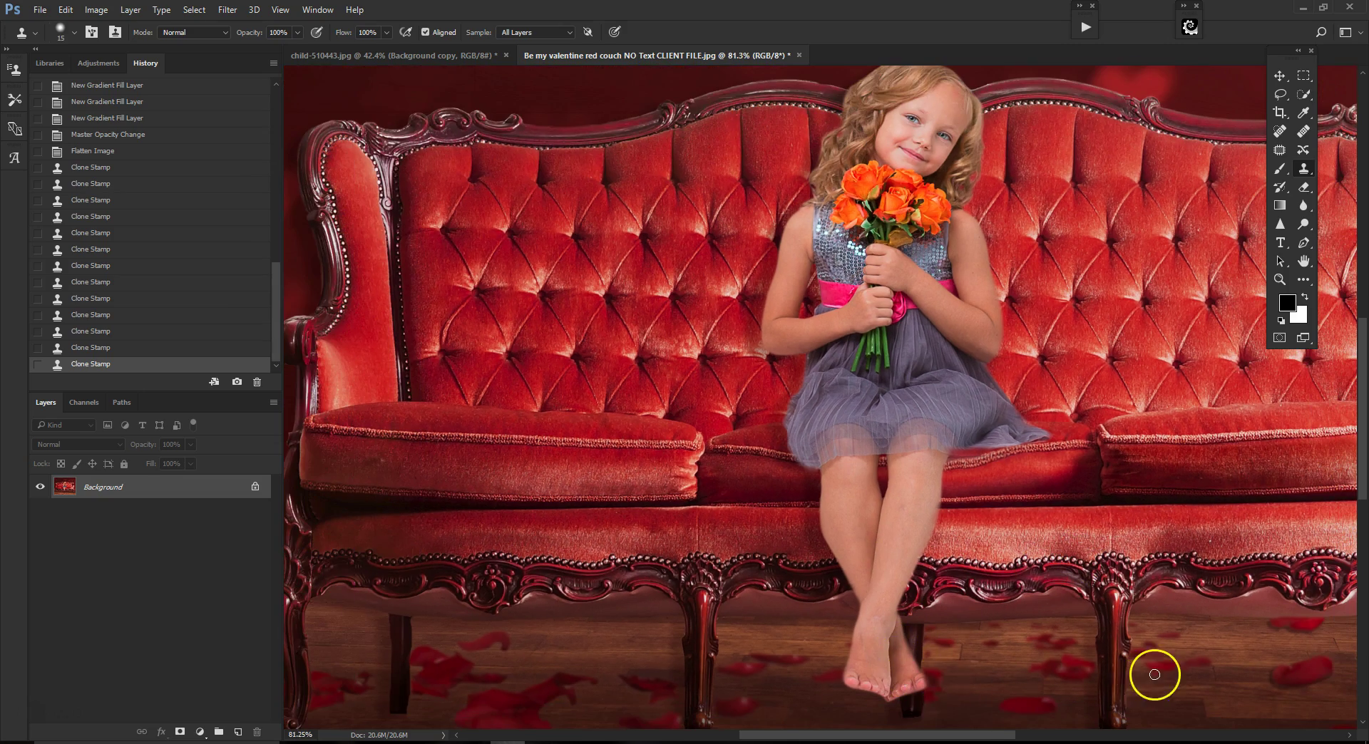
Touch up the outer edge of the girl's rear foot, beside the couch leg, with a small Clone Stamp brush.
scroll(1262, 570, "up", 2)
scroll(896, 480, "up", 5)
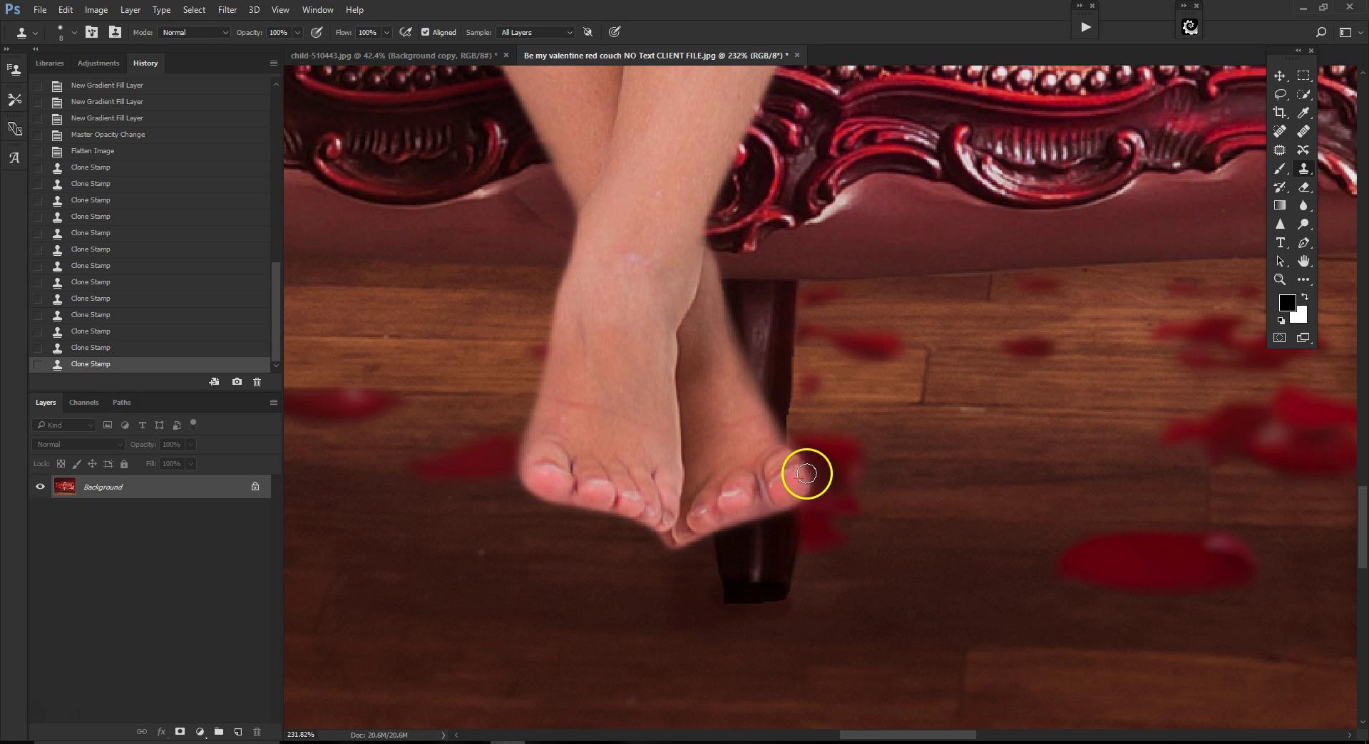
left_click_drag(792, 456, 788, 454)
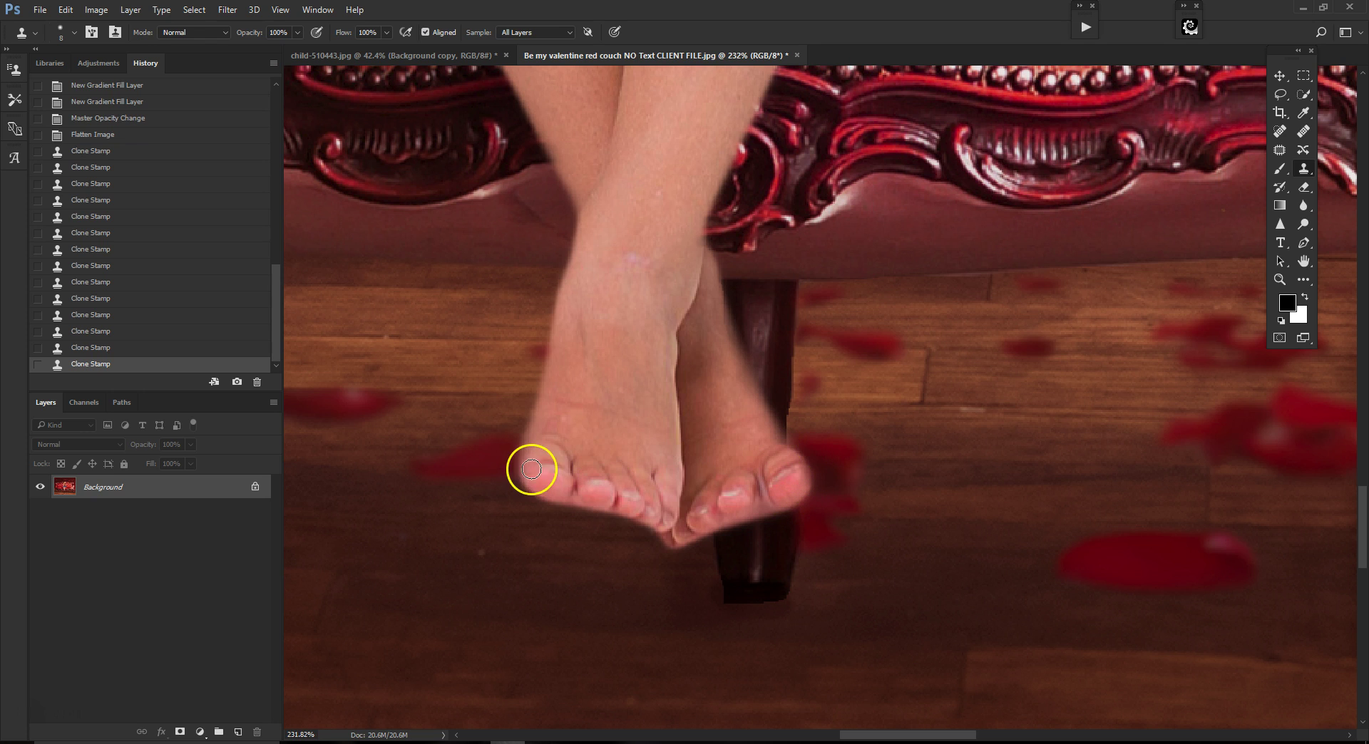
Examine the toes of both feet, the full composite, and how the girl blends with the red couch.
scroll(537, 489, "down", 1)
scroll(537, 489, "down", 5)
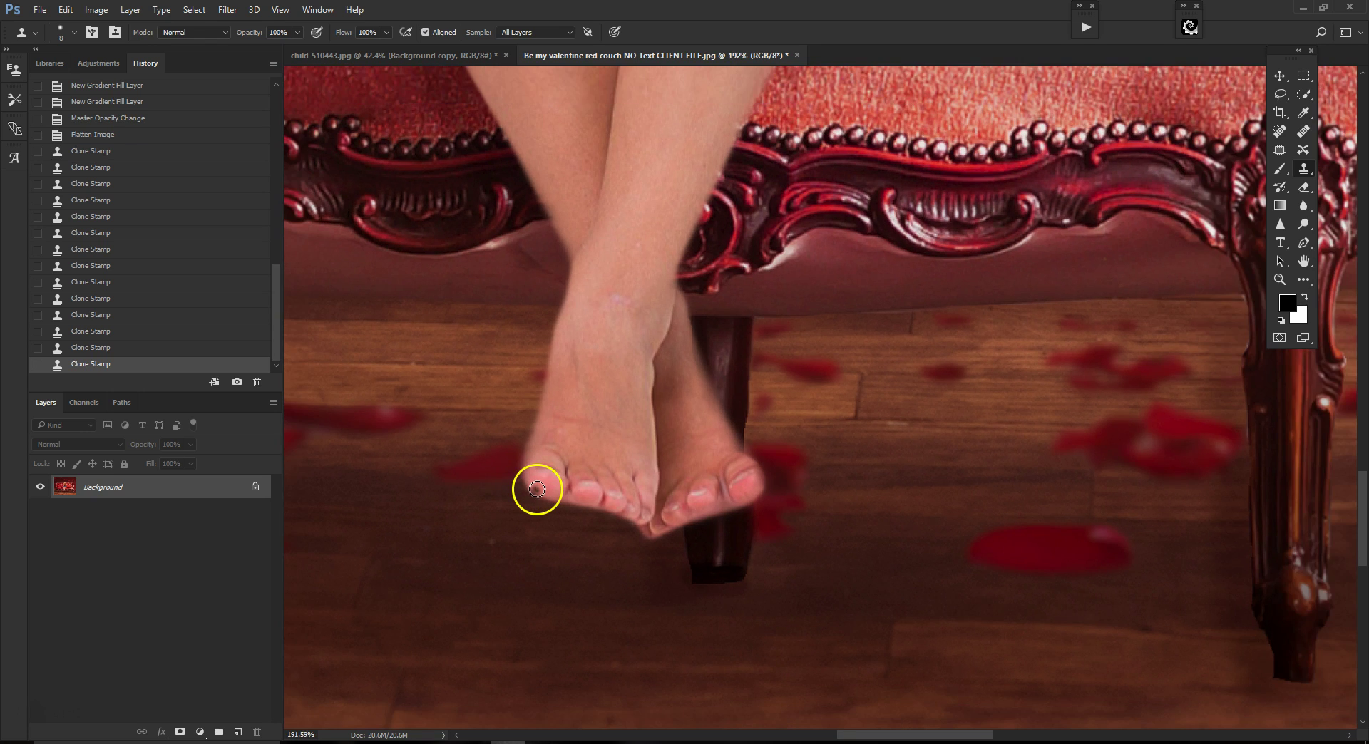
scroll(538, 490, "up", 2)
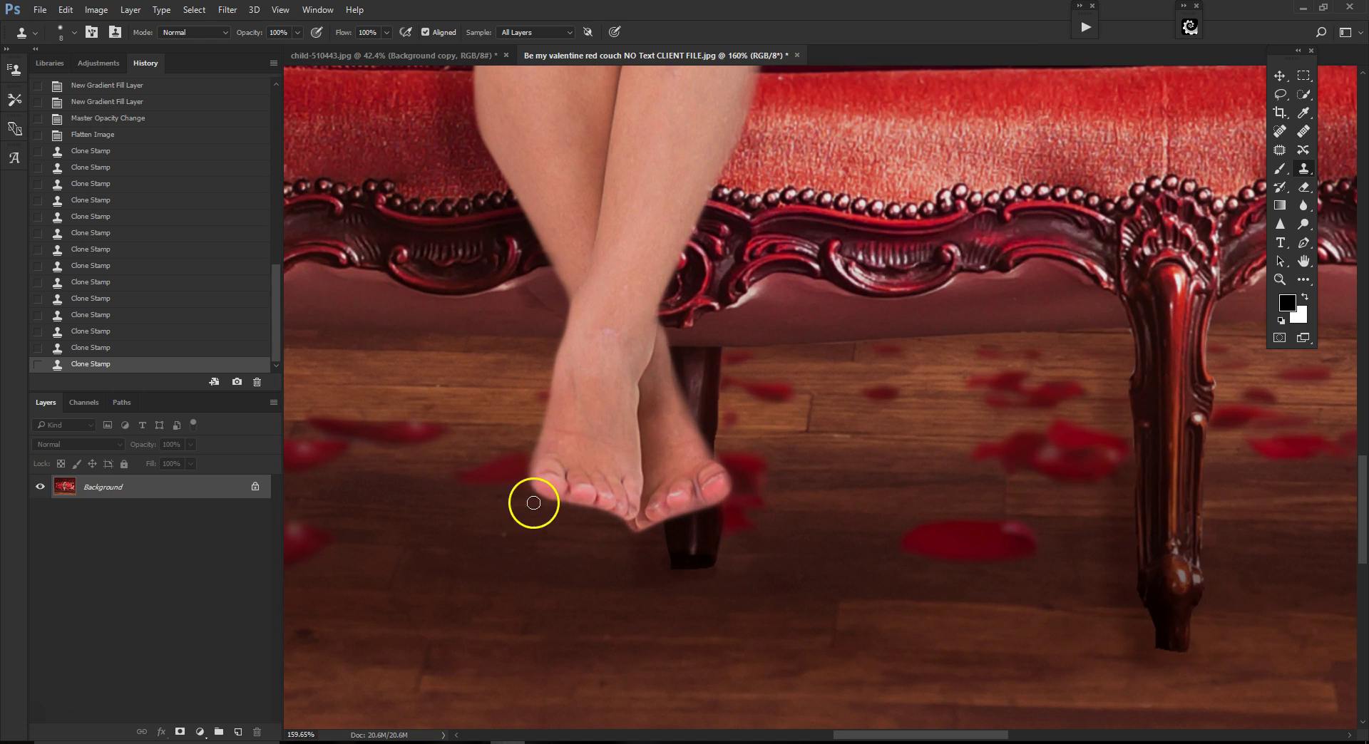
scroll(563, 499, "up", 2)
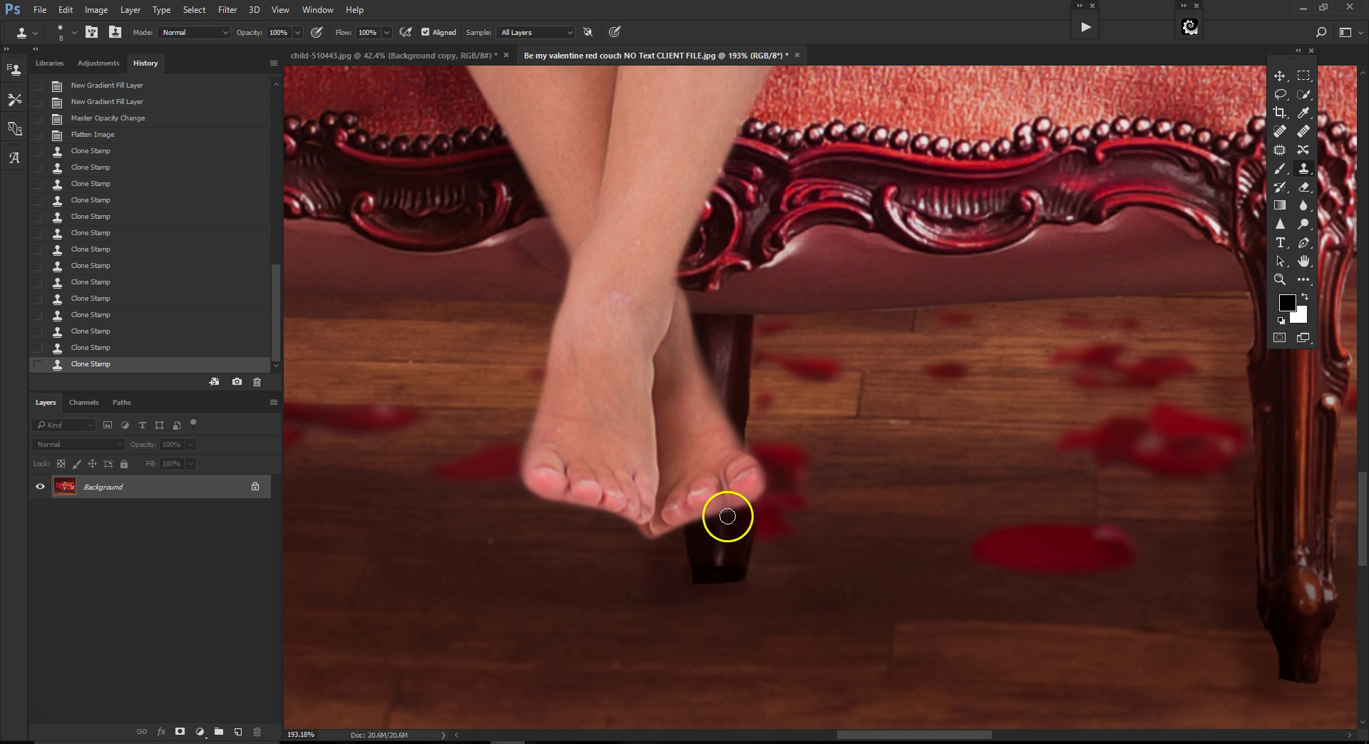
scroll(724, 530, "down", 5)
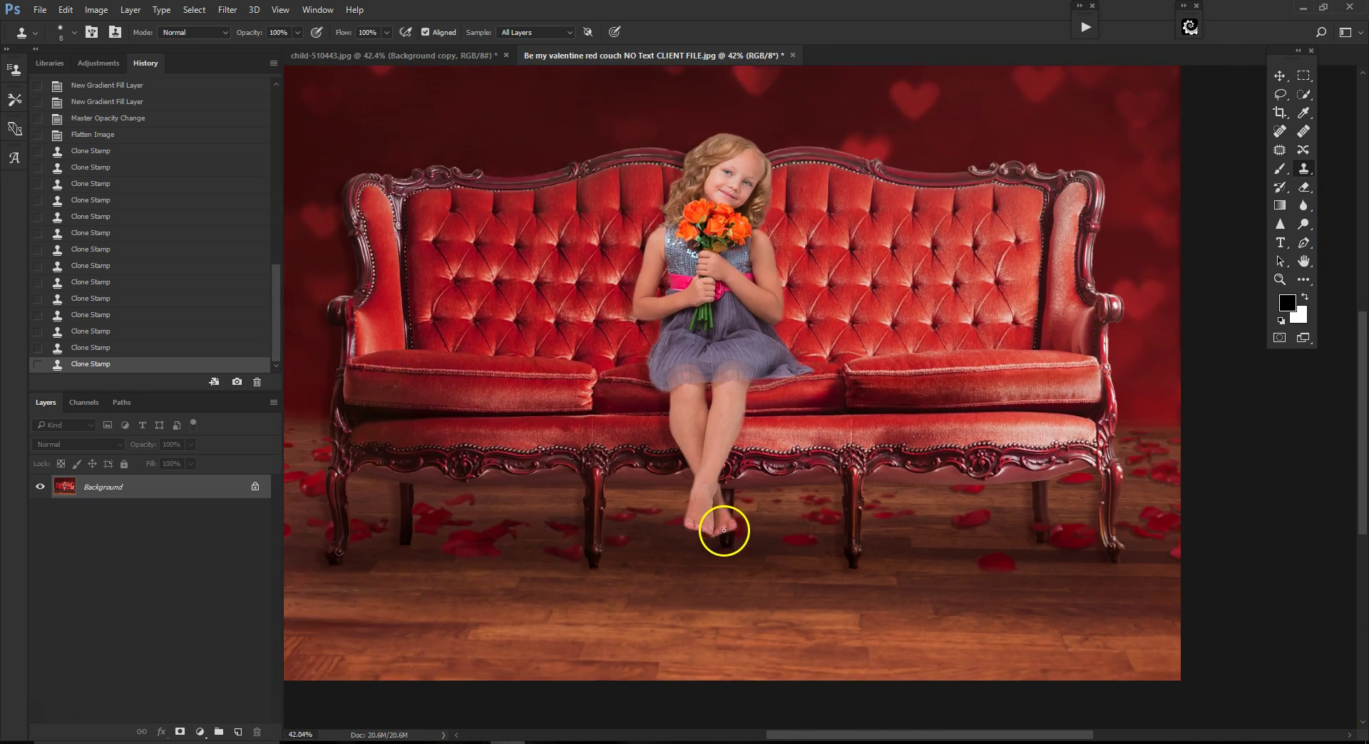
scroll(724, 531, "down", 1)
scroll(1139, 506, "up", 1)
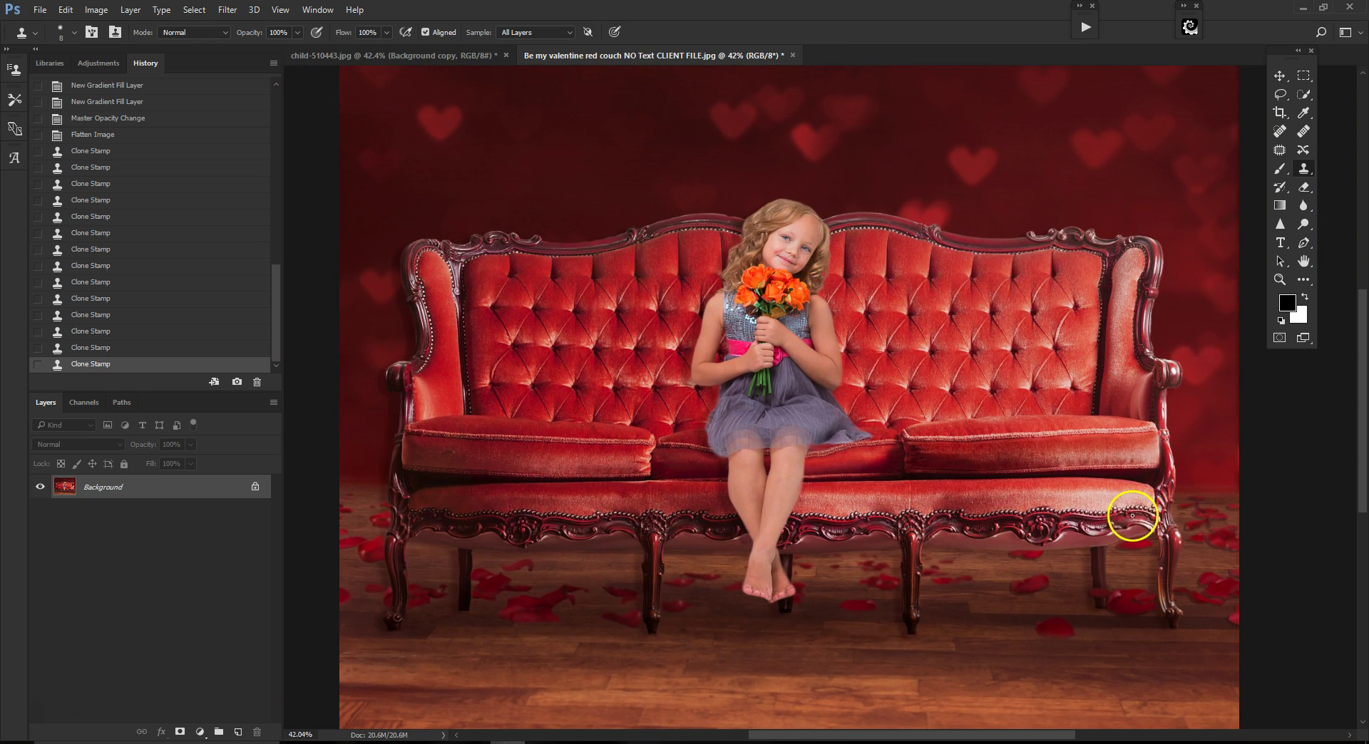
scroll(1119, 514, "down", 1)
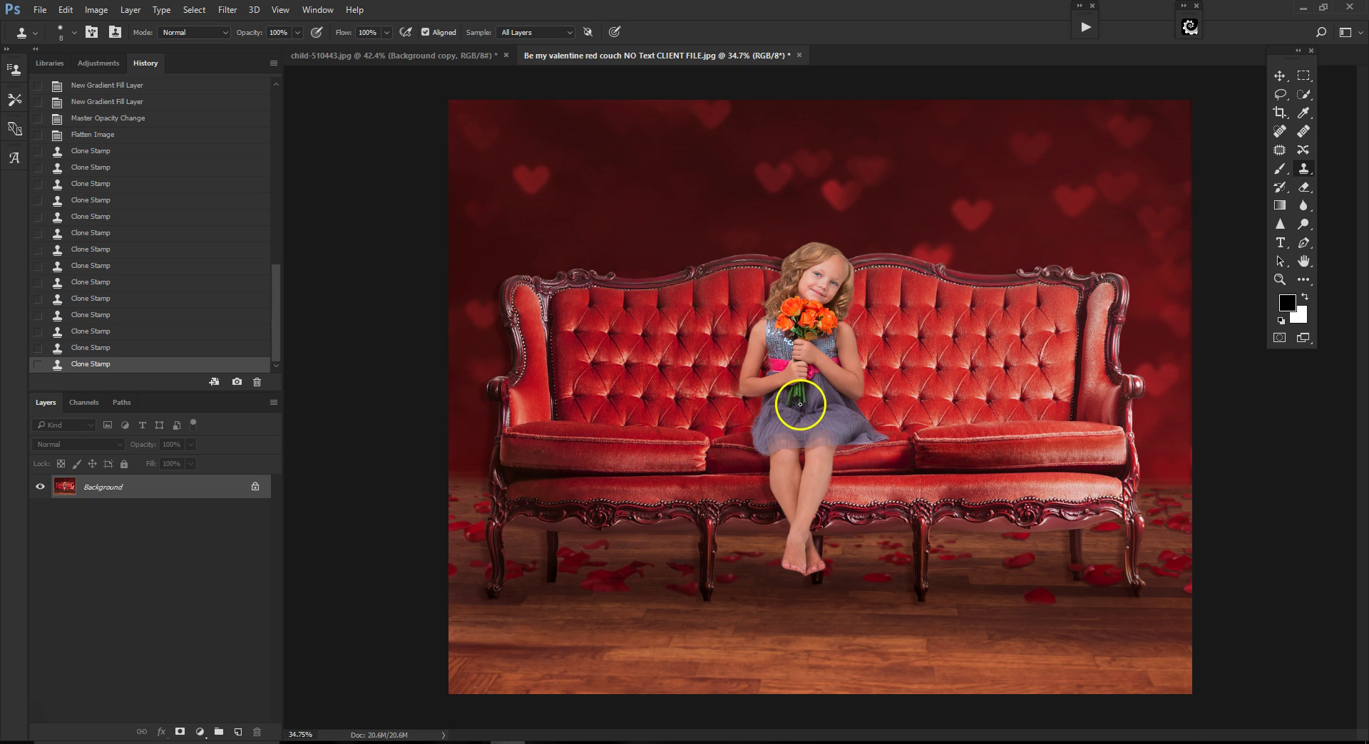
scroll(799, 418, "up", 1)
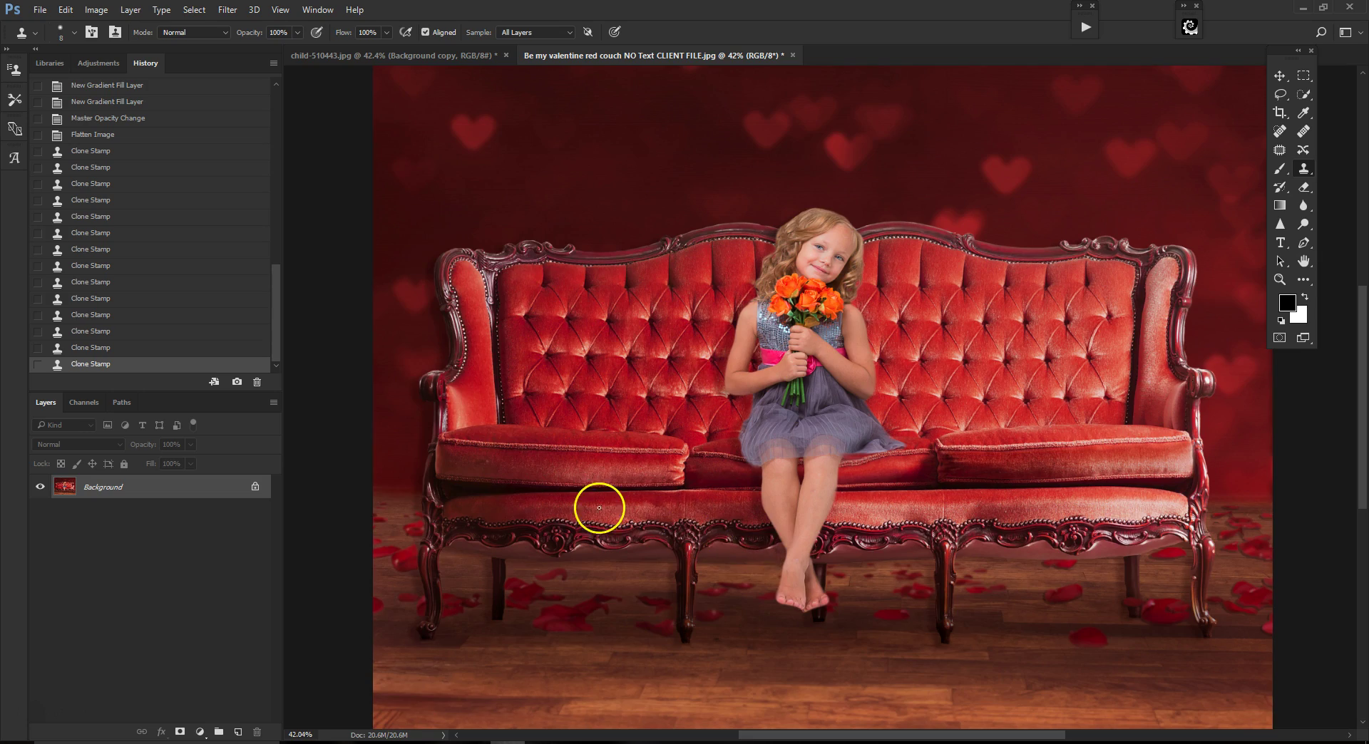
scroll(905, 351, "up", 3)
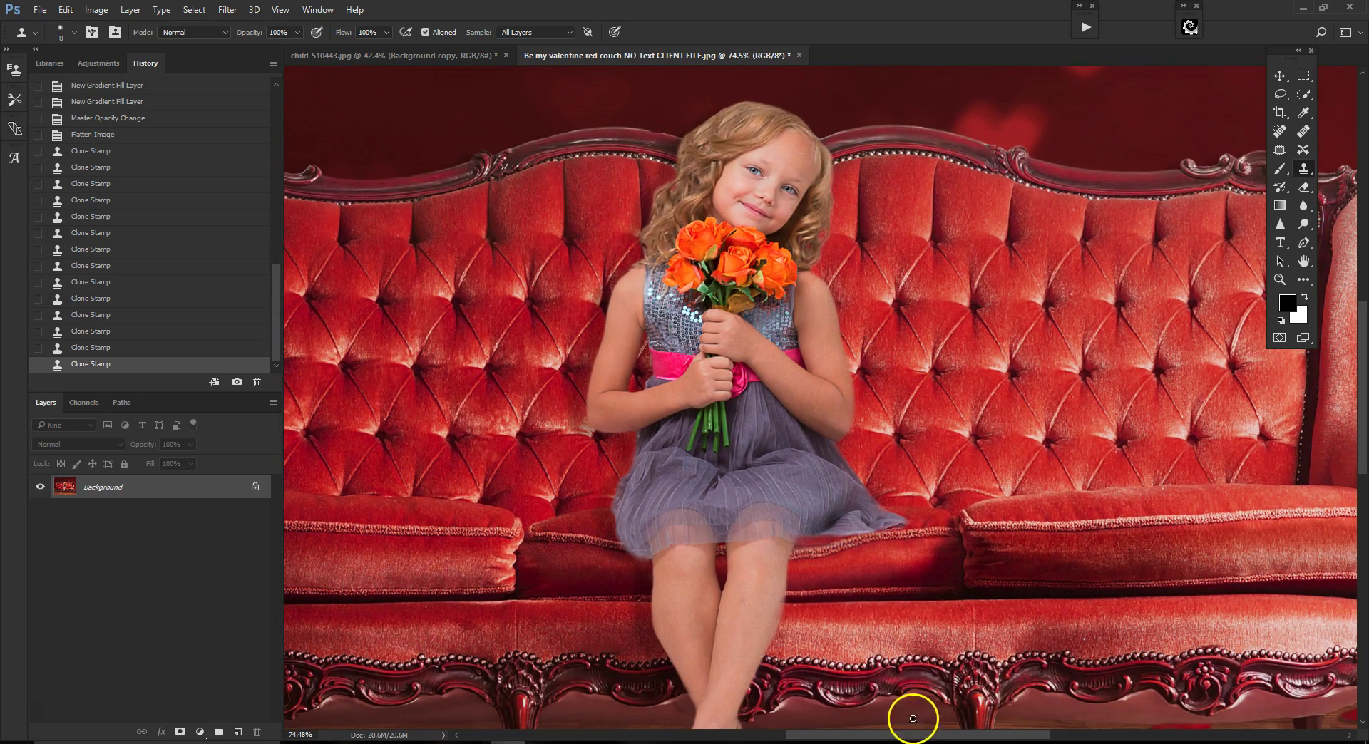
scroll(910, 723, "up", 2)
scroll(948, 509, "up", 1)
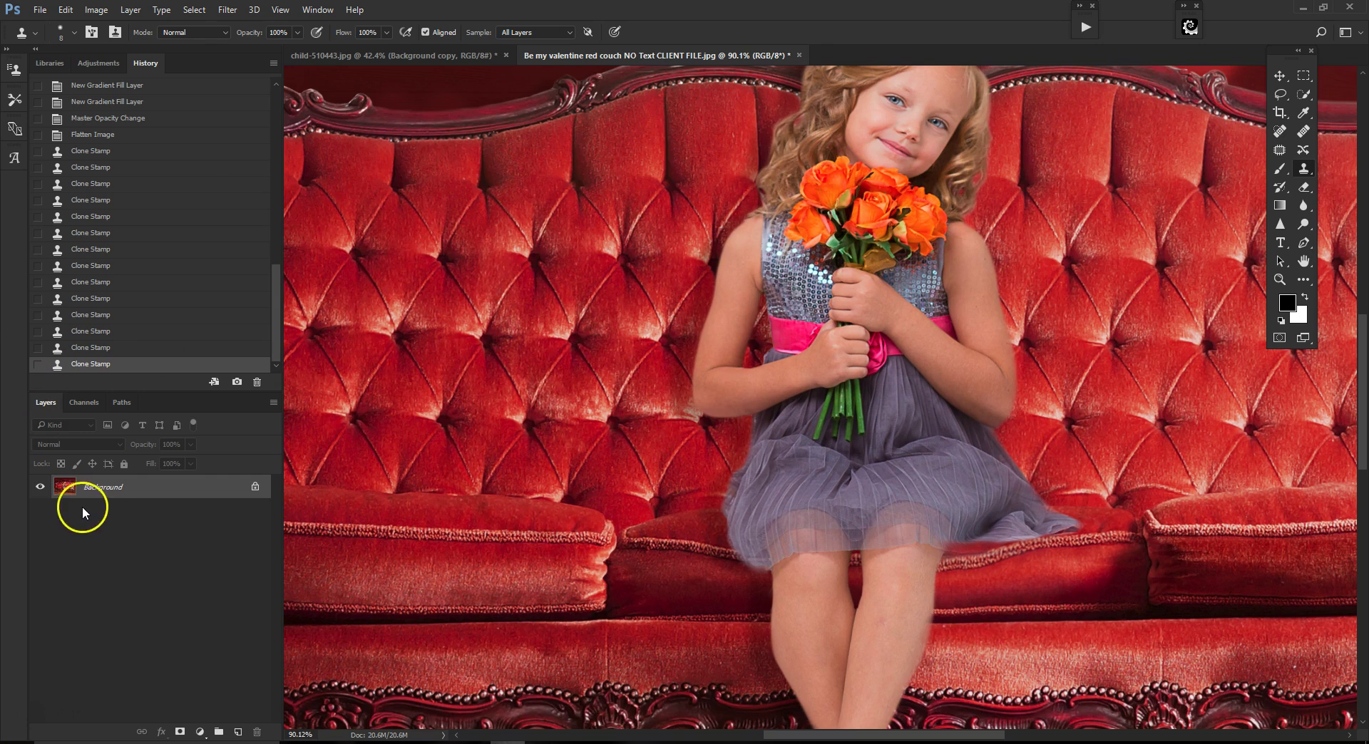
Add a Solid Color fill layer clipped to the Background, with red #ad1313 as its color.
left_click(130, 9)
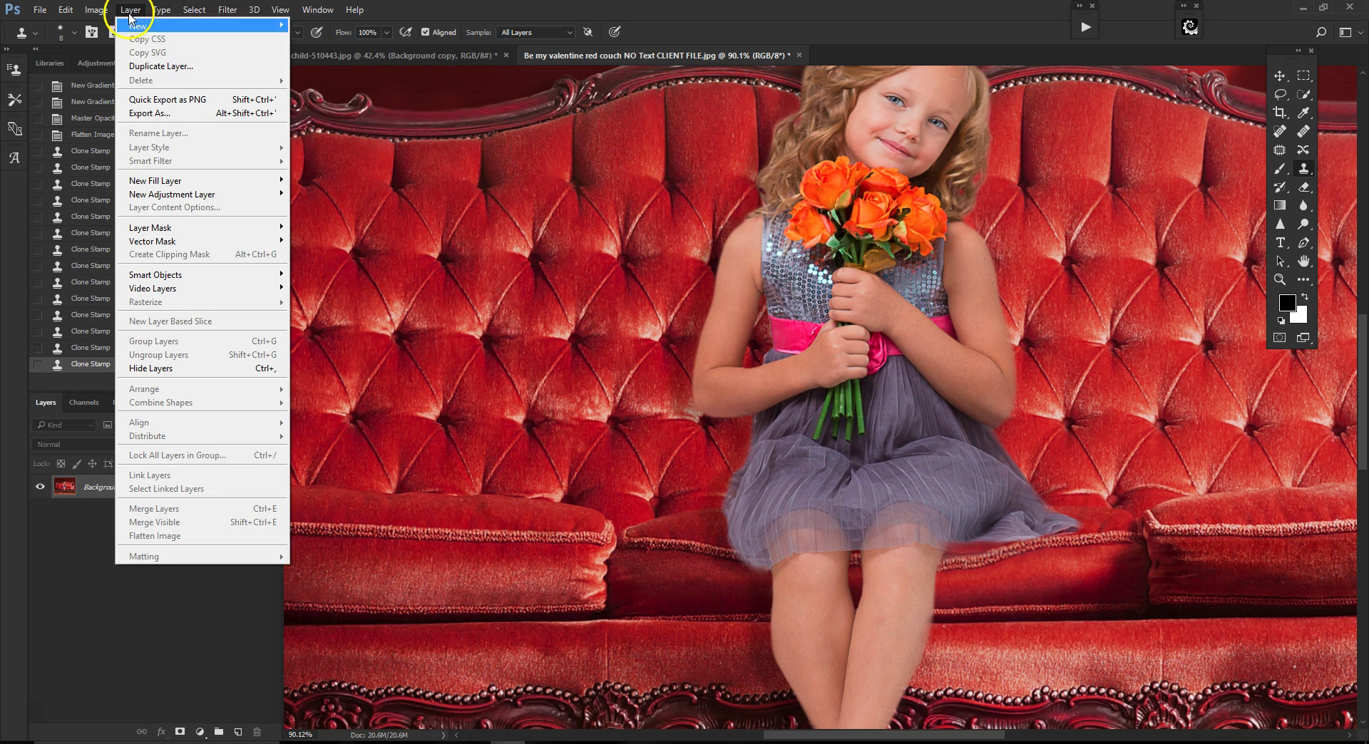
mouse_move(172, 186)
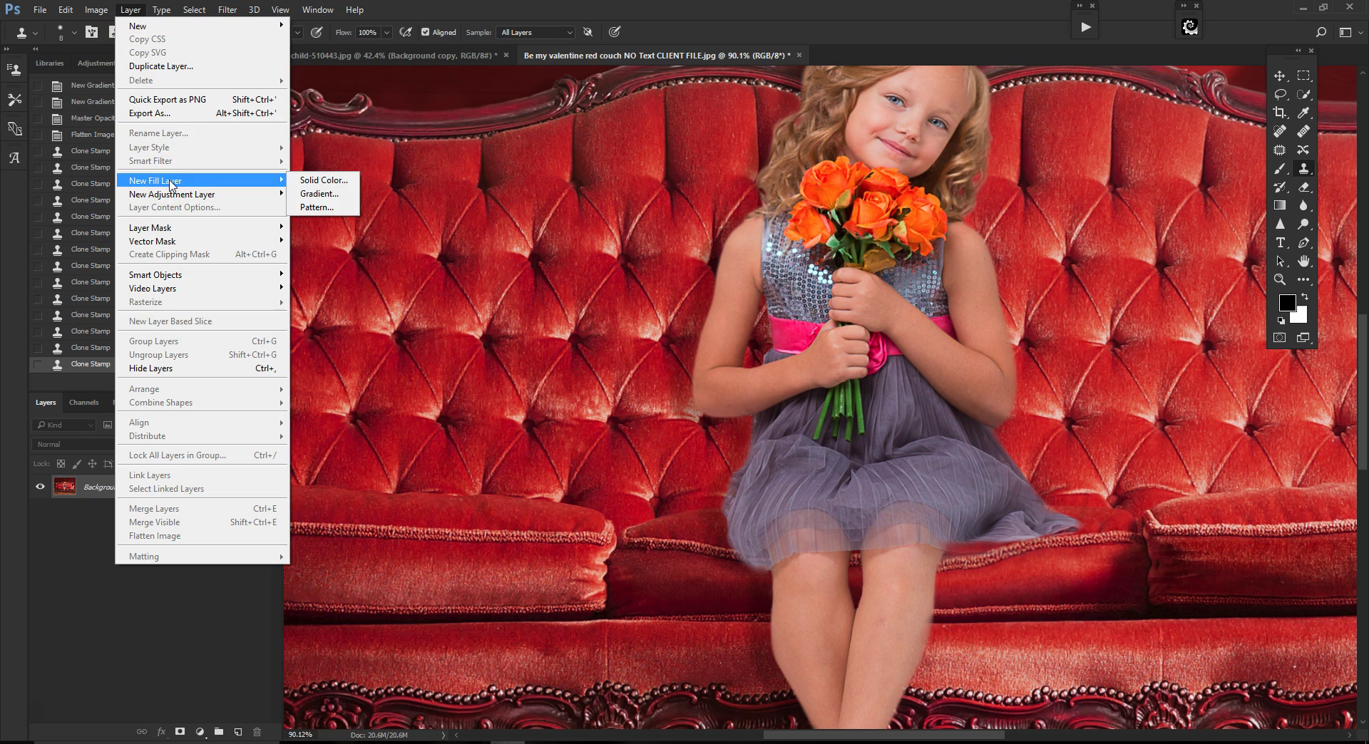
left_click(322, 179)
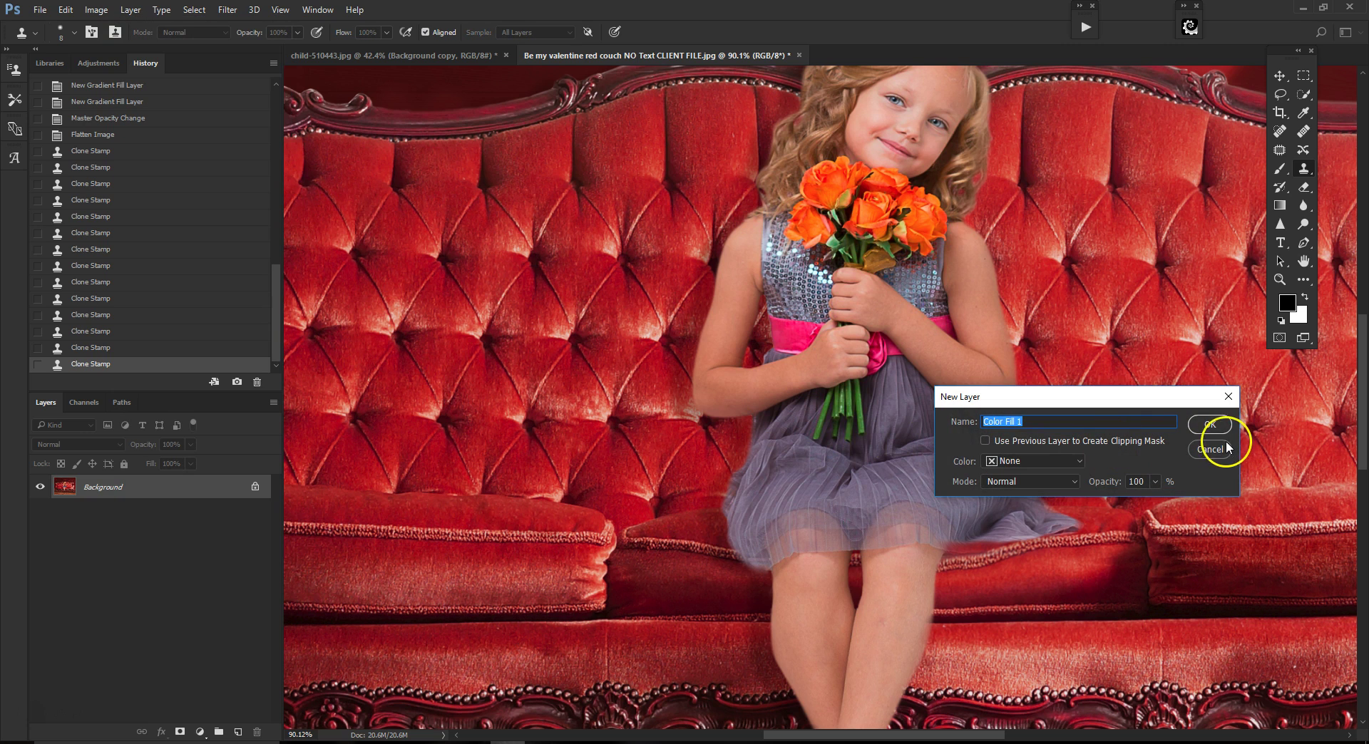
left_click(985, 440)
left_click(1211, 426)
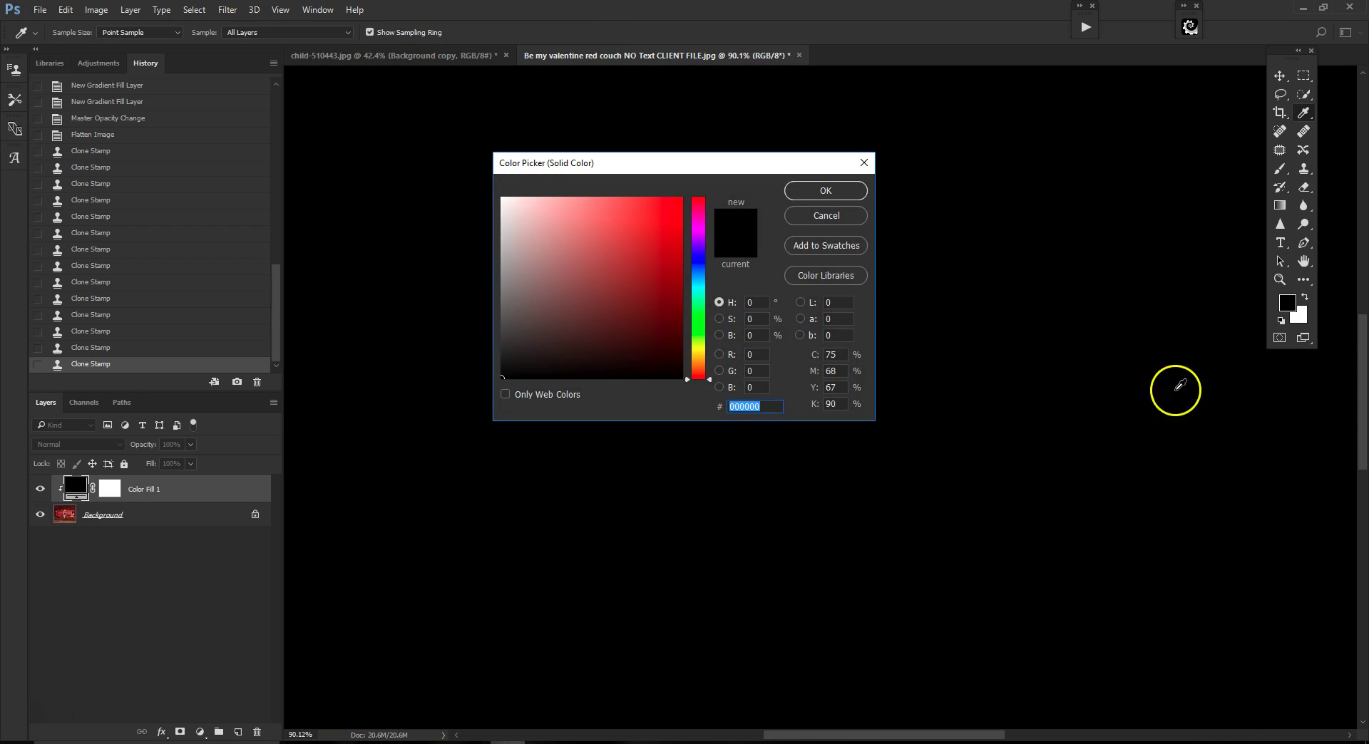
left_click(659, 222)
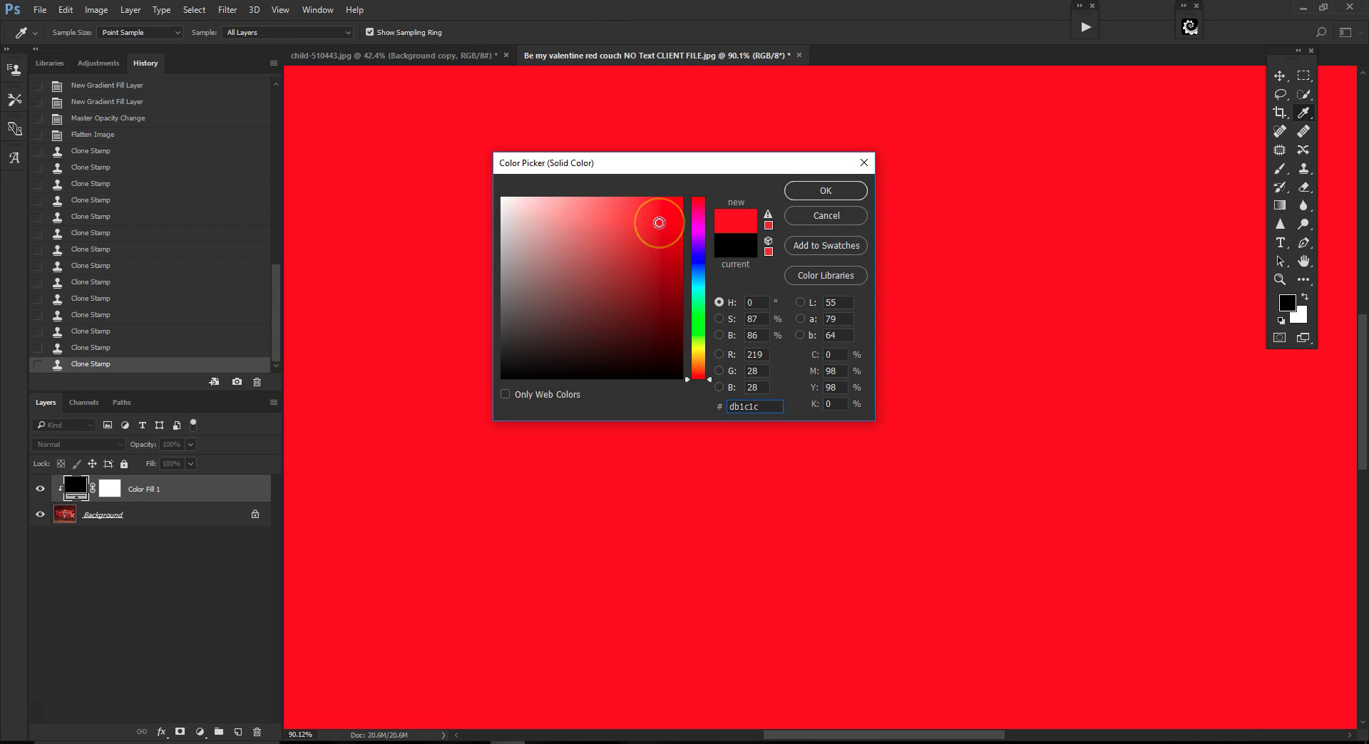
left_click(661, 244)
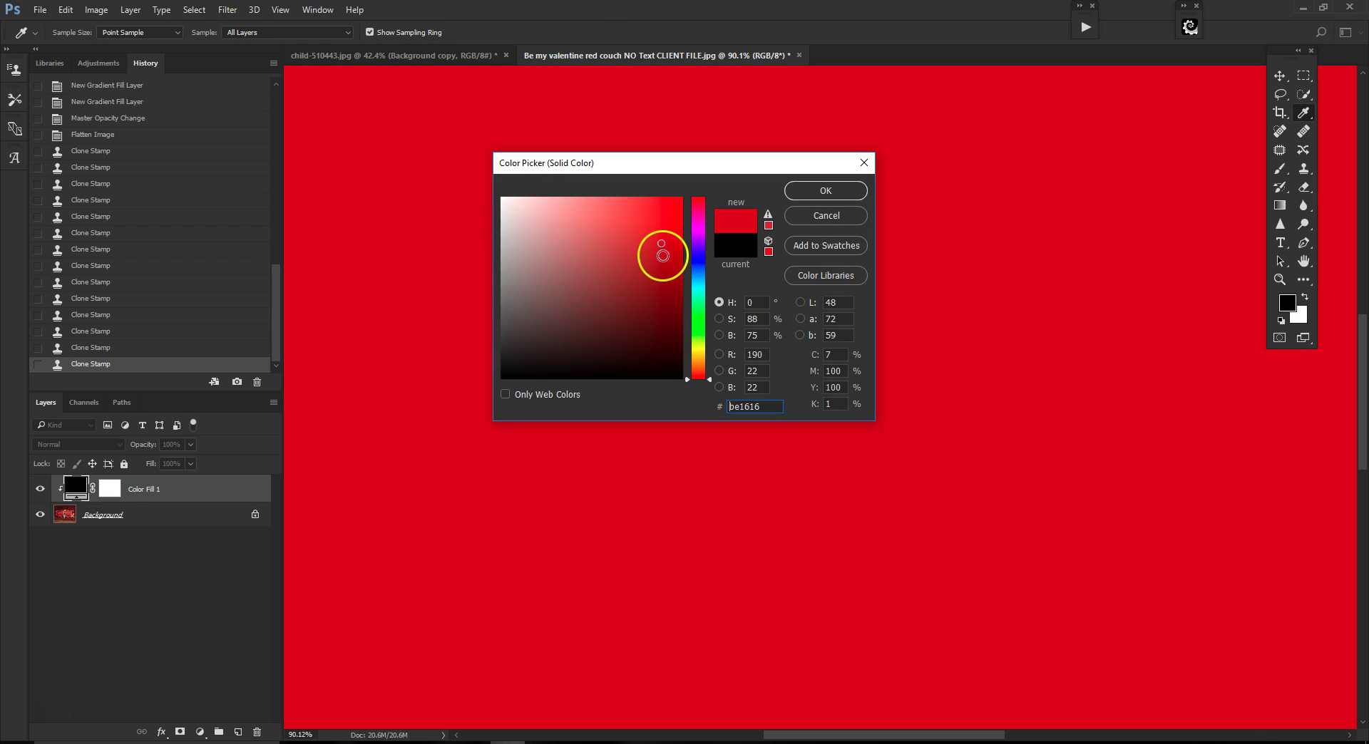
left_click(821, 191)
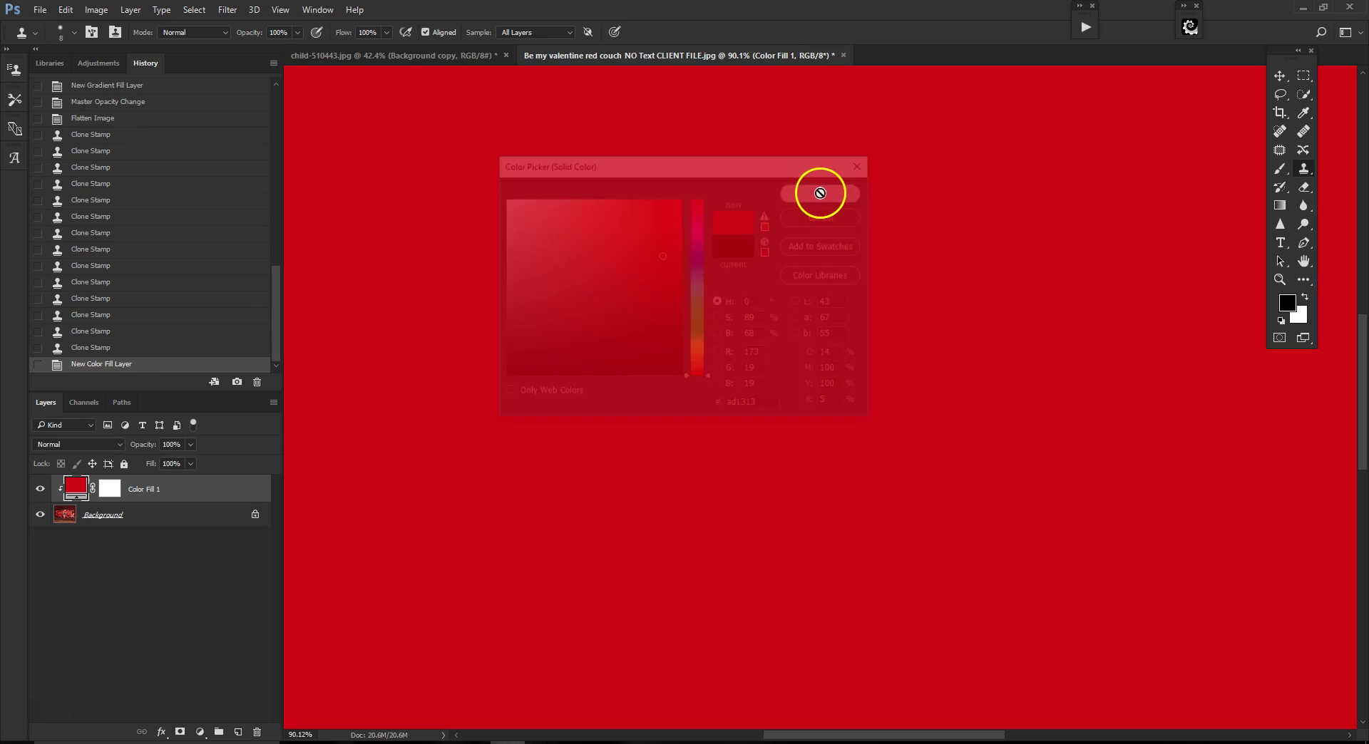
Blend the red fill layer with Multiply and invert its mask to hide the color.
left_click(119, 446)
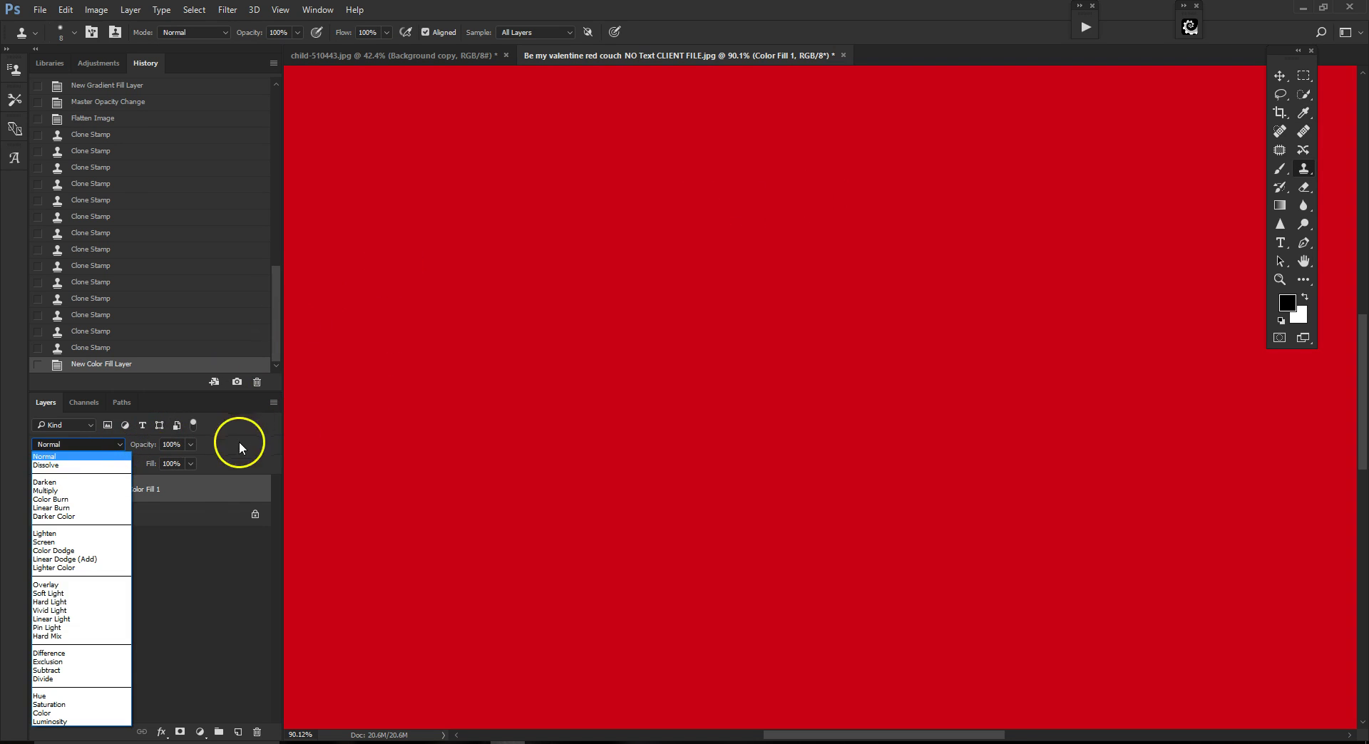
left_click(103, 490)
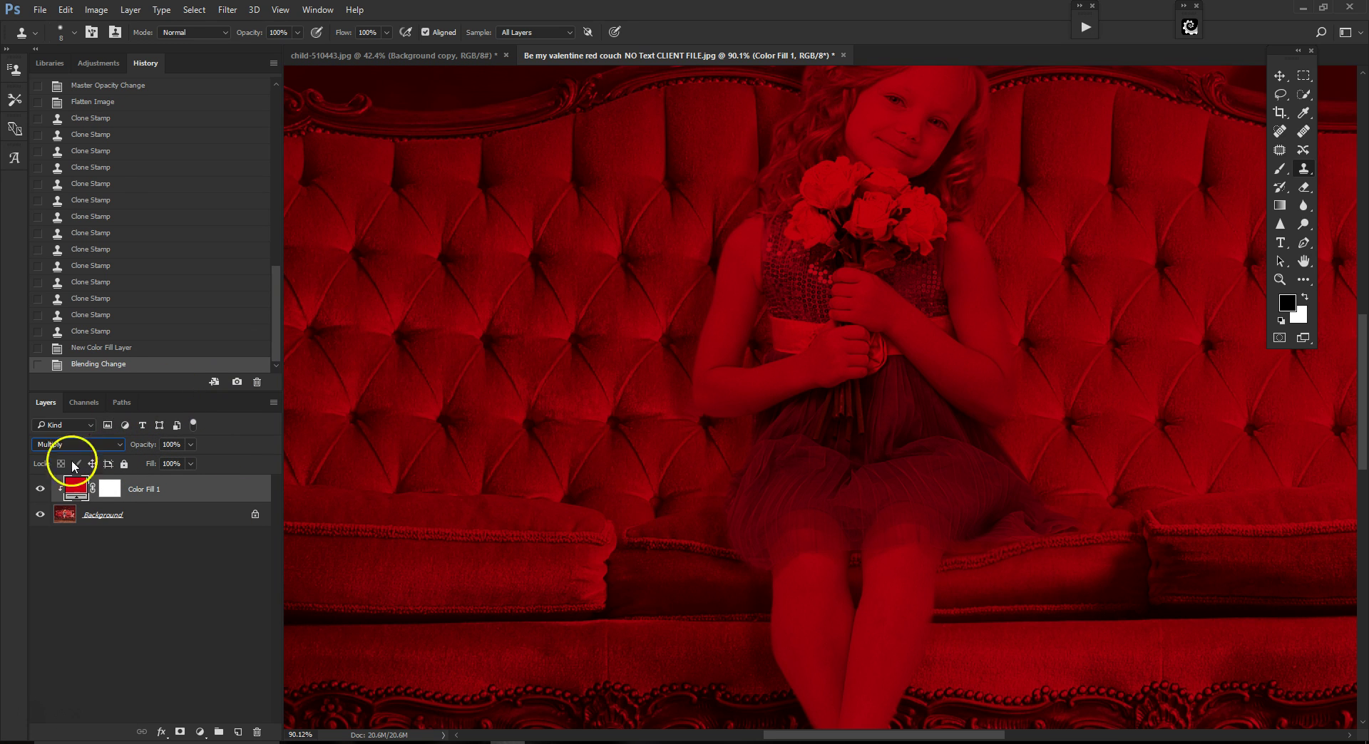
left_click(110, 489)
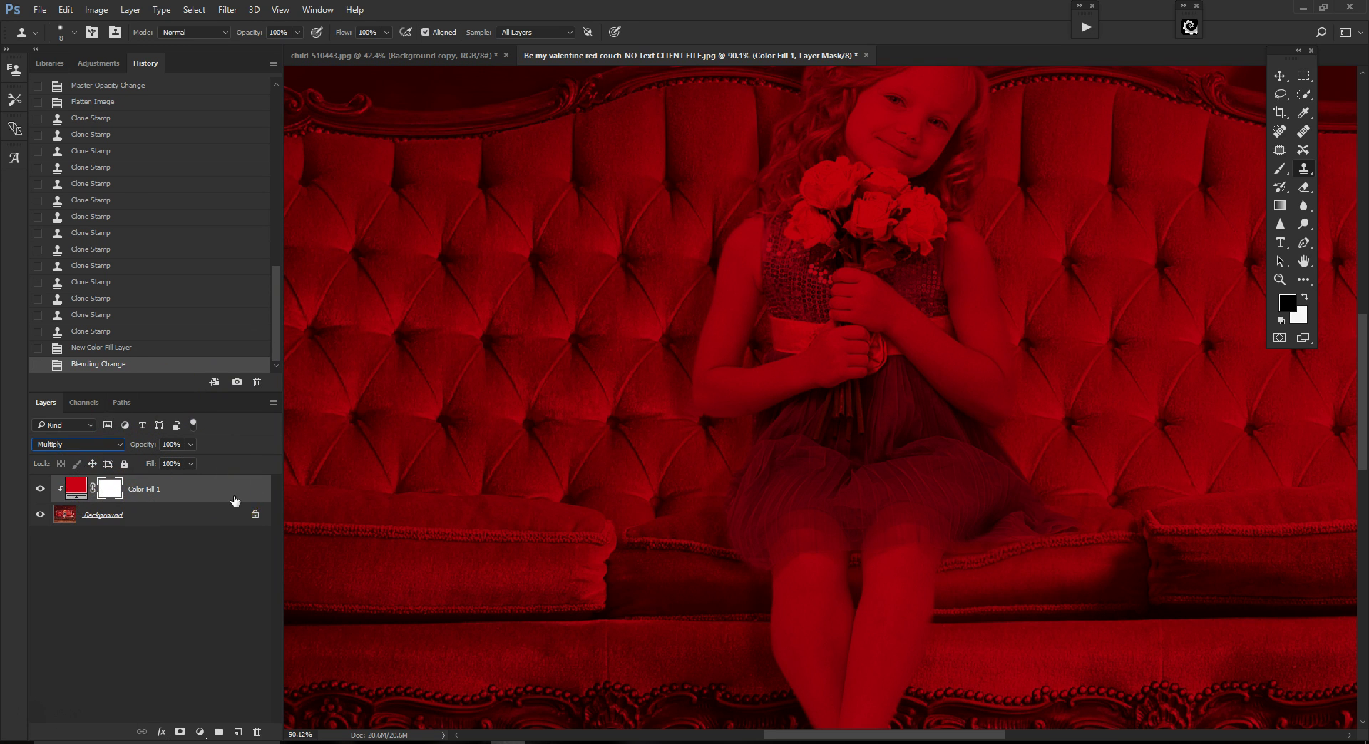
key("ctrl+i")
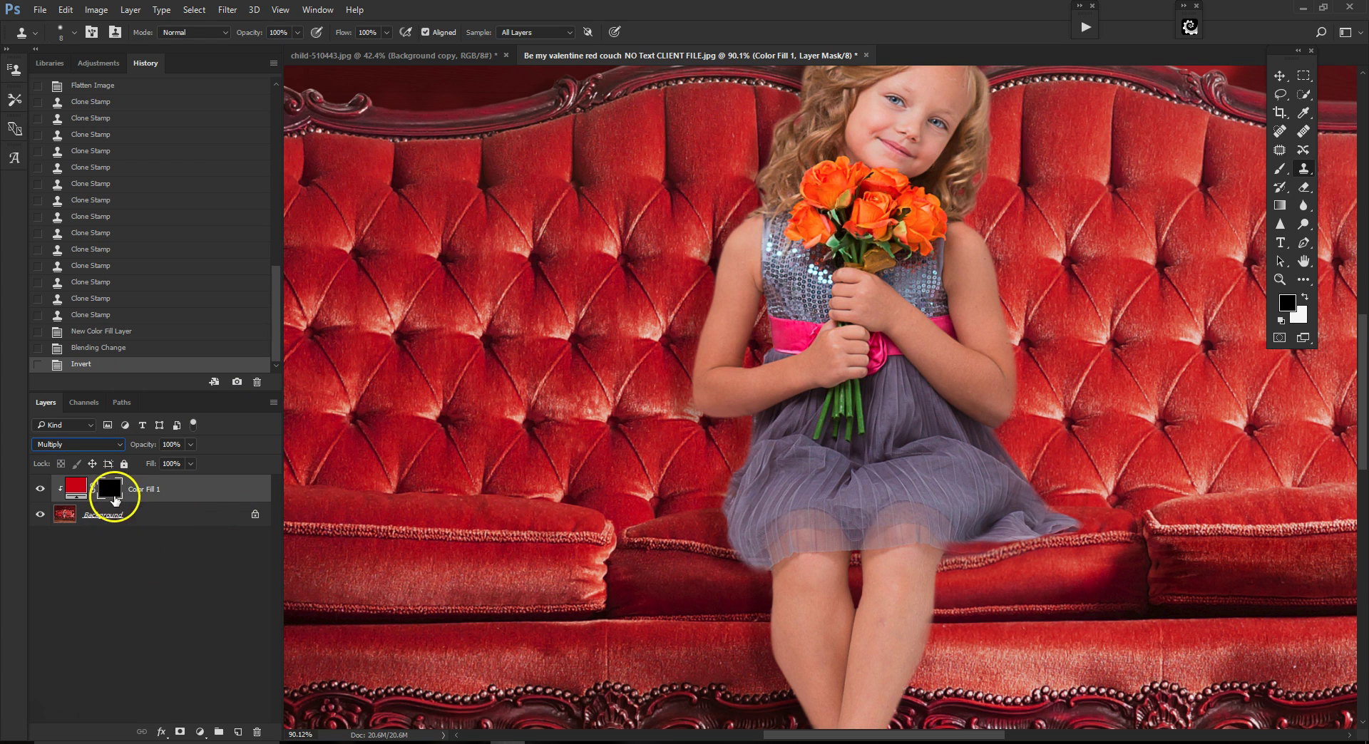
Paint white on the fill layer's mask over part of the skirt, using a smaller soft brush at 45% opacity.
left_click(1280, 168)
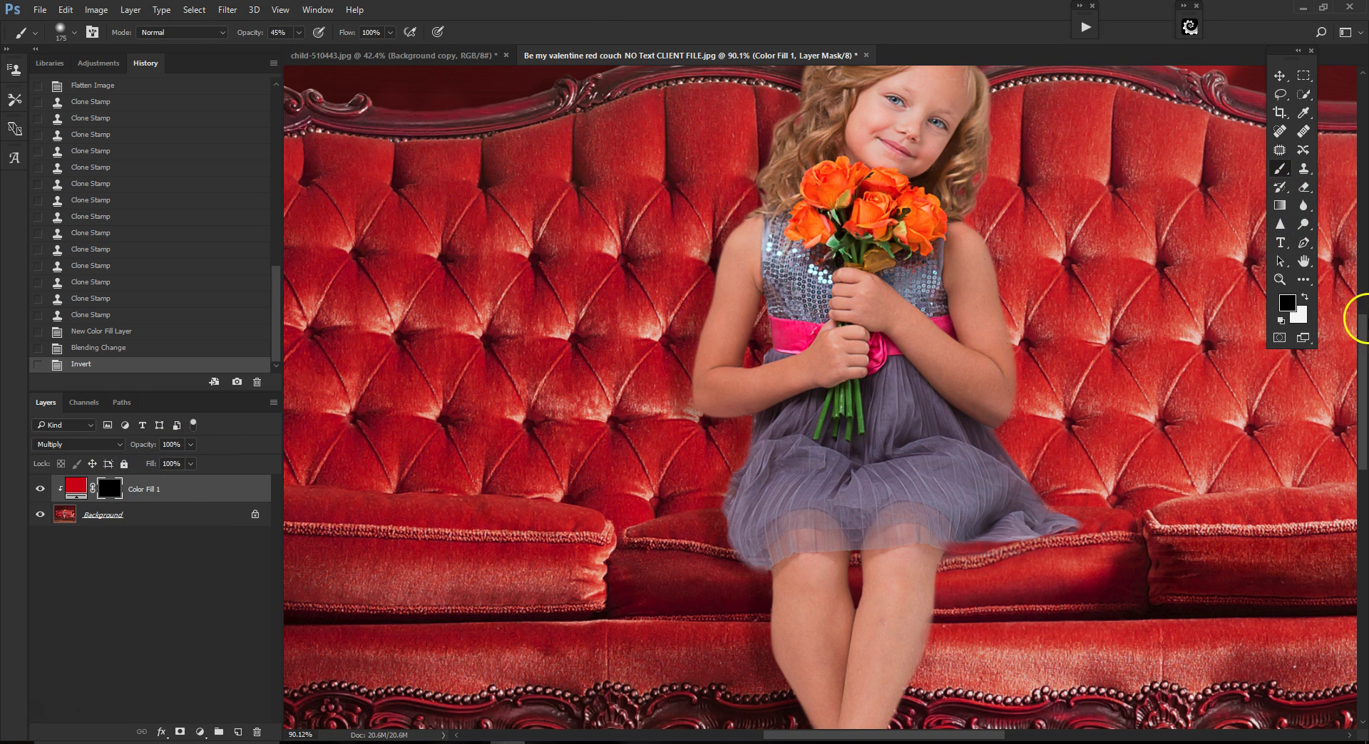
left_click(1304, 298)
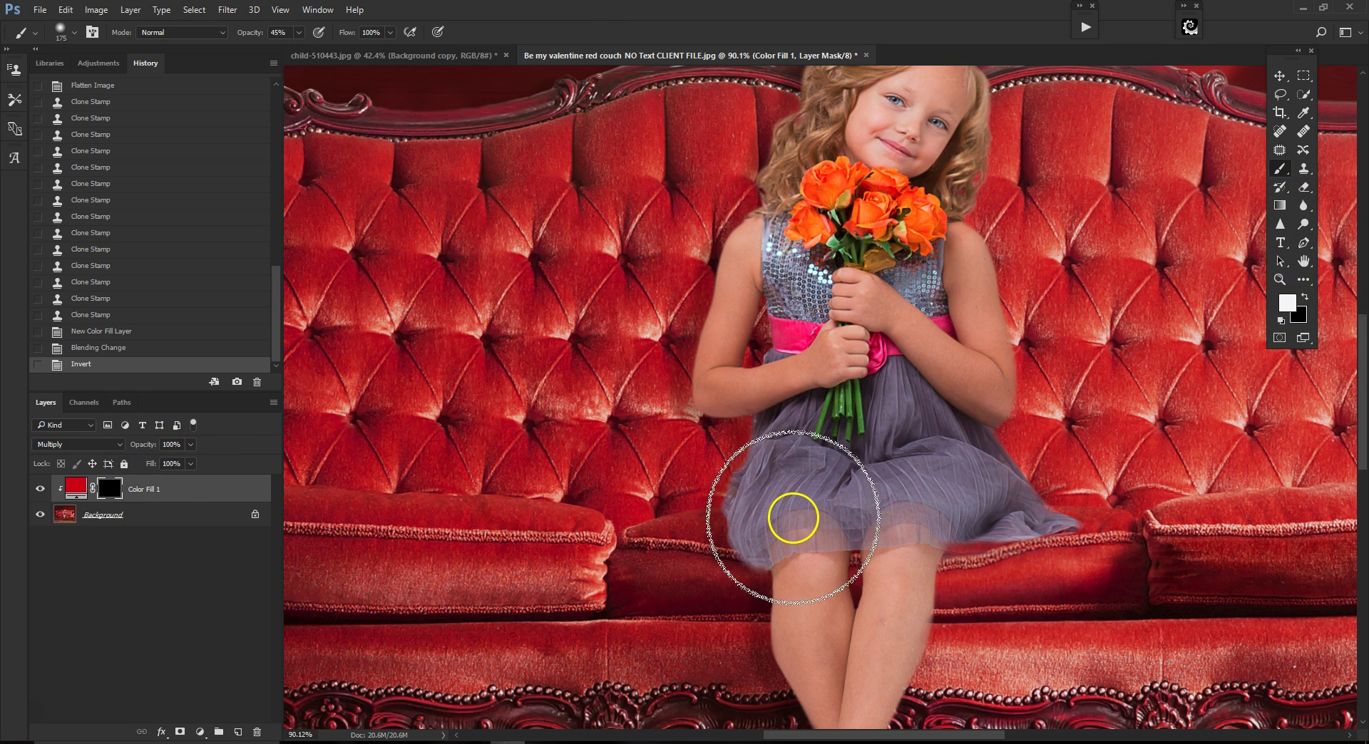
key("bracketleft")
key("bracketleft")
key("bracketleft")
key("bracketleft")
scroll(802, 518, "up", 3)
key("bracketleft")
key("bracketleft")
key("bracketleft")
key("bracketleft")
mouse_move(923, 385)
left_mouse_down()
mouse_move(926, 364)
mouse_move(964, 440)
mouse_move(977, 406)
mouse_move(1039, 479)
mouse_move(819, 476)
mouse_move(767, 443)
mouse_move(767, 473)
mouse_move(825, 468)
mouse_move(849, 493)
mouse_move(913, 473)
mouse_move(1051, 474)
mouse_move(1012, 400)
left_mouse_up()
Raise the brush opacity to 93% and paint the red over the rest of the skirt.
left_click(299, 33)
left_click_drag(300, 50, 334, 53)
mouse_move(810, 461)
left_mouse_down()
mouse_move(770, 468)
mouse_move(763, 507)
mouse_move(864, 497)
mouse_move(938, 367)
mouse_move(1026, 416)
mouse_move(1106, 514)
mouse_move(1149, 535)
mouse_move(957, 529)
mouse_move(1088, 485)
mouse_move(1002, 455)
mouse_move(971, 403)
mouse_move(961, 500)
mouse_move(984, 531)
mouse_move(744, 559)
mouse_move(770, 388)
mouse_move(901, 458)
mouse_move(907, 351)
mouse_move(950, 342)
mouse_move(899, 389)
mouse_move(846, 381)
mouse_move(855, 414)
mouse_move(788, 369)
left_mouse_up()
mouse_move(861, 347)
left_mouse_down()
mouse_move(865, 372)
mouse_move(831, 394)
left_mouse_up()
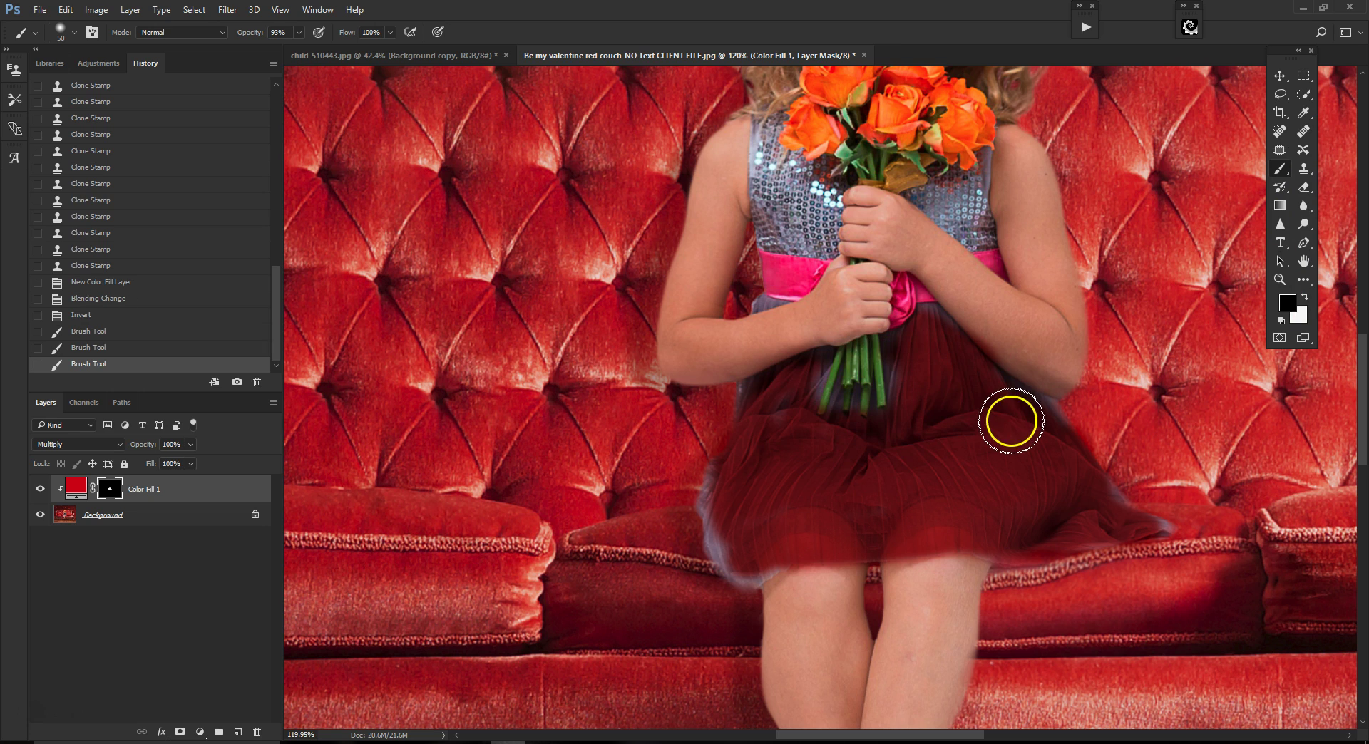
Paint white with a smaller brush along the skirt's outer edges to cover the remaining gray tulle.
left_click(1304, 296)
key("bracketleft")
key("bracketleft")
key("bracketleft")
key("bracketleft")
mouse_move(1000, 388)
left_mouse_down()
mouse_move(1057, 416)
mouse_move(1127, 518)
mouse_move(1168, 531)
mouse_move(986, 548)
mouse_move(776, 544)
mouse_move(766, 574)
mouse_move(744, 578)
mouse_move(710, 531)
mouse_move(717, 474)
mouse_move(703, 503)
mouse_move(739, 581)
left_mouse_up()
Fill in the red on the skirt's waist below the pink sash and beside her arm with a 10 px brush.
scroll(775, 341, "up", 3)
key("bracketleft")
key("bracketleft")
key("bracketleft")
left_click(780, 287)
left_click_drag(1003, 308, 1063, 383)
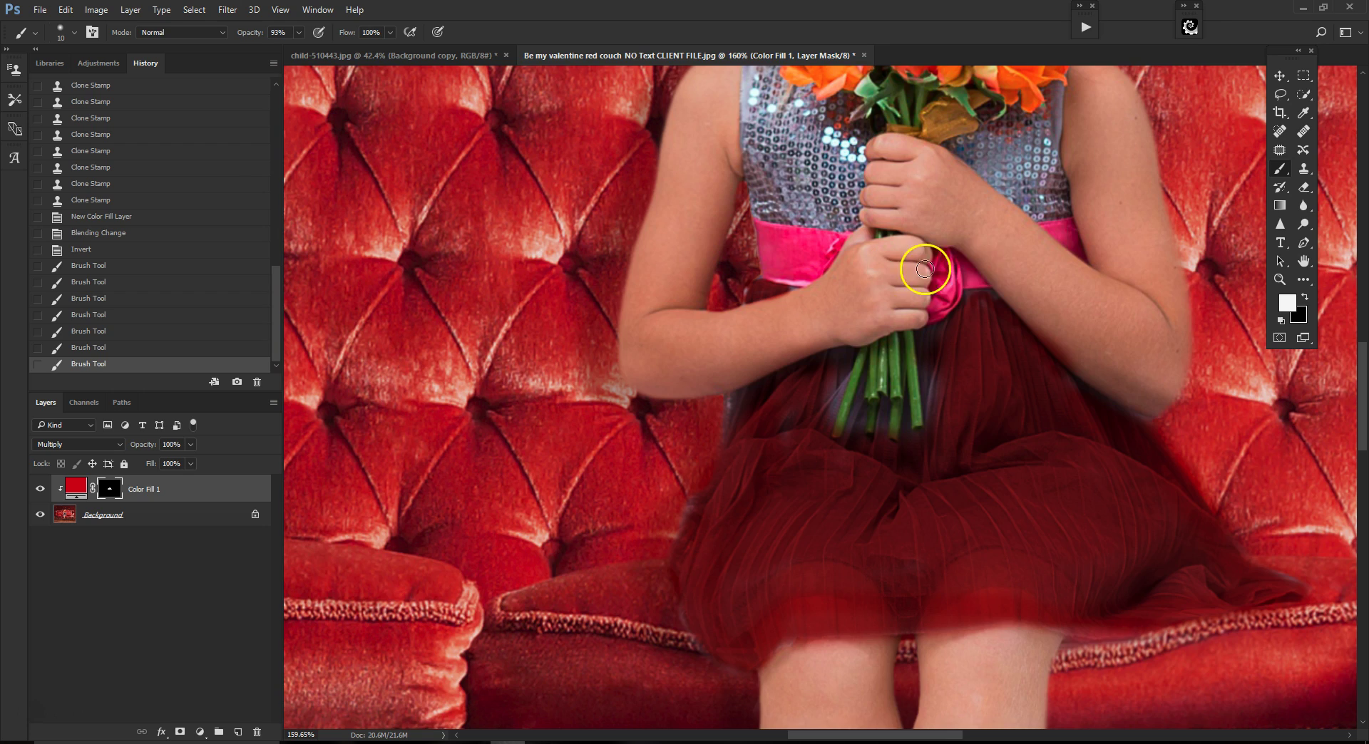
Examine the red skirt up close and in the full composite, keeping the fill layer on Multiply.
scroll(1008, 269, "down", 1)
scroll(1234, 266, "down", 2)
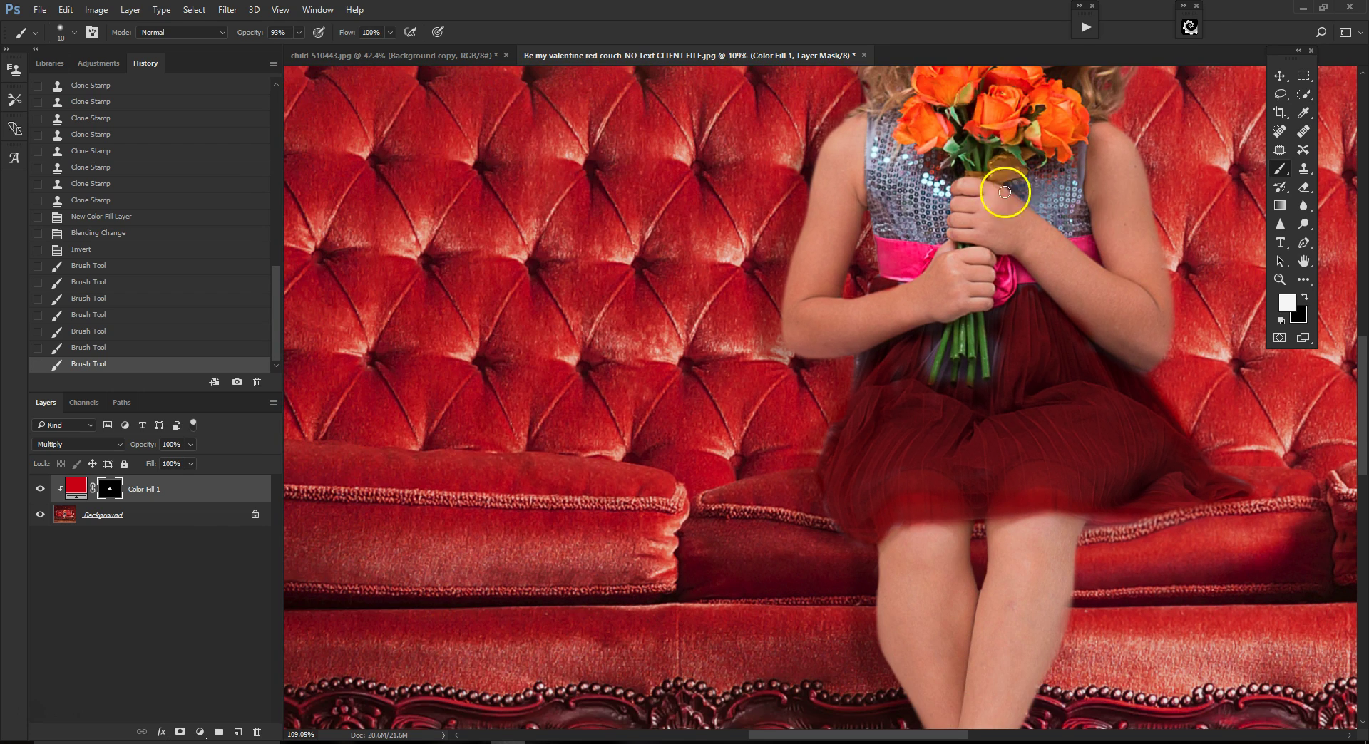
scroll(1252, 210, "down", 1)
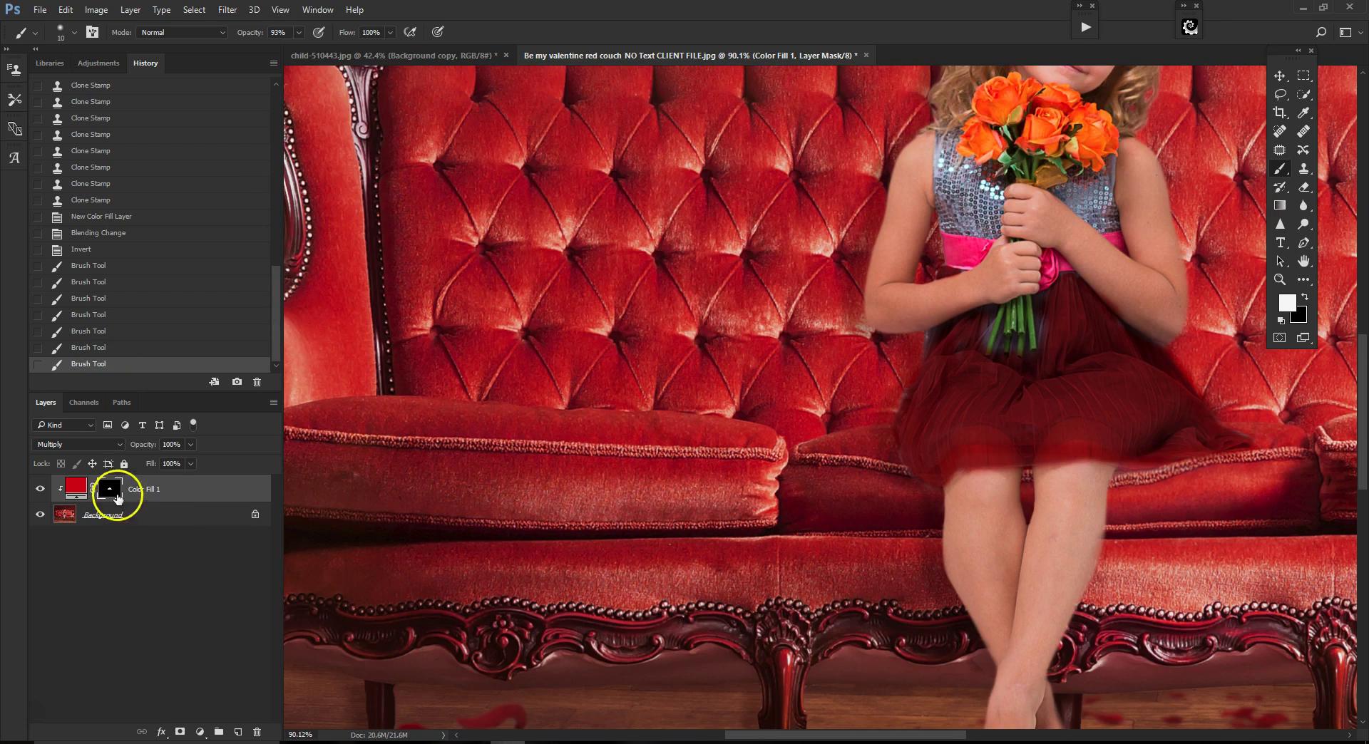
left_click(120, 445)
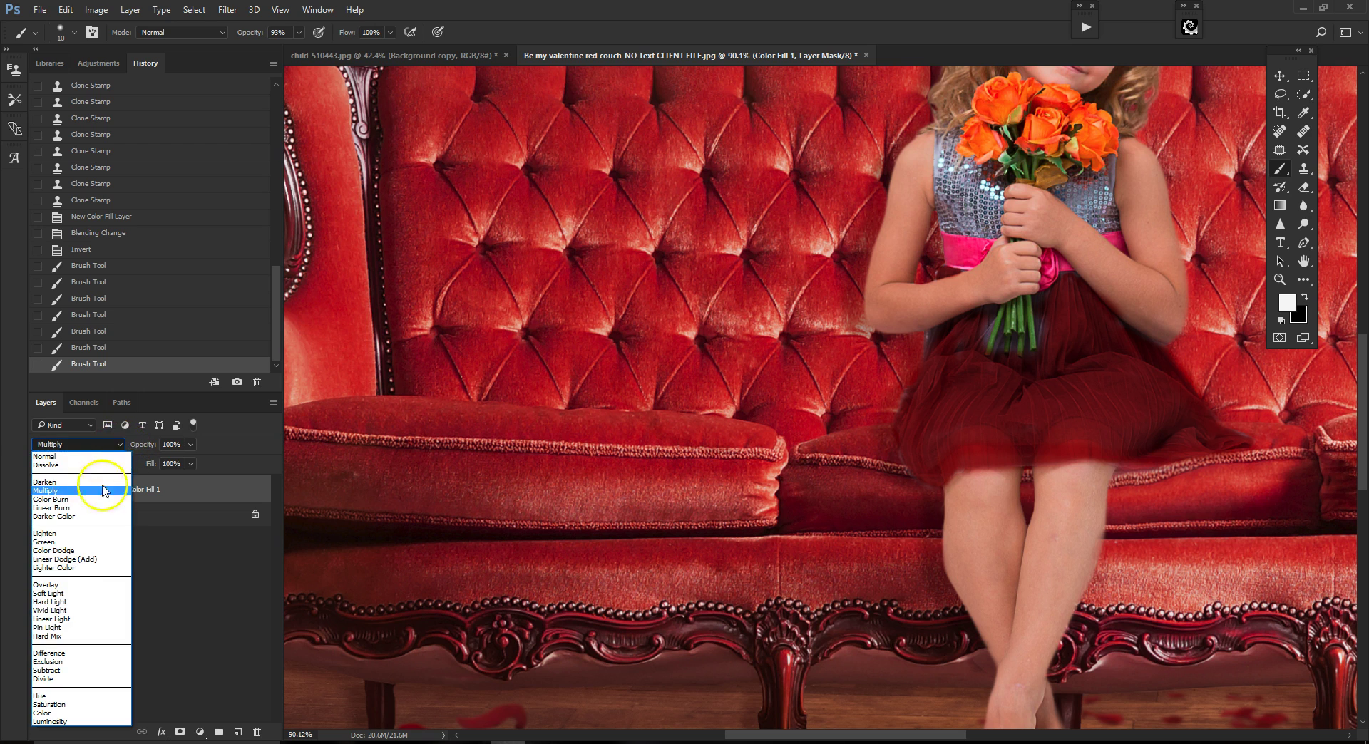
left_click(89, 491)
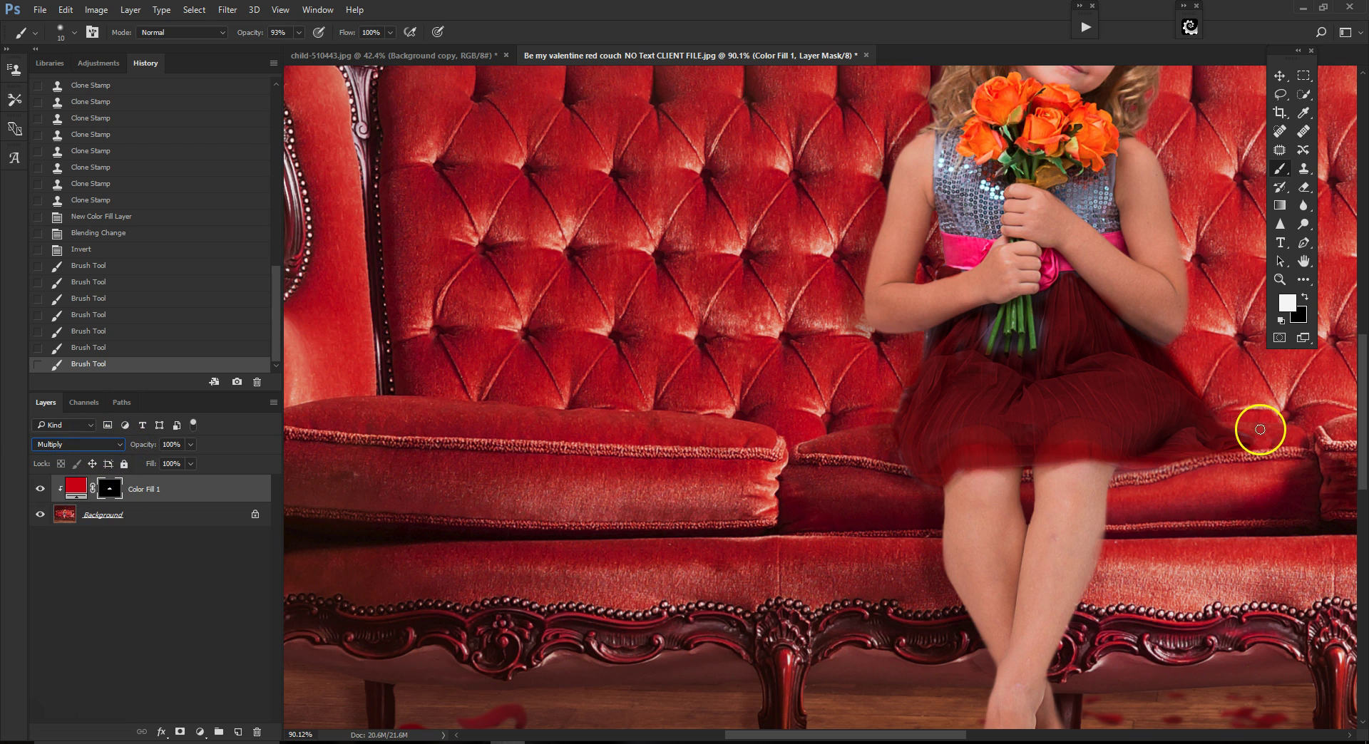
scroll(1258, 427, "down", 1)
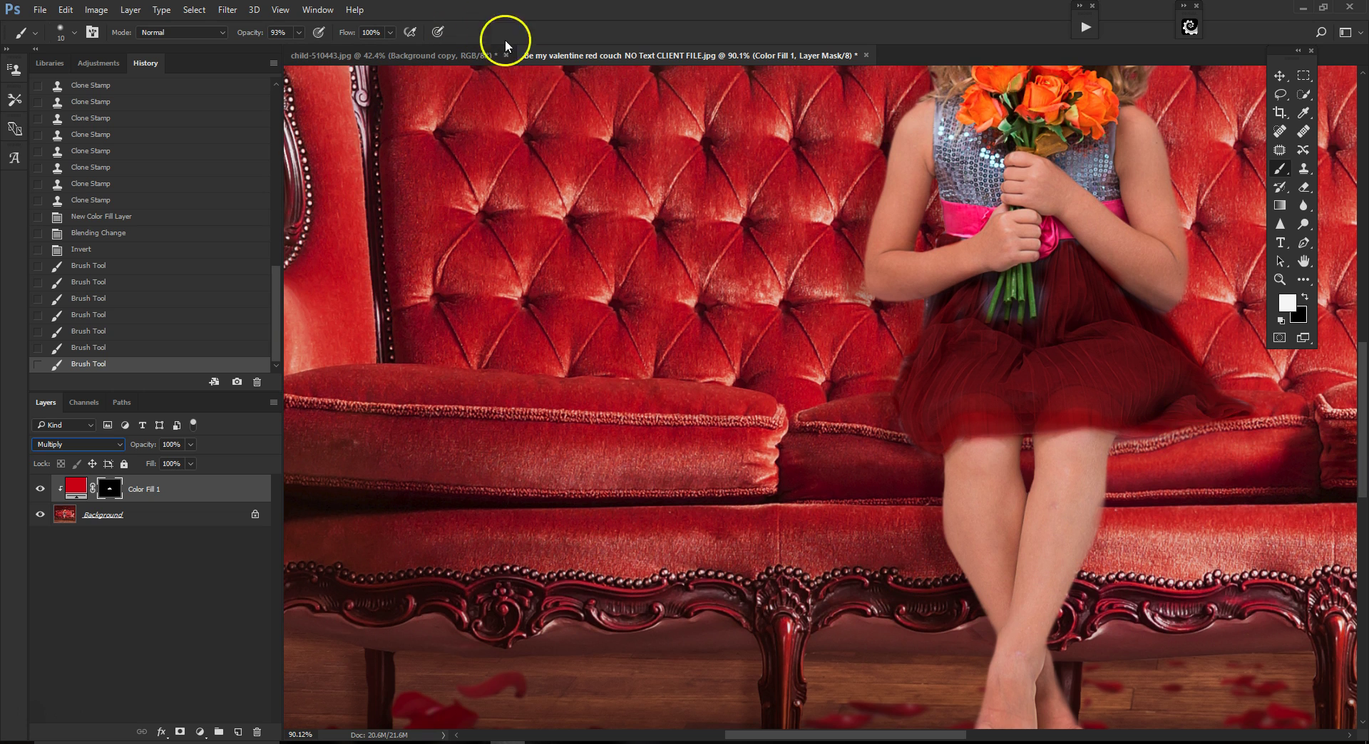
left_click(159, 518)
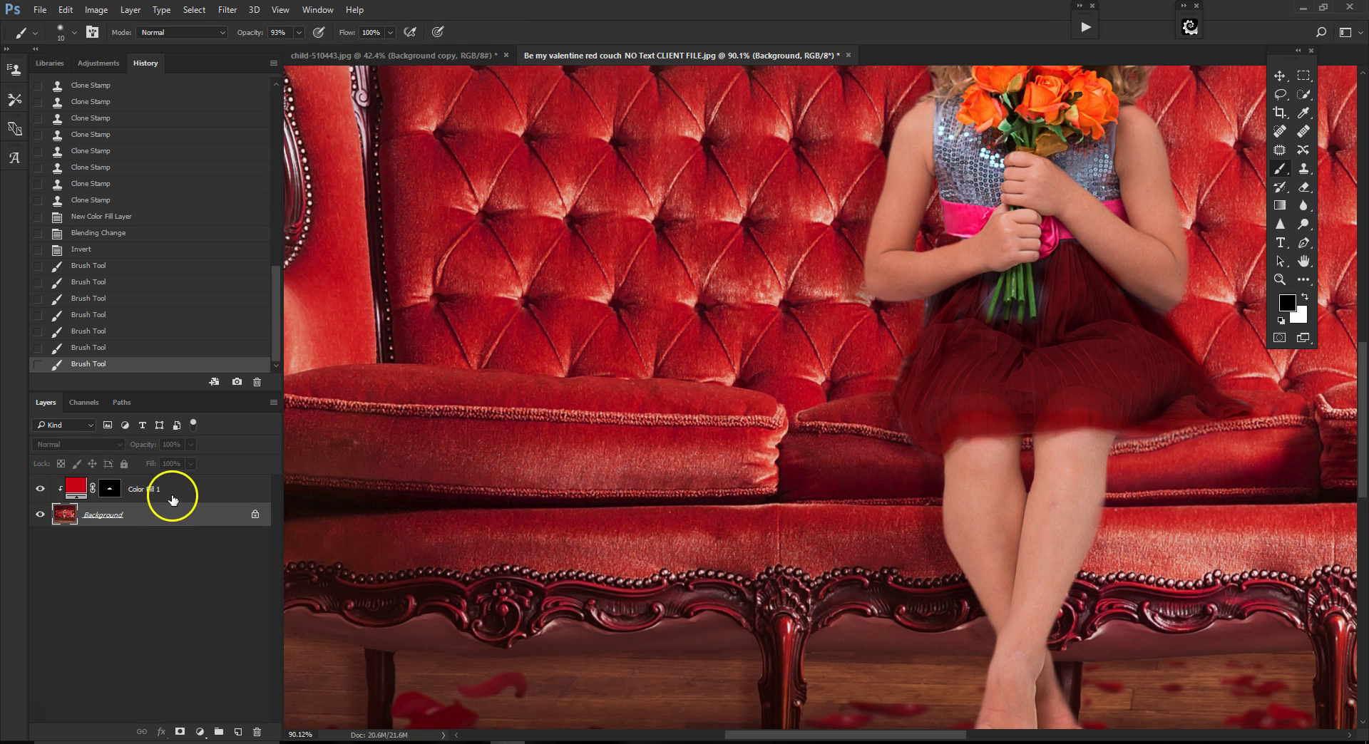
left_click(174, 494)
key("ctrl+0")
scroll(901, 302, "up", 1)
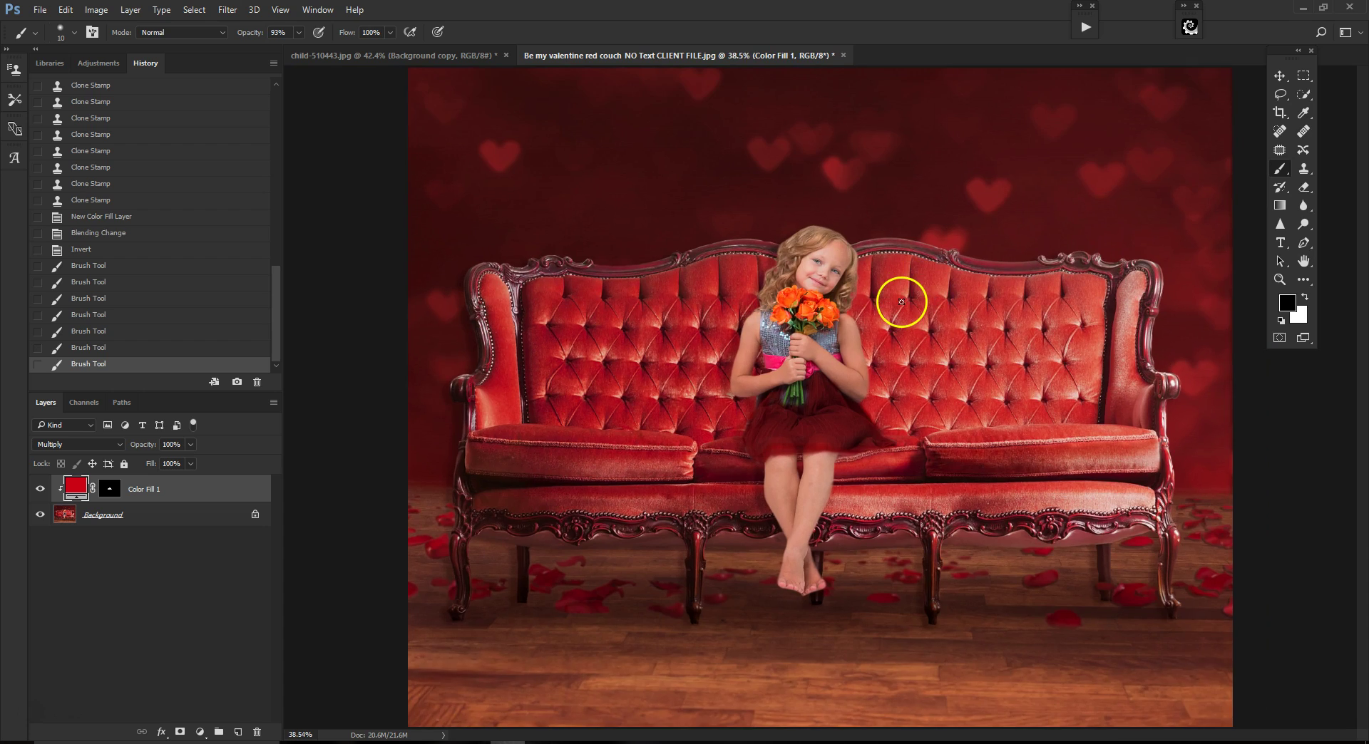
scroll(904, 305, "down", 3)
scroll(928, 322, "up", 2)
scroll(784, 399, "up", 4)
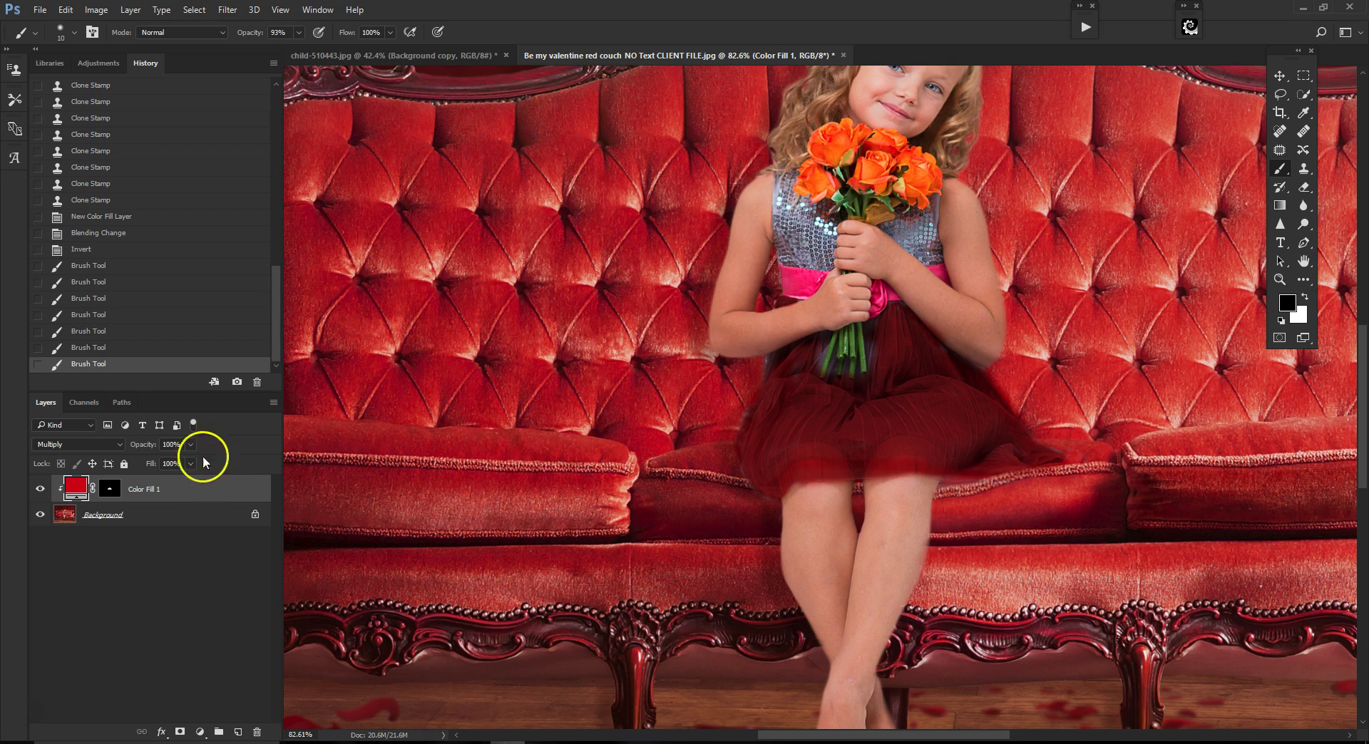
Paint white on the fill layer's mask around and between the flower stems with a small brush.
left_click(111, 489)
key("x")
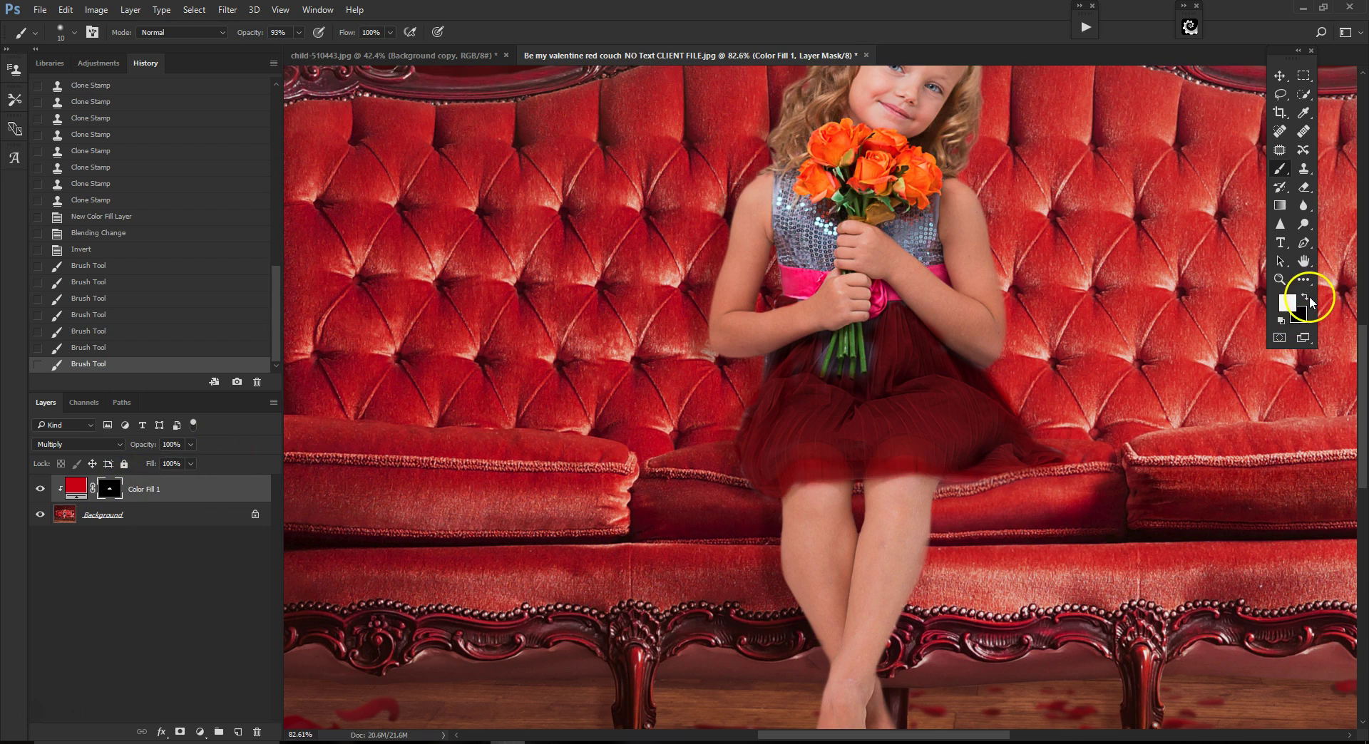
scroll(752, 349, "up", 2)
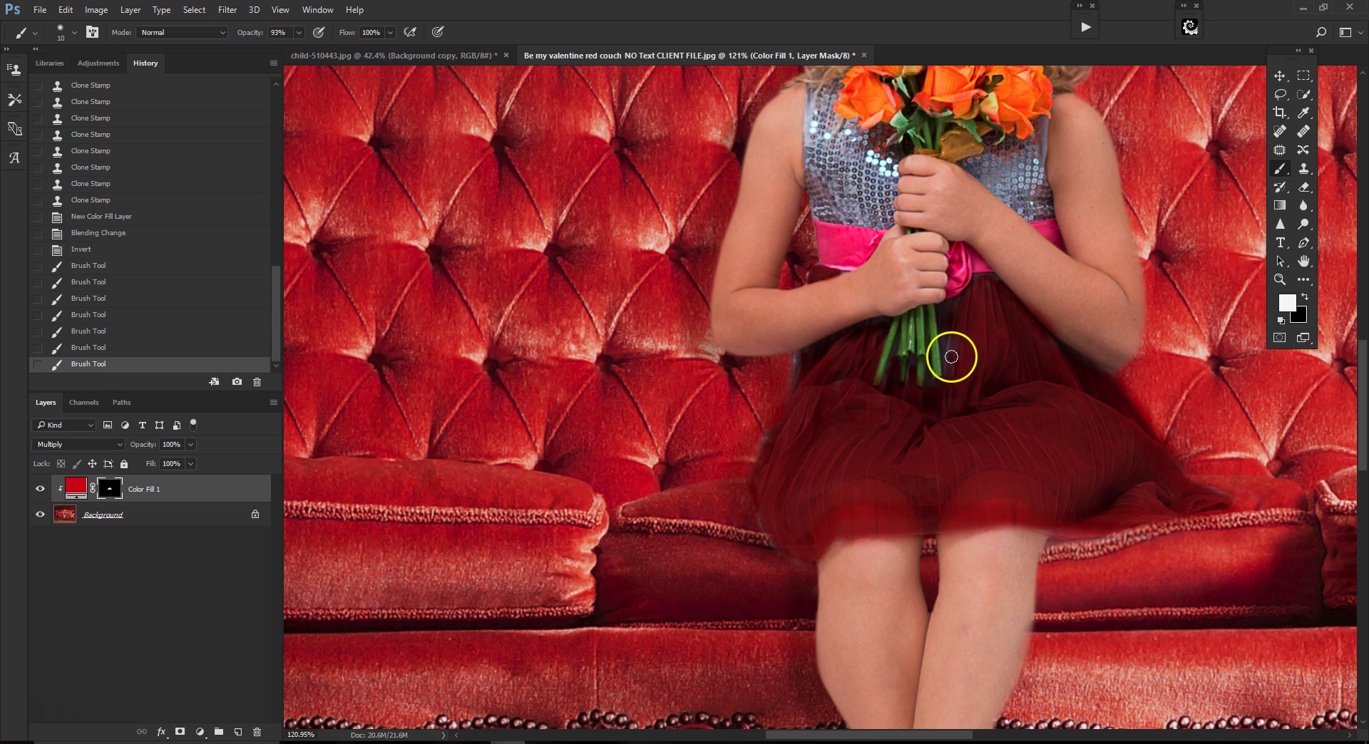
left_click_drag(944, 316, 963, 365)
scroll(920, 375, "up", 7)
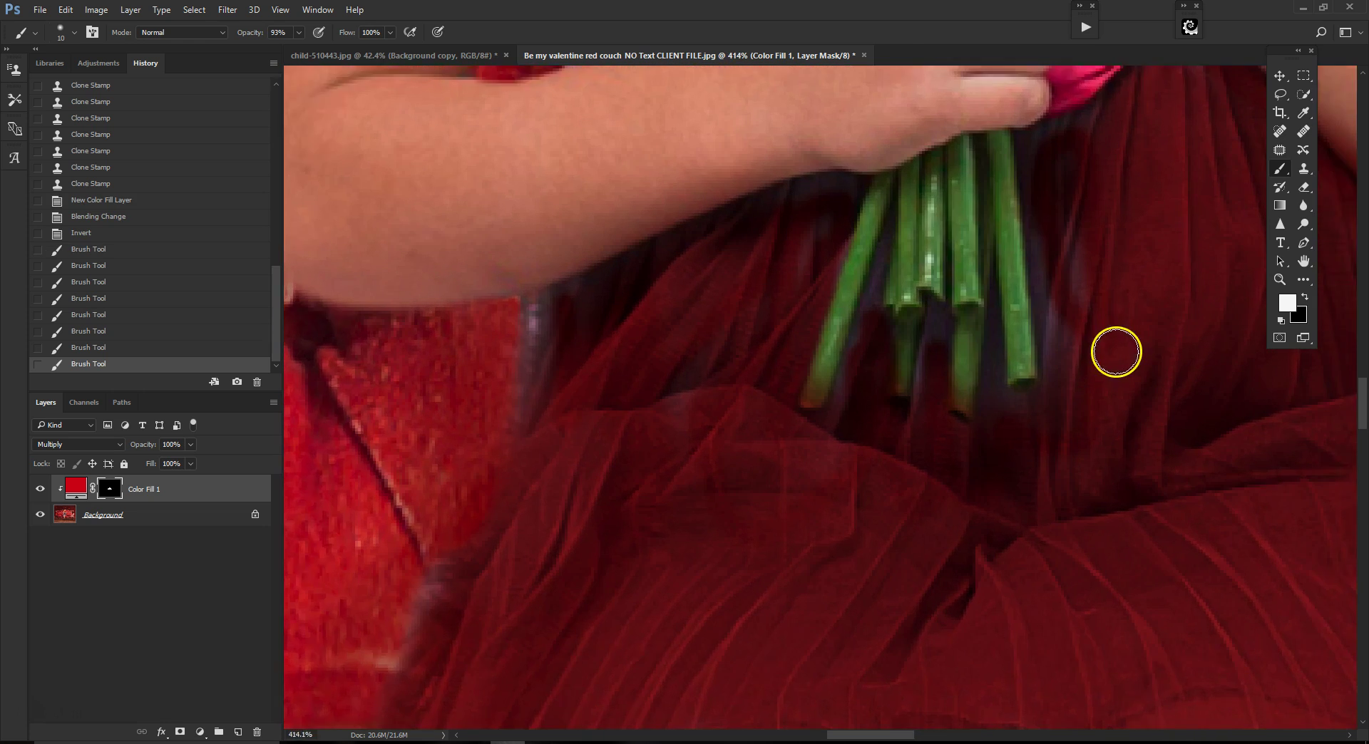
mouse_move(1073, 218)
left_mouse_down()
mouse_move(1065, 331)
mouse_move(1062, 255)
mouse_move(1044, 264)
mouse_move(1036, 224)
mouse_move(1045, 407)
mouse_move(1062, 322)
mouse_move(1046, 438)
mouse_move(990, 420)
mouse_move(1011, 414)
mouse_move(981, 345)
mouse_move(985, 399)
mouse_move(934, 474)
mouse_move(903, 432)
mouse_move(916, 310)
mouse_move(916, 341)
left_mouse_up()
key("bracketleft")
key("bracketleft")
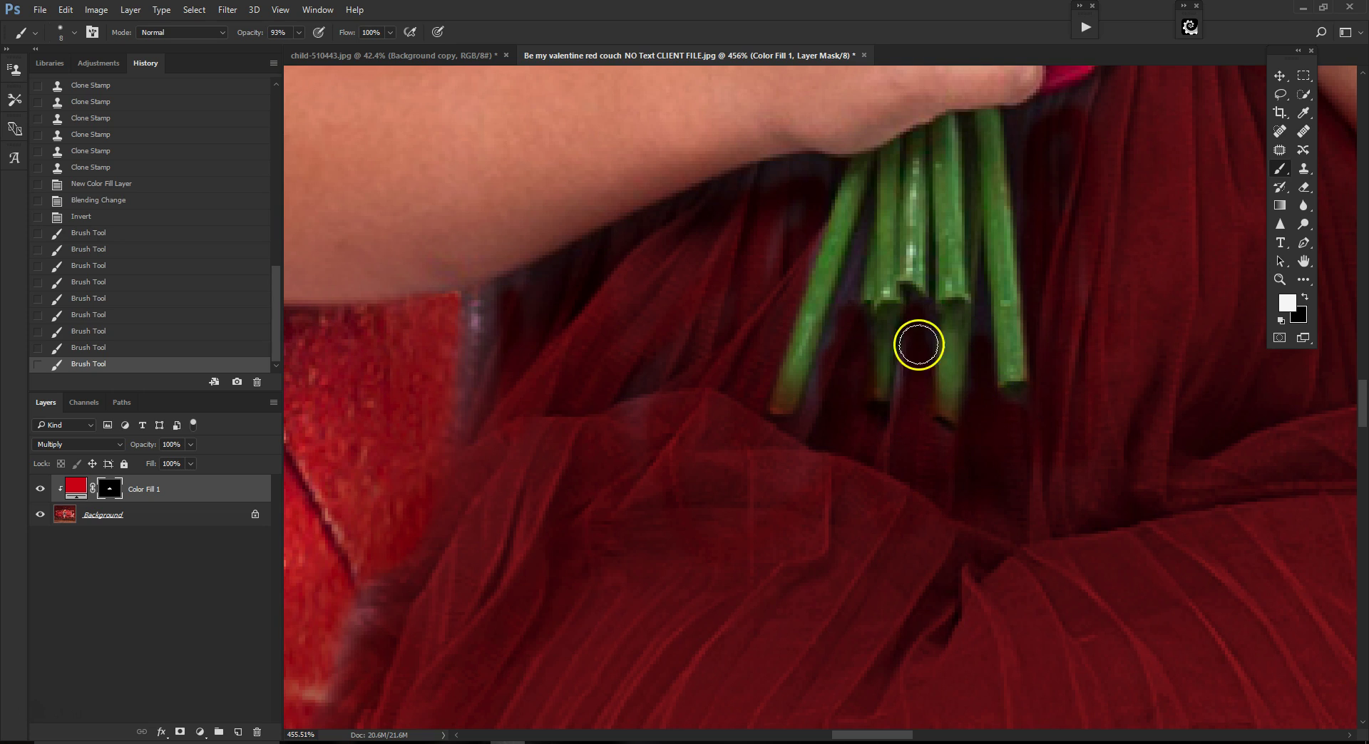
Sample the couch's red and the skirt's original gray from the Background layer with the Eyedropper.
scroll(916, 341, "down", 10)
scroll(1184, 420, "down", 5)
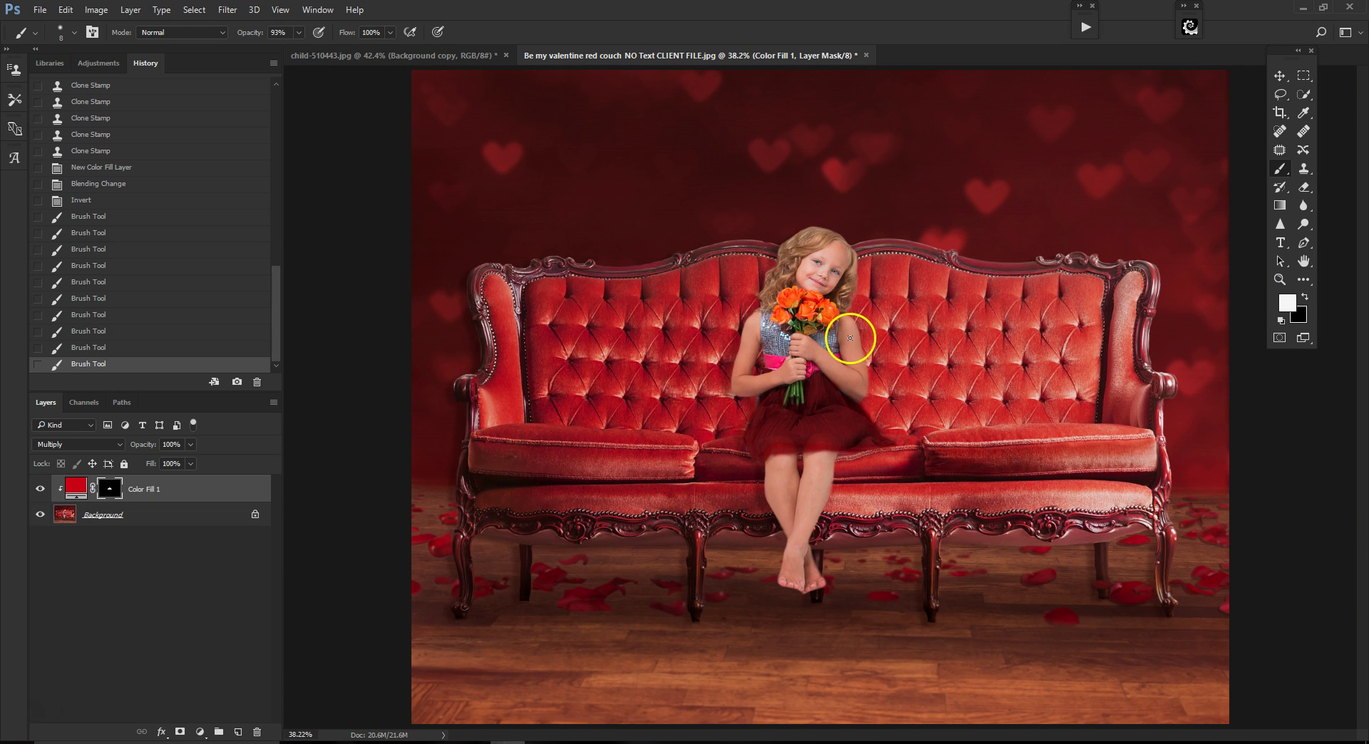
scroll(850, 337, "up", 2)
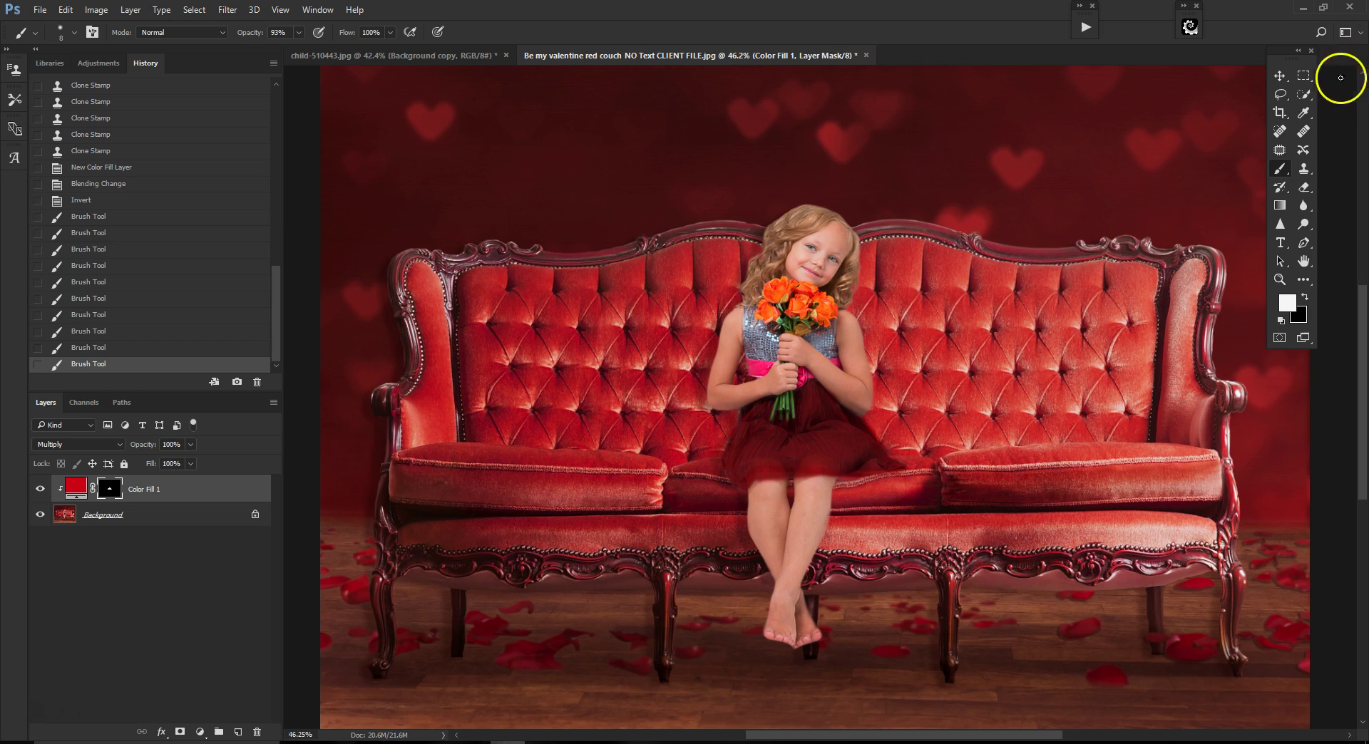
left_click(1303, 112)
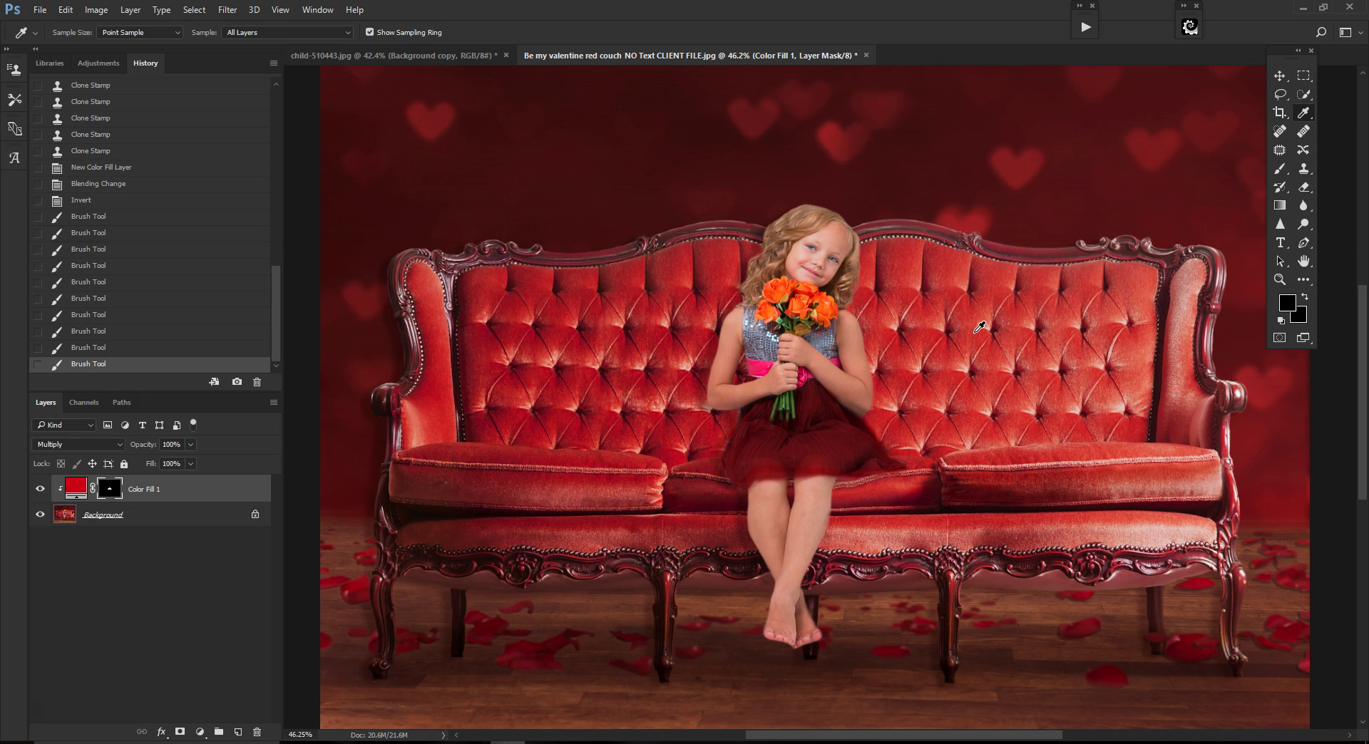
left_click(114, 525)
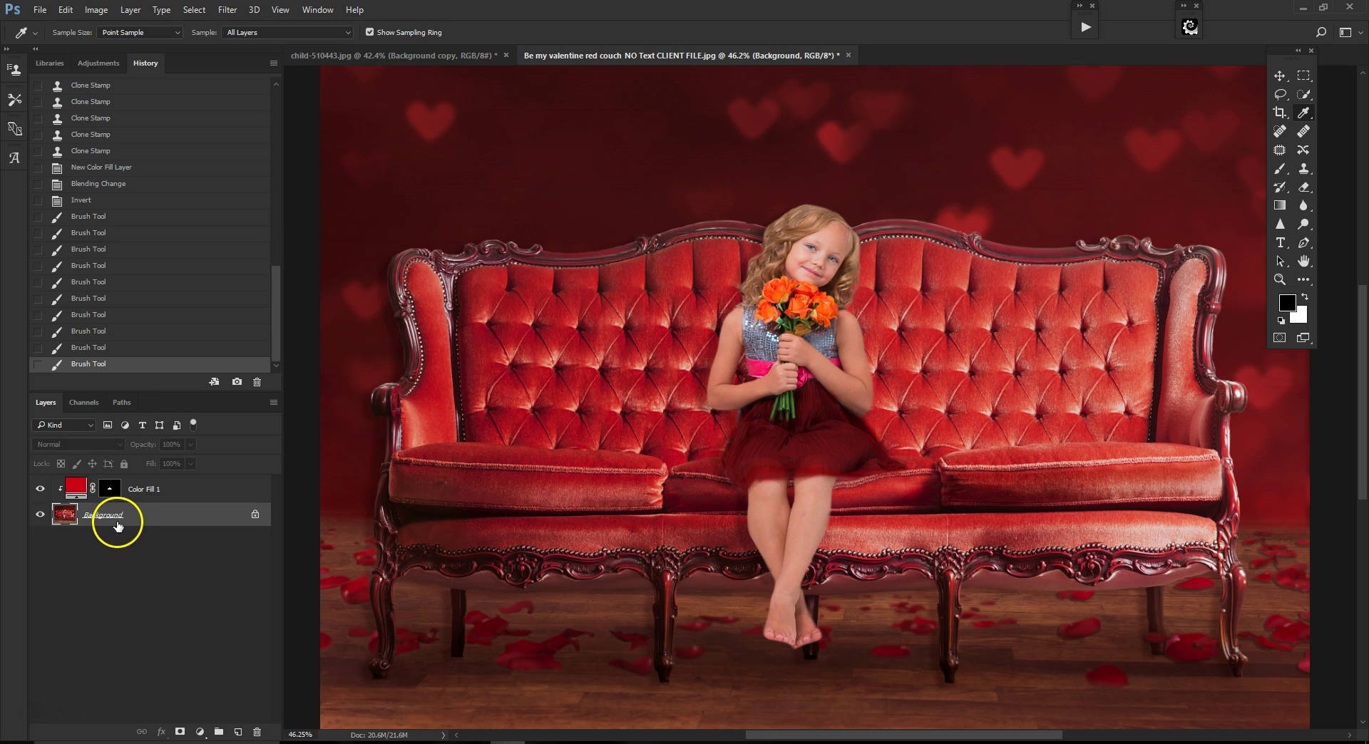
scroll(959, 399, "up", 1)
left_click(950, 265)
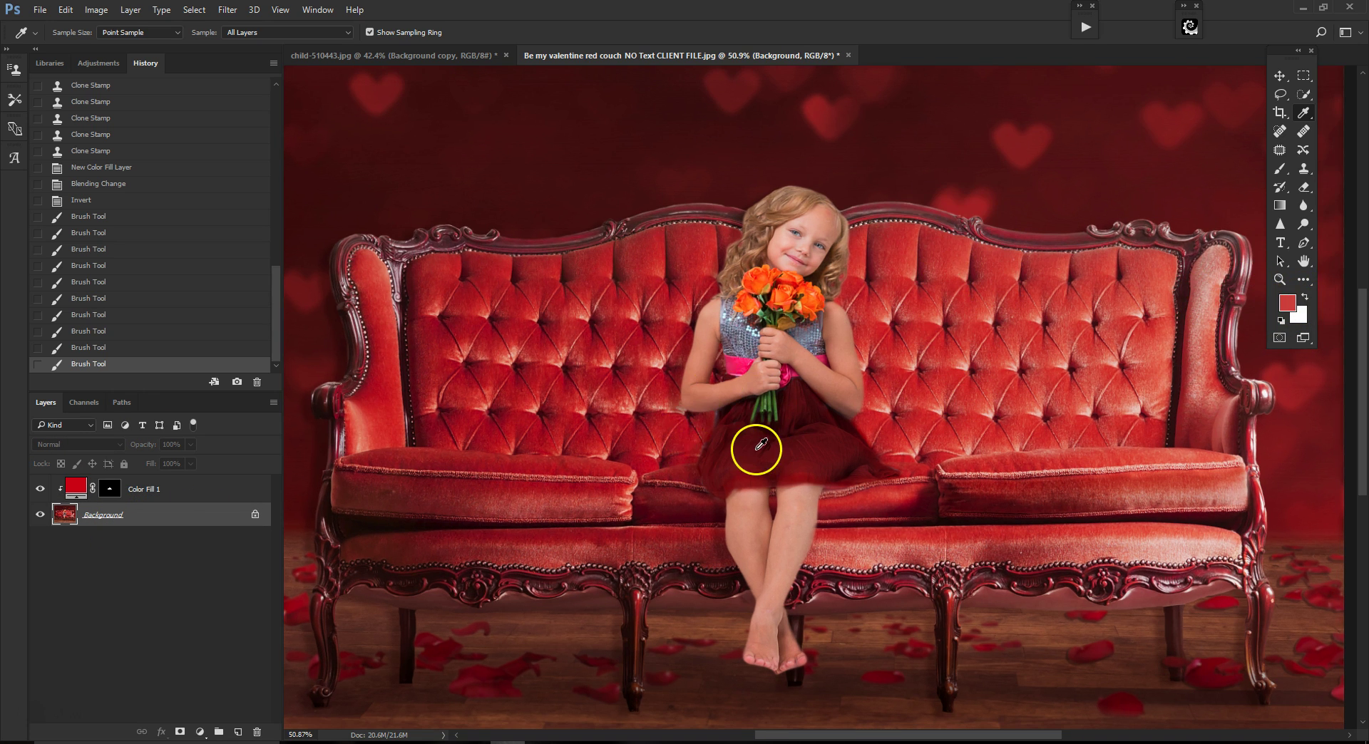
left_click(480, 498)
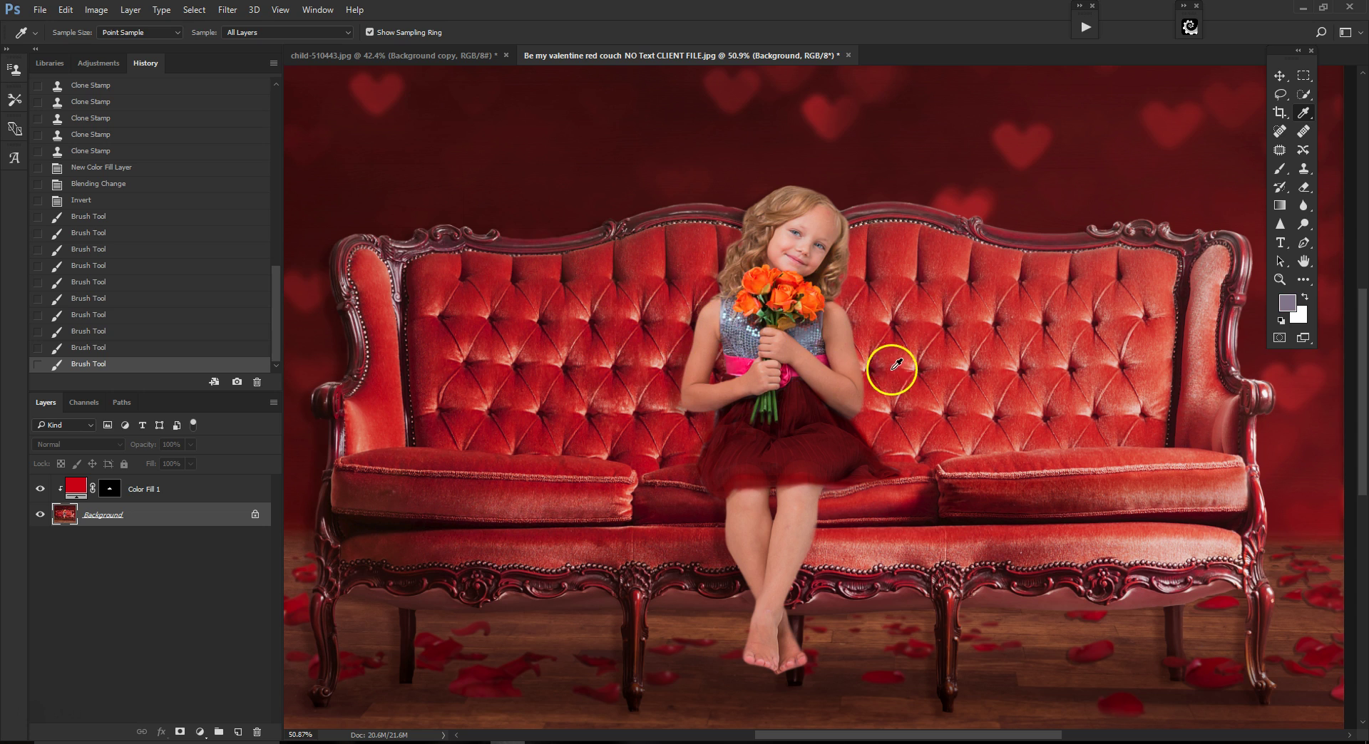
Try out new skirt fill colors sampled from the couch and backdrop, and discard them.
double_click(77, 489)
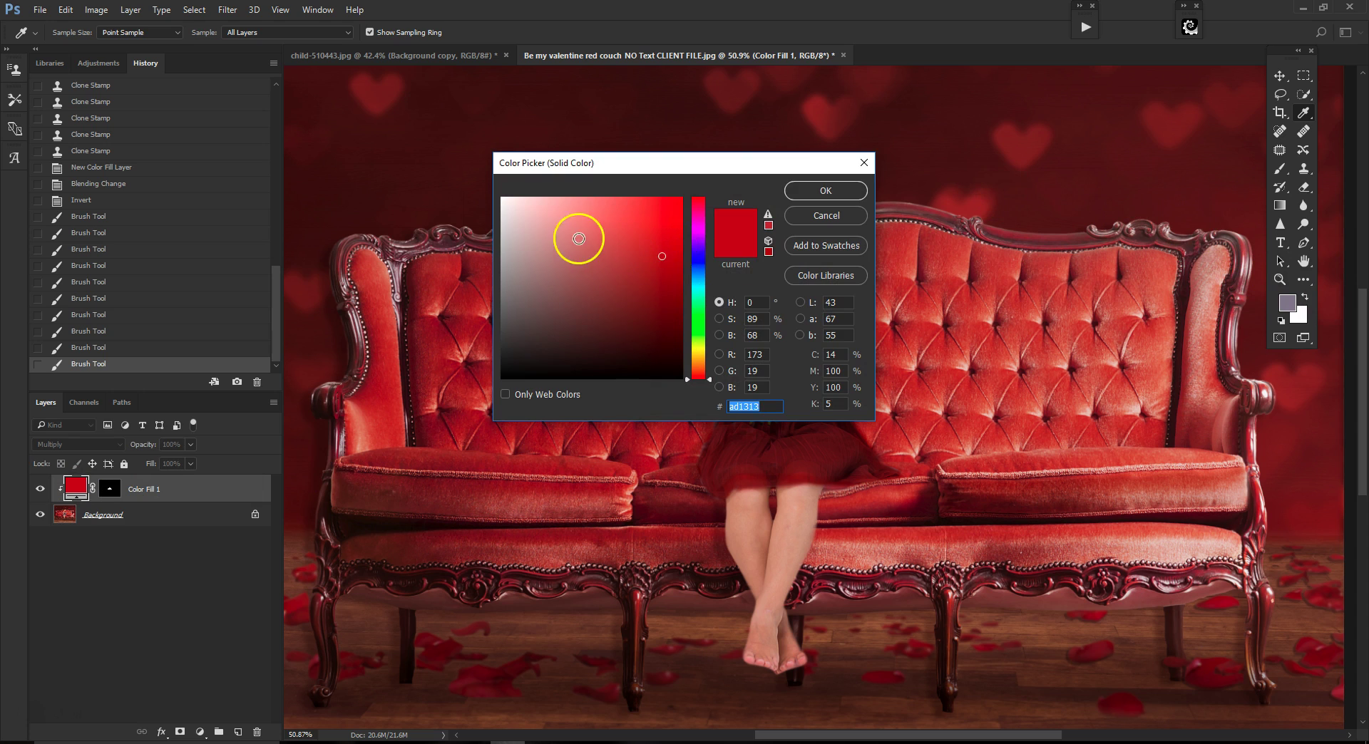
left_click(964, 258)
left_click_drag(992, 352, 407, 317)
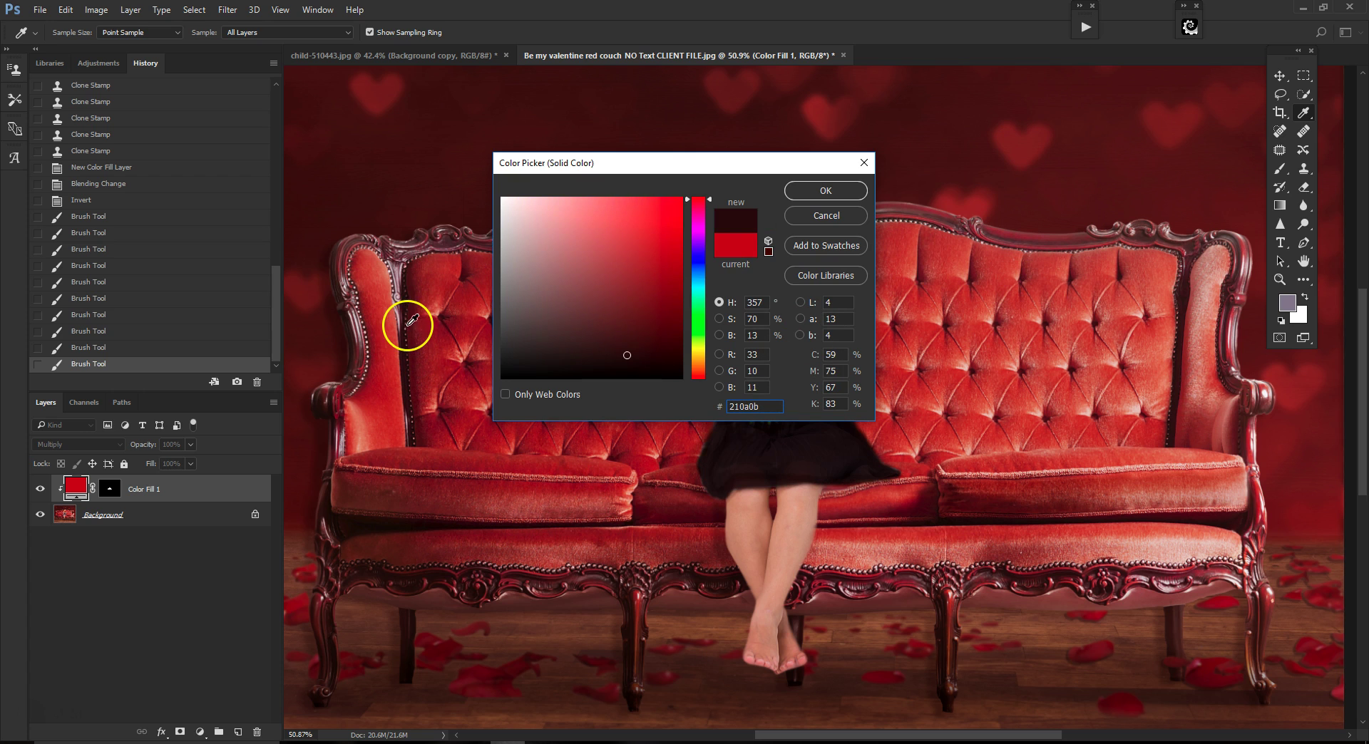
left_click_drag(762, 165, 1199, 110)
left_click_drag(1048, 397, 329, 292)
left_click_drag(442, 319, 499, 114)
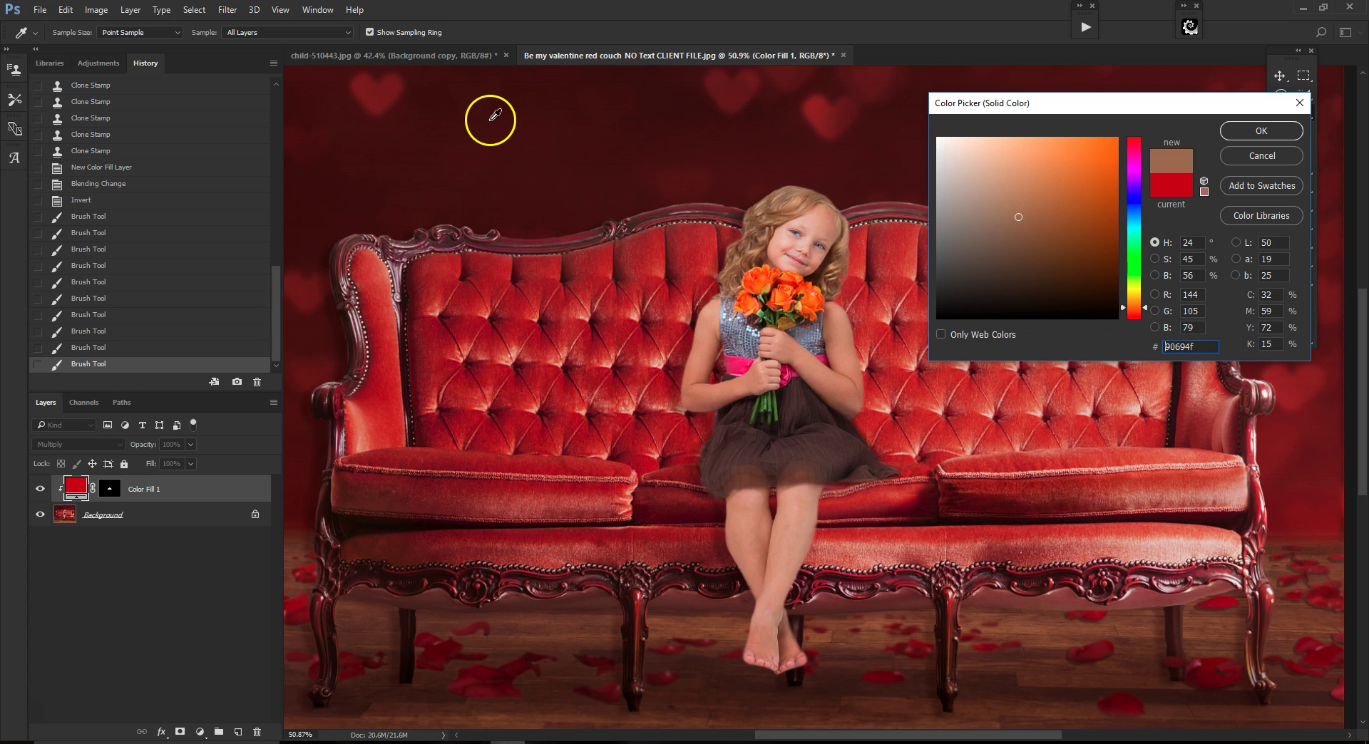
left_click(1255, 154)
scroll(1156, 234, "down", 3)
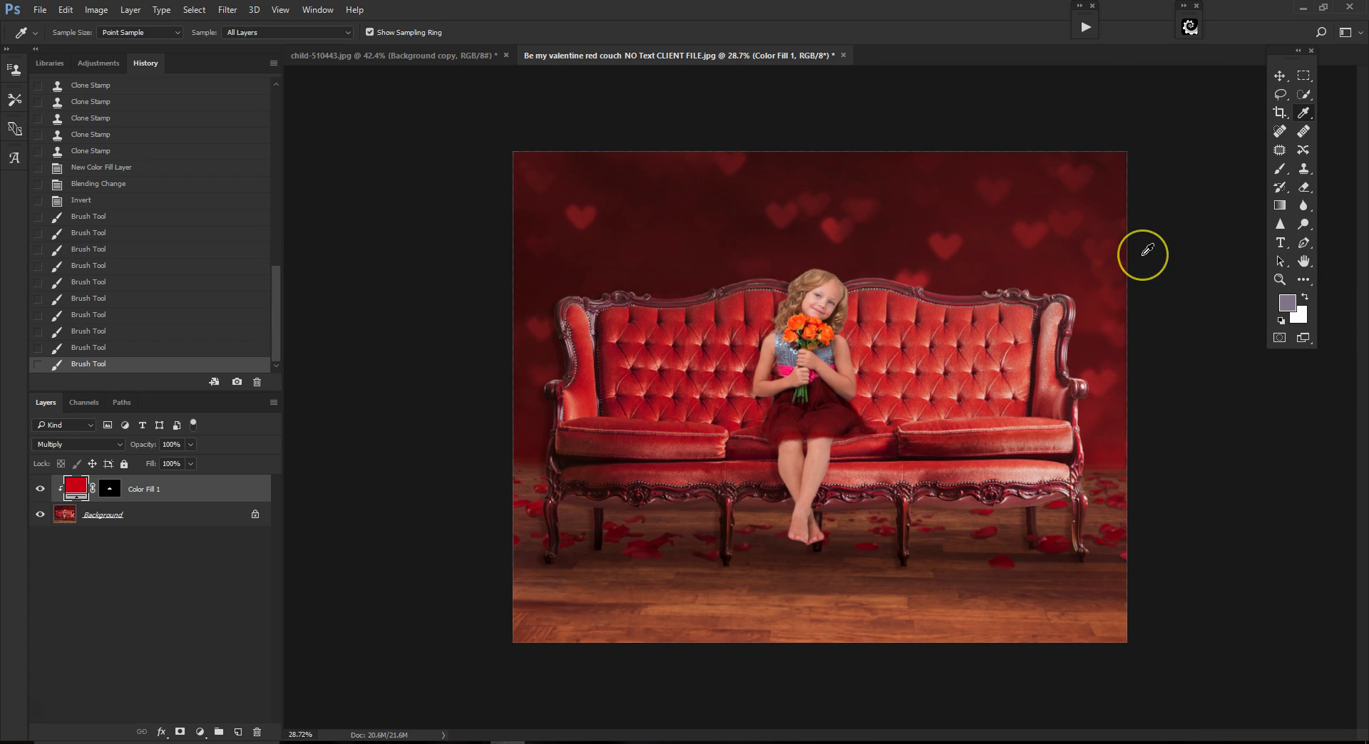